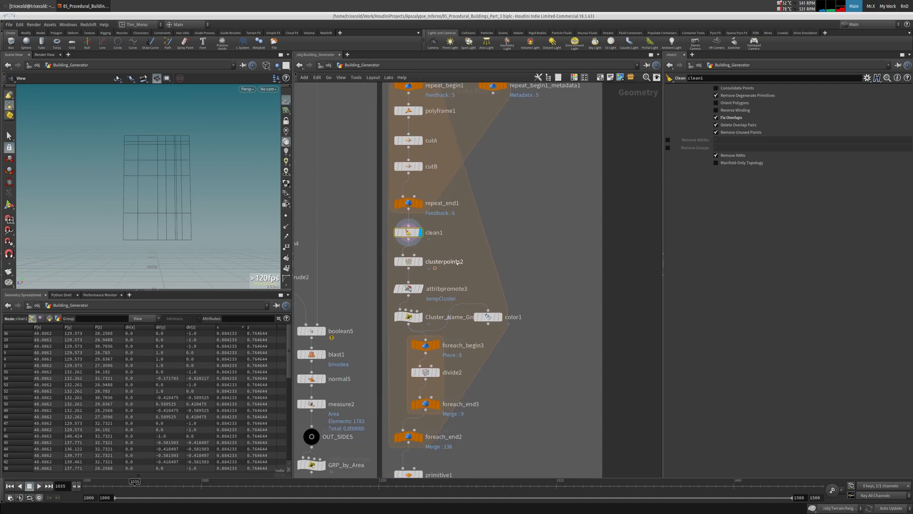
# Review the clusterpoints2 settings and output, and display color1 shaded to examine the tempCluster colours on the panel.
pyautogui.press('e')
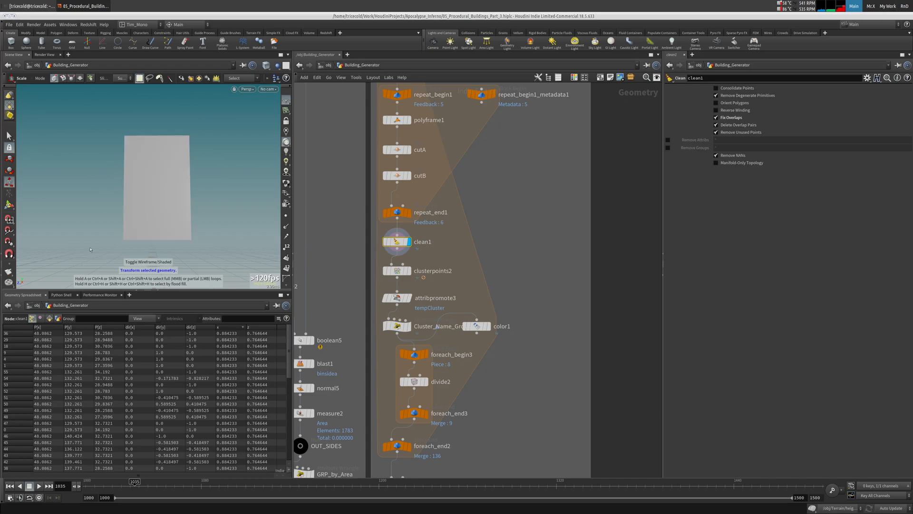
pyautogui.click(421, 269)
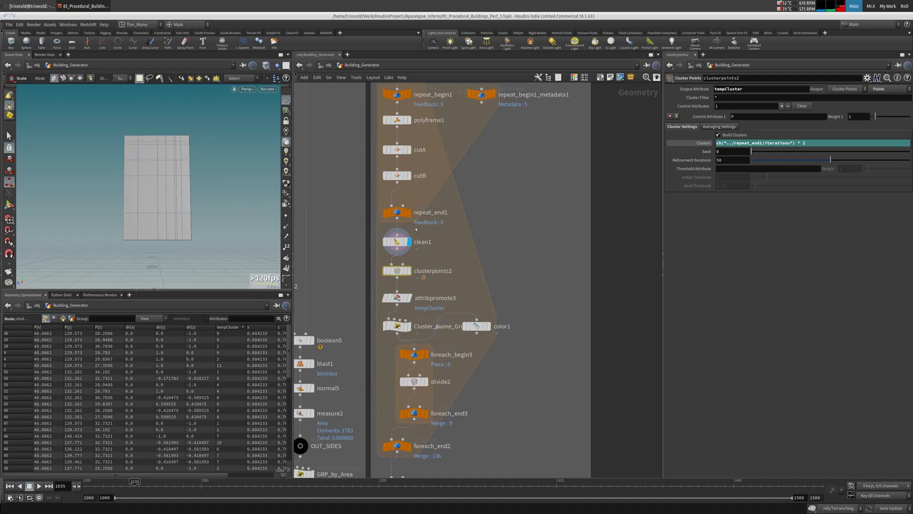
pyautogui.click(408, 271)
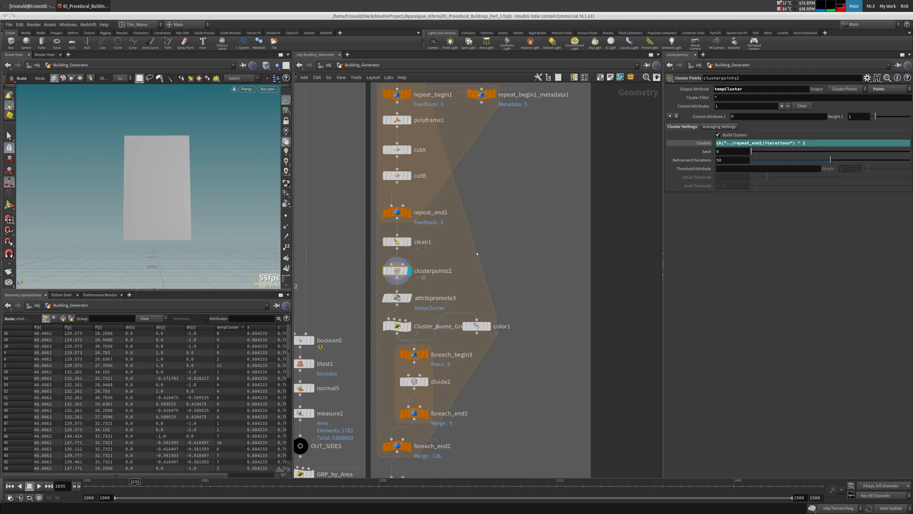
pyautogui.click(489, 327)
pyautogui.click(477, 326)
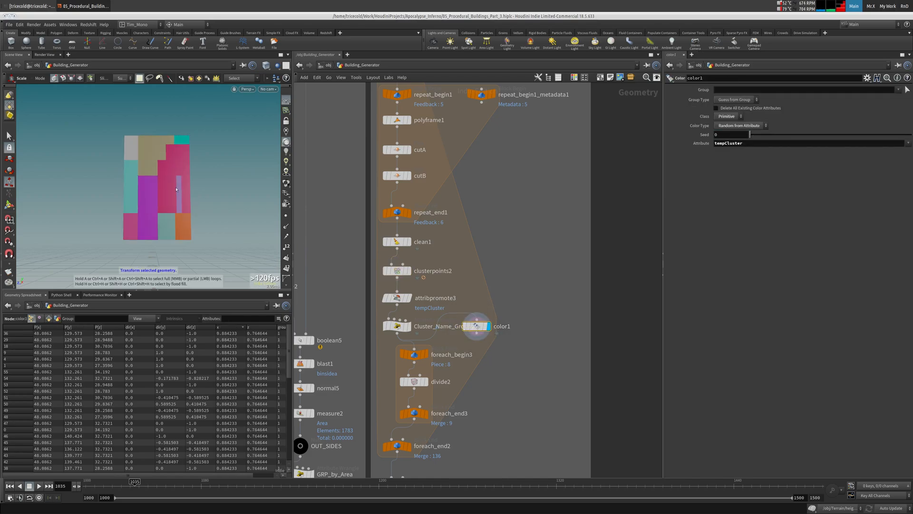
# Display the clusterpoints2 output again and compare the panel in shaded and wireframe mode.
pyautogui.click(410, 272)
pyautogui.click(398, 270)
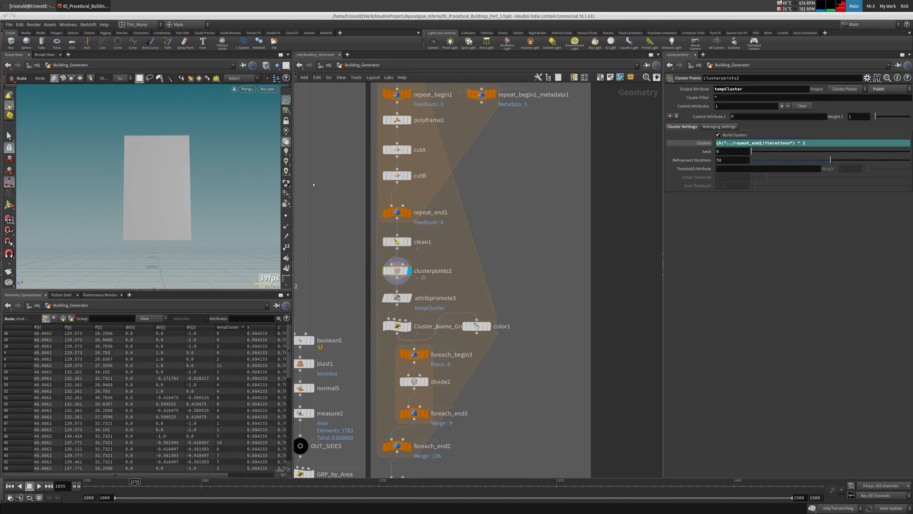
pyautogui.press('w')
pyautogui.moveTo(174, 164)
pyautogui.keyDown('alt'); pyautogui.mouseDown()
pyautogui.moveTo(175, 147)
pyautogui.moveTo(190, 157)
pyautogui.moveTo(180, 167)
pyautogui.mouseUp(); pyautogui.keyUp('alt')
pyautogui.press('w')
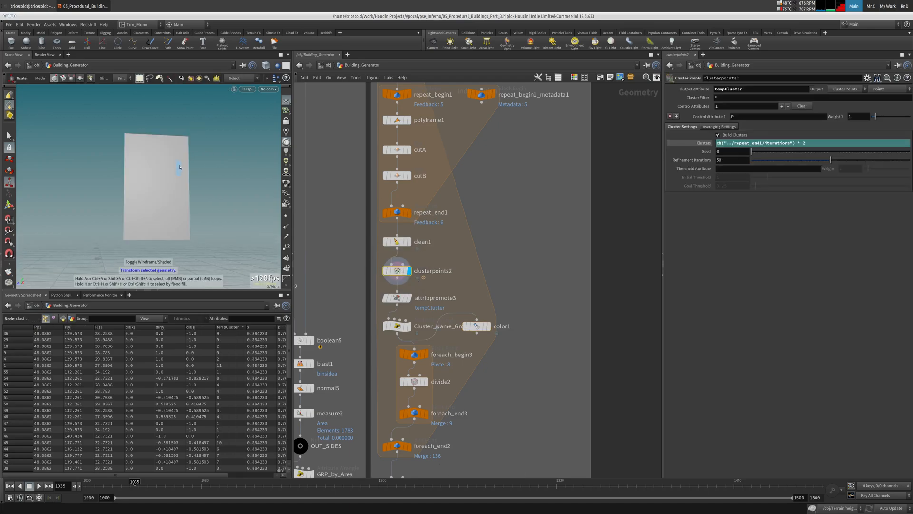
pyautogui.press('w')
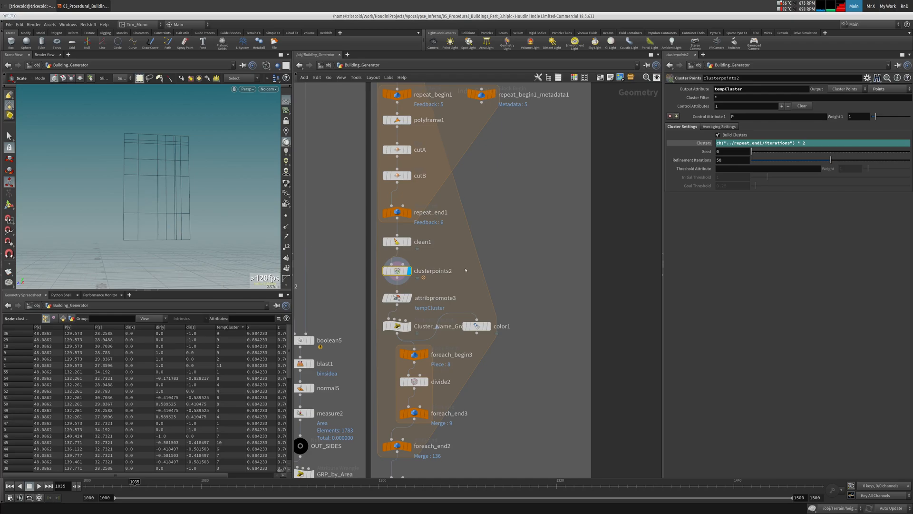
# Display the Small null's output and examine its faces across the whole building and up close.
pyautogui.scroll(-6, 359, 220)
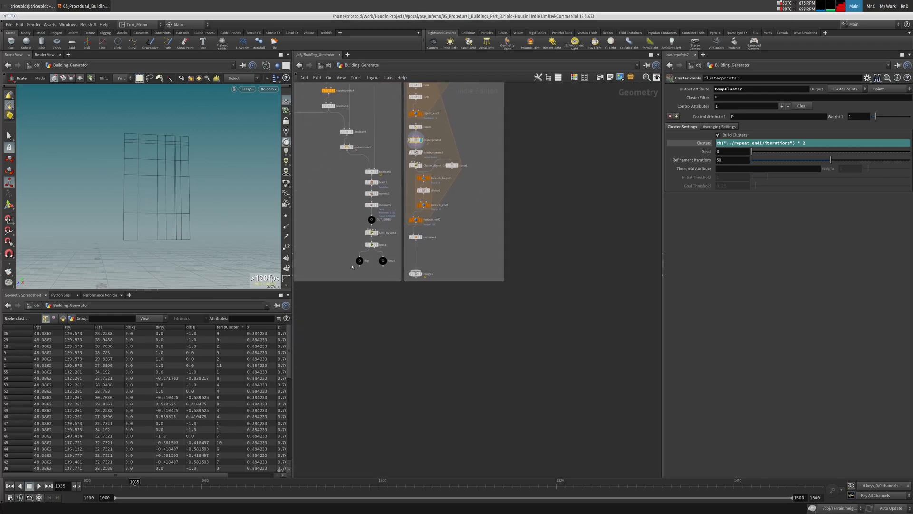
pyautogui.click(392, 255)
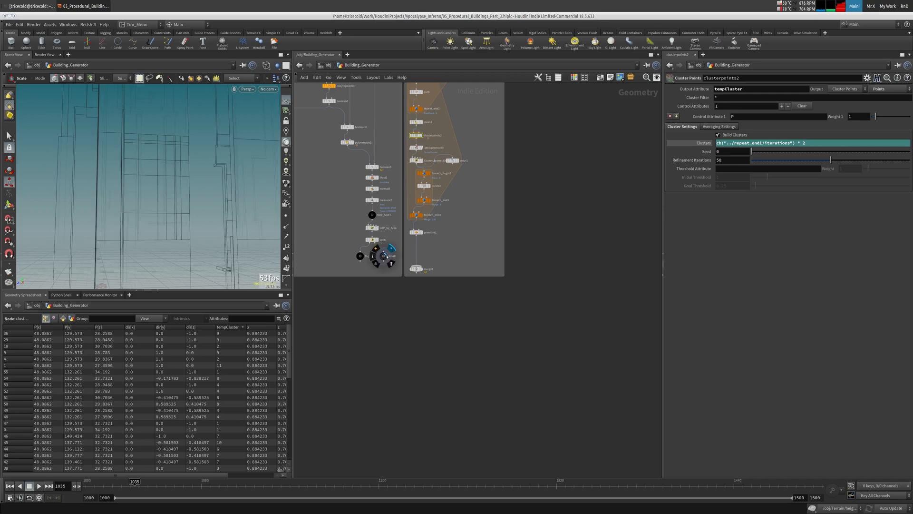
pyautogui.click(383, 256)
pyautogui.hotkey('space', 'g')
pyautogui.moveTo(269, 200); pyautogui.dragTo(154, 171)
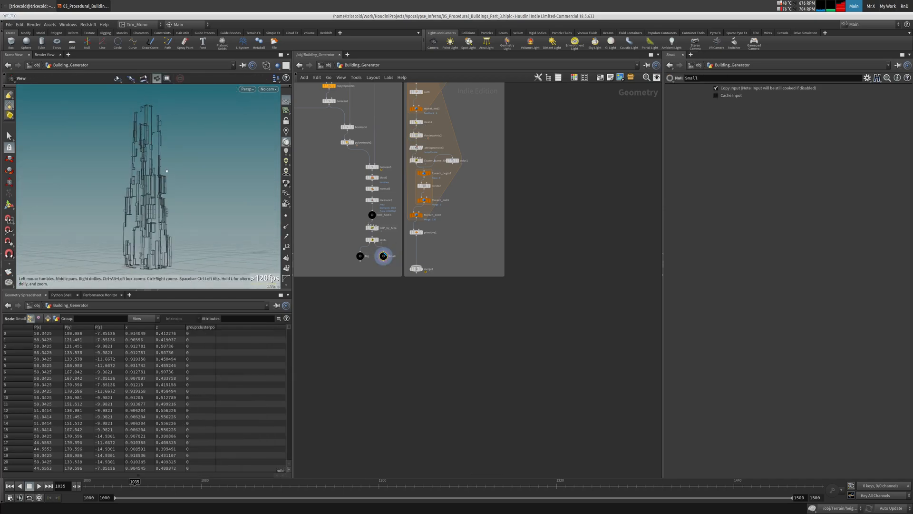
pyautogui.moveTo(155, 181); pyautogui.dragTo(160, 98, button='middle')
pyautogui.moveTo(160, 98); pyautogui.dragTo(302, 118, button='right')
pyautogui.moveTo(209, 238); pyautogui.dragTo(155, 172, button='middle')
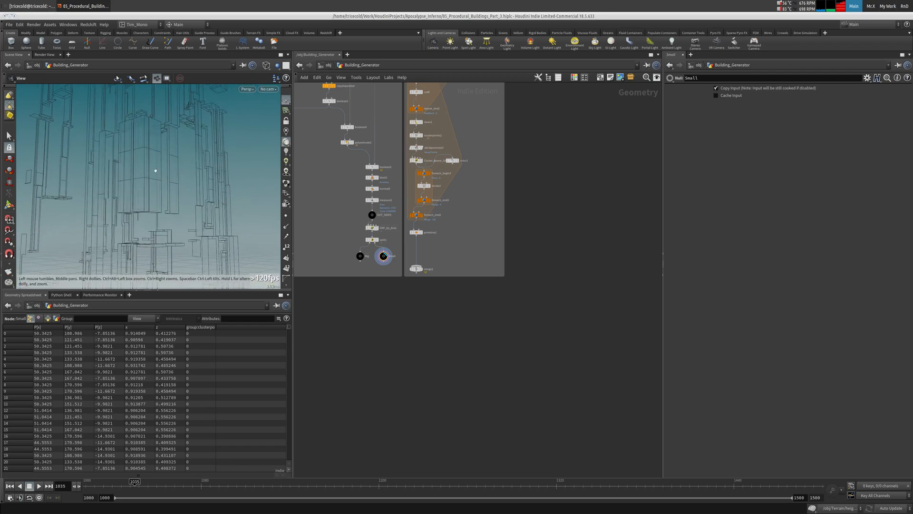
pyautogui.moveTo(155, 171); pyautogui.dragTo(316, 156, button='right')
# Display the foreach_end2 output and examine the divided panel produced by its single pass.
pyautogui.scroll(-2, 463, 228)
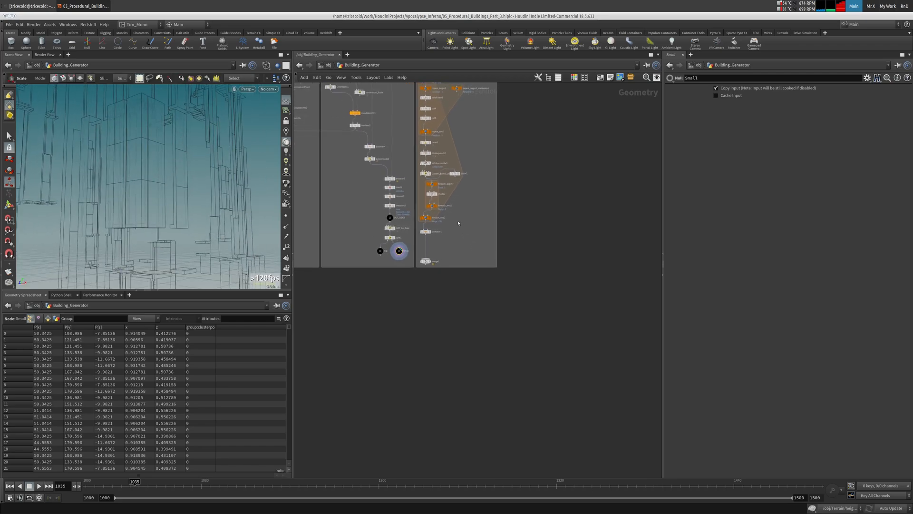
pyautogui.moveTo(458, 213); pyautogui.dragTo(467, 229, button='middle')
pyautogui.scroll(3, 450, 243)
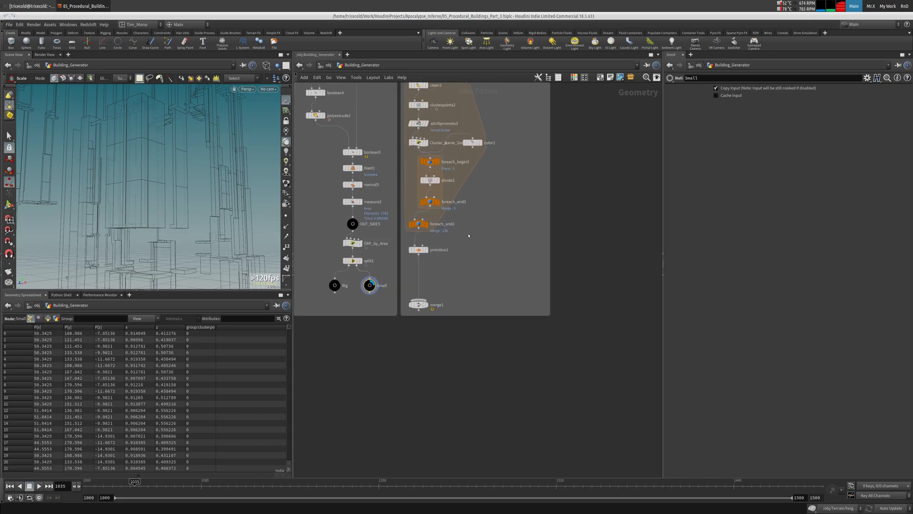
pyautogui.click(419, 225)
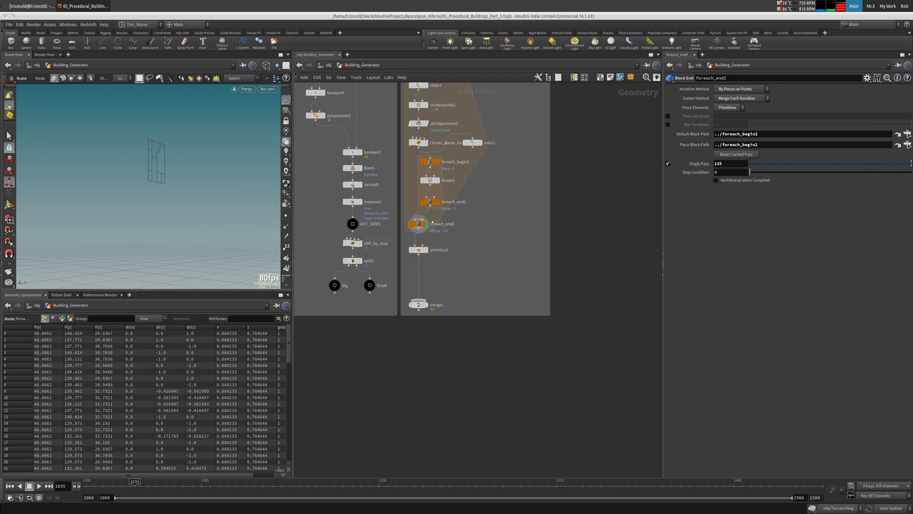
pyautogui.moveTo(491, 221); pyautogui.dragTo(485, 227, button='middle')
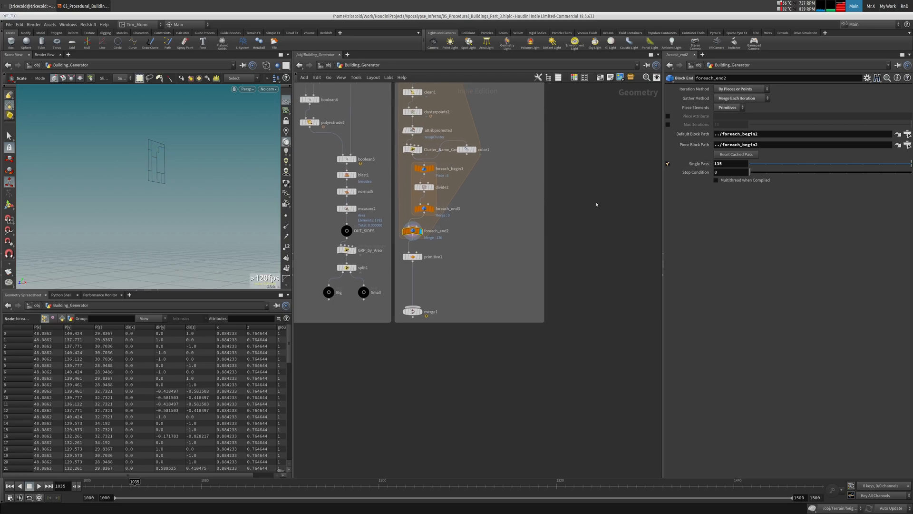
pyautogui.moveTo(458, 133); pyautogui.dragTo(459, 185, button='middle')
pyautogui.moveTo(416, 234)
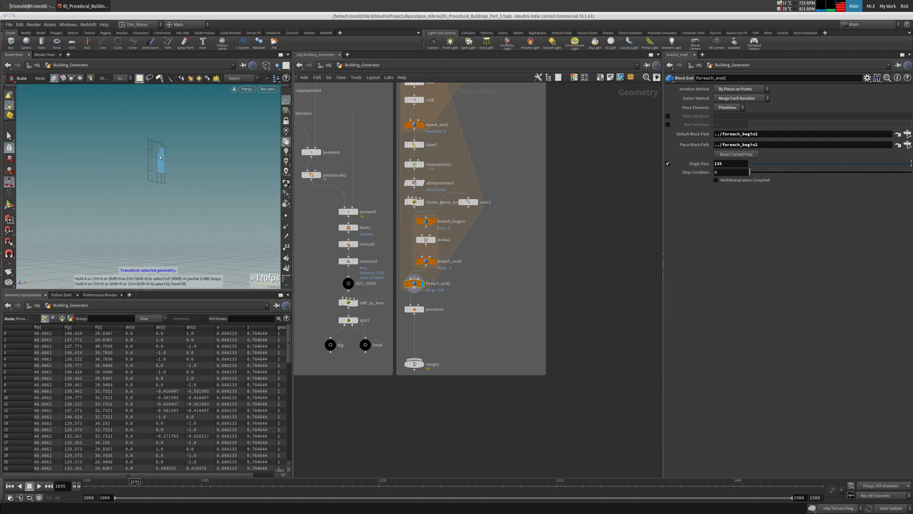
pyautogui.press('Escape')
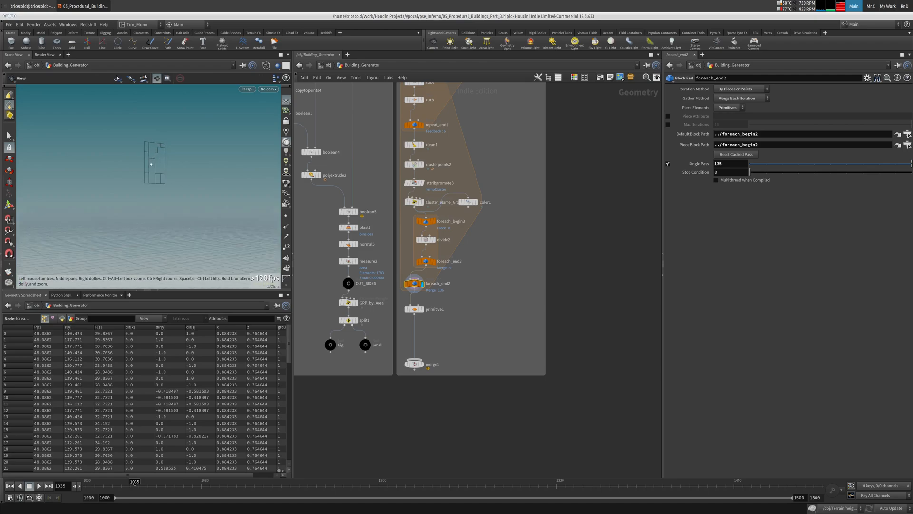
pyautogui.scroll(5, 155, 162)
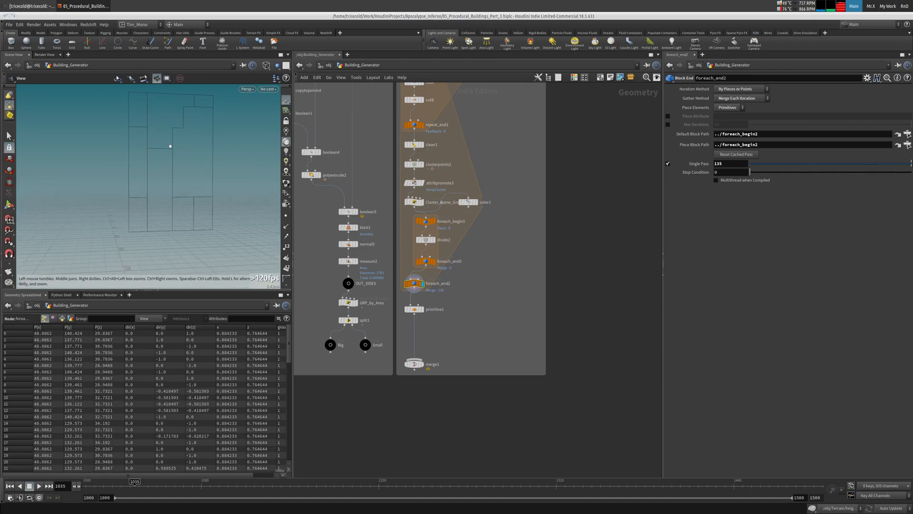
pyautogui.press('e')
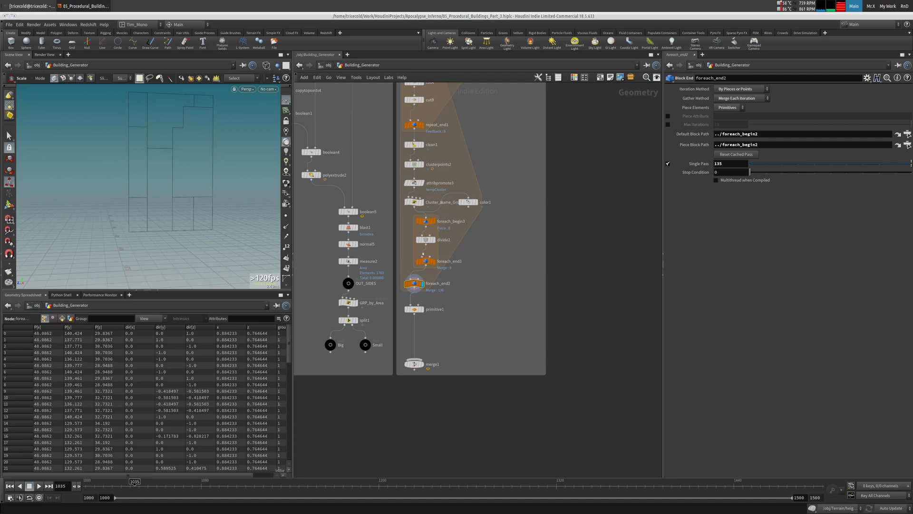
# Turn off Single Pass on foreach_end2 and examine the divided panels across the building.
pyautogui.moveTo(477, 222); pyautogui.dragTo(481, 254, button='middle')
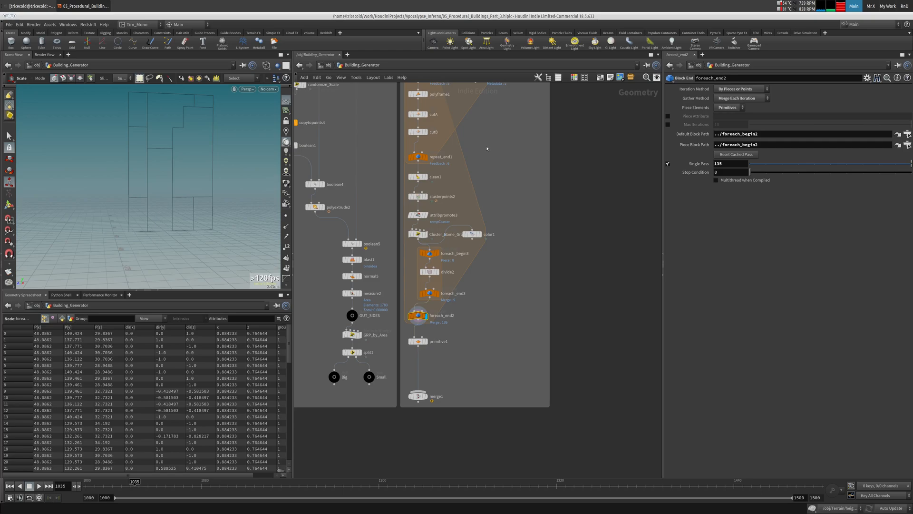
pyautogui.moveTo(487, 149); pyautogui.dragTo(486, 183, button='middle')
pyautogui.moveTo(477, 280); pyautogui.dragTo(474, 230, button='middle')
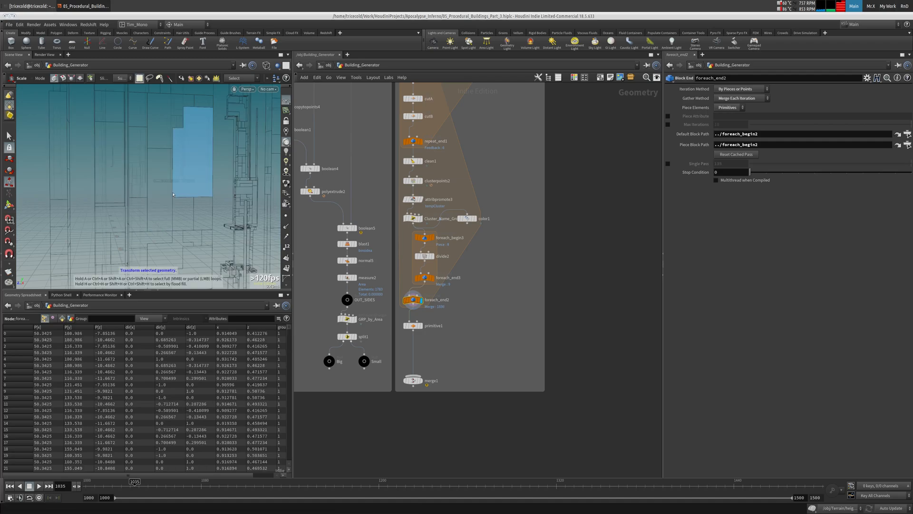
pyautogui.press('Escape')
pyautogui.moveTo(147, 158); pyautogui.dragTo(218, 138)
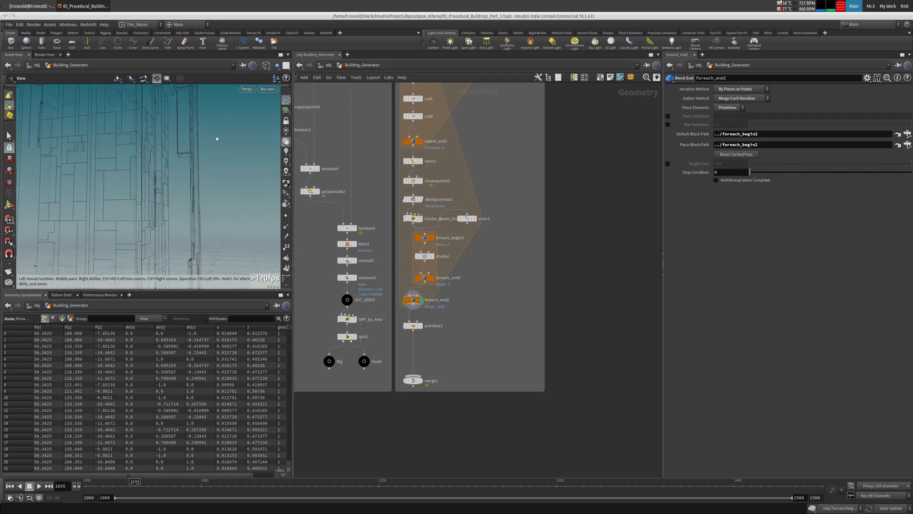
pyautogui.press('e')
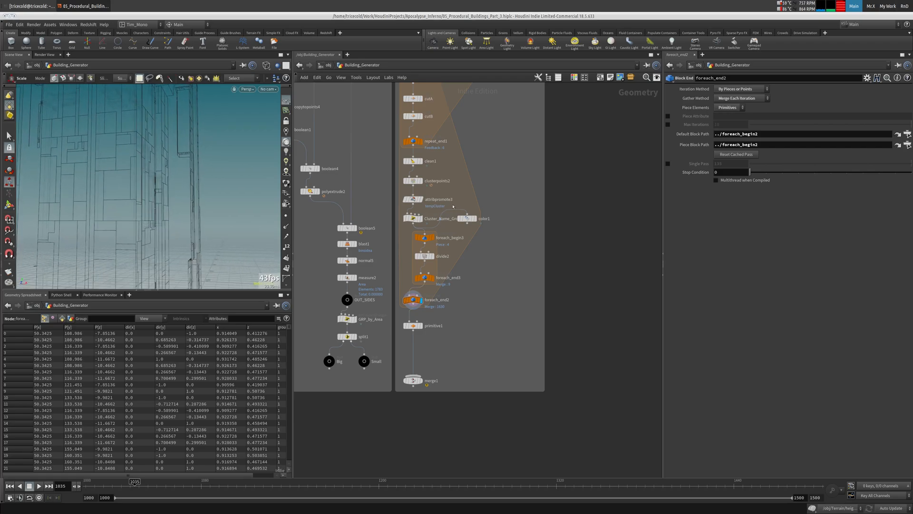
# Inspect the attribpromote3 settings and geometry information, and check the building's panels in shaded mode.
pyautogui.click(413, 198)
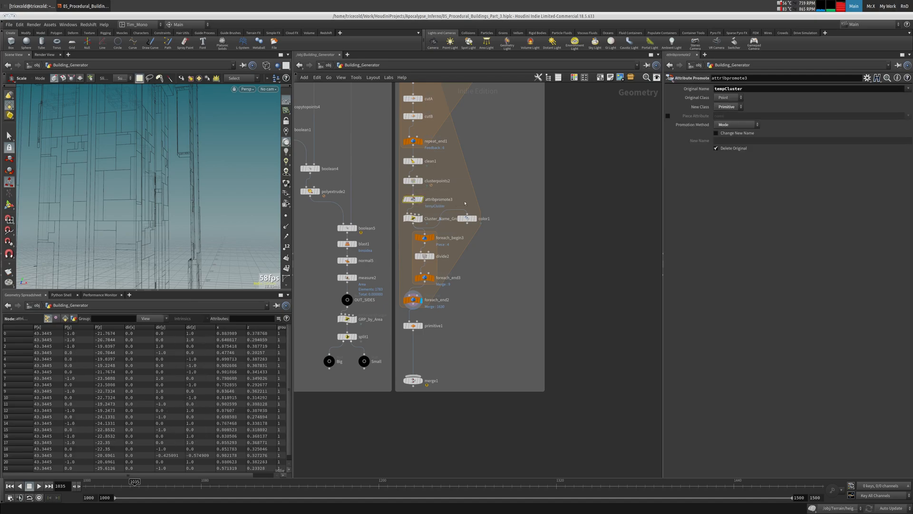
pyautogui.middleClick(408, 201)
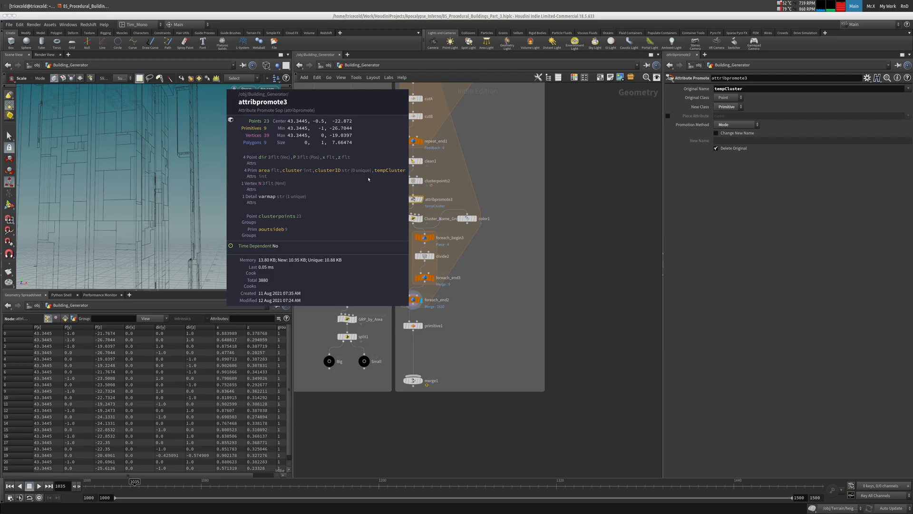
pyautogui.moveTo(144, 187)
pyautogui.keyDown('alt'); pyautogui.mouseDown()
pyautogui.moveTo(95, 129)
pyautogui.moveTo(193, 208)
pyautogui.moveTo(226, 161)
pyautogui.moveTo(193, 184)
pyautogui.moveTo(155, 159)
pyautogui.moveTo(199, 179)
pyautogui.moveTo(164, 183)
pyautogui.moveTo(155, 175)
pyautogui.mouseUp(); pyautogui.keyUp('alt')
pyautogui.press('w')
pyautogui.press('w')
# Display the primitive1 output and examine the gaps between the scaled panels around the building.
pyautogui.moveTo(473, 309); pyautogui.dragTo(491, 292, button='middle')
pyautogui.keyDown('alt'); pyautogui.moveTo(131, 161); pyautogui.dragTo(108, 160); pyautogui.keyUp('alt')
pyautogui.moveTo(473, 300); pyautogui.dragTo(492, 287, button='middle')
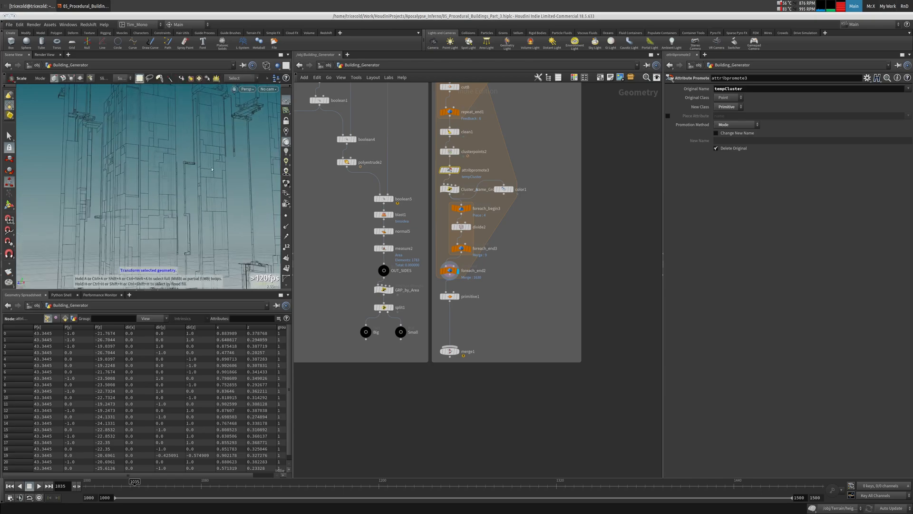
pyautogui.click(449, 297)
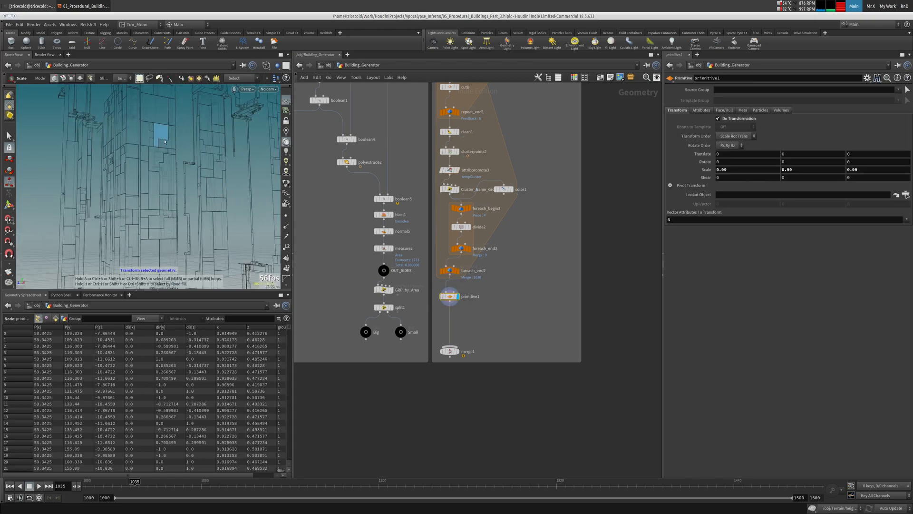
pyautogui.keyDown('alt'); pyautogui.moveTo(143, 157); pyautogui.dragTo(184, 157); pyautogui.keyUp('alt')
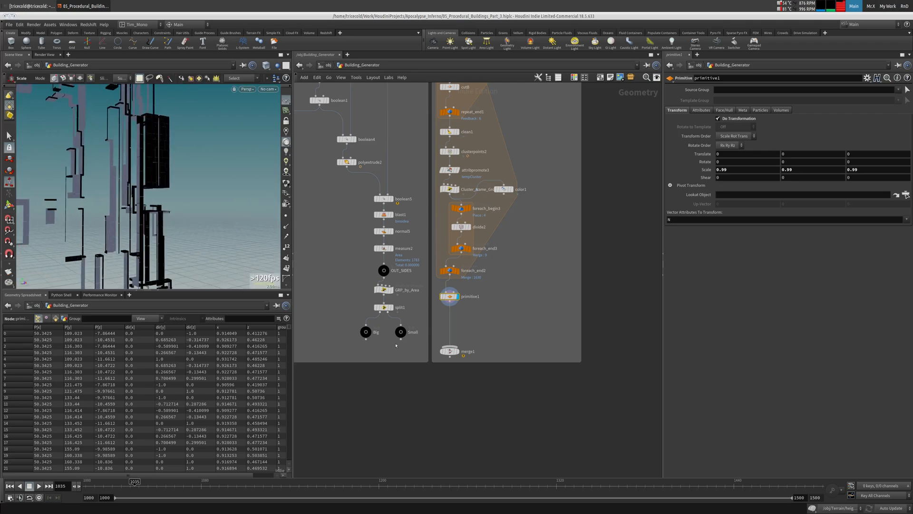
# Display the Big null's output in wireframe and examine the large faces.
pyautogui.moveTo(423, 315); pyautogui.dragTo(440, 290, button='middle')
pyautogui.click(384, 307)
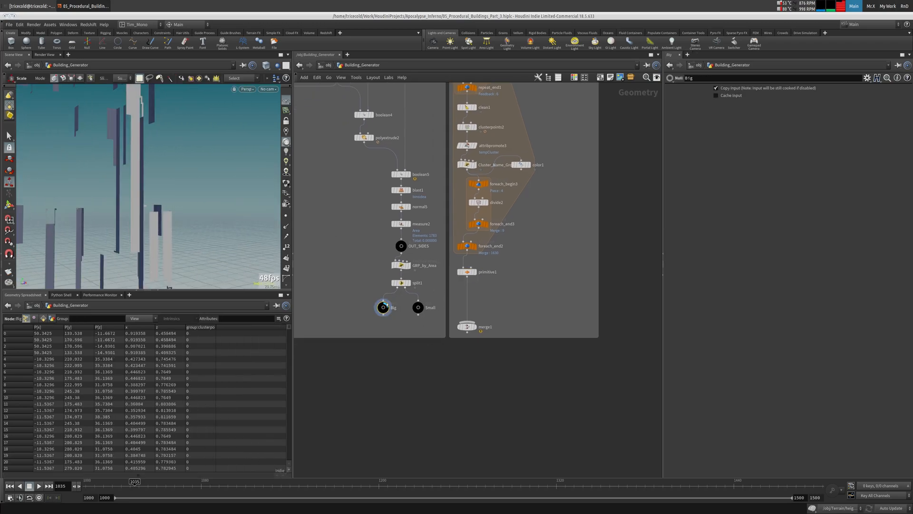
pyautogui.press('w')
pyautogui.moveTo(148, 175)
pyautogui.keyDown('alt'); pyautogui.mouseDown()
pyautogui.moveTo(112, 183)
pyautogui.moveTo(143, 186)
pyautogui.mouseUp(); pyautogui.keyUp('alt')
# Replace the area threshold in the GRP_by_Area wrangle code with chf("thres") and create its Thres parameter.
pyautogui.scroll(-6, 385, 249)
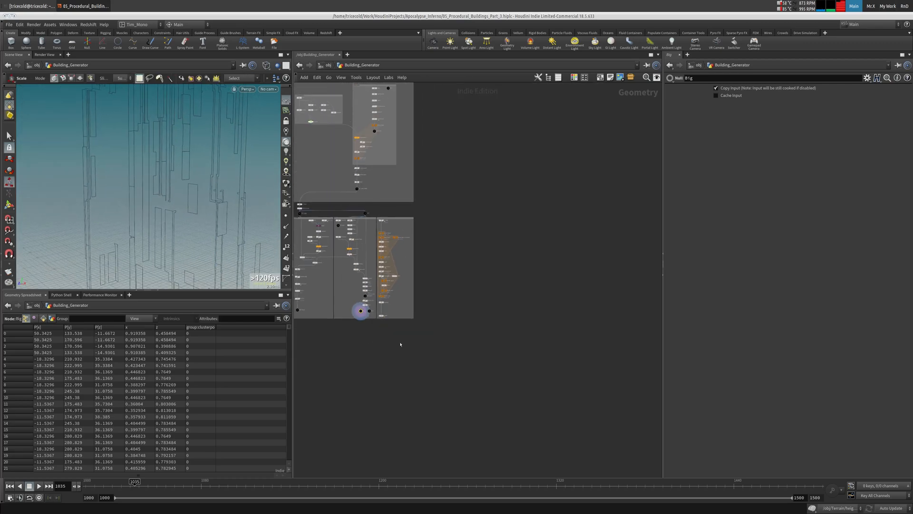
pyautogui.moveTo(421, 325); pyautogui.dragTo(419, 285, button='middle')
pyautogui.scroll(5, 418, 279)
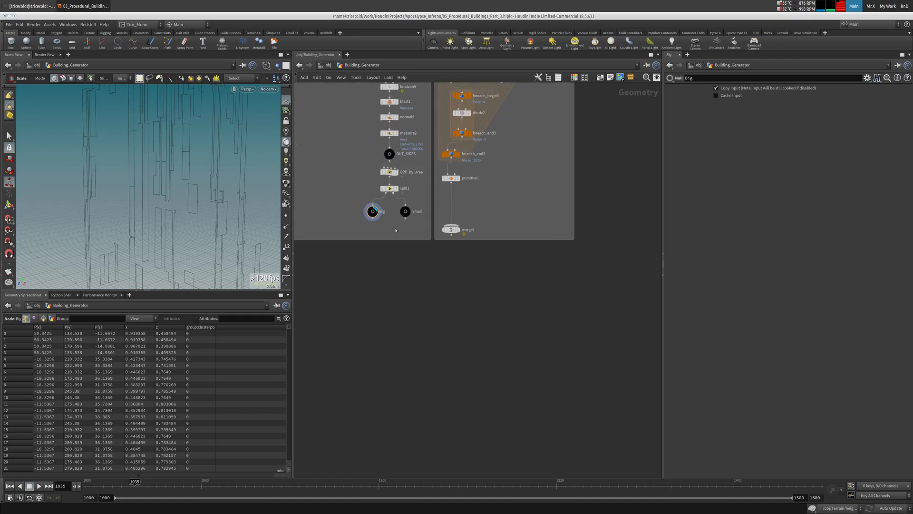
pyautogui.click(396, 212)
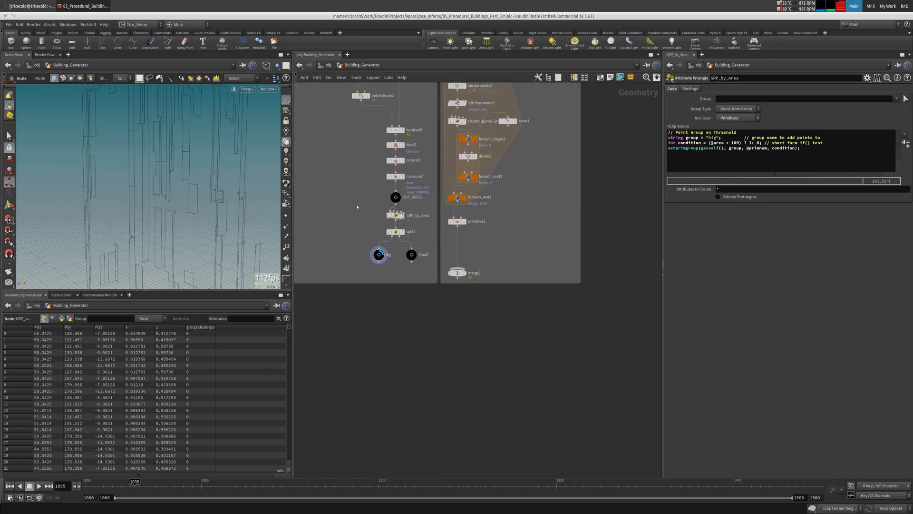
pyautogui.moveTo(355, 210); pyautogui.dragTo(345, 225, button='middle')
pyautogui.scroll(2, 357, 220)
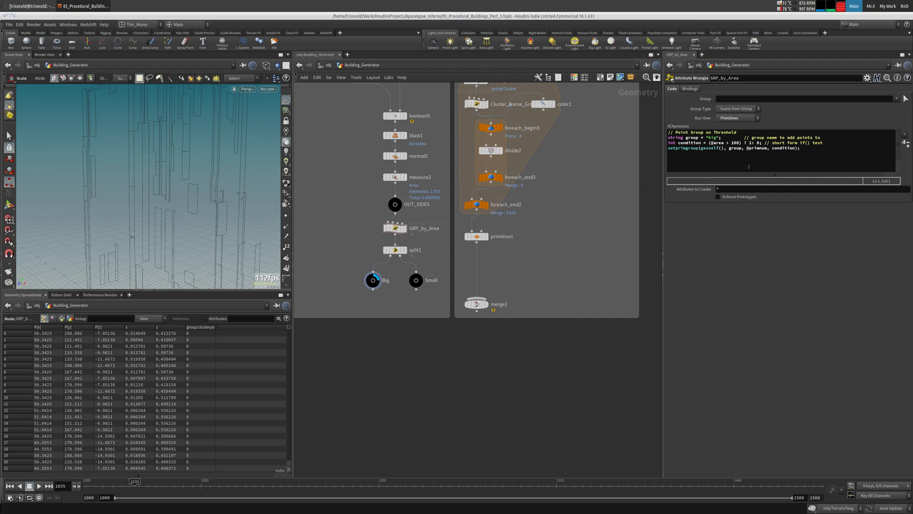
pyautogui.click(719, 143)
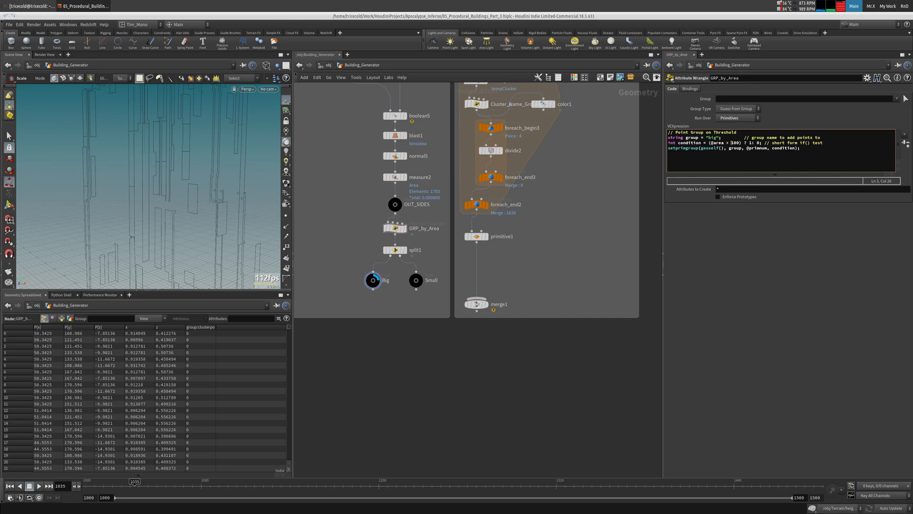
pyautogui.write('chf(')
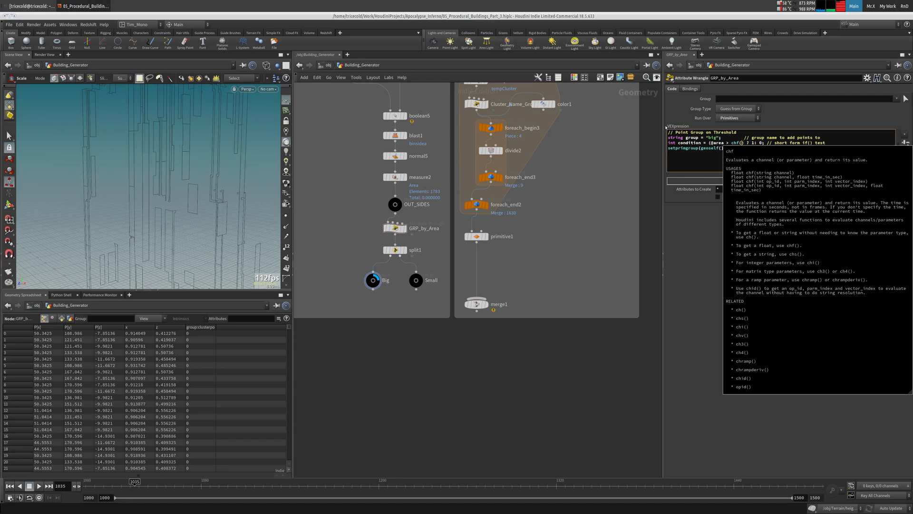
pyautogui.write('"')
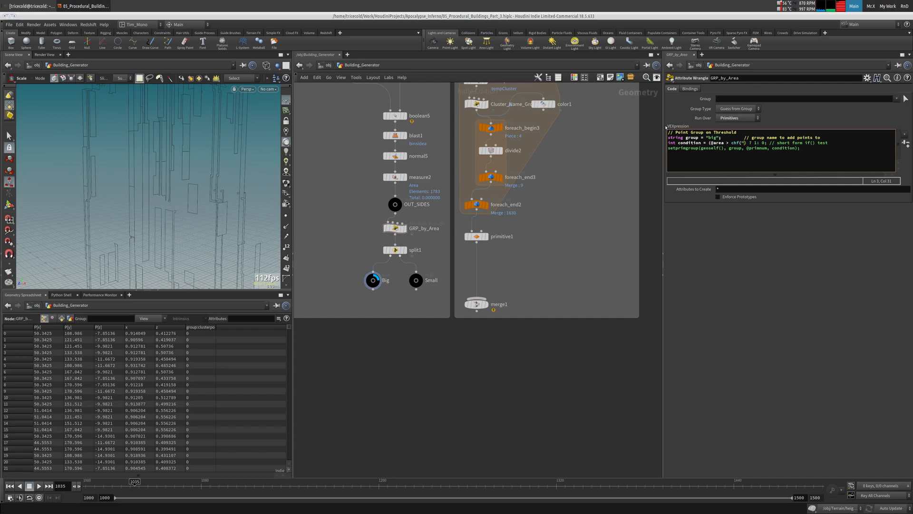
pyautogui.write('thres")')
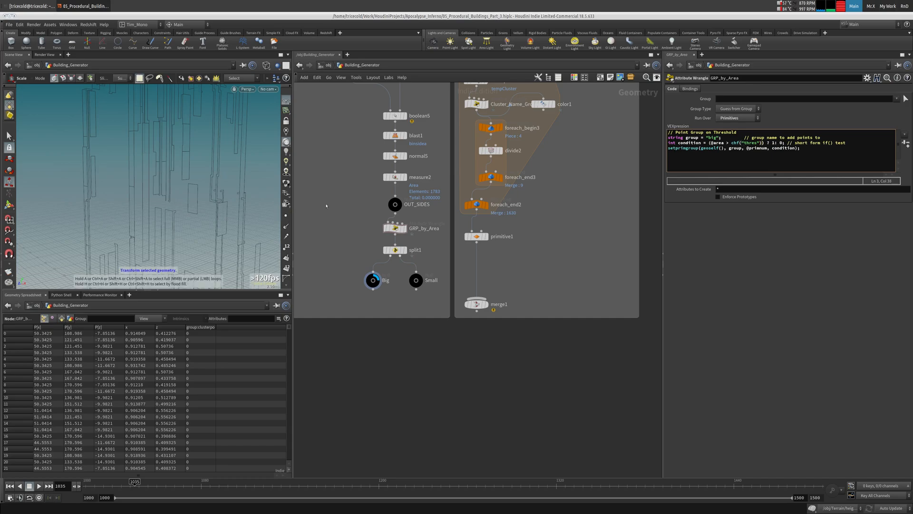
pyautogui.click(906, 144)
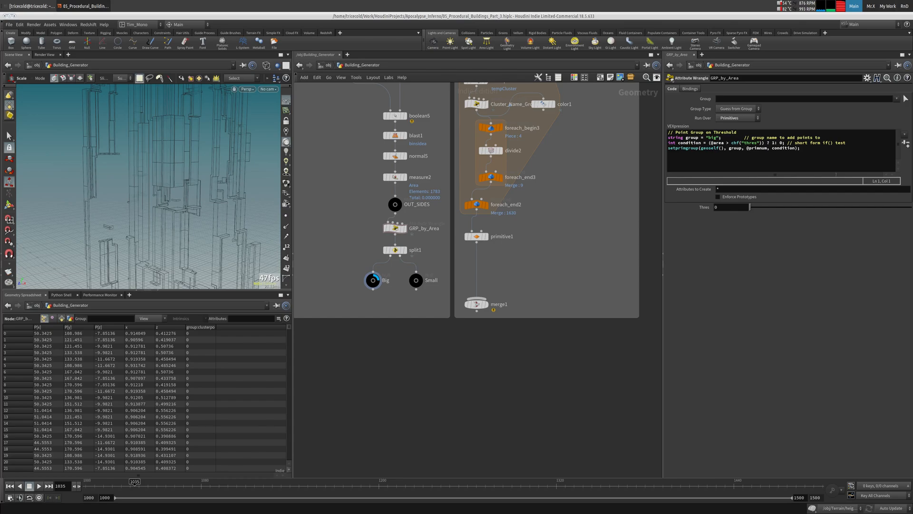
# Try Thres values of 0.934, 35.934 and higher on GRP_by_Area while examining the Big null's displayed faces.
pyautogui.click(373, 280)
pyautogui.click(395, 228)
pyautogui.moveTo(750, 207); pyautogui.dragTo(900, 207)
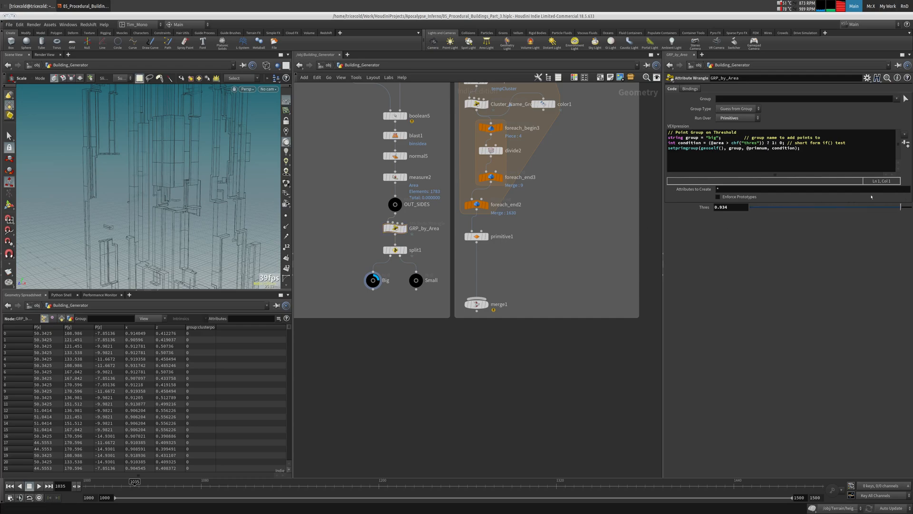
pyautogui.moveTo(728, 207)
pyautogui.mouseDown(button='middle')
pyautogui.moveTo(729, 193)
pyautogui.moveTo(844, 186)
pyautogui.moveTo(835, 186)
pyautogui.mouseUp(button='middle')
pyautogui.keyDown('alt'); pyautogui.moveTo(157, 190); pyautogui.dragTo(157, 166); pyautogui.keyUp('alt')
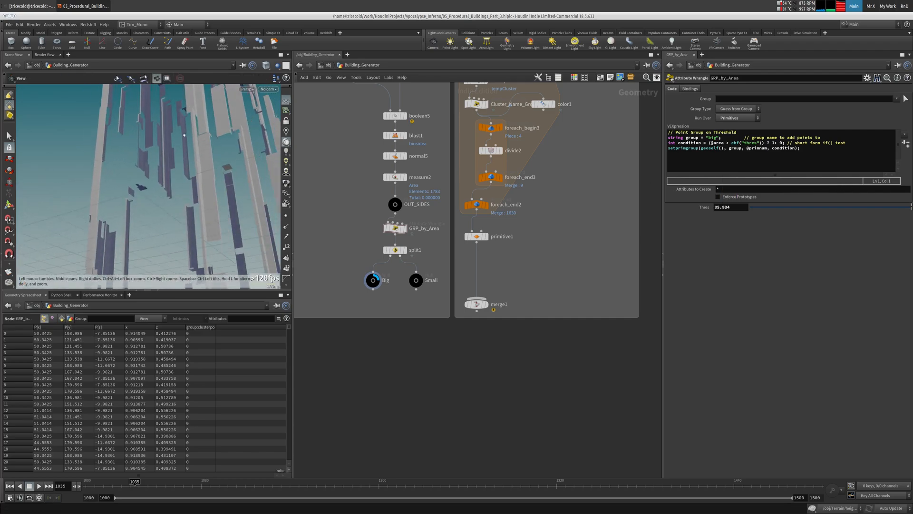
pyautogui.moveTo(157, 167)
pyautogui.keyDown('alt'); pyautogui.mouseDown(button='right')
pyautogui.moveTo(139, 203)
pyautogui.moveTo(153, 180)
pyautogui.mouseUp(button='right'); pyautogui.keyUp('alt')
pyautogui.keyDown('alt'); pyautogui.moveTo(152, 179); pyautogui.dragTo(135, 162); pyautogui.keyUp('alt')
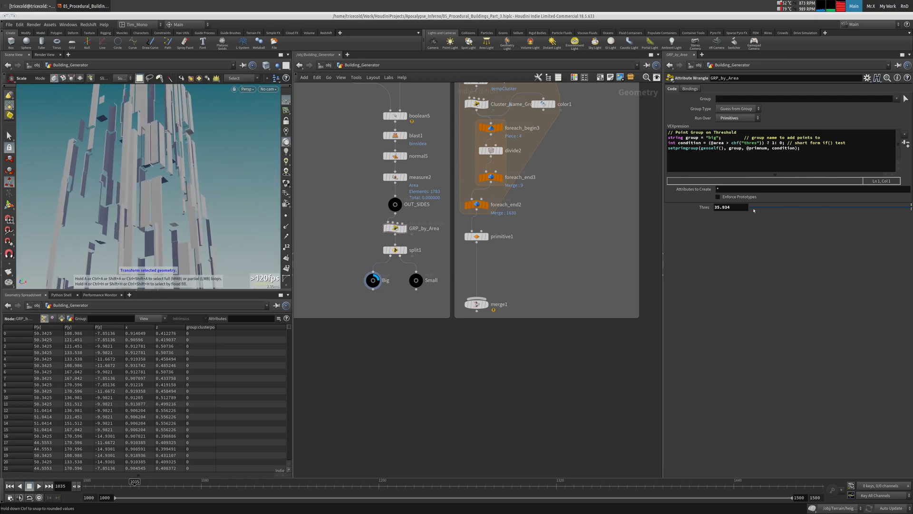
pyautogui.moveTo(733, 207); pyautogui.dragTo(734, 189, button='middle')
# Set the Thres parameter of GRP_by_Area to 100.
pyautogui.doubleClick(734, 207)
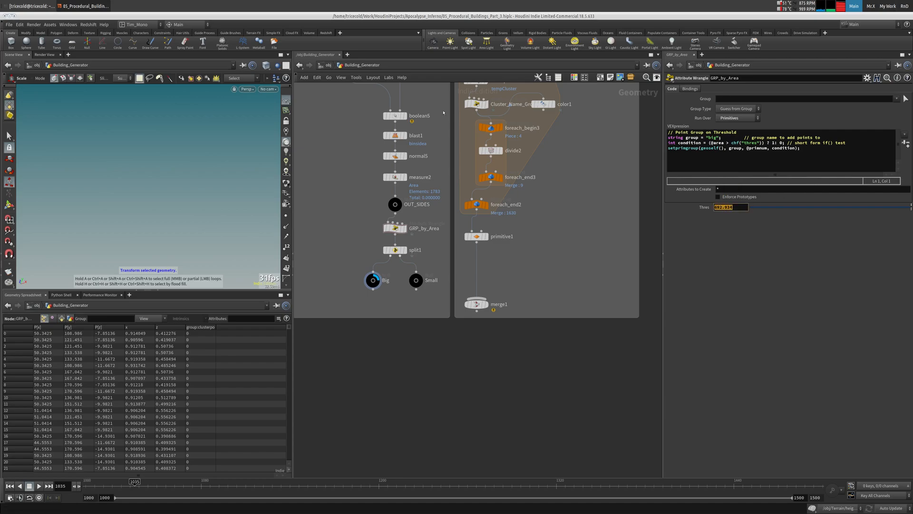
pyautogui.write('100')
pyautogui.press('Return')
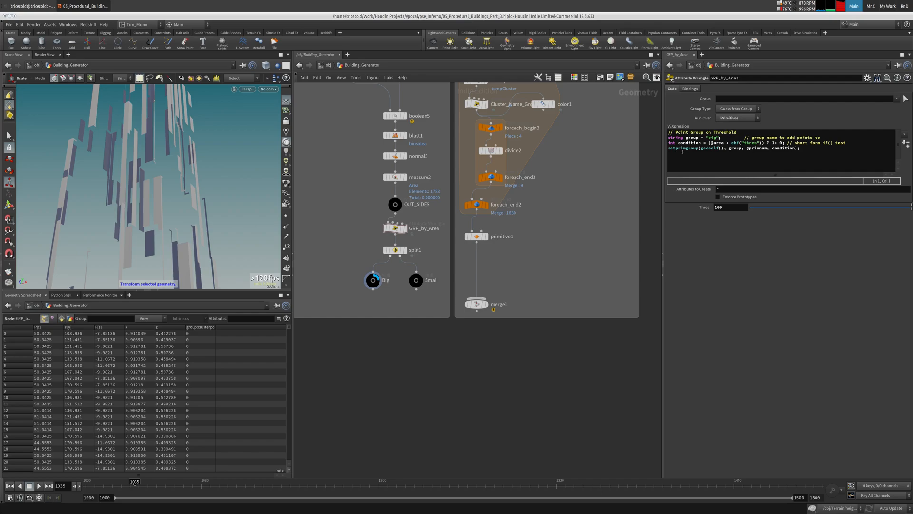
# Inspect the group setting of split1 and the geometry information of the Big null.
pyautogui.click(394, 249)
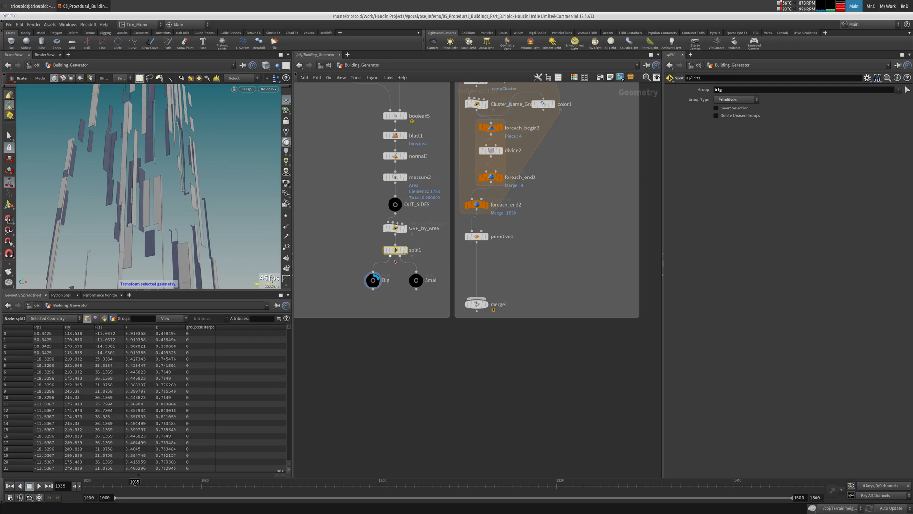
pyautogui.moveTo(373, 280); pyautogui.dragTo(402, 303, button='middle')
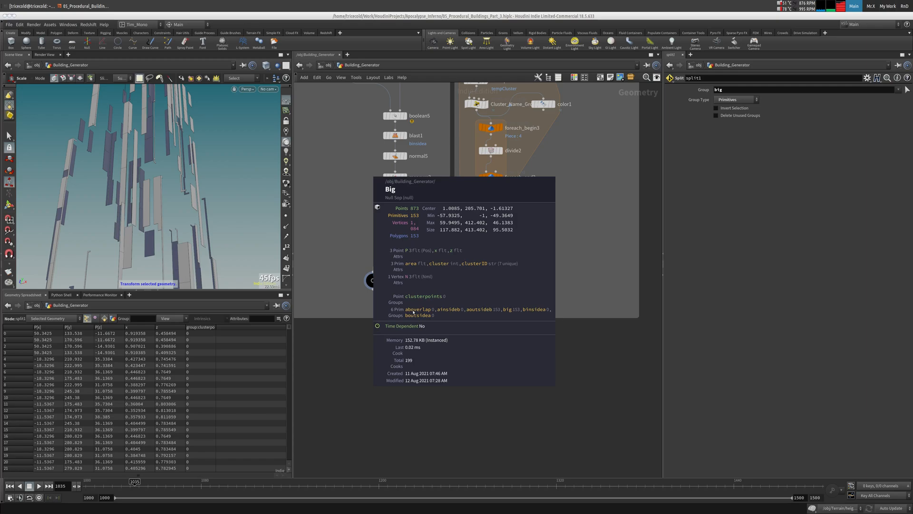
pyautogui.moveTo(519, 311); pyautogui.dragTo(317, 279, button='middle')
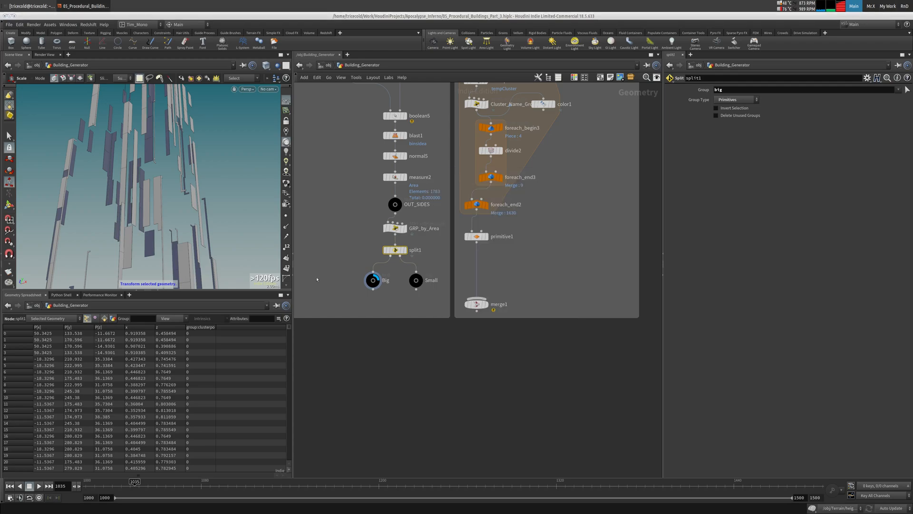
# Display the Small null's output and examine the remaining small faces from several angles.
pyautogui.click(418, 275)
pyautogui.press('Escape')
pyautogui.click(428, 268)
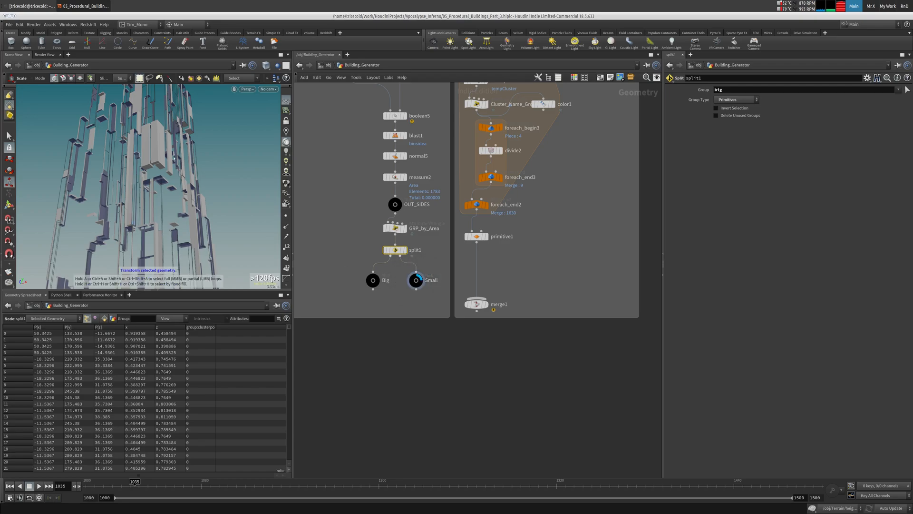
pyautogui.press('Escape')
pyautogui.moveTo(221, 157); pyautogui.dragTo(176, 173)
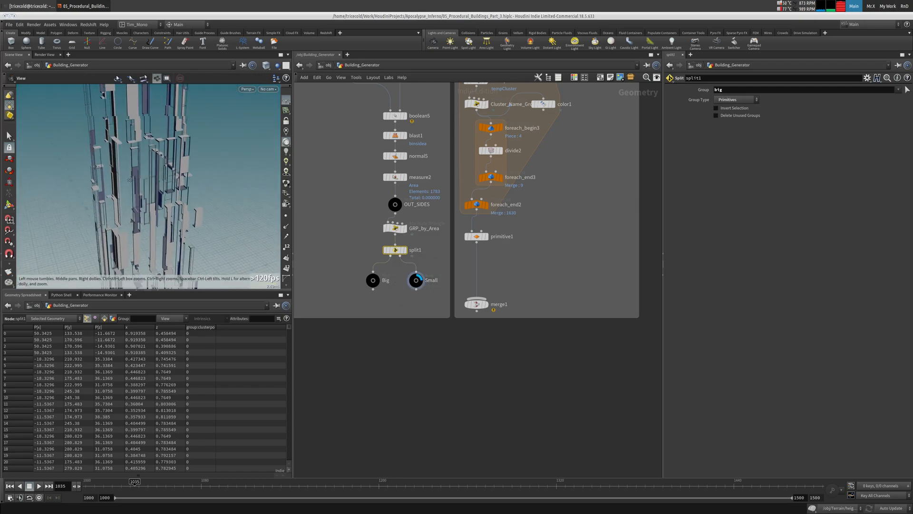
pyautogui.keyDown('alt'); pyautogui.moveTo(167, 162); pyautogui.dragTo(166, 137); pyautogui.keyUp('alt')
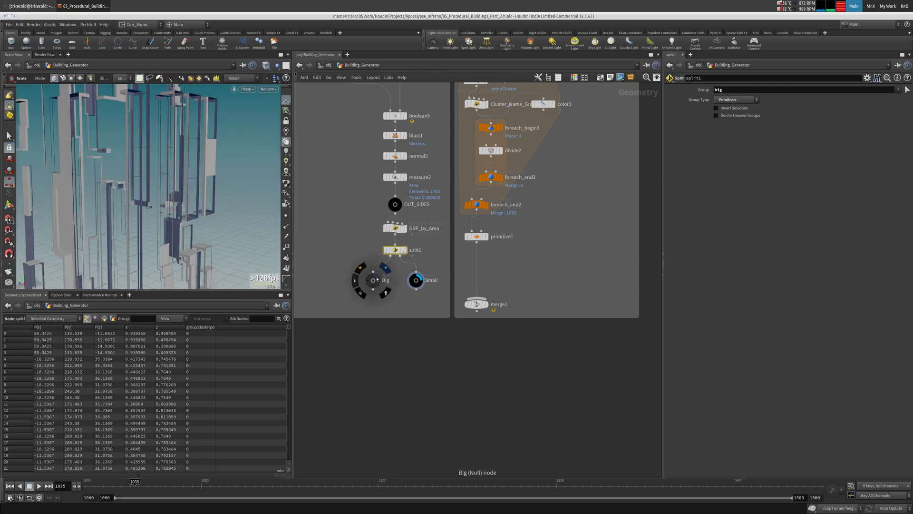
# Display the Big null's output and examine the large faces around the building.
pyautogui.click(383, 271)
pyautogui.click(373, 280)
pyautogui.keyDown('alt'); pyautogui.moveTo(143, 190); pyautogui.dragTo(143, 153); pyautogui.keyUp('alt')
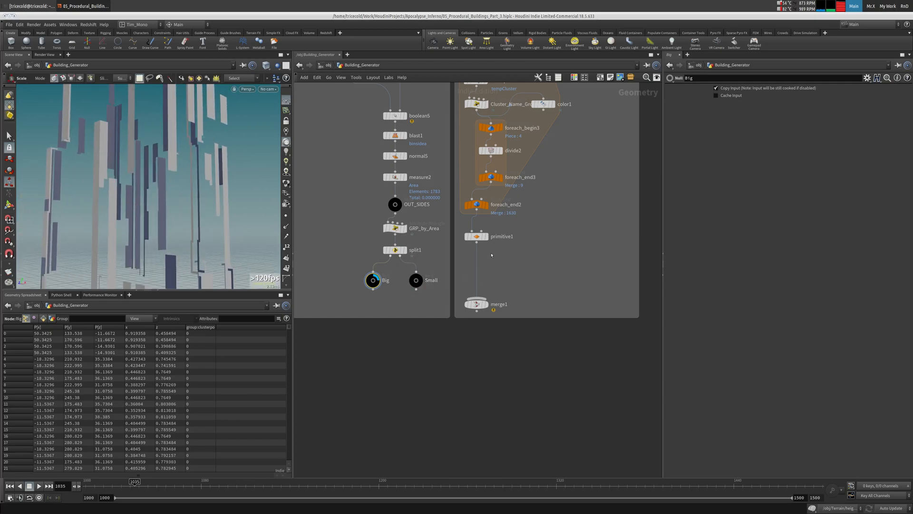
# Display primitive1's output and wire the Big null into merge1 alongside primitive1.
pyautogui.moveTo(489, 238)
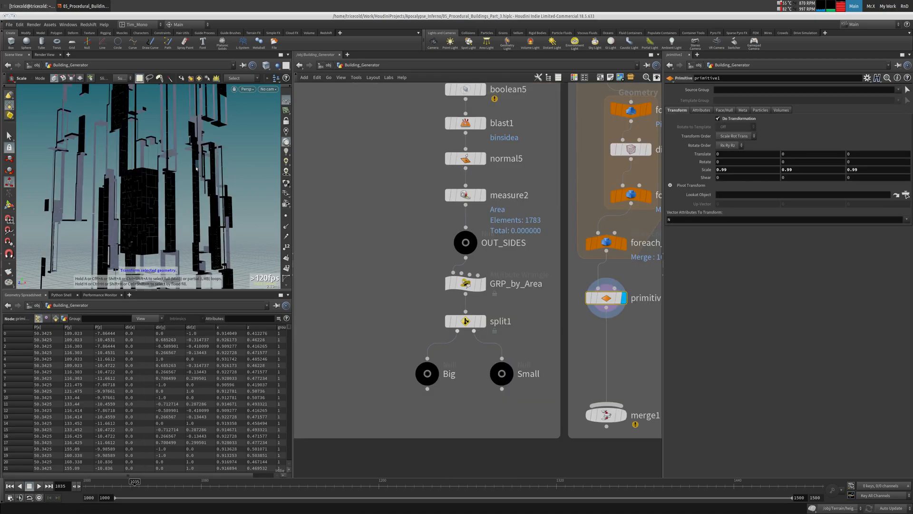
pyautogui.moveTo(513, 325); pyautogui.dragTo(473, 208, button='middle')
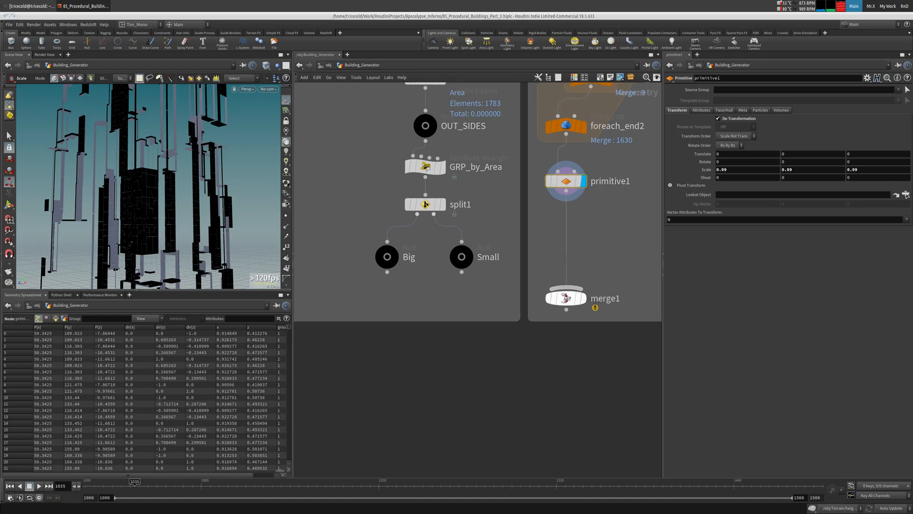
pyautogui.click(567, 286)
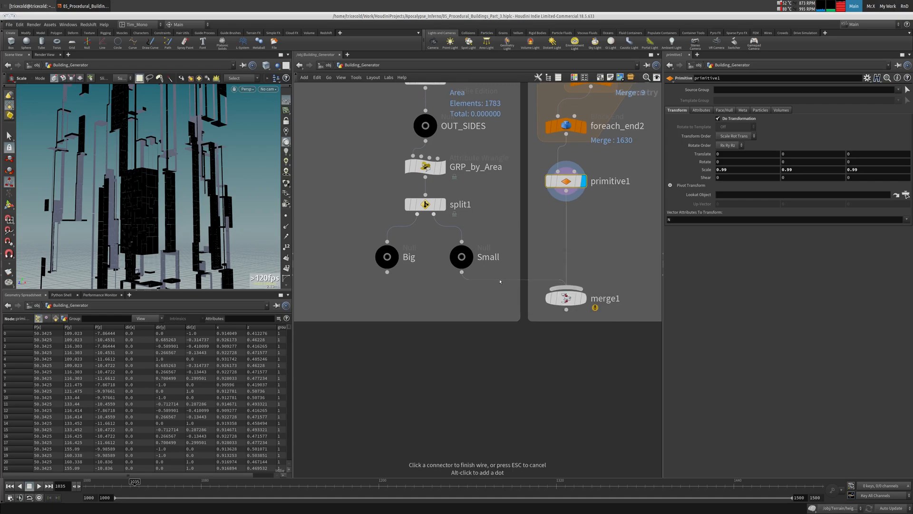
pyautogui.click(405, 279)
# Check the Small null and the object path referenced by In_Sides, and review the subdivision chain down to merge1.
pyautogui.click(472, 254)
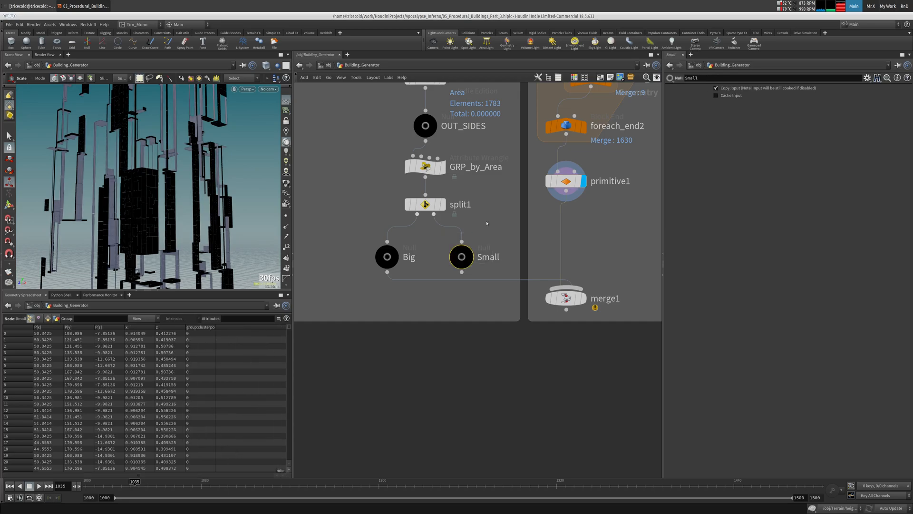
pyautogui.moveTo(494, 97); pyautogui.dragTo(461, 333, button='middle')
pyautogui.moveTo(452, 103); pyautogui.dragTo(444, 362, button='middle')
pyautogui.moveTo(449, 232); pyautogui.dragTo(414, 446, button='middle')
pyautogui.click(497, 183)
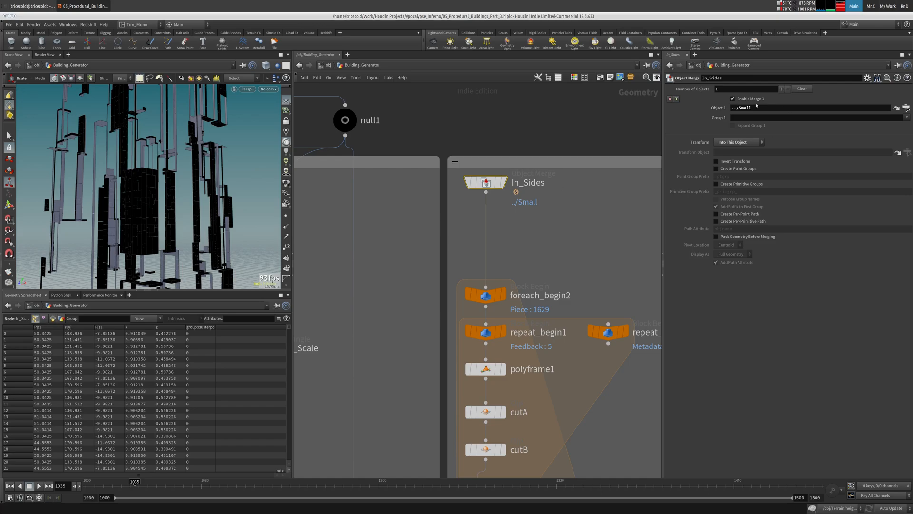
pyautogui.moveTo(571, 380); pyautogui.dragTo(523, 250, button='middle')
pyautogui.moveTo(593, 359); pyautogui.dragTo(536, 121, button='middle')
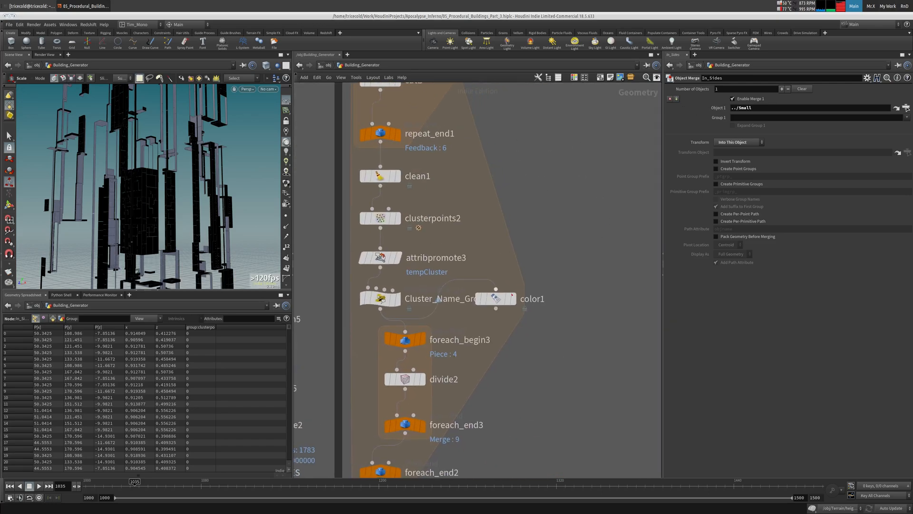
pyautogui.moveTo(586, 312); pyautogui.dragTo(614, 137, button='middle')
pyautogui.moveTo(498, 359); pyautogui.dragTo(598, 153, button='middle')
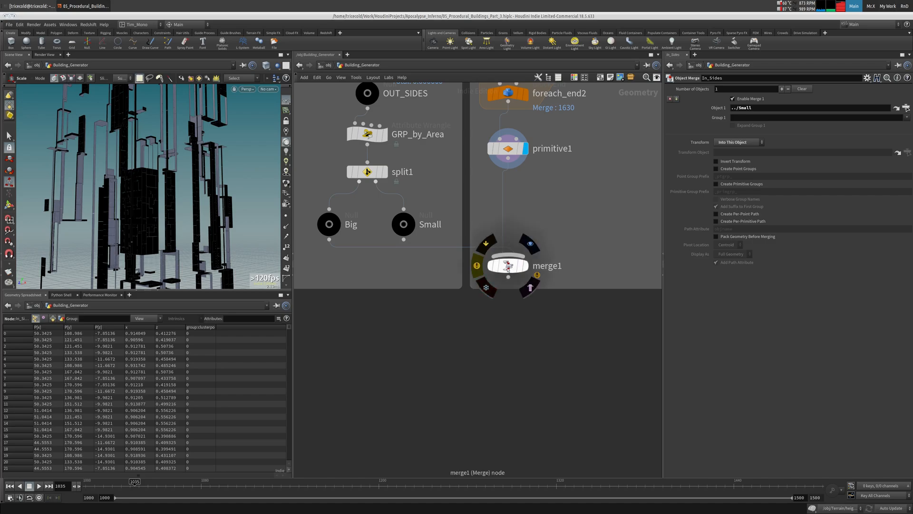
# Display merge1's output and examine the shading of the combined big and small panels.
pyautogui.click(526, 268)
pyautogui.click(513, 266)
pyautogui.keyDown('alt'); pyautogui.moveTo(176, 185); pyautogui.dragTo(195, 159); pyautogui.keyUp('alt')
# Insert a Normal node between primitive1 and merge1, and check the building's shading from several angles.
pyautogui.moveTo(525, 242); pyautogui.dragTo(514, 268, button='middle')
pyautogui.press('Tab')
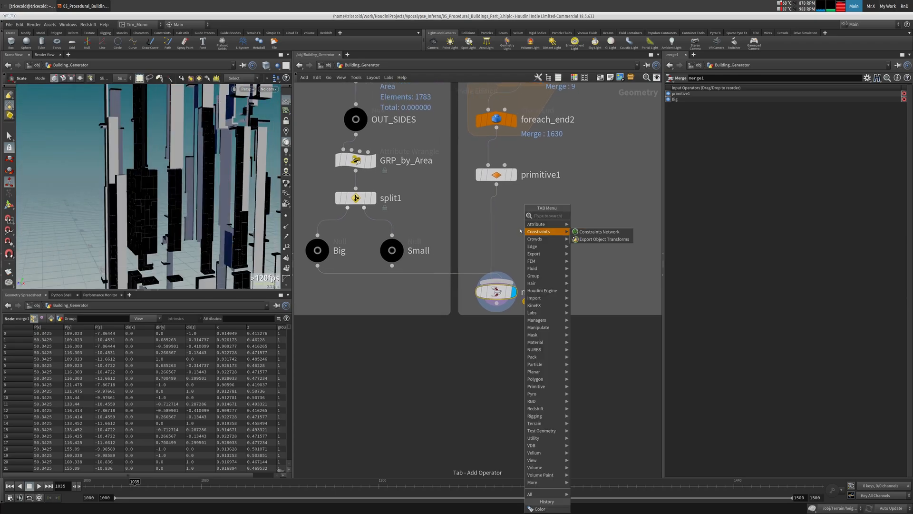
pyautogui.write('no')
pyautogui.press('Return')
pyautogui.click(497, 214)
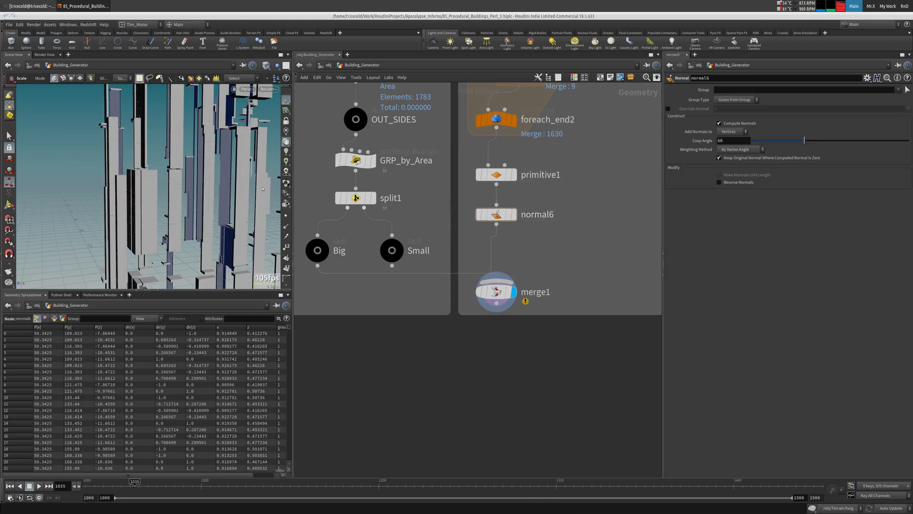
pyautogui.keyDown('alt'); pyautogui.moveTo(157, 166); pyautogui.dragTo(156, 128); pyautogui.keyUp('alt')
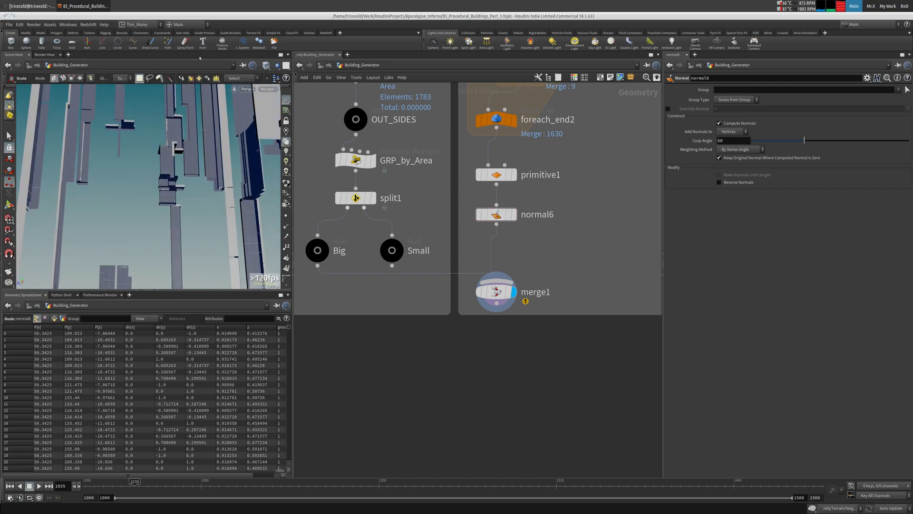
pyautogui.keyDown('alt'); pyautogui.moveTo(143, 180); pyautogui.dragTo(216, 190); pyautogui.keyUp('alt')
# Add a Merge node below the network boxes and wire merge1's output into it.
pyautogui.scroll(-8, 506, 355)
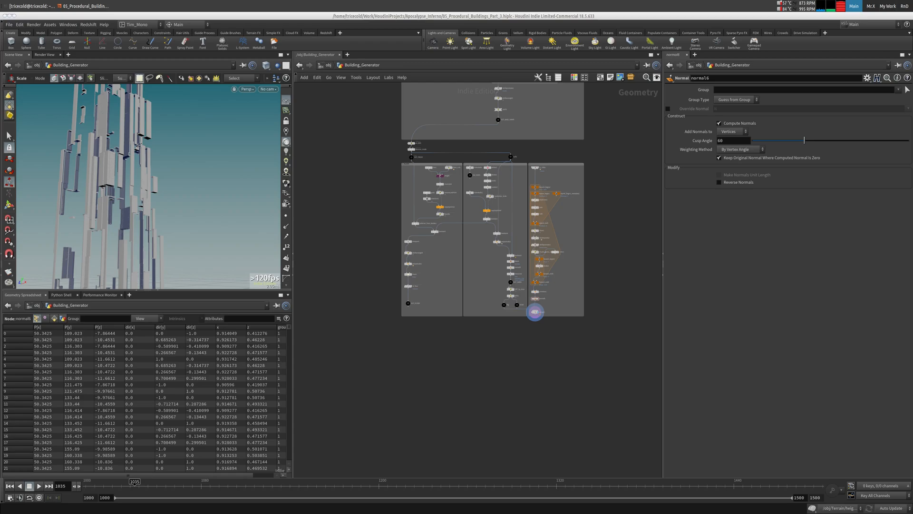
pyautogui.moveTo(405, 270); pyautogui.dragTo(363, 274, button='middle')
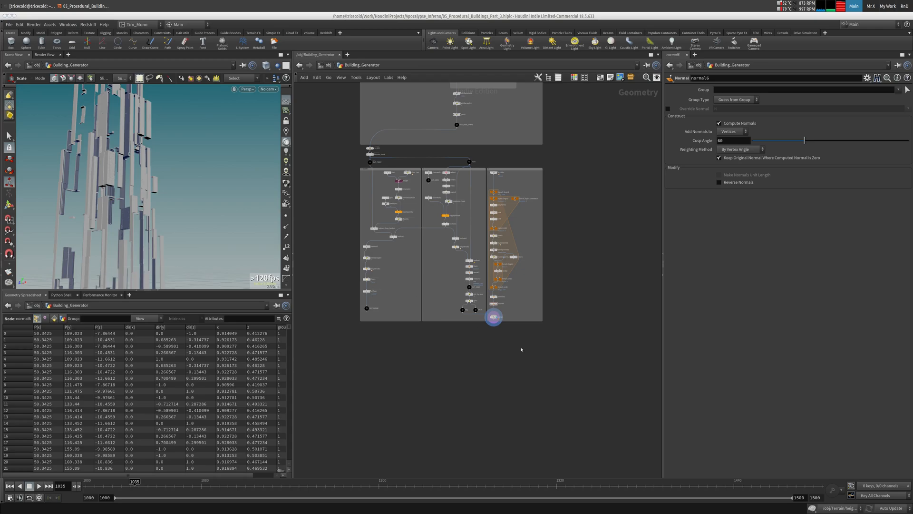
pyautogui.scroll(4, 428, 342)
pyautogui.press('Tab')
pyautogui.press('Escape')
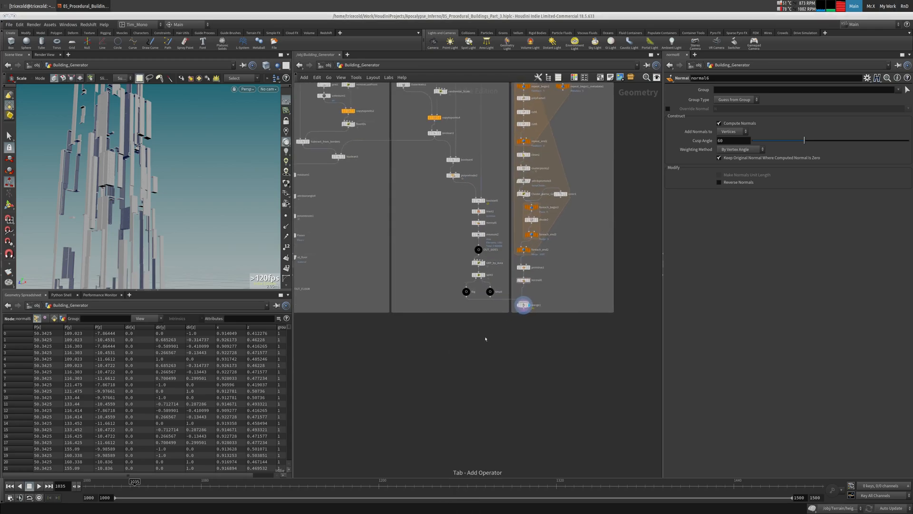
pyautogui.press('Tab')
pyautogui.write('me')
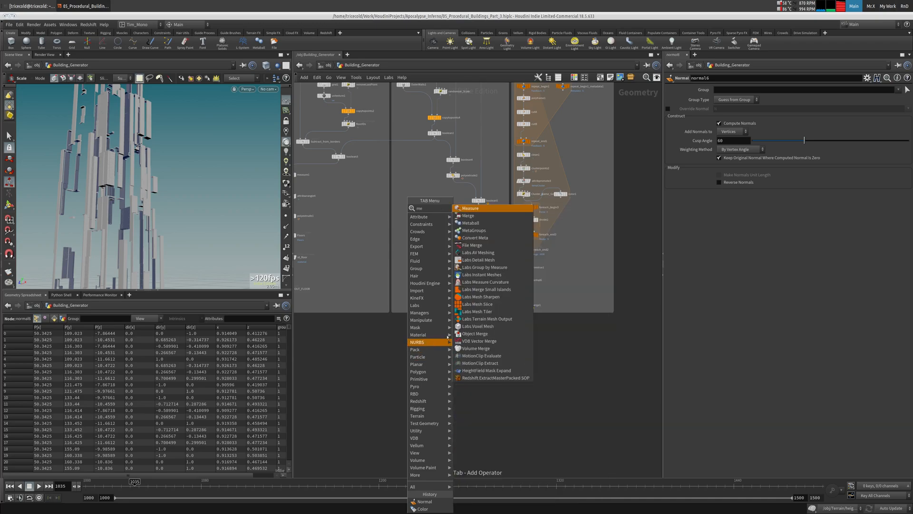
pyautogui.write('r')
pyautogui.press('Return')
pyautogui.click(477, 356)
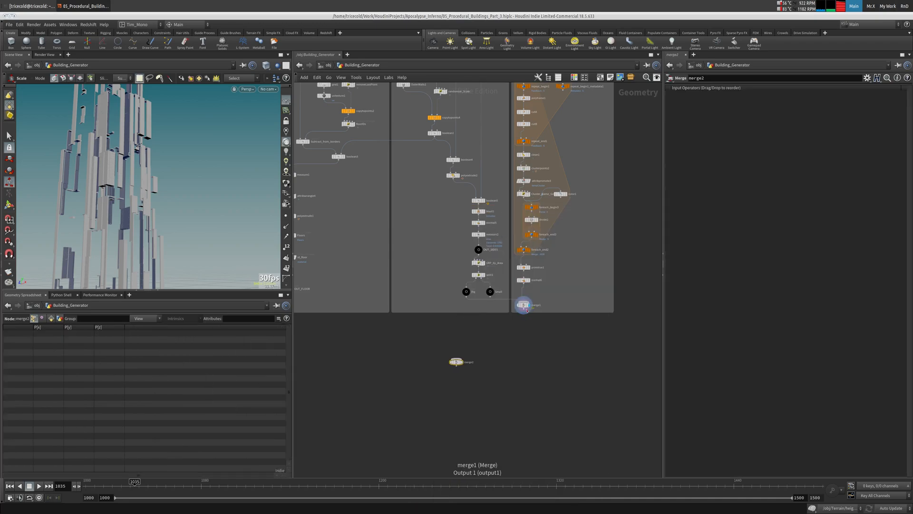
pyautogui.moveTo(524, 309); pyautogui.dragTo(457, 359)
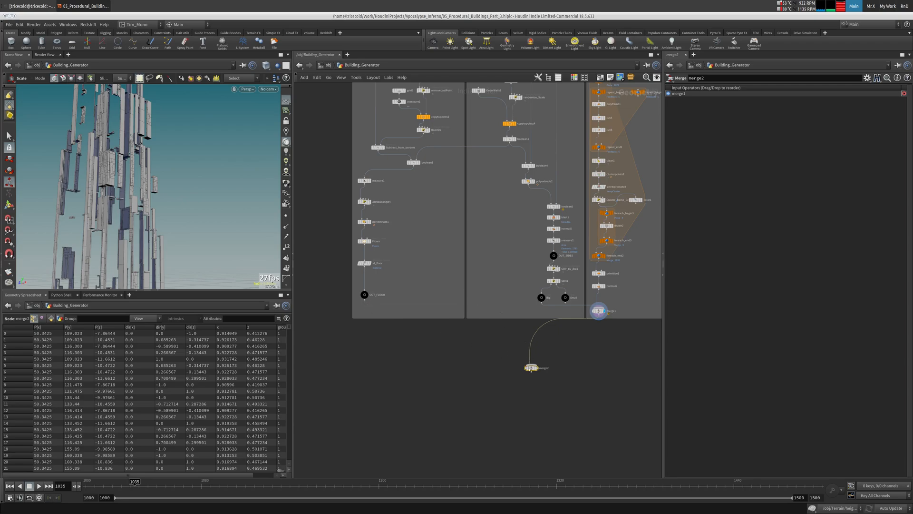
# Wire OUT_FLOOR into merge2, display merge2's output, and inspect the panels combined with the floors.
pyautogui.click(485, 372)
pyautogui.click(538, 369)
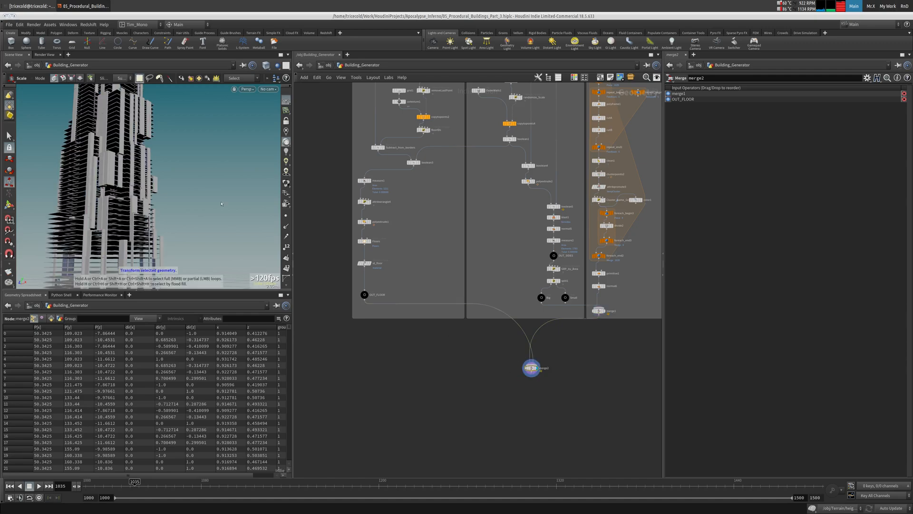
pyautogui.keyDown('alt'); pyautogui.moveTo(187, 145); pyautogui.dragTo(223, 205); pyautogui.keyUp('alt')
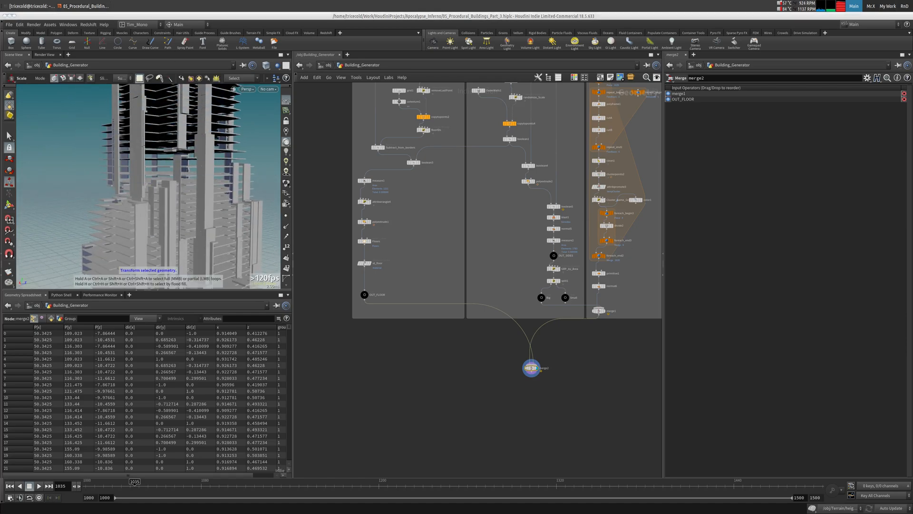
# Add an Object Merge node below the floor network box, beneath the OUT_FLOOR null.
pyautogui.moveTo(390, 354); pyautogui.dragTo(422, 316, button='middle')
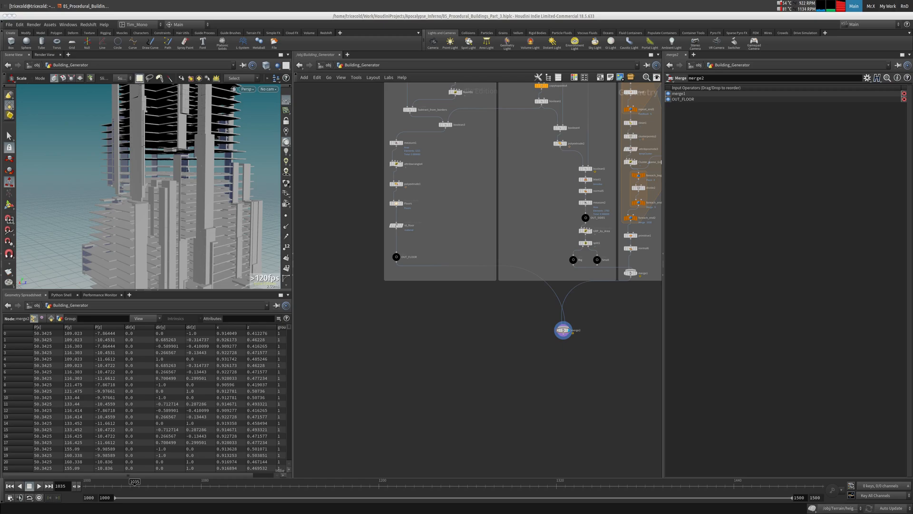
pyautogui.moveTo(392, 332); pyautogui.dragTo(373, 345, button='middle')
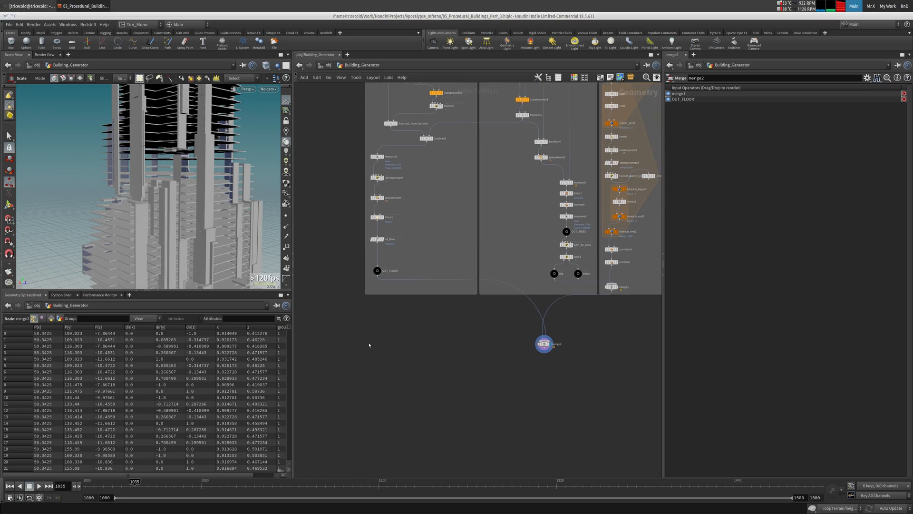
pyautogui.press('Tab')
pyautogui.write('obj')
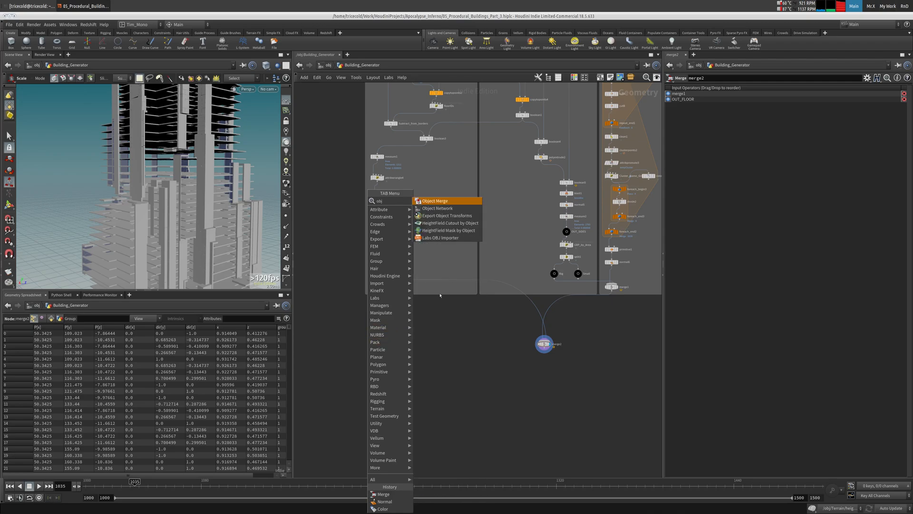
pyautogui.click(442, 201)
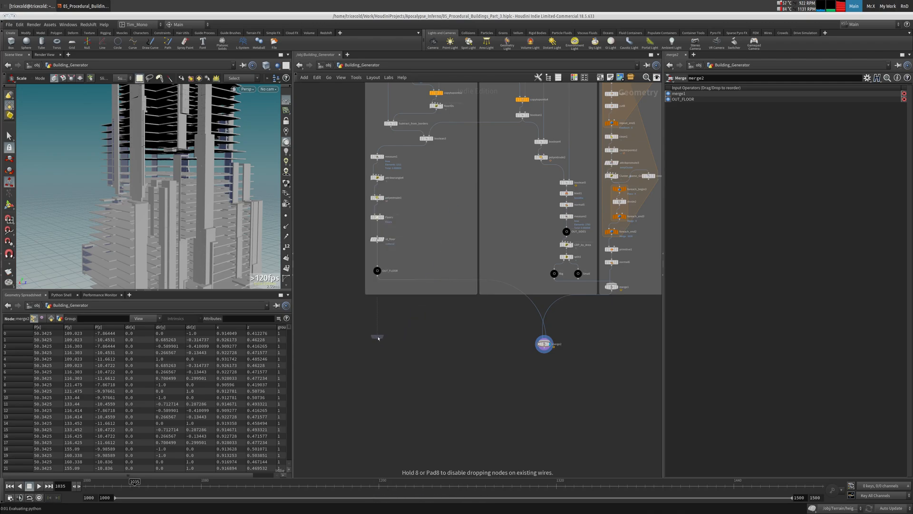
pyautogui.click(378, 338)
pyautogui.moveTo(378, 337); pyautogui.dragTo(379, 326)
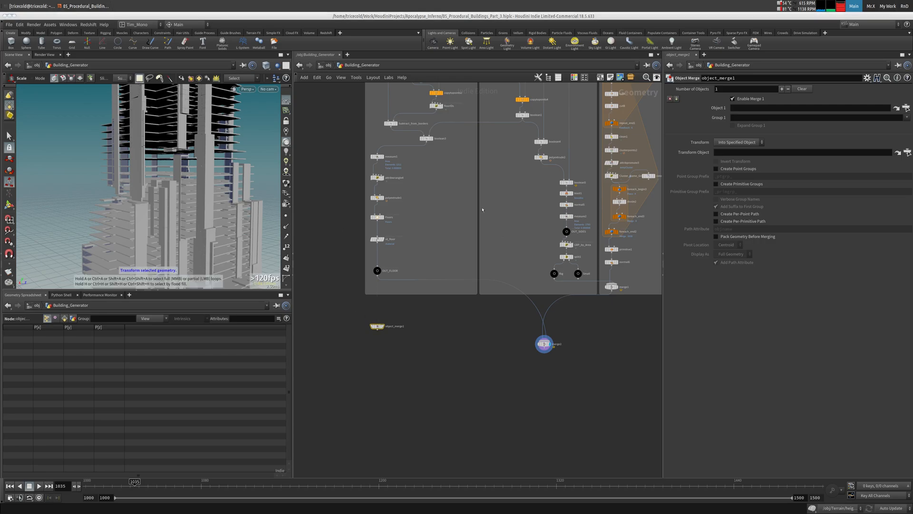
# Display the attribwrangle4 node in the floor chain and rename it Remove_Small_Areas.
pyautogui.moveTo(437, 178); pyautogui.dragTo(414, 265, button='middle')
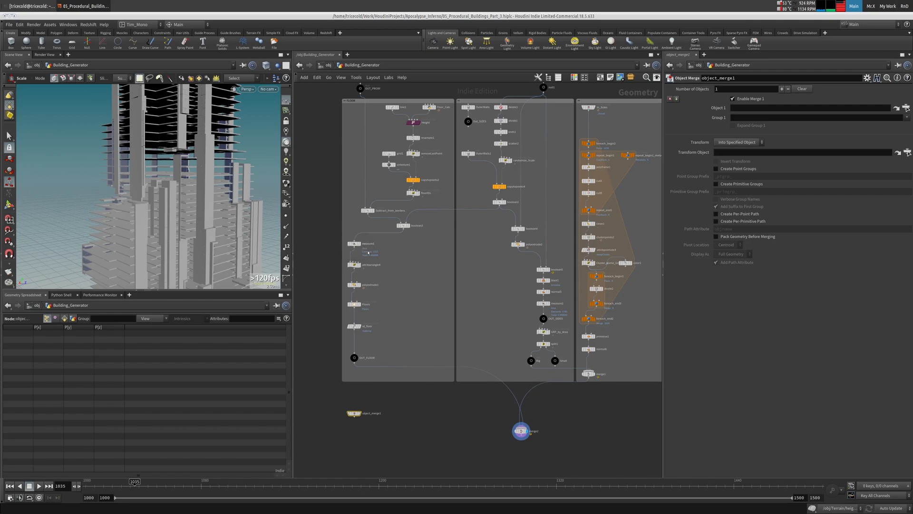
pyautogui.scroll(4, 369, 259)
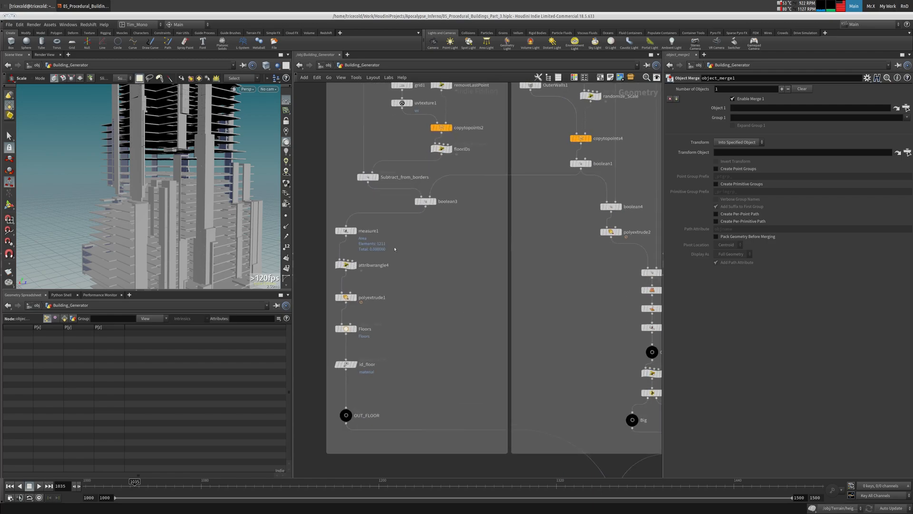
pyautogui.click(355, 265)
pyautogui.click(346, 265)
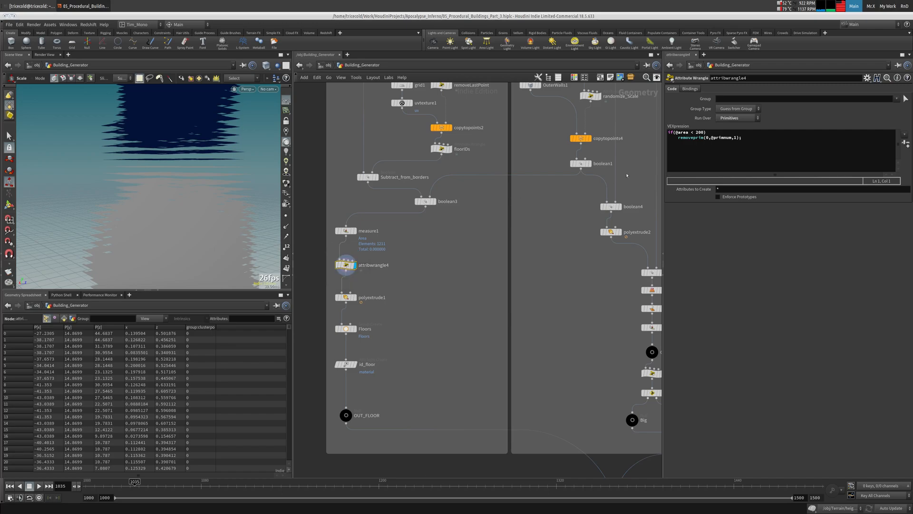
pyautogui.doubleClick(371, 265)
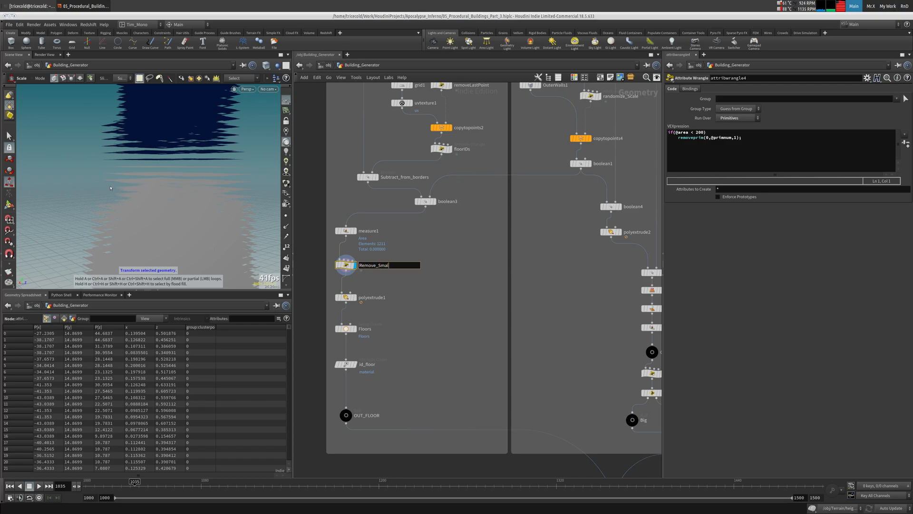
pyautogui.write('Remove_Small_Areas')
pyautogui.press('Return')
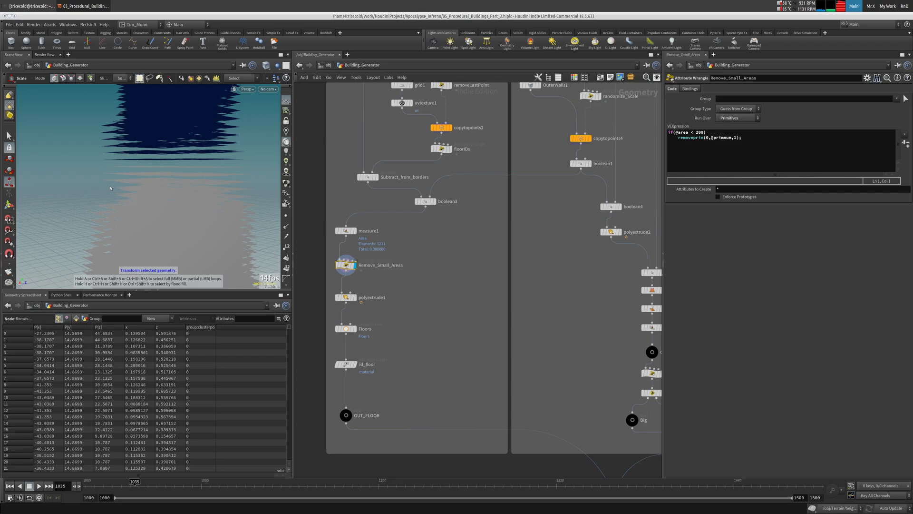
# Set object_merge1's Object 1 to ../Remove_Small_Areas and its Transform to Into This Object.
pyautogui.moveTo(440, 284); pyautogui.dragTo(461, 174, button='middle')
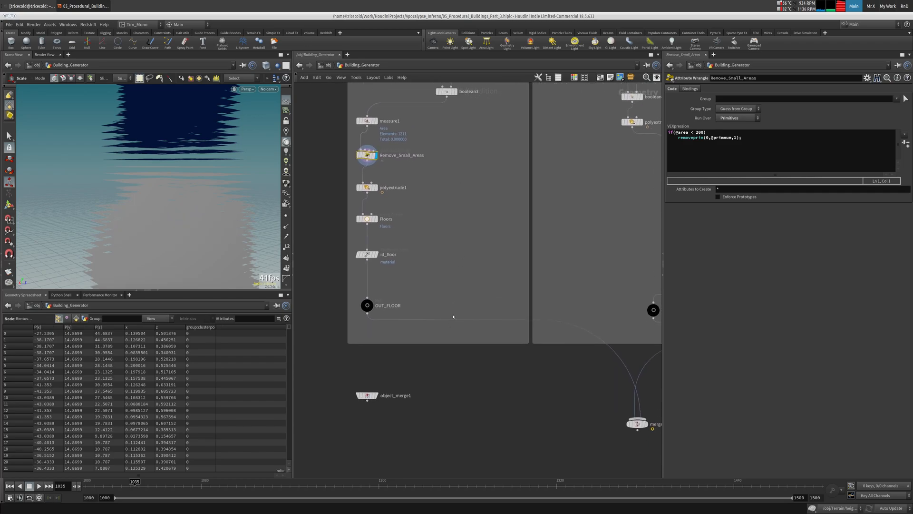
pyautogui.click(326, 416)
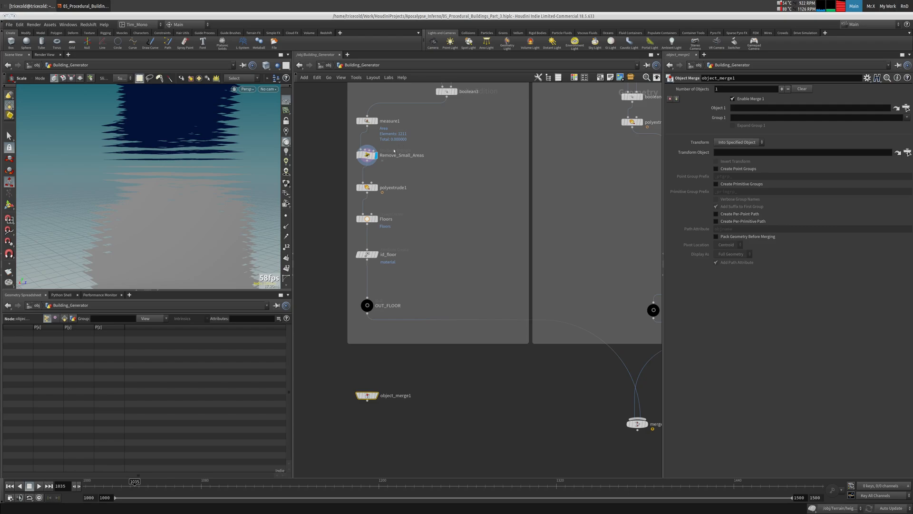
pyautogui.moveTo(766, 109); pyautogui.dragTo(766, 109)
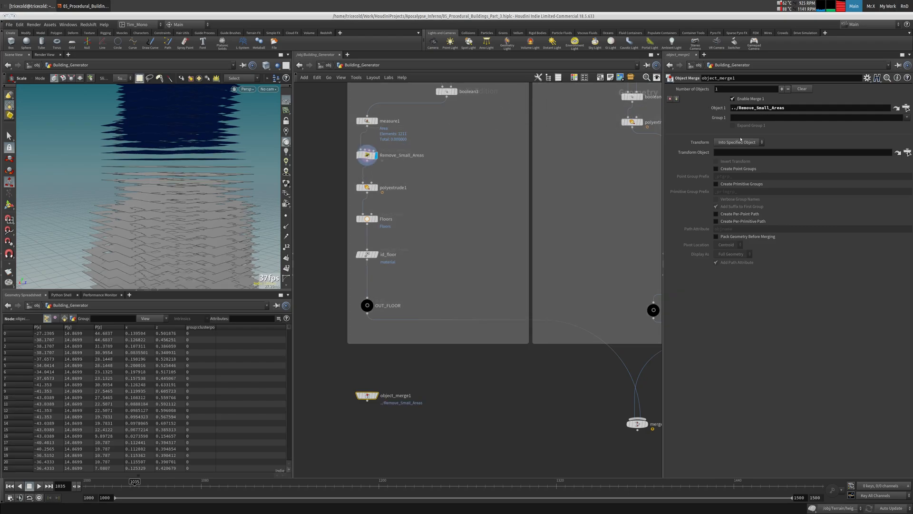
pyautogui.click(740, 142)
pyautogui.click(739, 157)
# Switch the viewport to wireframe and examine the floor outlines output by Remove_Small_Areas from several angles.
pyautogui.moveTo(424, 151); pyautogui.dragTo(434, 222, button='middle')
pyautogui.click(432, 225)
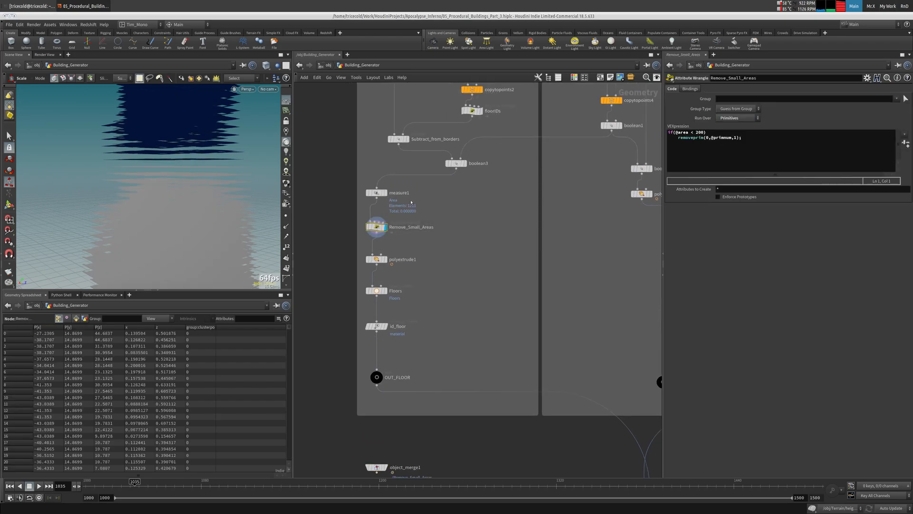
pyautogui.moveTo(404, 138); pyautogui.dragTo(397, 301, button='middle')
pyautogui.moveTo(381, 151); pyautogui.dragTo(381, 220, button='middle')
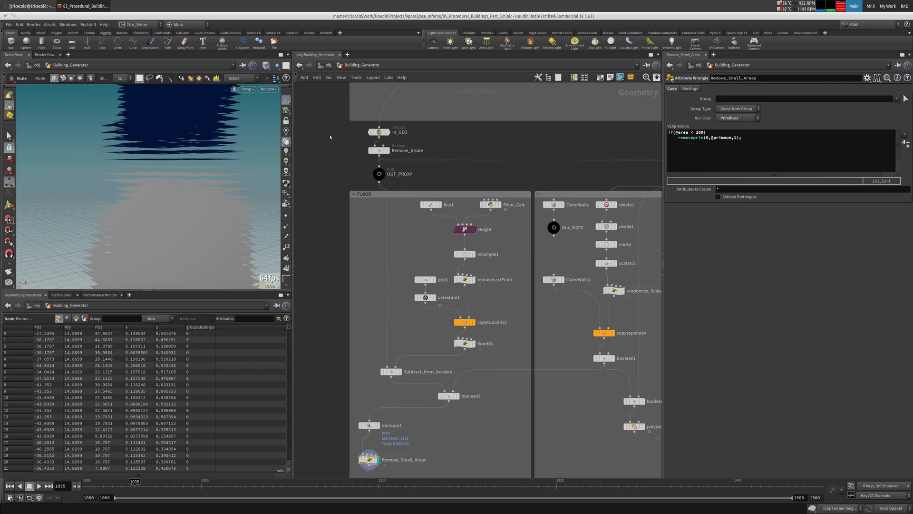
pyautogui.moveTo(223, 195)
pyautogui.keyDown('alt'); pyautogui.mouseDown()
pyautogui.moveTo(221, 214)
pyautogui.moveTo(223, 196)
pyautogui.moveTo(209, 213)
pyautogui.moveTo(157, 185)
pyautogui.moveTo(174, 170)
pyautogui.moveTo(174, 179)
pyautogui.moveTo(186, 102)
pyautogui.moveTo(169, 107)
pyautogui.moveTo(188, 100)
pyautogui.moveTo(163, 138)
pyautogui.mouseUp(); pyautogui.keyUp('alt')
pyautogui.press('w')
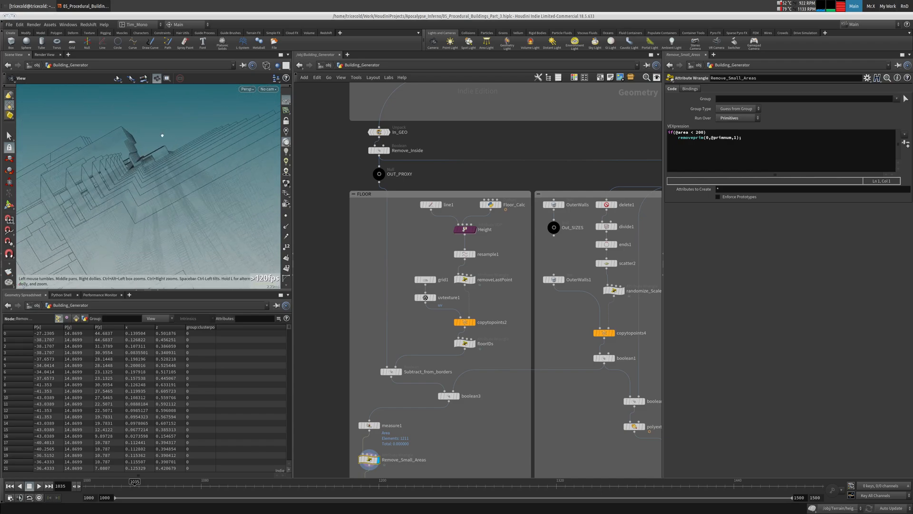
pyautogui.press('e')
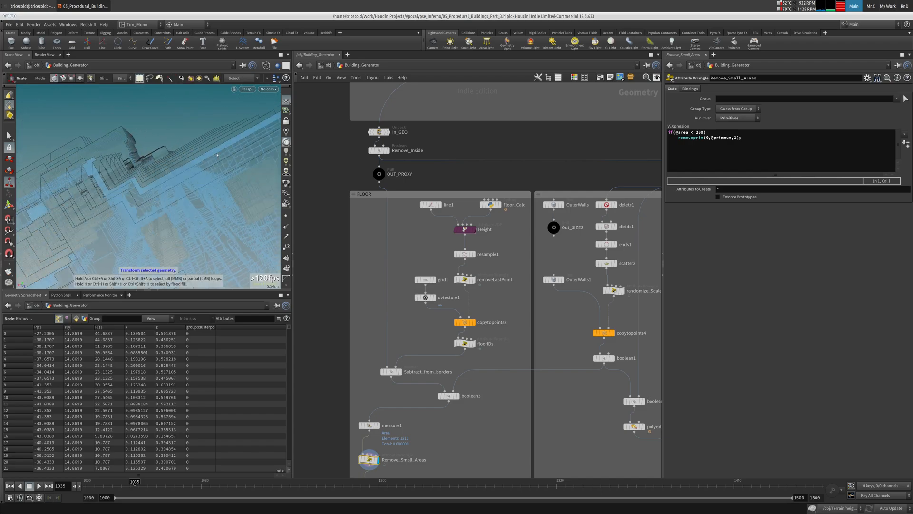
pyautogui.press('Escape')
pyautogui.moveTo(163, 139); pyautogui.dragTo(116, 157)
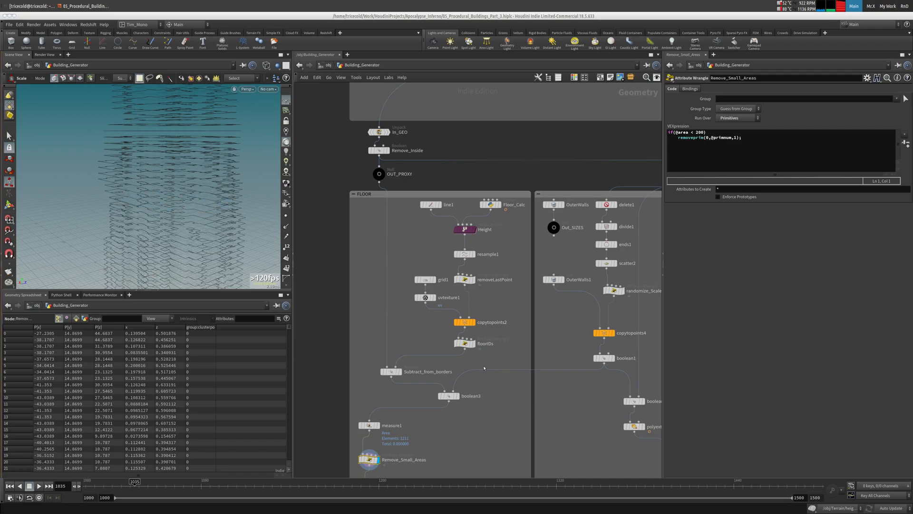
# Display object_merge1's output and append a Delete node below it.
pyautogui.moveTo(451, 436); pyautogui.dragTo(442, 21, button='middle')
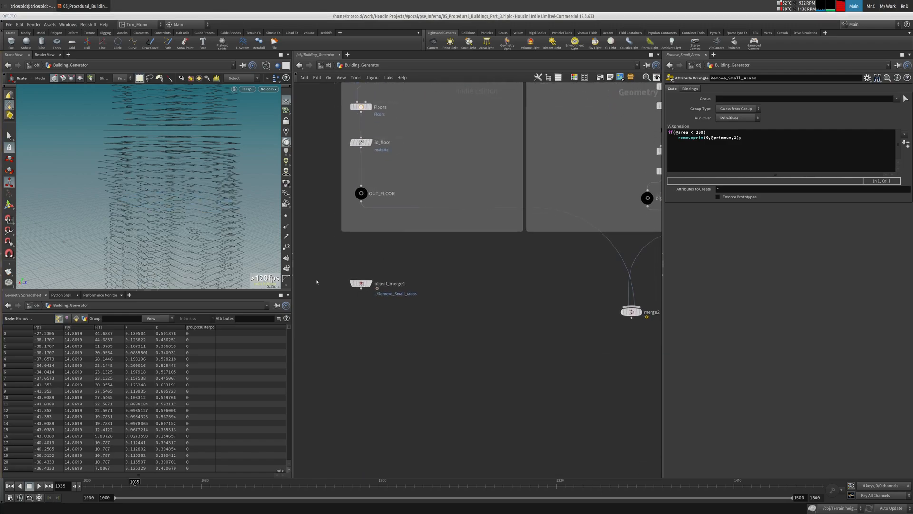
pyautogui.click(369, 285)
pyautogui.click(369, 285)
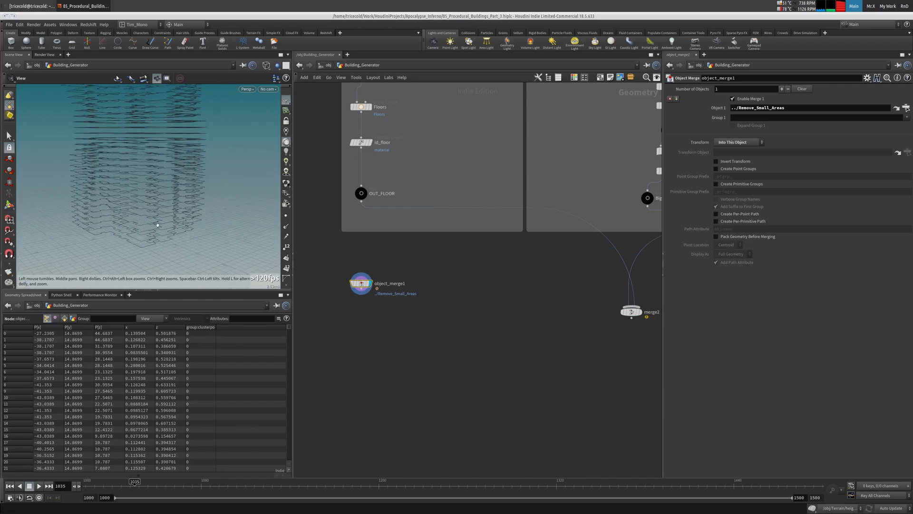
pyautogui.press('Tab')
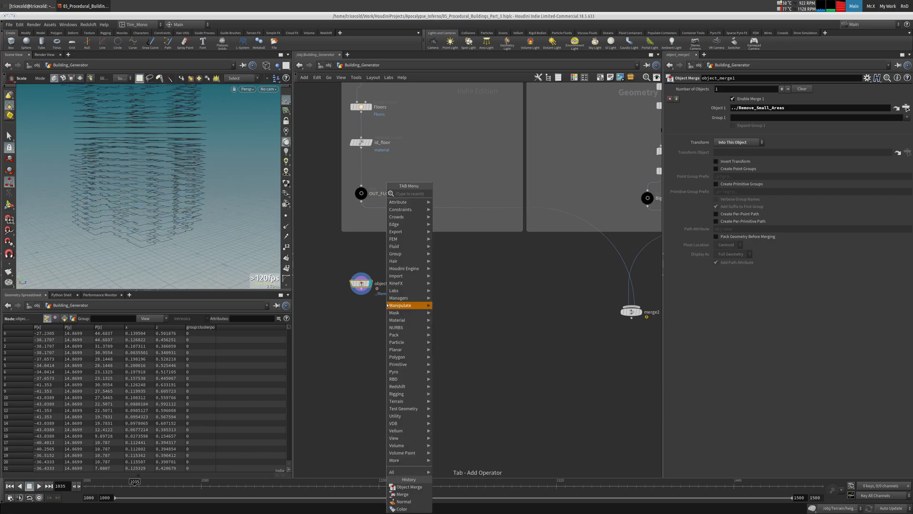
pyautogui.write('del')
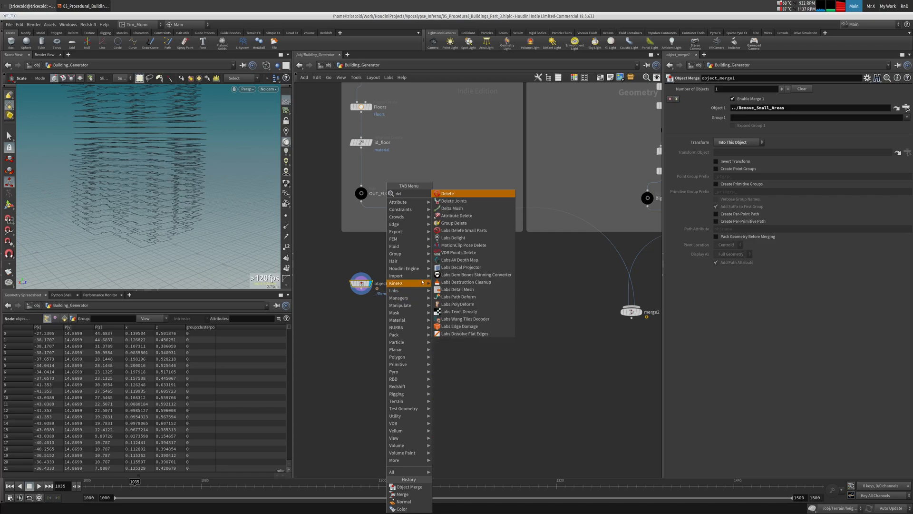
pyautogui.click(447, 193)
pyautogui.click(364, 315)
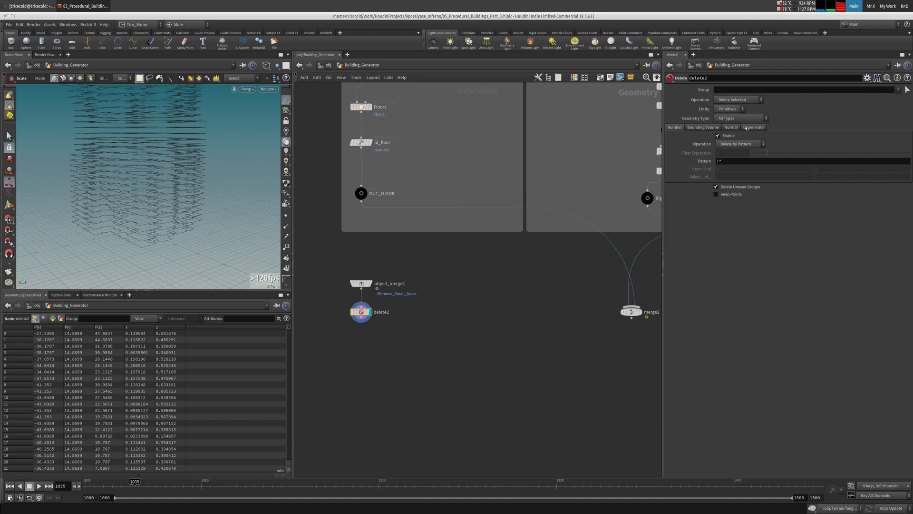
# Set delete2's operation to Delete by Range, selecting 3 of every 10 primitives.
pyautogui.click(741, 144)
pyautogui.click(737, 153)
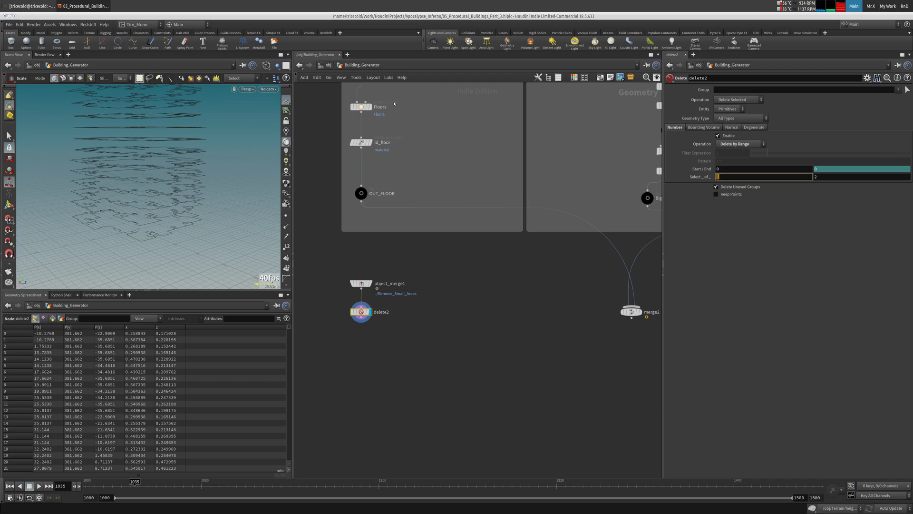
pyautogui.write('3')
pyautogui.press('Tab')
pyautogui.write('10')
pyautogui.press('Tab')
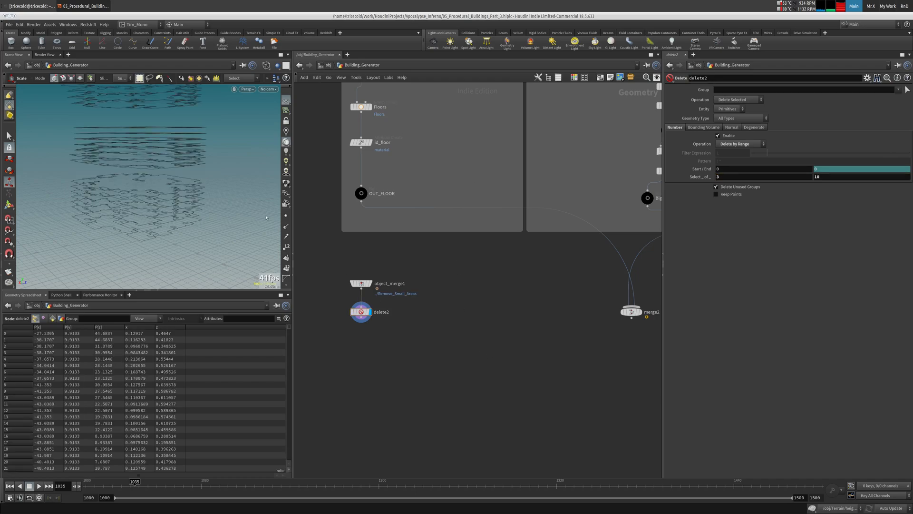
# Check the spacing of the remaining floor outlines and change delete2's range selection to 2 of 10.
pyautogui.moveTo(210, 127); pyautogui.dragTo(109, 197, button='right')
pyautogui.moveTo(108, 196); pyautogui.dragTo(199, 147)
pyautogui.press('e')
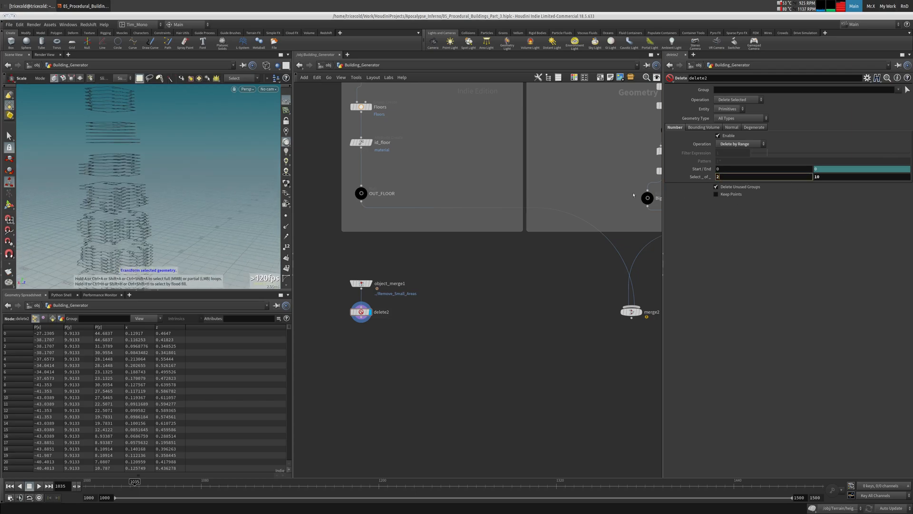
pyautogui.moveTo(749, 176); pyautogui.dragTo(653, 180, button='middle')
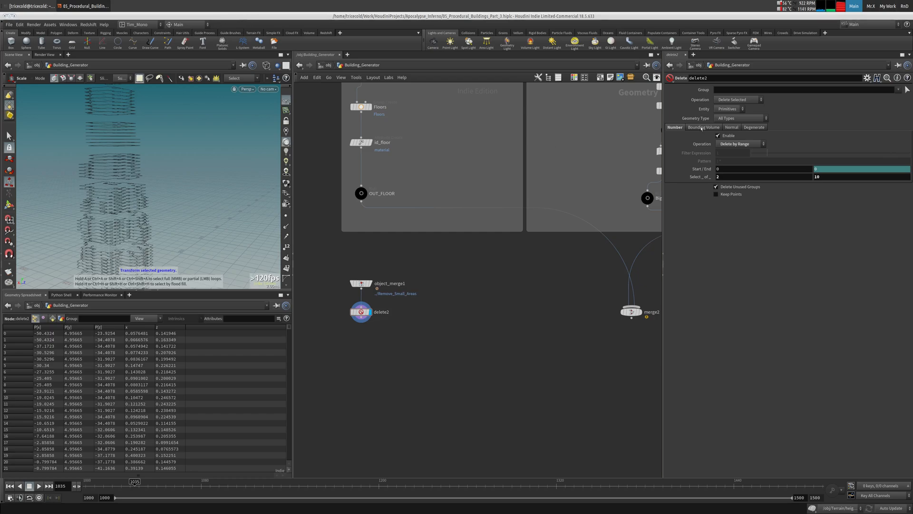
# Try selecting 1 of every 10 primitives in delete2 and return the range selection to 2 of 10.
pyautogui.moveTo(751, 175); pyautogui.dragTo(663, 179)
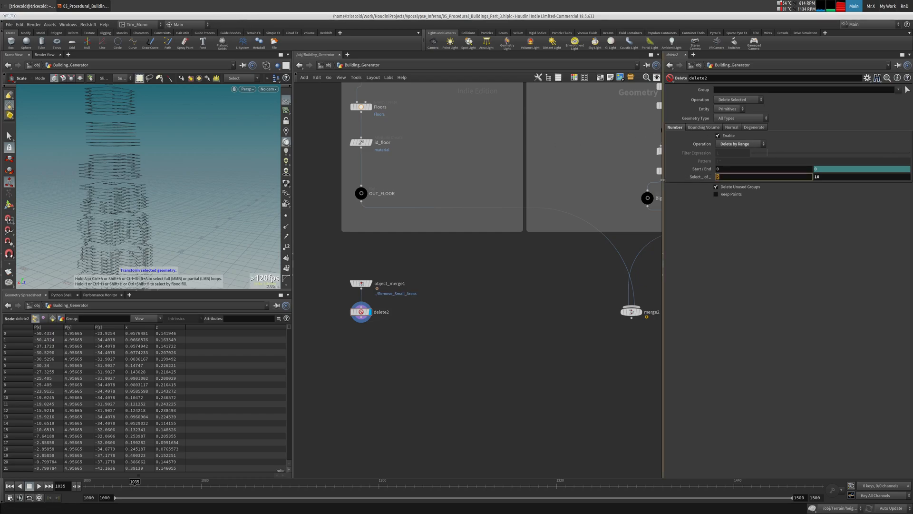
pyautogui.write('1')
pyautogui.press('Tab')
pyautogui.moveTo(737, 176); pyautogui.dragTo(704, 177)
pyautogui.write('2')
pyautogui.press('Tab')
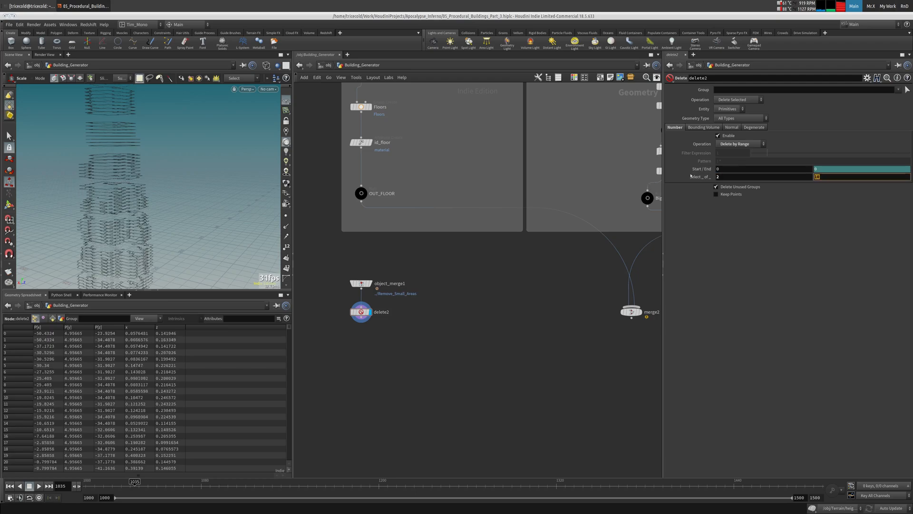
# Try shifting the start value of delete2's range and undo the changes.
pyautogui.moveTo(734, 168); pyautogui.dragTo(763, 168, button='middle')
pyautogui.hotkey('ctrl', 'z')
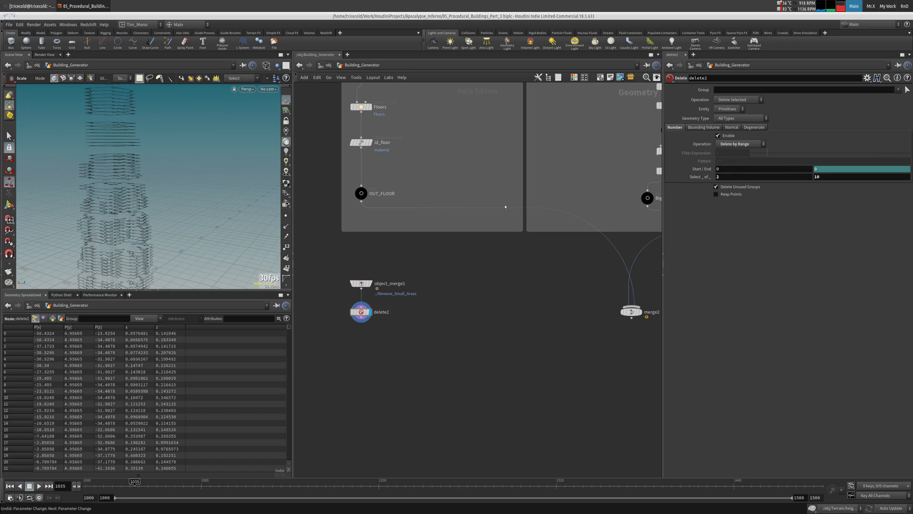
pyautogui.moveTo(453, 126); pyautogui.dragTo(458, 153, button='middle')
pyautogui.scroll(-1, 466, 132)
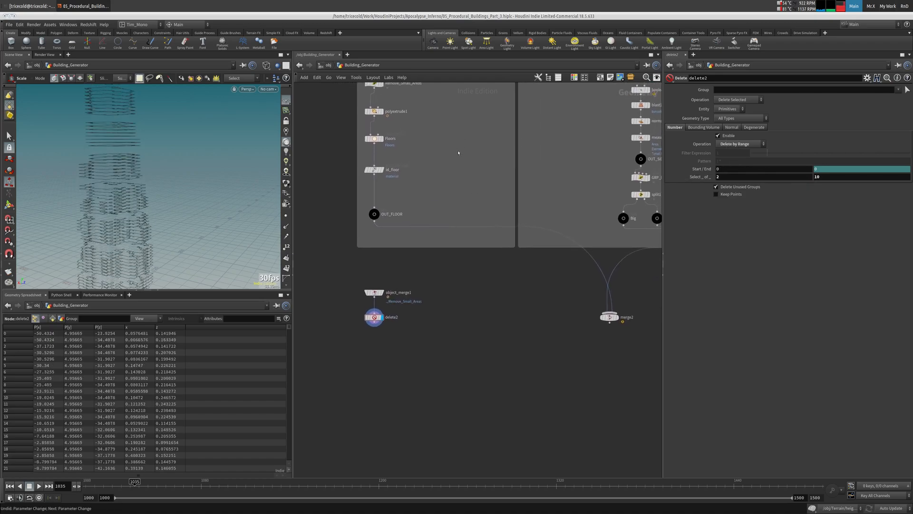
pyautogui.moveTo(746, 168)
pyautogui.mouseDown(button='middle')
pyautogui.moveTo(785, 165)
pyautogui.moveTo(732, 168)
pyautogui.moveTo(732, 156)
pyautogui.moveTo(789, 155)
pyautogui.moveTo(735, 157)
pyautogui.mouseUp(button='middle')
pyautogui.hotkey('ctrl', 'z')
pyautogui.click(759, 168)
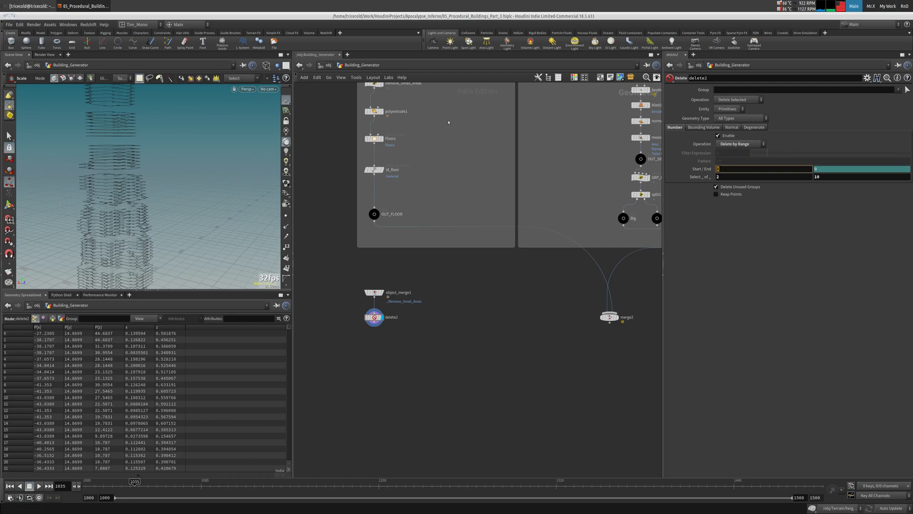
pyautogui.press('Return')
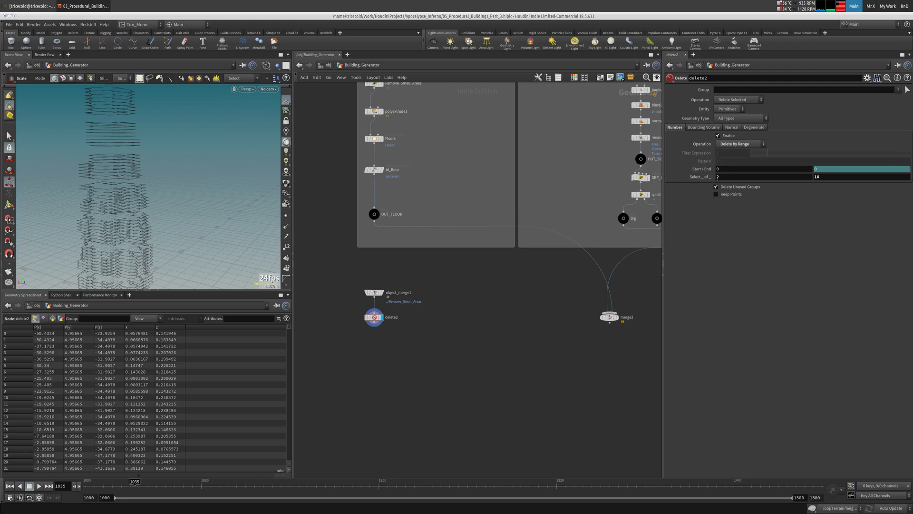
# Set delete2's range selection to 3 of 10 and inspect the remaining floor outlines.
pyautogui.moveTo(719, 178); pyautogui.dragTo(688, 178)
pyautogui.write('3')
pyautogui.press('Return')
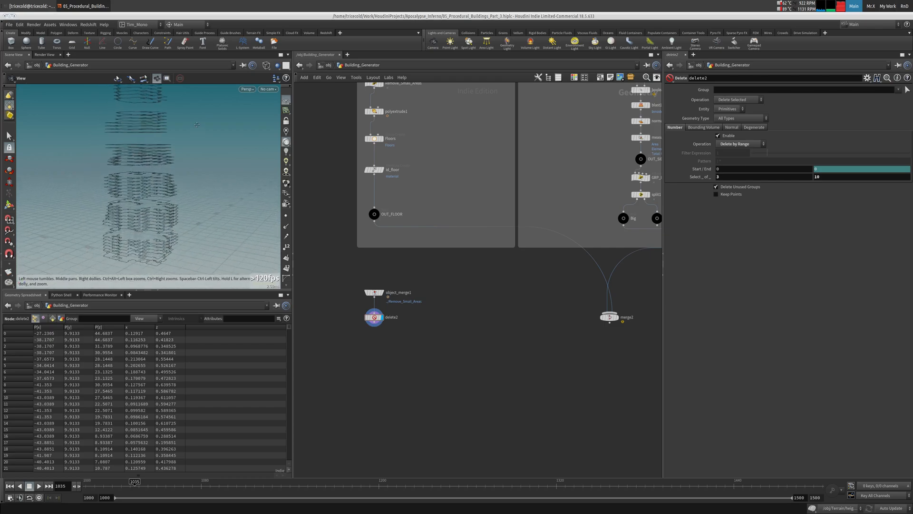
pyautogui.middleClick(377, 319)
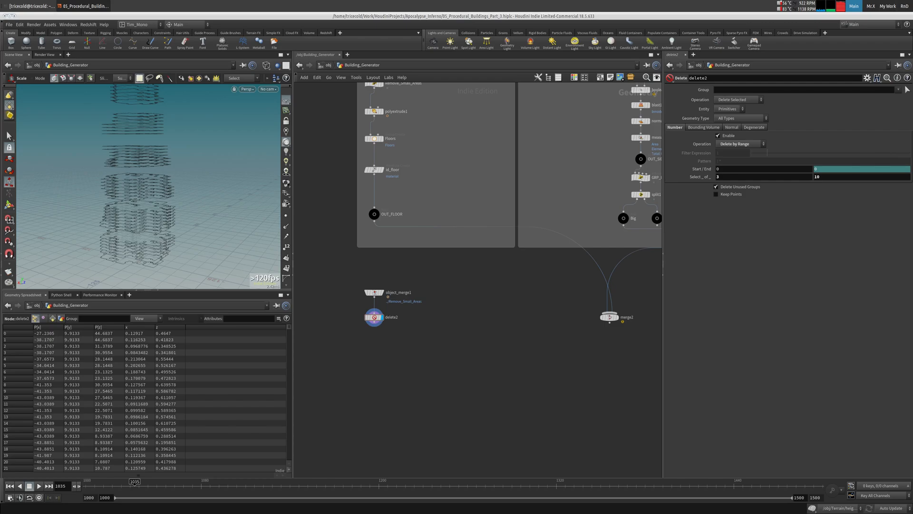
# Add a For-Each Primitive loop below delete2.
pyautogui.moveTo(363, 352); pyautogui.dragTo(377, 305, button='middle')
pyautogui.press('Tab')
pyautogui.write('fore')
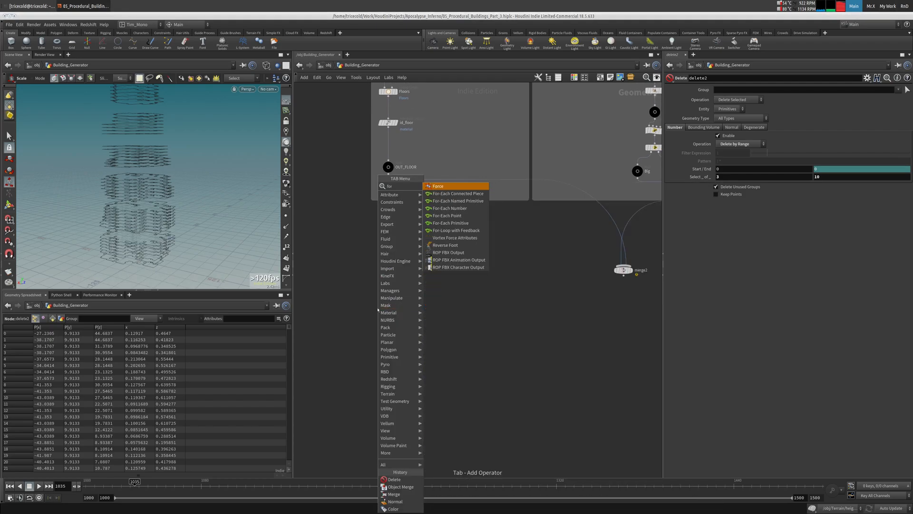
pyautogui.click(464, 223)
pyautogui.click(389, 298)
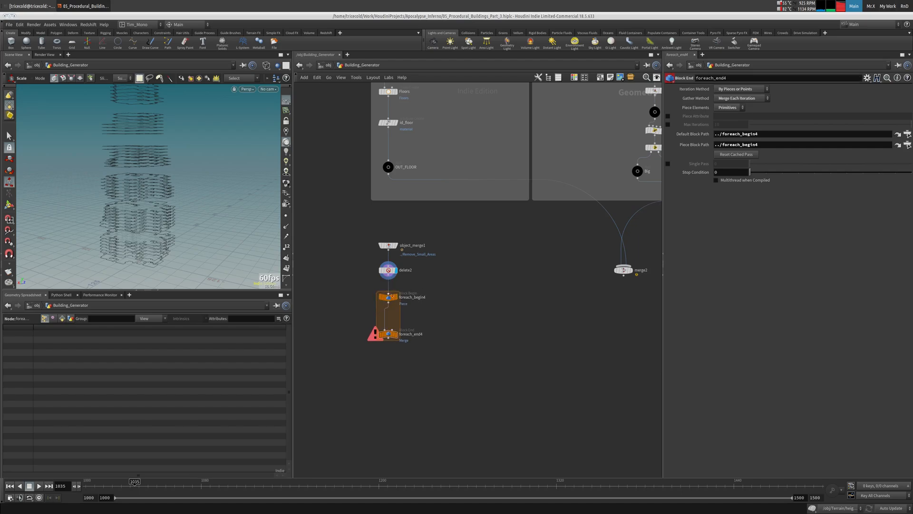
# Display foreach_begin4's single floor outline, frame it closely, and move foreach_end4 further down to make room inside the loop.
pyautogui.click(388, 297)
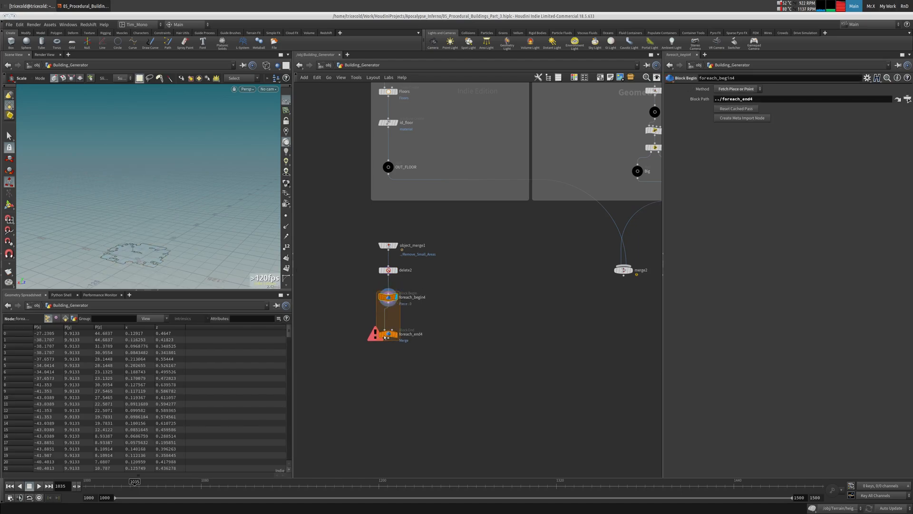
pyautogui.moveTo(388, 336); pyautogui.dragTo(388, 446)
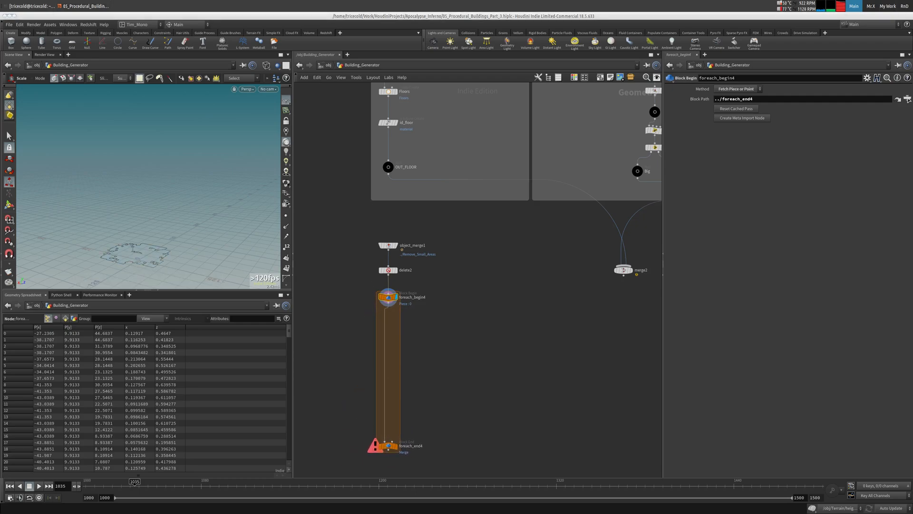
pyautogui.hotkey('space', 'g')
pyautogui.keyDown('alt'); pyautogui.moveTo(127, 214); pyautogui.dragTo(110, 233); pyautogui.keyUp('alt')
pyautogui.keyDown('alt'); pyautogui.moveTo(109, 232); pyautogui.dragTo(157, 215, button='right'); pyautogui.keyUp('alt')
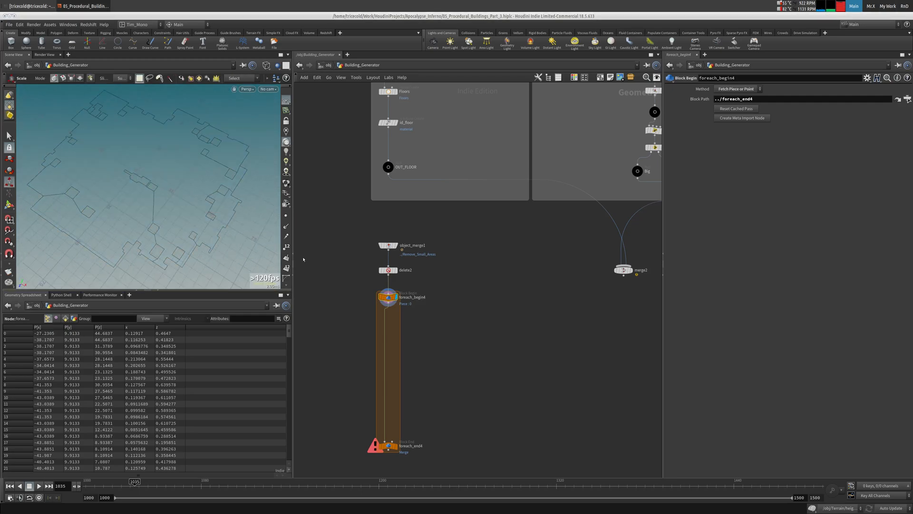
# Insert a Divide node below foreach_begin4 inside the loop and display its output.
pyautogui.press('Tab')
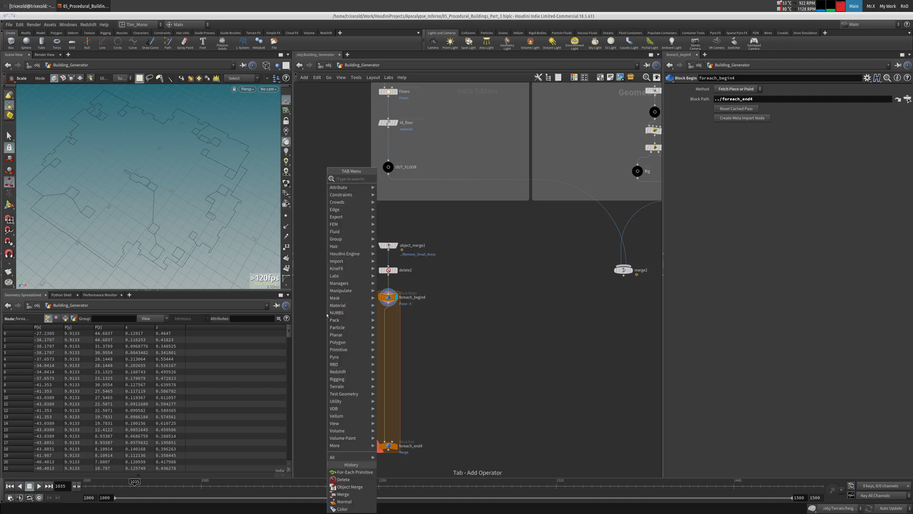
pyautogui.write('div')
pyautogui.click(392, 179)
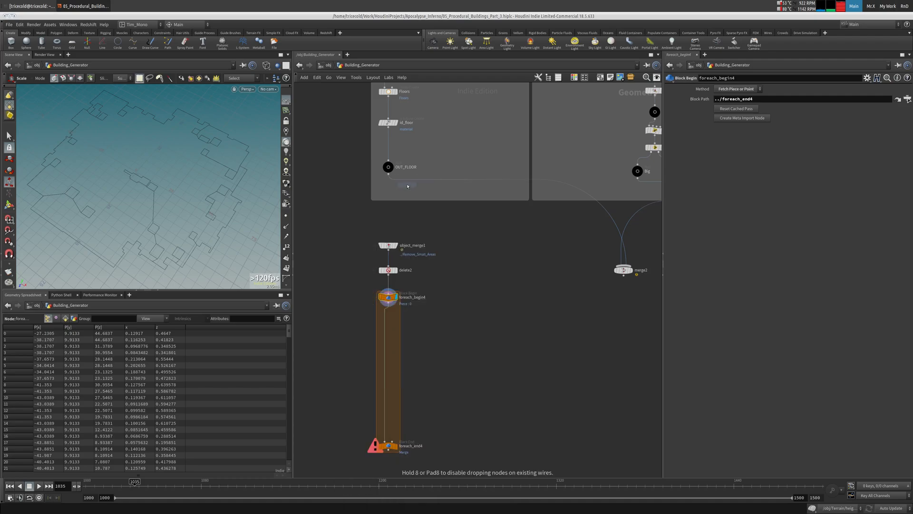
pyautogui.click(388, 311)
pyautogui.moveTo(388, 313); pyautogui.dragTo(388, 318)
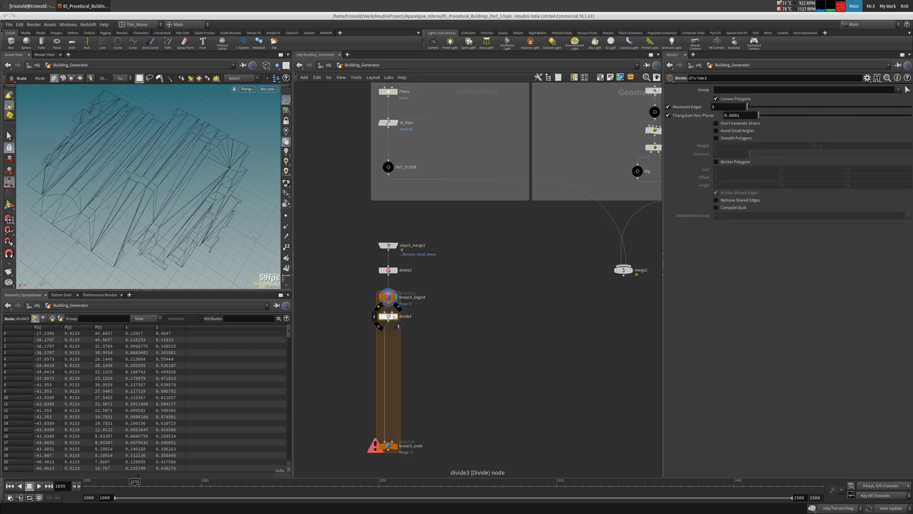
pyautogui.click(395, 316)
# Disable Convex Polygons and enable Remove Shared Edges on divide3, and check the cleaned floor outline in the viewport.
pyautogui.click(717, 99)
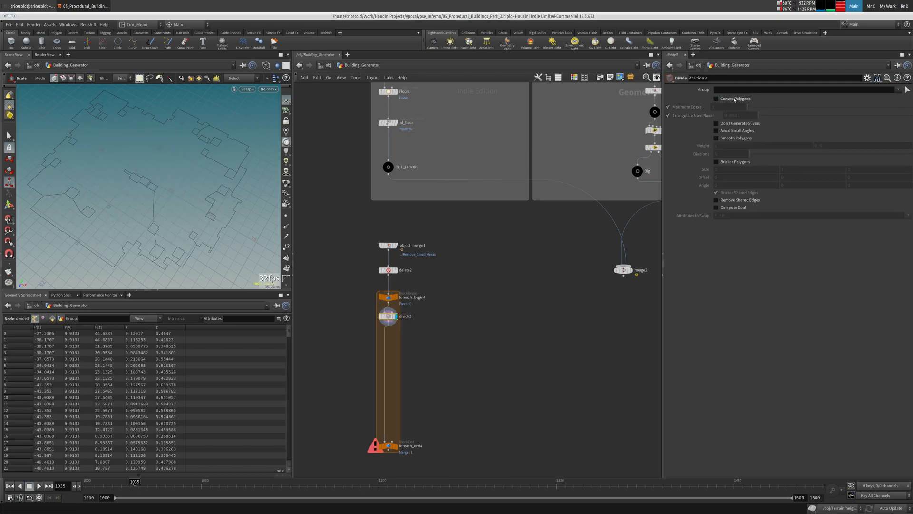
pyautogui.click(729, 202)
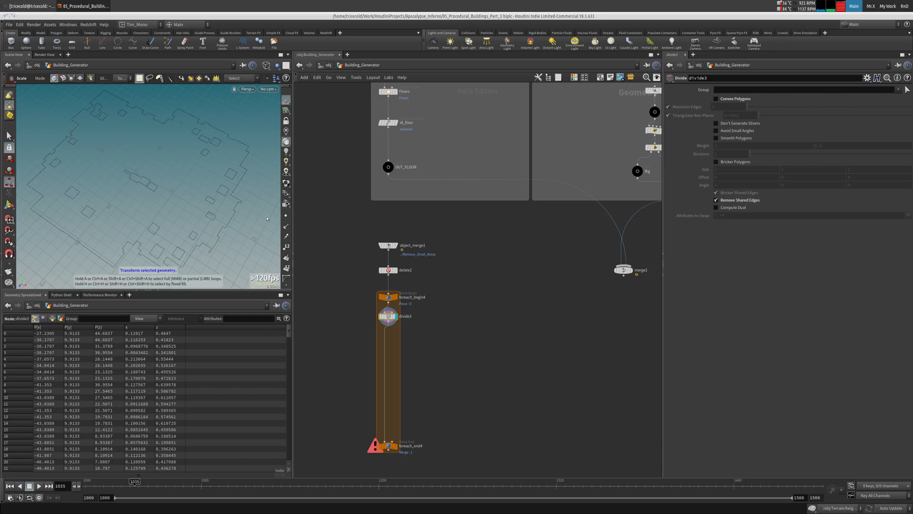
pyautogui.press('w')
pyautogui.press('w')
pyautogui.press('w')
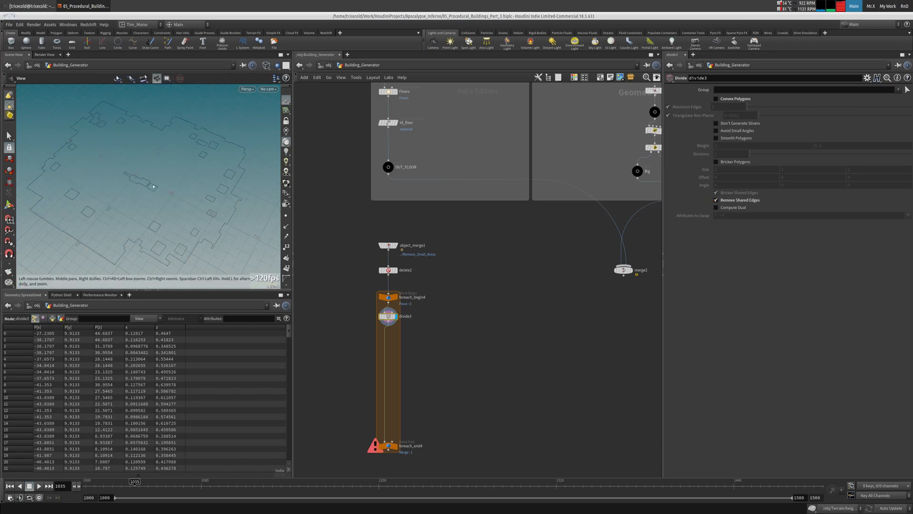
pyautogui.press('w')
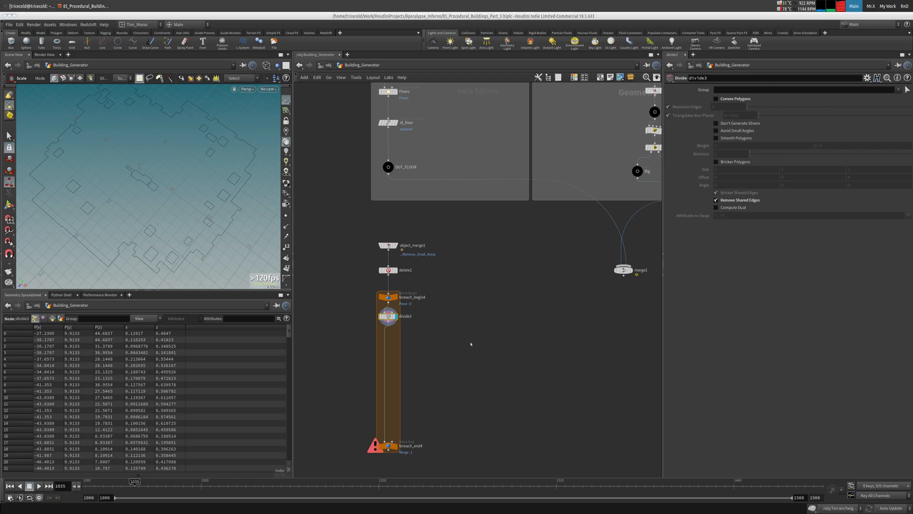
# Insert an Ends node below divide3 inside the loop.
pyautogui.press('Tab')
pyautogui.write('ends')
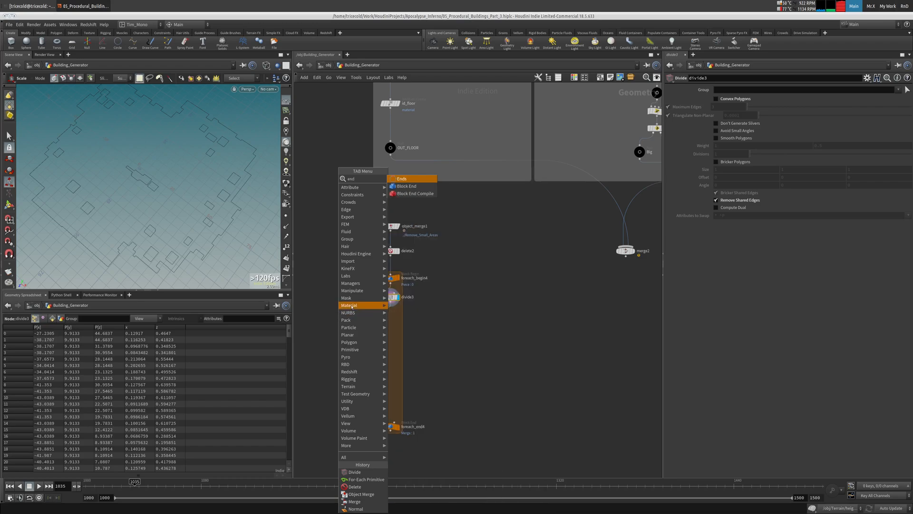
pyautogui.click(406, 179)
pyautogui.click(381, 315)
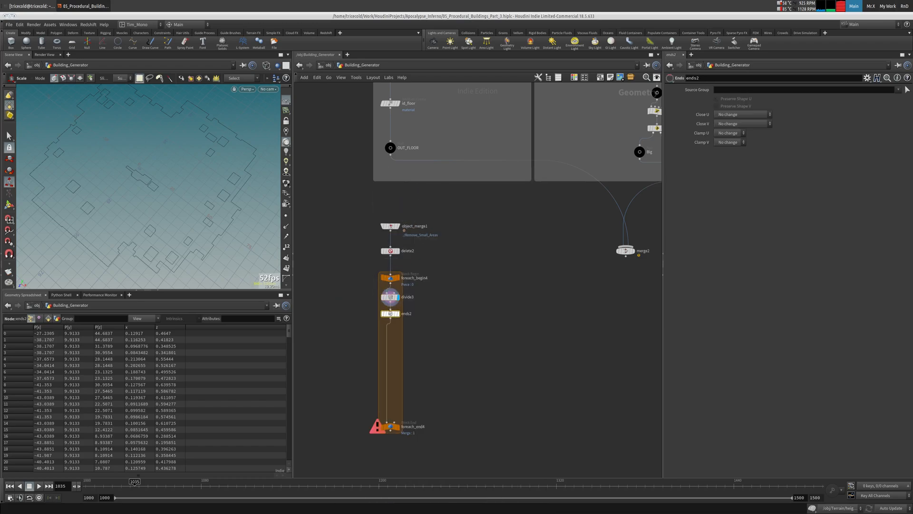
# Set ends2's Close U to Unroll with Shared Points and display the resulting outline curves.
pyautogui.moveTo(537, 83); pyautogui.dragTo(449, 204, button='middle')
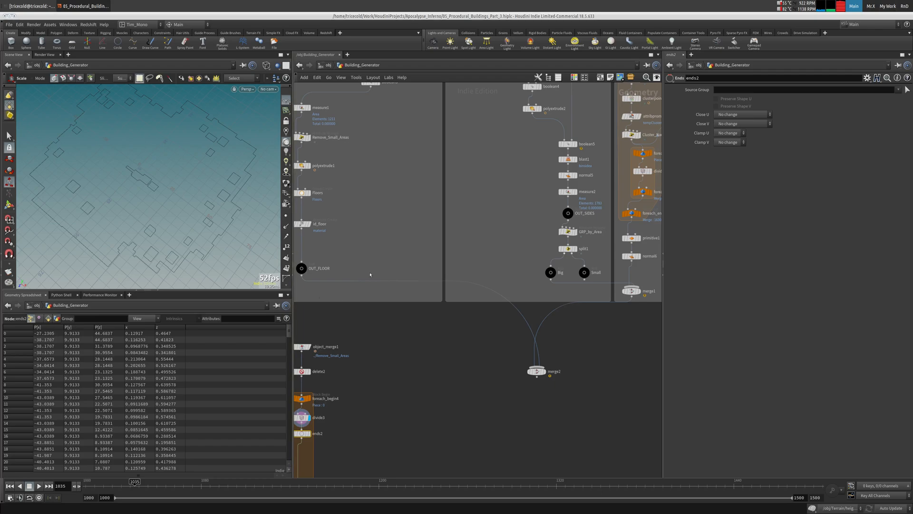
pyautogui.moveTo(370, 274); pyautogui.dragTo(442, 222, button='middle')
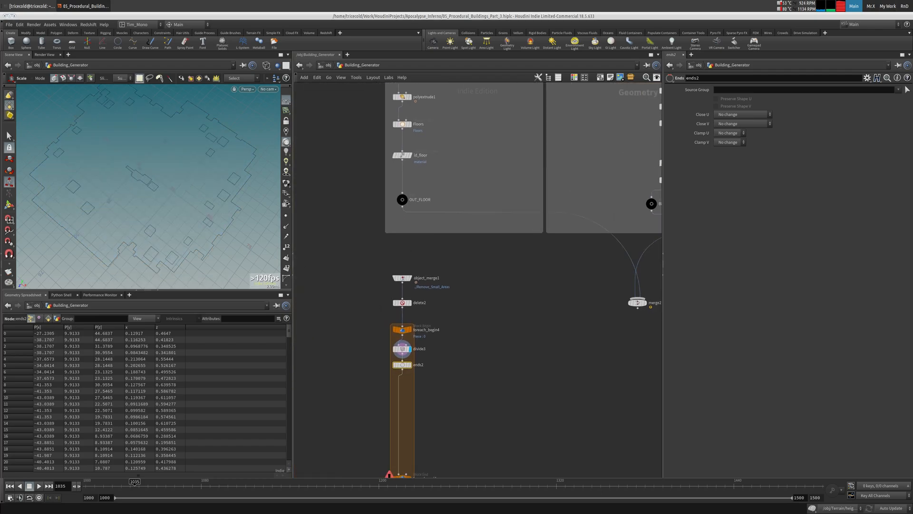
pyautogui.click(735, 117)
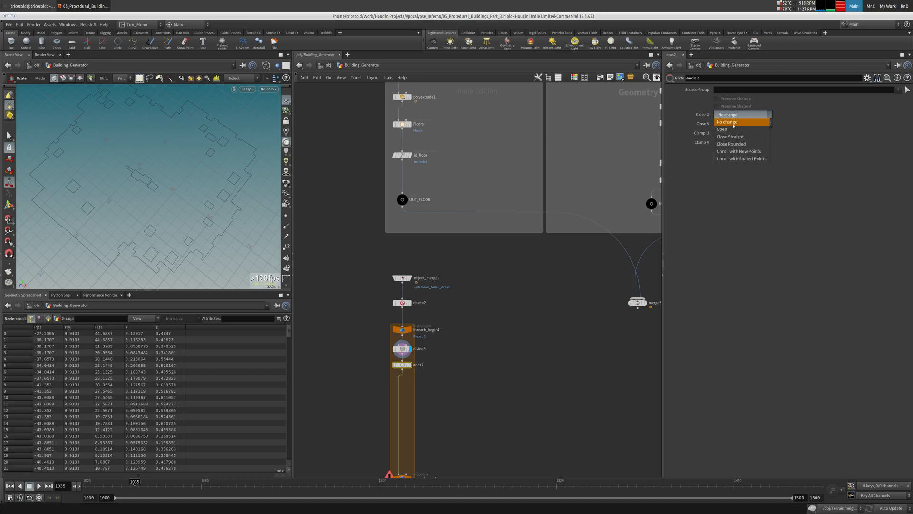
pyautogui.click(741, 159)
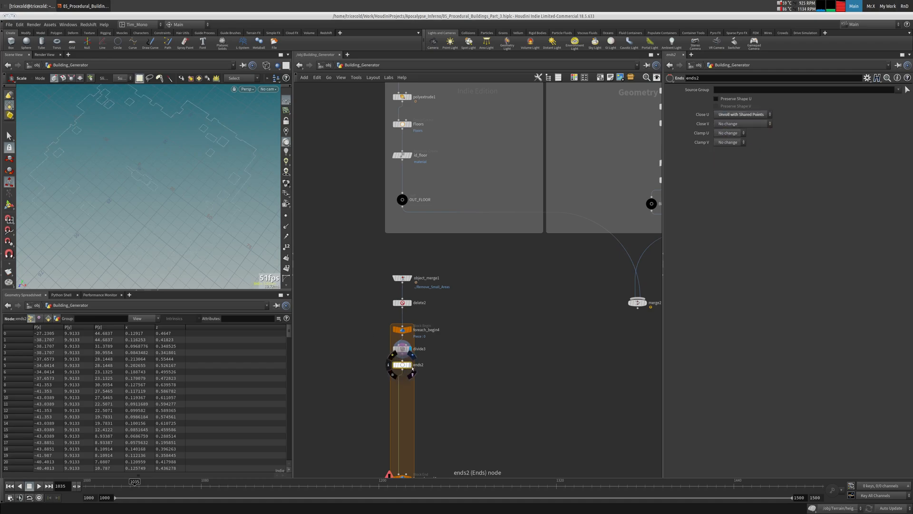
pyautogui.click(408, 365)
pyautogui.moveTo(143, 228)
pyautogui.keyDown('alt'); pyautogui.mouseDown()
pyautogui.moveTo(159, 150)
pyautogui.moveTo(164, 162)
pyautogui.moveTo(185, 167)
pyautogui.moveTo(142, 177)
pyautogui.moveTo(156, 175)
pyautogui.moveTo(157, 224)
pyautogui.mouseUp(); pyautogui.keyUp('alt')
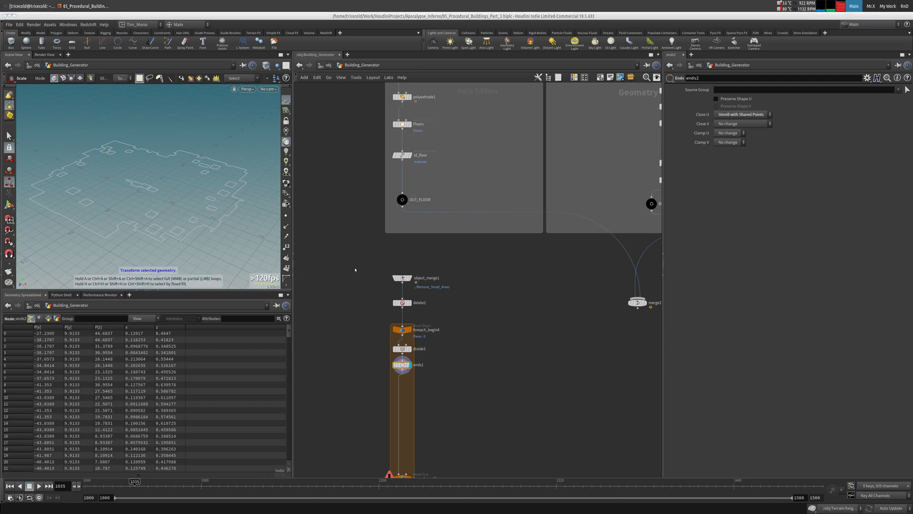
# Insert a Transform node below ends2 inside the loop.
pyautogui.moveTo(452, 321); pyautogui.dragTo(442, 271, button='middle')
pyautogui.press('Tab')
pyautogui.write('tr')
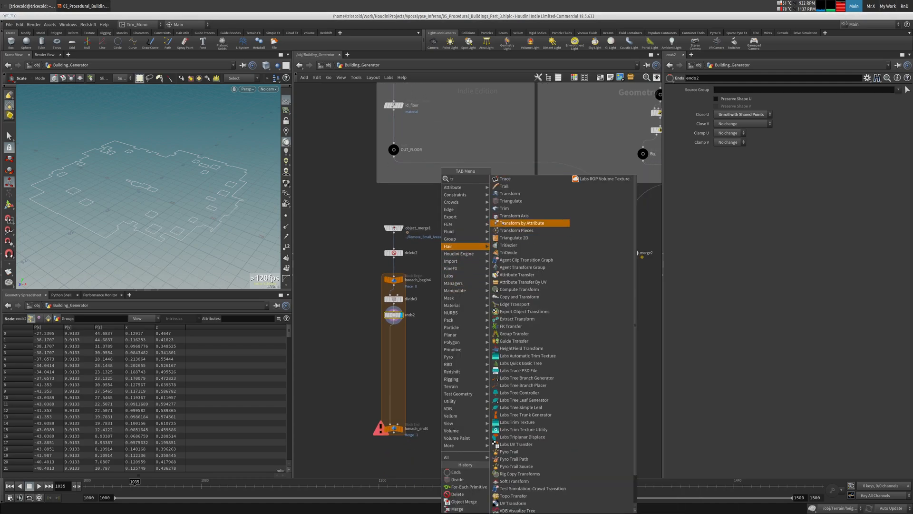
pyautogui.click(508, 194)
pyautogui.click(395, 327)
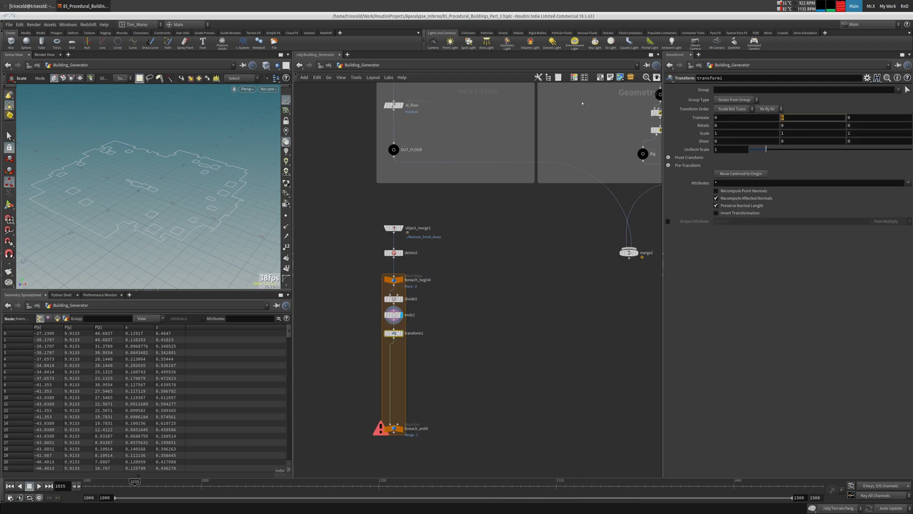
# Set transform1's Y translation to -0.75 and display its output.
pyautogui.write('-0.75')
pyautogui.press('Return')
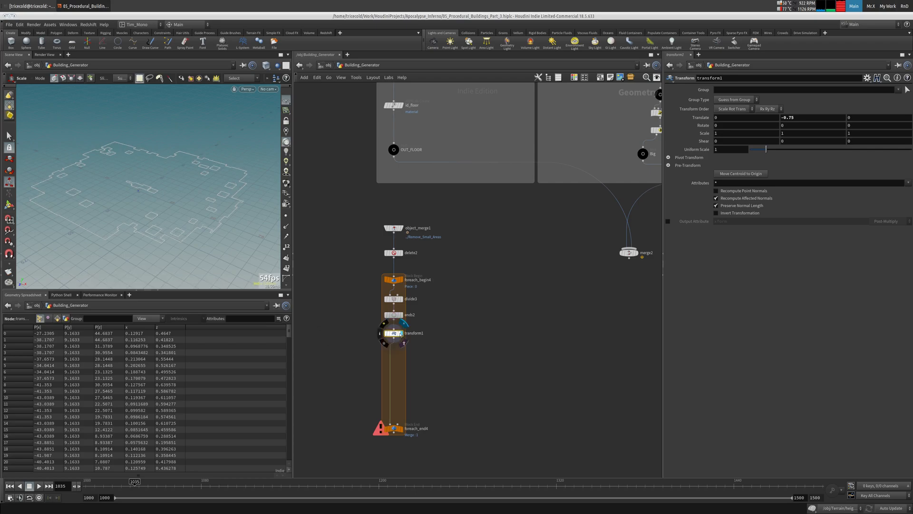
pyautogui.click(418, 333)
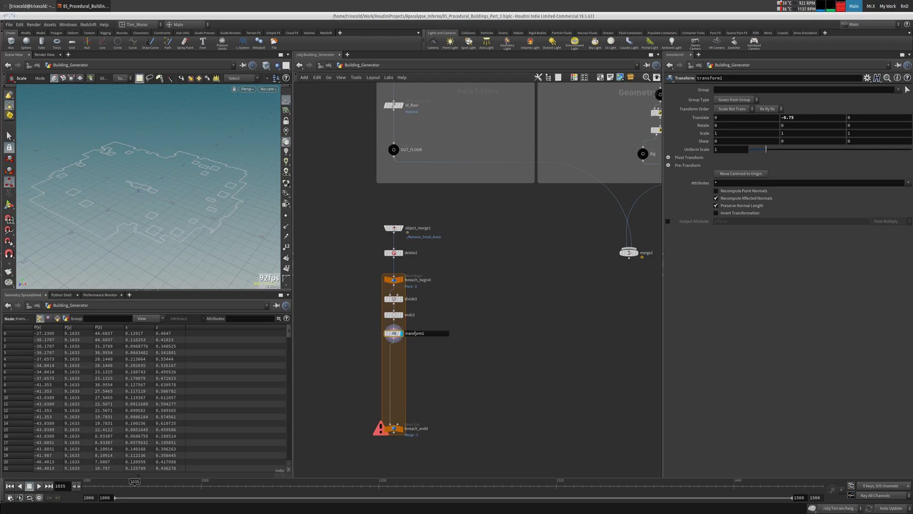
pyautogui.click(452, 330)
pyautogui.click(813, 119)
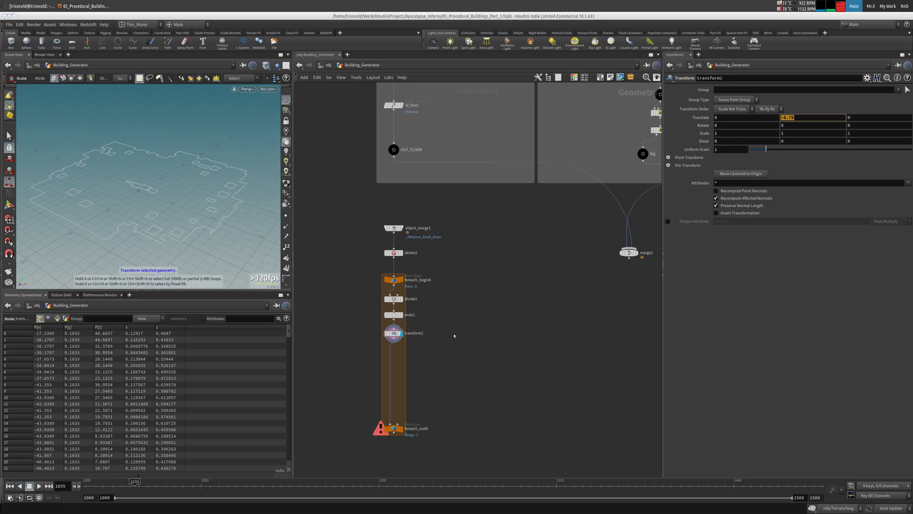
pyautogui.click(391, 333)
# Examine the Floor_Calc node's height values and Python code in the FLOOR network section.
pyautogui.moveTo(362, 395); pyautogui.dragTo(387, 235, button='middle')
pyautogui.moveTo(398, 318); pyautogui.dragTo(377, 378, button='middle')
pyautogui.moveTo(408, 234)
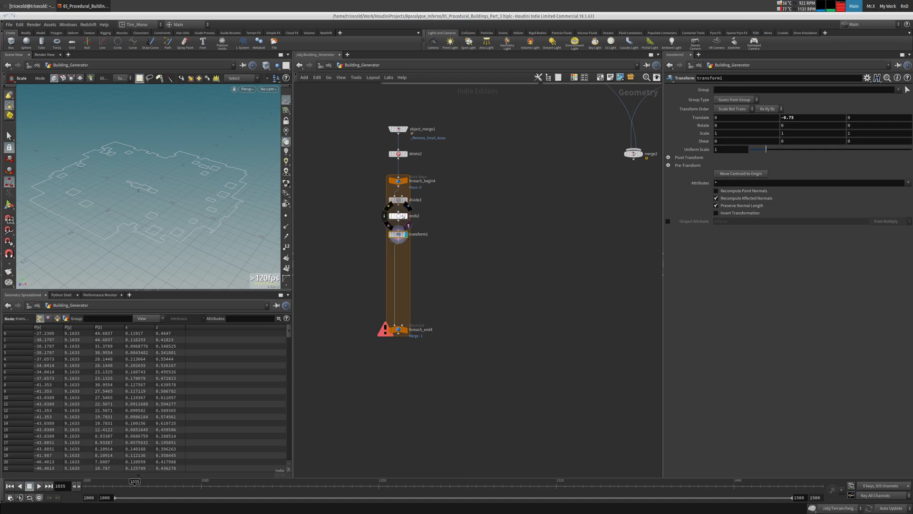
pyautogui.moveTo(461, 139); pyautogui.dragTo(434, 236, button='middle')
pyautogui.scroll(-3, 449, 239)
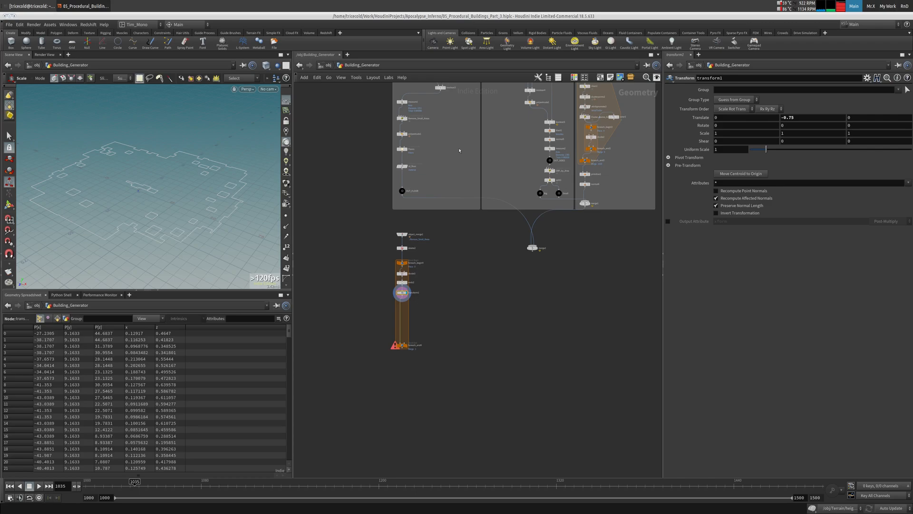
pyautogui.moveTo(490, 88); pyautogui.dragTo(471, 241, button='middle')
pyautogui.moveTo(477, 206); pyautogui.dragTo(455, 224, button='middle')
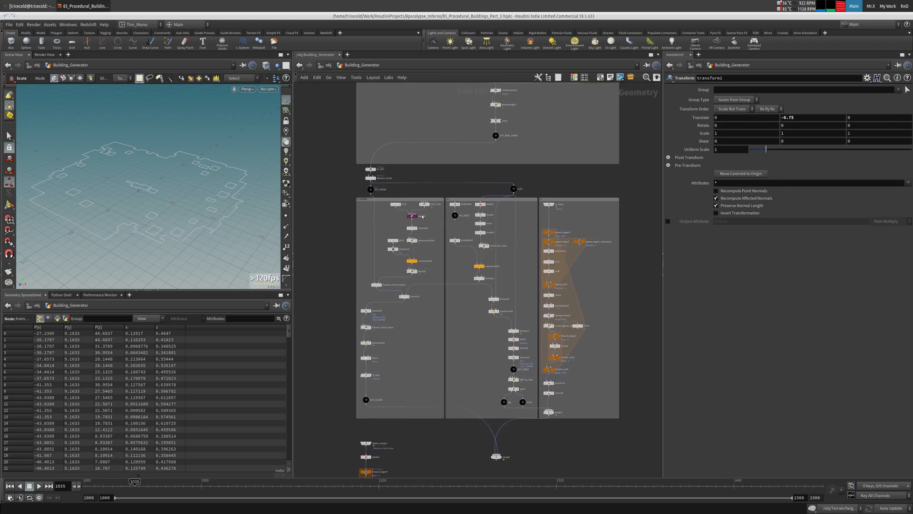
pyautogui.scroll(4, 423, 216)
pyautogui.click(418, 199)
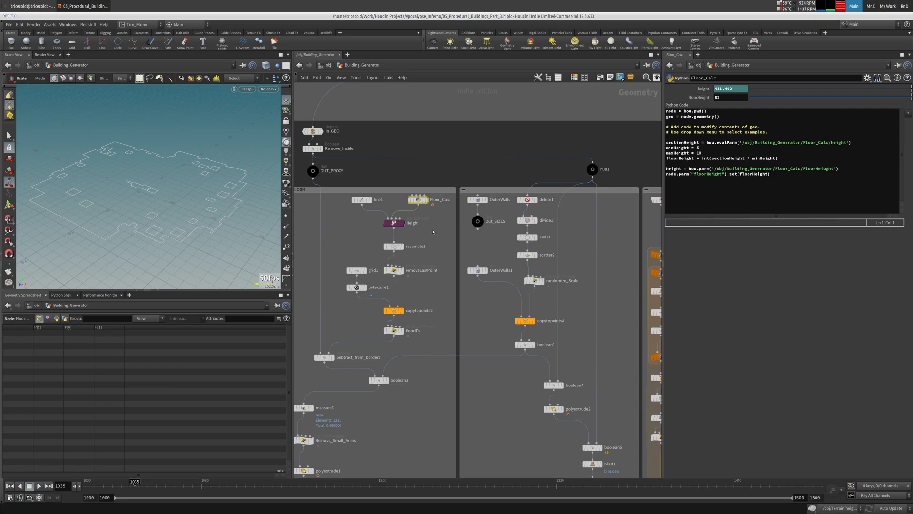
pyautogui.moveTo(422, 339); pyautogui.dragTo(424, 231, button='middle')
pyautogui.moveTo(368, 403)
pyautogui.mouseDown(button='middle')
pyautogui.moveTo(357, 370)
pyautogui.moveTo(415, 196)
pyautogui.moveTo(438, 68)
pyautogui.mouseUp(button='middle')
pyautogui.moveTo(419, 284); pyautogui.dragTo(423, 169, button='middle')
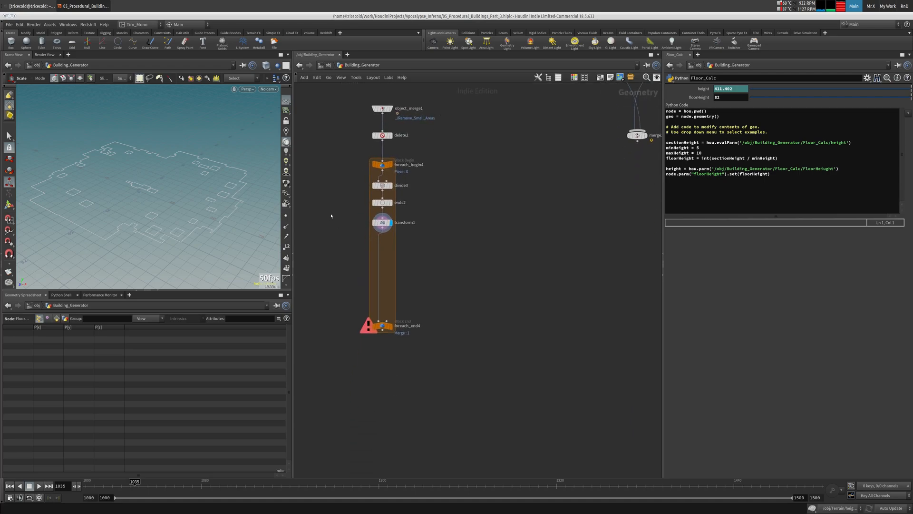
# Insert an Attribute Wrangle below transform1 inside the loop and rename it extrusion_Vector.
pyautogui.click(383, 222)
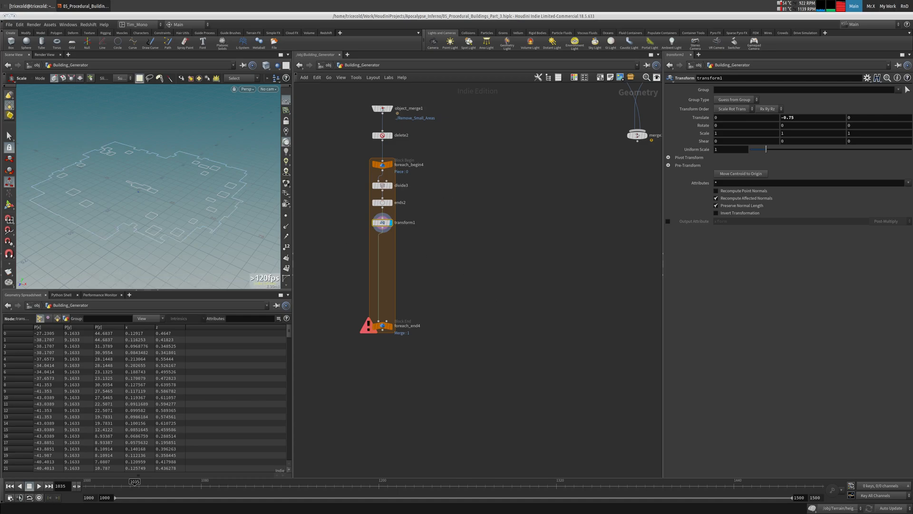
pyautogui.press('Tab')
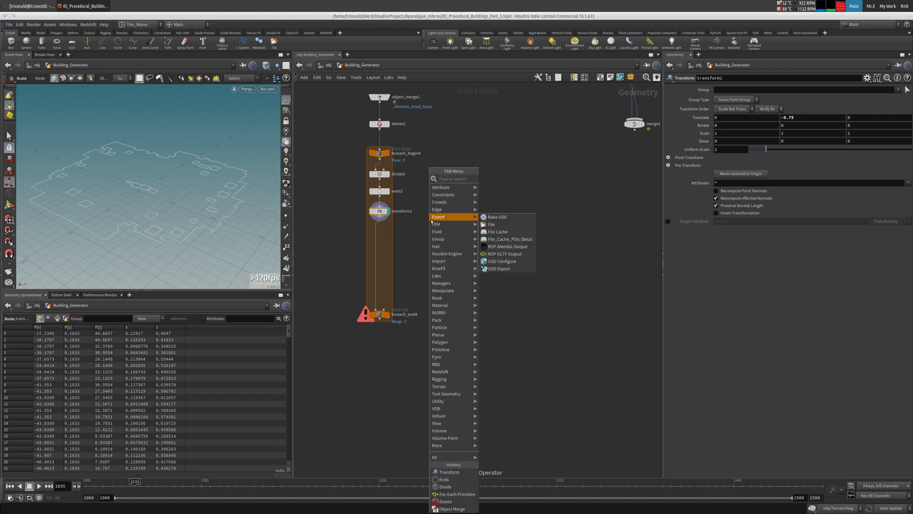
pyautogui.write('attr wr')
pyautogui.click(497, 179)
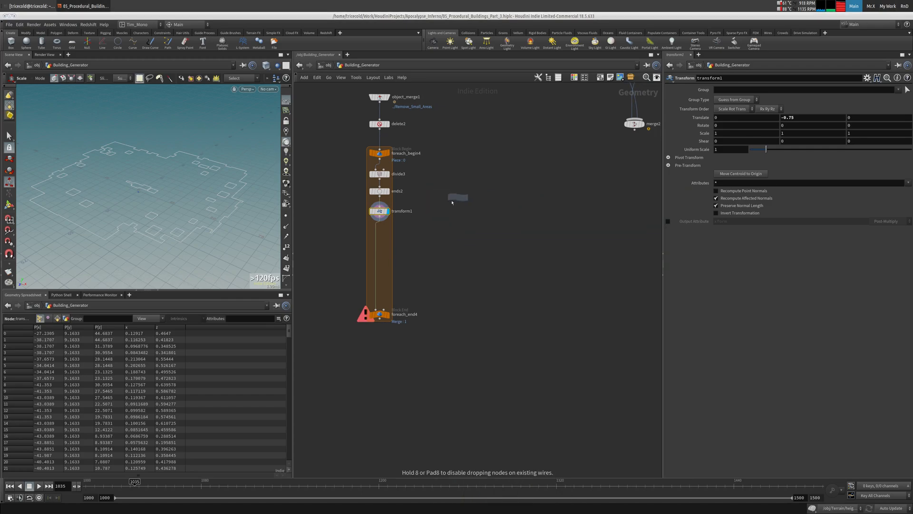
pyautogui.click(380, 223)
pyautogui.moveTo(380, 223); pyautogui.dragTo(286, 190)
pyautogui.click(406, 232)
pyautogui.write('extr')
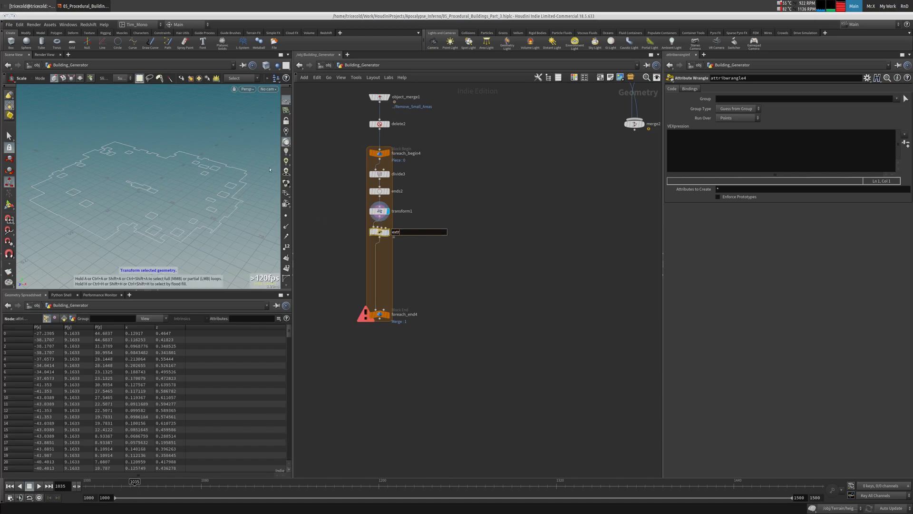
pyautogui.write('usion_Vector')
pyautogui.press('Return')
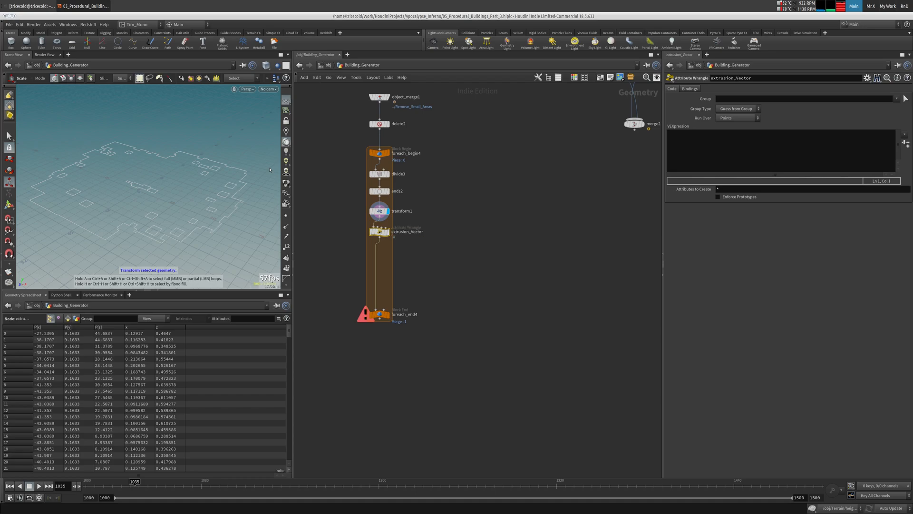
# Display extrusion_Vector's output and enter the VEX expression v@extrude_dir = {0,-1,0}; in it.
pyautogui.click(388, 231)
pyautogui.click(735, 158)
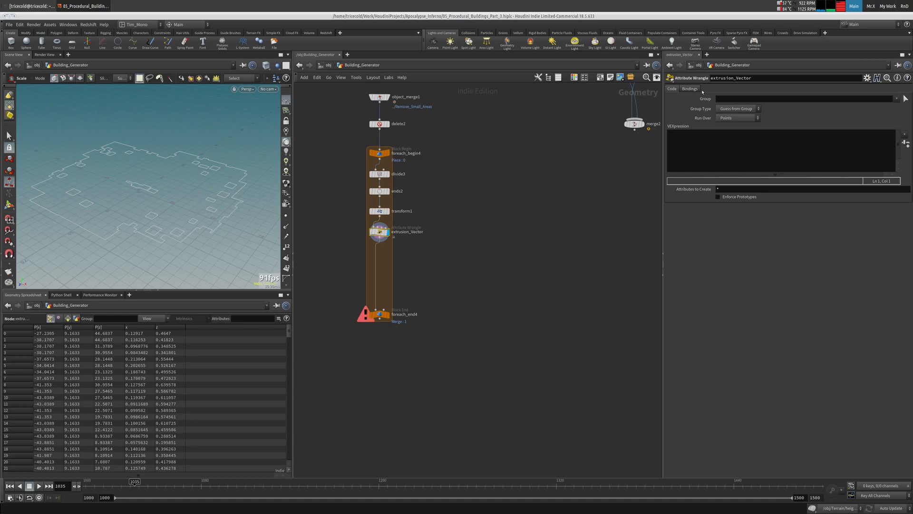
pyautogui.click(753, 111)
pyautogui.click(685, 151)
pyautogui.click(685, 151)
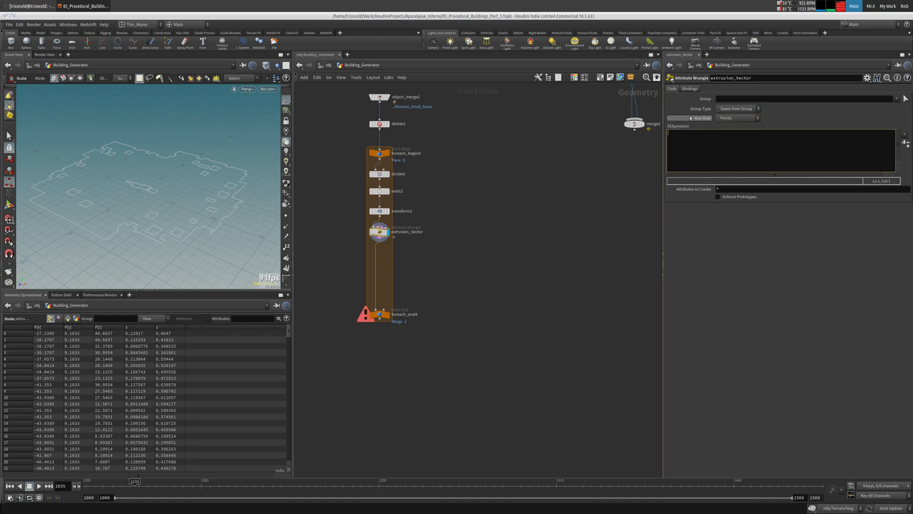
pyautogui.write('v')
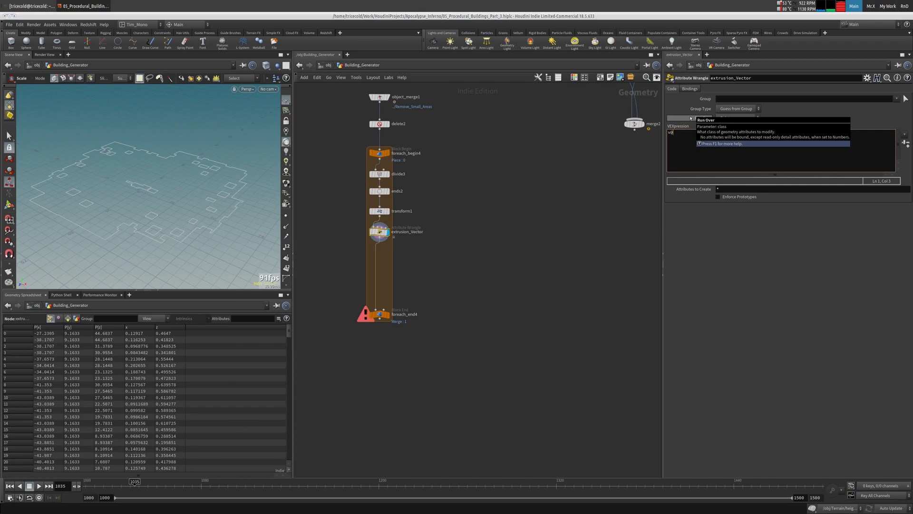
pyautogui.write('@extrude_dir = {0,-1,0};')
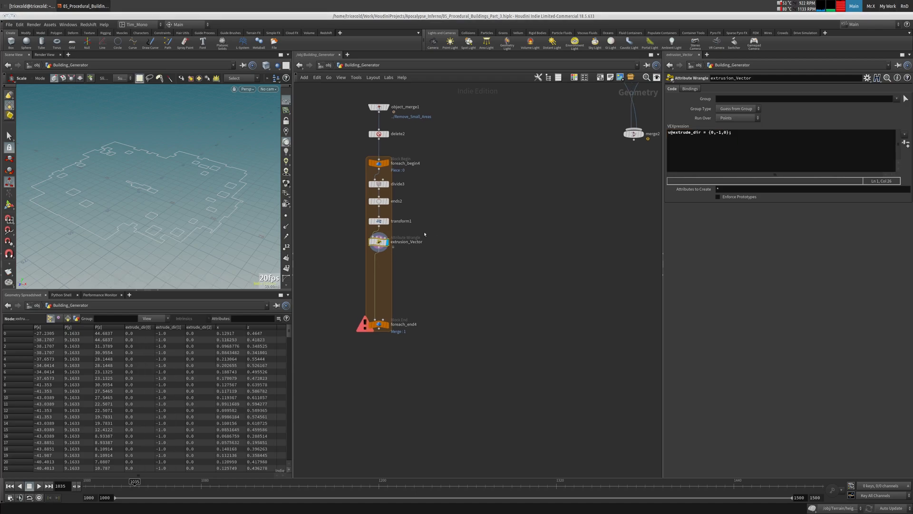
# Add a PolyExtrude node fed by extrusion_Vector, offset beside the loop's main chain.
pyautogui.press('Tab')
pyautogui.moveTo(425, 233)
pyautogui.write('polyextr')
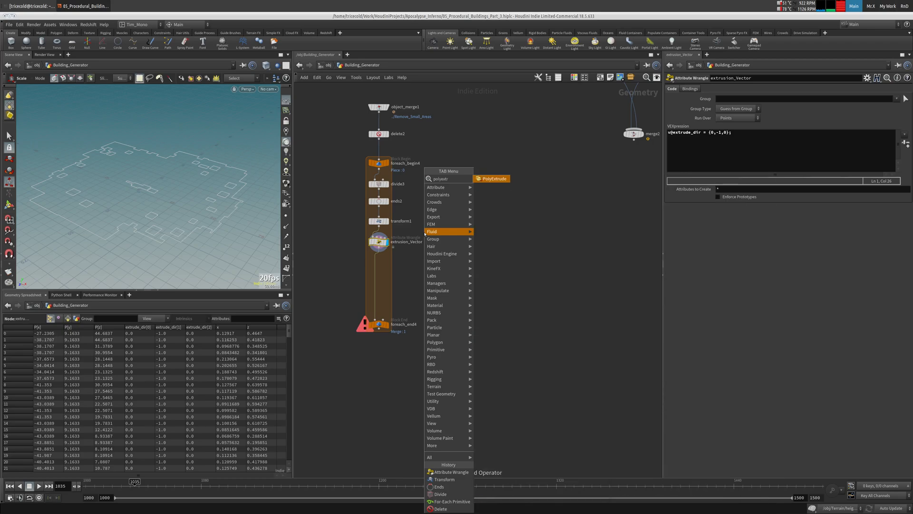
pyautogui.press('Return')
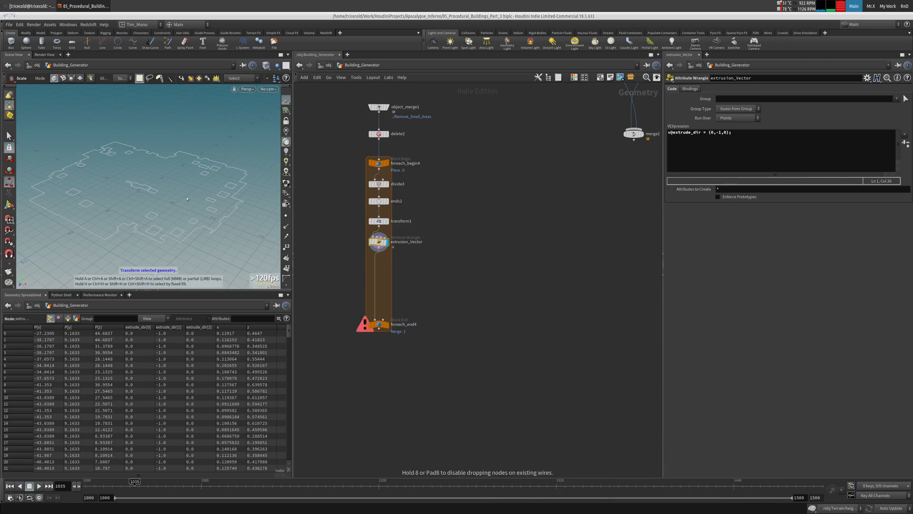
pyautogui.click(418, 267)
pyautogui.moveTo(418, 268); pyautogui.dragTo(406, 269)
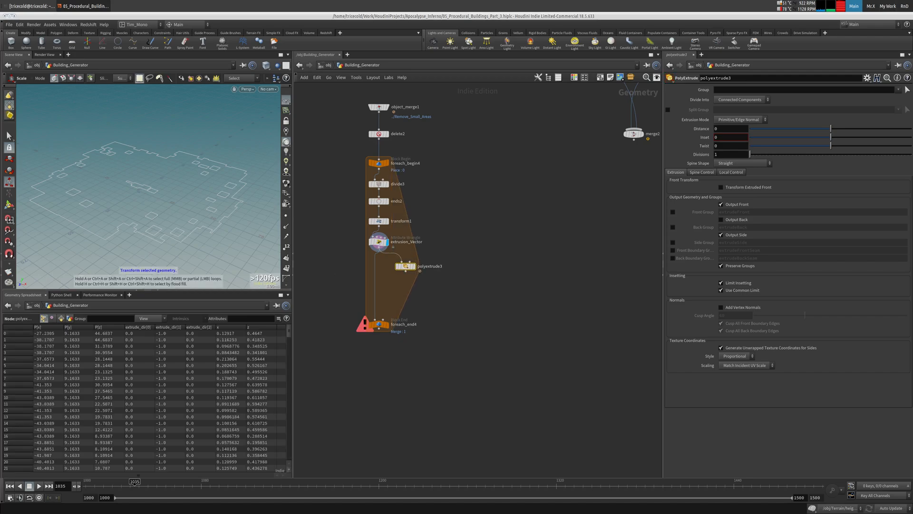
# Set polyextrude3's extrusion mode to Point Normal, taking its direction from the attribute extrude_dir.
pyautogui.click(732, 120)
pyautogui.click(729, 135)
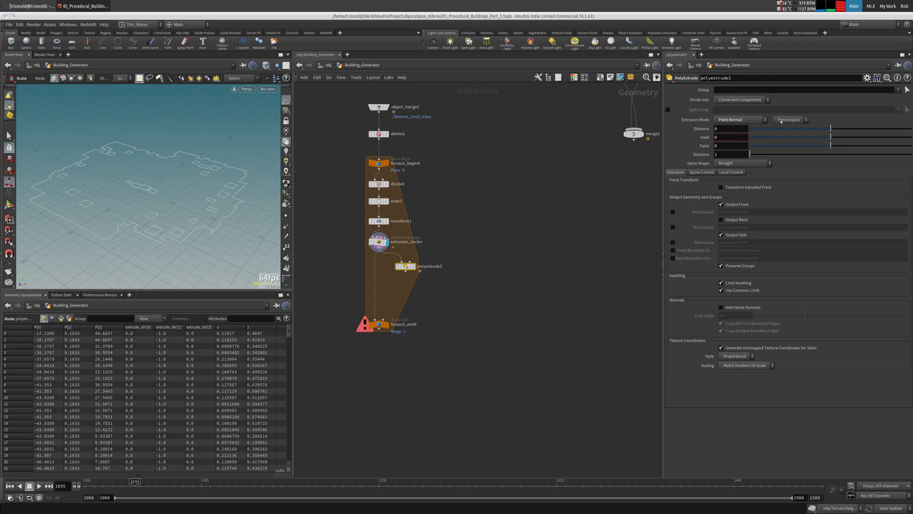
pyautogui.click(789, 120)
pyautogui.click(787, 132)
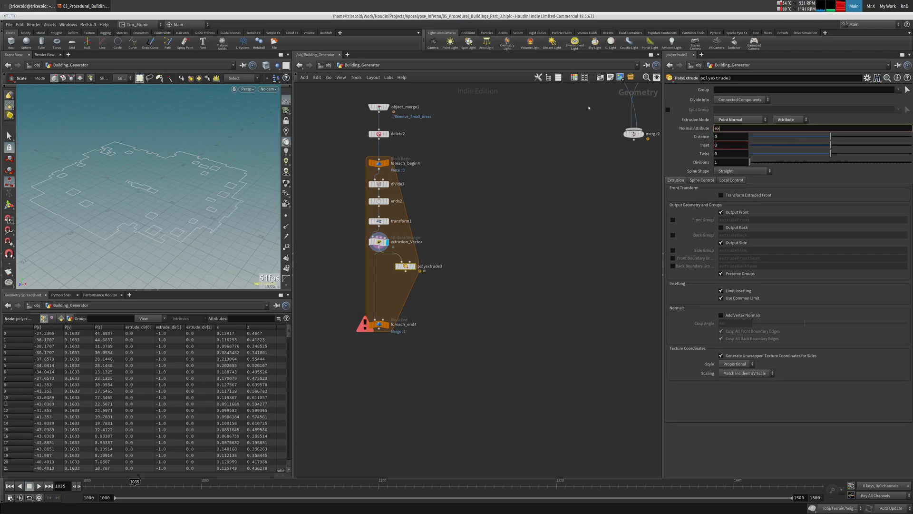
pyautogui.write('extrude_dir')
pyautogui.press('Tab')
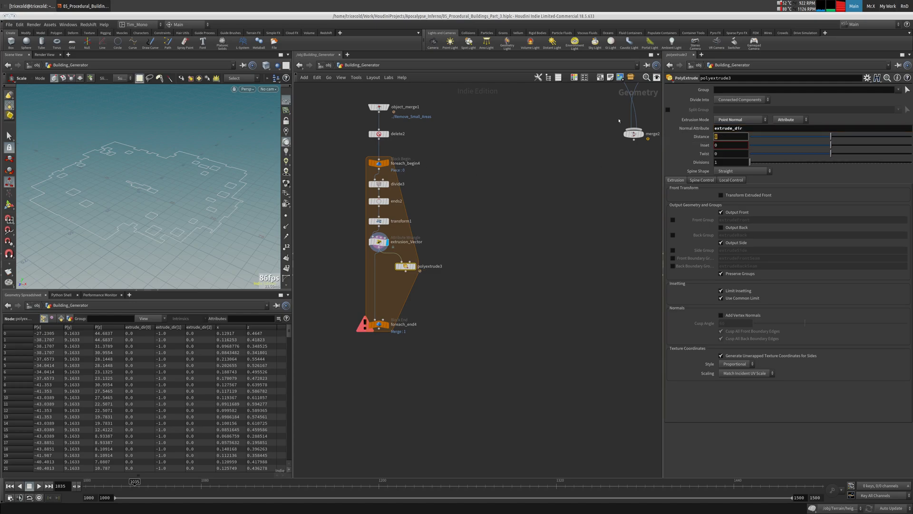
# Set polyextrude3's extrusion distance to 4.35 and display its output.
pyautogui.write('4.35')
pyautogui.press('Return')
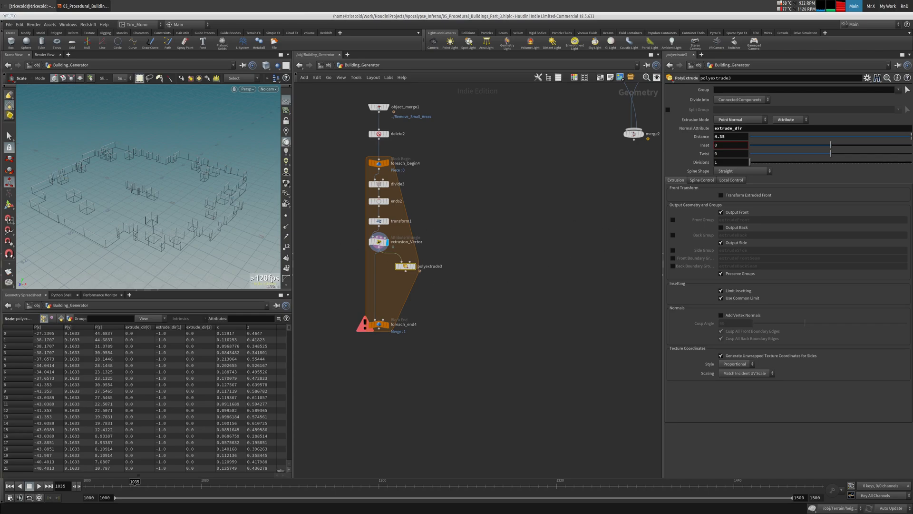
pyautogui.moveTo(485, 204); pyautogui.dragTo(464, 272, button='middle')
pyautogui.scroll(-1, 464, 272)
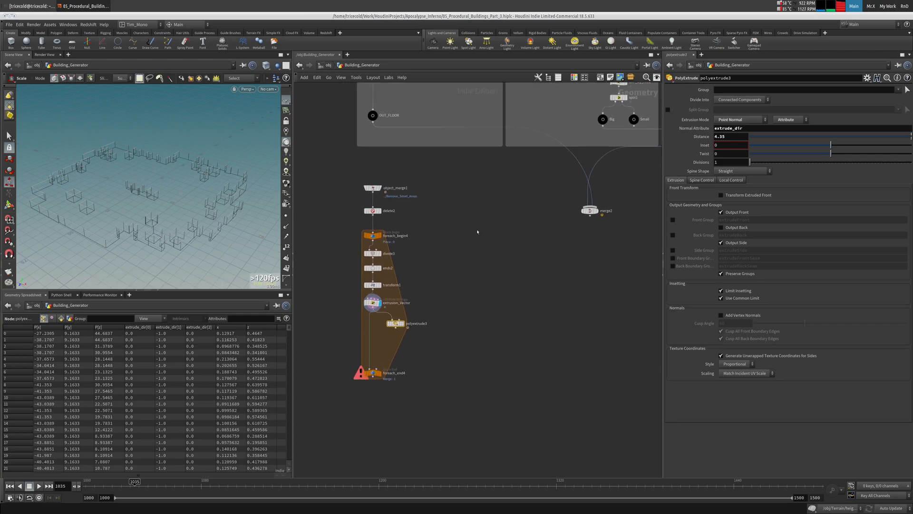
pyautogui.moveTo(477, 231); pyautogui.dragTo(463, 346, button='middle')
pyautogui.moveTo(539, 96); pyautogui.dragTo(492, 319, button='middle')
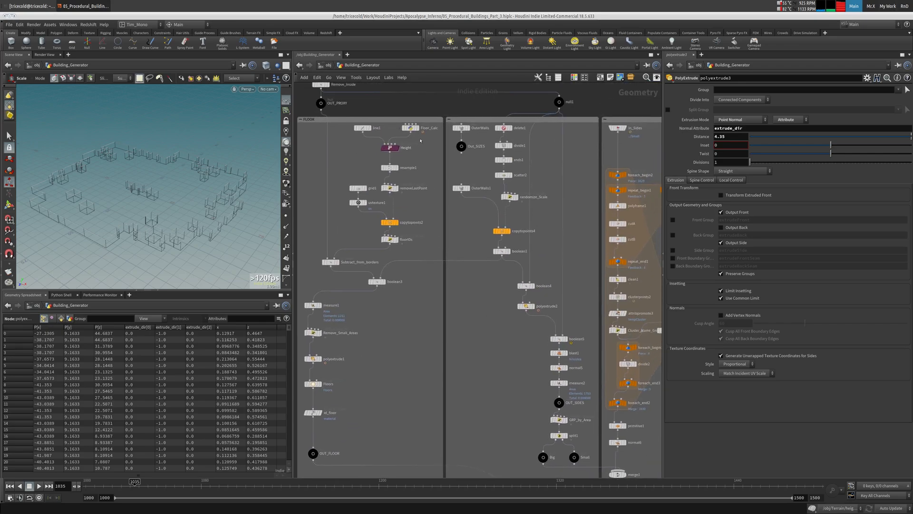
pyautogui.press('f')
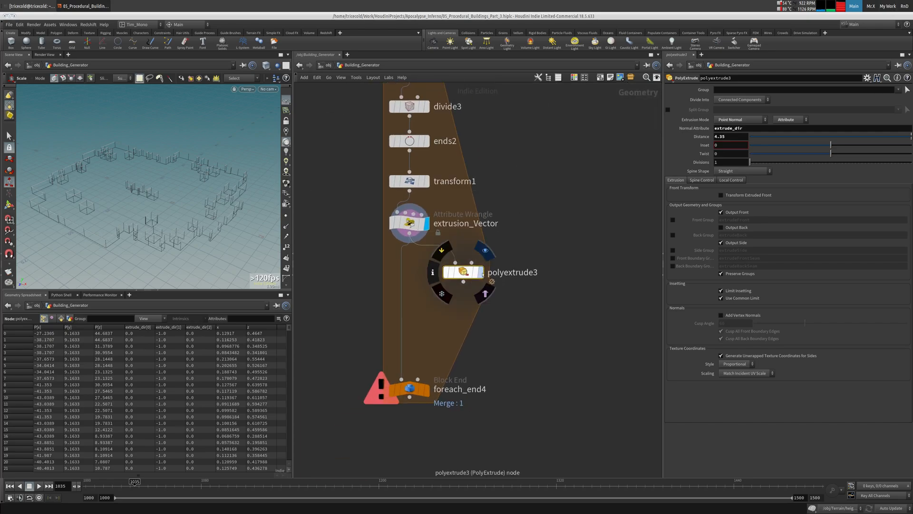
pyautogui.click(481, 272)
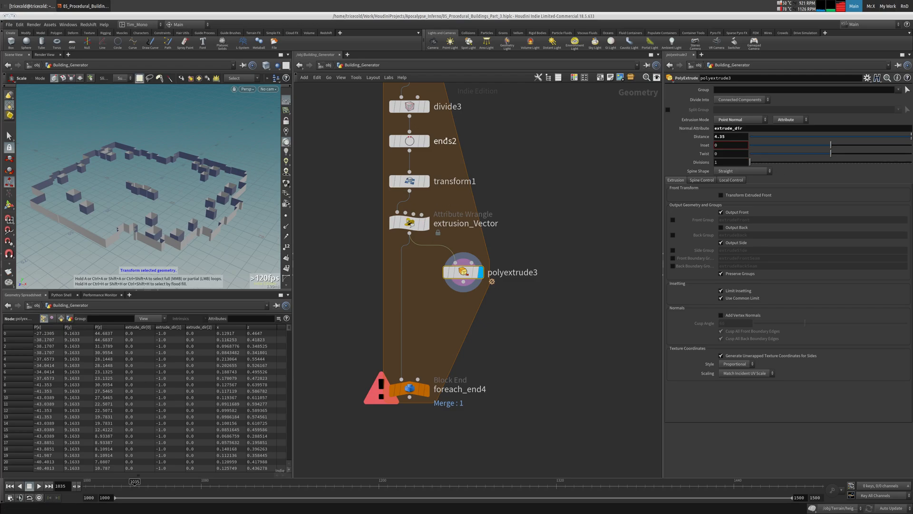
# Rename polyextrude3 as Floor_Egde_Height and turn off its Output Front option.
pyautogui.press('F2')
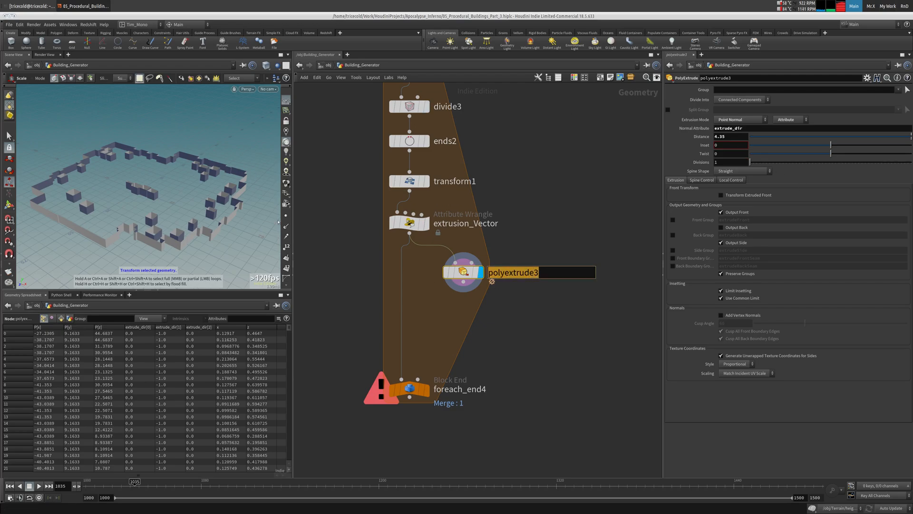
pyautogui.write('F')
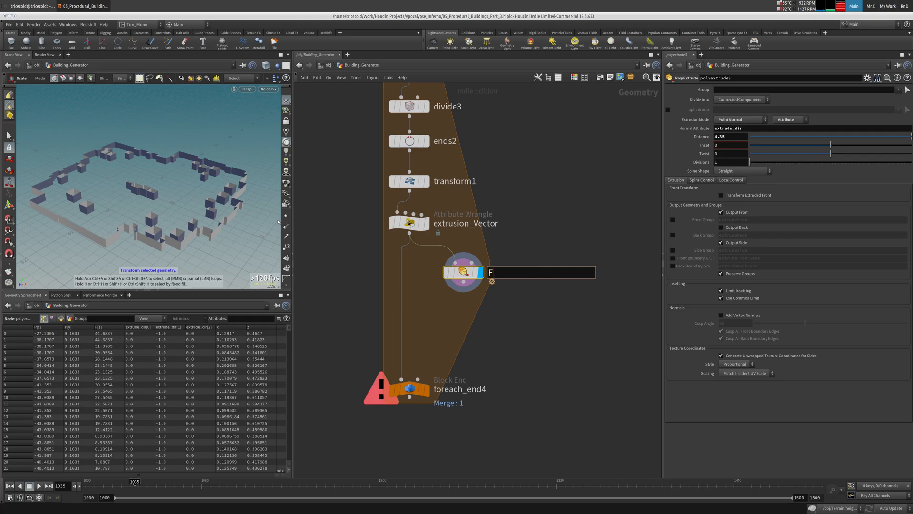
pyautogui.write('loor_Egde_Height')
pyautogui.press('Return')
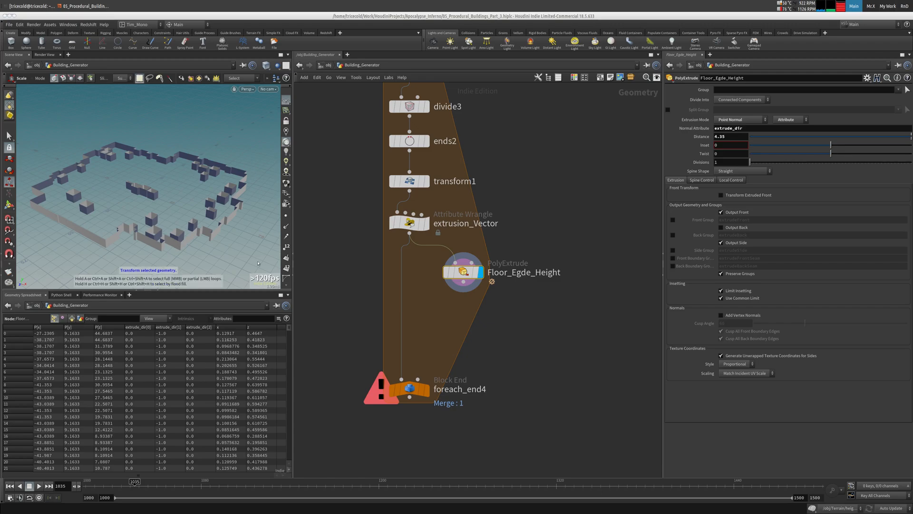
pyautogui.click(733, 212)
pyautogui.scroll(-10, 503, 243)
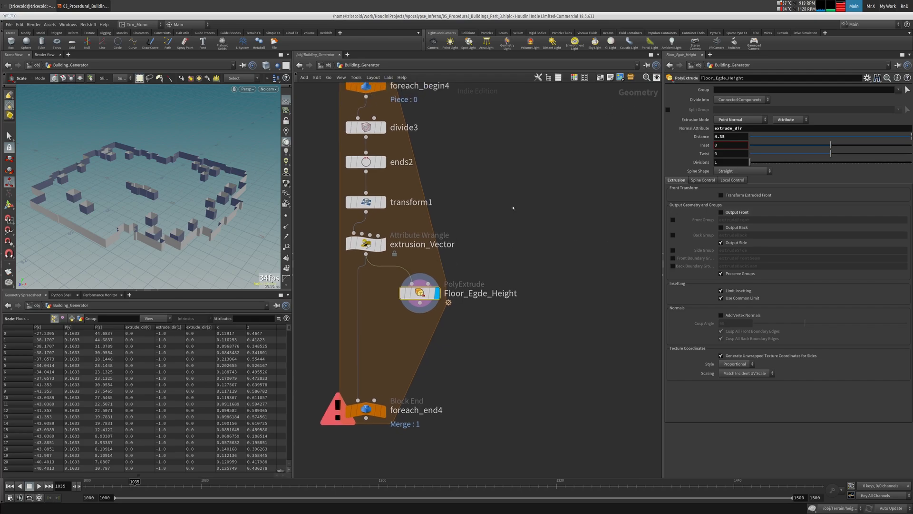
# Open the Performance Monitor and look over the whole building generator network.
pyautogui.moveTo(447, 346); pyautogui.dragTo(561, 194, button='middle')
pyautogui.scroll(7, 432, 180)
pyautogui.scroll(5, 522, 155)
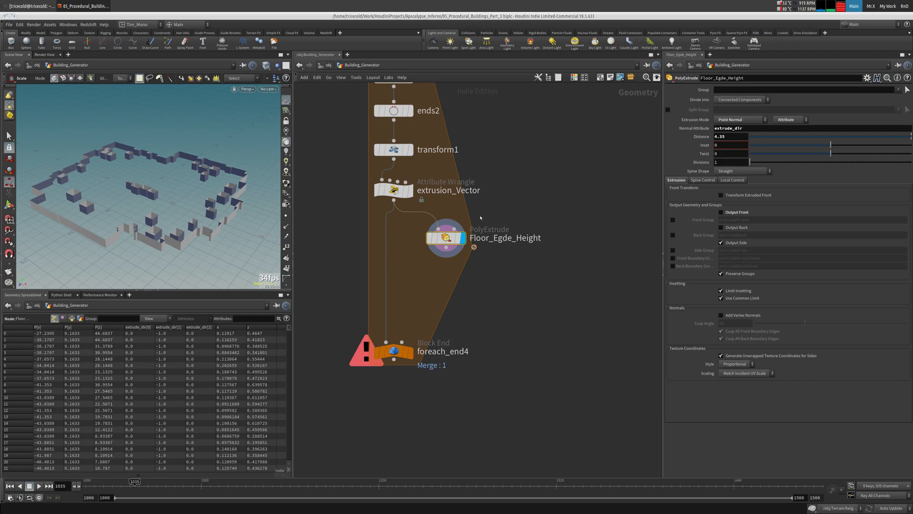
pyautogui.moveTo(504, 251); pyautogui.dragTo(538, 233, button='middle')
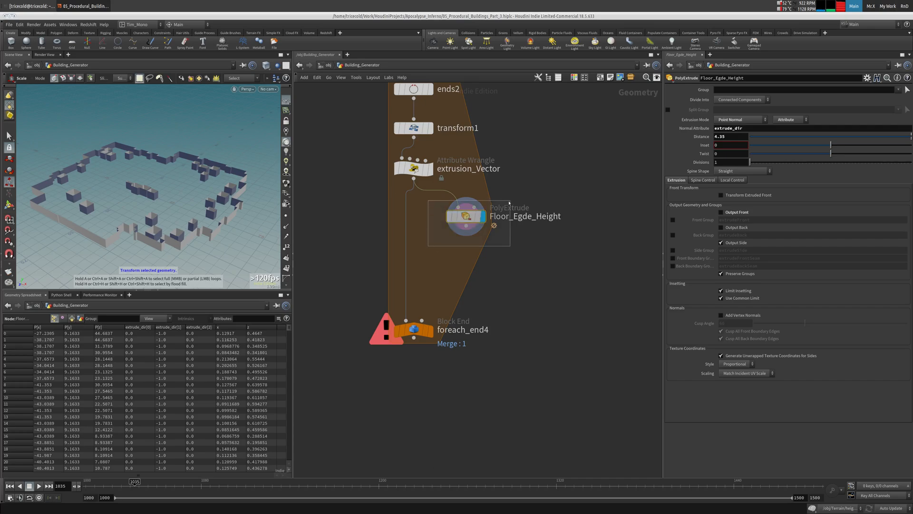
pyautogui.scroll(-3, 451, 228)
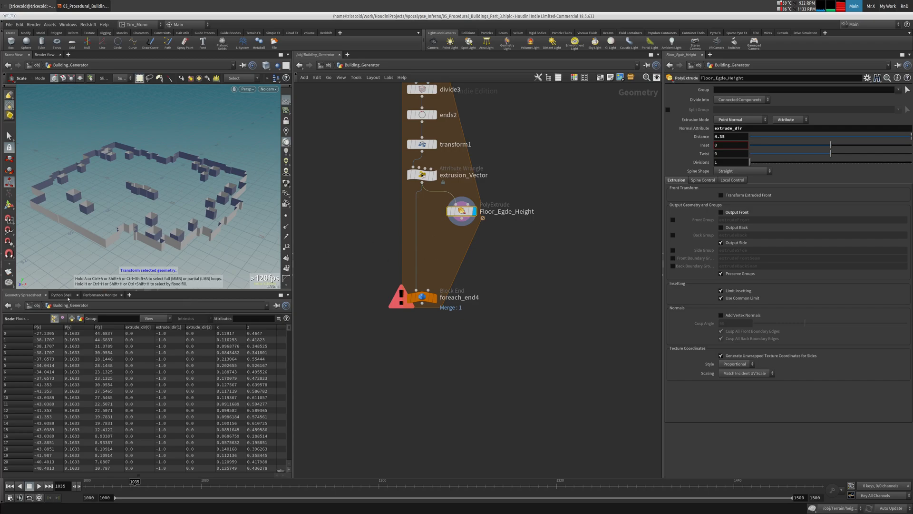
pyautogui.click(110, 296)
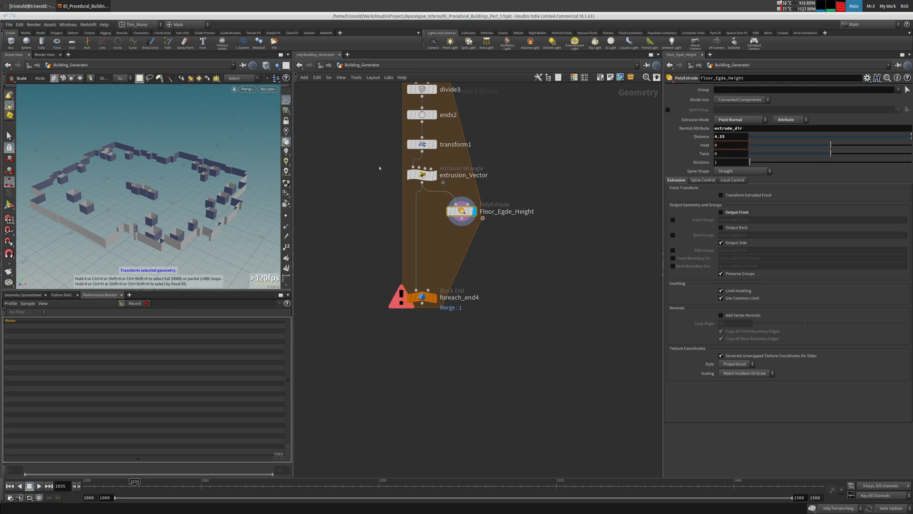
pyautogui.scroll(-10, 380, 168)
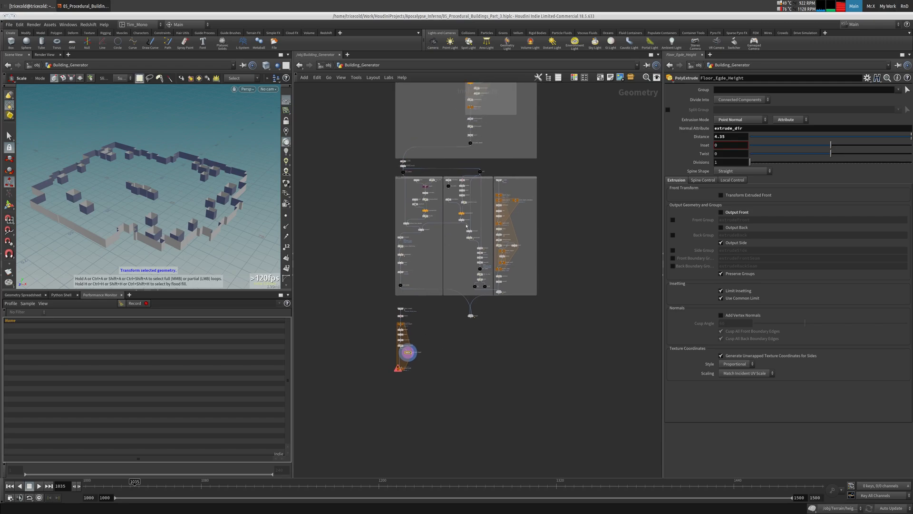
pyautogui.moveTo(510, 141); pyautogui.dragTo(493, 273, button='middle')
pyautogui.moveTo(420, 225); pyautogui.dragTo(481, 71, button='middle')
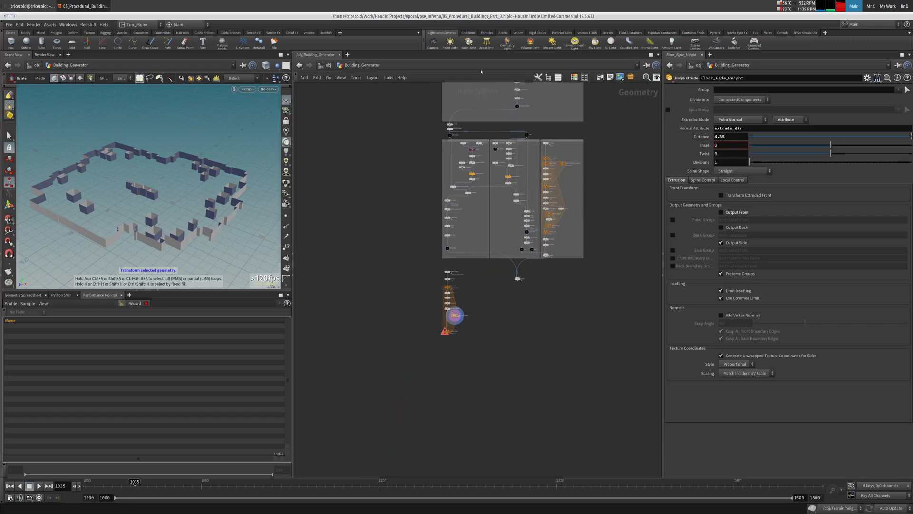
pyautogui.moveTo(385, 249); pyautogui.dragTo(377, 180, button='middle')
pyautogui.moveTo(381, 240); pyautogui.dragTo(357, 231, button='middle')
pyautogui.scroll(8, 369, 231)
pyautogui.moveTo(363, 189); pyautogui.dragTo(335, 143, button='middle')
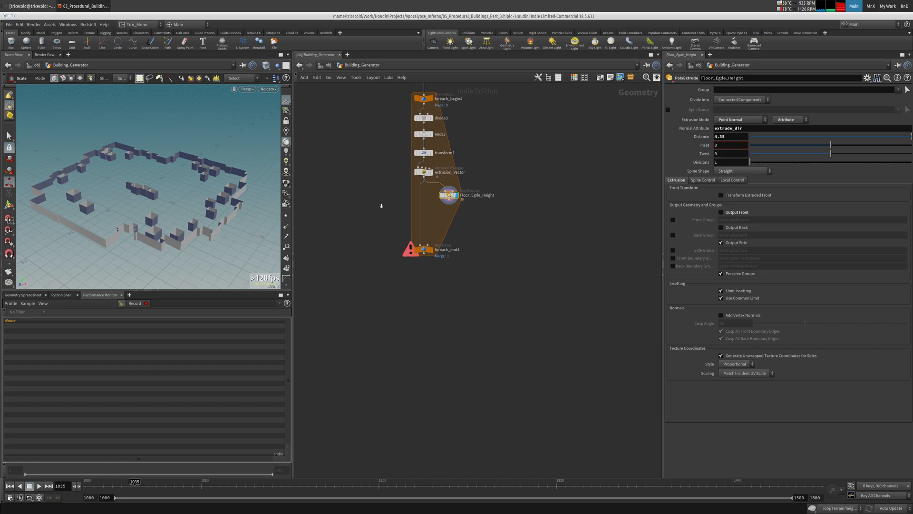
pyautogui.scroll(4, 434, 167)
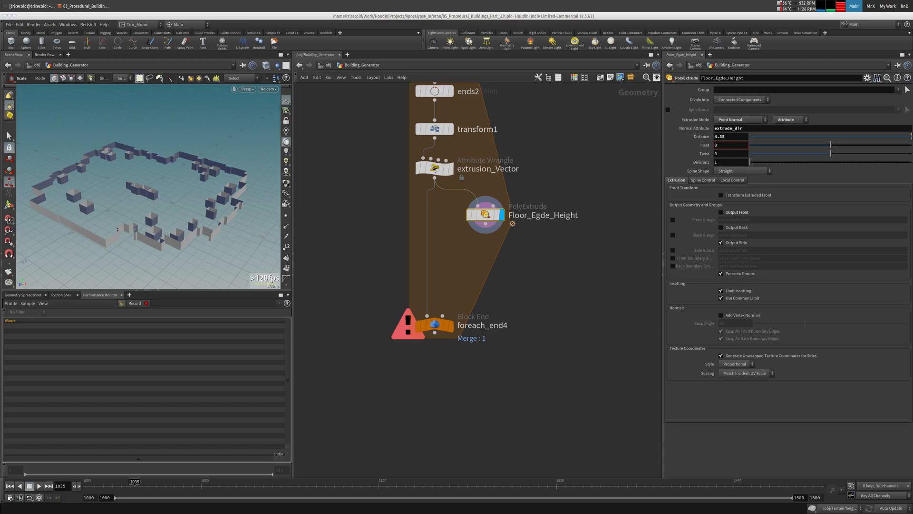
pyautogui.moveTo(137, 157); pyautogui.dragTo(189, 191)
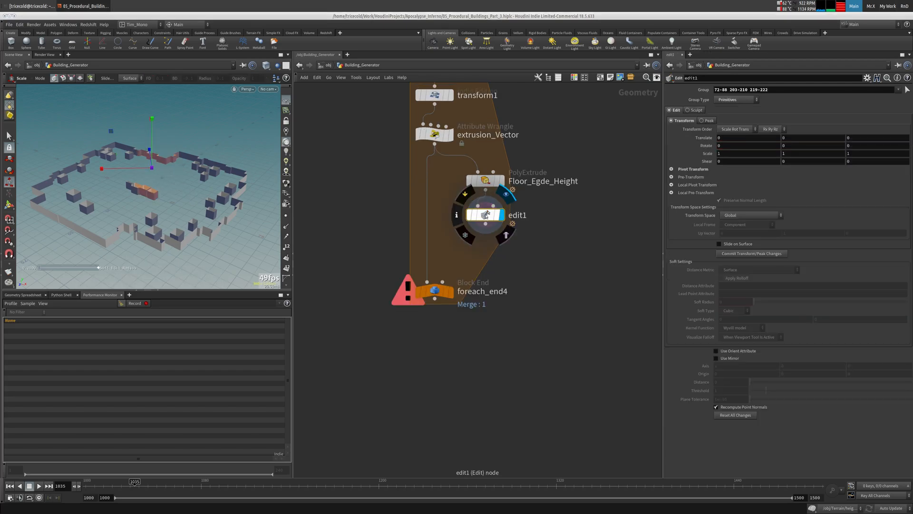
pyautogui.press('Delete')
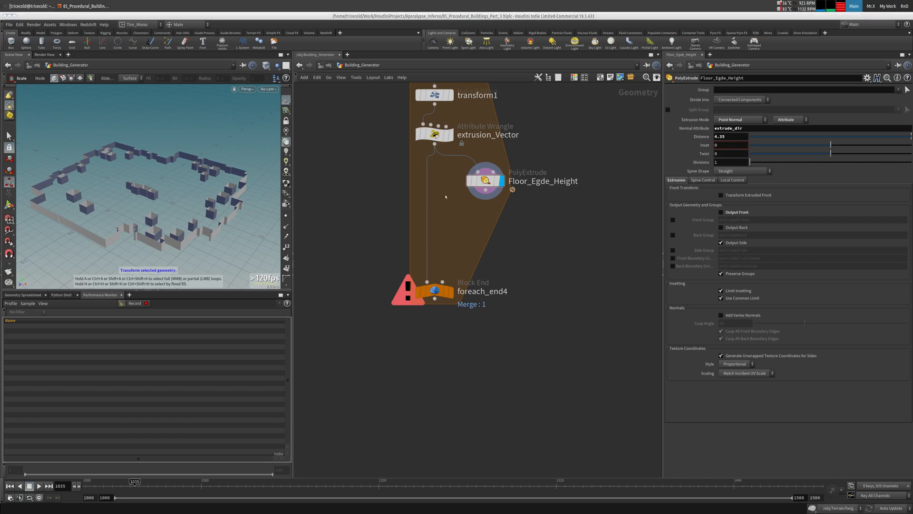
# Switch the viewport to wireframe and examine the extruded floor edge strips up close from several angles.
pyautogui.moveTo(430, 190); pyautogui.dragTo(439, 194, button='middle')
pyautogui.keyDown('alt'); pyautogui.moveTo(172, 200); pyautogui.dragTo(186, 174); pyautogui.keyUp('alt')
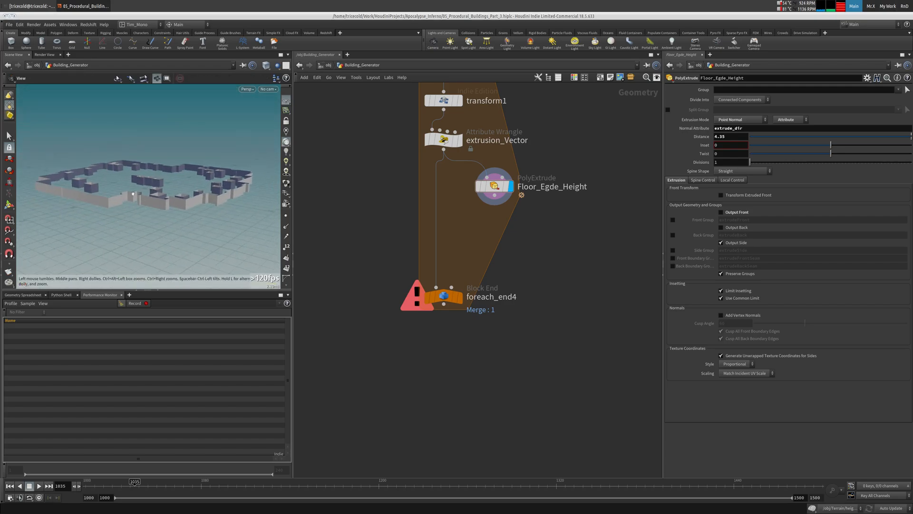
pyautogui.keyDown('alt'); pyautogui.moveTo(186, 173); pyautogui.dragTo(216, 180, button='right'); pyautogui.keyUp('alt')
pyautogui.press('w')
pyautogui.keyDown('alt'); pyautogui.moveTo(215, 180); pyautogui.dragTo(164, 189); pyautogui.keyUp('alt')
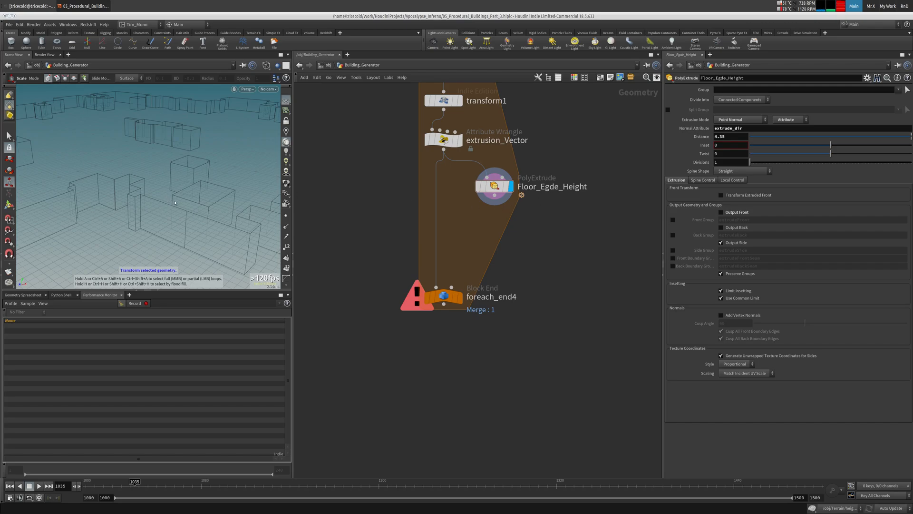
pyautogui.moveTo(169, 200); pyautogui.dragTo(175, 147)
# Compare the extrusion_Vector curves with the Floor_Egde_Height extrusion by displaying one after the other.
pyautogui.click(460, 141)
pyautogui.click(451, 142)
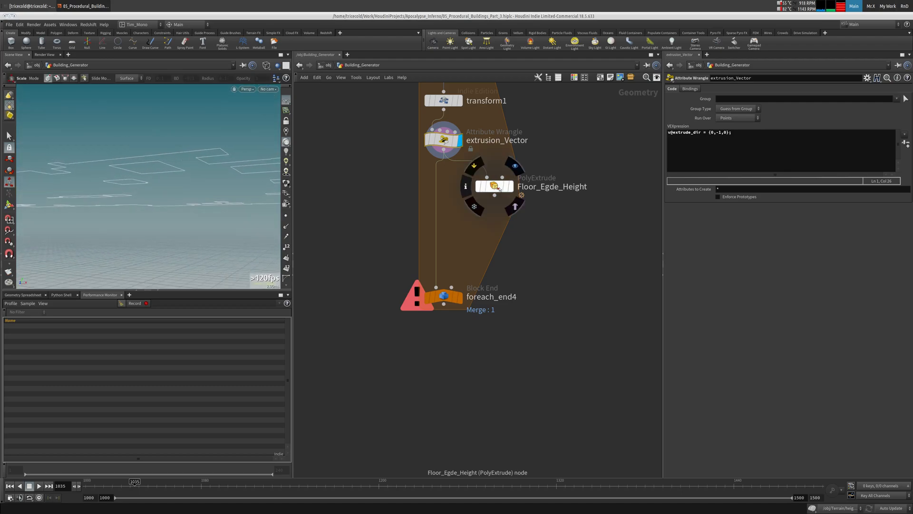
pyautogui.click(511, 186)
pyautogui.click(497, 189)
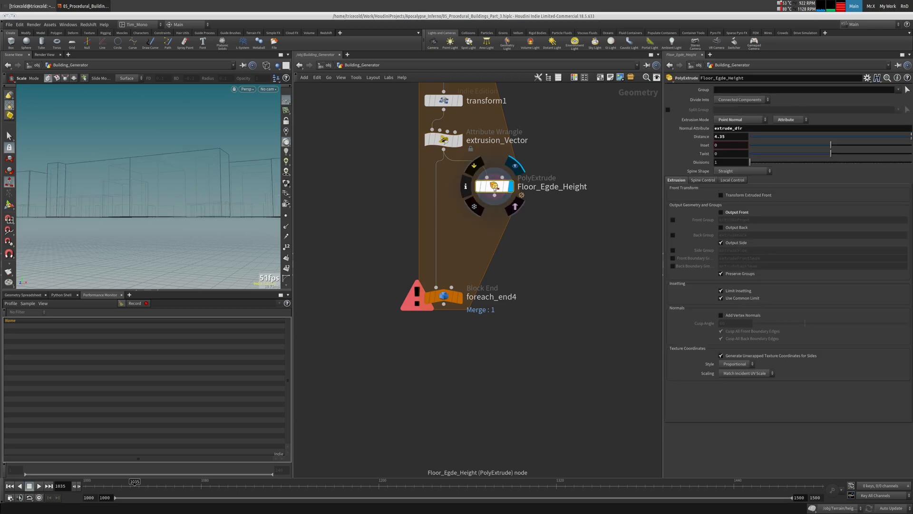
pyautogui.moveTo(199, 160); pyautogui.dragTo(172, 219)
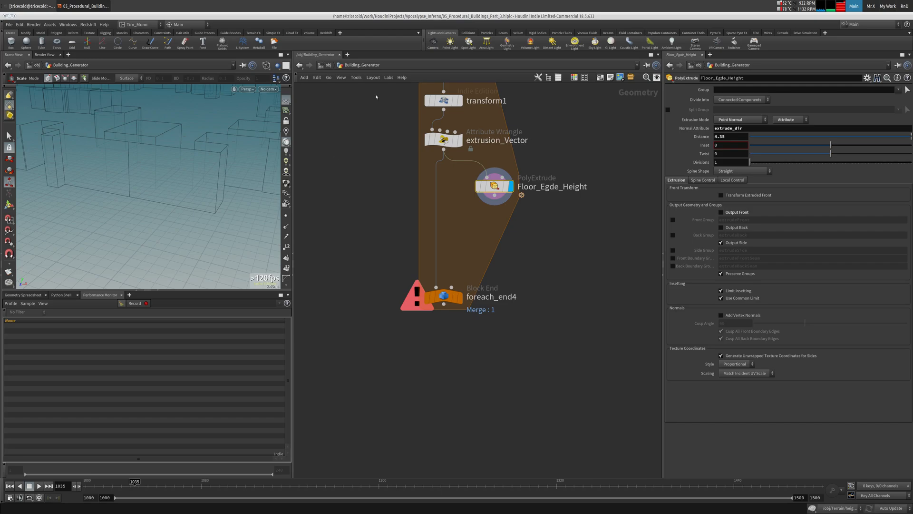
# Show the OUT_FLOOR geometry as a template behind the extruded edge strips and inspect how they align.
pyautogui.moveTo(375, 95); pyautogui.dragTo(353, 248, button='middle')
pyautogui.scroll(-3, 339, 251)
pyautogui.moveTo(366, 173); pyautogui.dragTo(336, 314, button='middle')
pyautogui.moveTo(472, 241); pyautogui.dragTo(474, 327, button='middle')
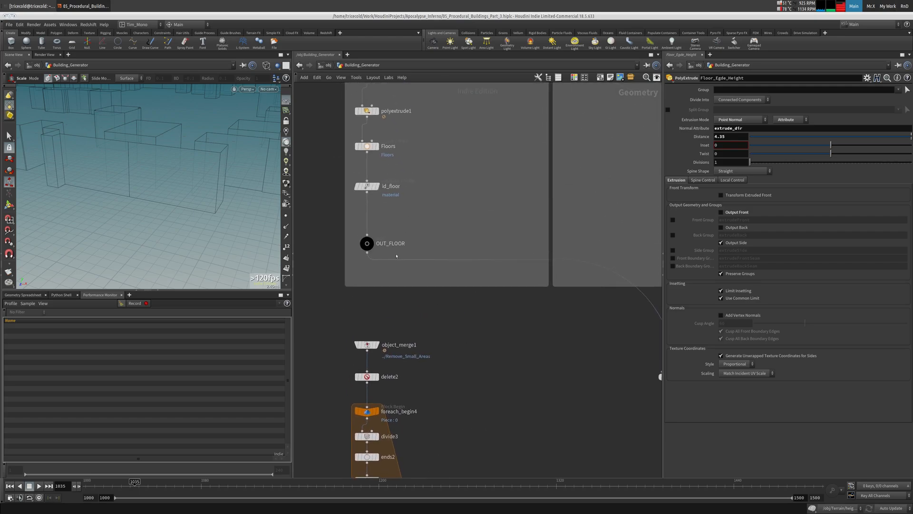
pyautogui.click(371, 248)
pyautogui.moveTo(209, 208); pyautogui.dragTo(202, 174)
pyautogui.moveTo(342, 317); pyautogui.dragTo(354, 81, button='middle')
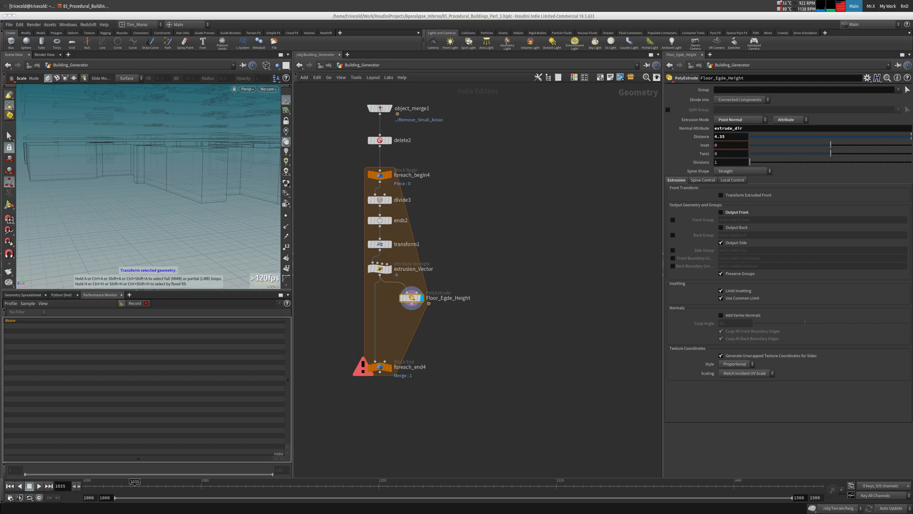
# Bypass the transform1 node in the For-Each loop and check the strips against the templated floors.
pyautogui.scroll(3, 341, 224)
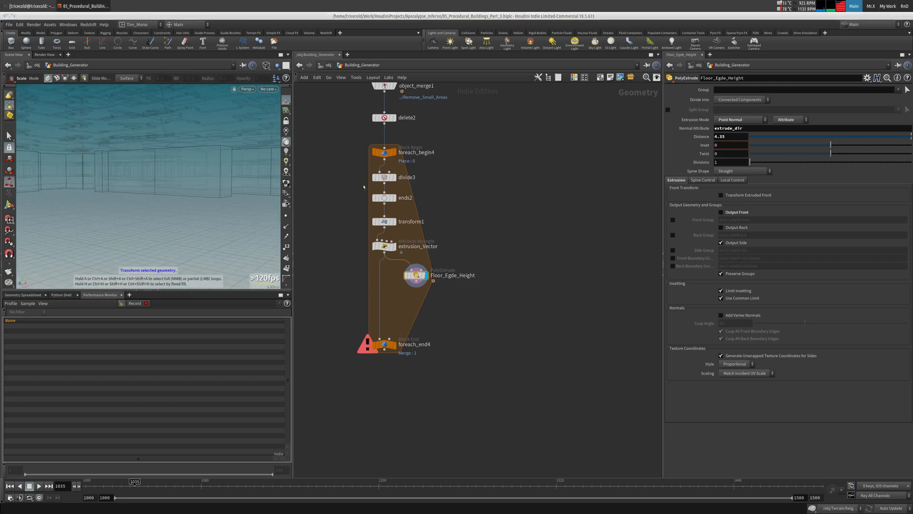
pyautogui.scroll(1, 341, 225)
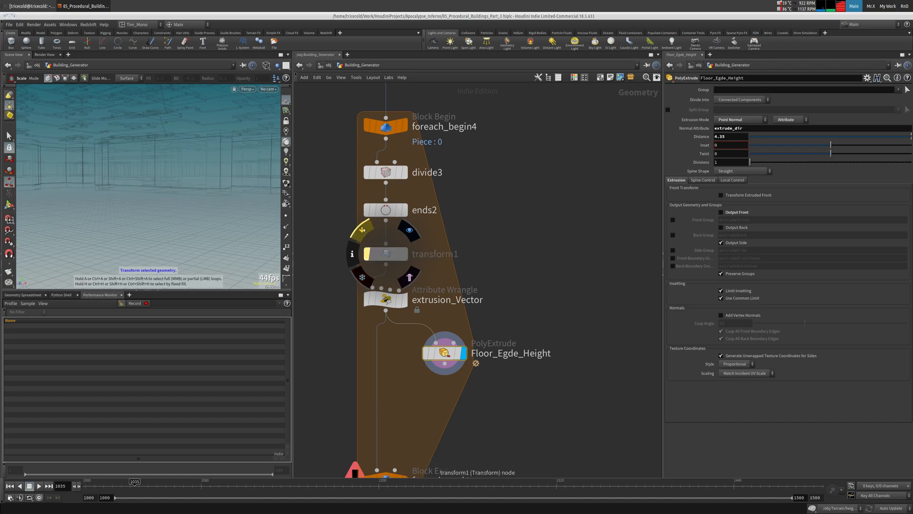
pyautogui.click(362, 233)
pyautogui.moveTo(220, 183); pyautogui.dragTo(249, 174)
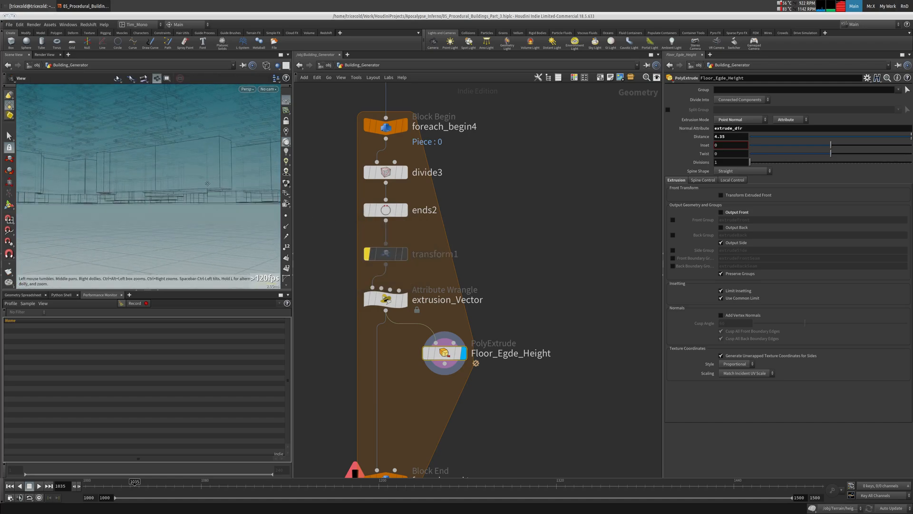
pyautogui.moveTo(249, 174); pyautogui.dragTo(266, 168, button='right')
pyautogui.moveTo(266, 168); pyautogui.dragTo(206, 191)
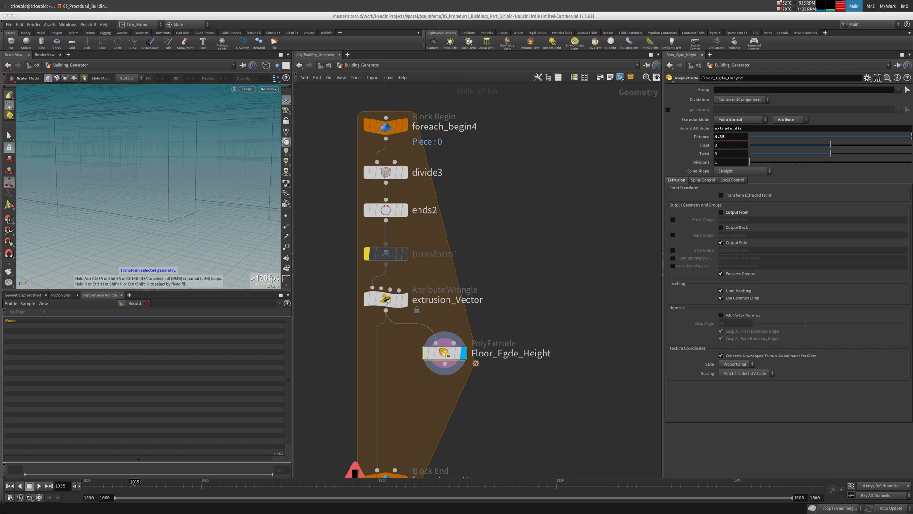
# Examine the floor and wall branches of the network above the For-Each loop.
pyautogui.moveTo(348, 159); pyautogui.dragTo(350, 227, button='middle')
pyautogui.scroll(-4, 337, 199)
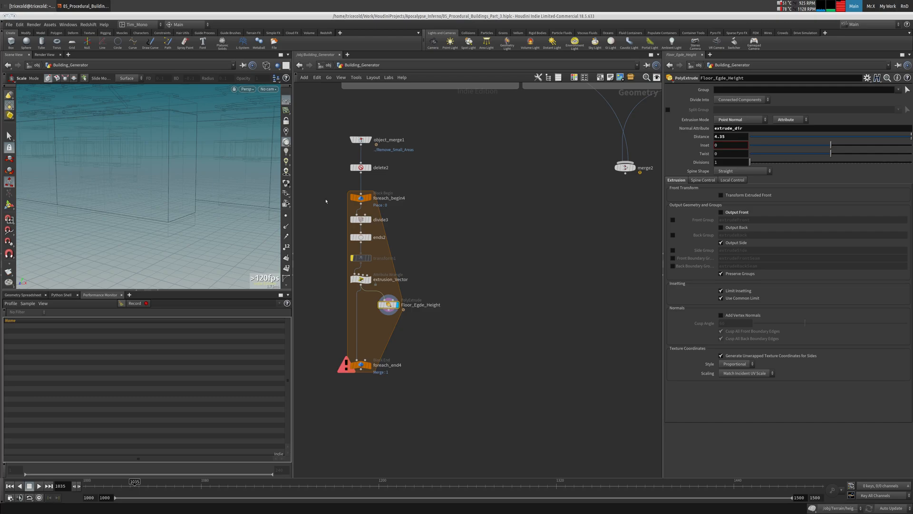
pyautogui.moveTo(441, 122); pyautogui.dragTo(449, 322, button='middle')
pyautogui.moveTo(305, 218); pyautogui.dragTo(506, 233, button='middle')
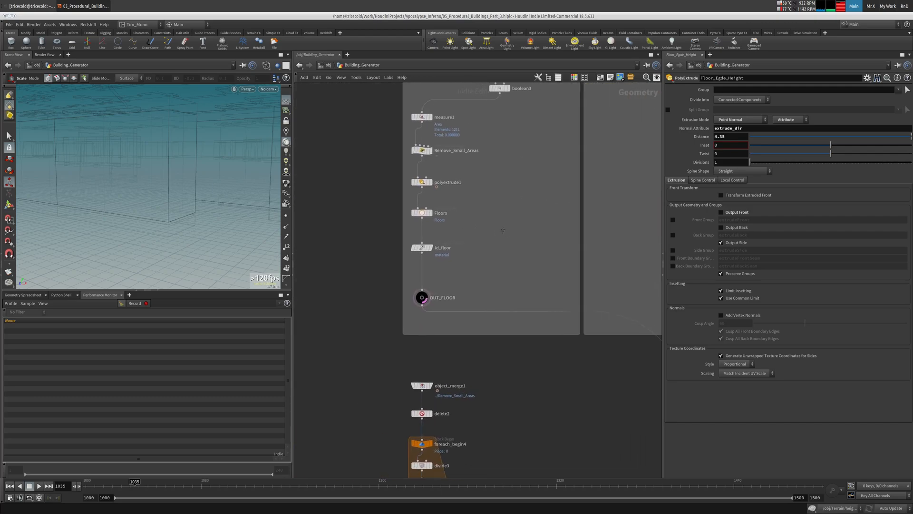
pyautogui.moveTo(498, 190); pyautogui.dragTo(475, 342, button='middle')
pyautogui.moveTo(429, 163); pyautogui.dragTo(336, 128, button='middle')
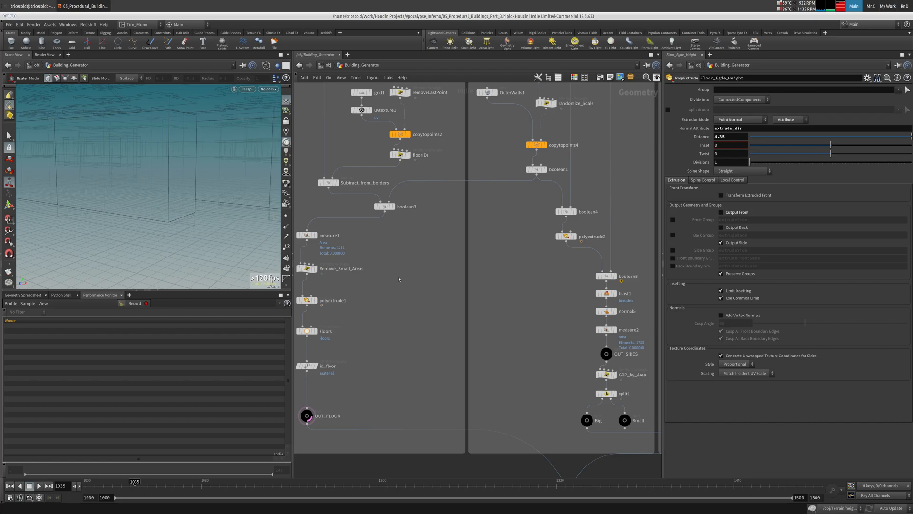
pyautogui.moveTo(375, 316); pyautogui.dragTo(478, 164, button='middle')
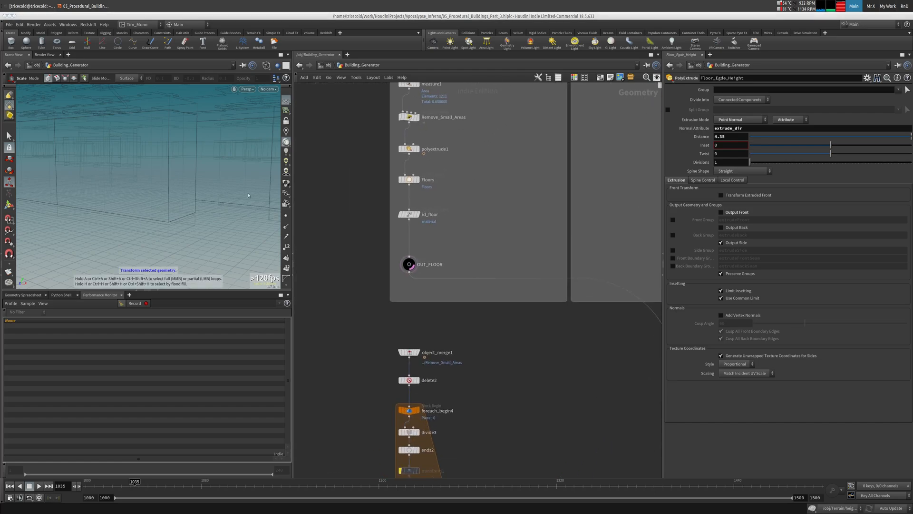
pyautogui.moveTo(394, 329); pyautogui.dragTo(332, 139, button='middle')
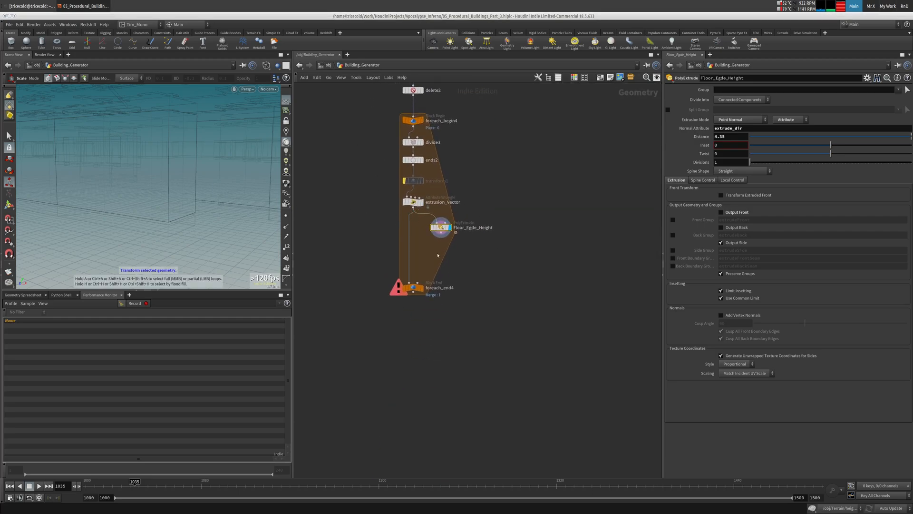
# Move Floor_Egde_Height aside and foreach_end4 further down to make room for more nodes in the loop.
pyautogui.press('Tab')
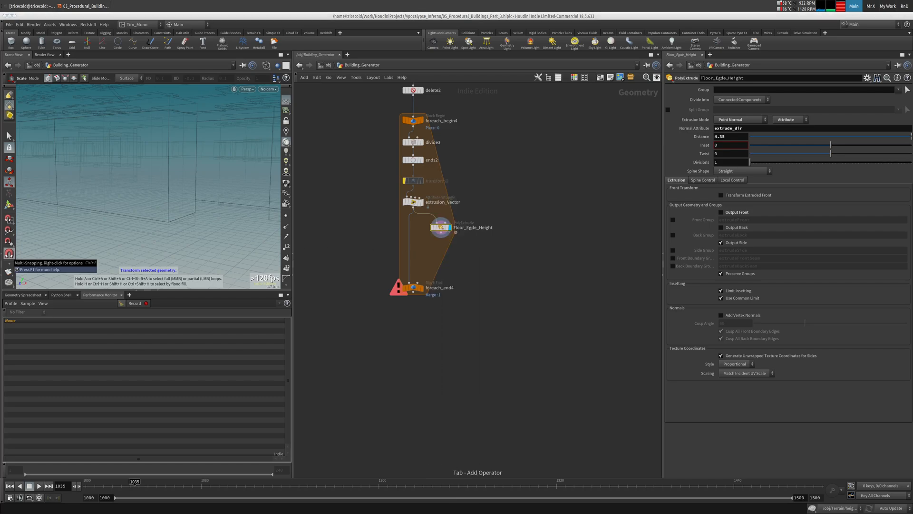
pyautogui.moveTo(440, 228); pyautogui.dragTo(486, 230)
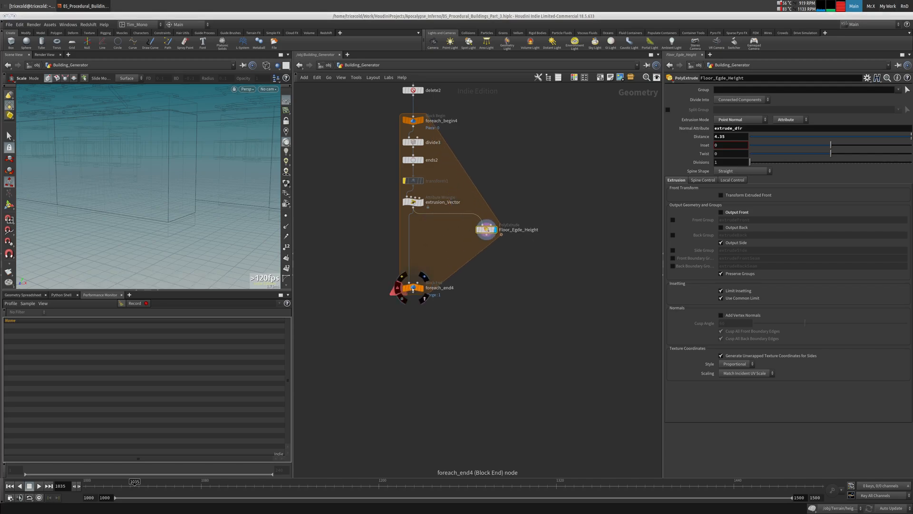
pyautogui.moveTo(413, 289); pyautogui.dragTo(413, 329)
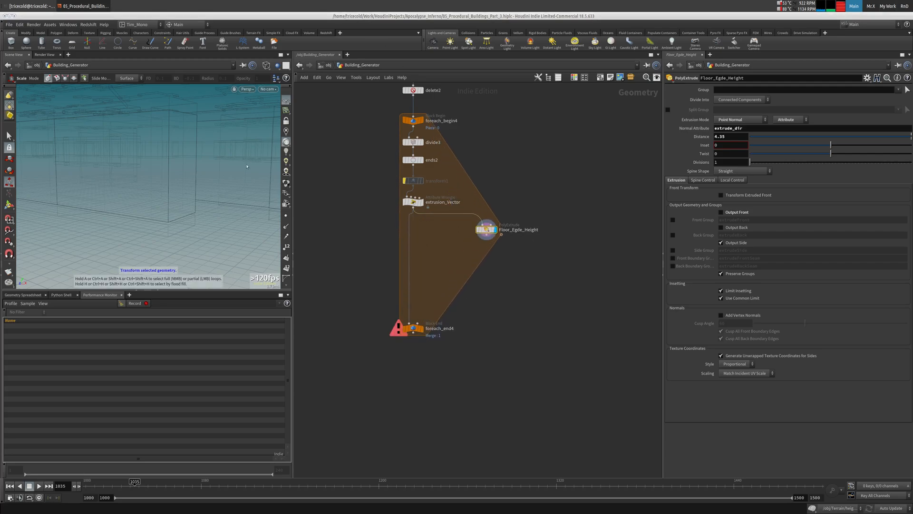
# Add a PolyExtrude node fed by Floor_Egde_Height inside the loop and name it EDGES.
pyautogui.press('Tab')
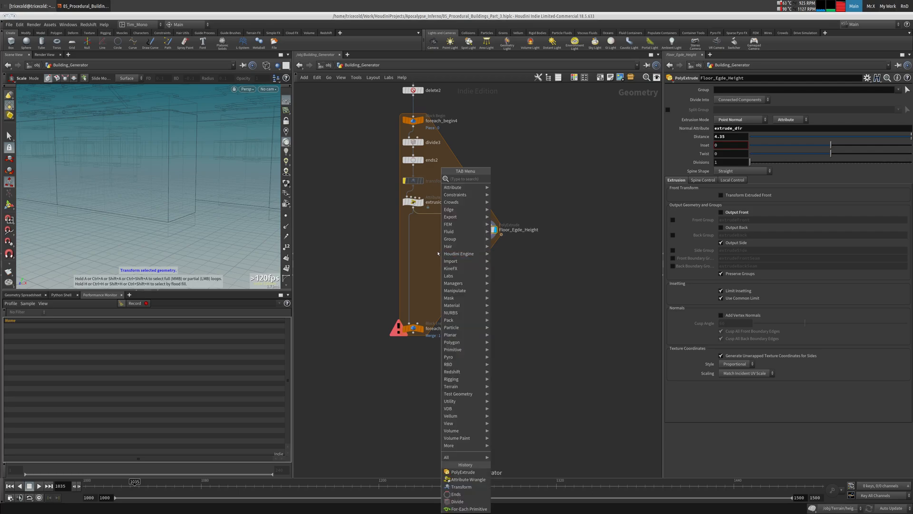
pyautogui.write('polyextr')
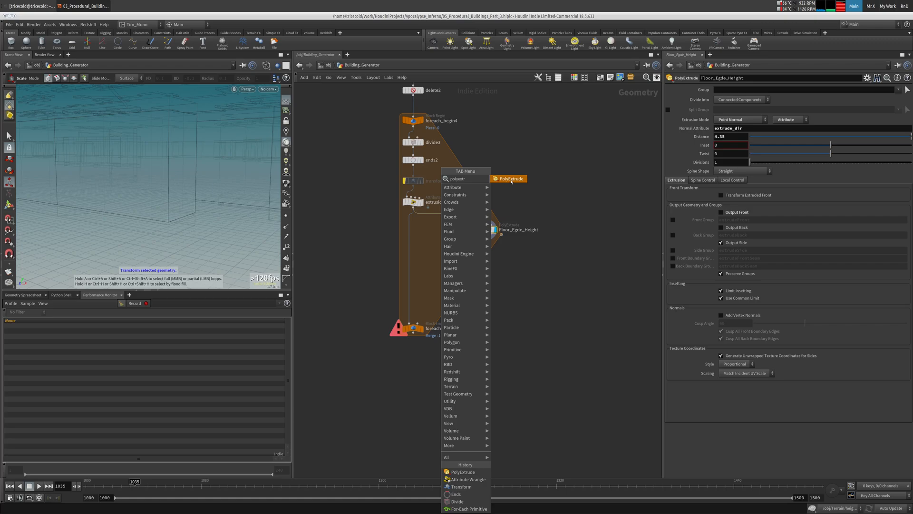
pyautogui.press('Return')
pyautogui.click(440, 261)
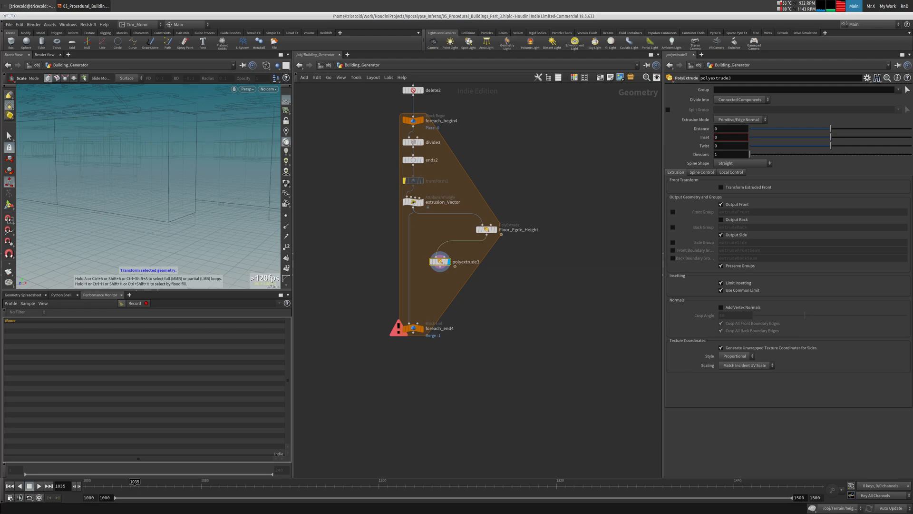
pyautogui.click(471, 262)
pyautogui.moveTo(480, 262); pyautogui.dragTo(332, 242)
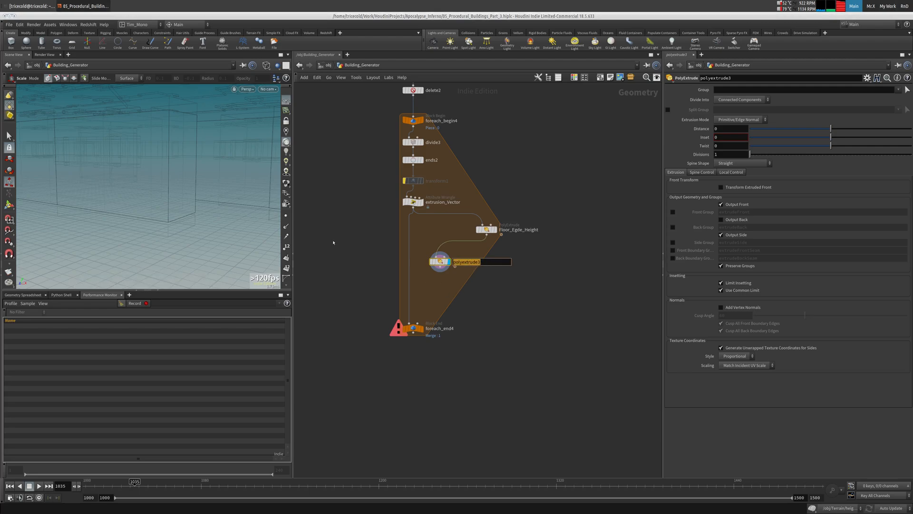
pyautogui.write('EDGES')
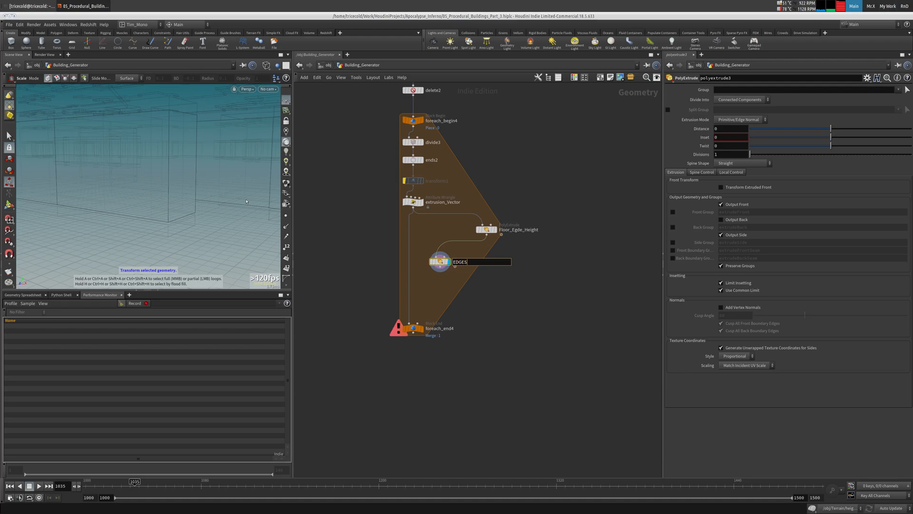
pyautogui.press('Return')
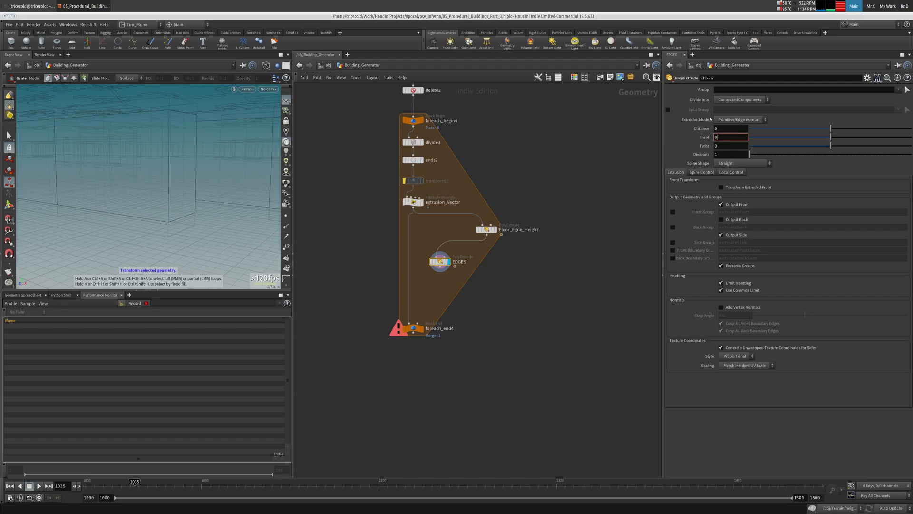
# Set the inset of EDGES to 0.725 and enable its front group output as extrudeFront.
pyautogui.write('25')
pyautogui.press('Return')
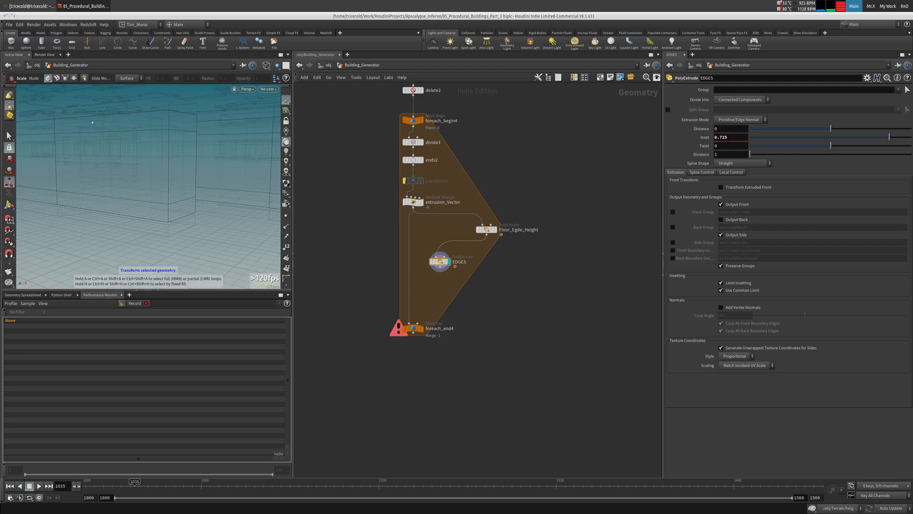
pyautogui.keyDown('alt'); pyautogui.moveTo(77, 220); pyautogui.dragTo(100, 222, button='middle'); pyautogui.keyUp('alt')
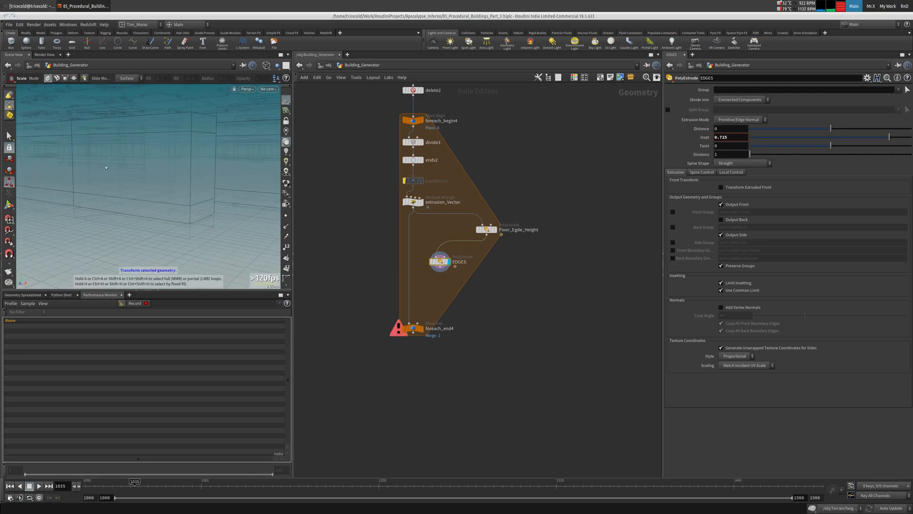
pyautogui.moveTo(889, 137); pyautogui.dragTo(851, 142)
pyautogui.hotkey('ctrl', 'z')
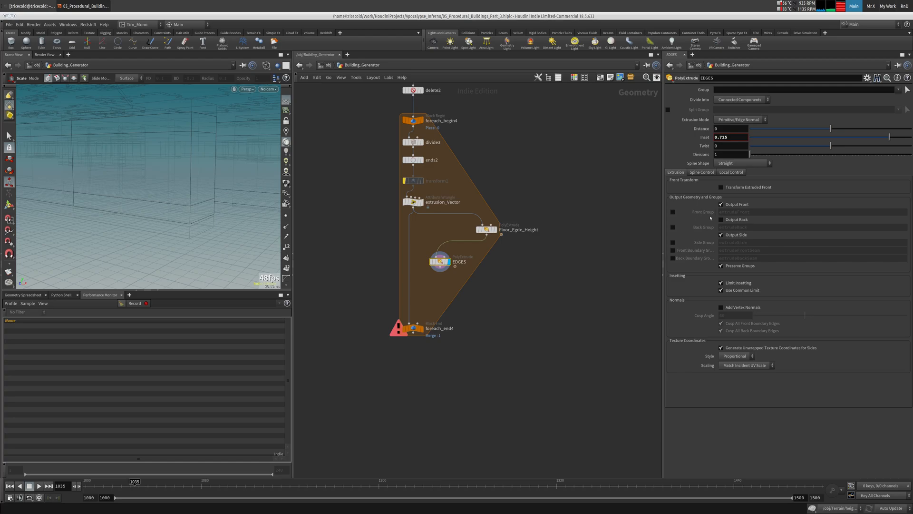
pyautogui.click(672, 212)
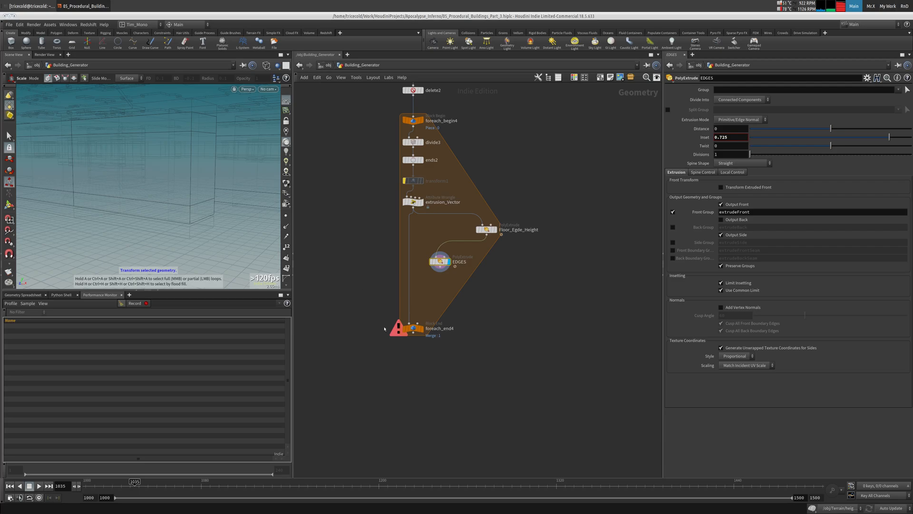
# Add a Blast node between EDGES and foreach_end4 inside the loop.
pyautogui.press('Tab')
pyautogui.write('bl')
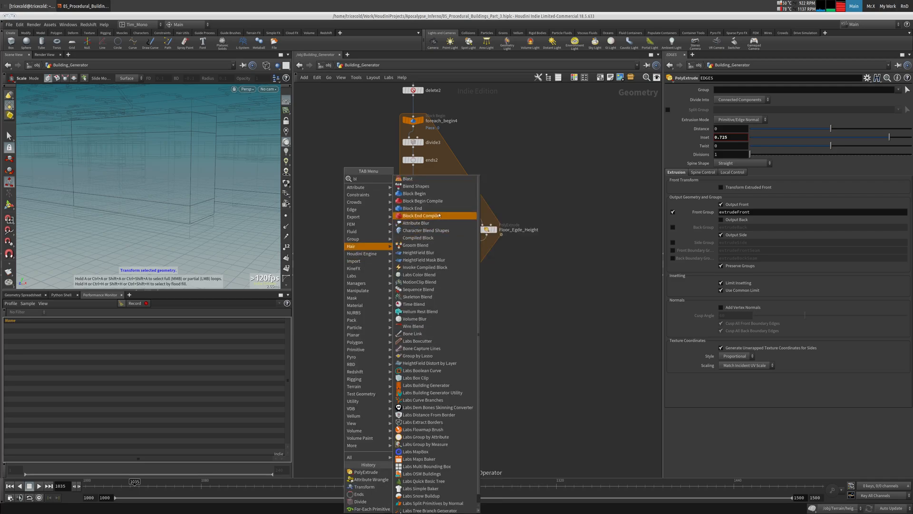
pyautogui.click(427, 179)
pyautogui.click(422, 282)
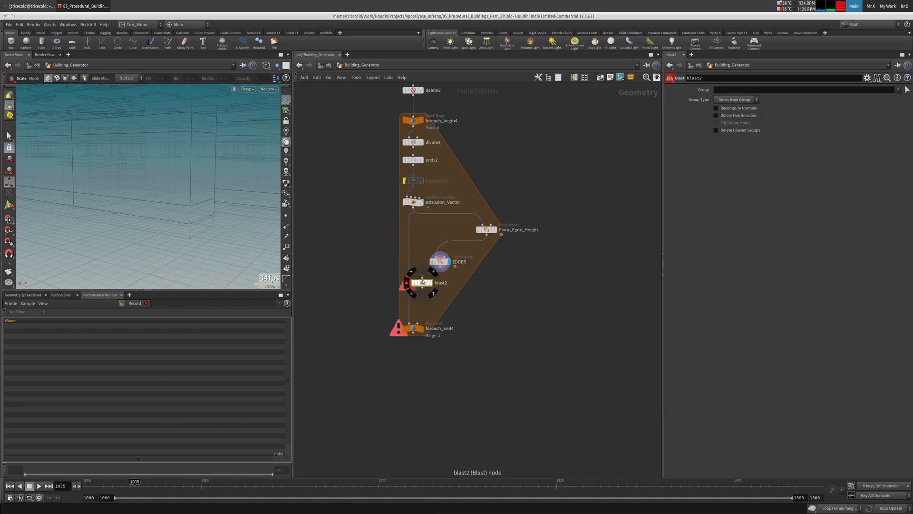
# Place blast2 below EDGES, display it, and make it keep only the extrudeFront group by deleting the non-selected geometry.
pyautogui.moveTo(421, 282); pyautogui.dragTo(413, 283)
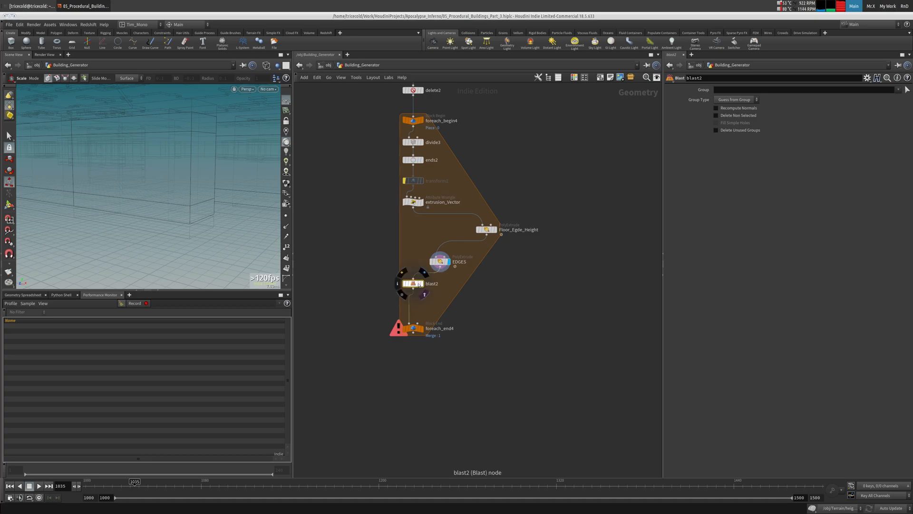
pyautogui.click(422, 284)
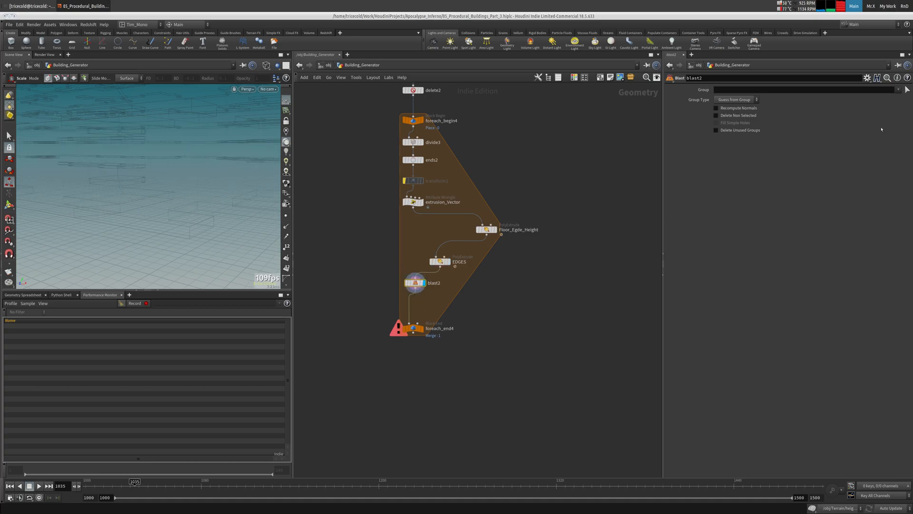
pyautogui.click(899, 90)
pyautogui.click(884, 95)
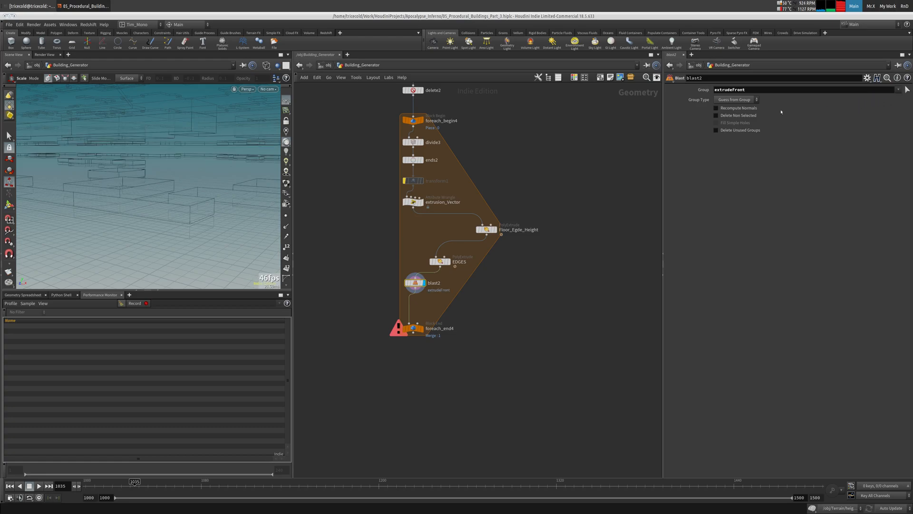
pyautogui.click(752, 116)
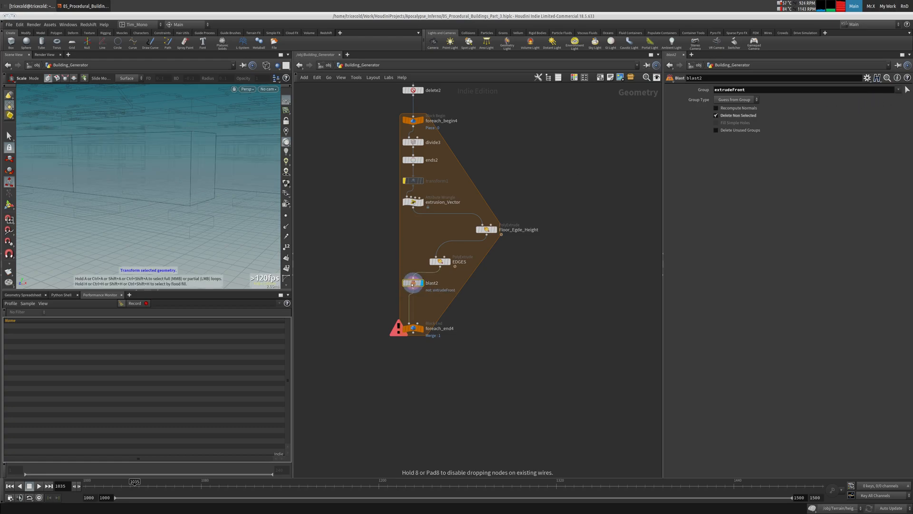
# Rename the blast2 node to Keep_Glass.
pyautogui.doubleClick(413, 284)
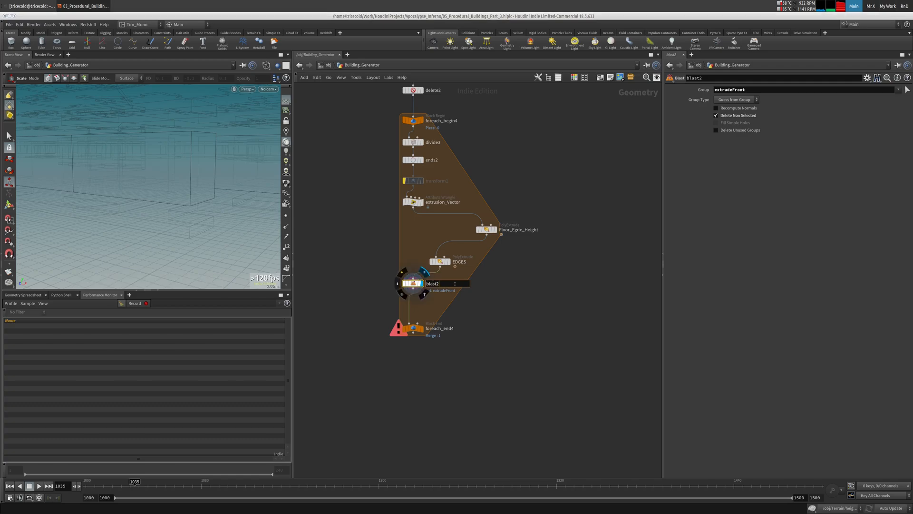
pyautogui.write('Keep')
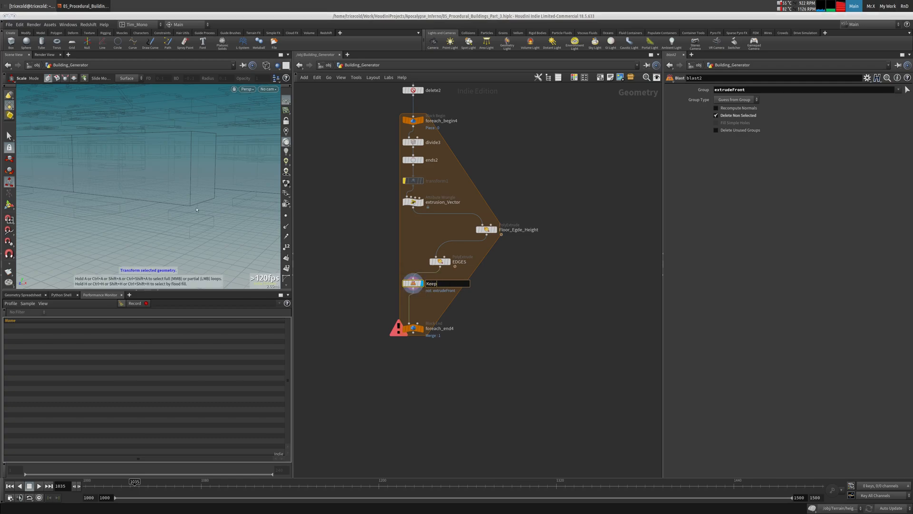
pyautogui.write('_Glass')
pyautogui.press('Return')
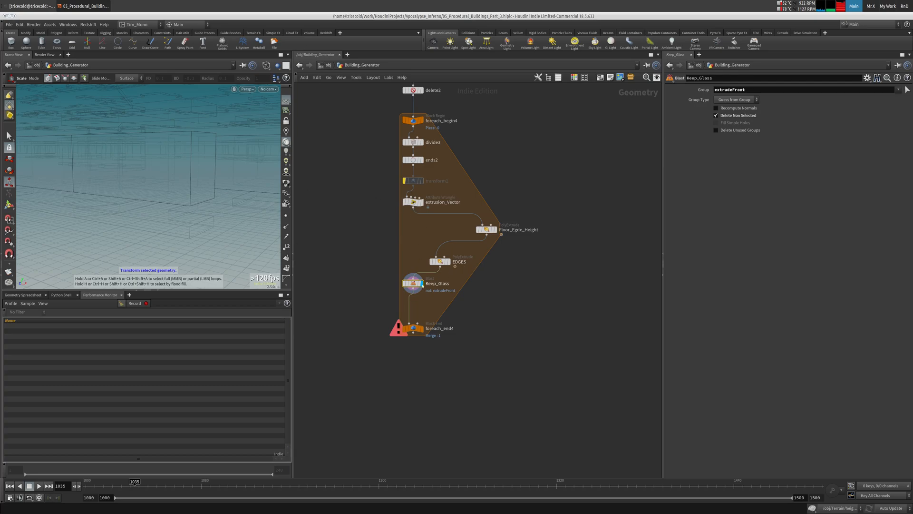
# Duplicate Keep_Glass as a second branch from EDGES and make the copy delete extrudeFront by disabling Delete Non Selected.
pyautogui.hotkey('ctrl', 'c')
pyautogui.hotkey('ctrl', 'v')
pyautogui.moveTo(458, 293); pyautogui.dragTo(463, 301)
pyautogui.click(751, 116)
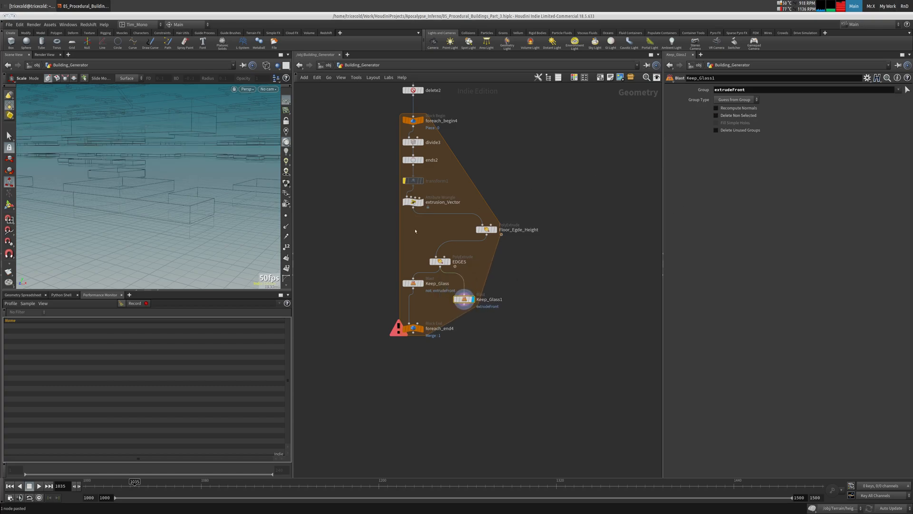
# Rename the copied Blast node to Keep_Outer_Wall.
pyautogui.doubleClick(494, 300)
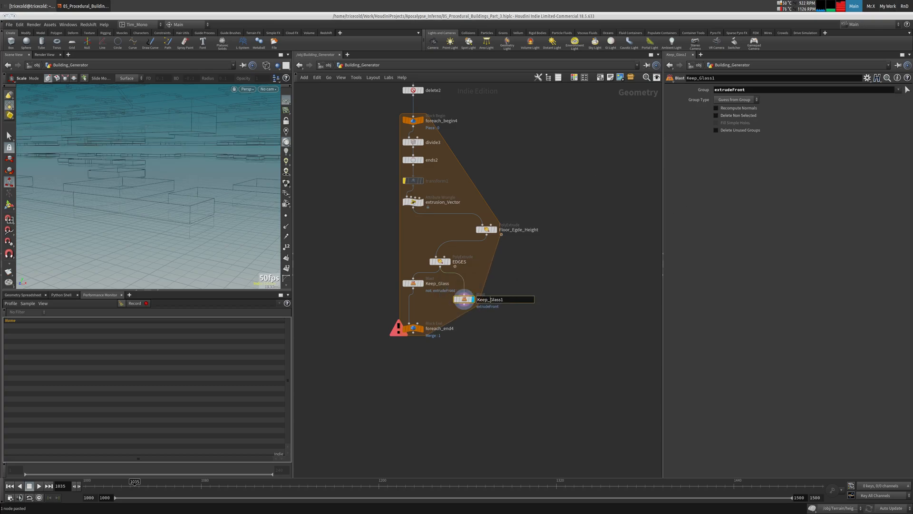
pyautogui.moveTo(490, 299); pyautogui.dragTo(513, 301)
pyautogui.click(506, 300)
pyautogui.moveTo(490, 299); pyautogui.dragTo(512, 300)
pyautogui.write('Wall')
pyautogui.press('BackSpace')
pyautogui.press('BackSpace')
pyautogui.write('Outer_Wall')
pyautogui.press('Return')
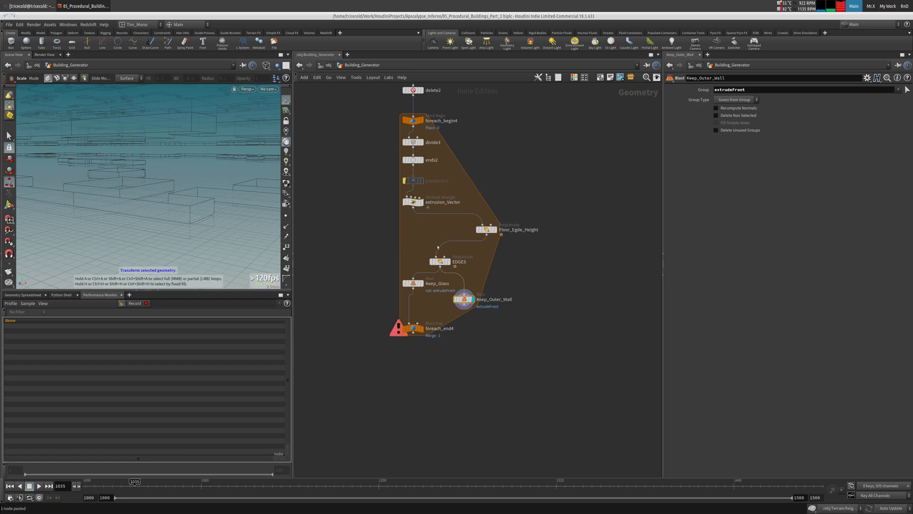
# Add a PolyWire node beside EDGES, feed it from Floor_Egde_Height and display its wire frames.
pyautogui.press('Tab')
pyautogui.write('pol')
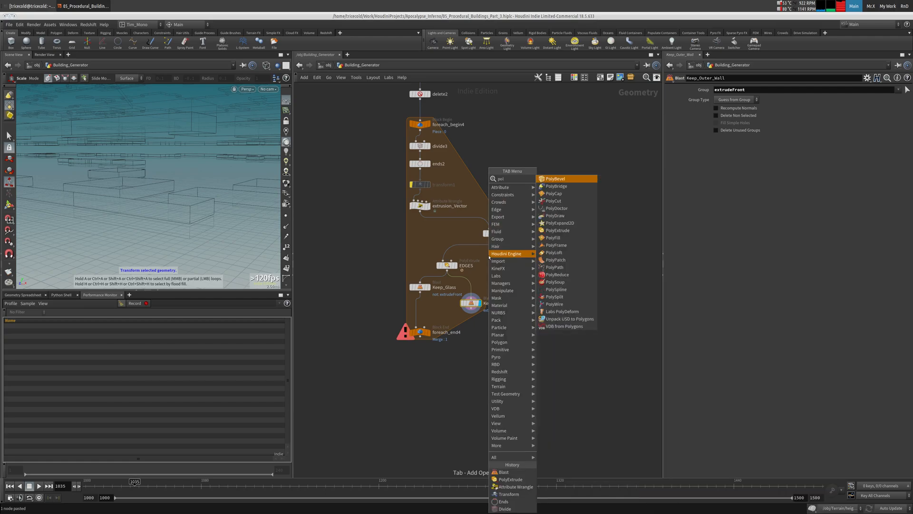
pyautogui.write('ywir')
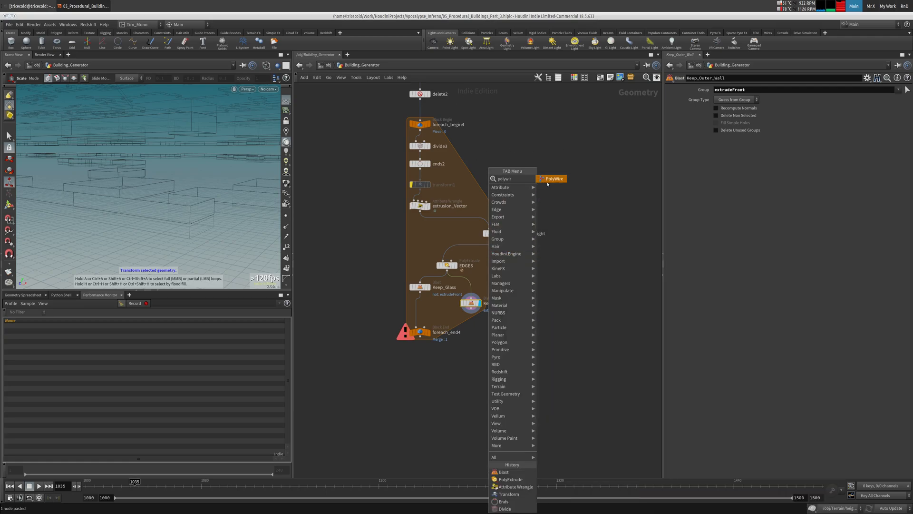
pyautogui.click(548, 182)
pyautogui.click(523, 267)
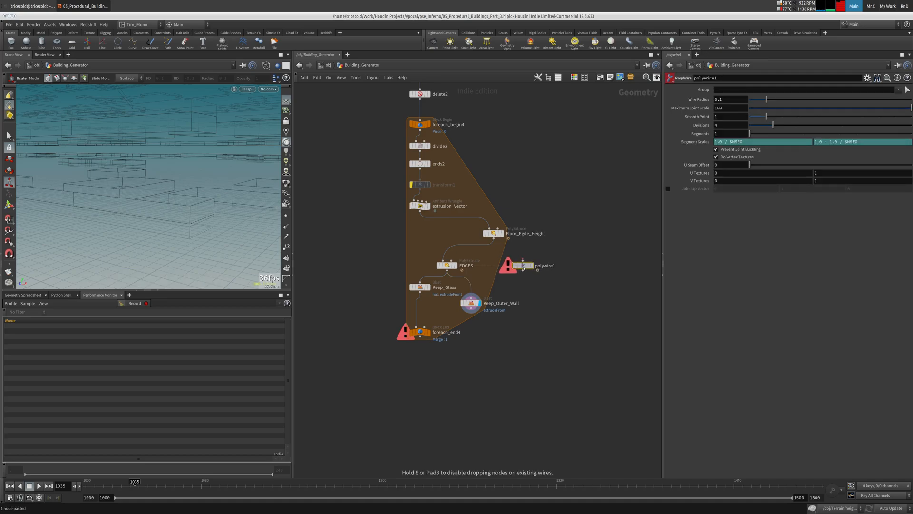
pyautogui.moveTo(523, 267); pyautogui.dragTo(527, 267)
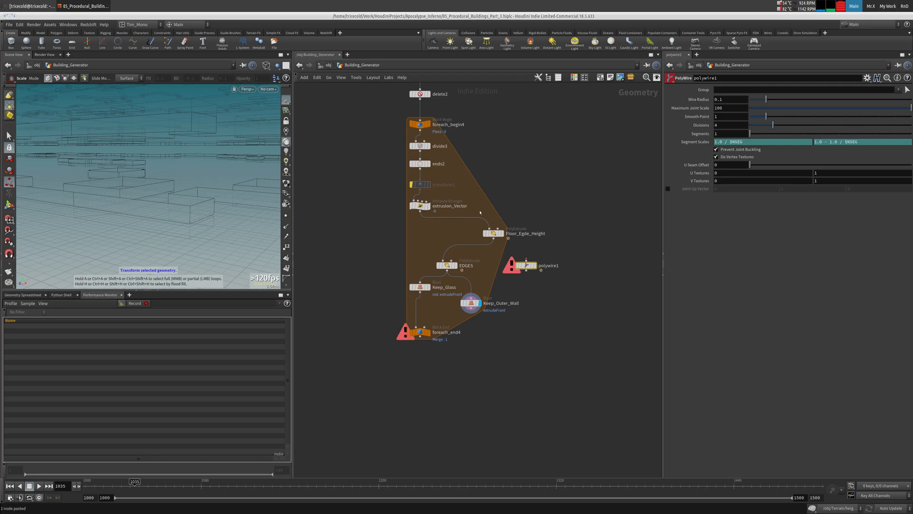
pyautogui.moveTo(495, 239); pyautogui.dragTo(526, 271)
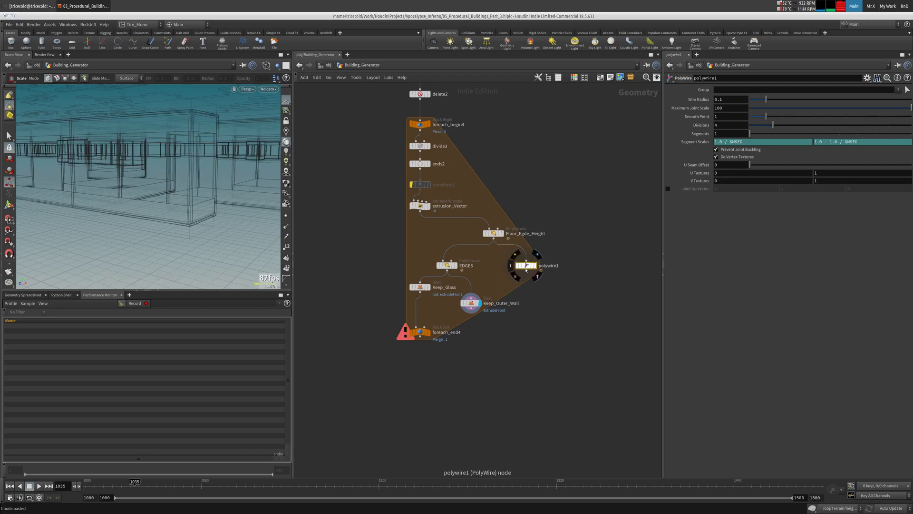
pyautogui.click(534, 266)
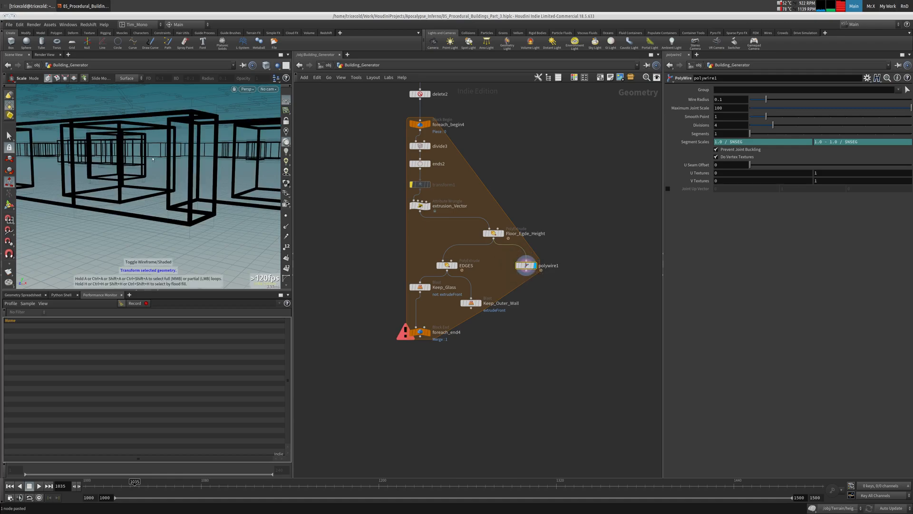
pyautogui.keyDown('alt'); pyautogui.moveTo(152, 159); pyautogui.dragTo(156, 181); pyautogui.keyUp('alt')
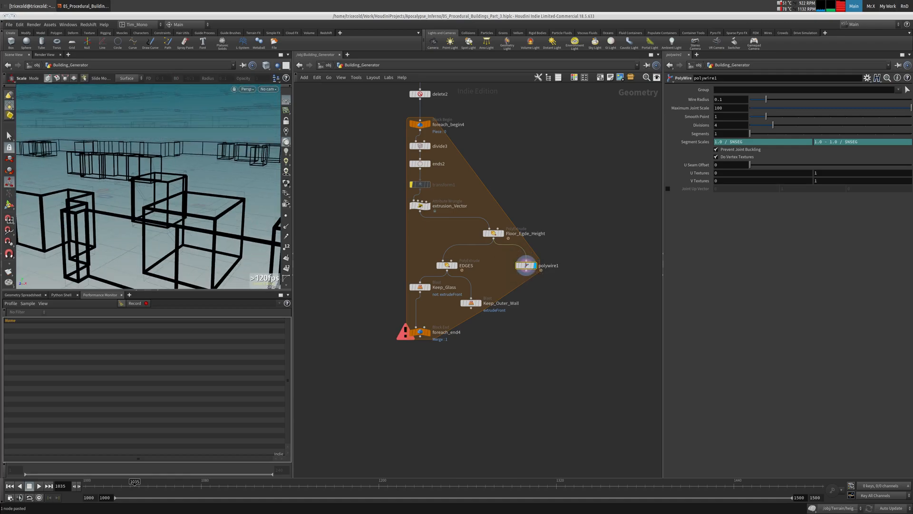
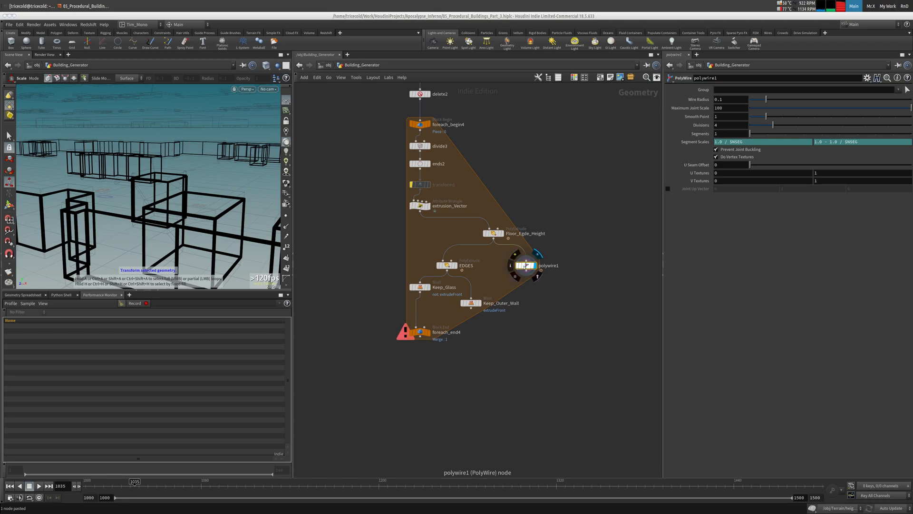
pyautogui.middleClick(527, 265)
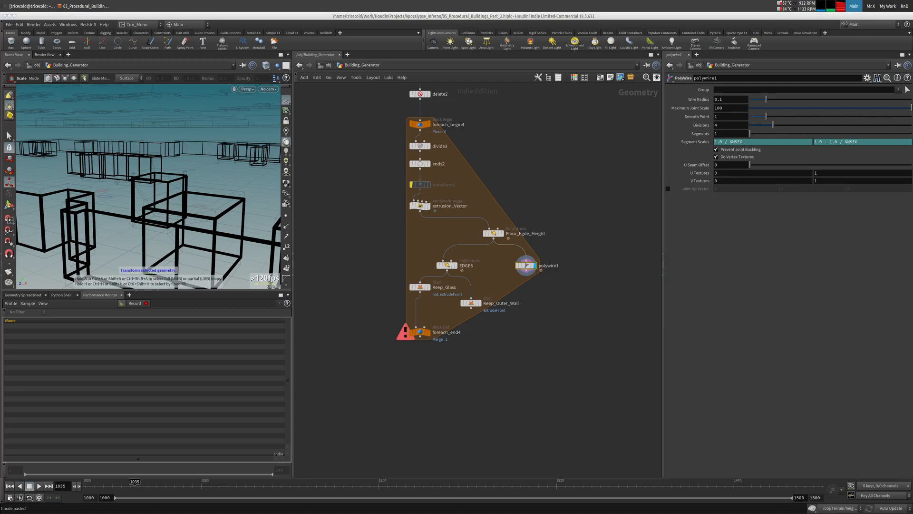
# Add a displayed Attribute Create node below polywire1 and name it id_frame_Glass.
pyautogui.scroll(4, 523, 217)
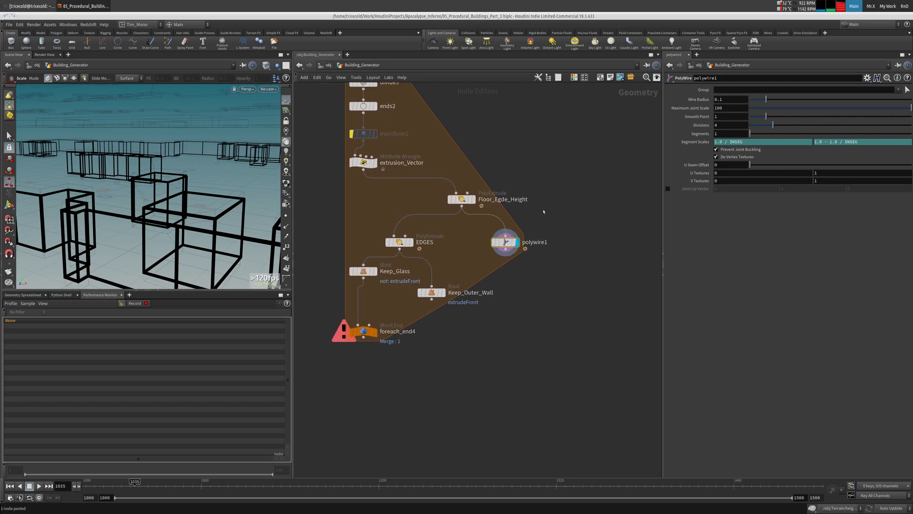
pyautogui.press('Tab')
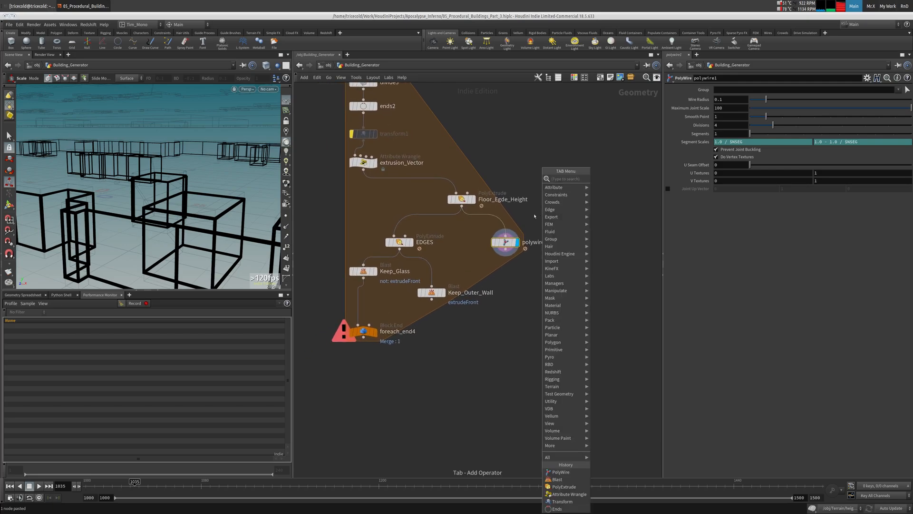
pyautogui.write('attrcre')
pyautogui.click(620, 181)
pyautogui.click(517, 273)
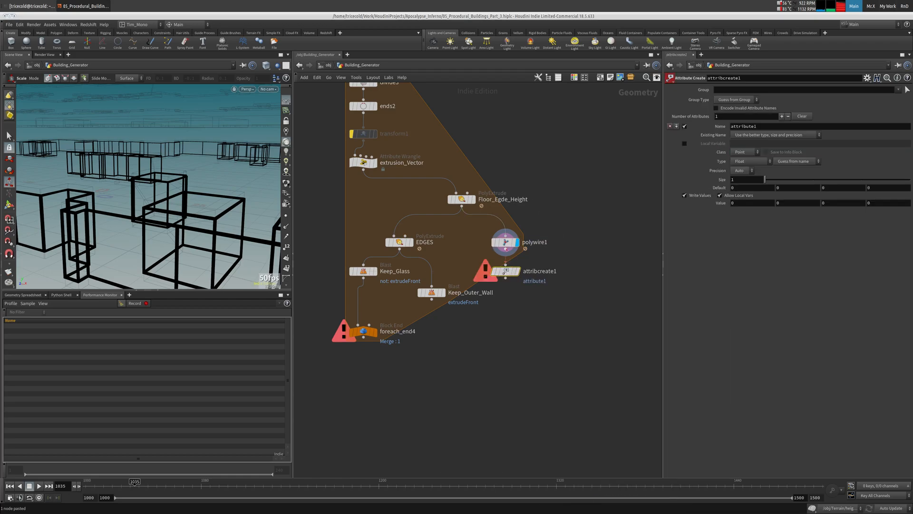
pyautogui.click(517, 273)
pyautogui.moveTo(748, 78); pyautogui.dragTo(623, 75)
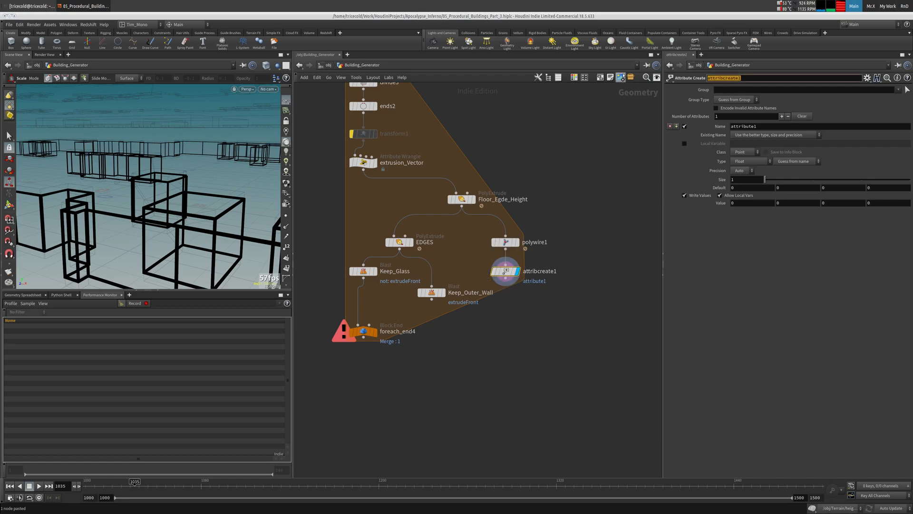
pyautogui.write('i')
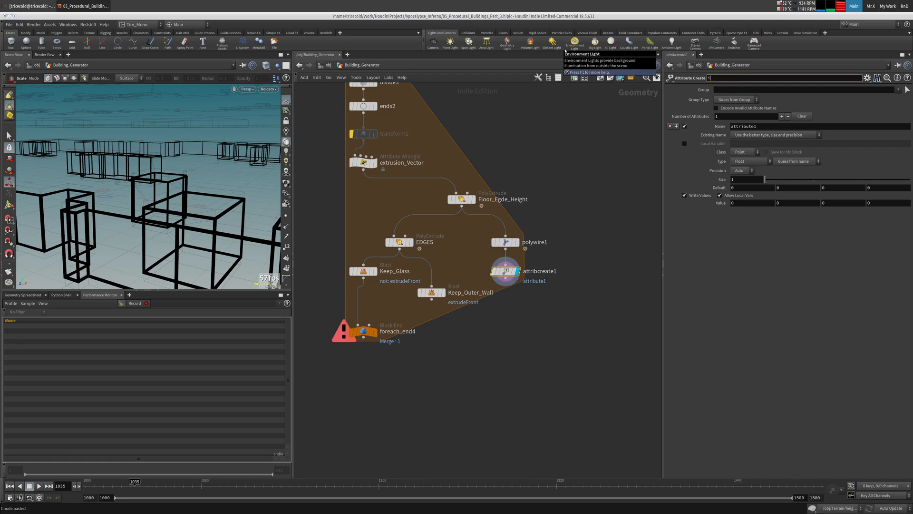
pyautogui.write('d_frame_Glass')
pyautogui.press('Return')
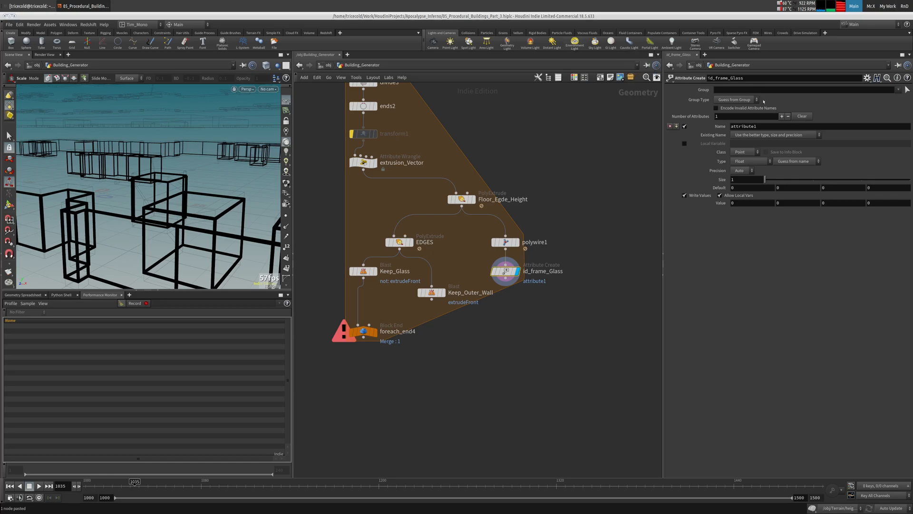
# Define the attribute of id_frame_Glass as material, with Primitive class, String type and the value id_frame.
pyautogui.doubleClick(766, 78)
pyautogui.doubleClick(745, 126)
pyautogui.write('material')
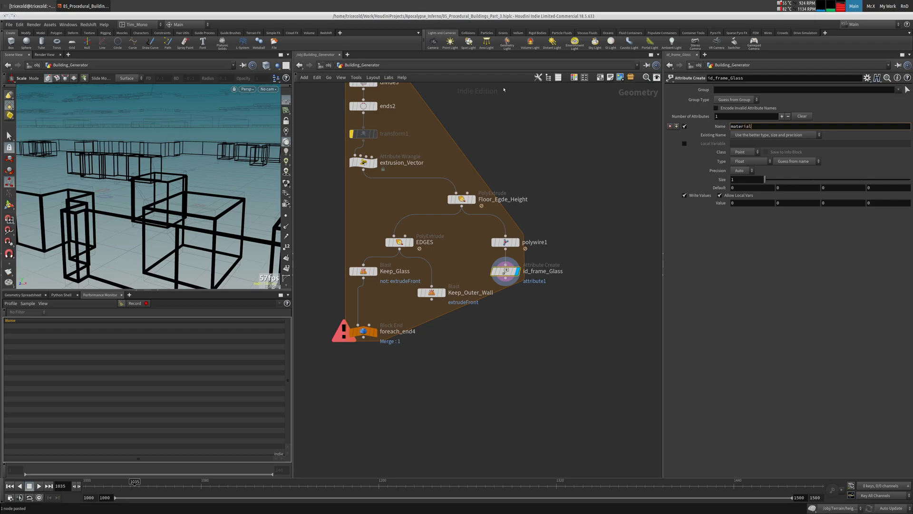
pyautogui.press('Return')
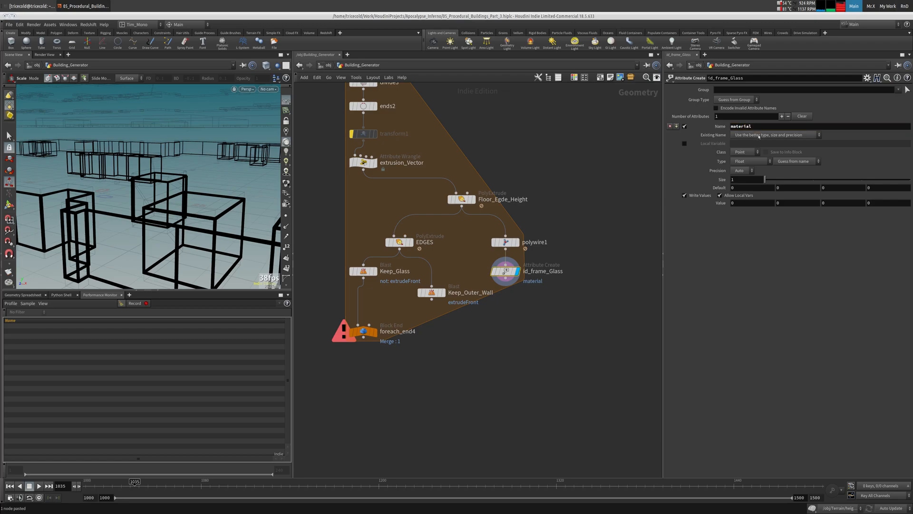
pyautogui.click(753, 153)
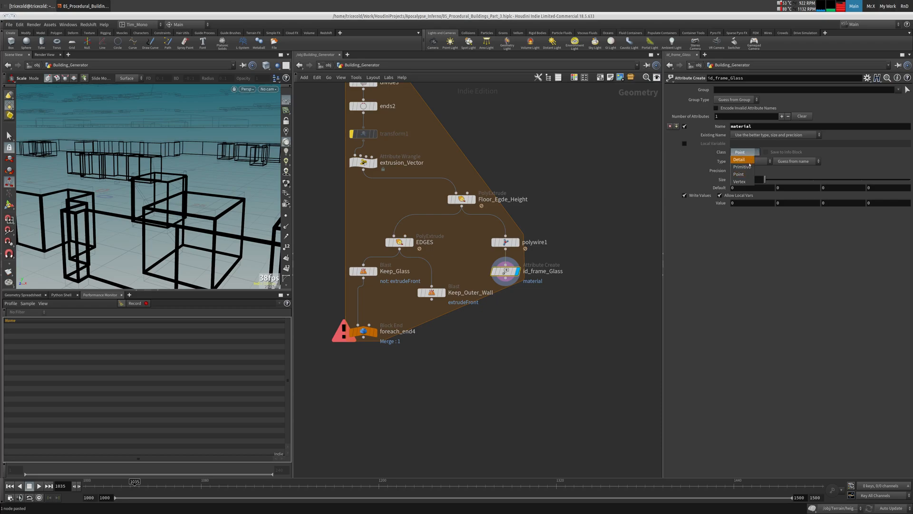
pyautogui.click(744, 159)
pyautogui.click(750, 161)
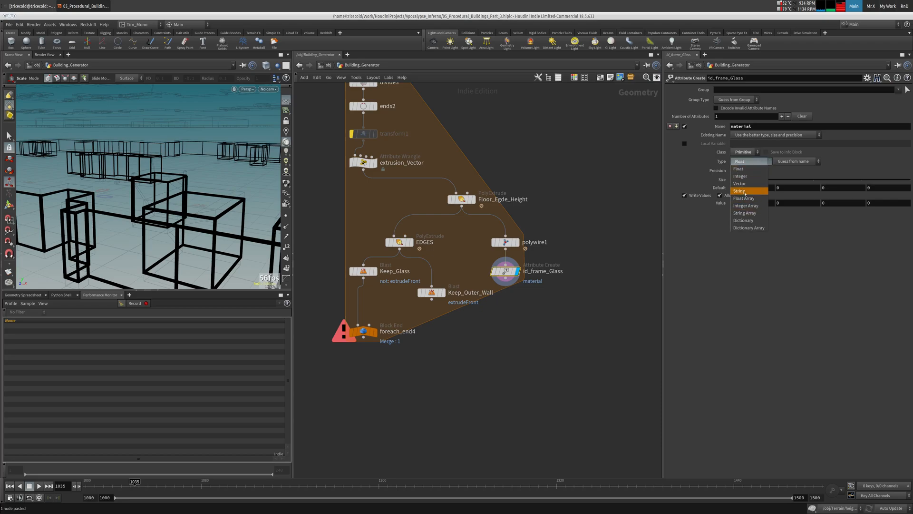
pyautogui.click(746, 191)
pyautogui.click(756, 178)
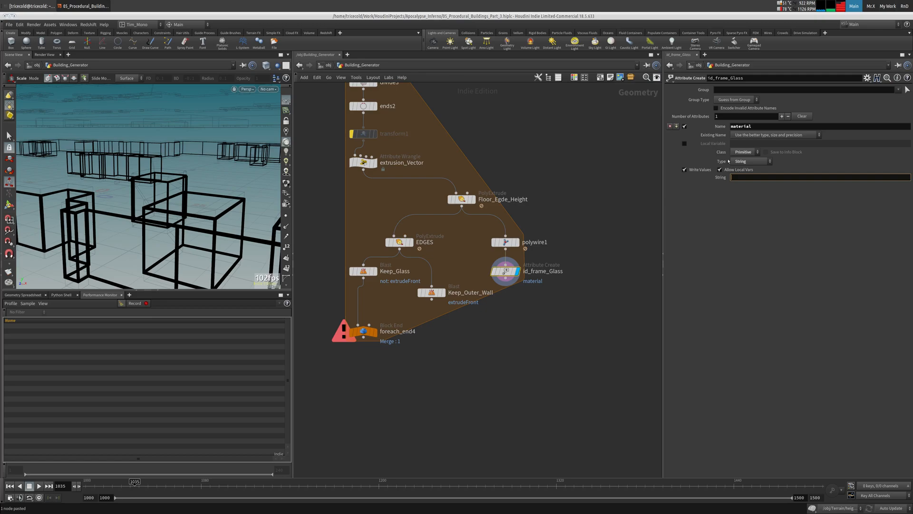
pyautogui.write('id_frame')
pyautogui.press('Return')
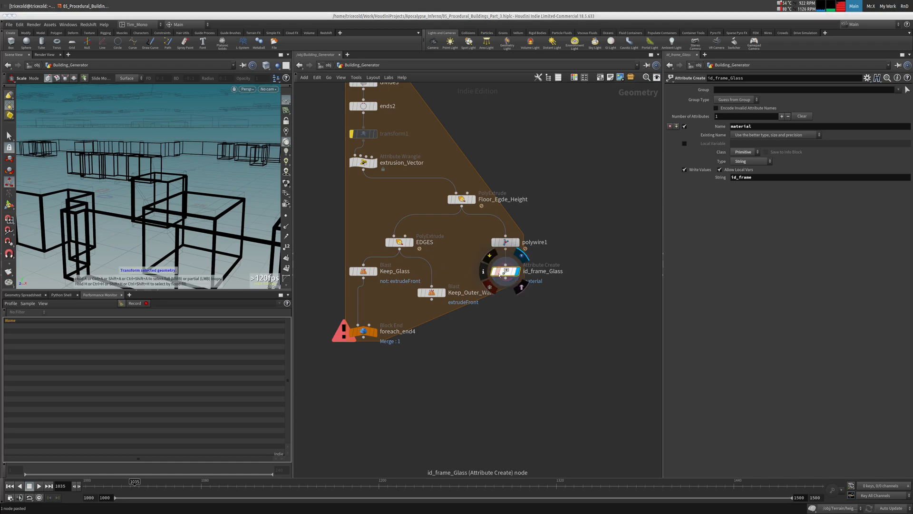
# Lower id_frame_Glass and template it, and display Keep_Outer_Wall to inspect the wall strips against the frames.
pyautogui.moveTo(506, 271); pyautogui.dragTo(505, 293)
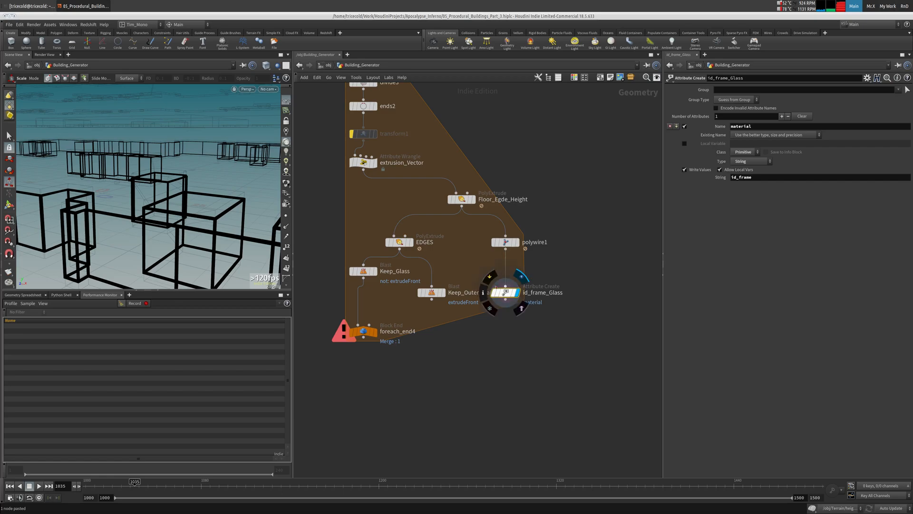
pyautogui.click(516, 292)
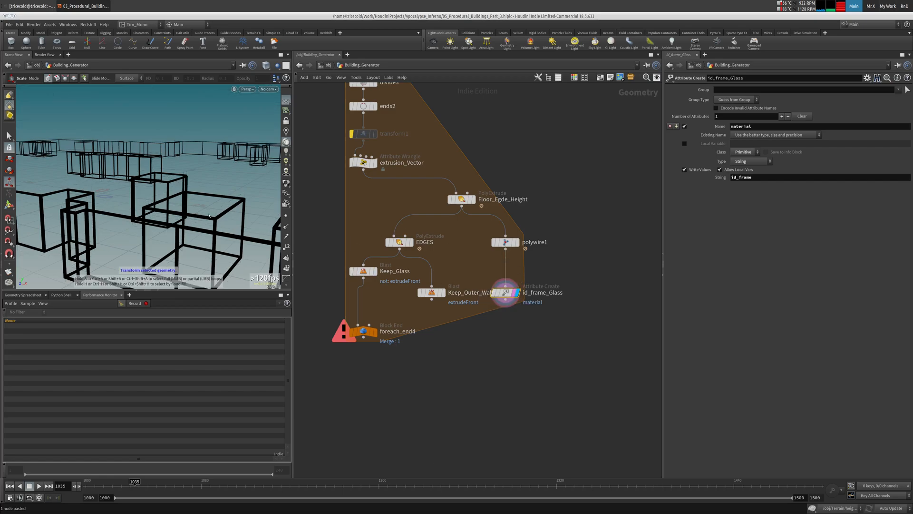
pyautogui.click(443, 292)
pyautogui.click(432, 292)
pyautogui.keyDown('alt'); pyautogui.moveTo(175, 190); pyautogui.dragTo(135, 222); pyautogui.keyUp('alt')
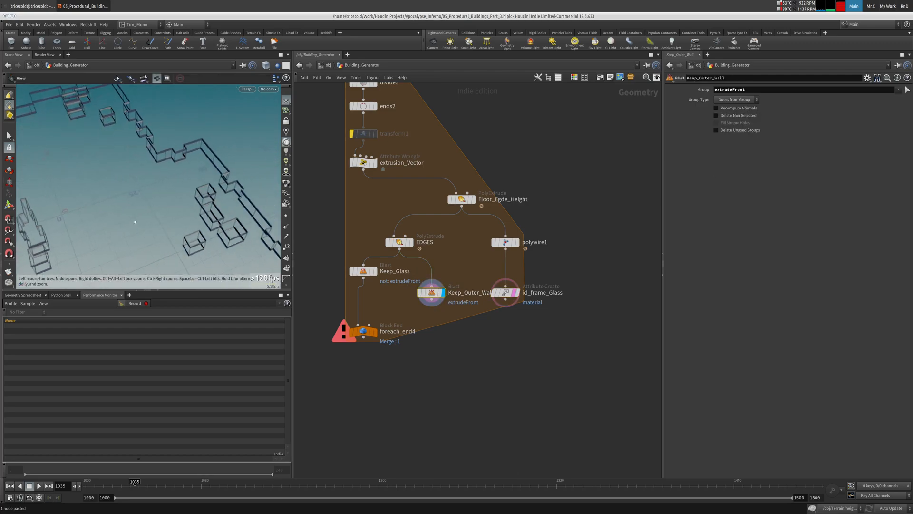
pyautogui.keyDown('alt'); pyautogui.moveTo(135, 222); pyautogui.dragTo(85, 233, button='right'); pyautogui.keyUp('alt')
pyautogui.keyDown('alt'); pyautogui.moveTo(86, 233); pyautogui.dragTo(198, 110, button='middle'); pyautogui.keyUp('alt')
pyautogui.keyDown('alt'); pyautogui.moveTo(197, 110); pyautogui.dragTo(113, 177, button='right'); pyautogui.keyUp('alt')
pyautogui.keyDown('alt'); pyautogui.moveTo(112, 177); pyautogui.dragTo(144, 157, button='middle'); pyautogui.keyUp('alt')
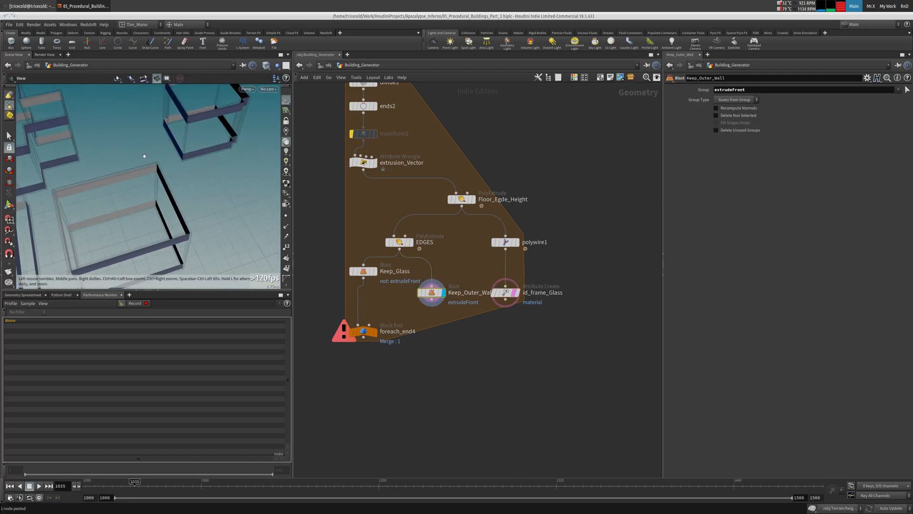
# Add a displayed PolyExtrude node below Keep_Outer_Wall, fed by its output.
pyautogui.keyDown('alt'); pyautogui.moveTo(144, 156); pyautogui.dragTo(184, 124); pyautogui.keyUp('alt')
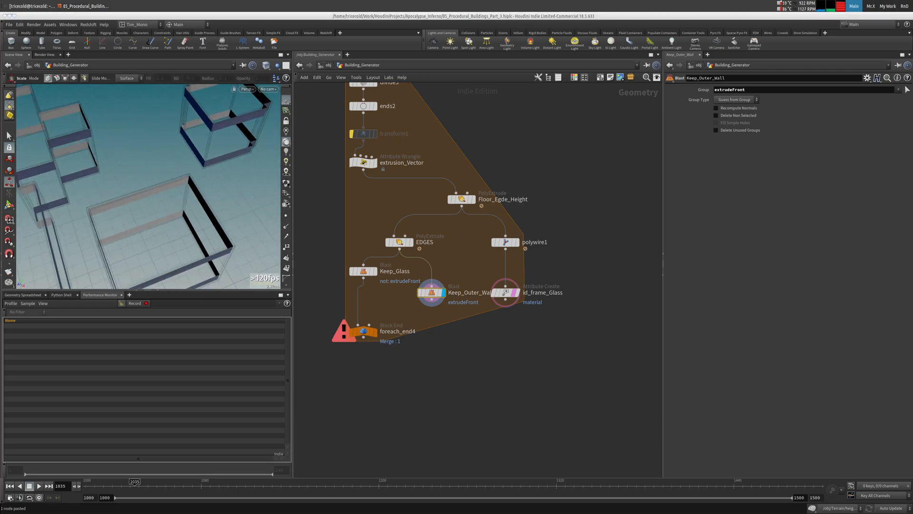
pyautogui.moveTo(419, 310); pyautogui.dragTo(409, 272, button='middle')
pyautogui.press('Tab')
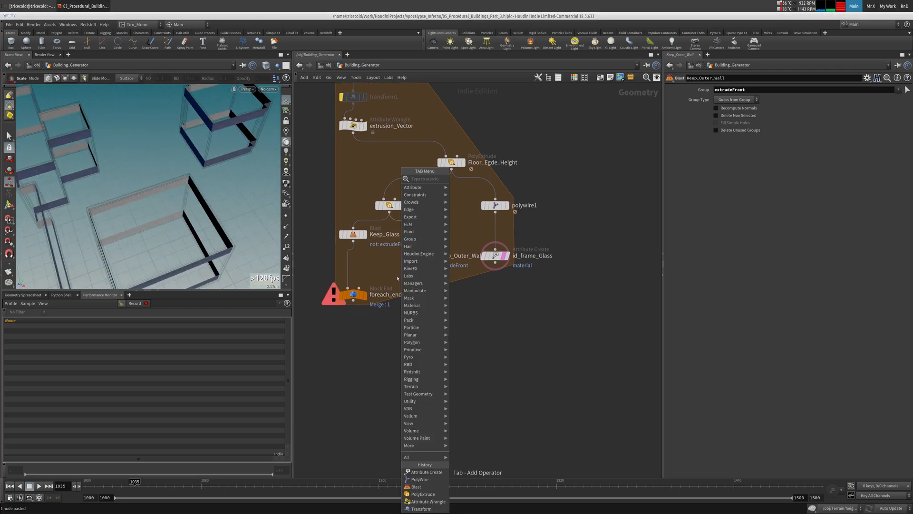
pyautogui.write('poly')
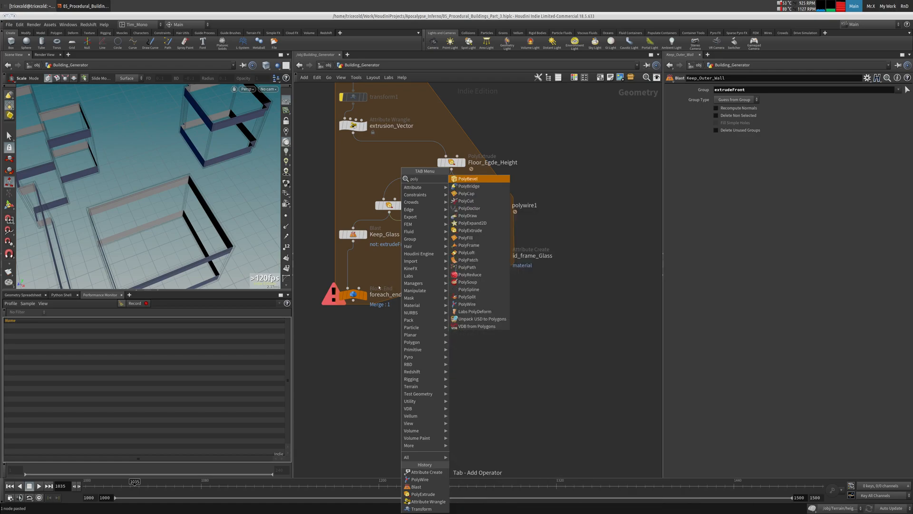
pyautogui.write('ext')
pyautogui.click(473, 181)
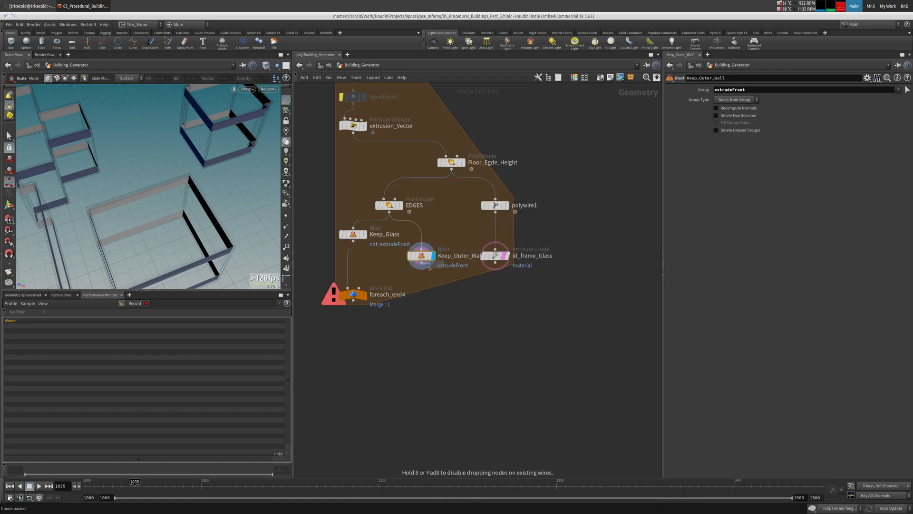
pyautogui.click(421, 283)
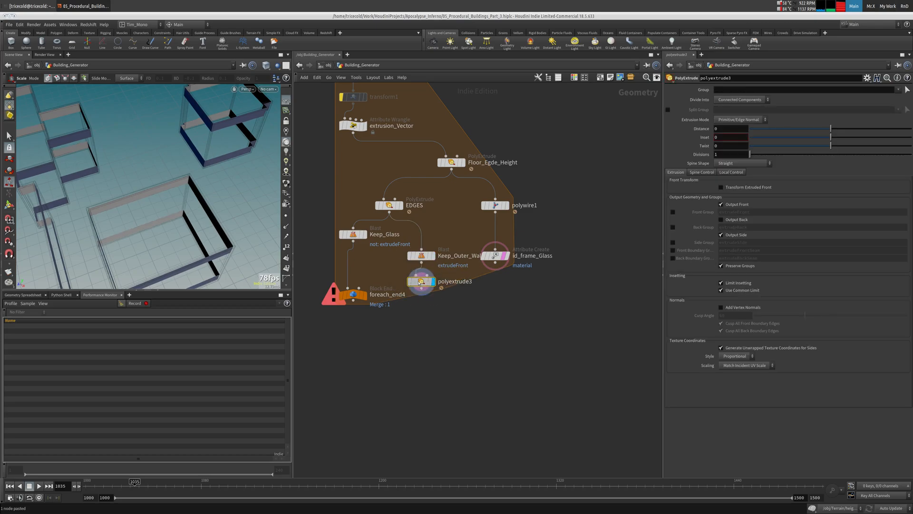
# Set the distance of polyextrude3 to 0.3 and enable Output Back to close the wall strips.
pyautogui.write('.3')
pyautogui.press('Return')
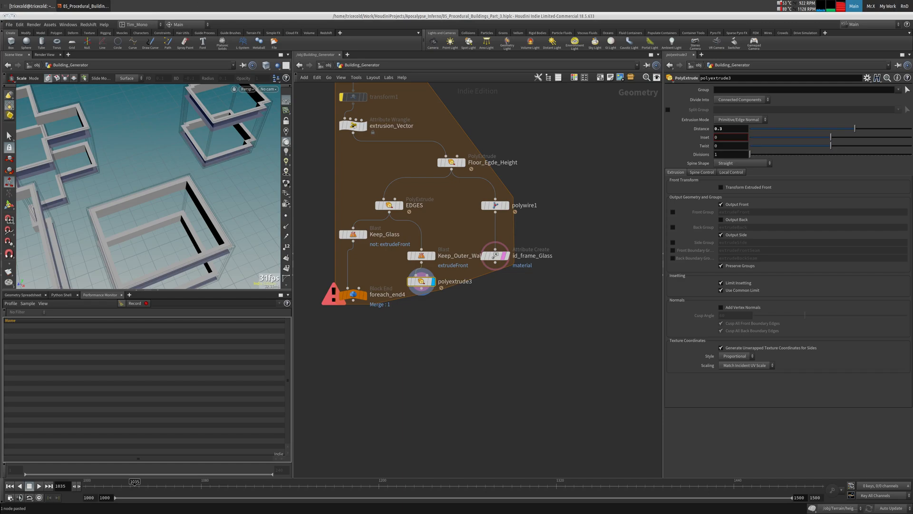
pyautogui.click(721, 220)
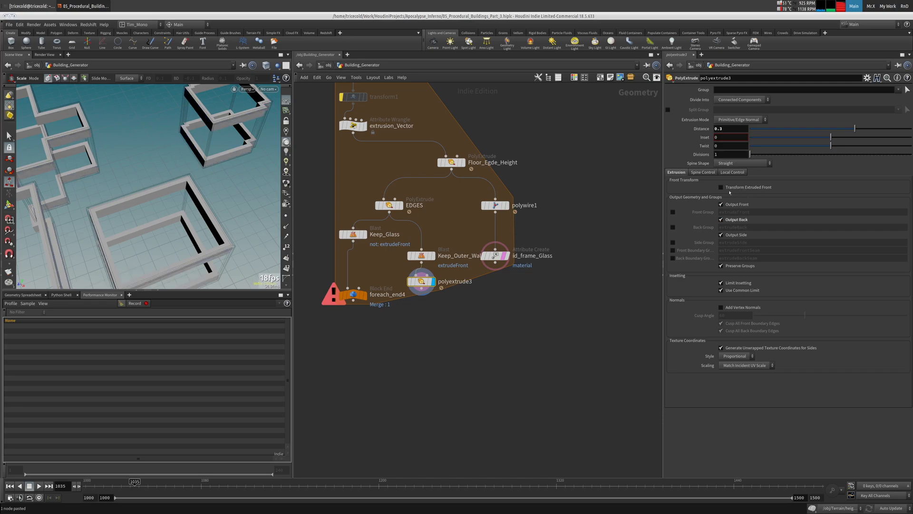
pyautogui.keyDown('alt'); pyautogui.moveTo(155, 205); pyautogui.dragTo(165, 171); pyautogui.keyUp('alt')
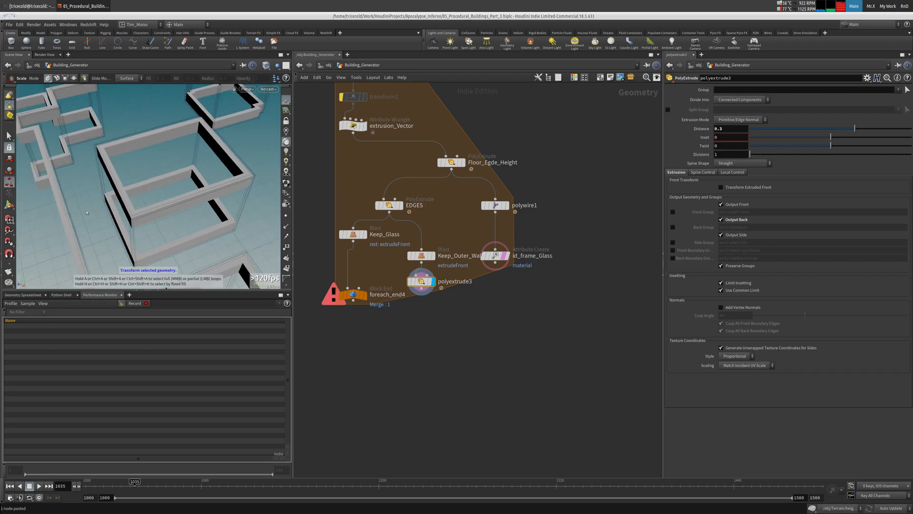
# Toggle Output Back, Output Side and Output Front of polyextrude3 off and on to compare their effect on the walls.
pyautogui.click(730, 219)
pyautogui.click(730, 219)
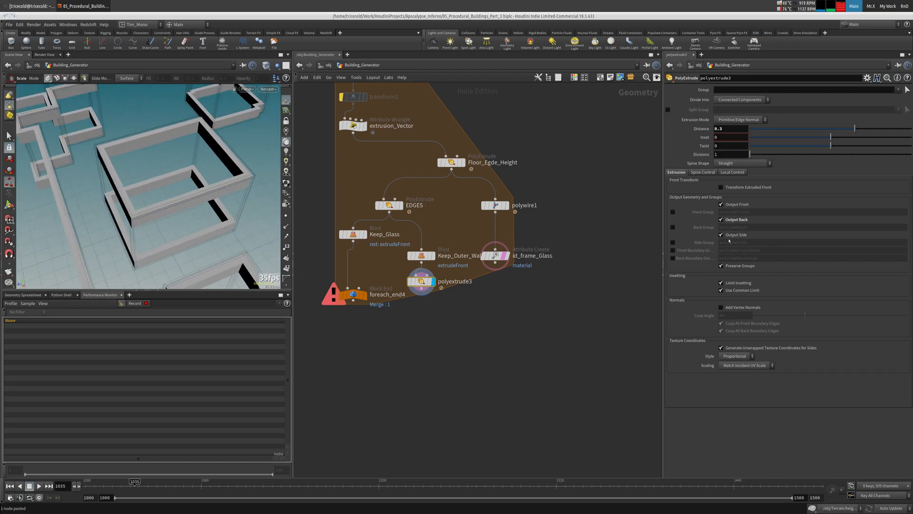
pyautogui.click(732, 236)
pyautogui.click(732, 237)
pyautogui.click(732, 236)
pyautogui.click(732, 237)
pyautogui.click(734, 220)
pyautogui.click(734, 220)
pyautogui.click(734, 220)
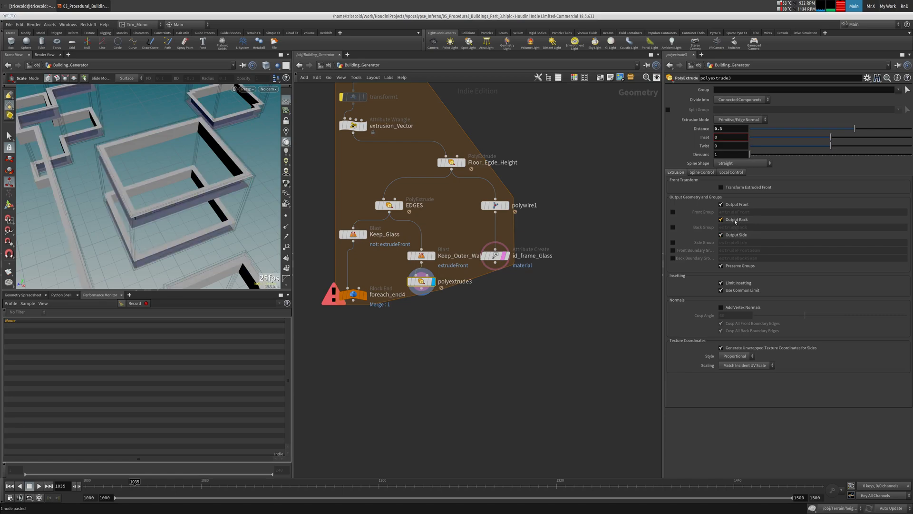
pyautogui.click(734, 221)
pyautogui.click(739, 205)
pyautogui.click(739, 205)
pyautogui.click(739, 205)
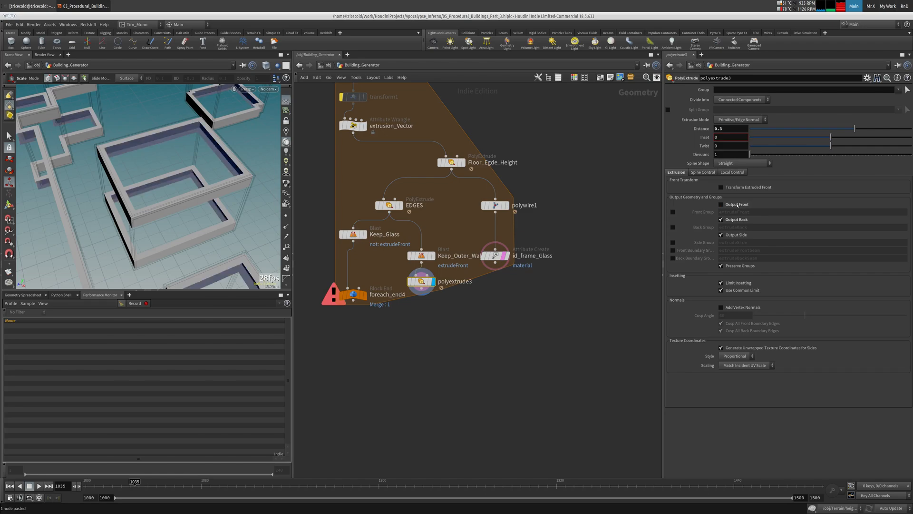
pyautogui.click(737, 206)
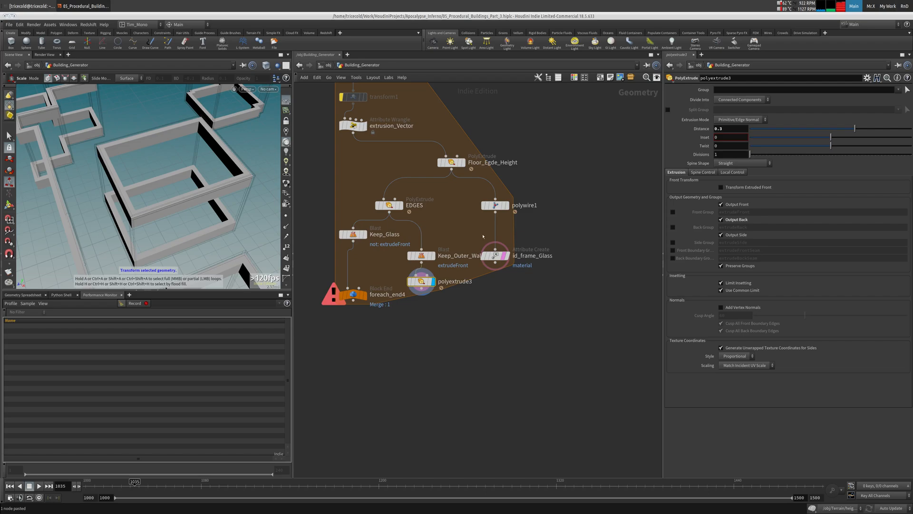
# Duplicate id_frame_Glass and place the displayed copy below polyextrude3, fed by its output.
pyautogui.click(500, 257)
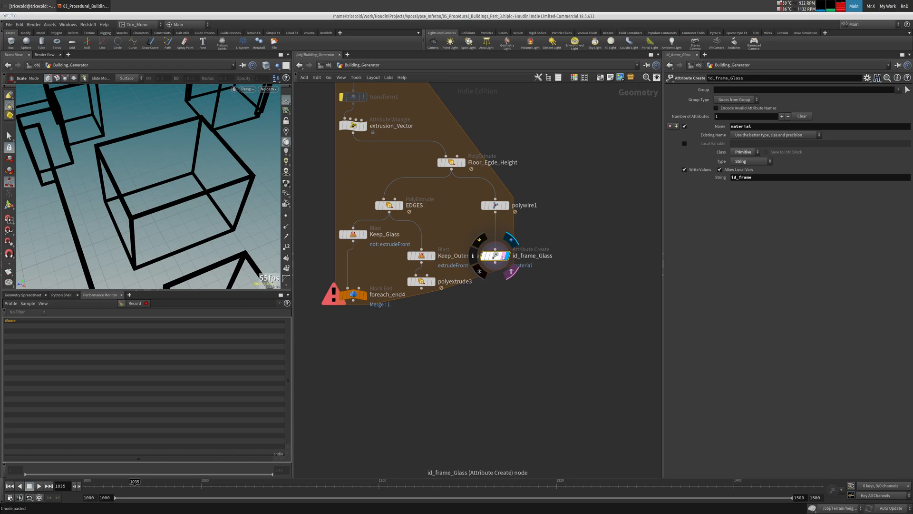
pyautogui.hotkey('ctrl', 'v')
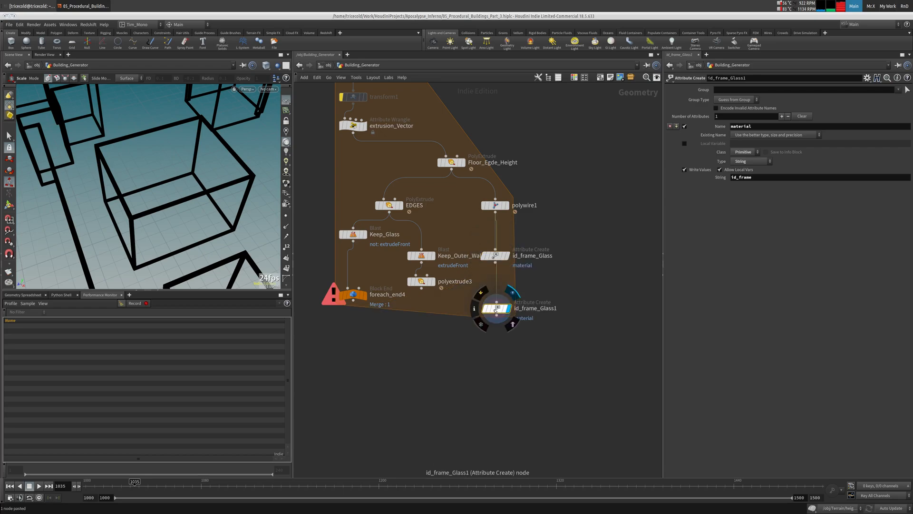
pyautogui.moveTo(421, 287); pyautogui.dragTo(417, 306)
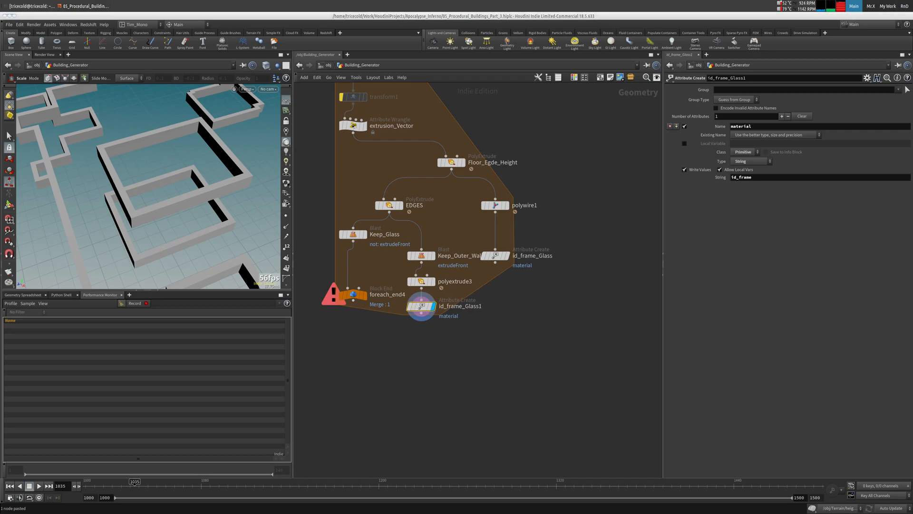
pyautogui.moveTo(479, 243); pyautogui.dragTo(516, 269)
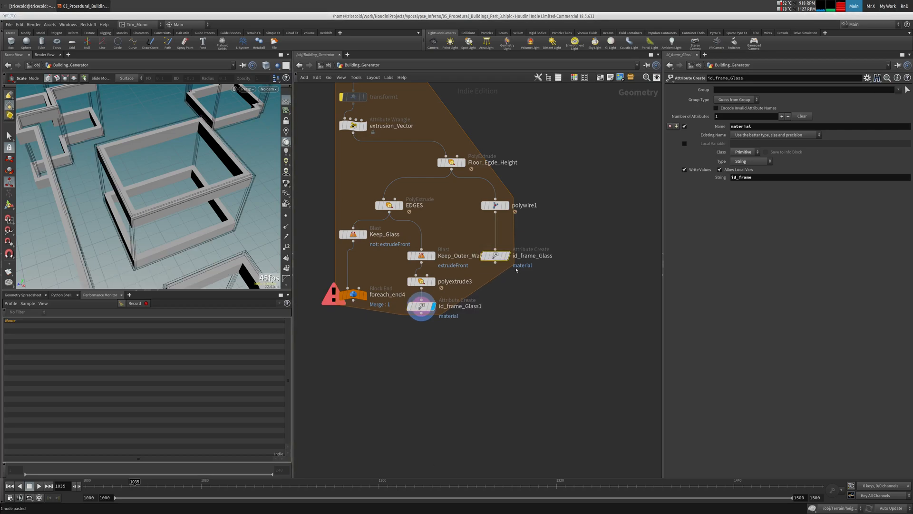
pyautogui.click(508, 257)
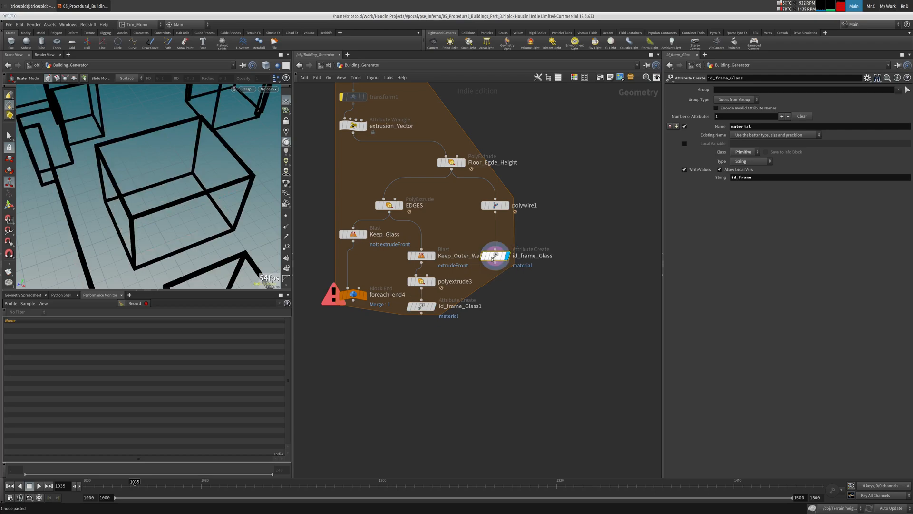
pyautogui.hotkey('ctrl', 'v')
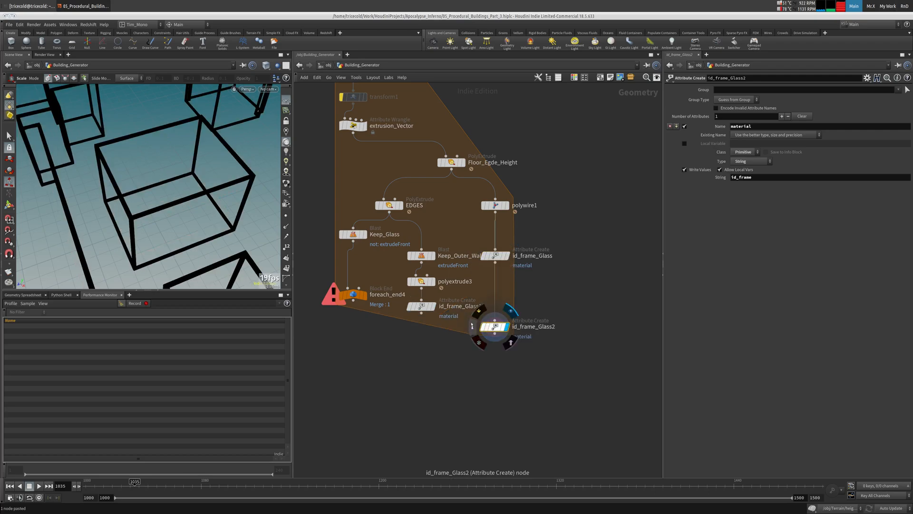
pyautogui.press('Delete')
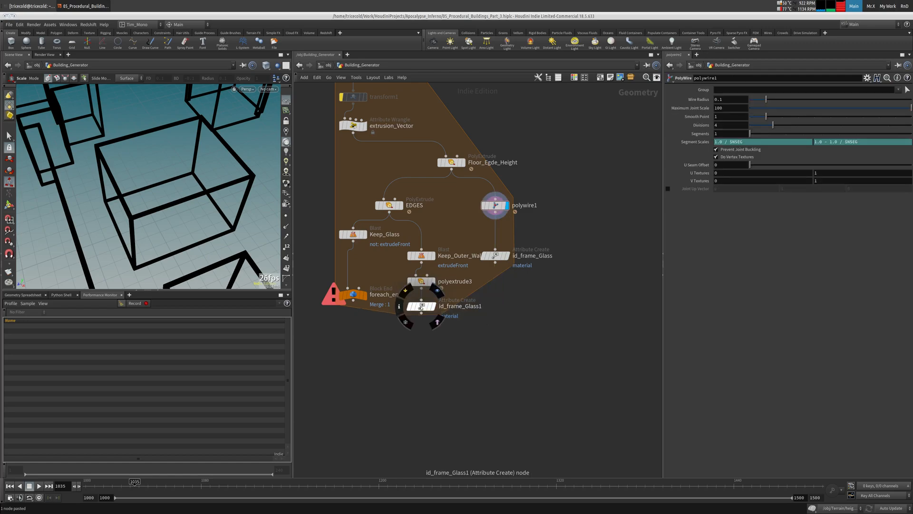
# Display id_frame_Glass1 and id_frame_Glass in turn to compare the extruded walls with the wire frames.
pyautogui.click(420, 308)
pyautogui.press('r')
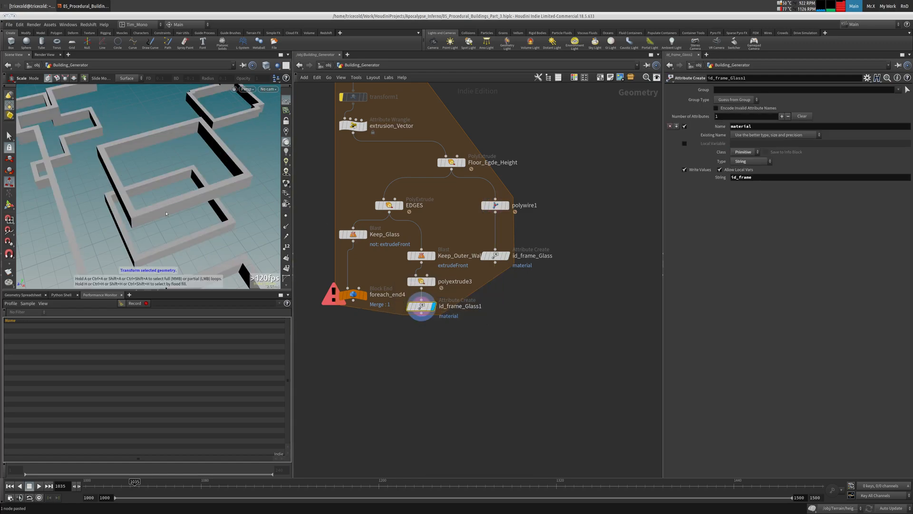
pyautogui.click(506, 256)
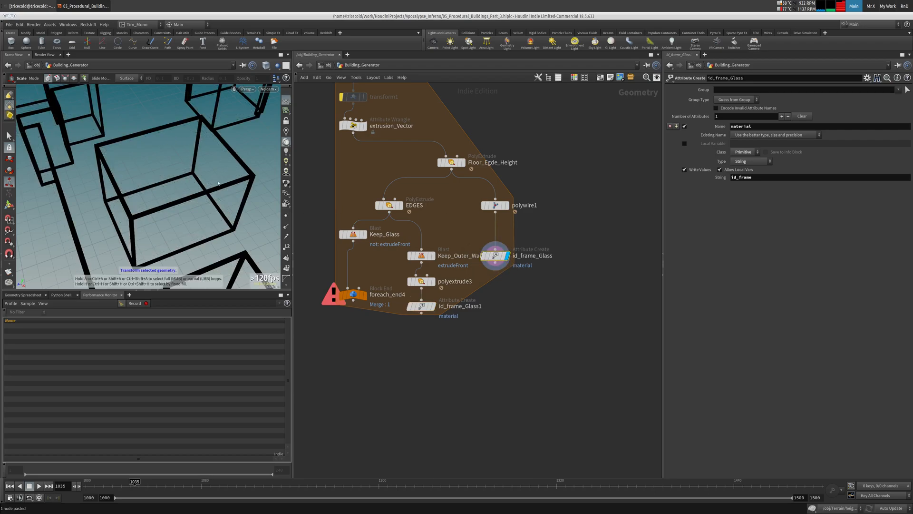
pyautogui.click(433, 307)
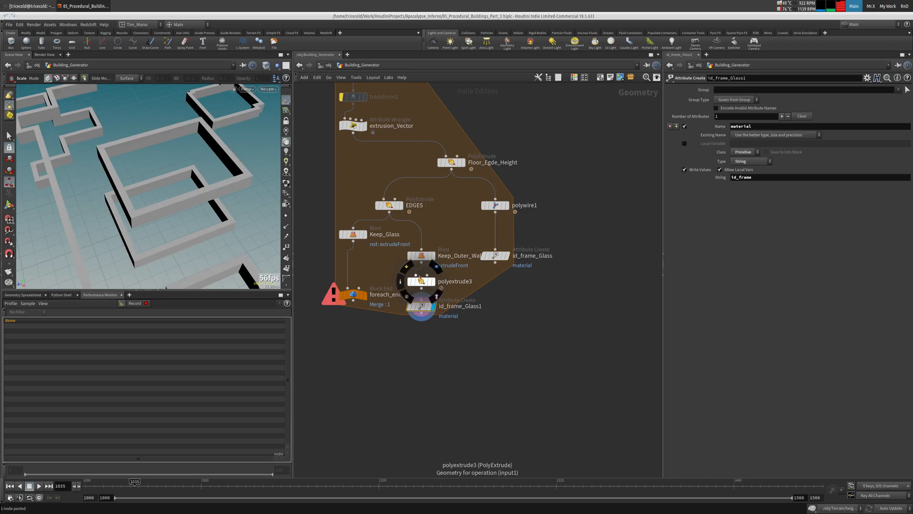
# Lower id_frame_Glass to the level of id_frame_Glass1 and move foreach_end4 further down to make room.
pyautogui.moveTo(495, 256); pyautogui.dragTo(495, 306)
pyautogui.moveTo(353, 295); pyautogui.dragTo(353, 370)
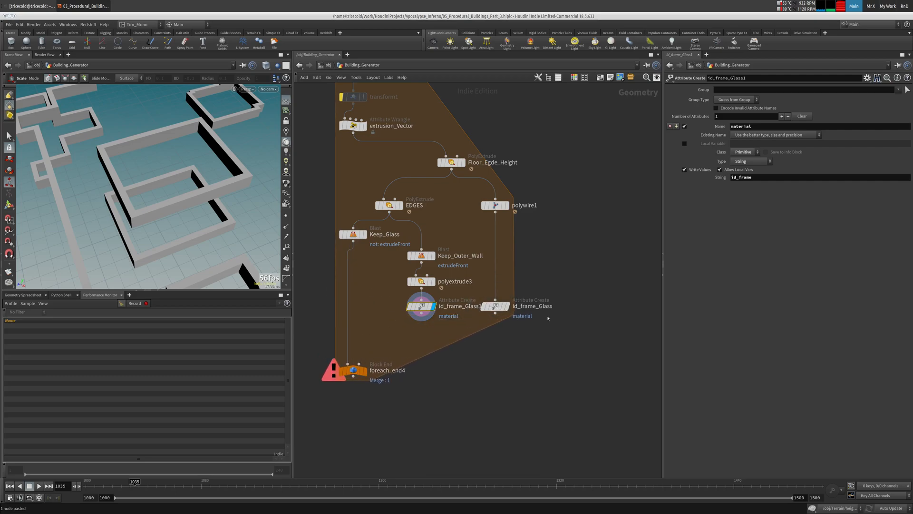
# Examine the City_Source network in InitialSetup_v12.hiplc, including the boxed building parts and the material branches merging into OUT_BUILDING.
pyautogui.scroll(-10, 398, 334)
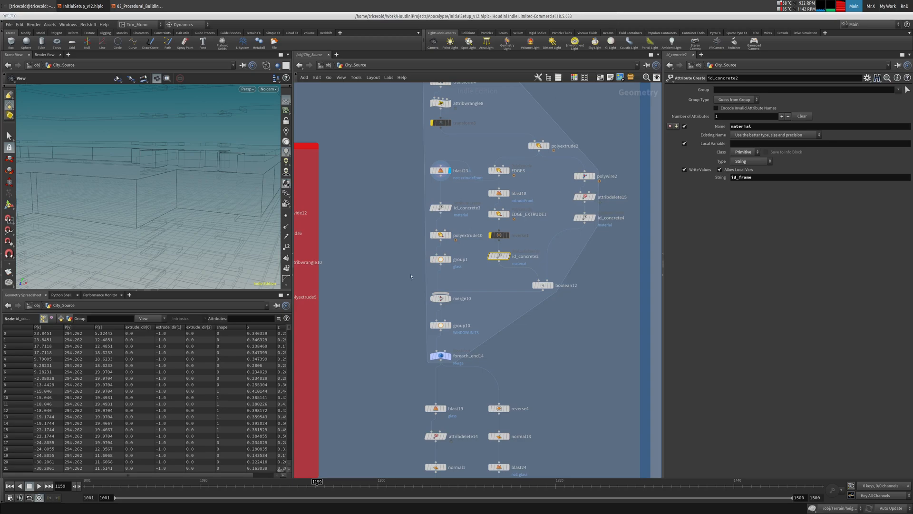
pyautogui.scroll(-10, 412, 275)
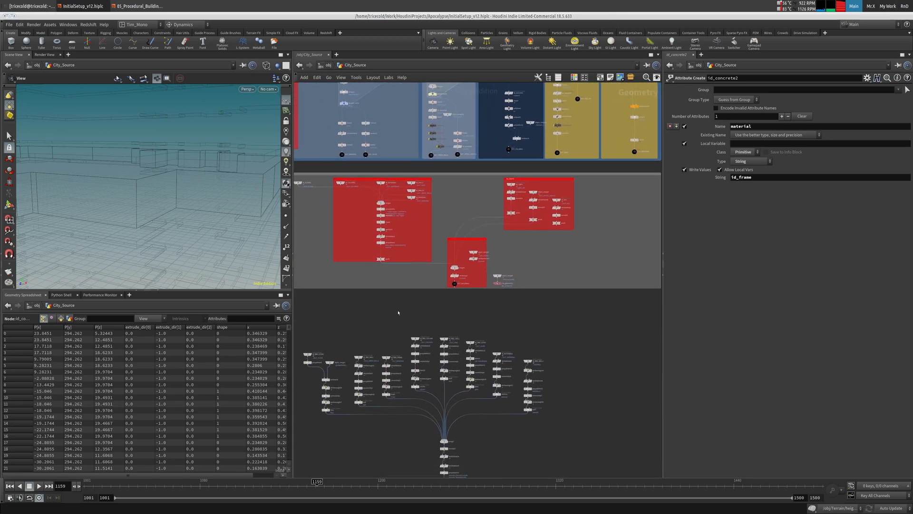
pyautogui.moveTo(398, 313); pyautogui.dragTo(445, 204, button='middle')
pyautogui.scroll(4, 452, 206)
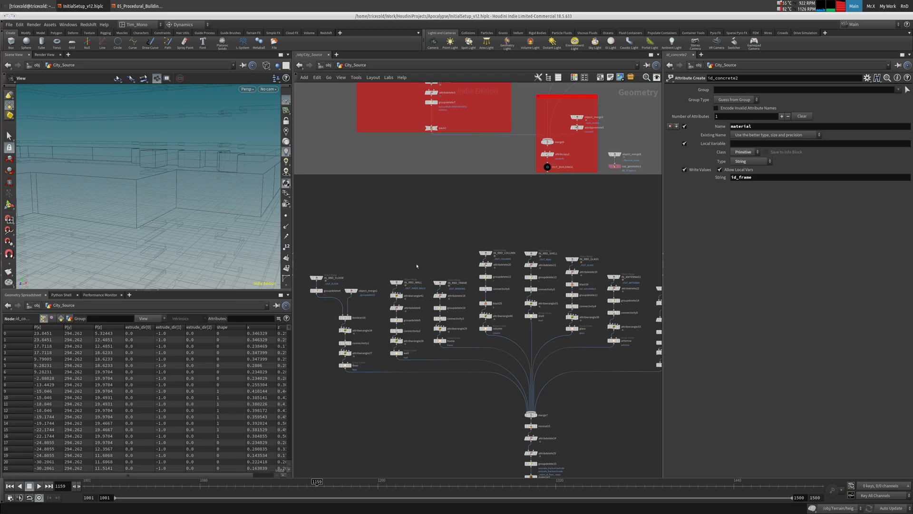
pyautogui.scroll(1, 414, 214)
pyautogui.moveTo(414, 230); pyautogui.dragTo(453, 369, button='middle')
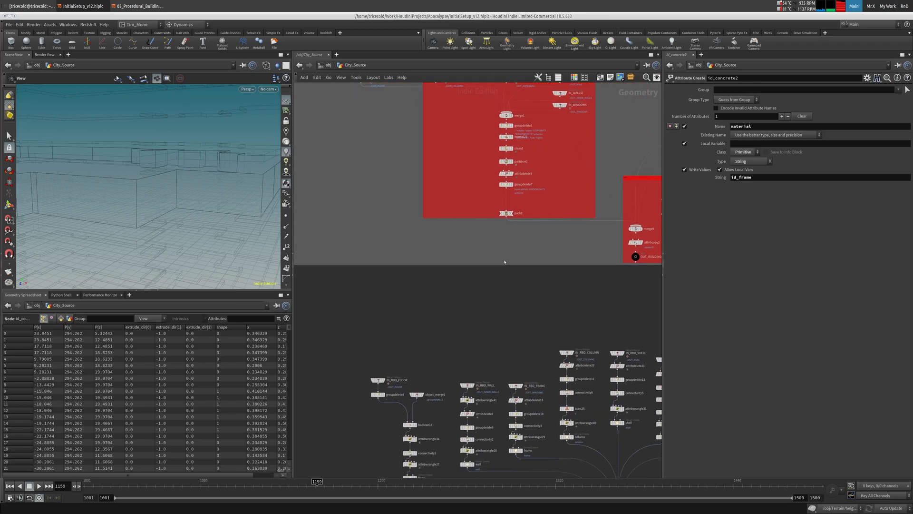
pyautogui.moveTo(452, 168); pyautogui.dragTo(388, 206, button='middle')
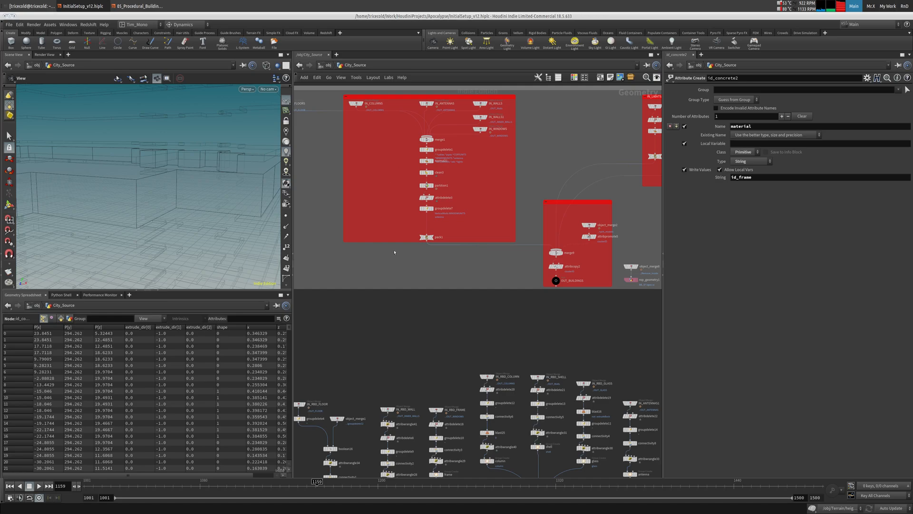
pyautogui.moveTo(395, 256); pyautogui.dragTo(448, 84, button='middle')
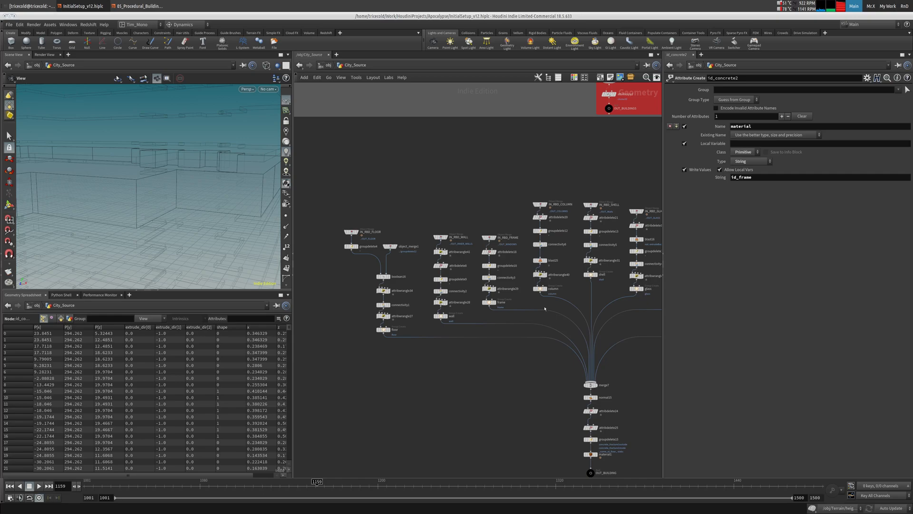
pyautogui.moveTo(572, 296); pyautogui.dragTo(382, 216, button='middle')
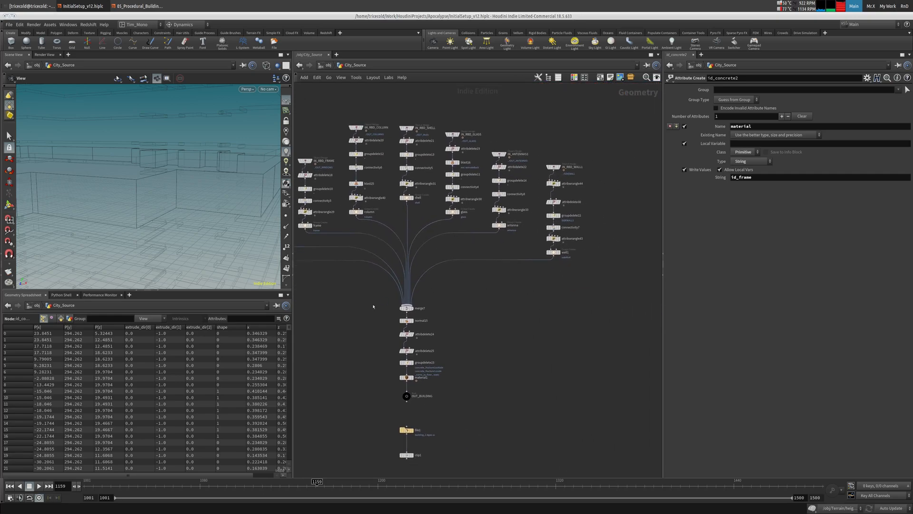
pyautogui.moveTo(393, 108); pyautogui.dragTo(450, 219, button='middle')
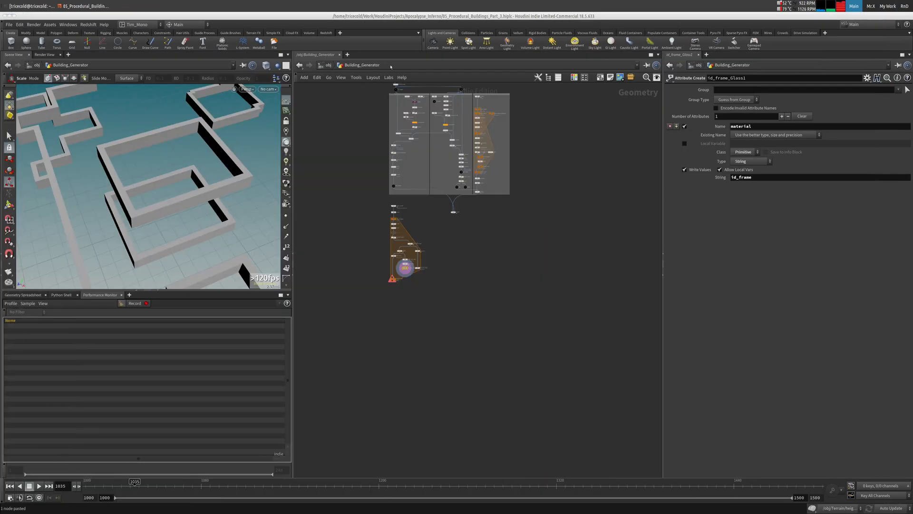
# Paste another copy of the id_frame attribute node directly below Keep_Glass in Building_Generator and display it.
pyautogui.moveTo(363, 233); pyautogui.dragTo(356, 196, button='middle')
pyautogui.scroll(5, 352, 206)
pyautogui.moveTo(441, 226); pyautogui.dragTo(379, 194, button='middle')
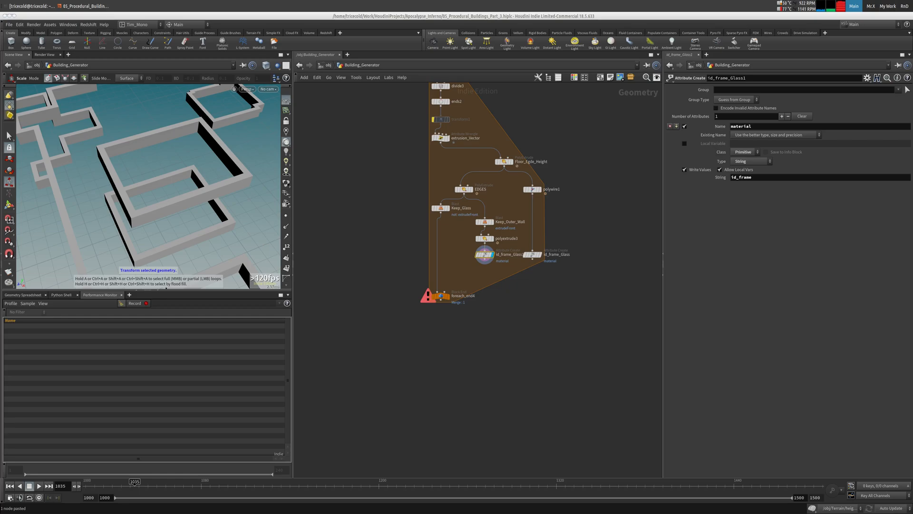
pyautogui.moveTo(431, 272)
pyautogui.mouseDown(button='middle')
pyautogui.moveTo(456, 260)
pyautogui.moveTo(446, 282)
pyautogui.mouseUp(button='middle')
pyautogui.scroll(5, 456, 261)
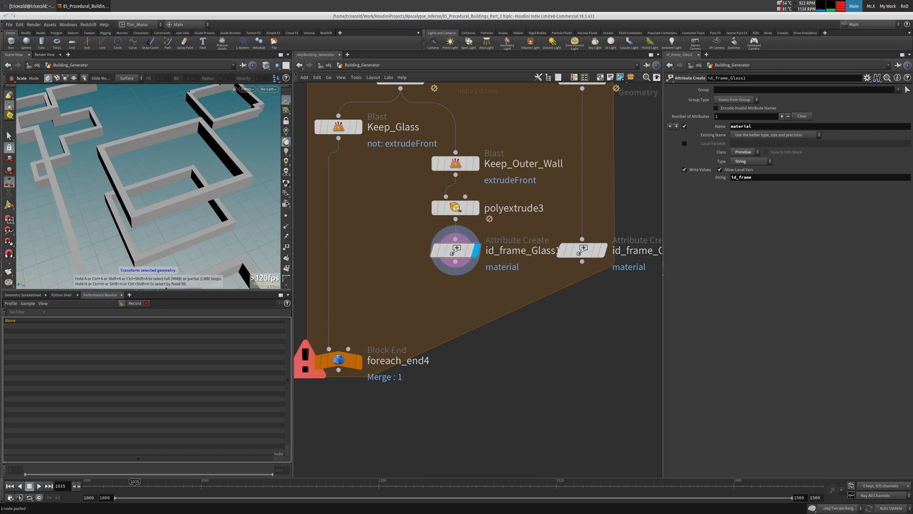
pyautogui.moveTo(378, 211); pyautogui.dragTo(395, 226, button='middle')
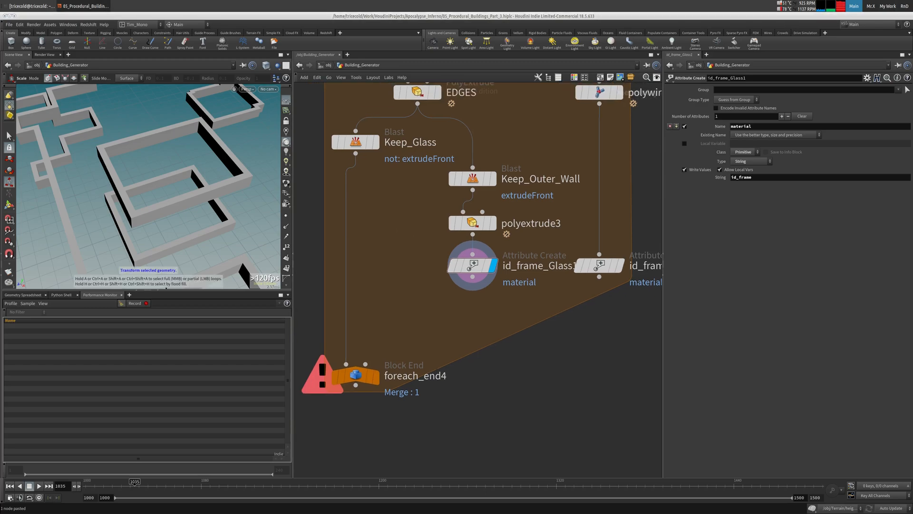
pyautogui.hotkey('ctrl', 'v')
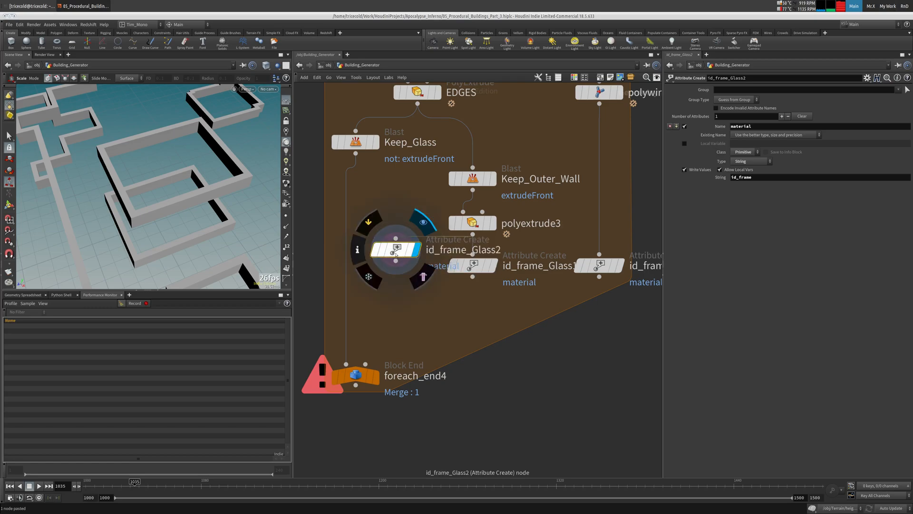
pyautogui.moveTo(395, 257); pyautogui.dragTo(350, 196)
pyautogui.click(376, 195)
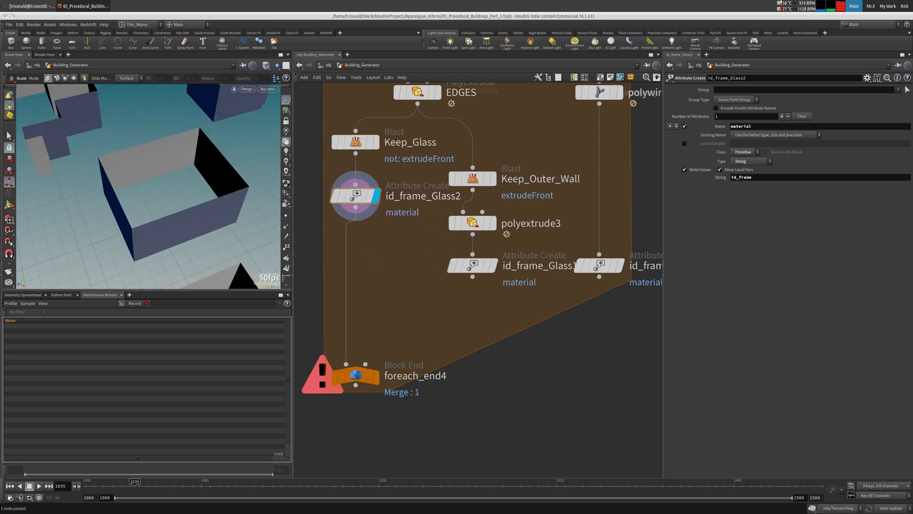
# Set the pasted node's material string to id_glass and rename the node id_glass.
pyautogui.doubleClick(740, 177)
pyautogui.write('glas')
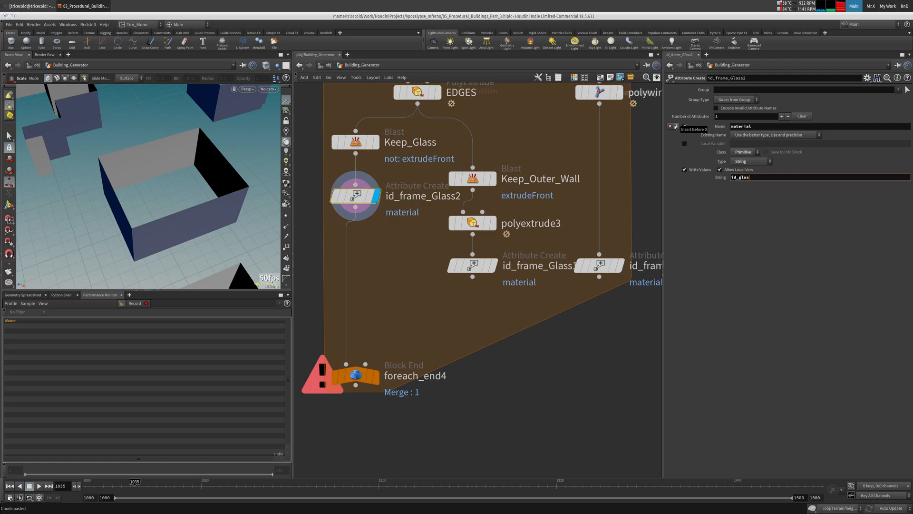
pyautogui.write('s')
pyautogui.press('Return')
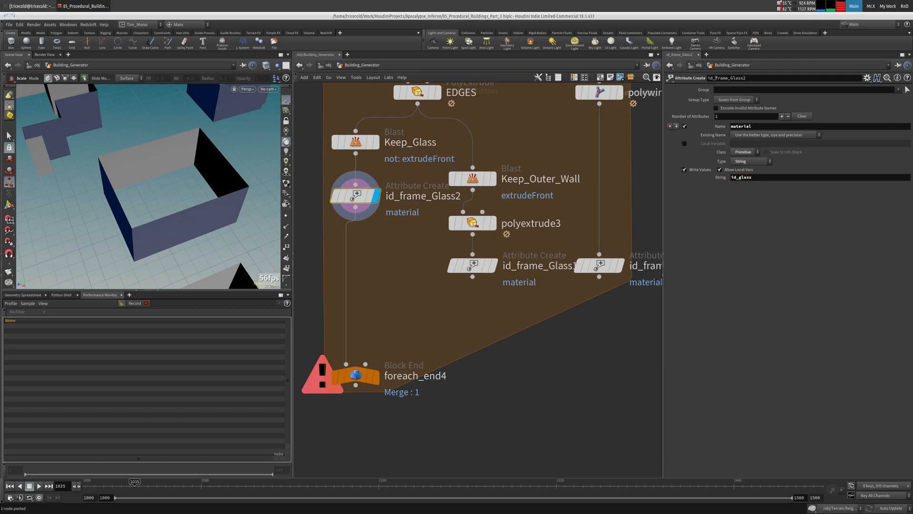
pyautogui.moveTo(714, 78); pyautogui.dragTo(746, 27)
pyautogui.write('glass')
pyautogui.press('Return')
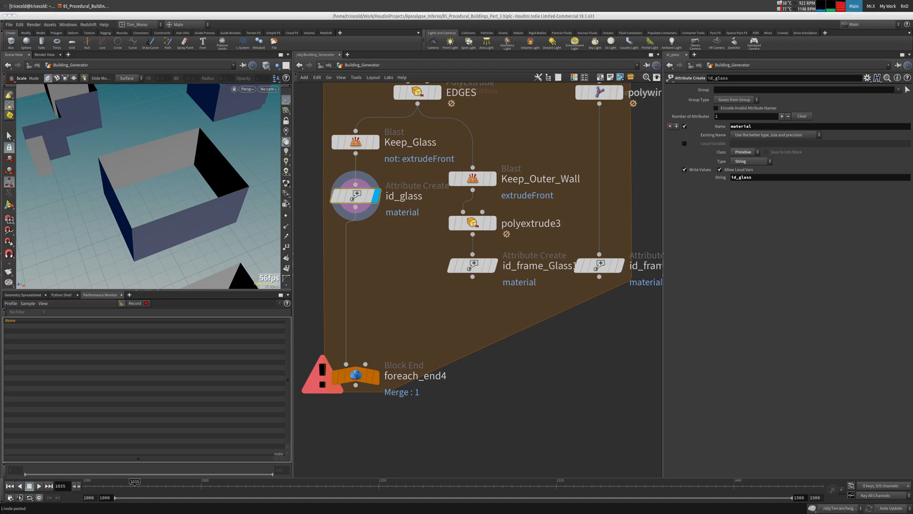
# Duplicate polyextrude3 below id_glass, display the copy and set its distance to -0.05.
pyautogui.click(478, 223)
pyautogui.hotkey('ctrl', 'c')
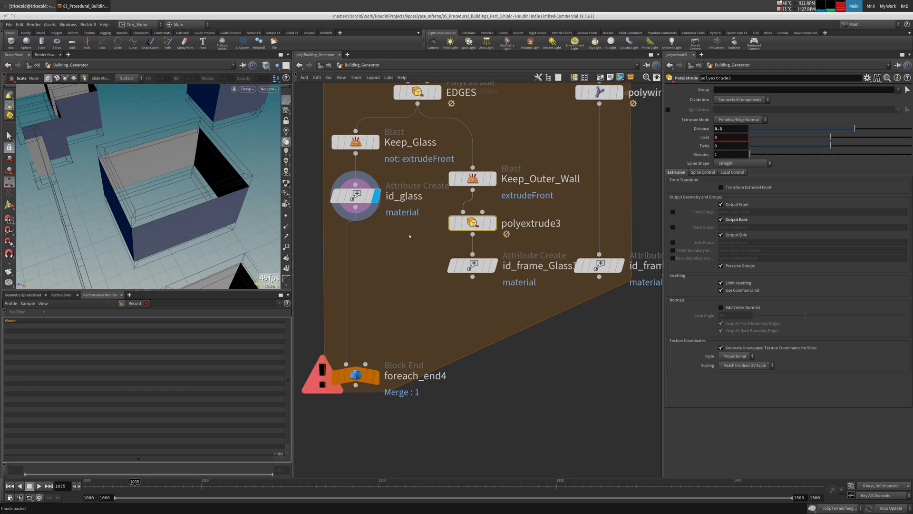
pyautogui.hotkey('ctrl', 'v')
pyautogui.moveTo(391, 236); pyautogui.dragTo(352, 244)
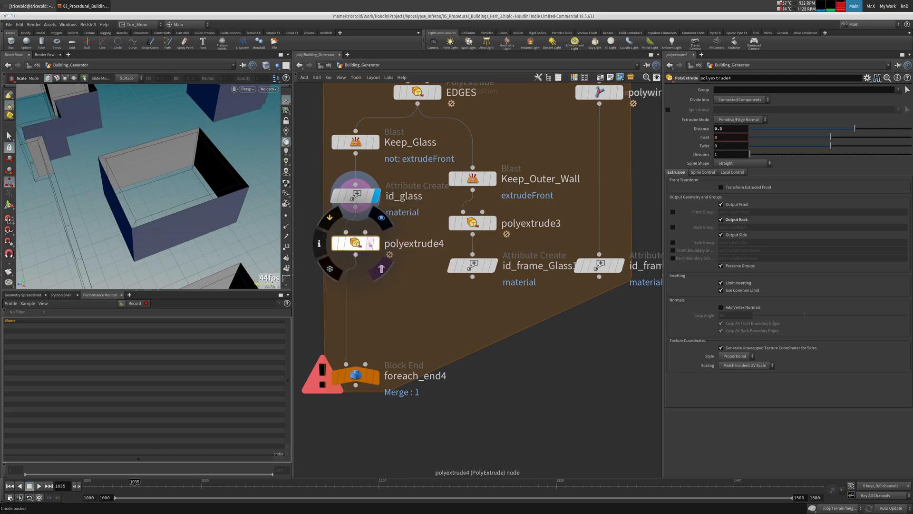
pyautogui.click(379, 220)
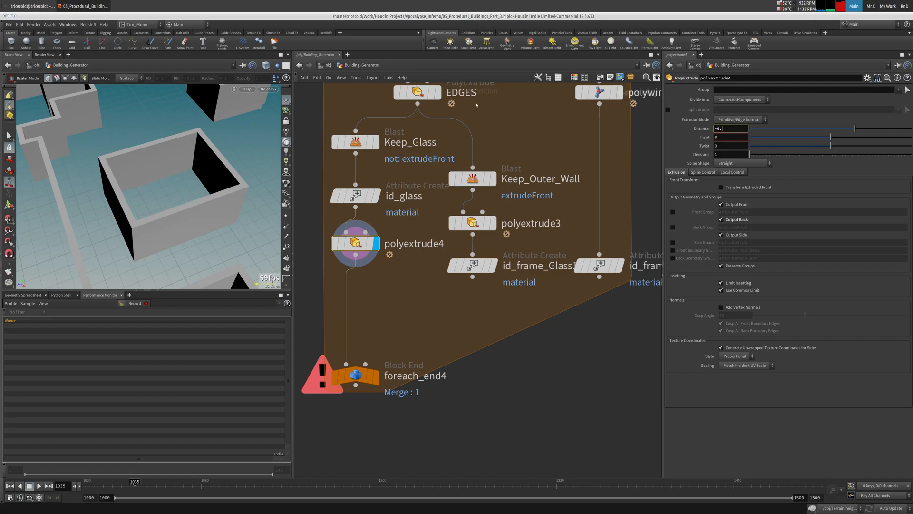
pyautogui.press('Return')
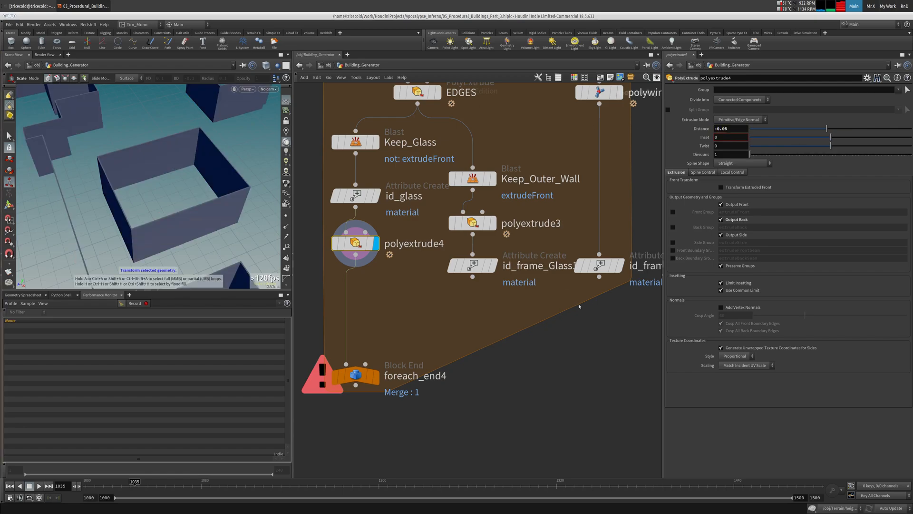
# Overlay id_frame_Glass as a template on the extruded glass and set polyextrude4's distance to 0.05.
pyautogui.click(487, 265)
pyautogui.click(487, 265)
pyautogui.click(487, 265)
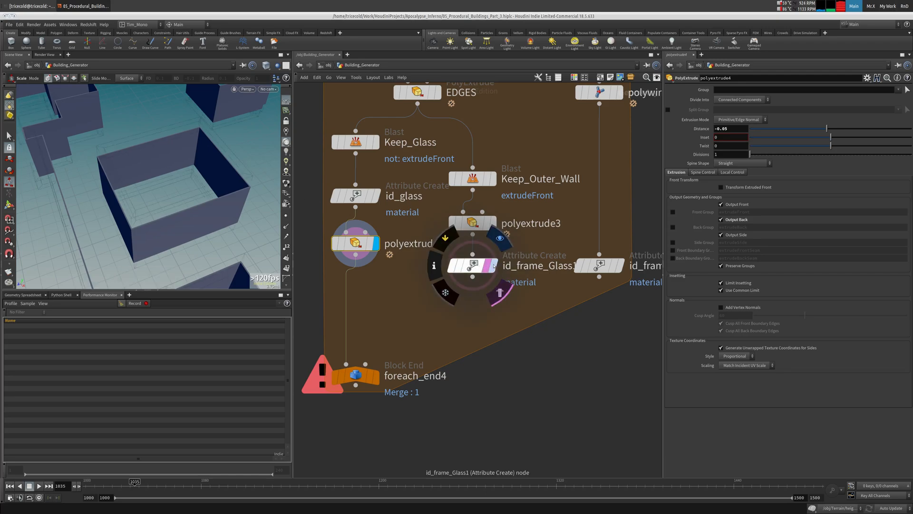
pyautogui.click(615, 267)
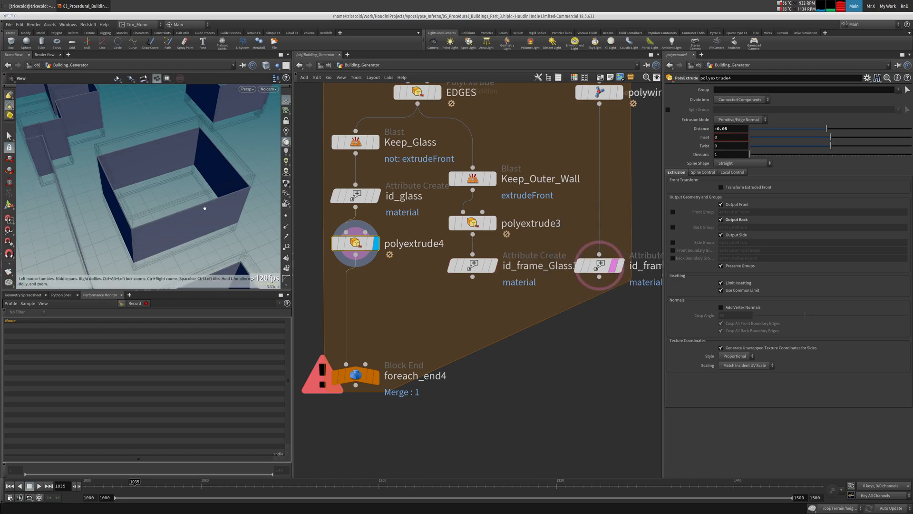
pyautogui.keyDown('alt'); pyautogui.moveTo(204, 208); pyautogui.dragTo(252, 170); pyautogui.keyUp('alt')
pyautogui.press('e')
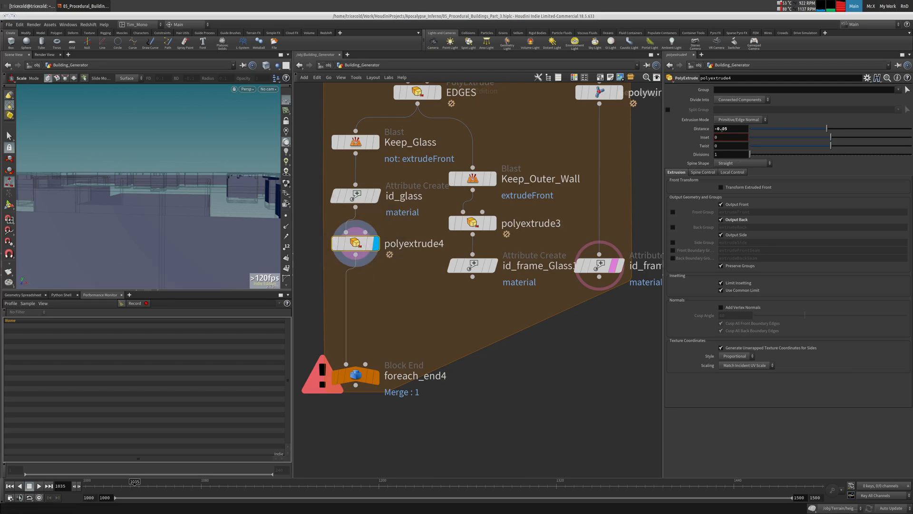
pyautogui.moveTo(617, 95)
pyautogui.press('Return')
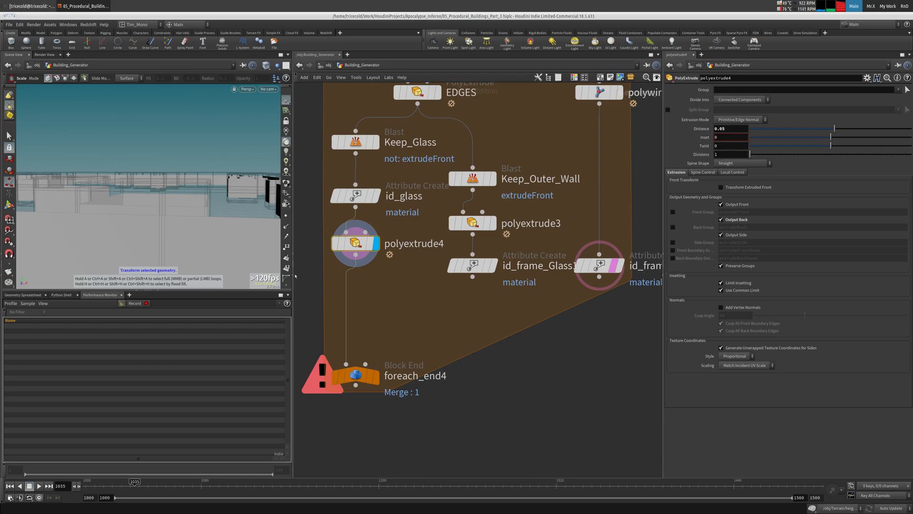
# Insert a Group node between polyextrude4 and foreach_end4 and rename the node glass.
pyautogui.press('Tab')
pyautogui.write('gr')
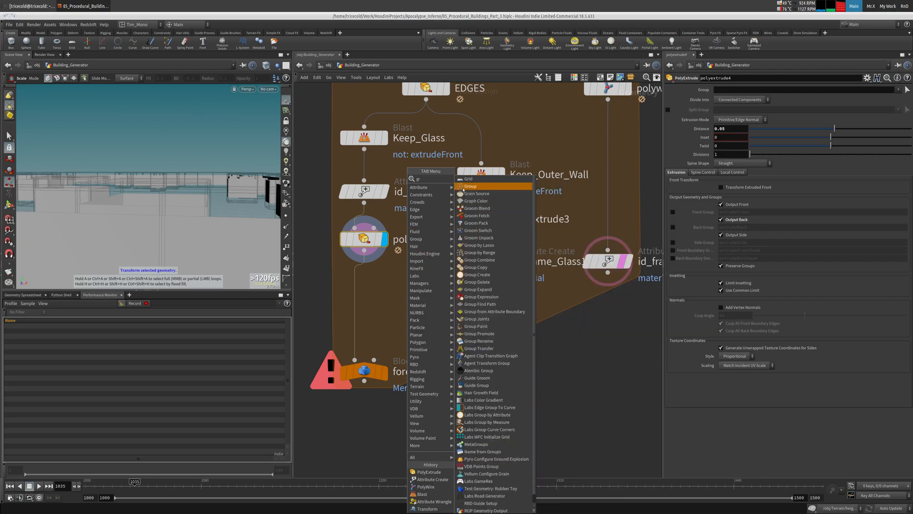
pyautogui.click(464, 186)
pyautogui.click(375, 285)
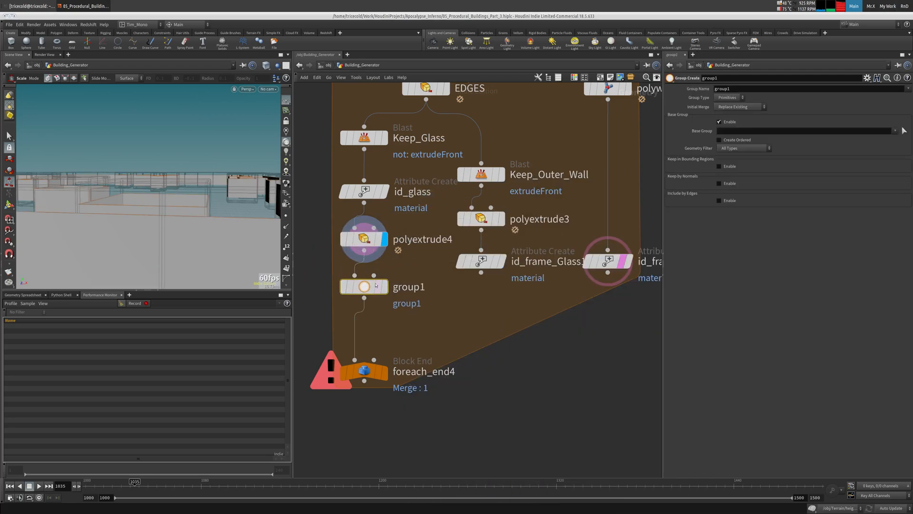
pyautogui.press('F2')
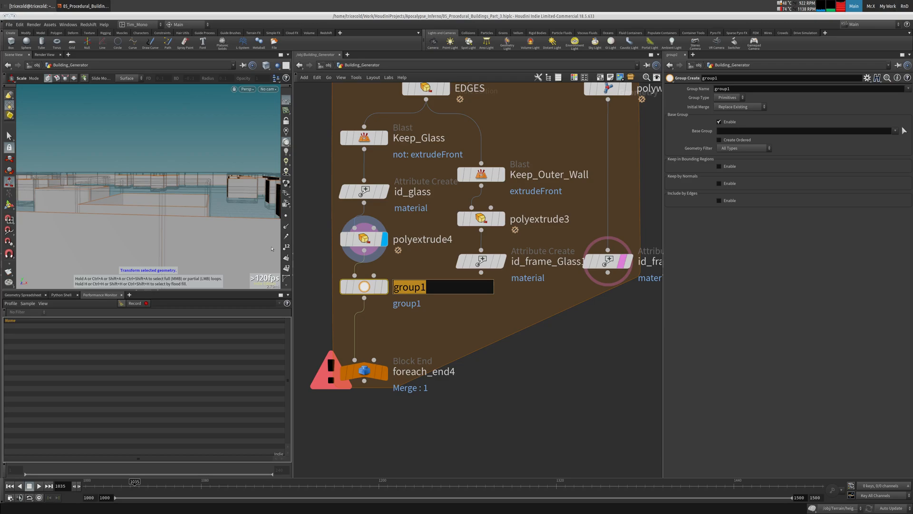
pyautogui.write('glass')
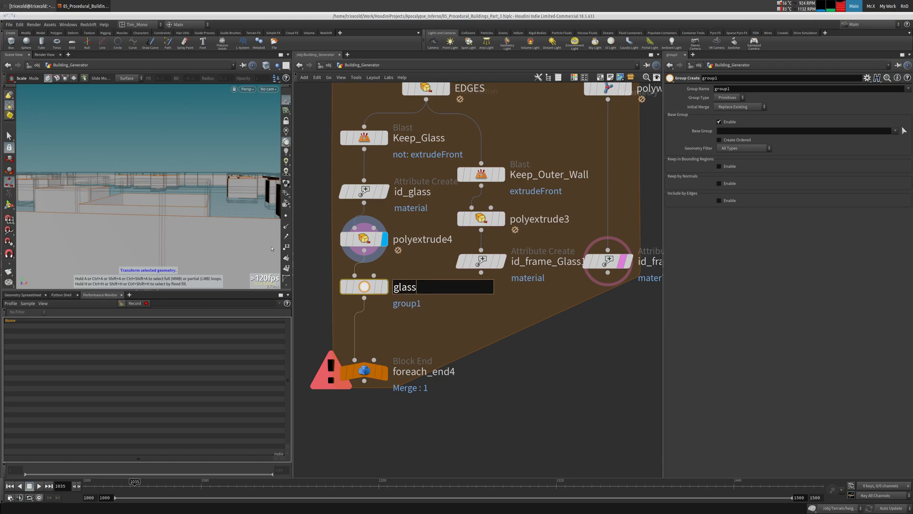
pyautogui.press('Return')
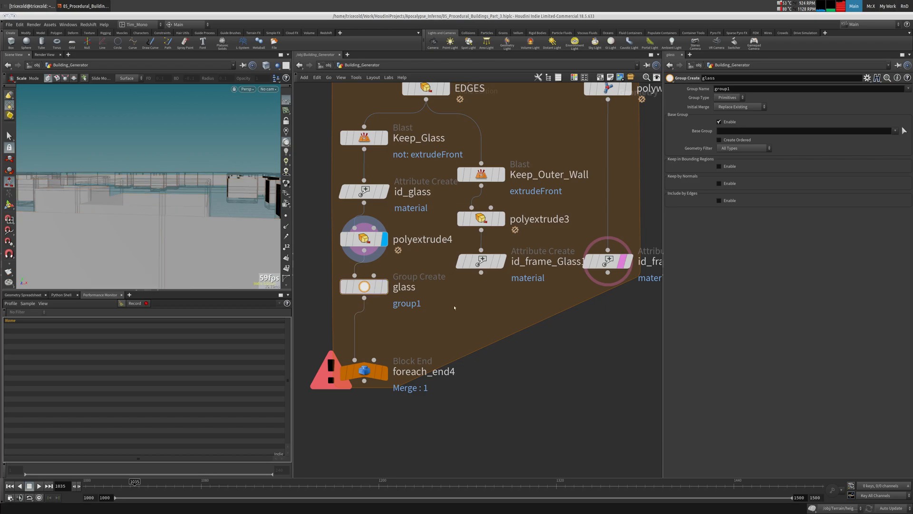
# Display id_frame_Glass1 and turn off the template overlay of id_frame_Glass.
pyautogui.moveTo(449, 278); pyautogui.dragTo(353, 211, button='middle')
pyautogui.moveTo(425, 214); pyautogui.dragTo(377, 278, button='middle')
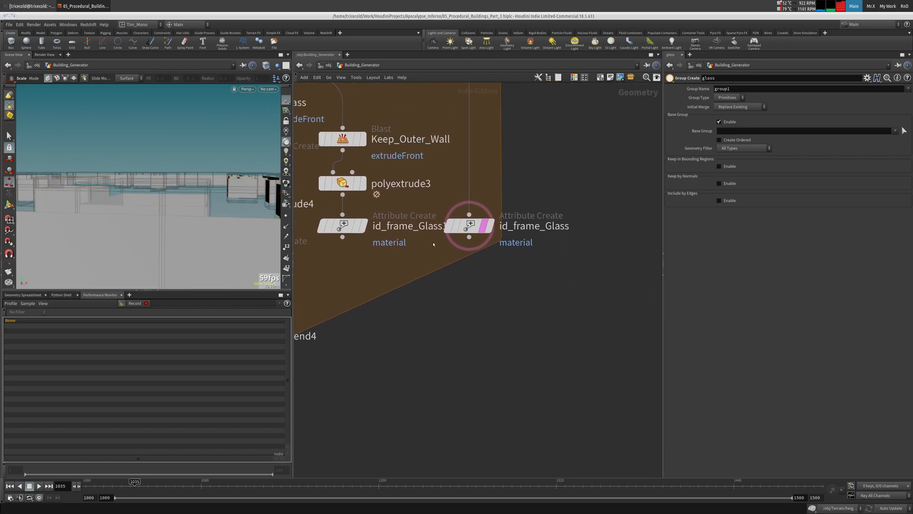
pyautogui.click(362, 225)
pyautogui.click(343, 226)
pyautogui.keyDown('alt'); pyautogui.moveTo(178, 176); pyautogui.dragTo(200, 215); pyautogui.keyUp('alt')
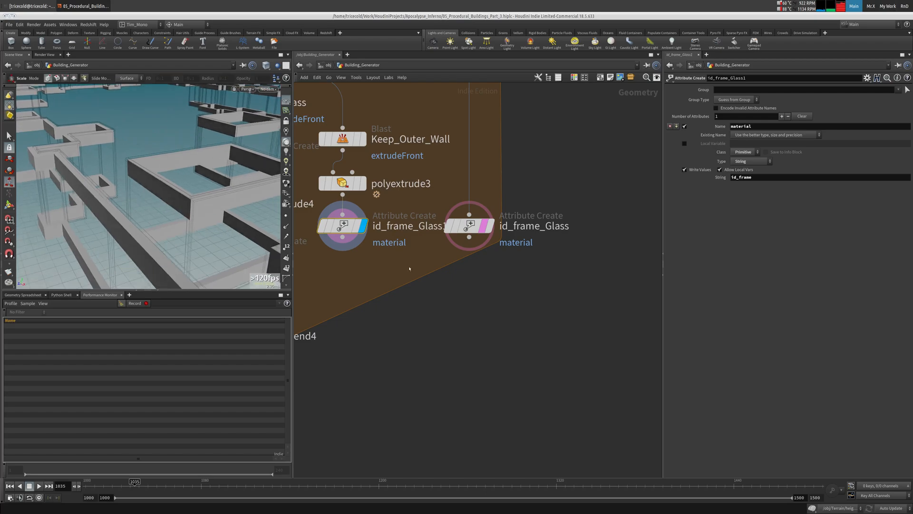
pyautogui.click(484, 226)
# Add a Boolean node set to Union below the frame nodes, with id_frame_Glass1 as first input and id_frame_Glass as second.
pyautogui.moveTo(430, 240); pyautogui.dragTo(427, 261, button='middle')
pyautogui.press('Tab')
pyautogui.write('bool')
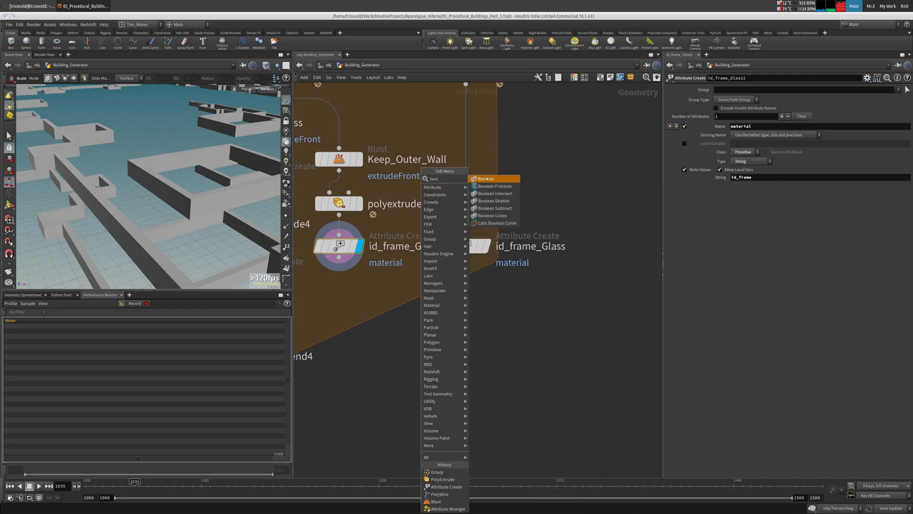
pyautogui.click(487, 179)
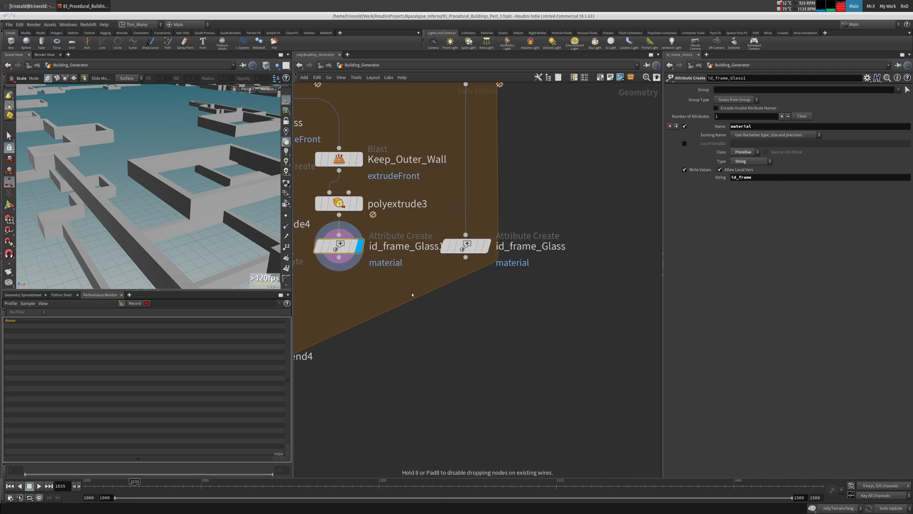
pyautogui.click(412, 293)
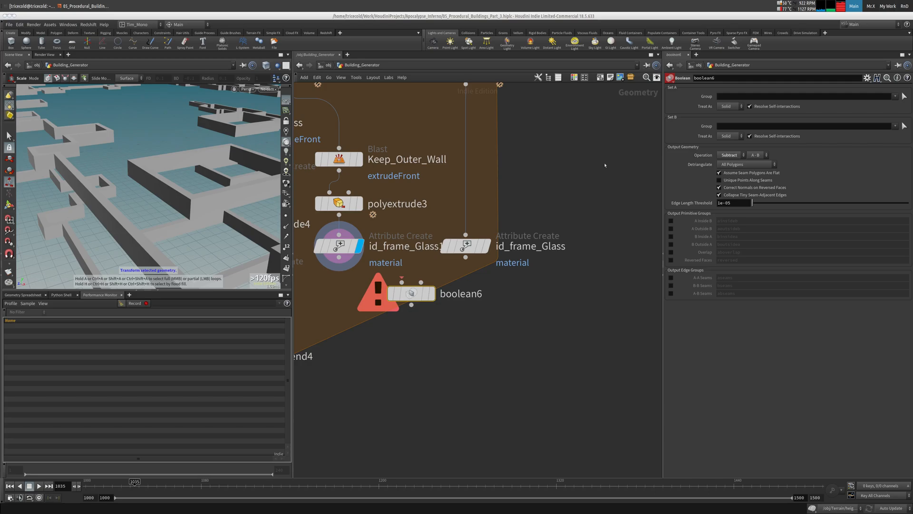
pyautogui.click(731, 155)
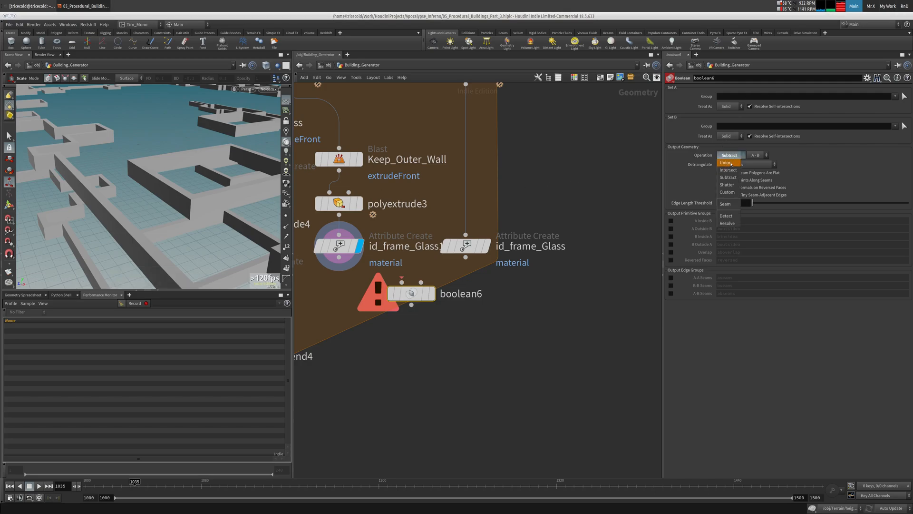
pyautogui.click(727, 163)
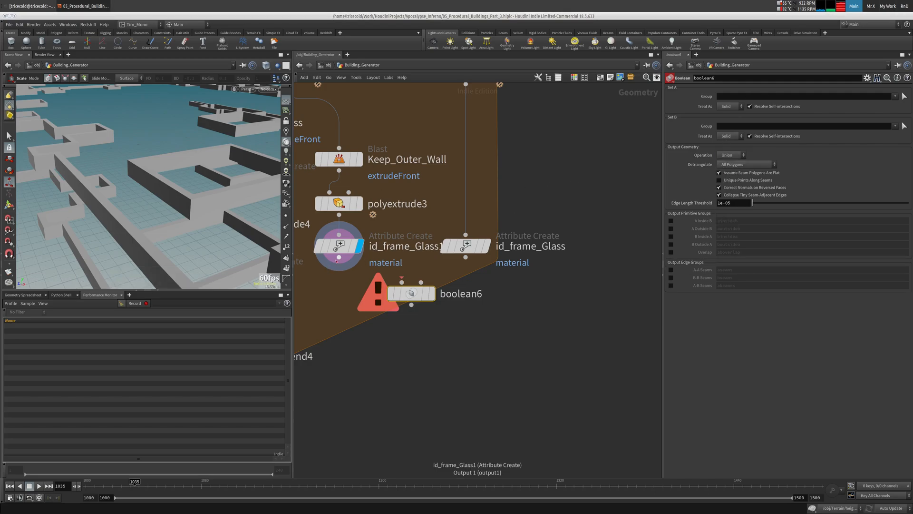
pyautogui.moveTo(339, 257); pyautogui.dragTo(402, 283)
pyautogui.moveTo(421, 283); pyautogui.dragTo(437, 278)
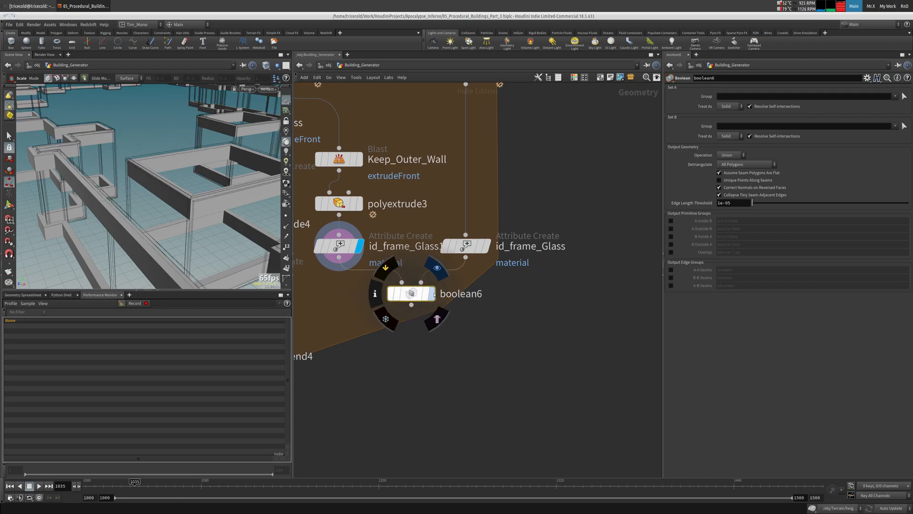
# Display boolean6 to inspect the united walls and wire frames up close, and compare with id_frame_Glass1 displayed.
pyautogui.click(432, 294)
pyautogui.keyDown('alt'); pyautogui.moveTo(208, 238); pyautogui.dragTo(200, 193, button='right'); pyautogui.keyUp('alt')
pyautogui.moveTo(200, 193); pyautogui.dragTo(142, 186)
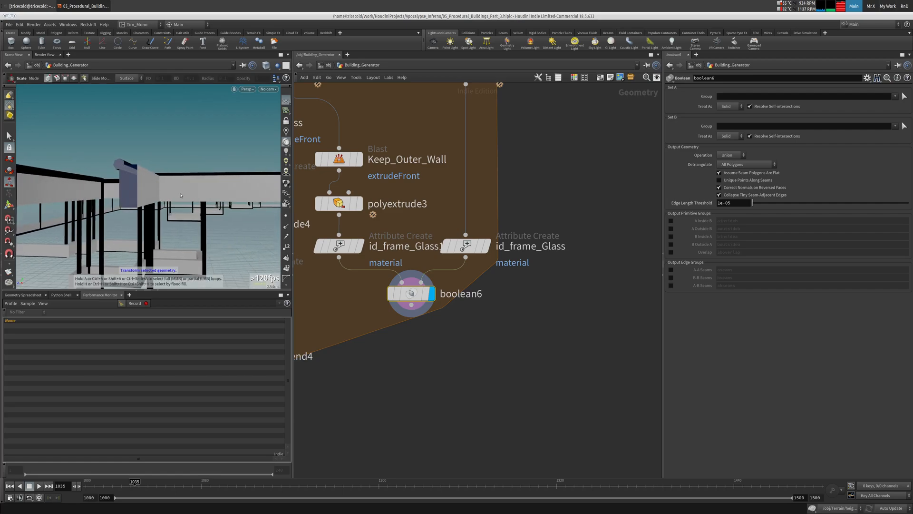
pyautogui.click(360, 246)
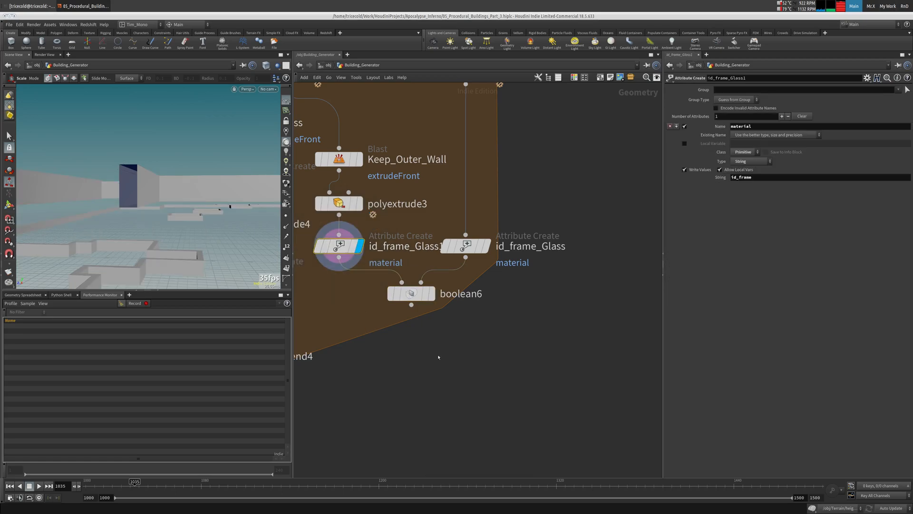
# Add a Merge node beside boolean6, feed it id_frame_Glass1 and id_frame_Glass, and display it.
pyautogui.press('Tab')
pyautogui.write('mer')
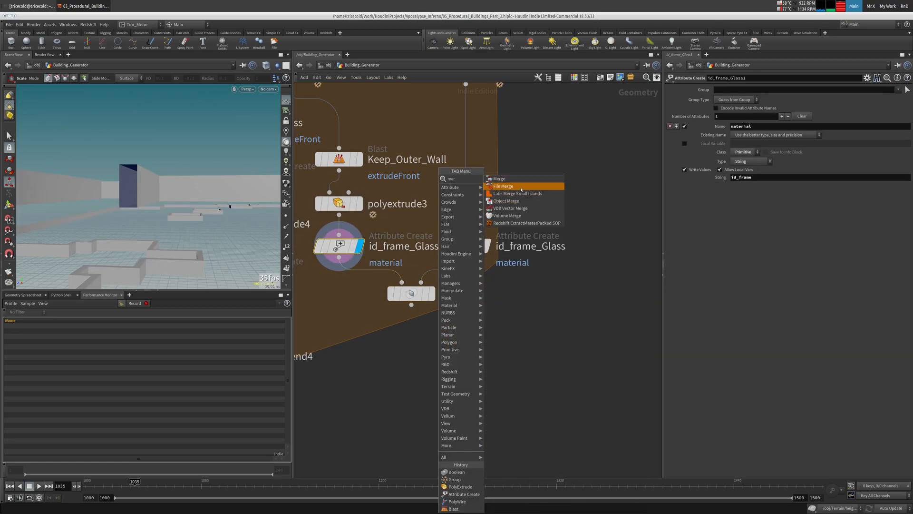
pyautogui.click(500, 178)
pyautogui.click(542, 314)
pyautogui.click(542, 303)
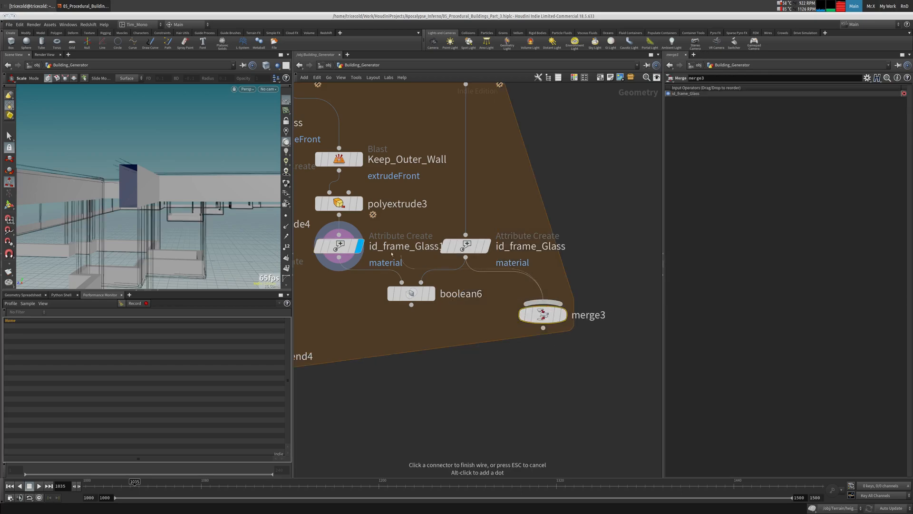
pyautogui.press('Escape')
pyautogui.hotkey('ctrl', 'z')
pyautogui.click(339, 257)
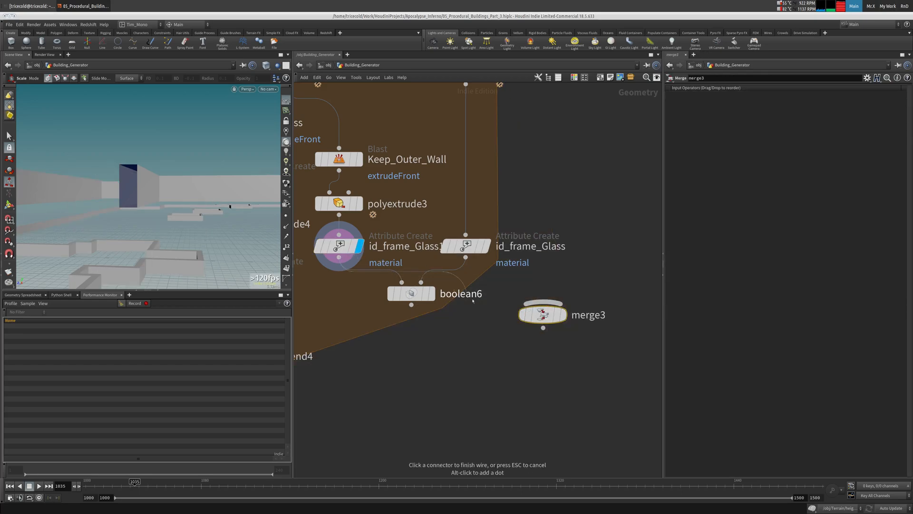
pyautogui.click(542, 303)
pyautogui.click(565, 315)
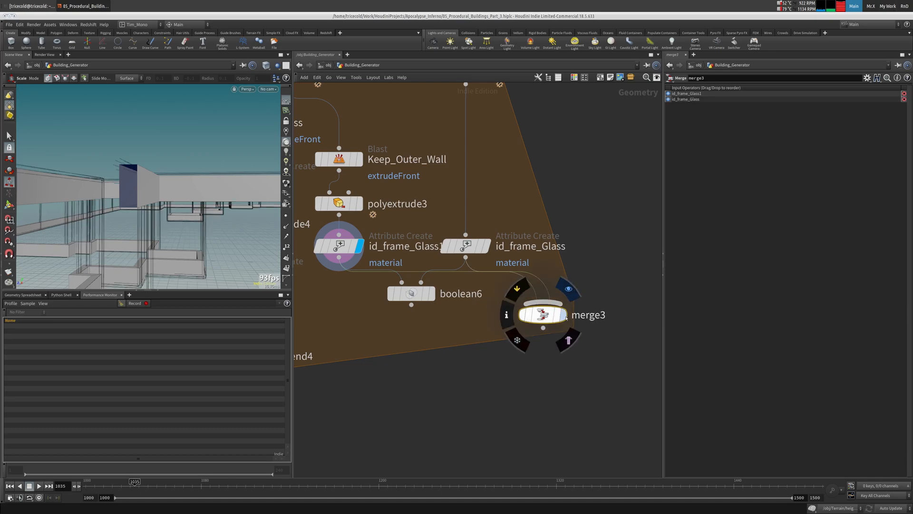
# Display boolean6 instead of the merged frames and delete the merge3 node beside it.
pyautogui.click(430, 295)
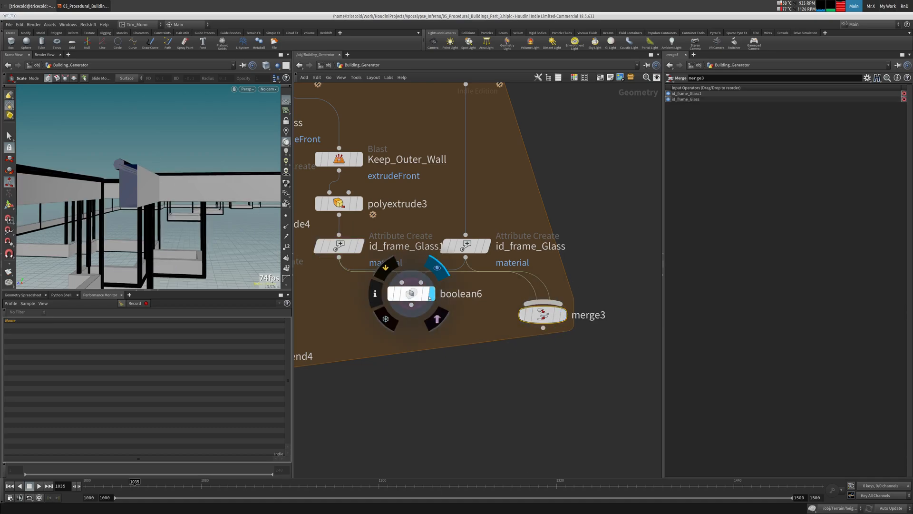
pyautogui.click(413, 294)
pyautogui.click(540, 313)
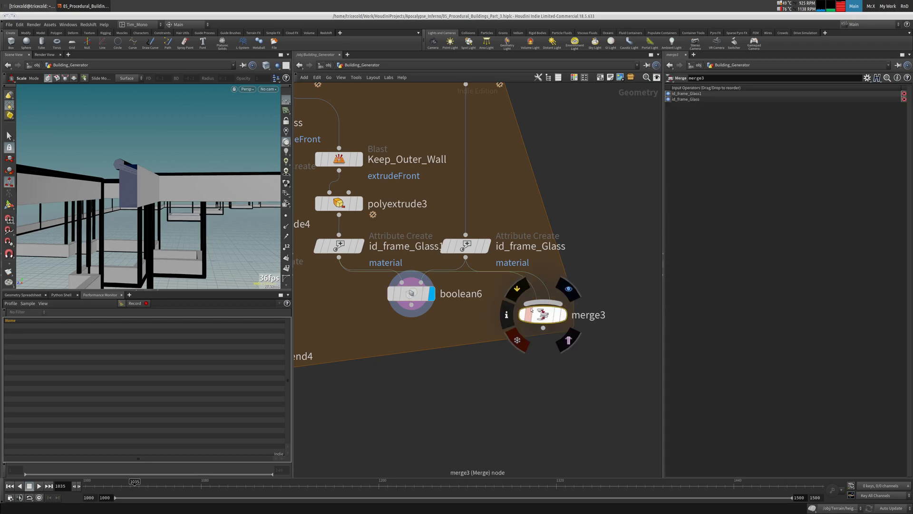
pyautogui.press('Delete')
pyautogui.moveTo(140, 136)
pyautogui.keyDown('alt'); pyautogui.mouseDown()
pyautogui.moveTo(131, 148)
pyautogui.moveTo(106, 139)
pyautogui.moveTo(126, 121)
pyautogui.moveTo(106, 139)
pyautogui.moveTo(100, 120)
pyautogui.moveTo(132, 151)
pyautogui.mouseUp(); pyautogui.keyUp('alt')
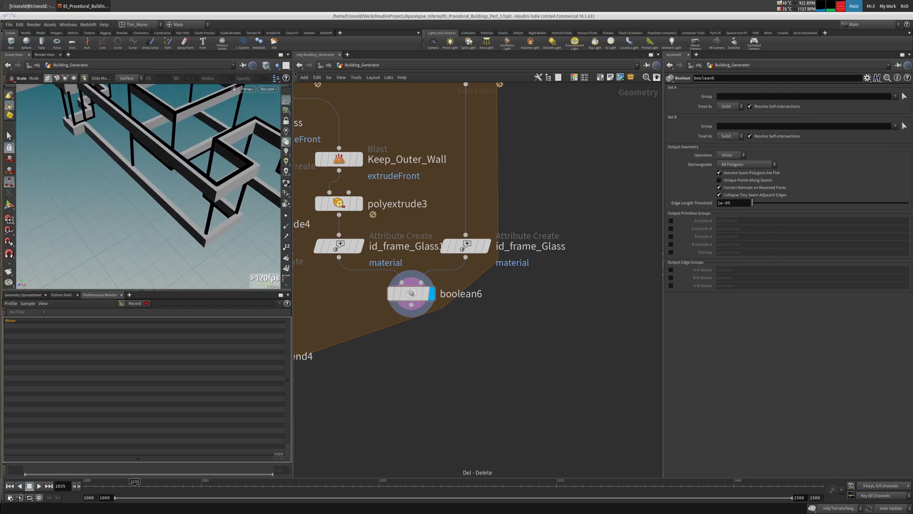
# Insert a Merge node between glass and foreach_end4, feed boolean6 into it as well, and display it.
pyautogui.scroll(-3, 351, 310)
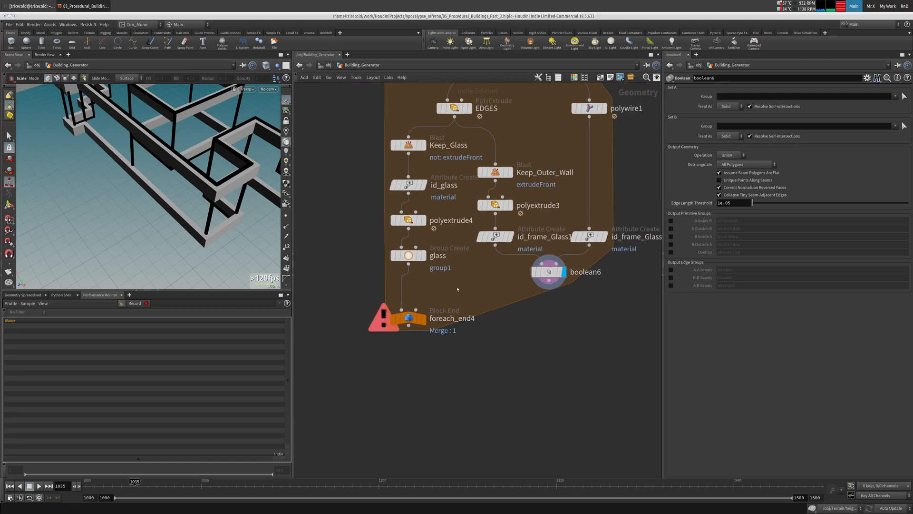
pyautogui.moveTo(406, 323); pyautogui.dragTo(408, 408)
pyautogui.press('Tab')
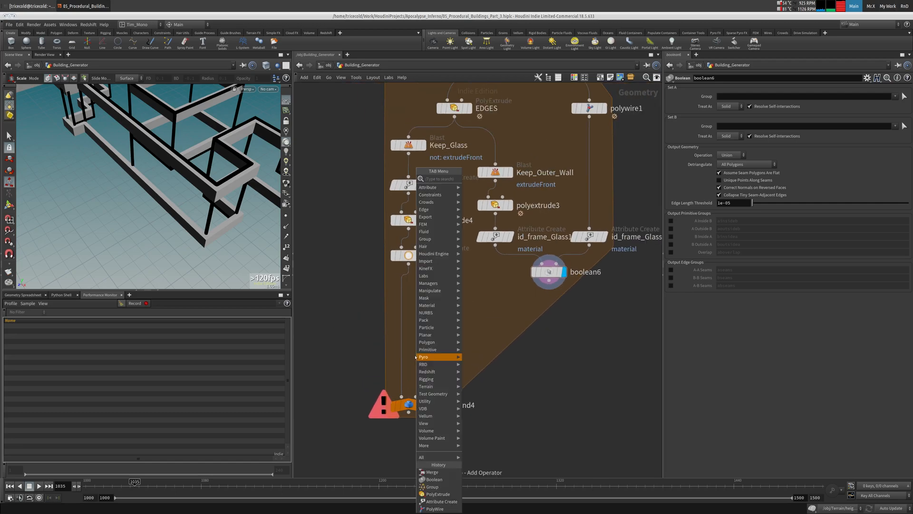
pyautogui.write('mer')
pyautogui.click(511, 182)
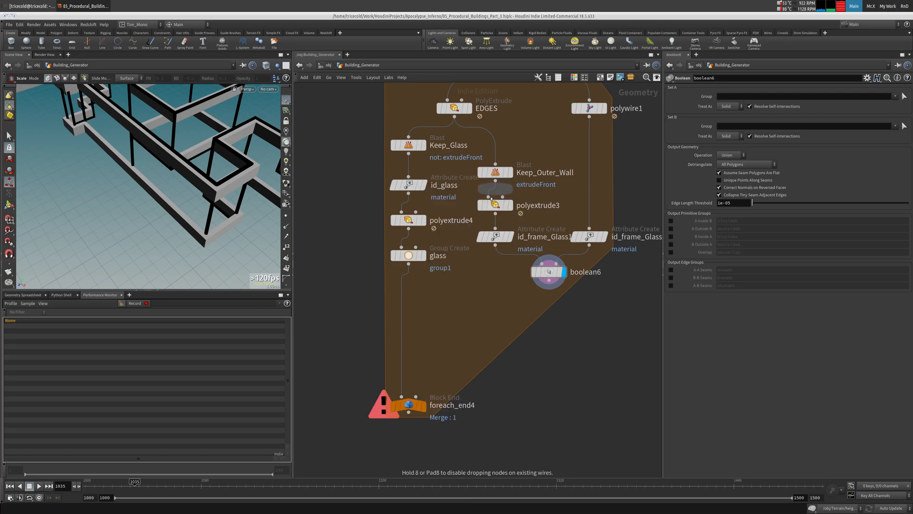
pyautogui.click(403, 296)
pyautogui.moveTo(403, 299); pyautogui.dragTo(410, 342)
pyautogui.click(549, 280)
pyautogui.click(410, 331)
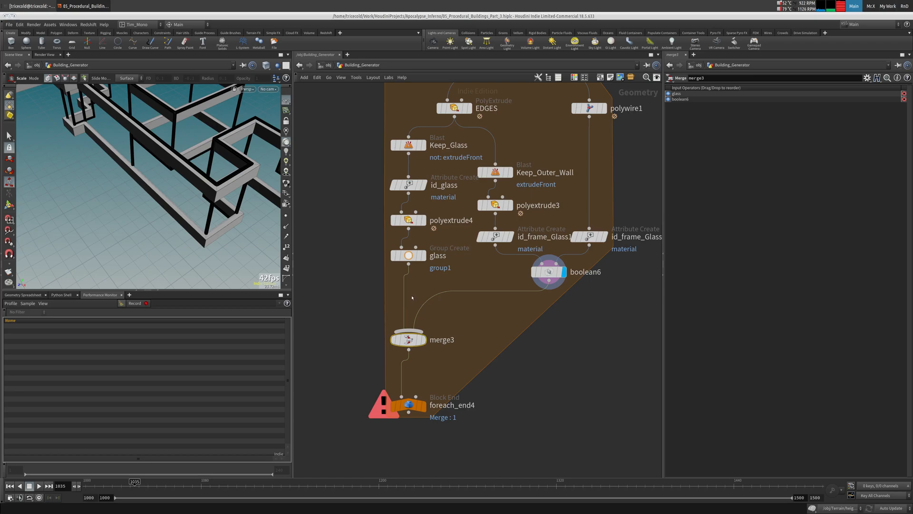
pyautogui.moveTo(423, 282); pyautogui.dragTo(414, 244, button='middle')
pyautogui.moveTo(414, 303); pyautogui.dragTo(418, 283)
pyautogui.click(416, 282)
# Insert a Group Create node between merge3 and foreach_end4, display it, and name its group WINDOWUNITS.
pyautogui.moveTo(461, 302); pyautogui.dragTo(446, 268, button='middle')
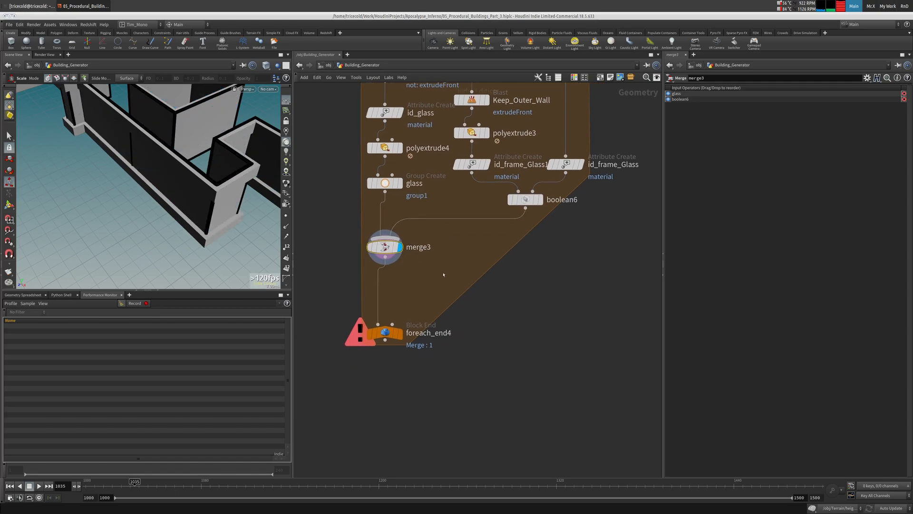
pyautogui.press('Tab')
pyautogui.moveTo(462, 261)
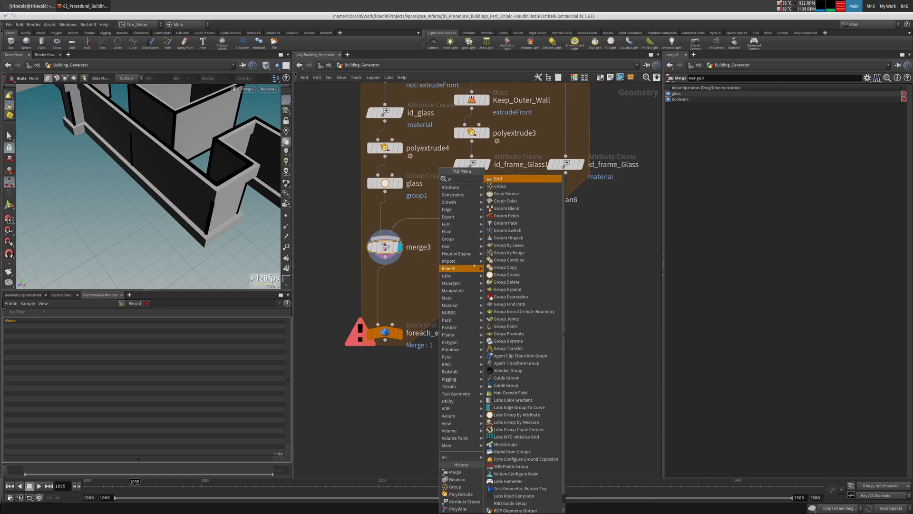
pyautogui.click(524, 187)
pyautogui.click(393, 283)
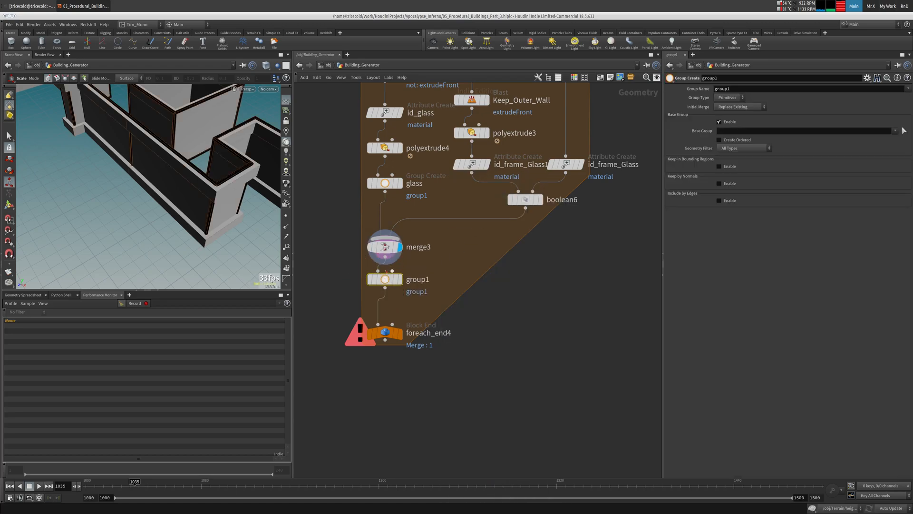
pyautogui.click(402, 284)
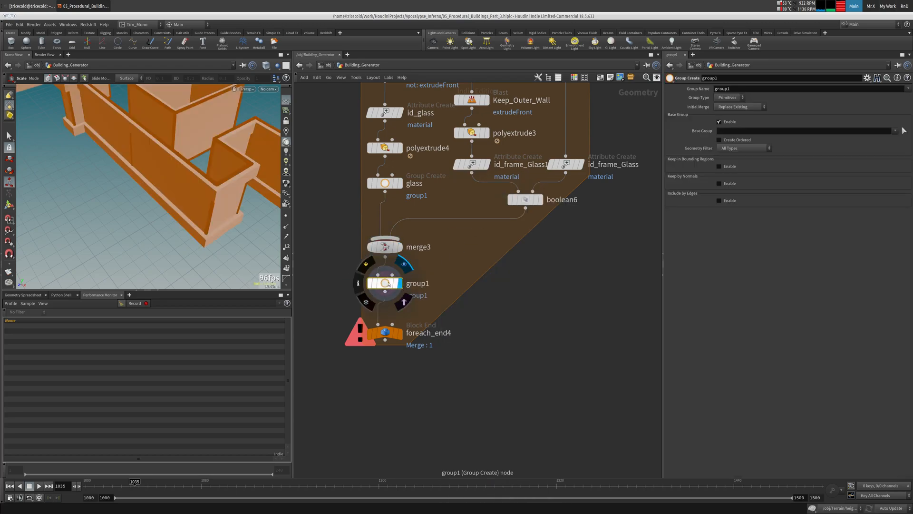
pyautogui.moveTo(388, 284); pyautogui.dragTo(389, 289)
pyautogui.doubleClick(755, 90)
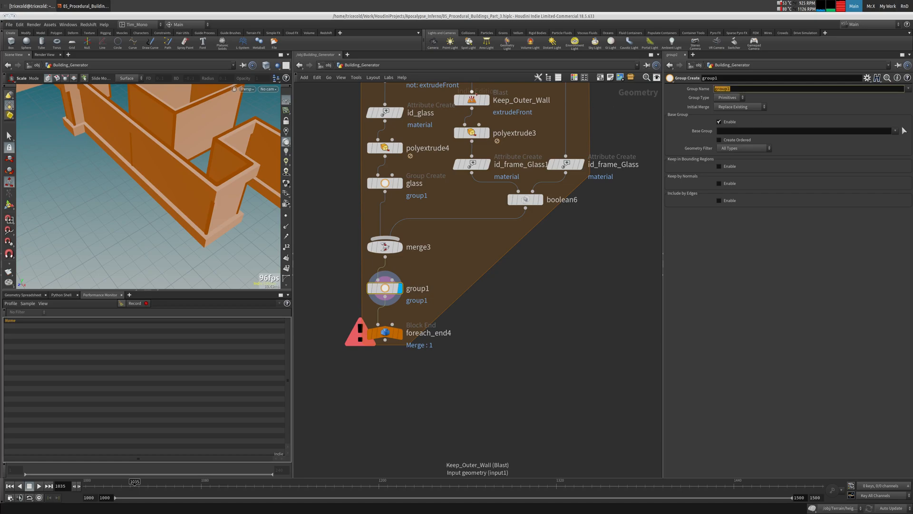
pyautogui.write('WINDOWUNITS')
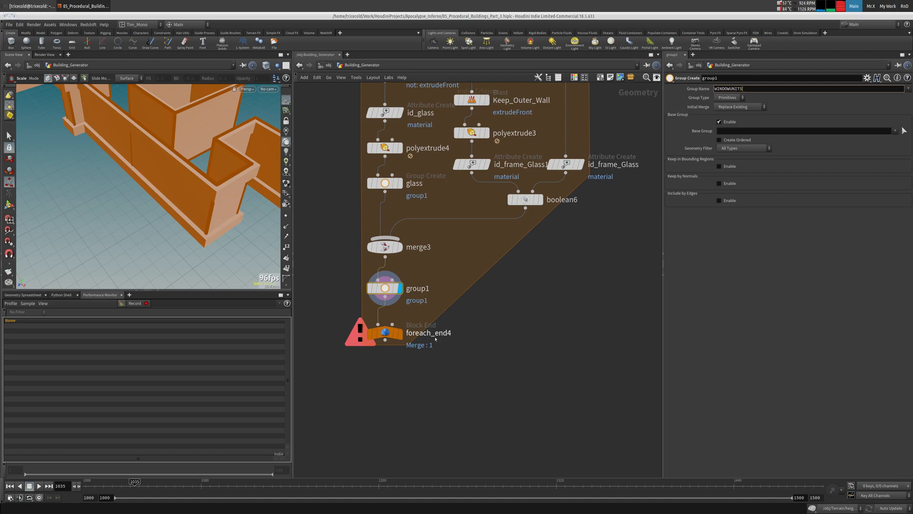
pyautogui.press('Return')
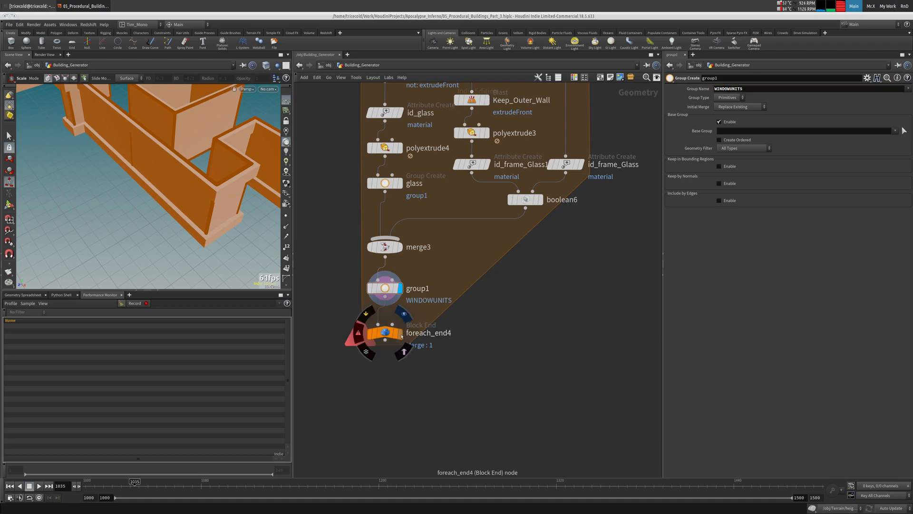
# Insert a Normal node between boolean6 and merge3 and display it to compare its shading with boolean6.
pyautogui.click(9, 136)
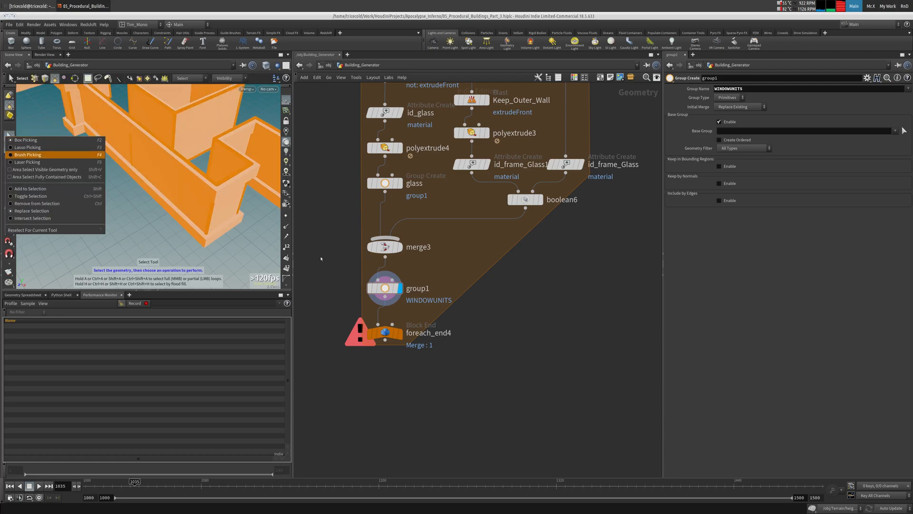
pyautogui.moveTo(543, 202)
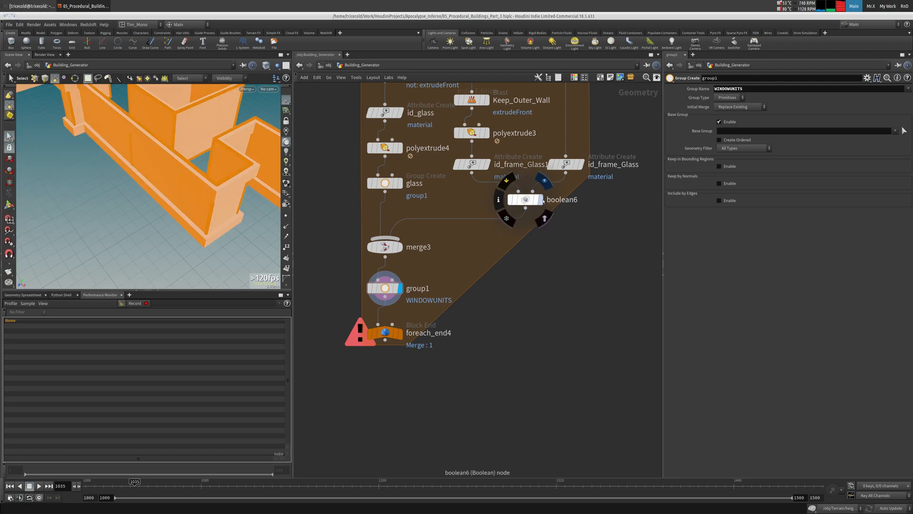
pyautogui.click(543, 202)
pyautogui.click(523, 200)
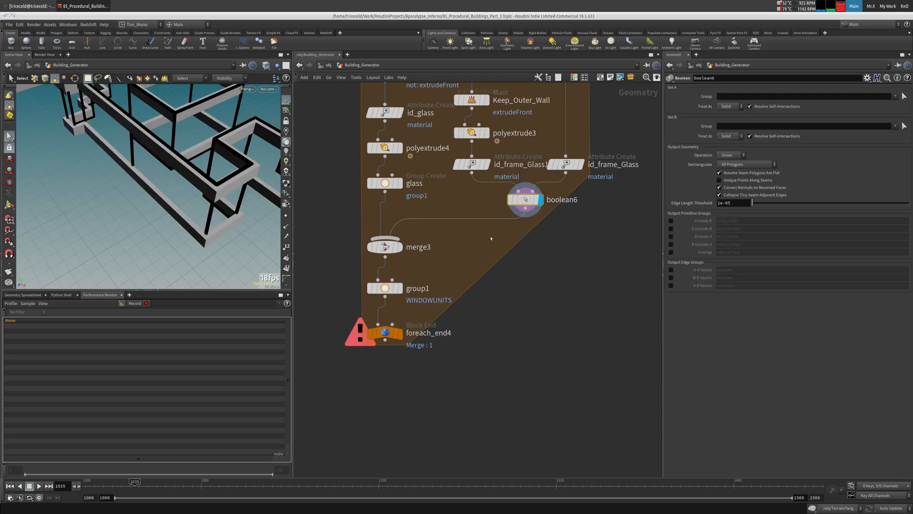
pyautogui.press('Tab')
pyautogui.moveTo(476, 238)
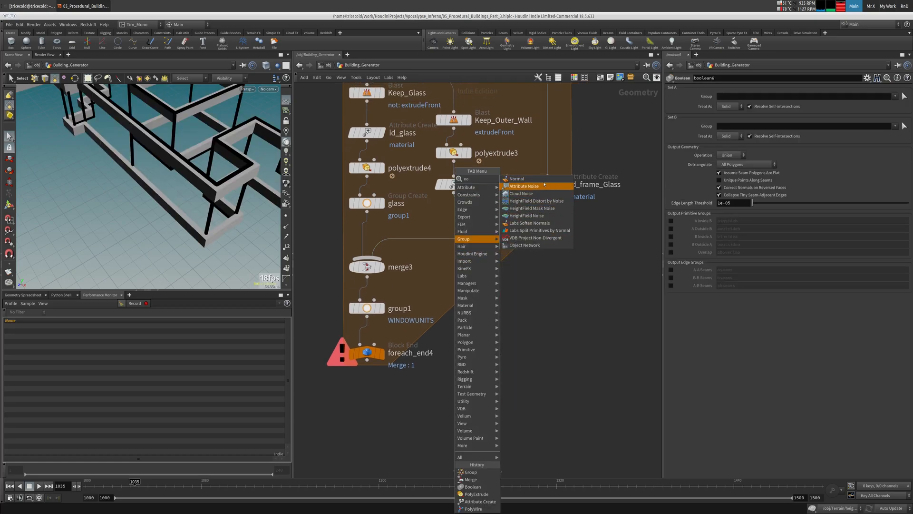
pyautogui.click(515, 179)
pyautogui.click(467, 237)
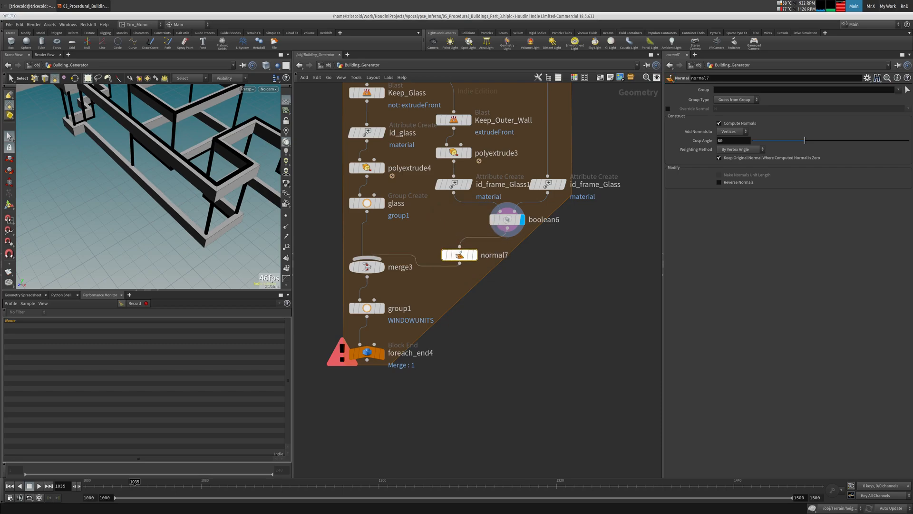
pyautogui.click(476, 256)
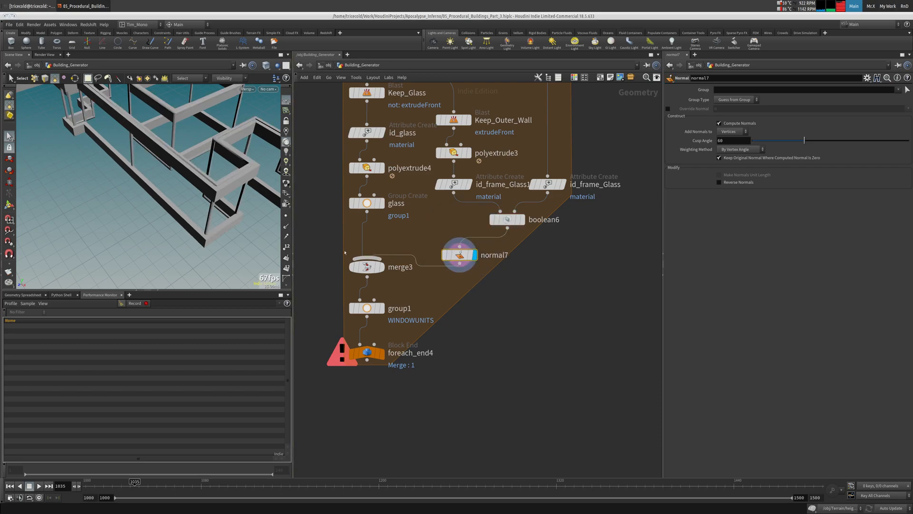
# Display merge3 and examine the combined glass, walls and wire frames up close in shaded and wireframe views.
pyautogui.click(382, 270)
pyautogui.click(371, 267)
pyautogui.moveTo(209, 209)
pyautogui.keyDown('alt'); pyautogui.mouseDown()
pyautogui.moveTo(248, 164)
pyautogui.moveTo(194, 188)
pyautogui.moveTo(245, 179)
pyautogui.moveTo(152, 134)
pyautogui.moveTo(138, 155)
pyautogui.moveTo(198, 155)
pyautogui.mouseUp(); pyautogui.keyUp('alt')
pyautogui.press('w')
pyautogui.press('w')
pyautogui.press('w')
pyautogui.press('w')
pyautogui.press('w')
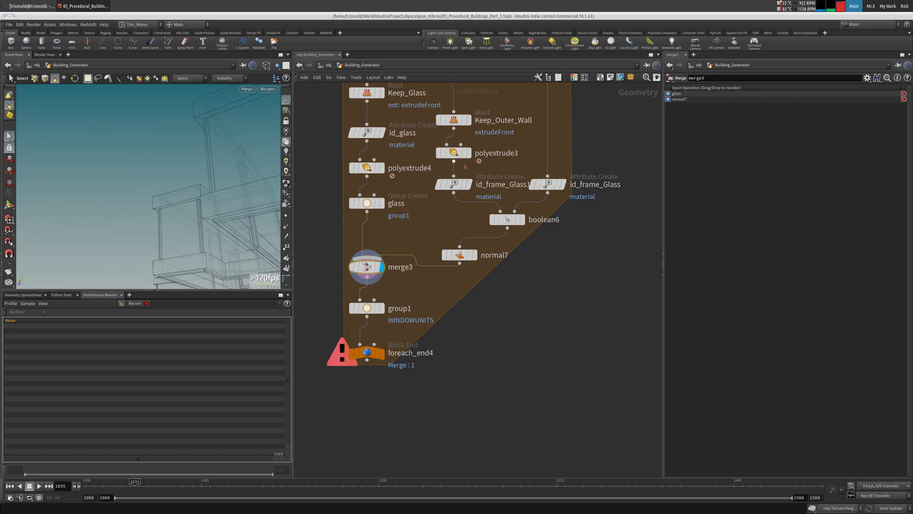
# Set the Divisions of polywire1 to 8 and inspect the wire frames in the shaded view.
pyautogui.moveTo(520, 151); pyautogui.dragTo(450, 333, button='middle')
pyautogui.click(480, 258)
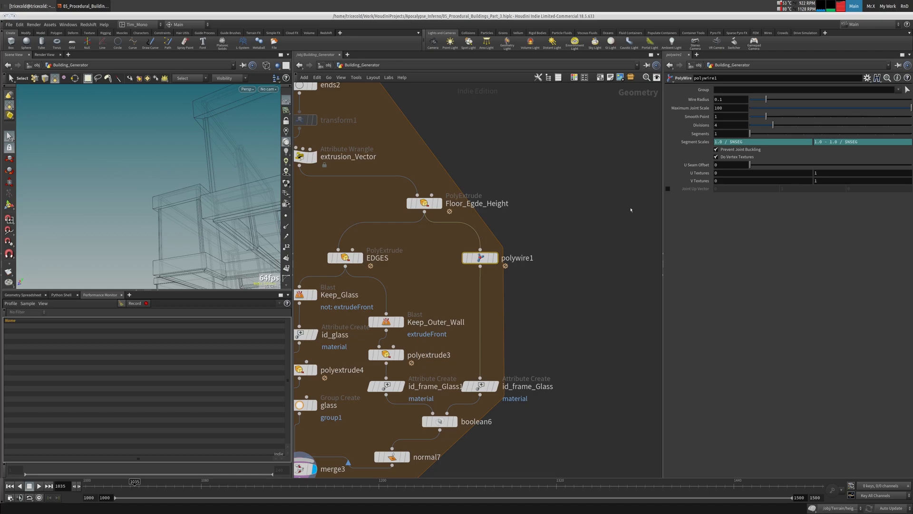
pyautogui.click(726, 124)
pyautogui.write('8')
pyautogui.press('Return')
pyautogui.press('Escape')
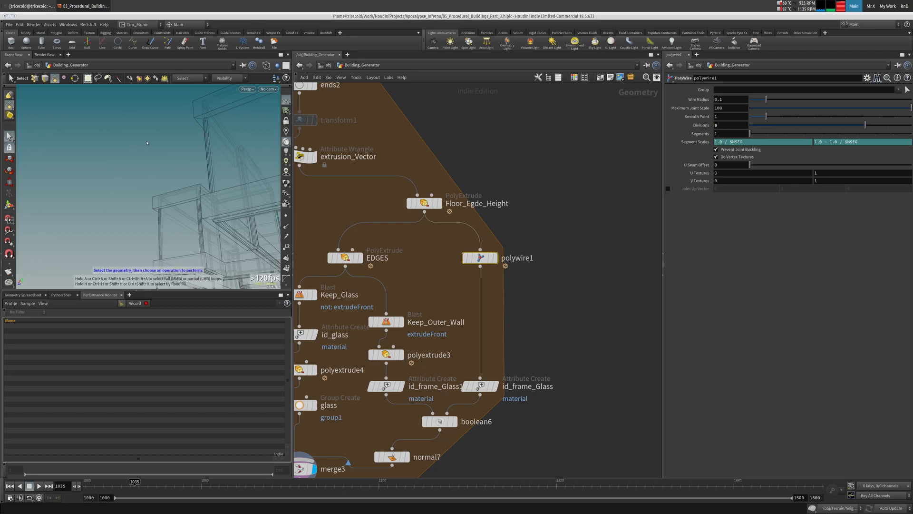
pyautogui.moveTo(143, 143); pyautogui.dragTo(219, 156)
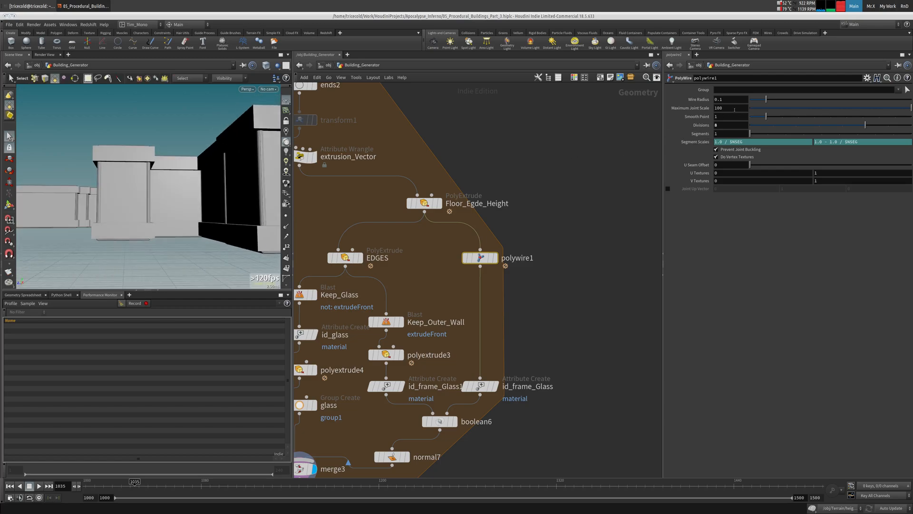
pyautogui.moveTo(251, 173); pyautogui.dragTo(210, 116)
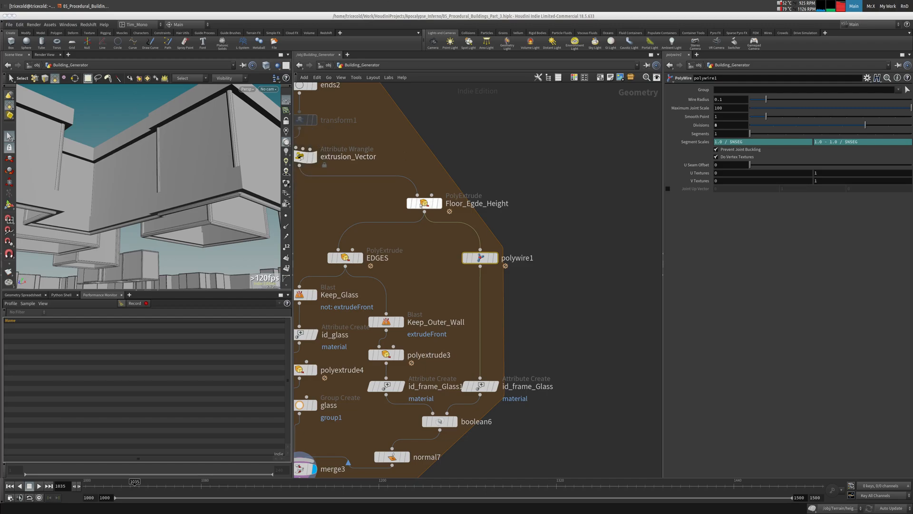
pyautogui.moveTo(431, 264); pyautogui.dragTo(540, 155, button='middle')
pyautogui.scroll(-2, 541, 155)
pyautogui.moveTo(462, 245); pyautogui.dragTo(484, 151, button='middle')
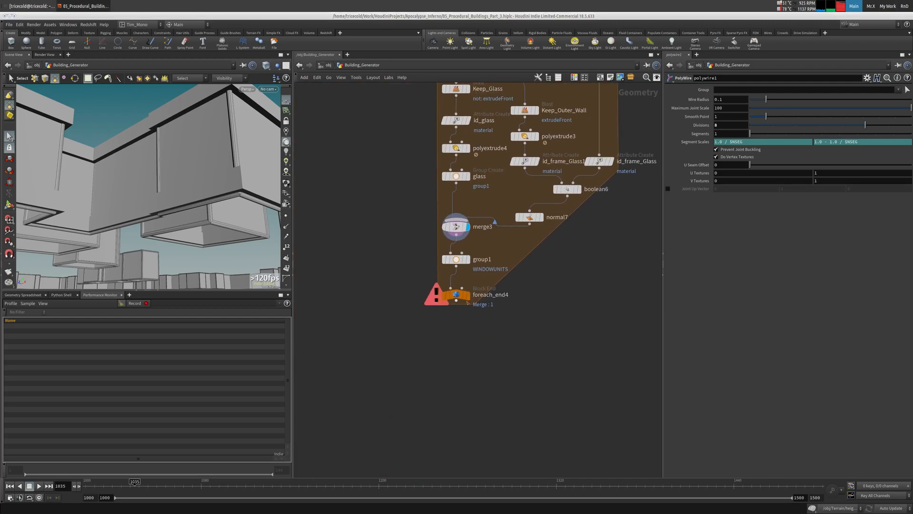
# Save the scene as a new version named 05_Procedural_Buildings_Part_4.hiplc.
pyautogui.click(8, 25)
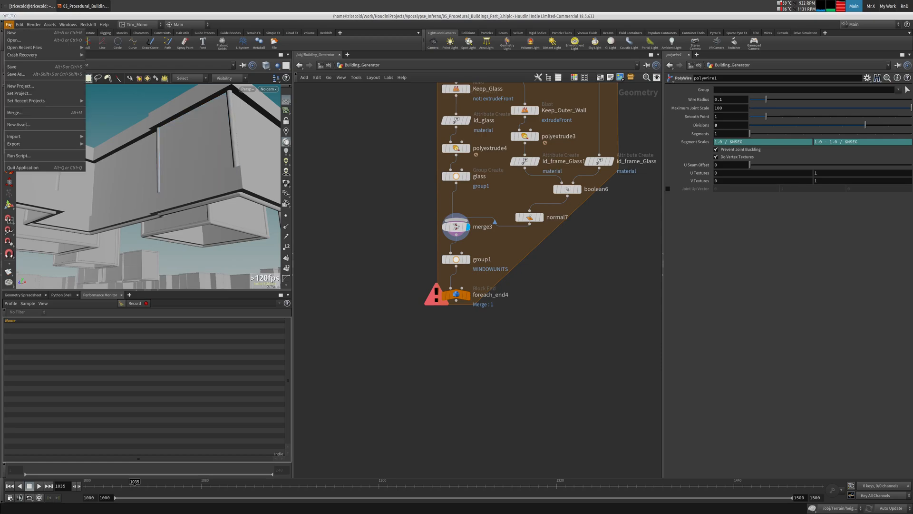
pyautogui.click(16, 74)
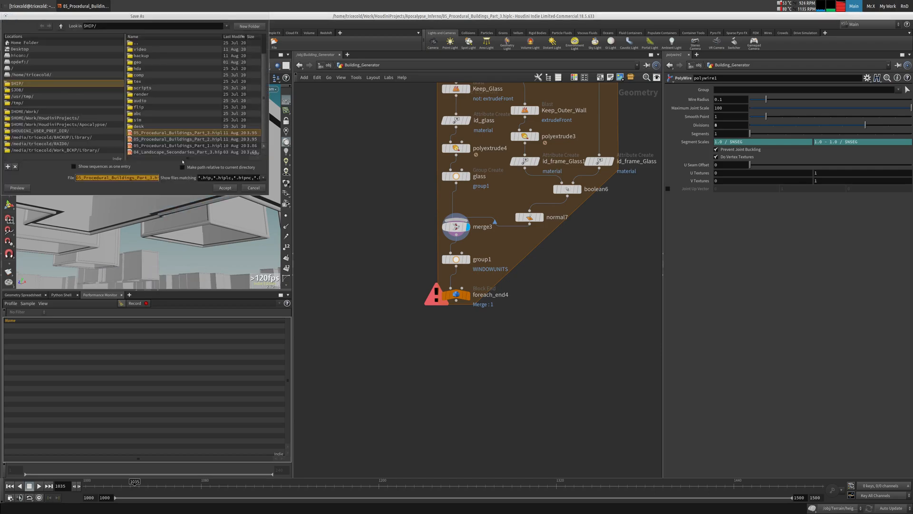
pyautogui.click(146, 177)
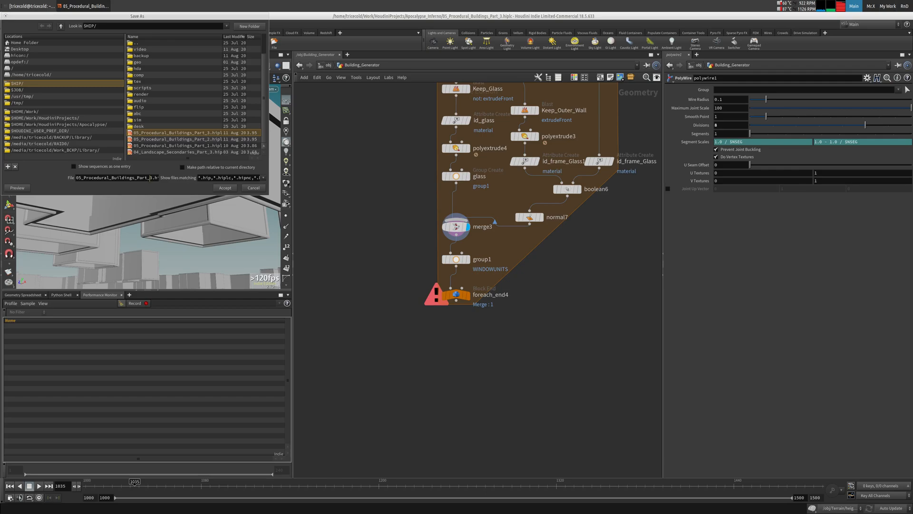
pyautogui.moveTo(149, 177); pyautogui.dragTo(153, 177)
pyautogui.write('4')
pyautogui.press('Return')
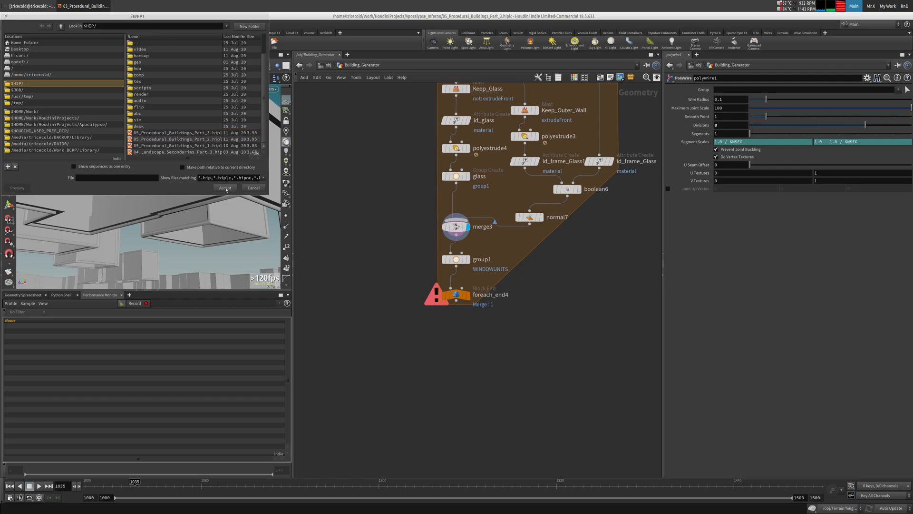
# Display the output of the foreach_end4 loop and view the whole building tower.
pyautogui.moveTo(452, 291)
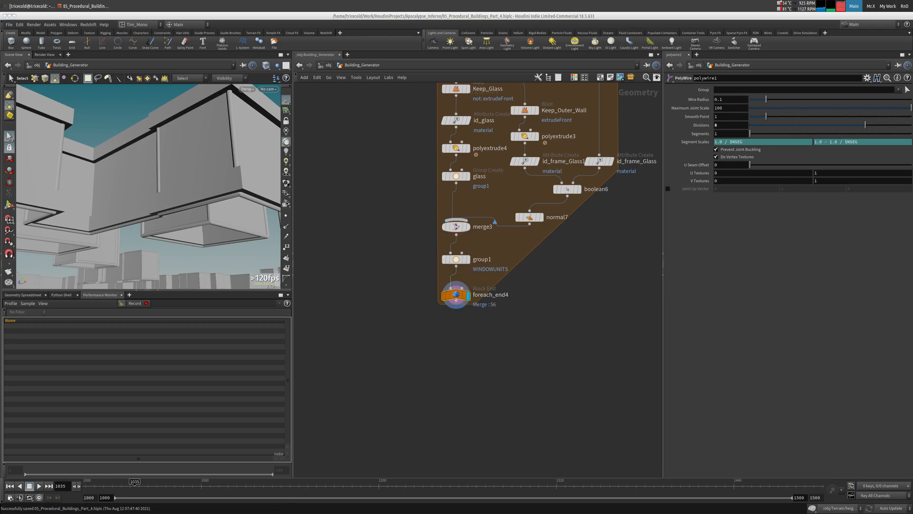
pyautogui.keyDown('alt'); pyautogui.moveTo(200, 148); pyautogui.dragTo(103, 191, button='right'); pyautogui.keyUp('alt')
pyautogui.moveTo(103, 190)
pyautogui.mouseDown()
pyautogui.moveTo(123, 185)
pyautogui.moveTo(138, 199)
pyautogui.moveTo(111, 225)
pyautogui.moveTo(100, 186)
pyautogui.moveTo(108, 149)
pyautogui.moveTo(75, 163)
pyautogui.moveTo(55, 230)
pyautogui.moveTo(69, 228)
pyautogui.moveTo(124, 180)
pyautogui.moveTo(108, 231)
pyautogui.moveTo(114, 199)
pyautogui.mouseUp()
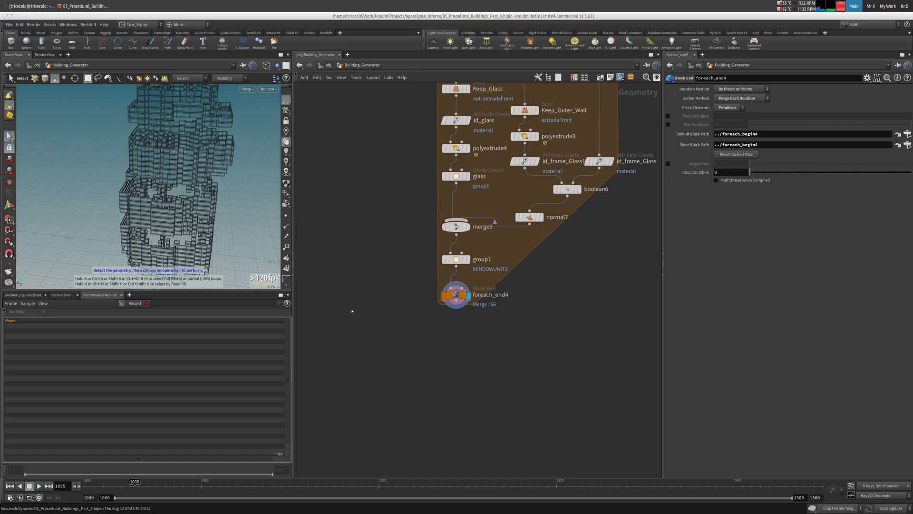
# Add a Blast node after foreach_end4 and display its output.
pyautogui.moveTo(402, 308); pyautogui.dragTo(324, 234, button='middle')
pyautogui.scroll(3, 371, 250)
pyautogui.press('Tab')
pyautogui.moveTo(355, 277)
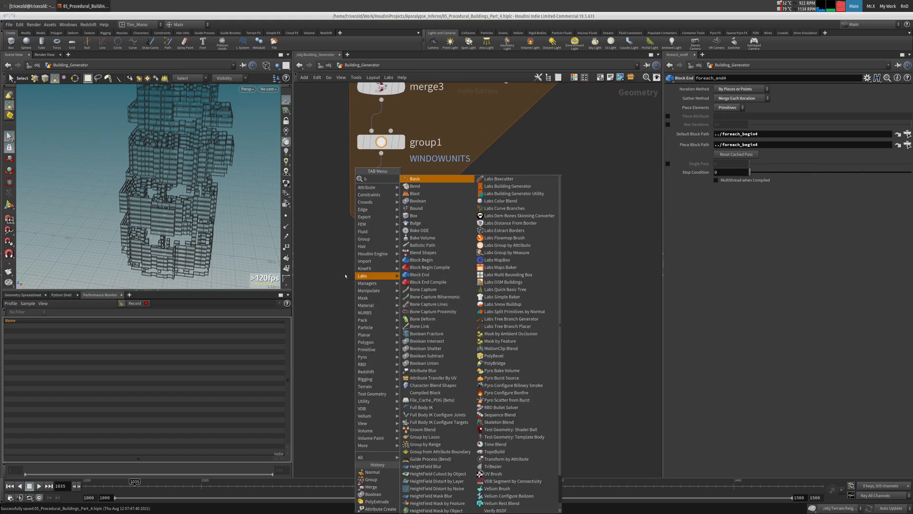
pyautogui.click(421, 181)
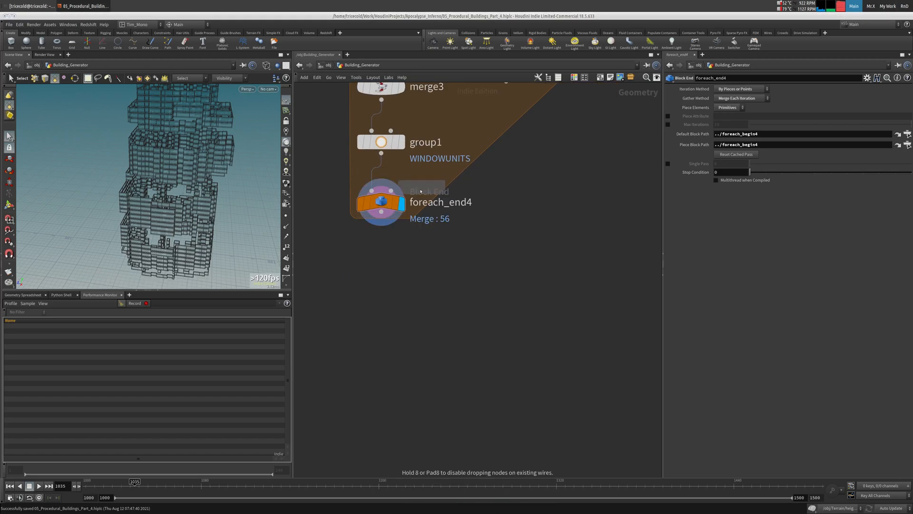
pyautogui.click(379, 278)
pyautogui.click(401, 277)
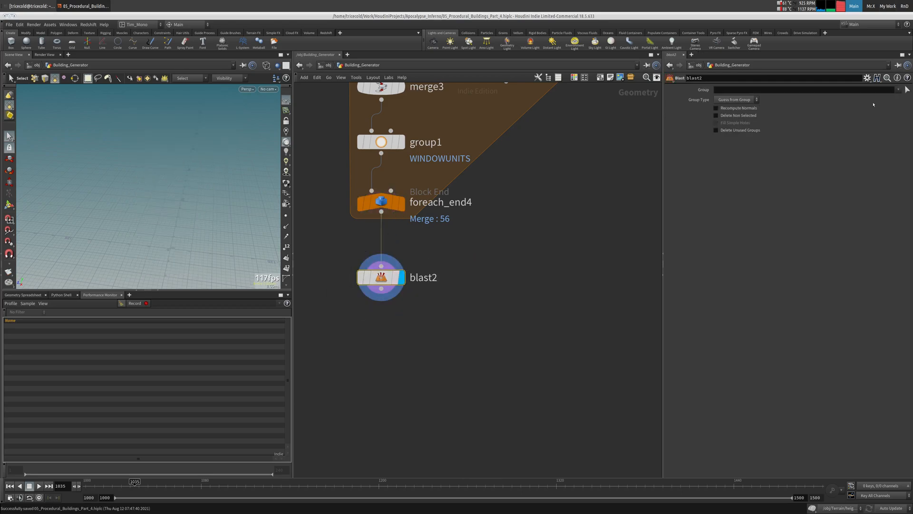
# Rename the group created by the glass Group Create node to glass.
pyautogui.click(898, 89)
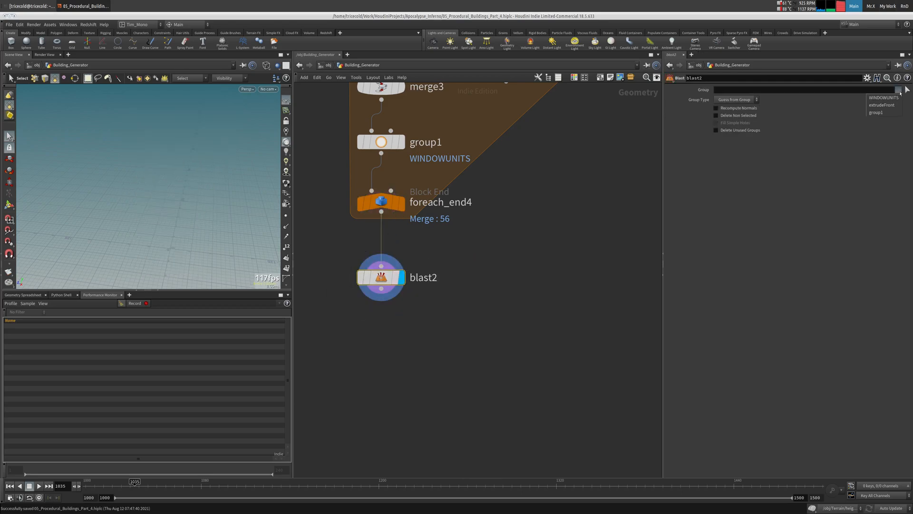
pyautogui.click(599, 205)
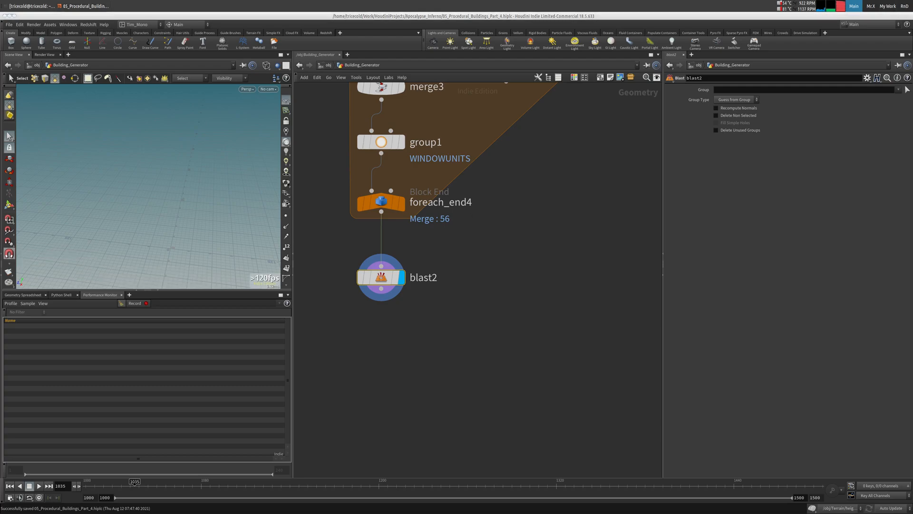
pyautogui.moveTo(537, 213); pyautogui.dragTo(531, 409, button='middle')
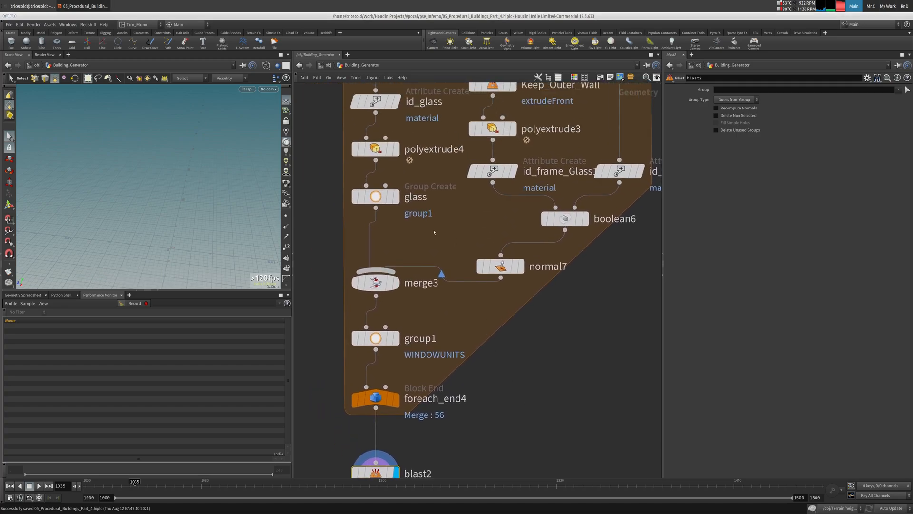
pyautogui.click(404, 214)
pyautogui.doubleClick(756, 90)
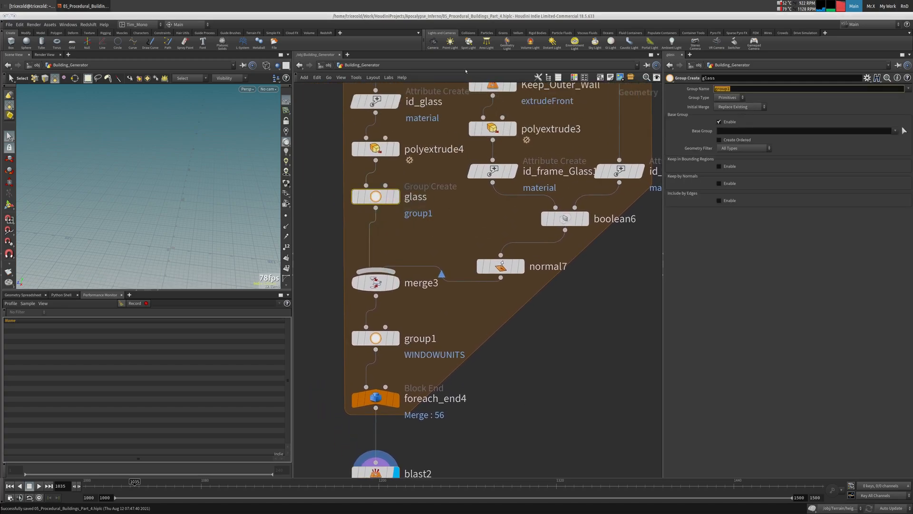
pyautogui.write('glass')
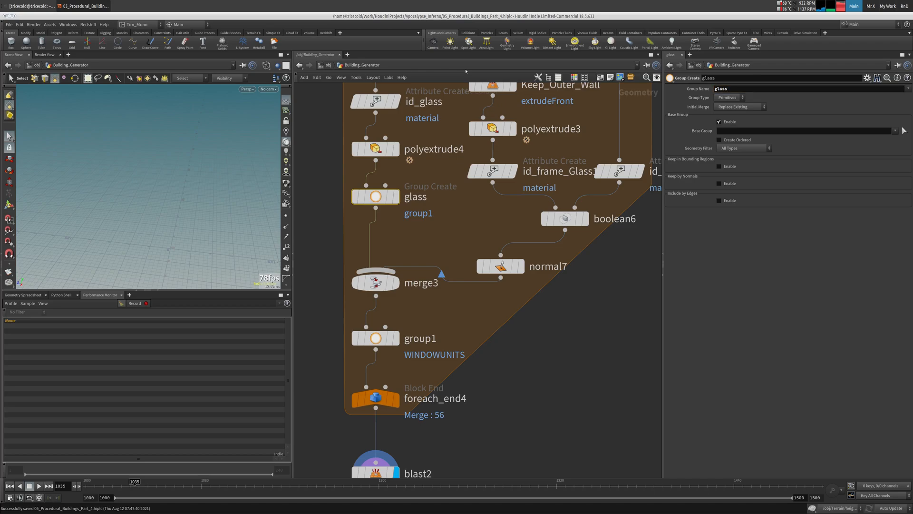
pyautogui.press('Return')
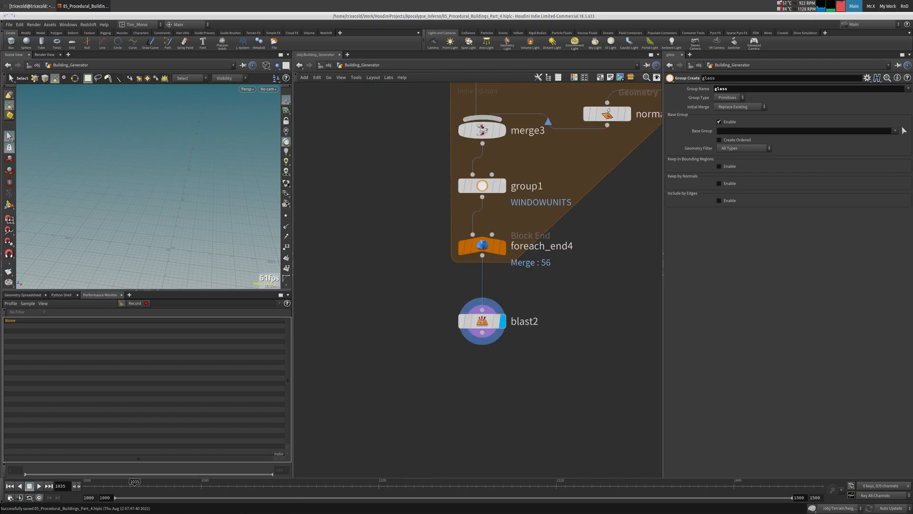
# Set blast2 to the glass group with Delete Non Selected enabled and inspect the remaining geometry.
pyautogui.moveTo(386, 299); pyautogui.dragTo(507, 338)
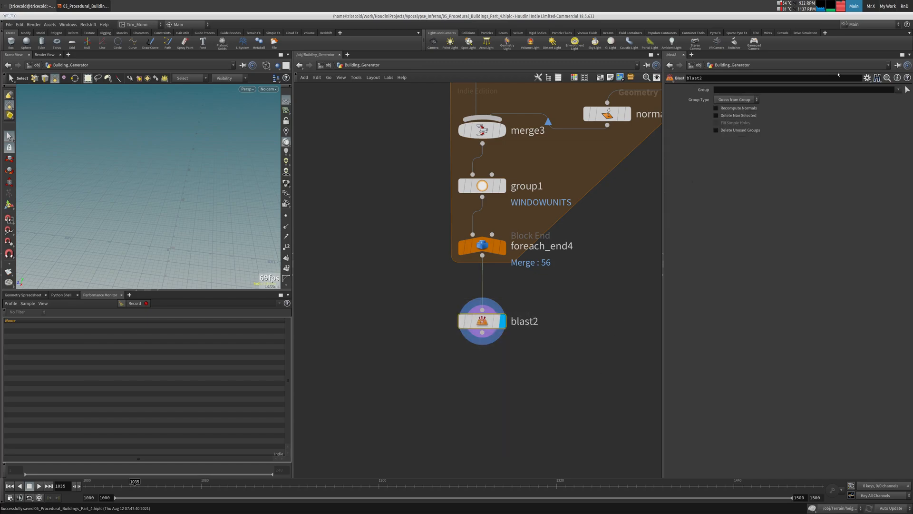
pyautogui.click(898, 90)
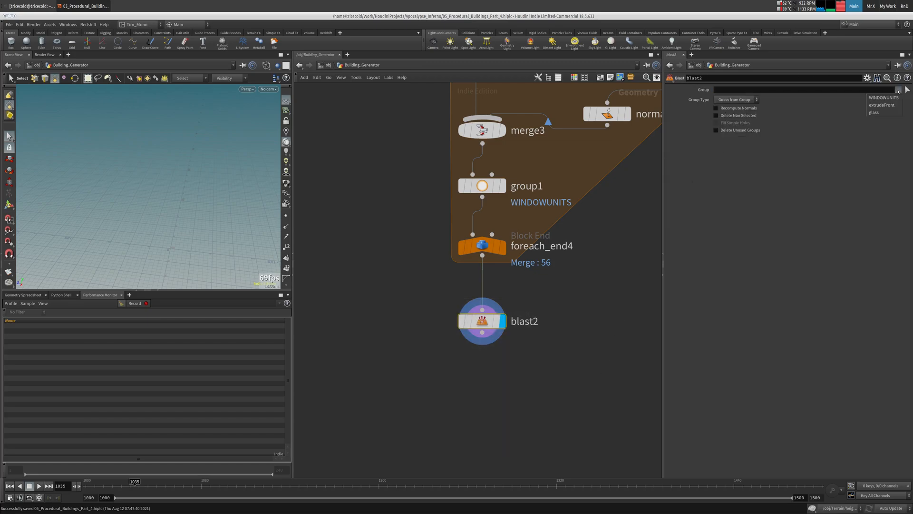
pyautogui.click(881, 113)
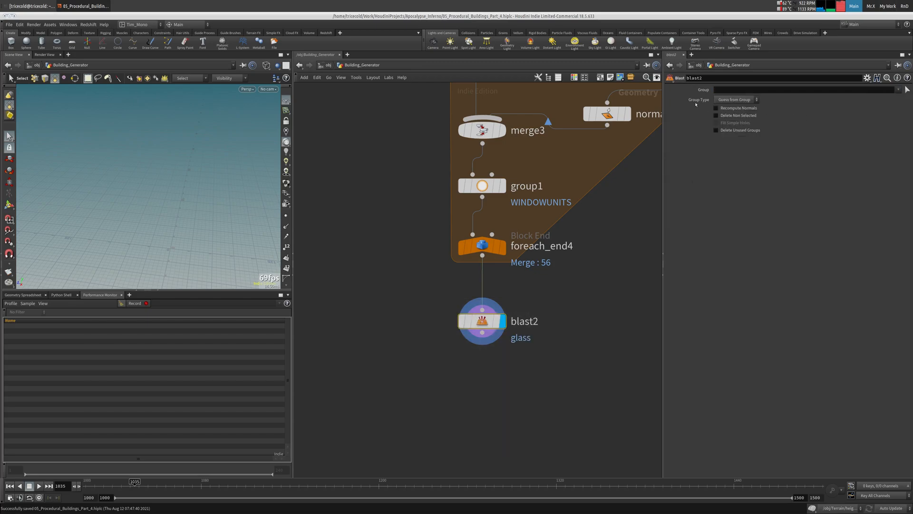
pyautogui.click(717, 115)
pyautogui.keyDown('alt'); pyautogui.moveTo(154, 142); pyautogui.dragTo(83, 116); pyautogui.keyUp('alt')
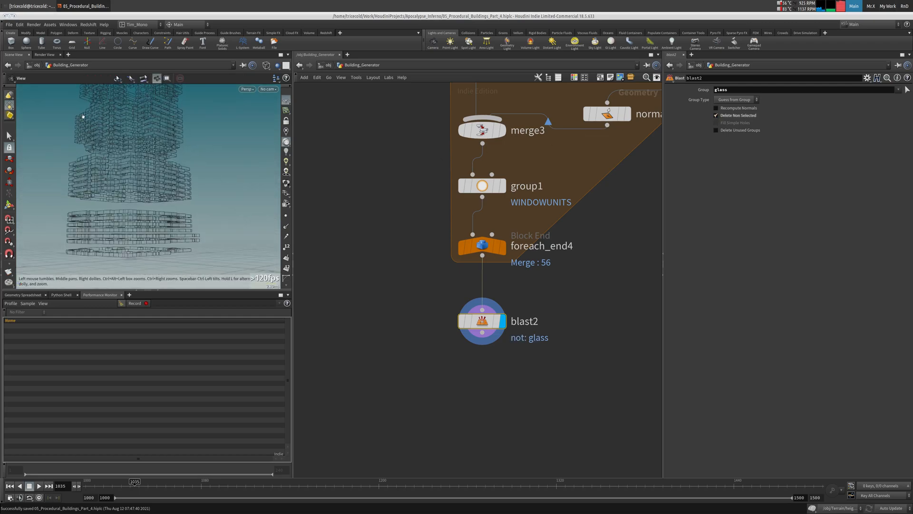
pyautogui.press('s')
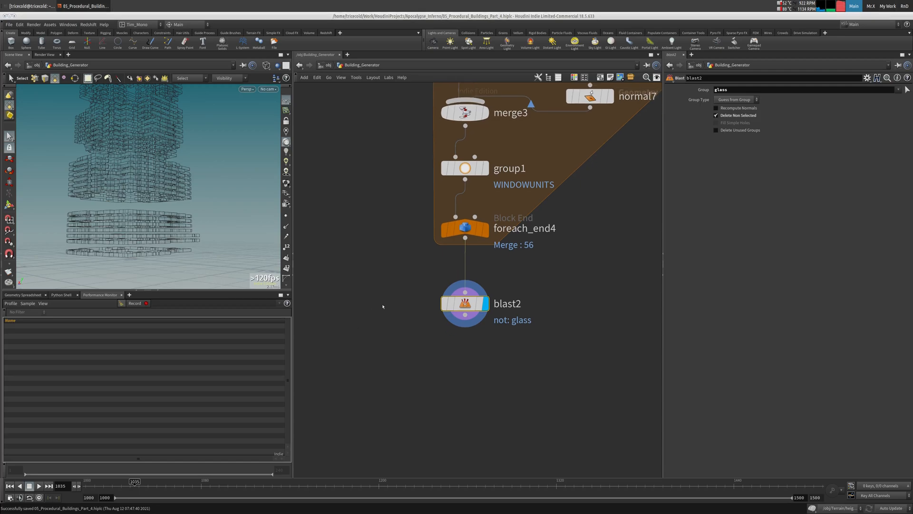
pyautogui.middleClick(471, 304)
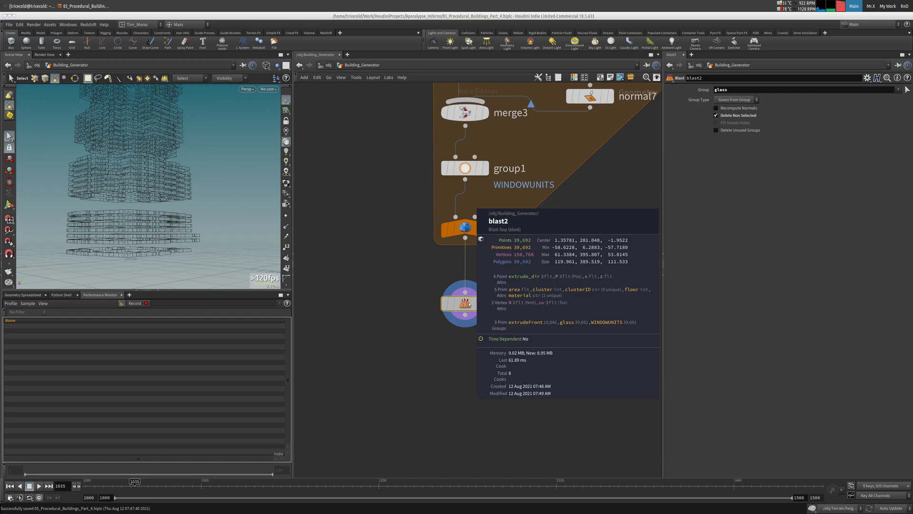
# Add an Attribute Delete node after blast2 and display its output.
pyautogui.moveTo(354, 332); pyautogui.dragTo(314, 300, button='middle')
pyautogui.press('Tab')
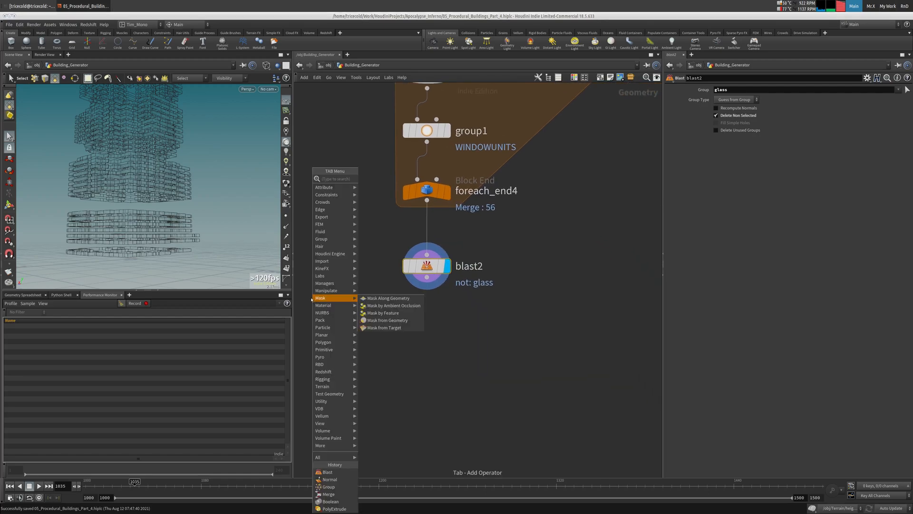
pyautogui.write('attrde')
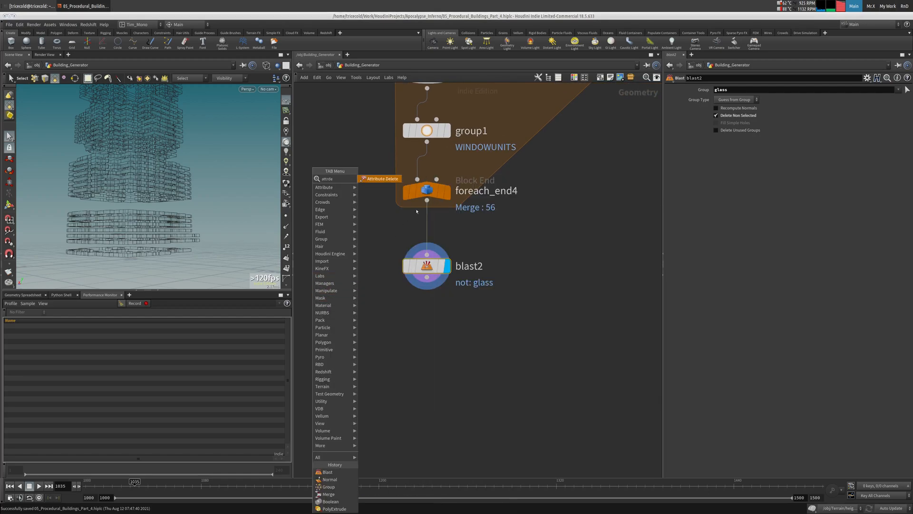
pyautogui.click(385, 179)
pyautogui.click(442, 325)
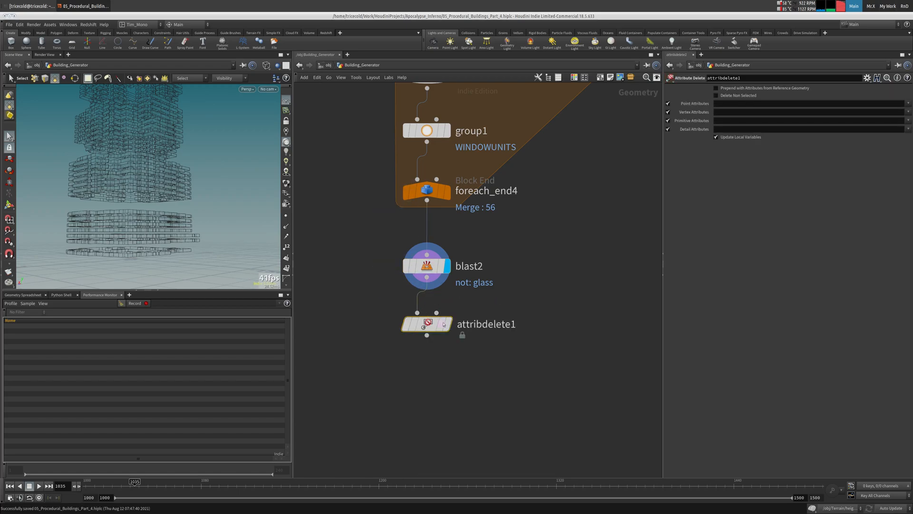
pyautogui.click(443, 325)
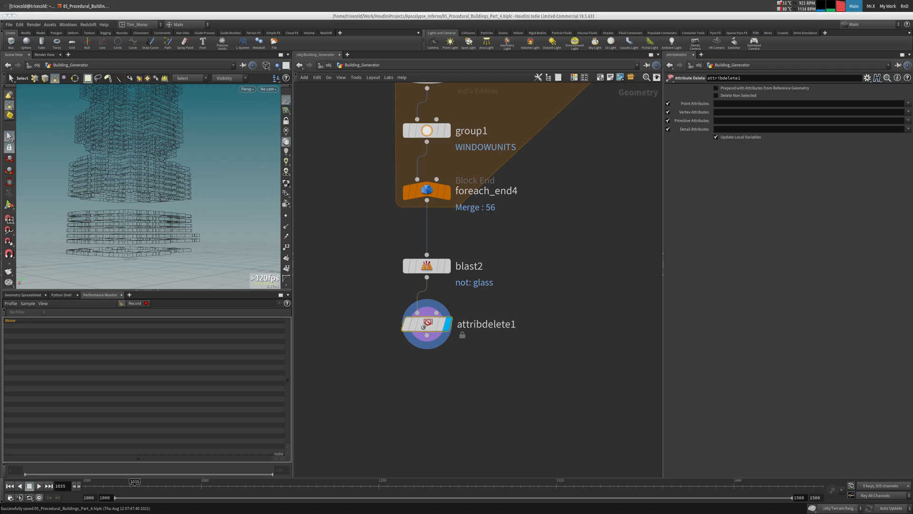
# Set the point attributes to delete in attribdelete1 to * for all of them.
pyautogui.click(723, 104)
pyautogui.write('*')
pyautogui.press('Tab')
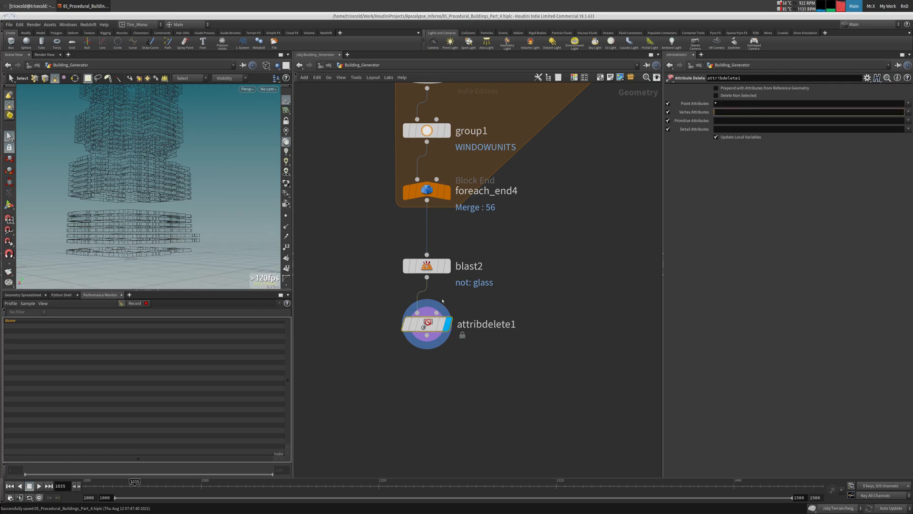
pyautogui.middleClick(443, 301)
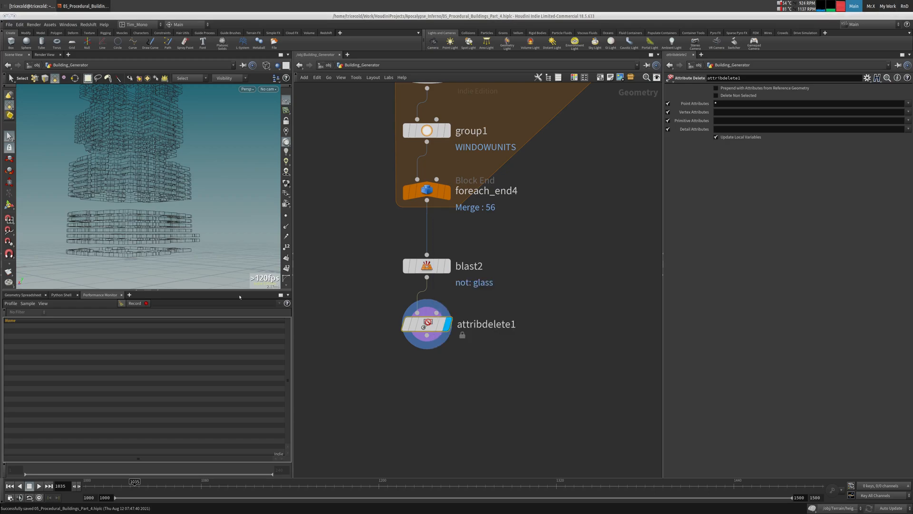
# Examine the primitive attributes of attribdelete1 in the Geometry Spreadsheet, sorted by floor.
pyautogui.click(22, 294)
pyautogui.click(61, 319)
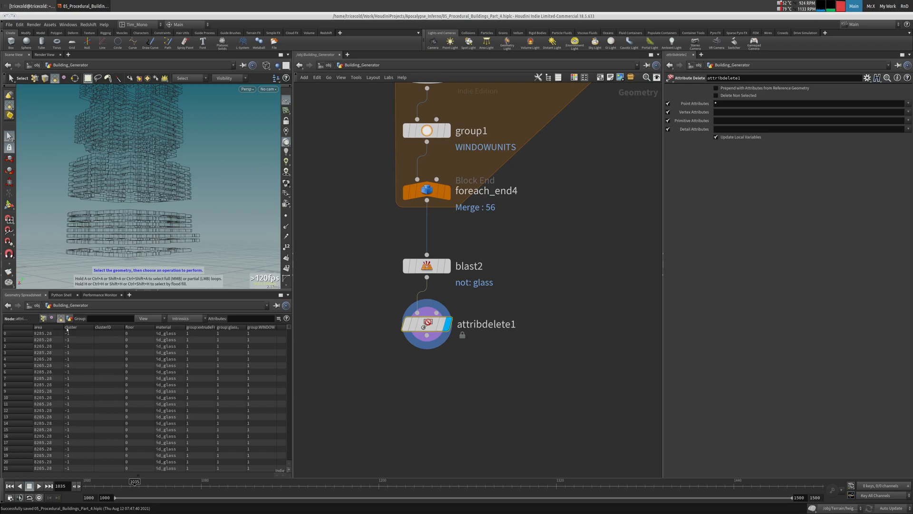
pyautogui.click(141, 328)
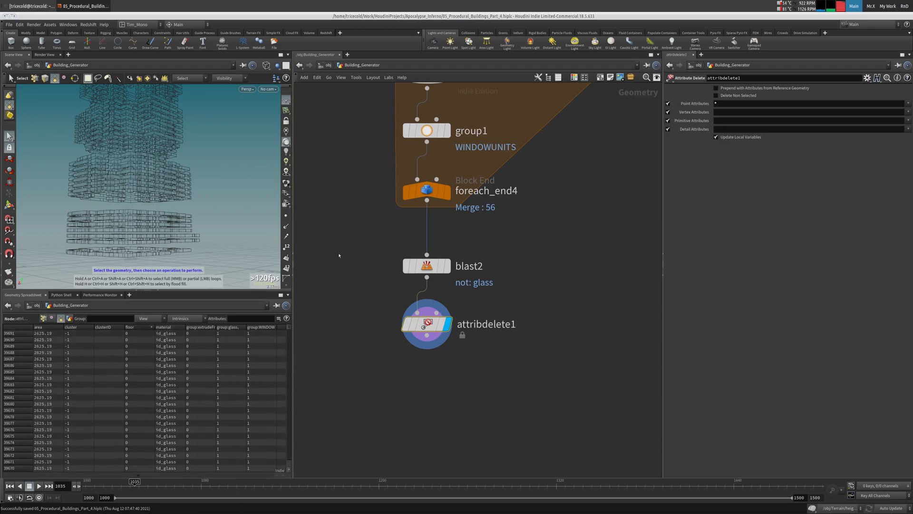
# Set the primitive attributes to delete in attribdelete1 to * ^material, keeping only the material attribute.
pyautogui.click(733, 121)
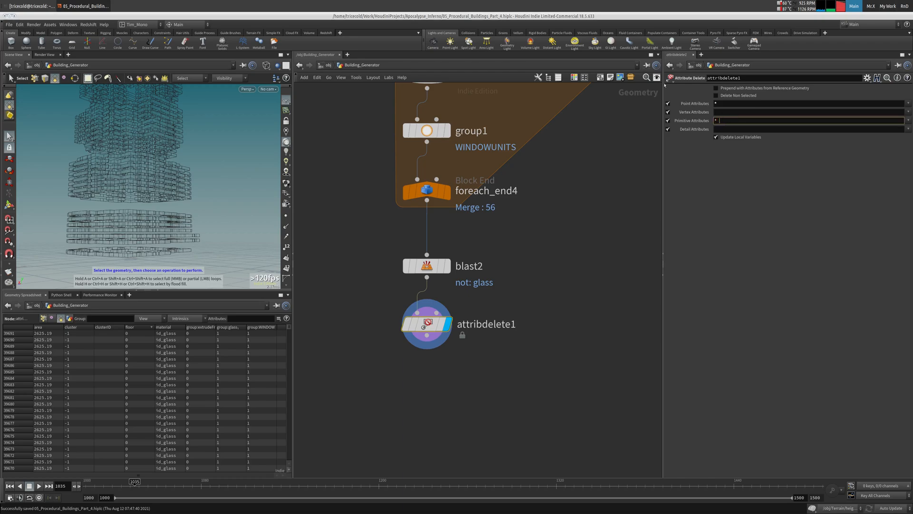
pyautogui.write('* ^material')
pyautogui.press('Return')
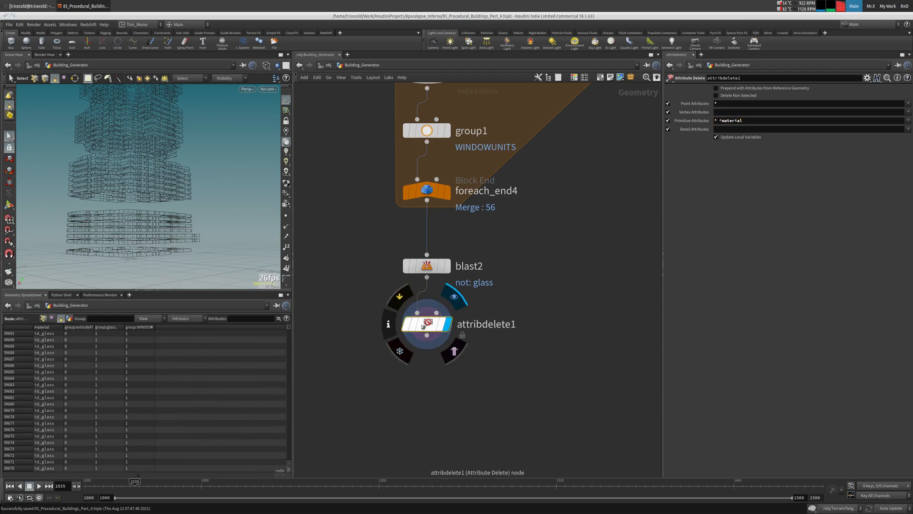
# Inspect attribdelete1's geometry information, then enable Delete Unused Groups on blast2.
pyautogui.middleClick(426, 326)
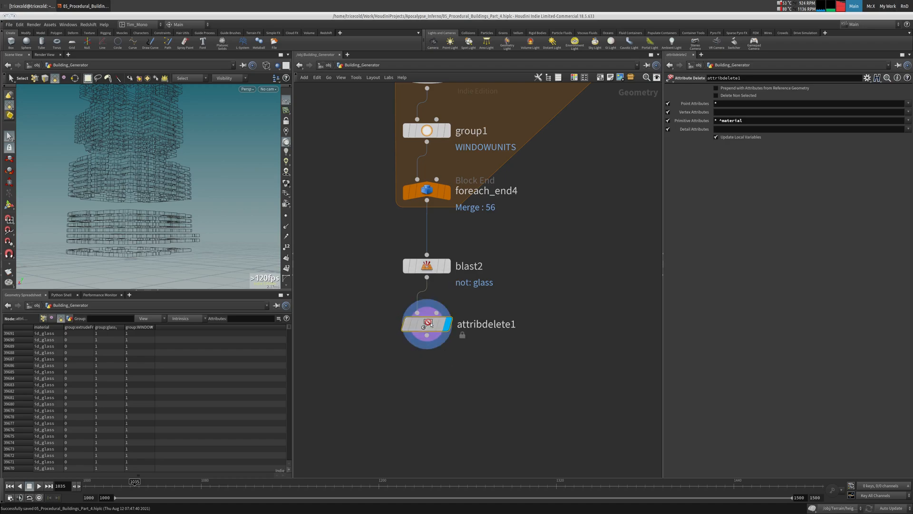
pyautogui.moveTo(498, 249); pyautogui.dragTo(371, 280)
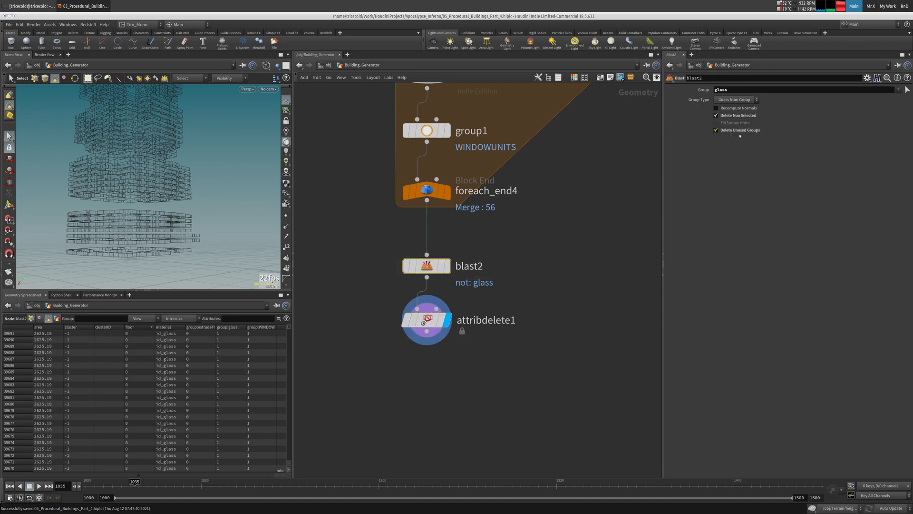
# Inspect attribdelete1's geometry information and move the node slightly lower to leave more room beneath blast2.
pyautogui.click(438, 321)
pyautogui.middleClick(462, 329)
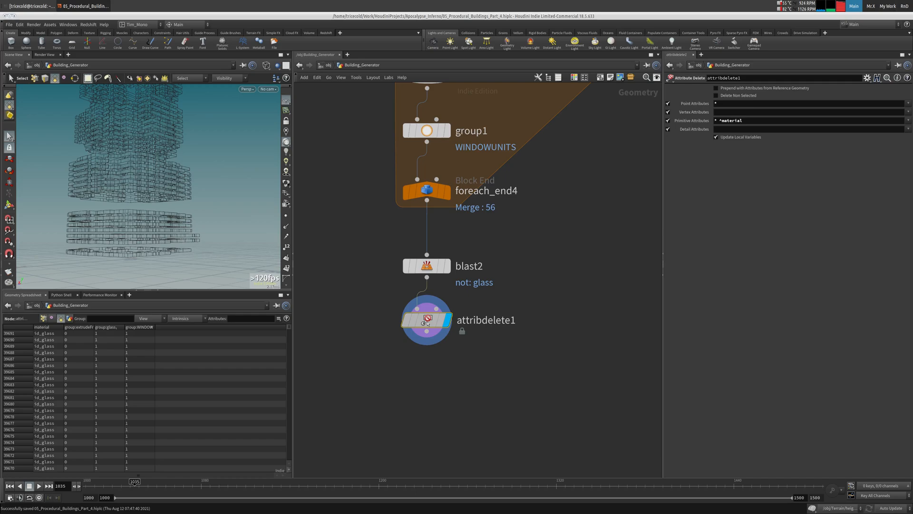
pyautogui.moveTo(438, 320); pyautogui.dragTo(438, 341)
# Examine the isolated glass panes up close in the viewport with shaded display instead of wireframe.
pyautogui.press('space')
pyautogui.moveTo(69, 187); pyautogui.dragTo(77, 230)
pyautogui.moveTo(77, 230); pyautogui.dragTo(138, 167, button='right')
pyautogui.moveTo(138, 167); pyautogui.dragTo(157, 138, button='middle')
pyautogui.moveTo(157, 138); pyautogui.dragTo(216, 161, button='right')
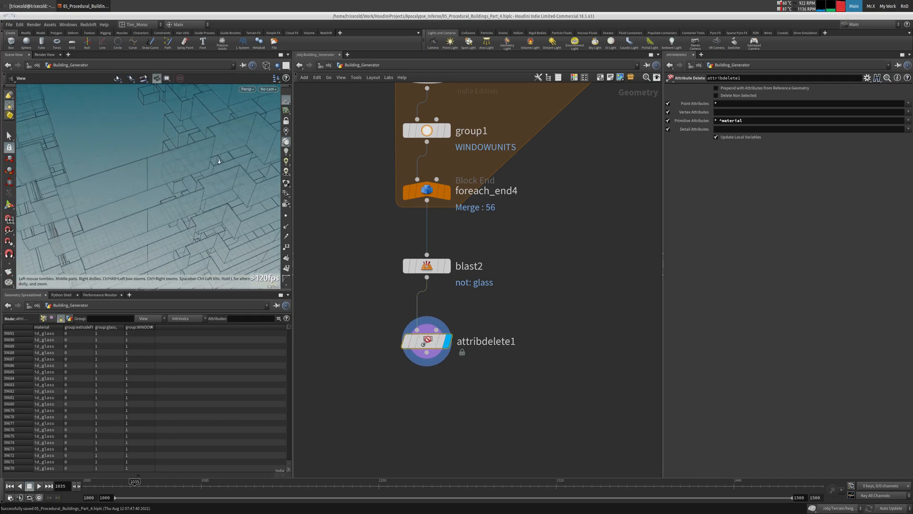
pyautogui.moveTo(216, 161); pyautogui.dragTo(191, 171, button='middle')
pyautogui.press('w')
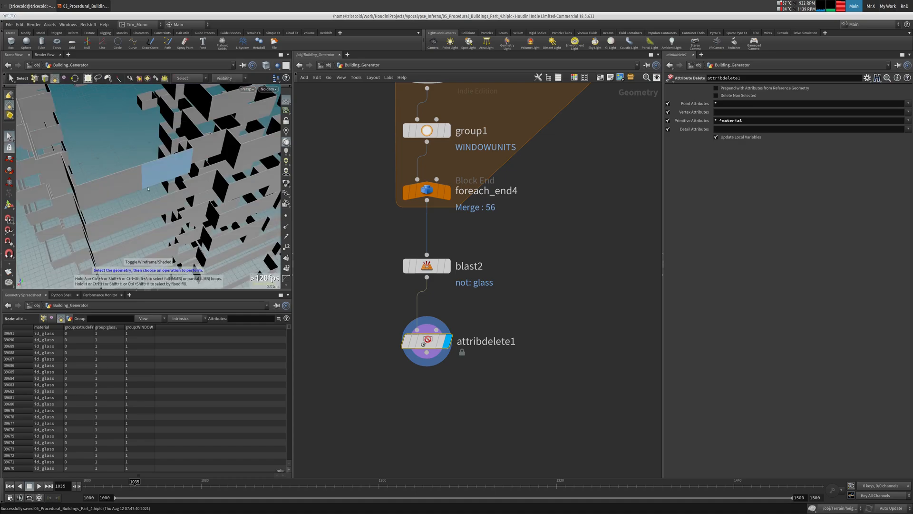
pyautogui.press('space')
pyautogui.moveTo(148, 189); pyautogui.dragTo(209, 200)
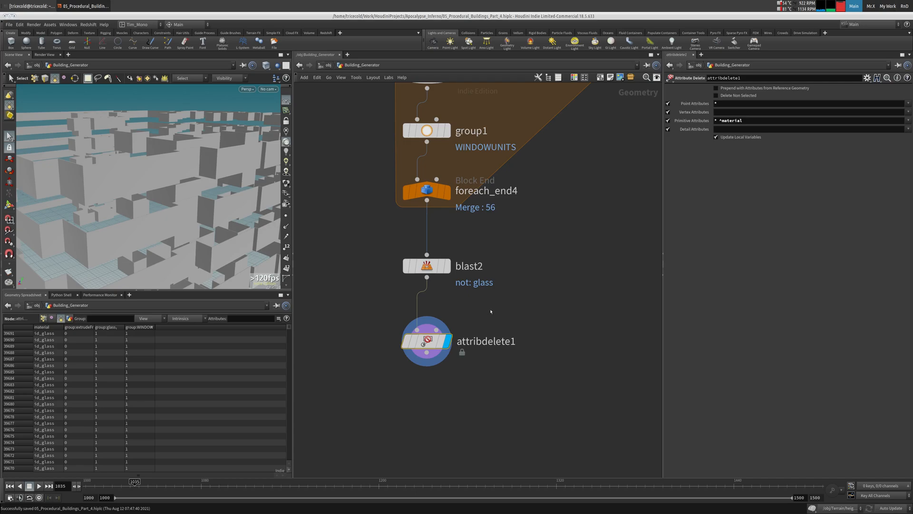
# Insert a Group Delete node between blast2 and attribdelete1 and check which group names it offers for deletion.
pyautogui.press('Tab')
pyautogui.write('gr')
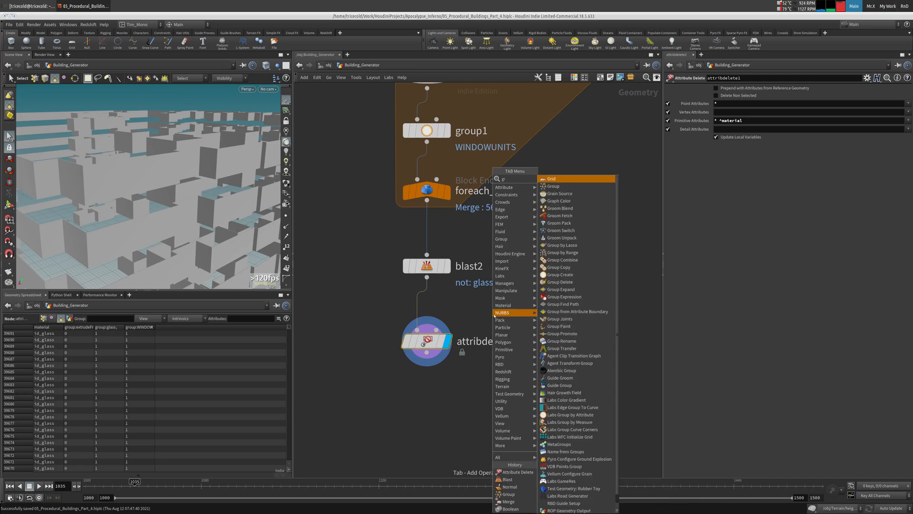
pyautogui.write('oupde')
pyautogui.click(560, 179)
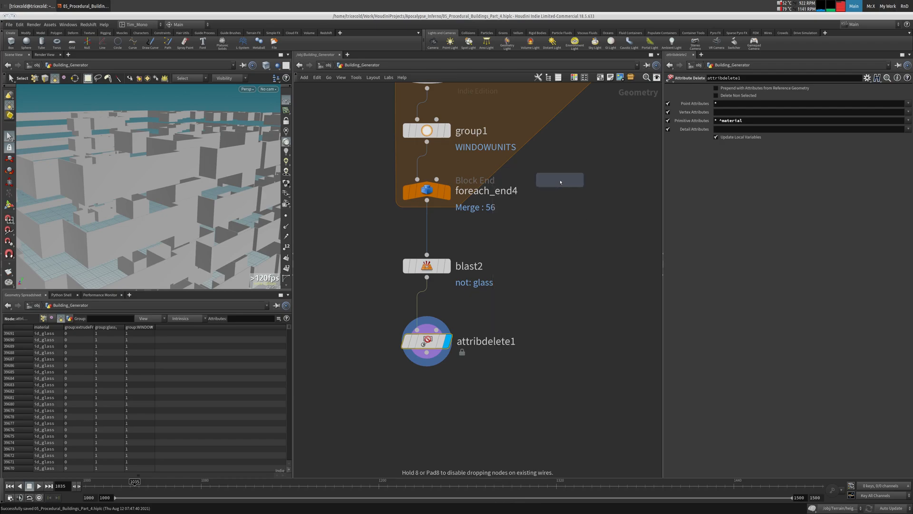
pyautogui.click(428, 292)
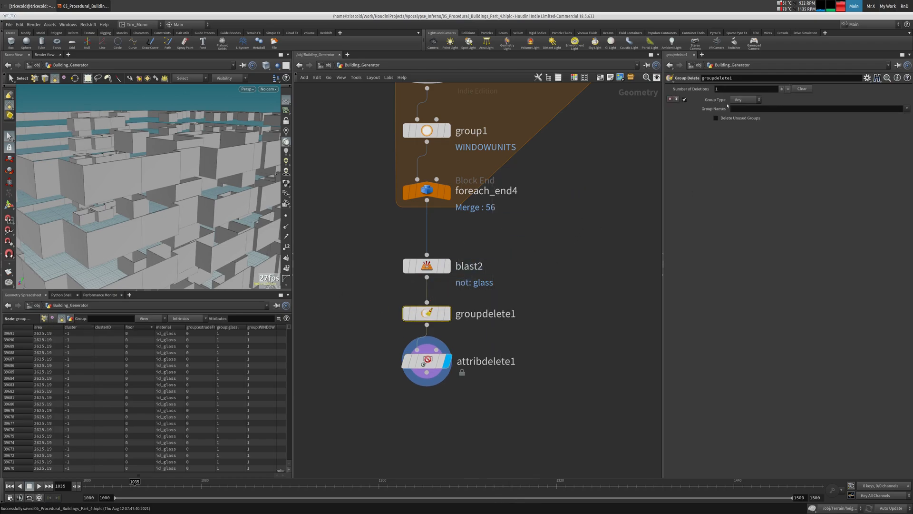
pyautogui.click(907, 110)
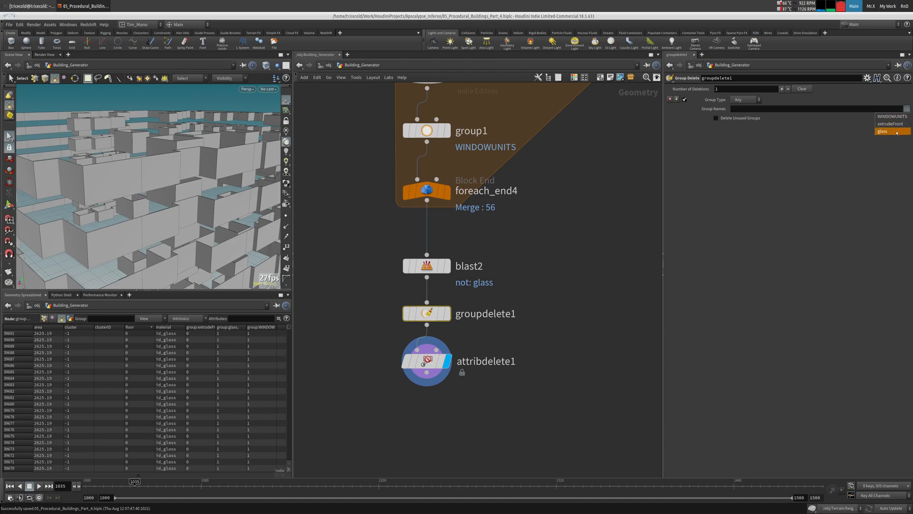
pyautogui.click(597, 246)
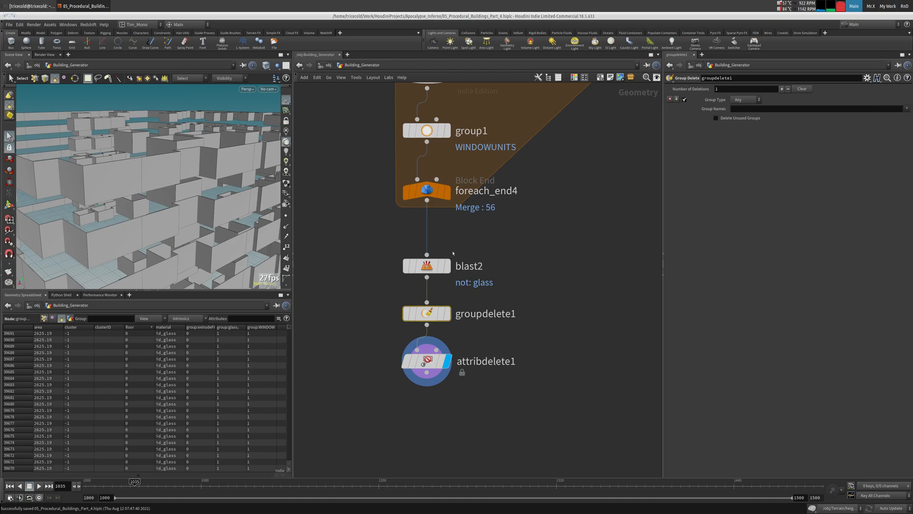
# Compare the displayed geometry and attributes of blast2 with those of attribdelete1.
pyautogui.click(447, 266)
pyautogui.click(436, 268)
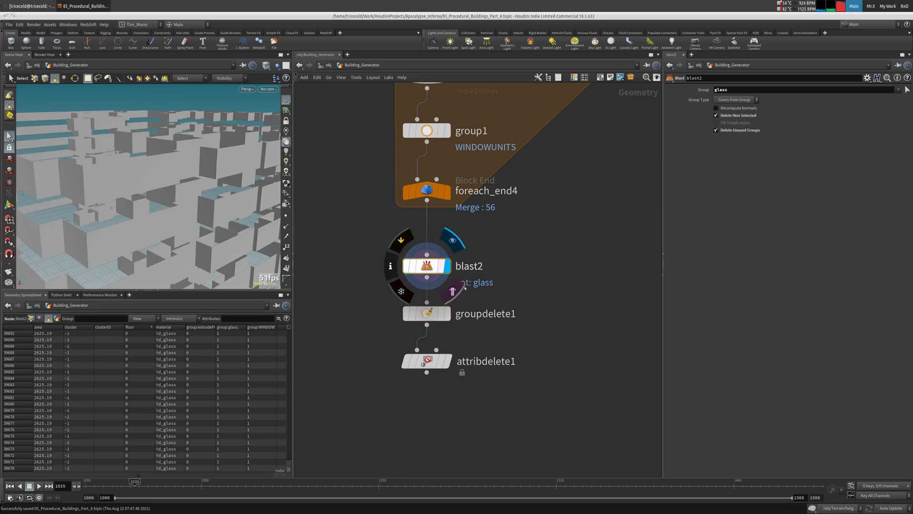
pyautogui.moveTo(520, 274); pyautogui.dragTo(508, 214, button='middle')
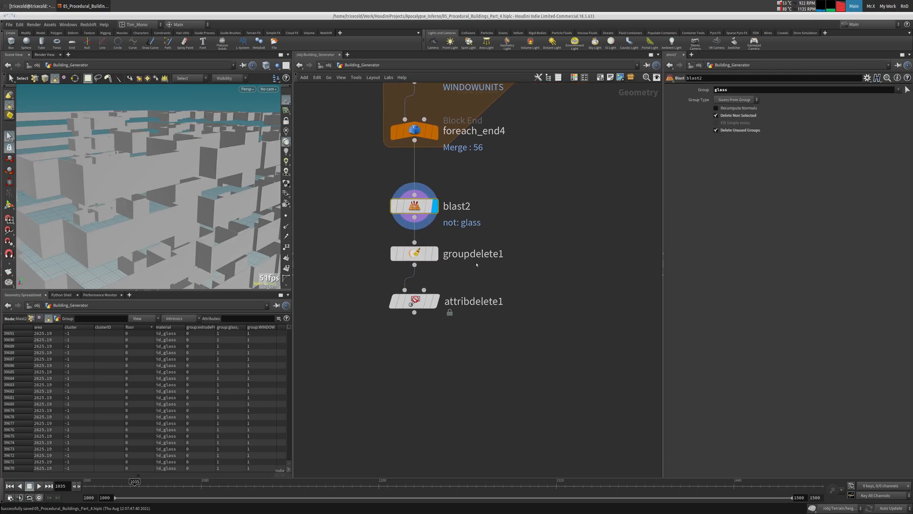
pyautogui.click(433, 301)
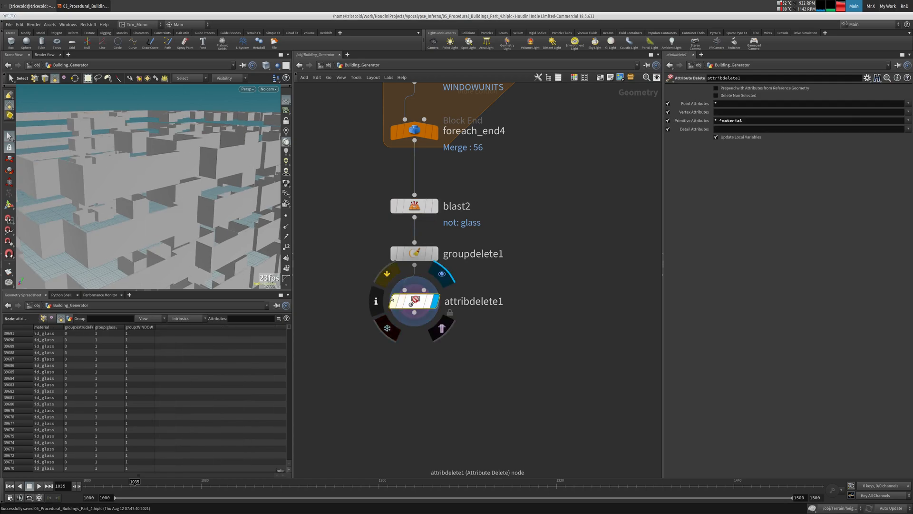
pyautogui.moveTo(362, 316); pyautogui.dragTo(354, 299, button='middle')
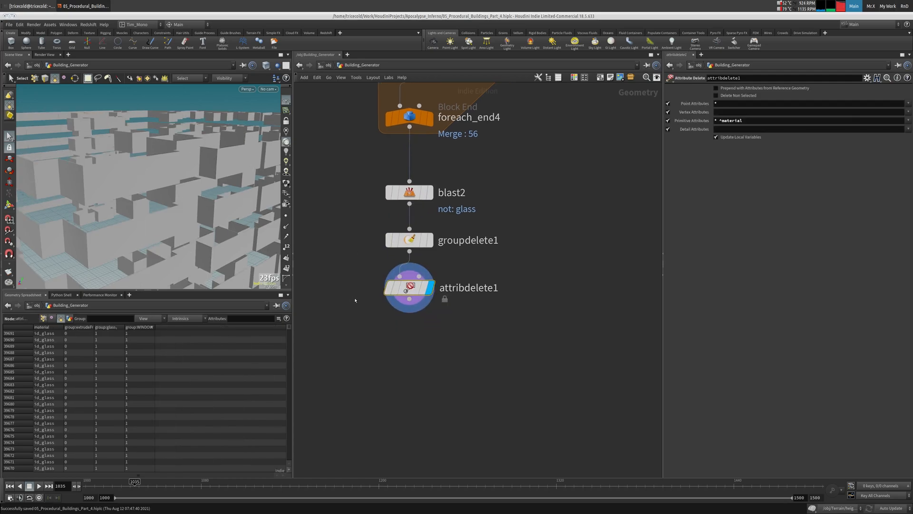
pyautogui.keyDown('alt'); pyautogui.moveTo(199, 181); pyautogui.dragTo(128, 186); pyautogui.keyUp('alt')
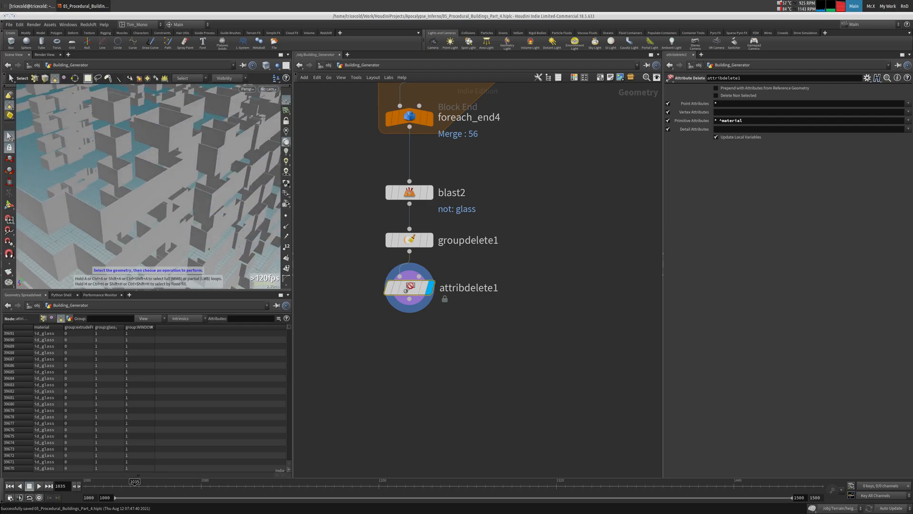
# Add a Null node after attribdelete1 and name it OUT_WINDOWS.
pyautogui.press('Tab')
pyautogui.write('nu')
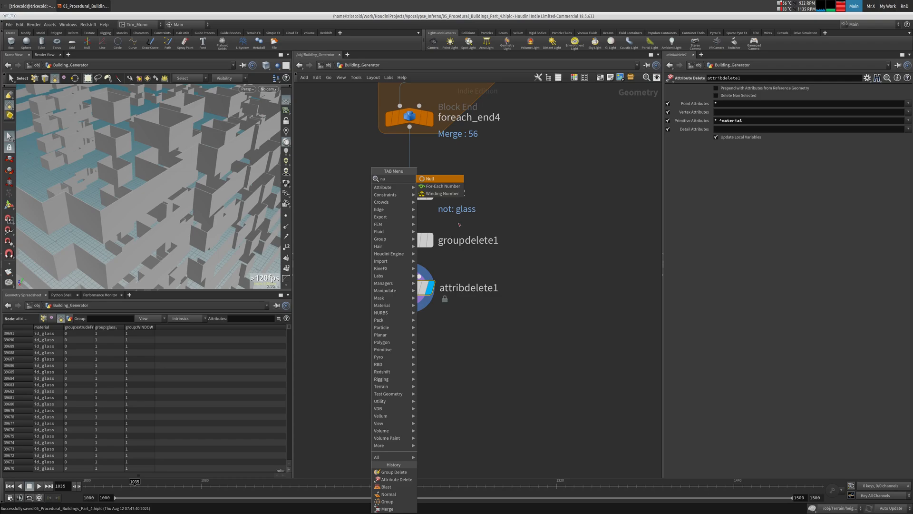
pyautogui.click(445, 179)
pyautogui.click(409, 361)
pyautogui.doubleClick(435, 361)
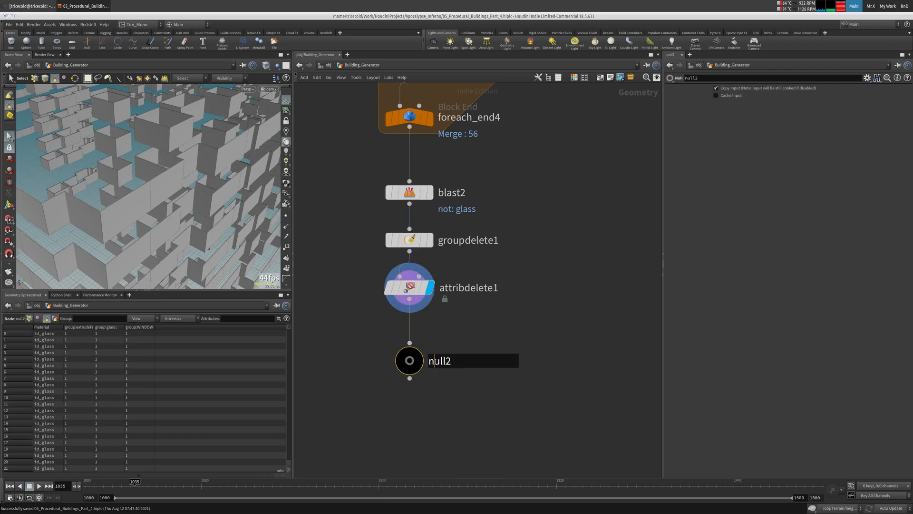
pyautogui.doubleClick(435, 360)
pyautogui.write('OUT')
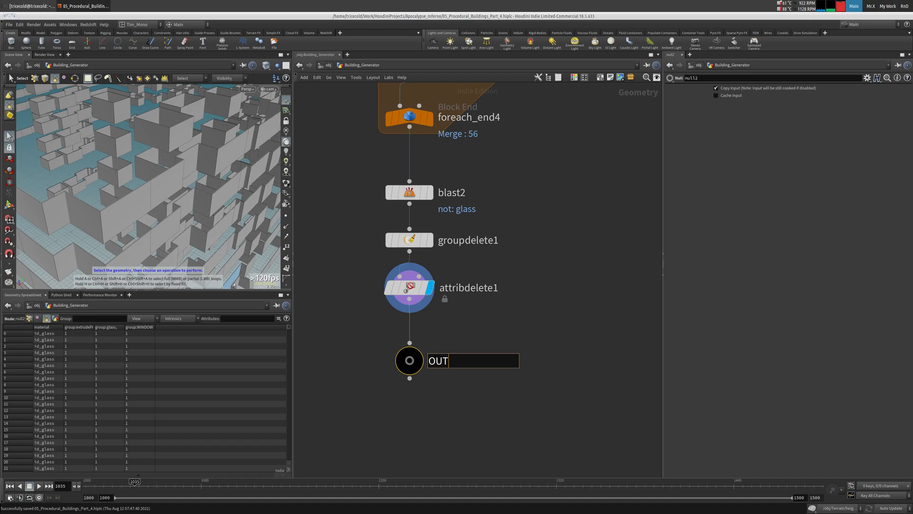
pyautogui.write('_WINDOWS')
pyautogui.press('Return')
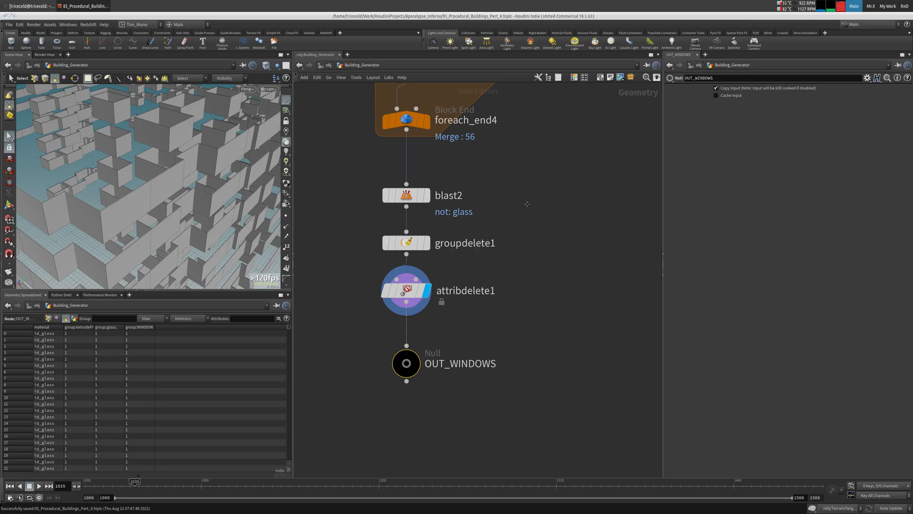
# Duplicate blast2 as a parallel branch from foreach_end4 and disable Delete Non Selected so it removes the glass group.
pyautogui.moveTo(527, 204); pyautogui.dragTo(471, 239, button='middle')
pyautogui.click(368, 235)
pyautogui.hotkey('ctrl', 'c')
pyautogui.hotkey('ctrl', 'v')
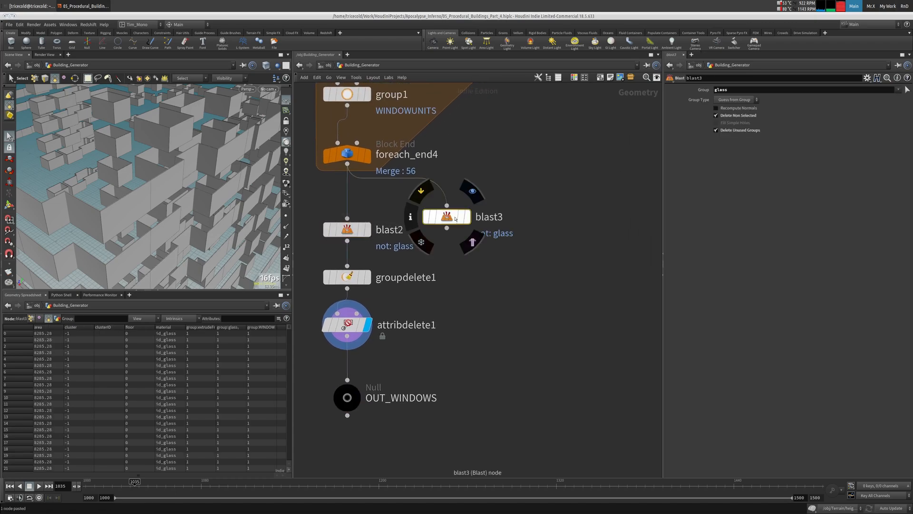
pyautogui.click(471, 229)
pyautogui.click(745, 116)
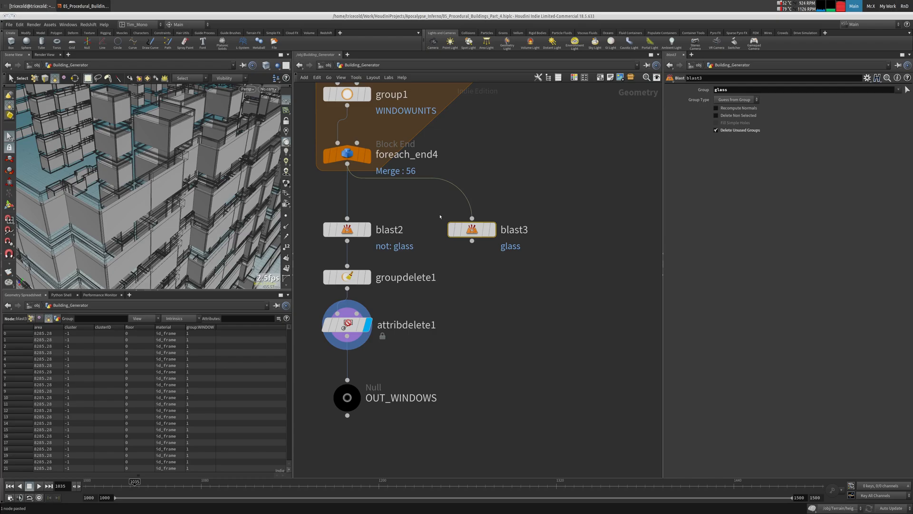
# Display blast3 and examine the remaining window frames and the node's geometry information.
pyautogui.click(493, 230)
pyautogui.keyDown('alt'); pyautogui.moveTo(244, 195); pyautogui.dragTo(152, 86); pyautogui.keyUp('alt')
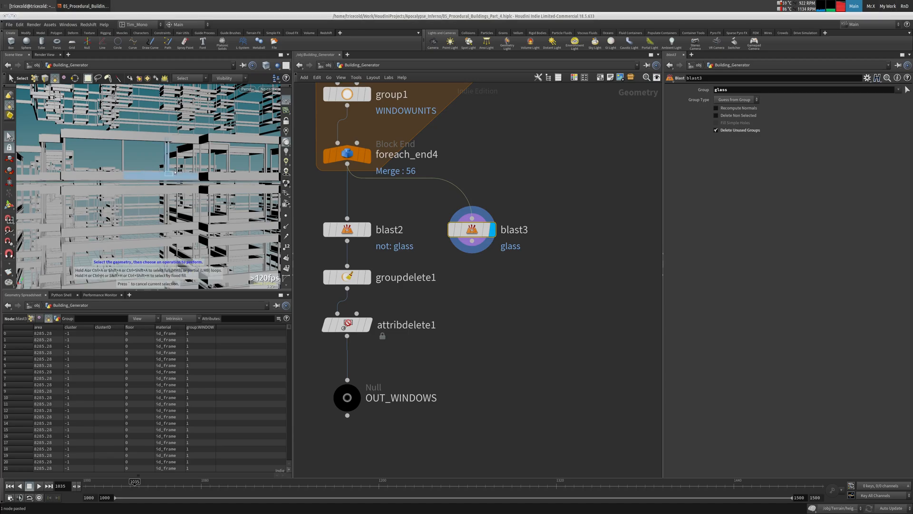
pyautogui.keyDown('alt'); pyautogui.moveTo(128, 145); pyautogui.dragTo(134, 176); pyautogui.keyUp('alt')
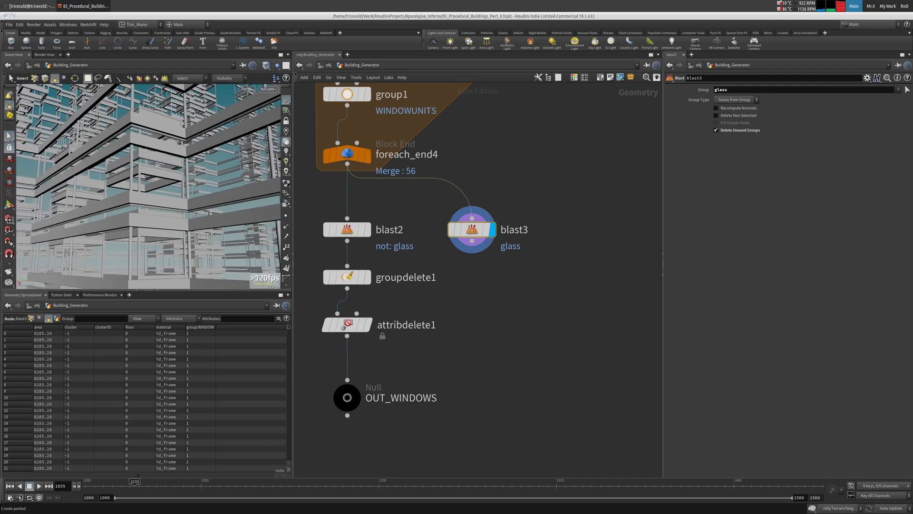
pyautogui.middleClick(470, 234)
# Duplicate groupdelete1 and attribdelete1 together and connect the copies beneath blast3.
pyautogui.moveTo(428, 257); pyautogui.dragTo(367, 326)
pyautogui.hotkey('ctrl', 'c')
pyautogui.hotkey('ctrl', 'v')
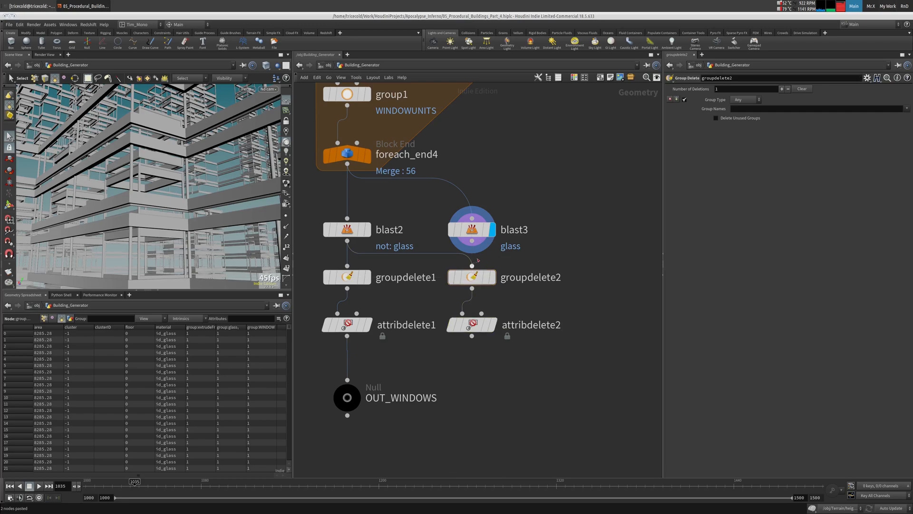
pyautogui.click(369, 281)
# Try removing both Group Delete nodes, check blast3's settings, and undo the deletion.
pyautogui.moveTo(560, 268); pyautogui.dragTo(354, 288)
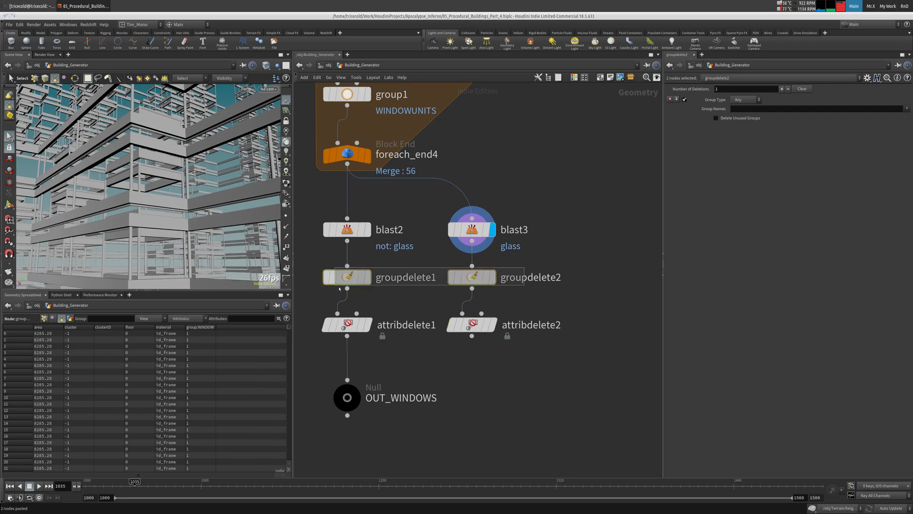
pyautogui.press('Delete')
pyautogui.click(474, 237)
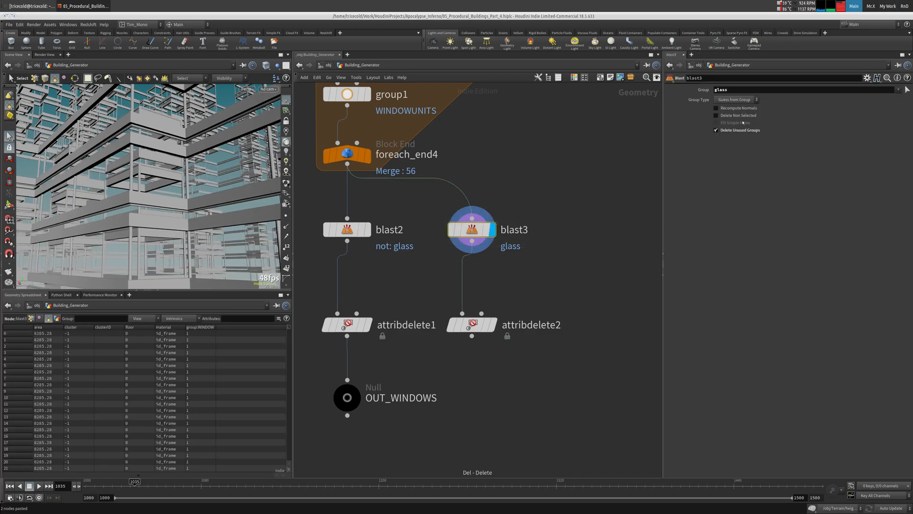
pyautogui.hotkey('ctrl', 'z')
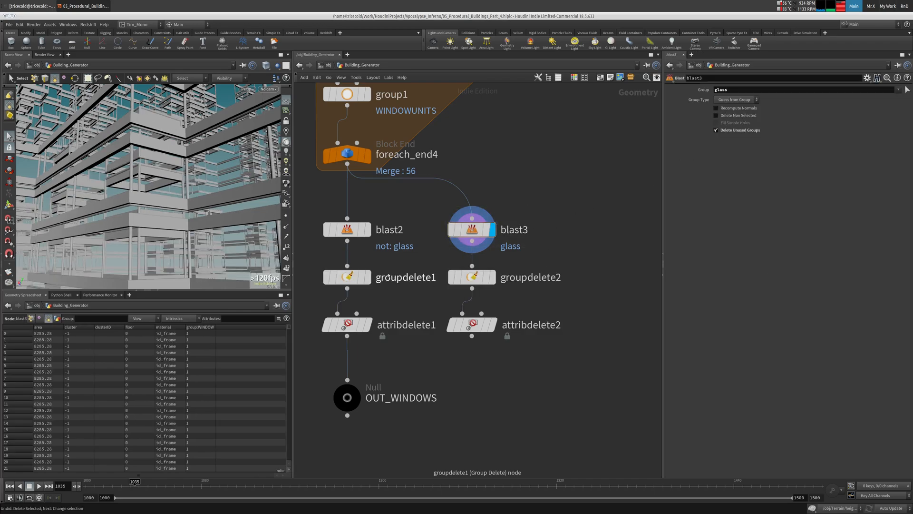
# Review groupdelete1's groups and set its group names to * ^glass, keeping only the glass group.
pyautogui.click(347, 276)
pyautogui.middleClick(345, 277)
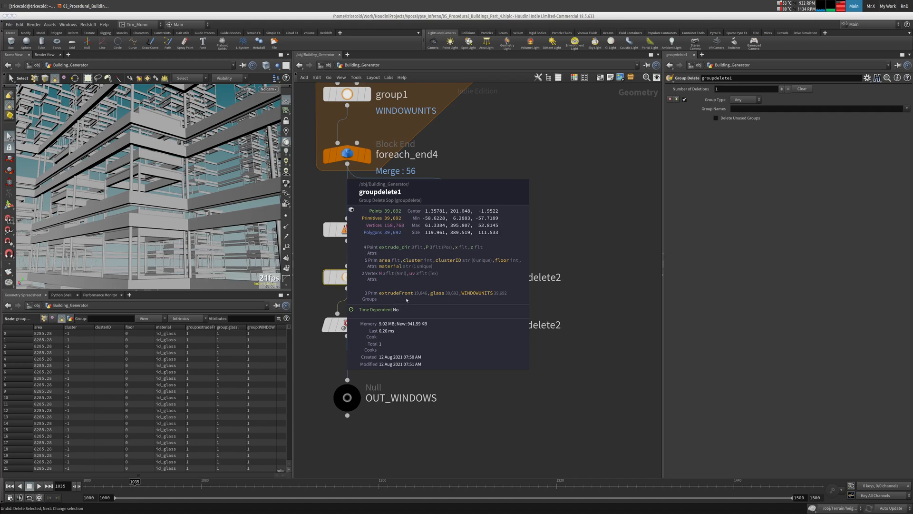
pyautogui.click(907, 108)
pyautogui.click(890, 131)
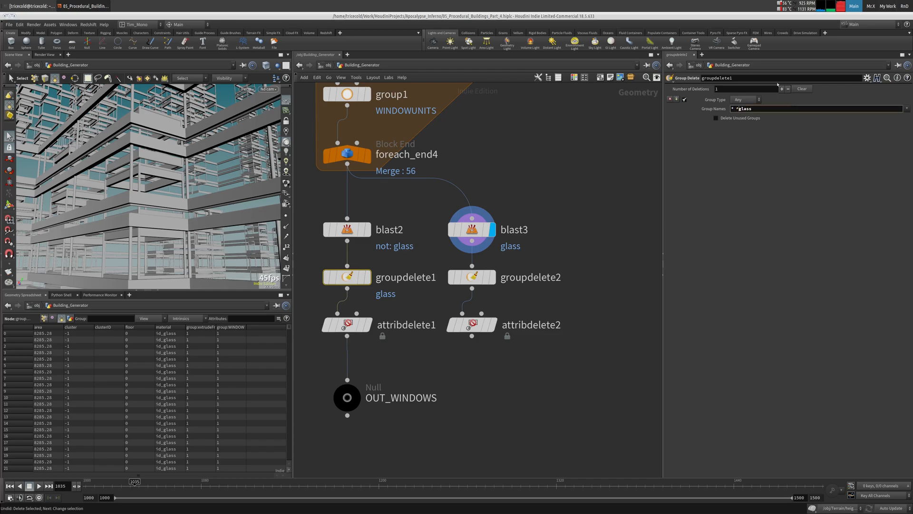
pyautogui.press('Return')
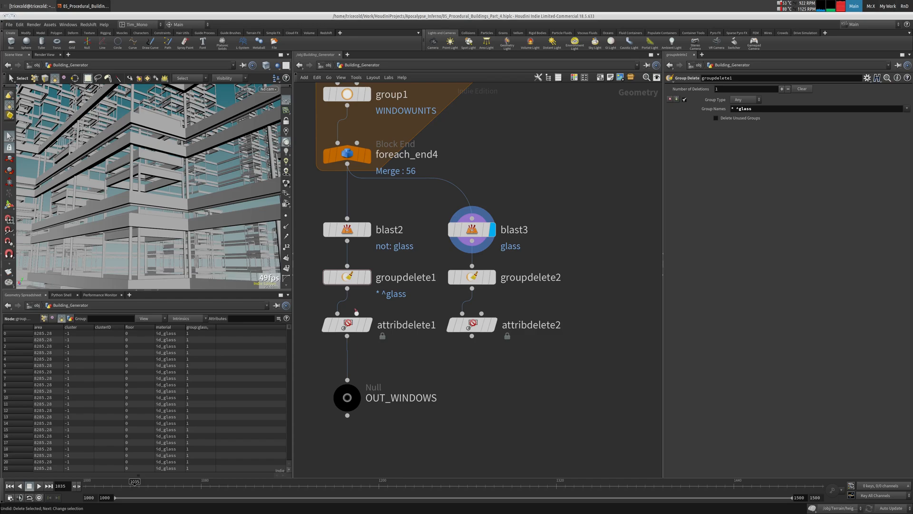
# Inspect the geometry information of attribdelete1, groupdelete2 and attribdelete2 for remaining groups and attributes.
pyautogui.middleClick(345, 329)
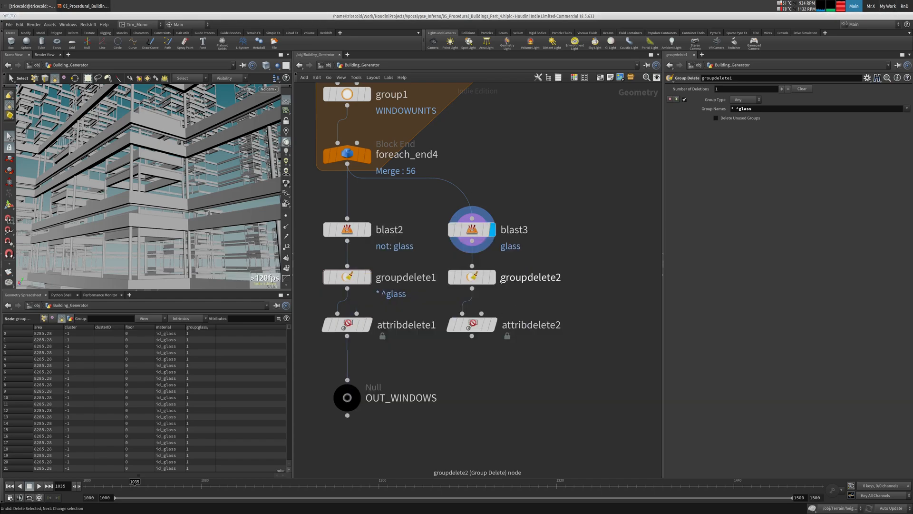
pyautogui.click(489, 280)
pyautogui.middleClick(485, 282)
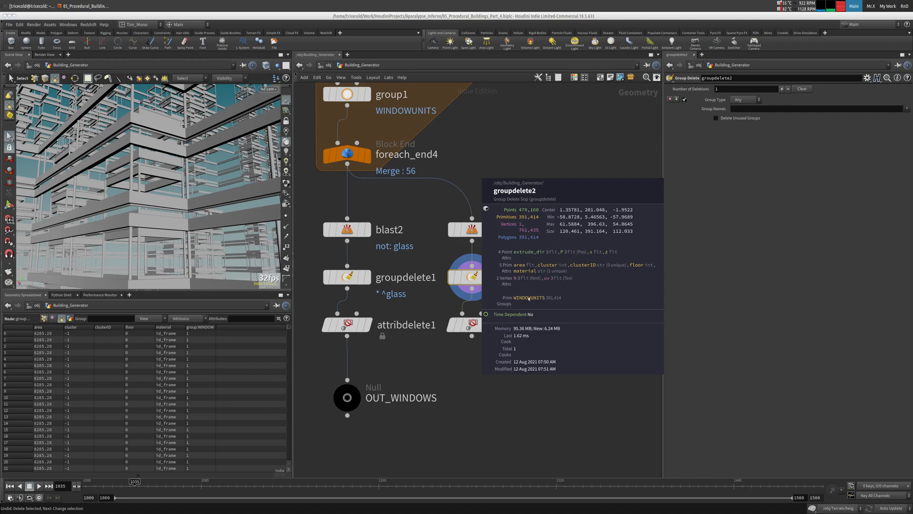
pyautogui.click(473, 325)
pyautogui.middleClick(477, 327)
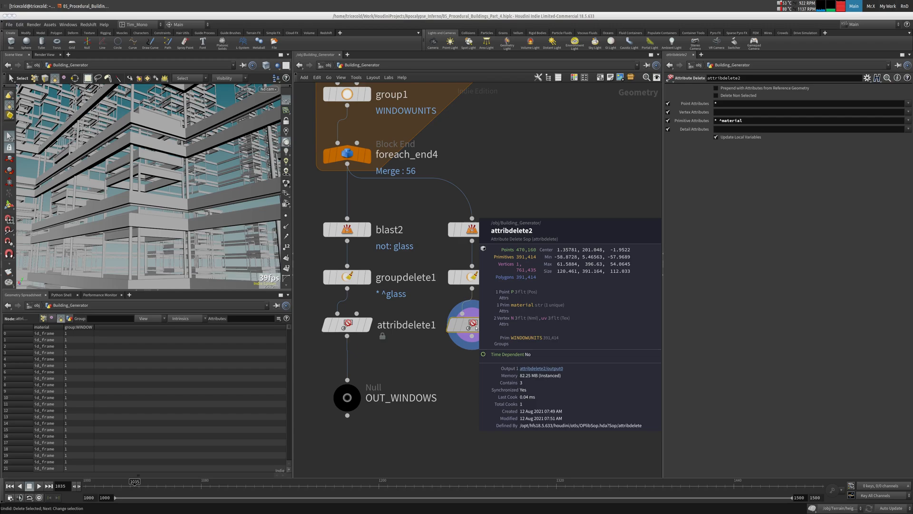
# Duplicate the OUT_WINDOWS null and connect the copy beneath attribdelete2.
pyautogui.click(348, 397)
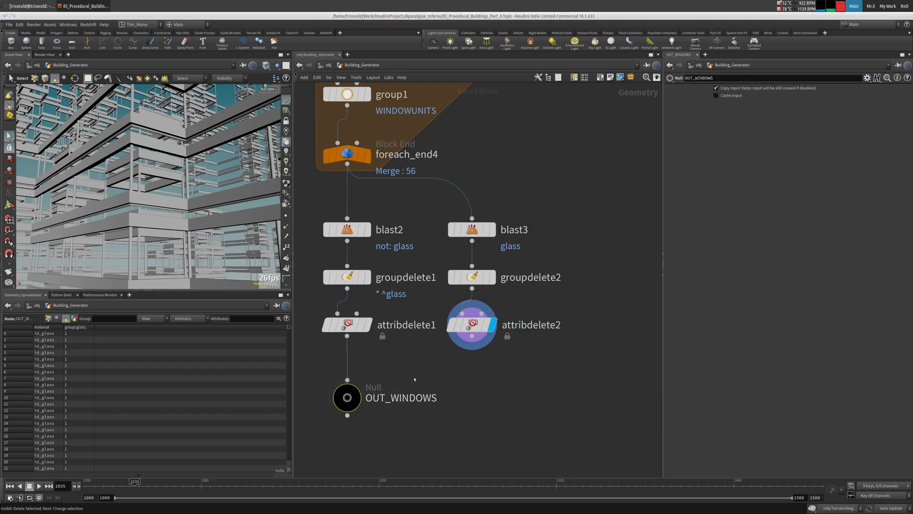
pyautogui.hotkey('ctrl', 'c')
pyautogui.hotkey('ctrl', 'v')
pyautogui.moveTo(430, 375); pyautogui.dragTo(474, 355)
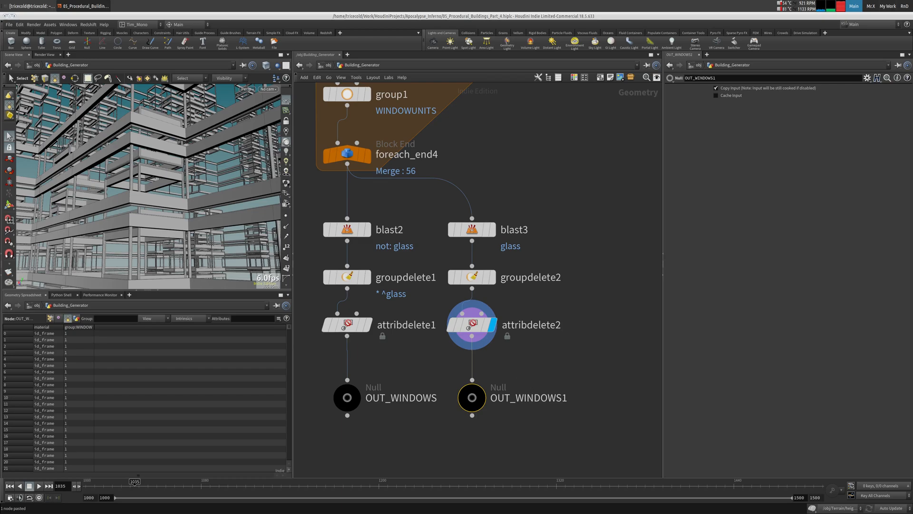
# Rename the duplicated null OUT_FRAMES and display its output.
pyautogui.doubleClick(522, 399)
pyautogui.write('FRAME')
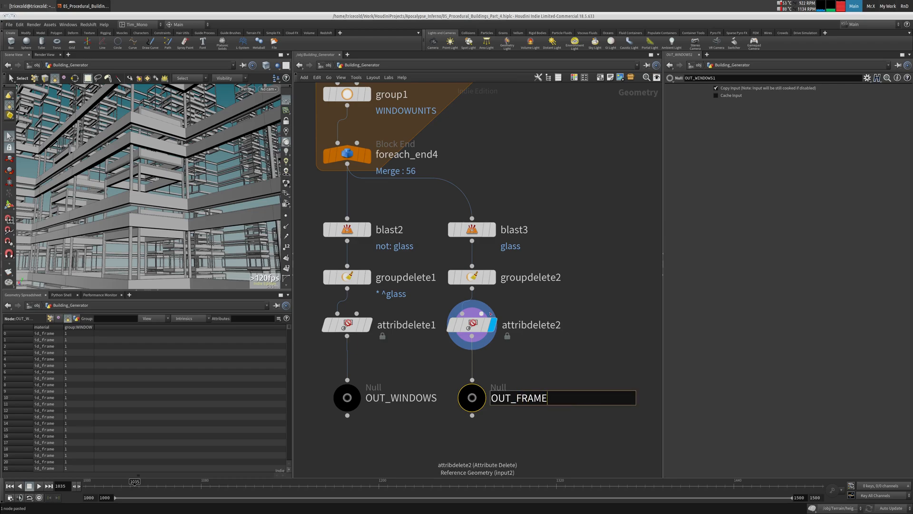
pyautogui.write('S')
pyautogui.press('Return')
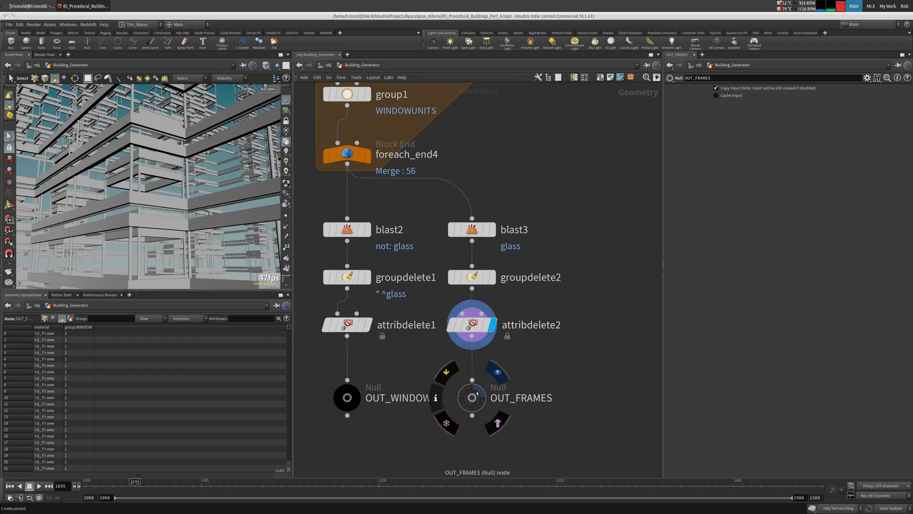
pyautogui.click(493, 377)
# Enclose the whole window node chain, down to both output nulls, in a network box titled WINDOWS.
pyautogui.moveTo(583, 314); pyautogui.dragTo(577, 328, button='middle')
pyautogui.scroll(-7, 577, 328)
pyautogui.moveTo(473, 278); pyautogui.dragTo(405, 332, button='middle')
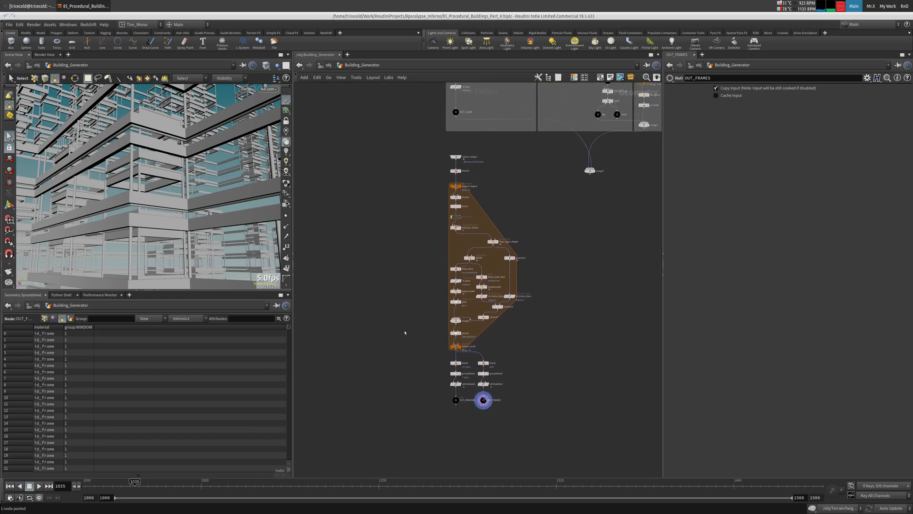
pyautogui.moveTo(446, 151); pyautogui.dragTo(542, 417)
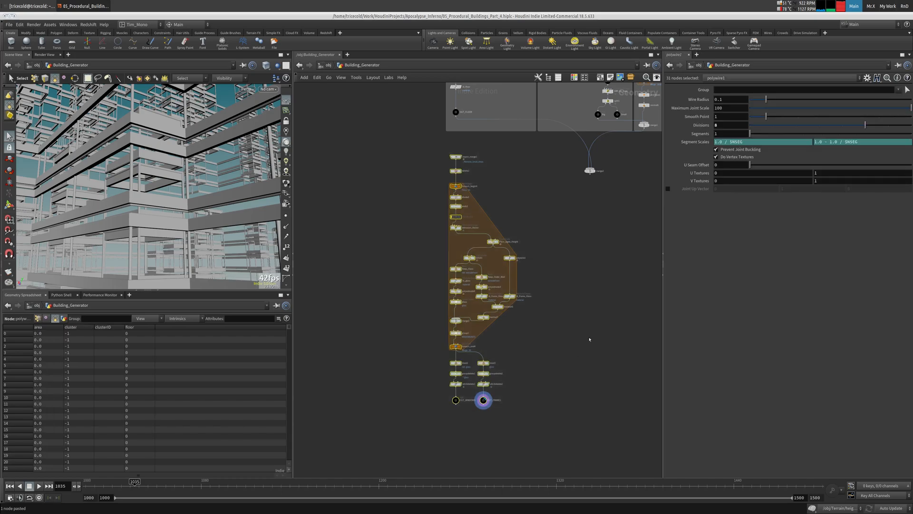
pyautogui.click(600, 77)
pyautogui.click(479, 151)
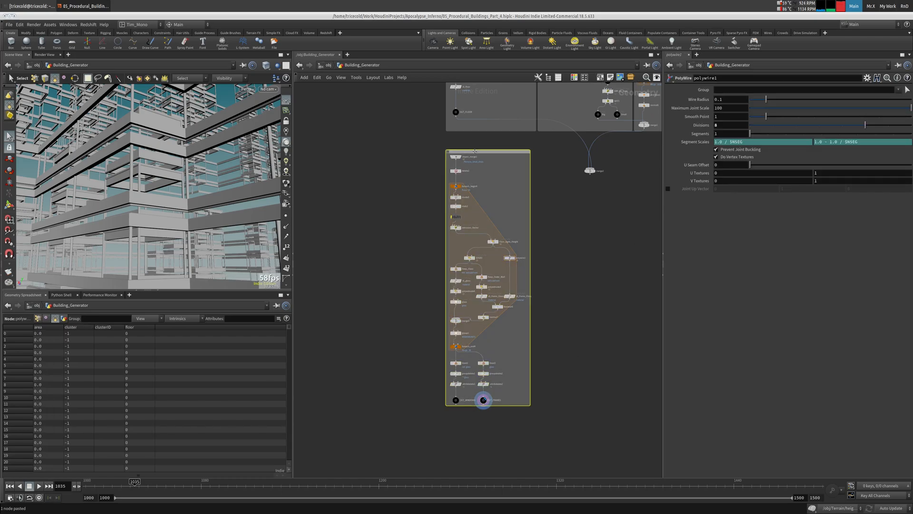
pyautogui.doubleClick(479, 151)
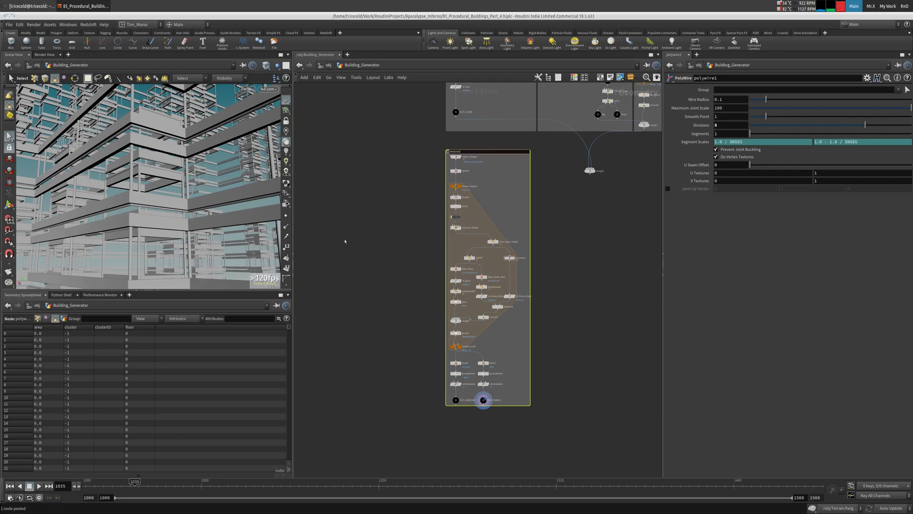
pyautogui.click(345, 241)
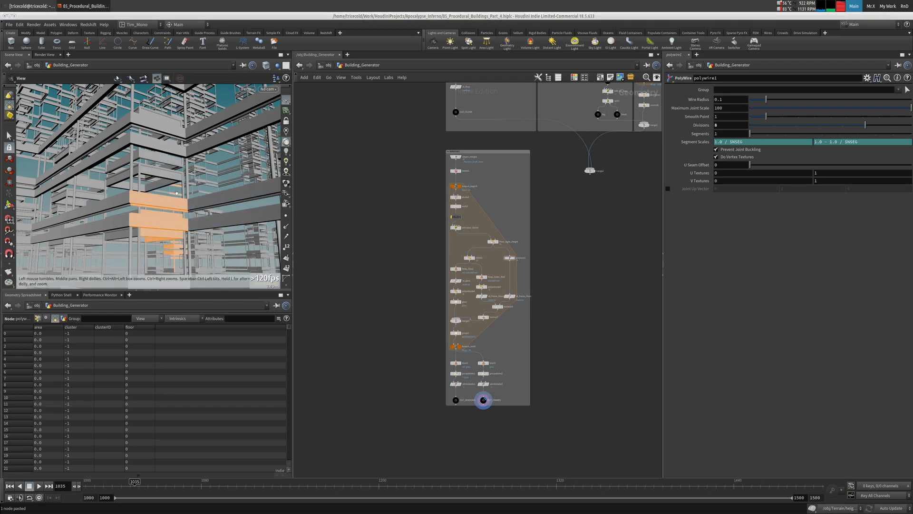
# Branch a copy of delete2 off object_merge1 outside the WINDOWS box, set its operation to Delete Non-Selected, and display it.
pyautogui.keyDown('alt'); pyautogui.moveTo(214, 223); pyautogui.dragTo(138, 200, button='right'); pyautogui.keyUp('alt')
pyautogui.scroll(5, 371, 224)
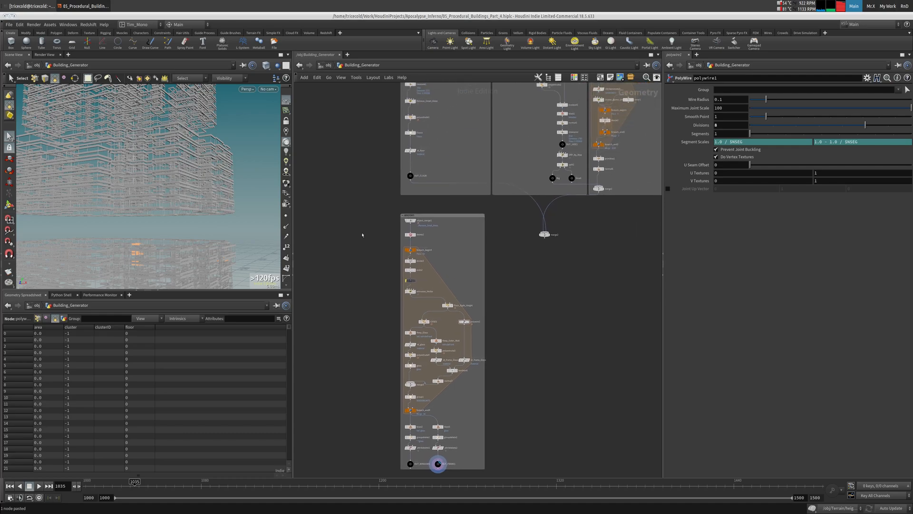
pyautogui.click(488, 233)
pyautogui.keyDown('alt'); pyautogui.moveTo(488, 233); pyautogui.dragTo(362, 234); pyautogui.keyUp('alt')
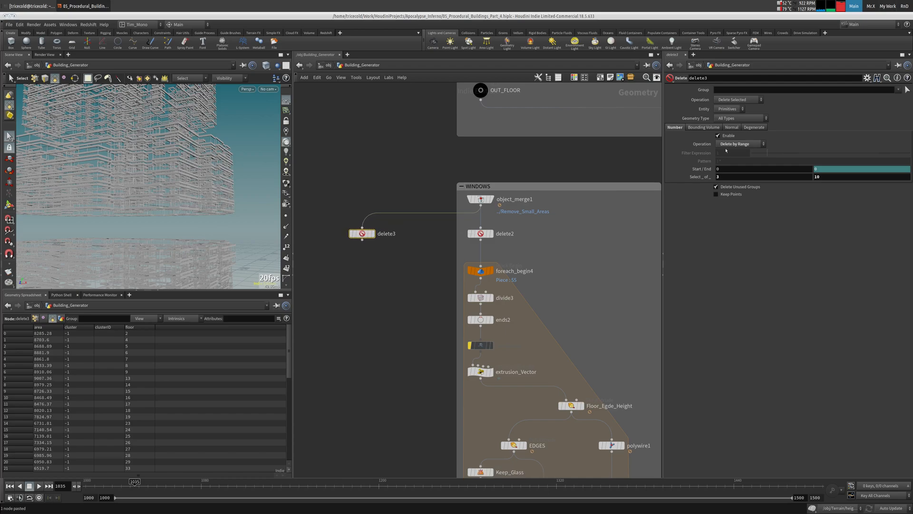
pyautogui.click(749, 100)
pyautogui.click(744, 115)
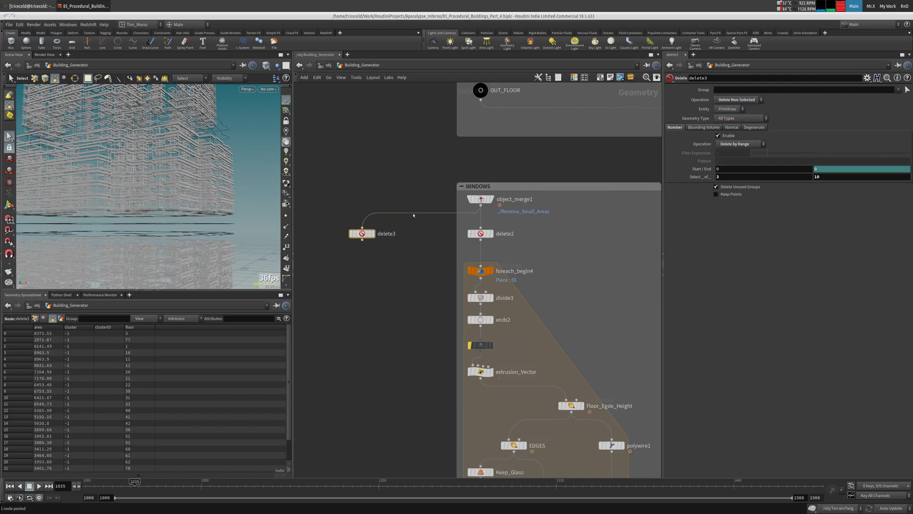
pyautogui.click(372, 234)
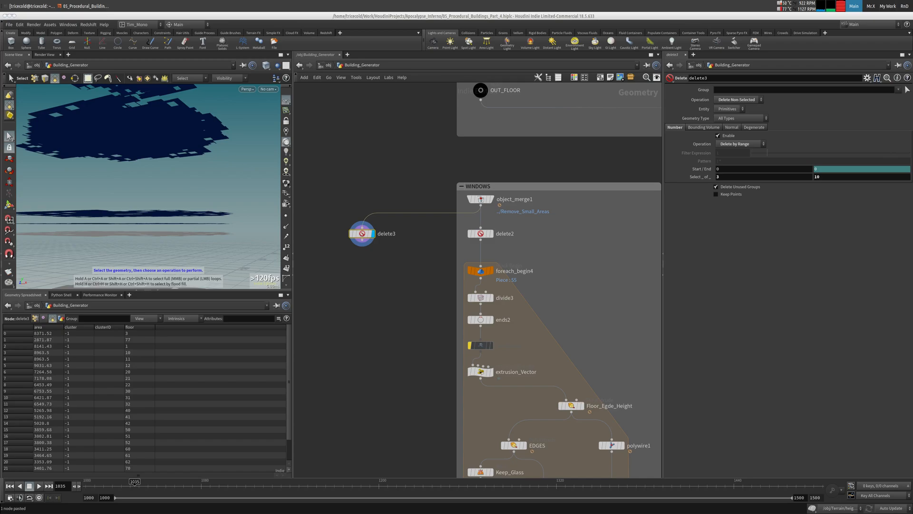
# Try a For-Each Named Primitive loop beneath delete3, check its begin and end blocks, and remove it.
pyautogui.press('Tab')
pyautogui.write('fo')
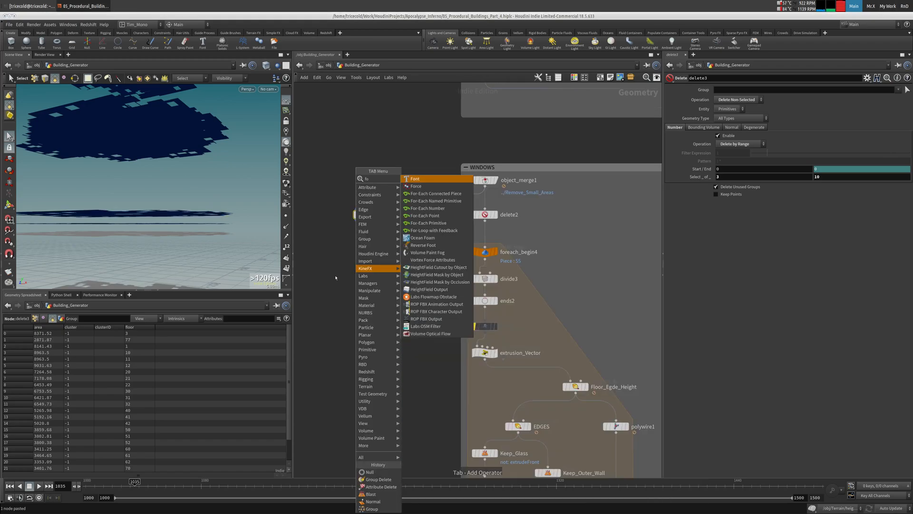
pyautogui.write('re')
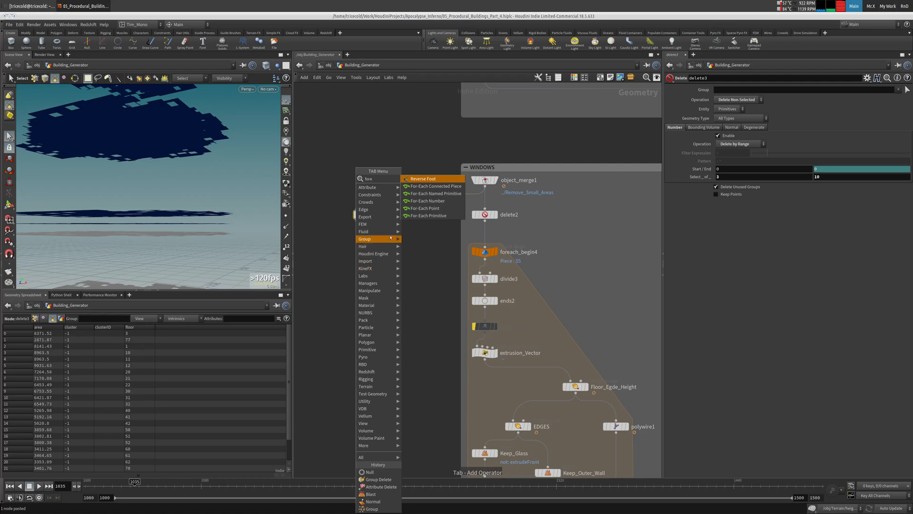
pyautogui.click(451, 205)
pyautogui.click(369, 252)
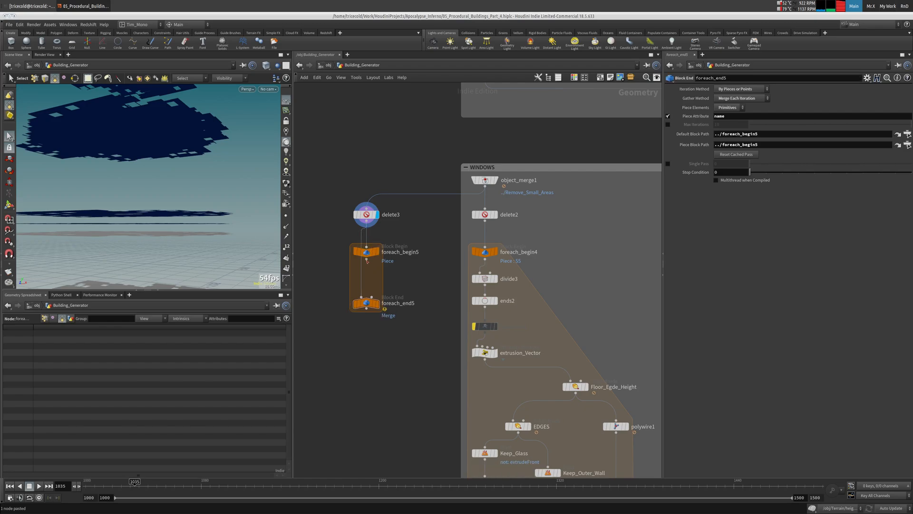
pyautogui.click(378, 252)
pyautogui.keyDown('alt'); pyautogui.moveTo(278, 236); pyautogui.dragTo(206, 229); pyautogui.keyUp('alt')
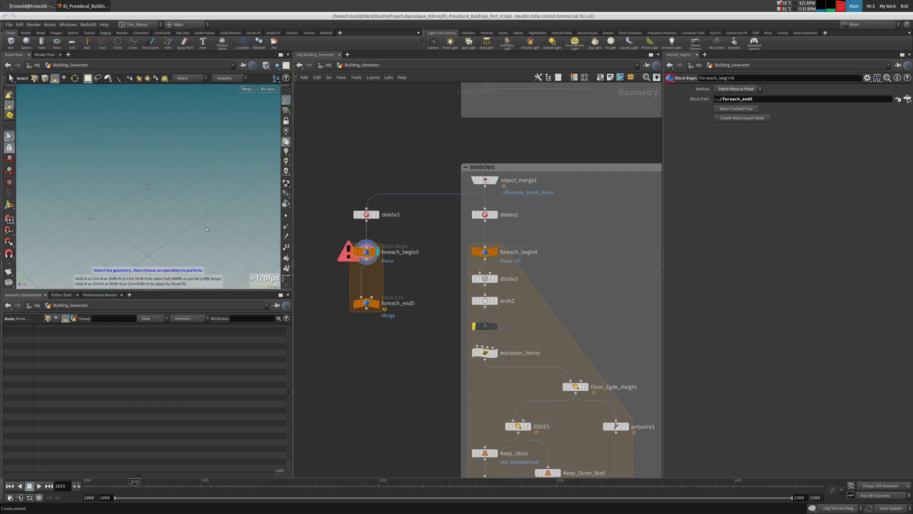
pyautogui.click(368, 301)
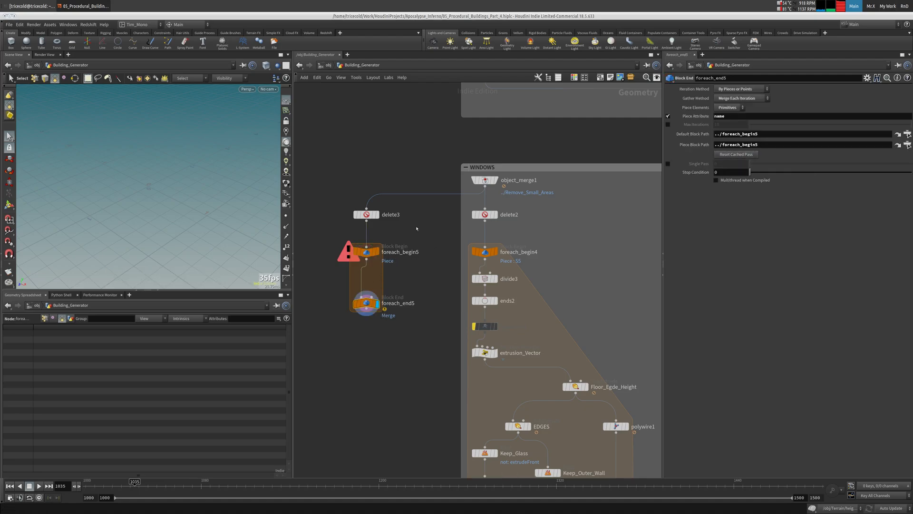
pyautogui.moveTo(417, 229); pyautogui.dragTo(335, 323)
pyautogui.press('Delete')
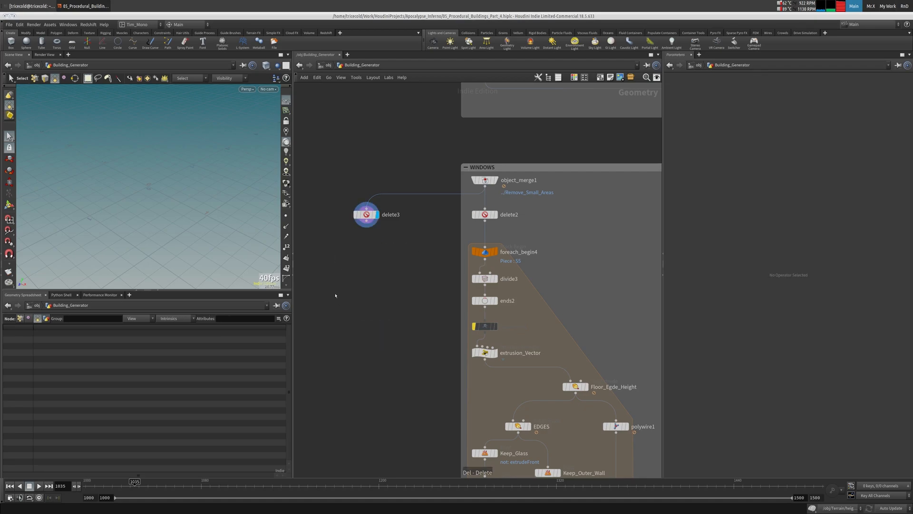
# Add a For-Each Primitive loop beneath delete3.
pyautogui.press('Tab')
pyautogui.write('for')
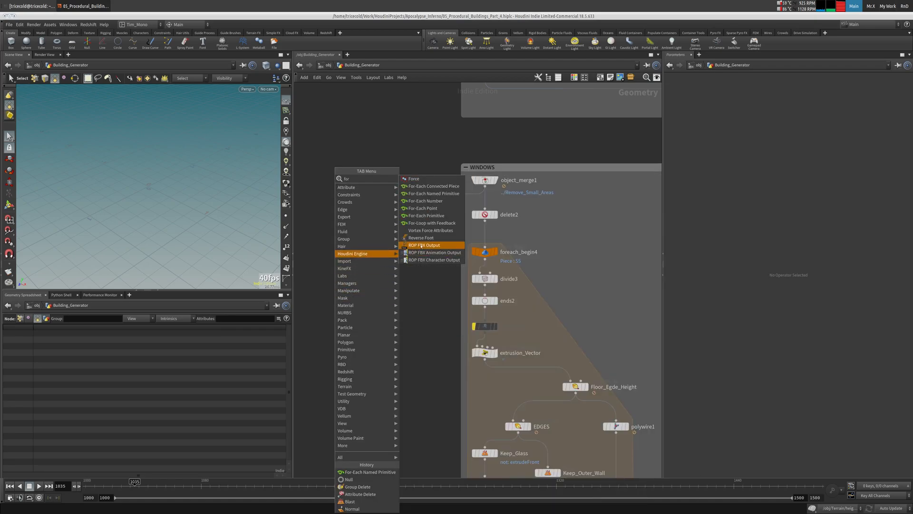
pyautogui.click(453, 216)
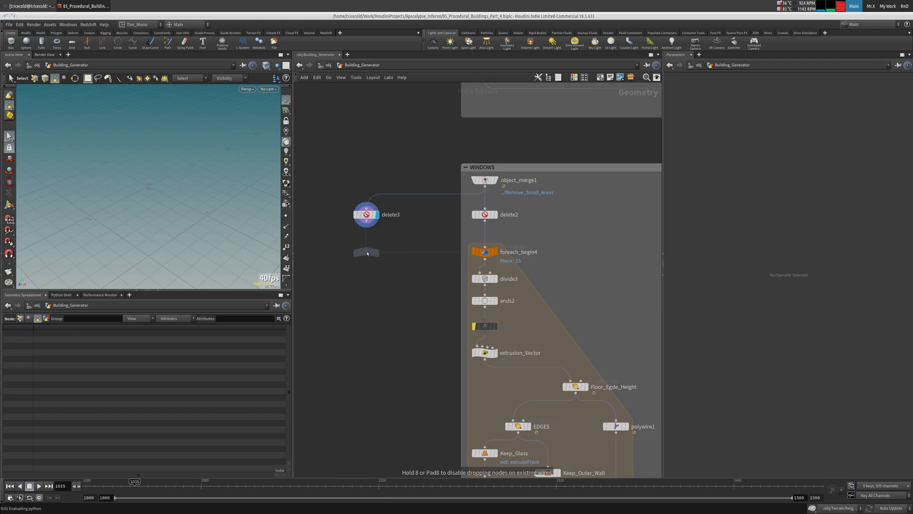
pyautogui.click(364, 252)
pyautogui.click(366, 226)
pyautogui.press('y')
pyautogui.moveTo(321, 258); pyautogui.dragTo(383, 276)
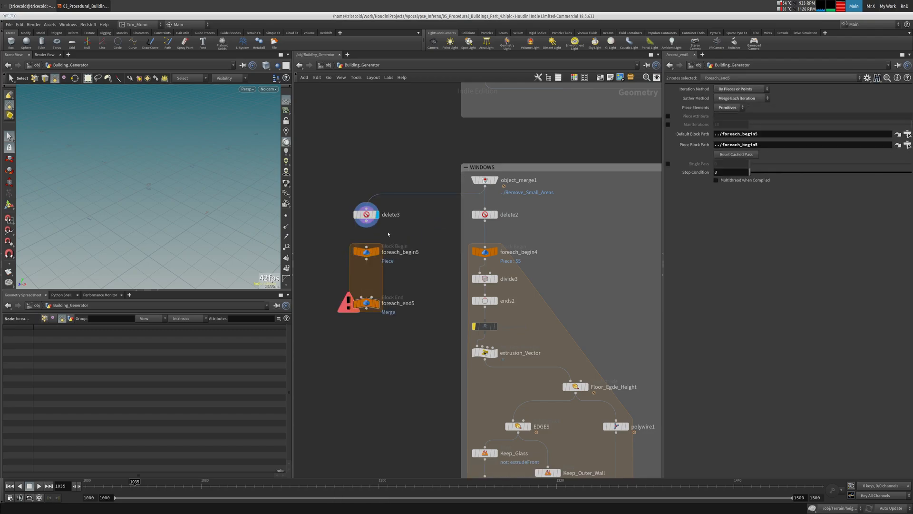
# Connect delete3 to foreach_begin5, cook the loop through foreach_end5, and display the begin block's current piece.
pyautogui.moveTo(367, 221); pyautogui.dragTo(366, 296)
pyautogui.click(381, 241)
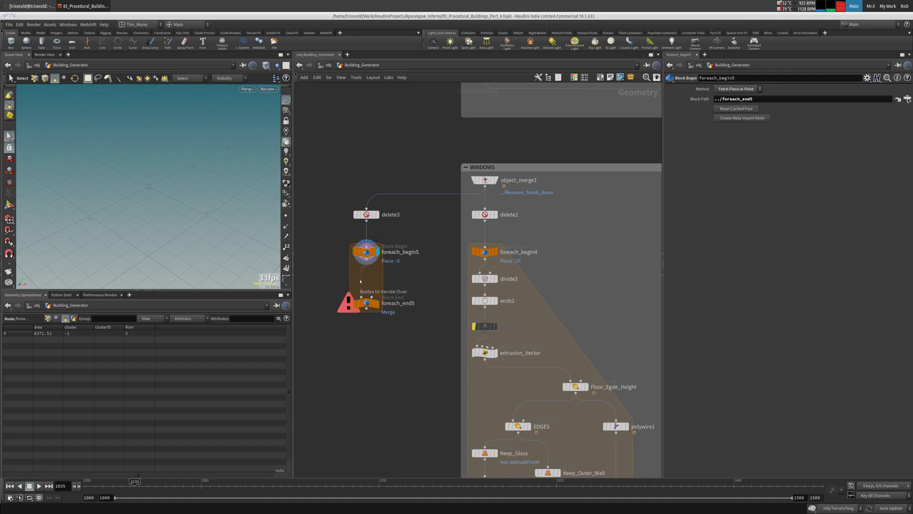
pyautogui.click(377, 303)
pyautogui.click(378, 251)
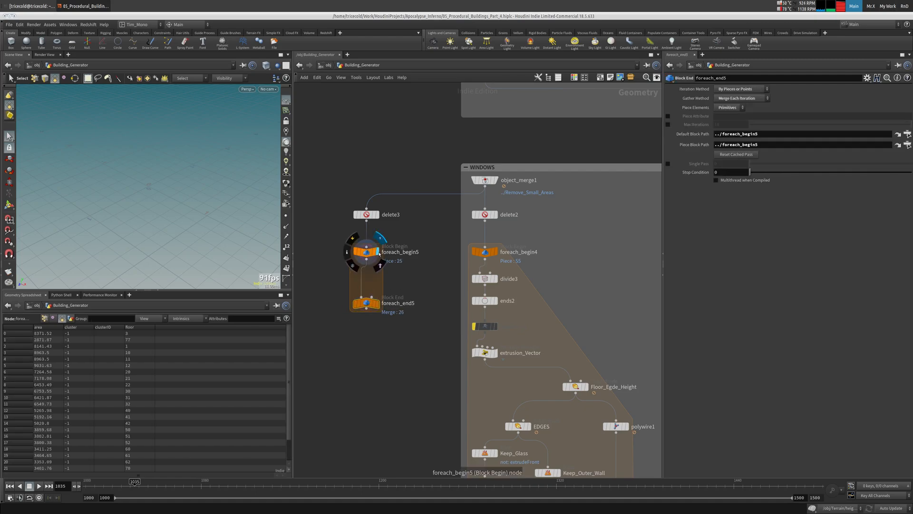
pyautogui.hotkey('space', 'f')
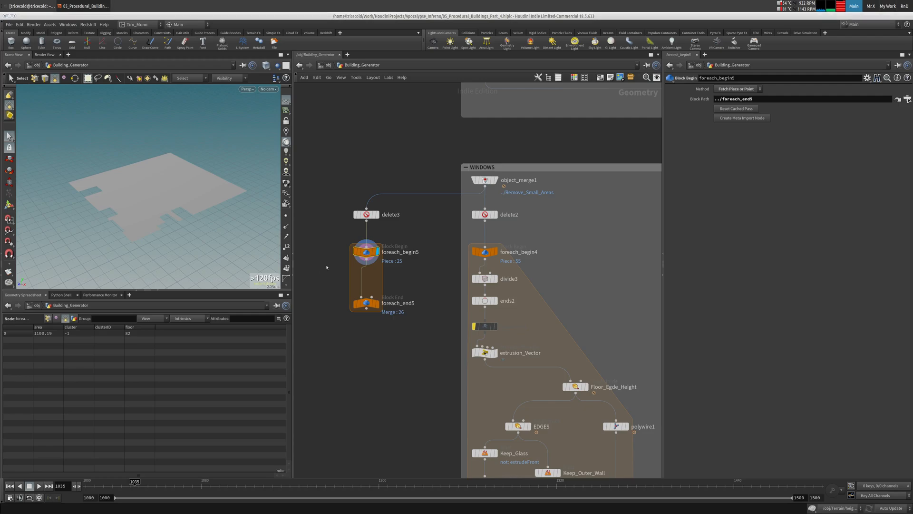
# Insert a Divide node in the new loop with Convex Polygons off and Remove Shared Edges on, and display it.
pyautogui.press('Tab')
pyautogui.write('di')
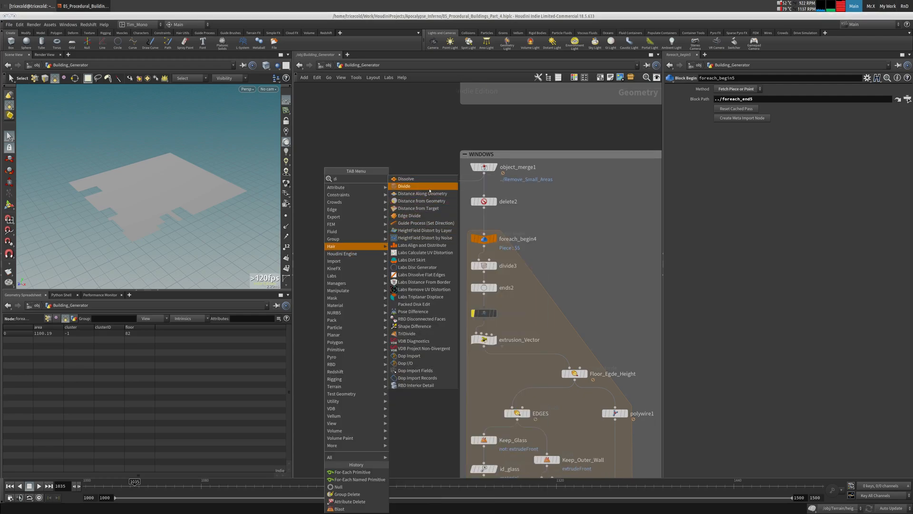
pyautogui.click(430, 187)
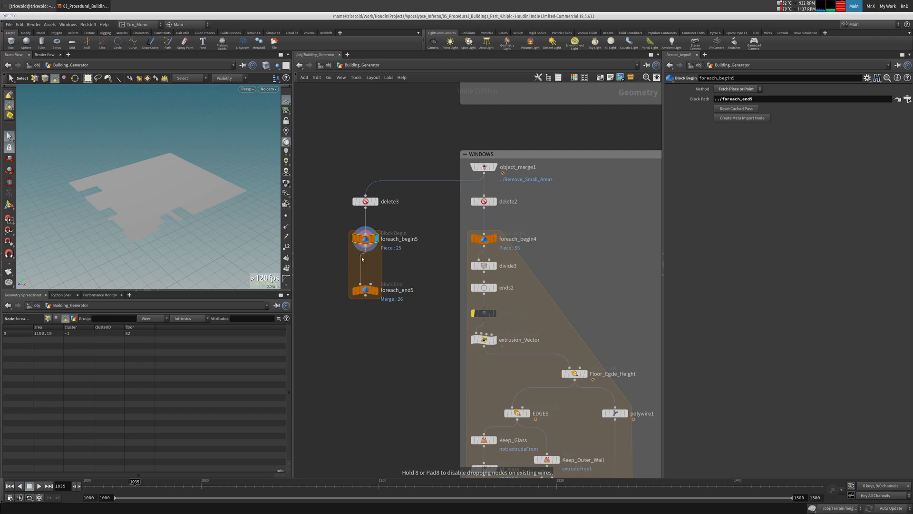
pyautogui.click(365, 262)
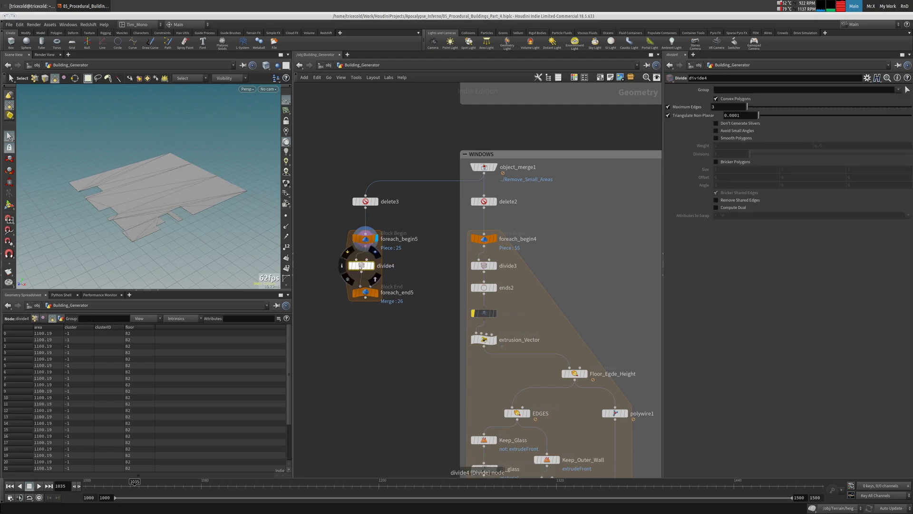
pyautogui.click(717, 99)
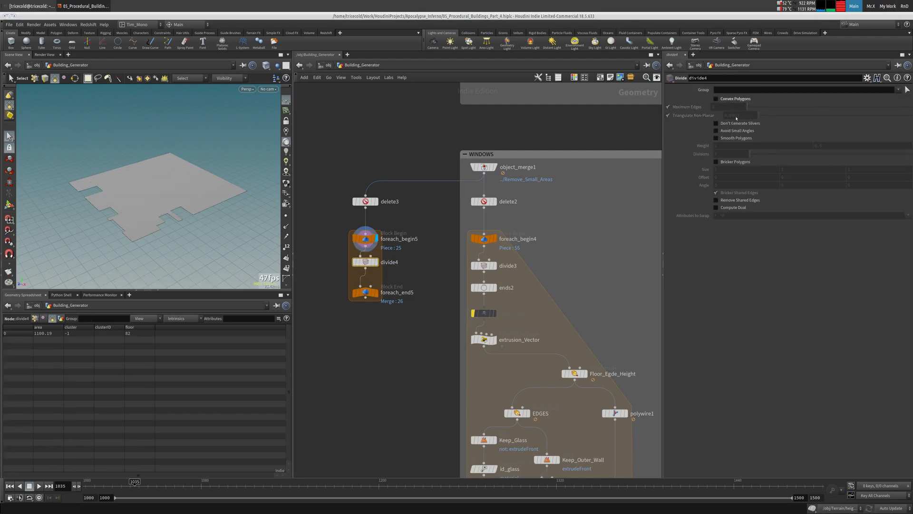
pyautogui.click(731, 202)
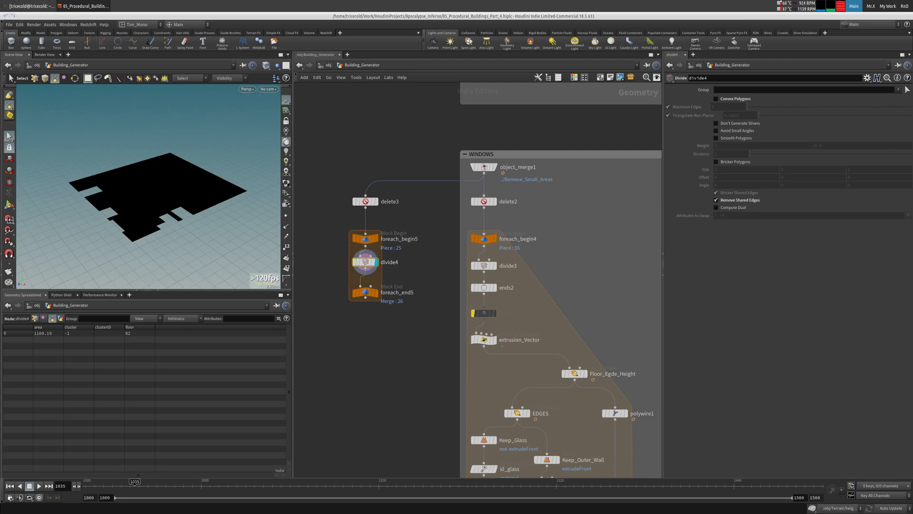
# Insert an Ends node between divide4 and foreach_end5, moving the end block down to make room.
pyautogui.moveTo(365, 292); pyautogui.dragTo(363, 340)
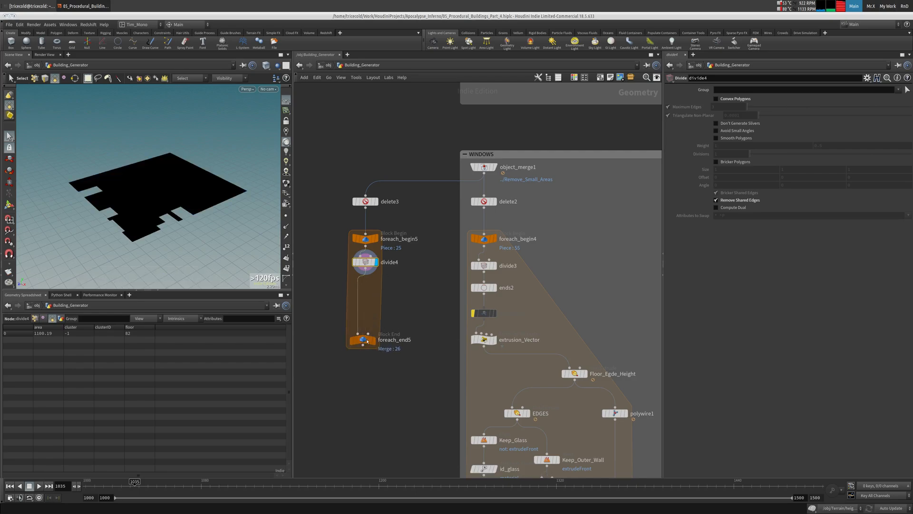
pyautogui.press('Tab')
pyautogui.write('en')
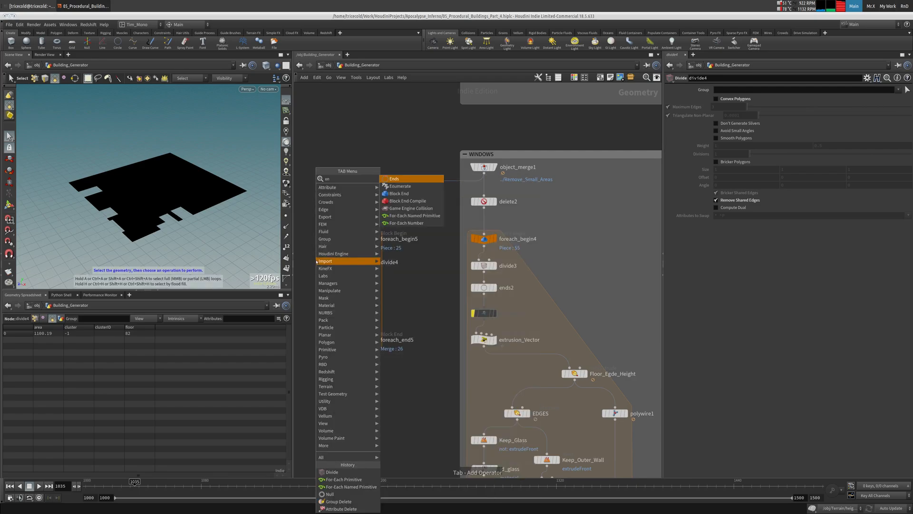
pyautogui.write('d')
pyautogui.click(399, 178)
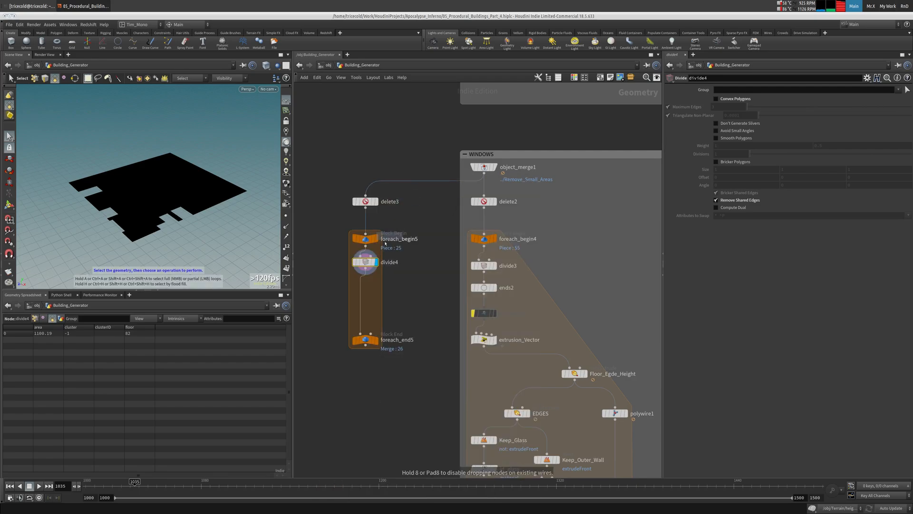
pyautogui.click(365, 283)
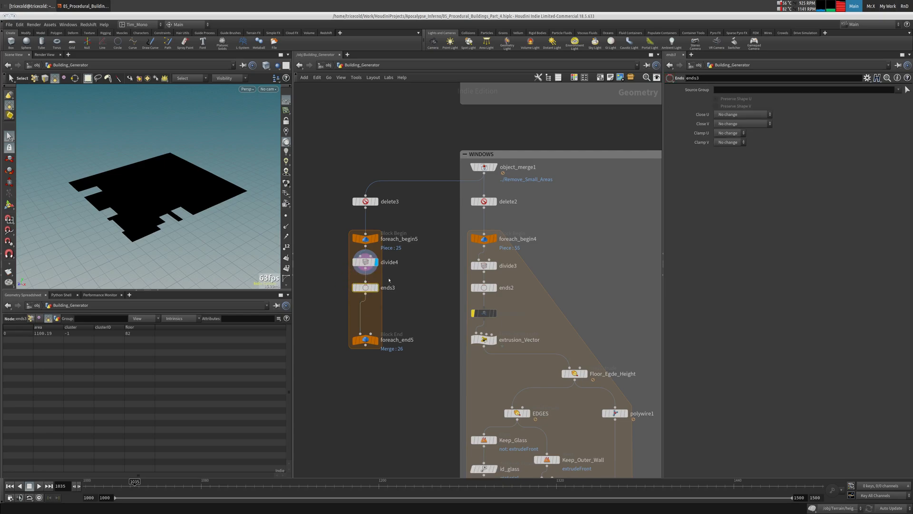
# Set Close U of ends3 to Unroll with Shared Points and display the node.
pyautogui.click(745, 115)
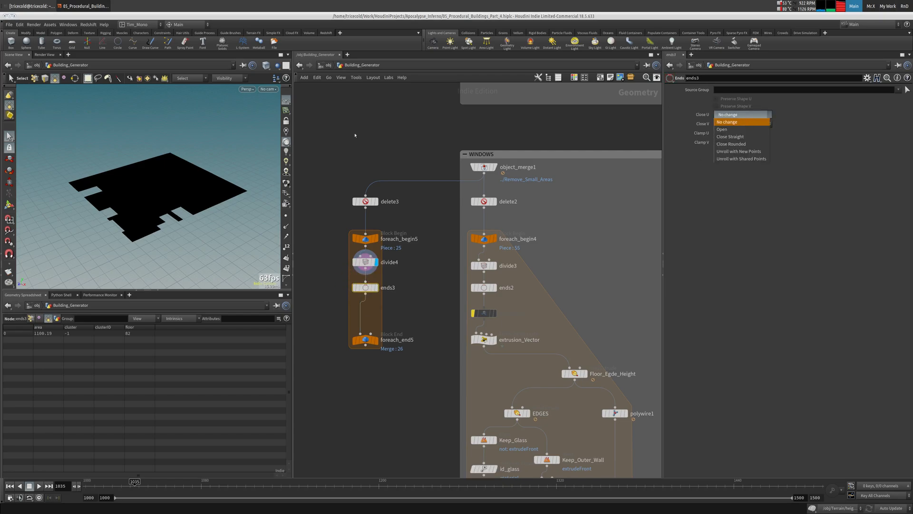
pyautogui.click(738, 143)
pyautogui.click(740, 116)
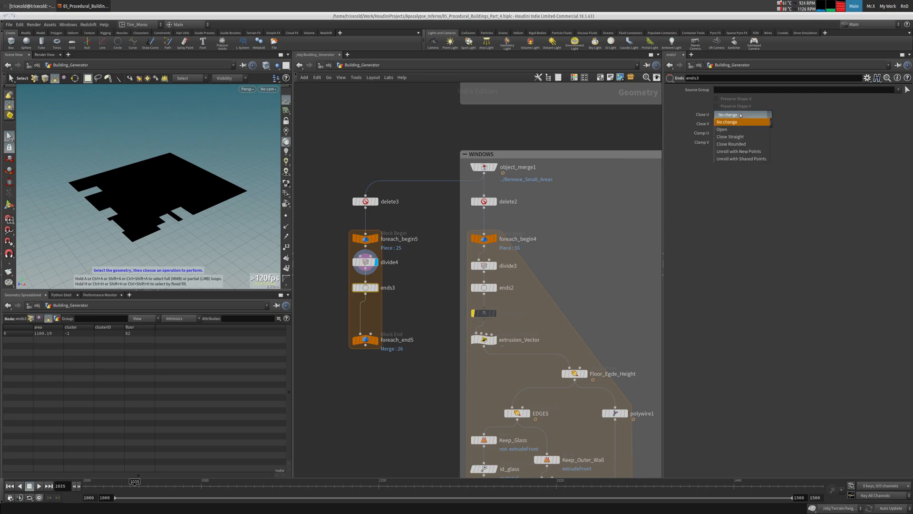
pyautogui.click(741, 159)
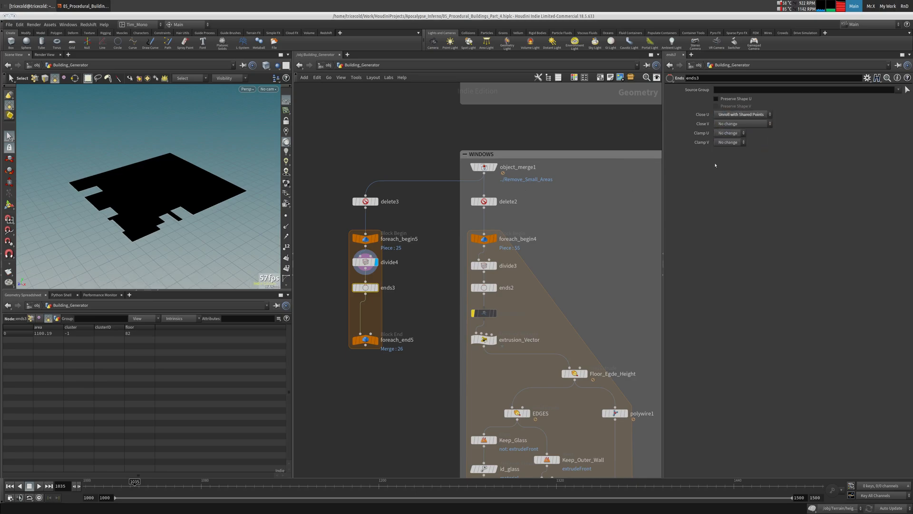
pyautogui.click(375, 287)
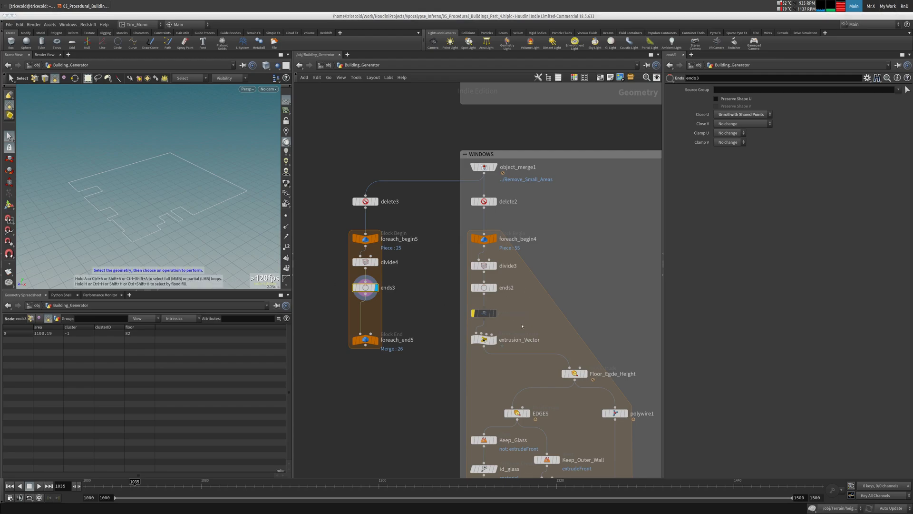
# Duplicate the extrusion_Vector wrangle and insert the copy beneath ends3 in the new loop, displaying it.
pyautogui.click(484, 313)
pyautogui.click(484, 339)
pyautogui.hotkey('ctrl', 'c')
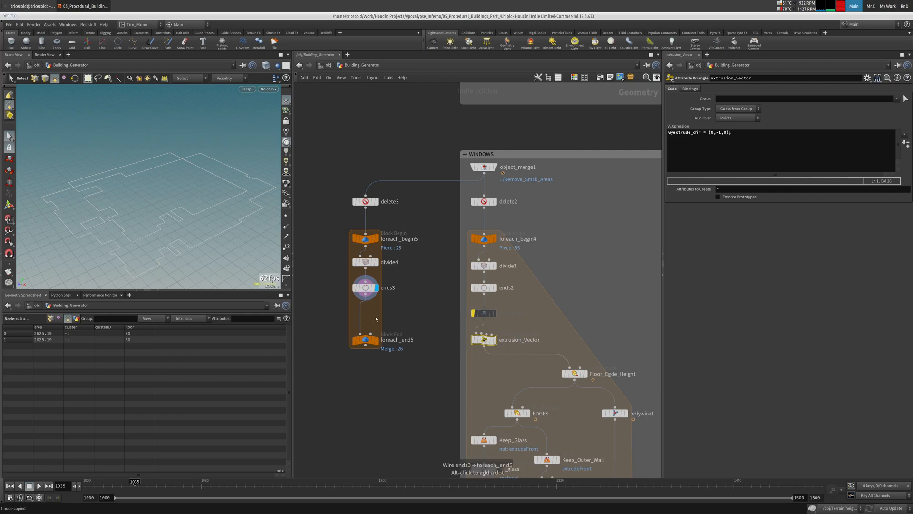
pyautogui.hotkey('ctrl', 'v')
pyautogui.moveTo(376, 319); pyautogui.dragTo(366, 314)
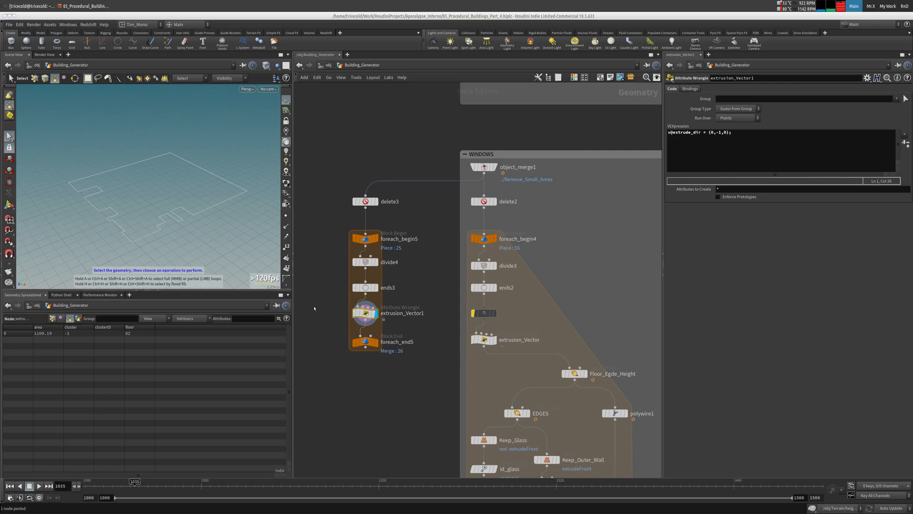
# Insert a PolyExtrude node between extrusion_Vector1 and foreach_end5 and display it.
pyautogui.moveTo(365, 342); pyautogui.dragTo(366, 413)
pyautogui.press('Tab')
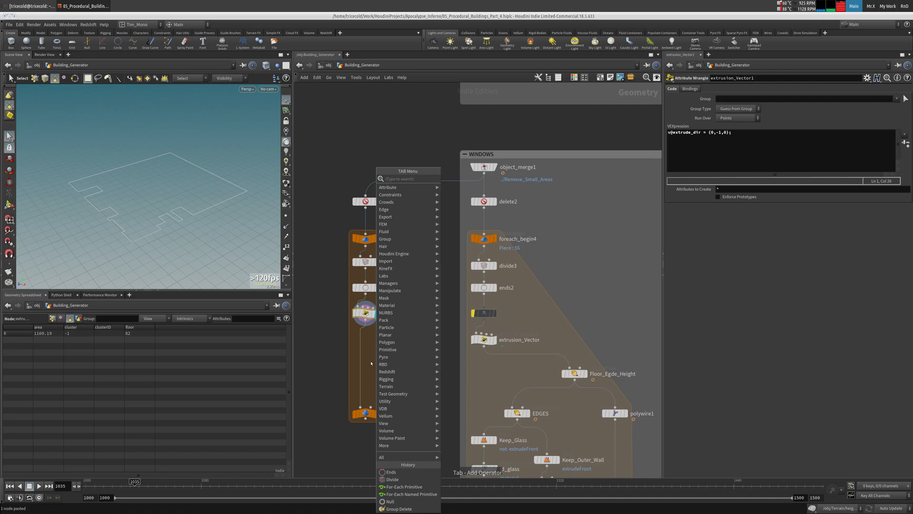
pyautogui.write('polyext')
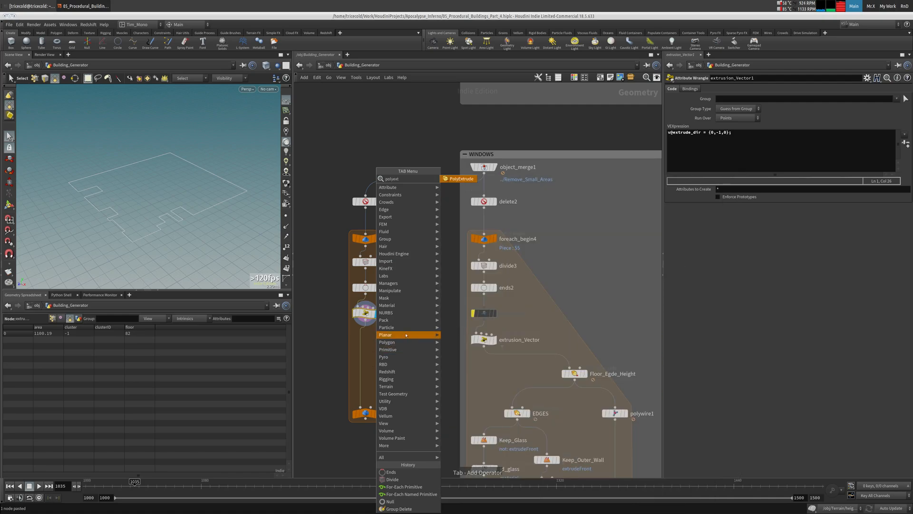
pyautogui.press('Return')
pyautogui.click(376, 338)
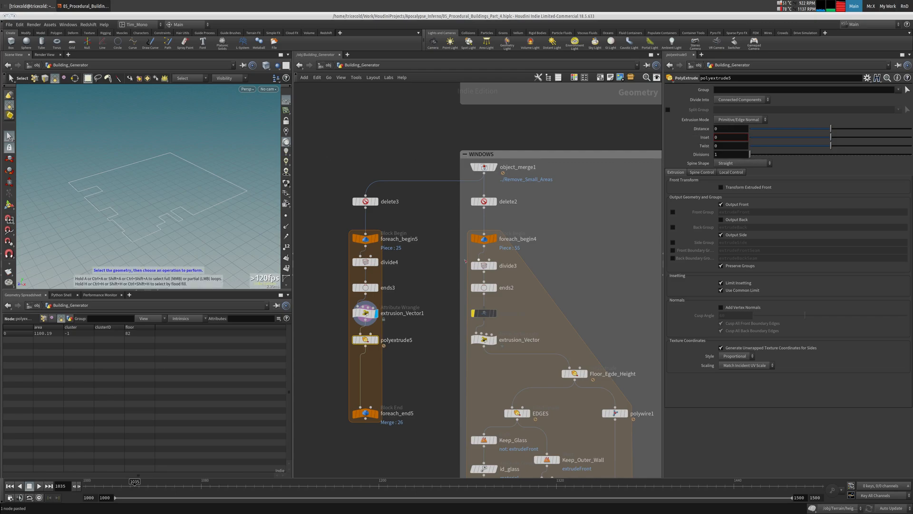
pyautogui.click(379, 326)
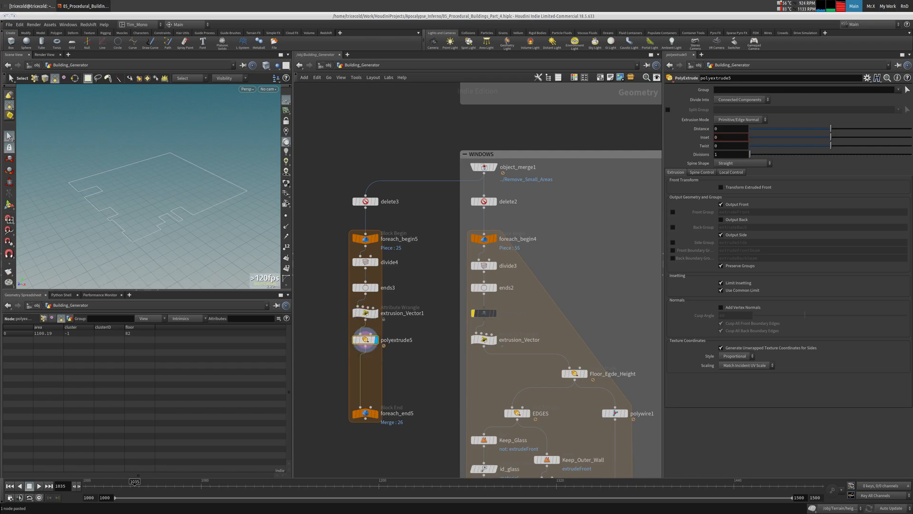
# Set the Extrusion Mode of polyextrude5 to Point Normal.
pyautogui.click(740, 120)
pyautogui.click(734, 129)
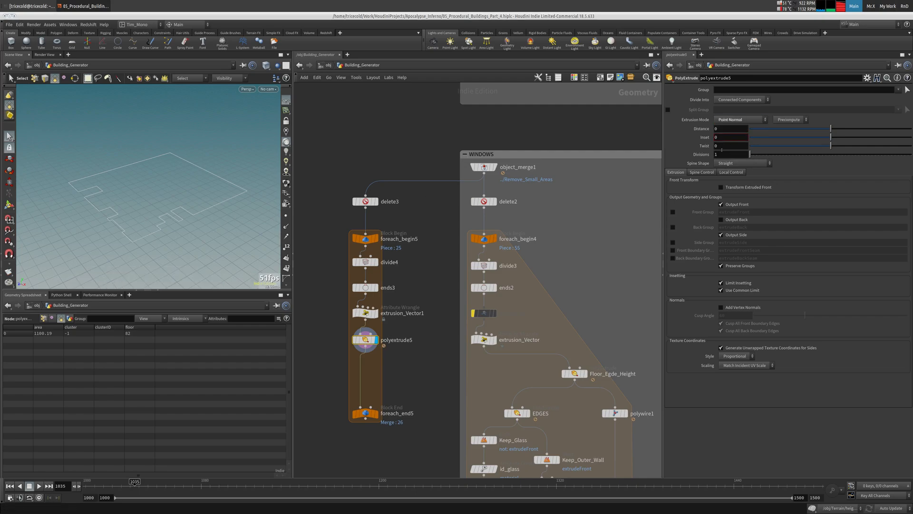
pyautogui.click(739, 128)
# Examine the detail attributes of the Height node in the floor network to find the floor-gap attribute.
pyautogui.moveTo(427, 150); pyautogui.dragTo(367, 266, button='middle')
pyautogui.scroll(2, 368, 266)
pyautogui.moveTo(556, 137); pyautogui.dragTo(473, 441, button='middle')
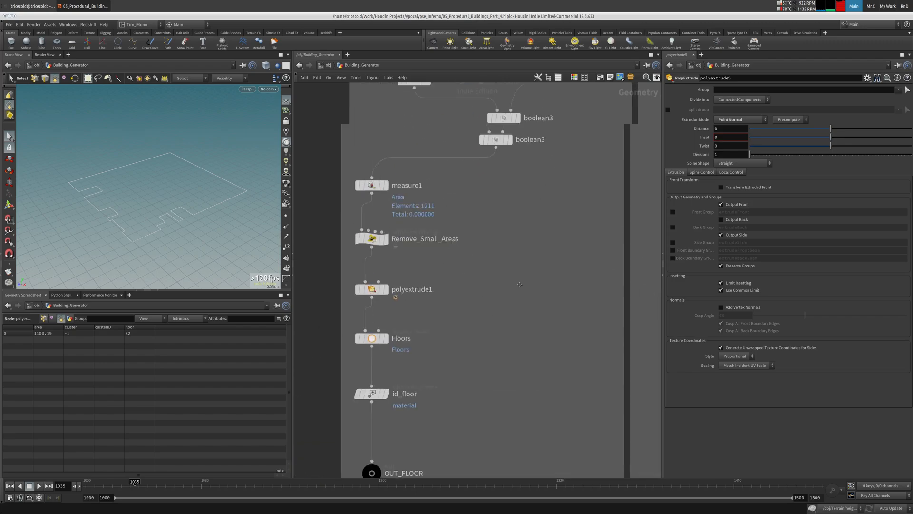
pyautogui.moveTo(547, 157); pyautogui.dragTo(508, 398, button='middle')
pyautogui.moveTo(529, 180); pyautogui.dragTo(500, 302, button='middle')
pyautogui.click(457, 240)
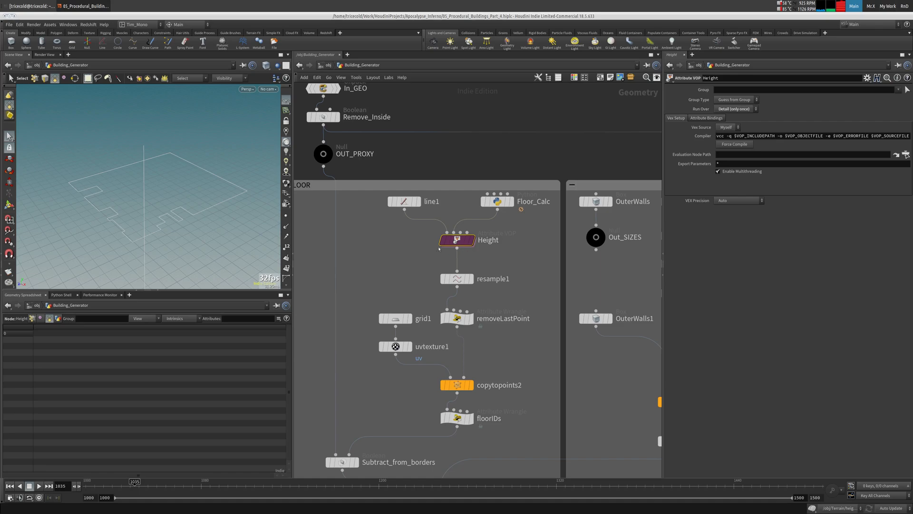
pyautogui.click(58, 318)
pyautogui.moveTo(381, 418); pyautogui.dragTo(495, 170, button='middle')
pyautogui.moveTo(374, 289); pyautogui.dragTo(290, 359, button='middle')
pyautogui.rightClick(39, 333)
pyautogui.moveTo(470, 100)
pyautogui.mouseDown(button='middle')
pyautogui.moveTo(416, 267)
pyautogui.moveTo(468, 85)
pyautogui.mouseUp(button='middle')
pyautogui.moveTo(299, 446); pyautogui.dragTo(398, 63, button='middle')
pyautogui.moveTo(326, 320); pyautogui.dragTo(344, 56, button='middle')
# Set the Distance of polyextrude5 to the expression detail("../Height/","floorGap",0) * 0.99.
pyautogui.click(370, 372)
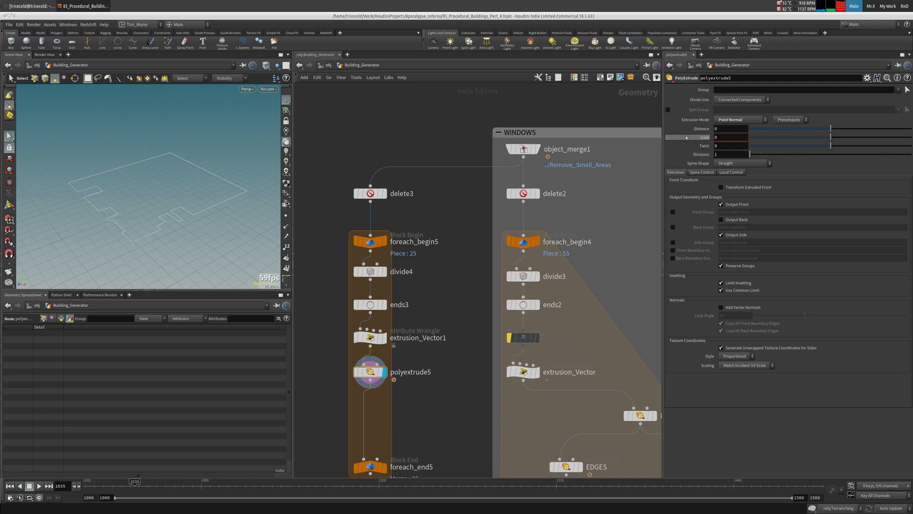
pyautogui.click(722, 129)
pyautogui.write('detail')
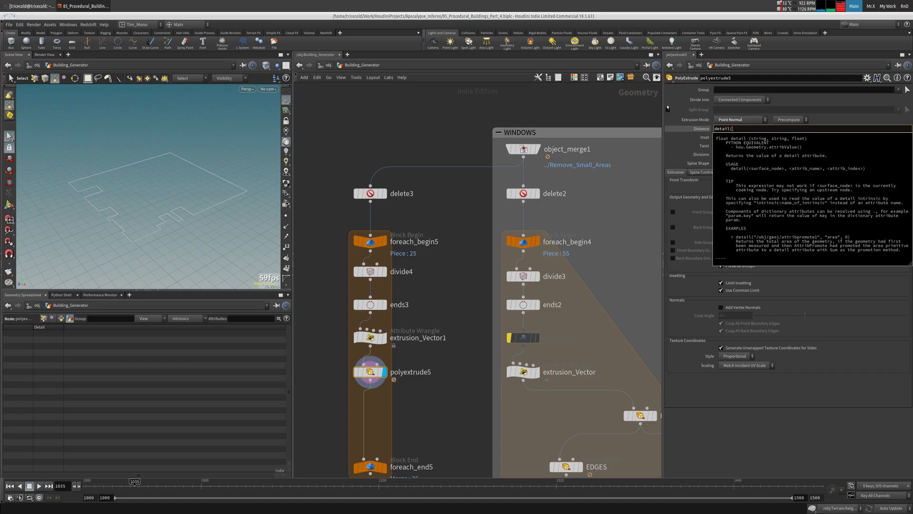
pyautogui.write('("')
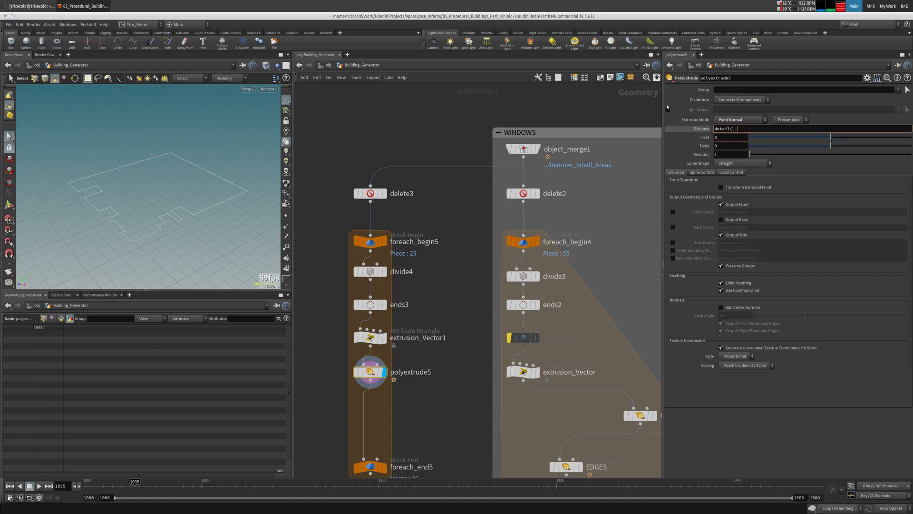
pyautogui.write('../')
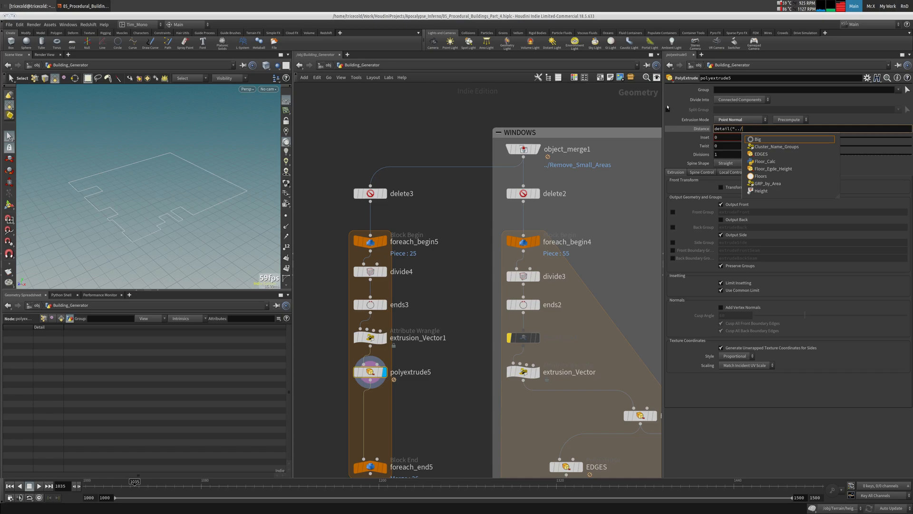
pyautogui.write('Height/"')
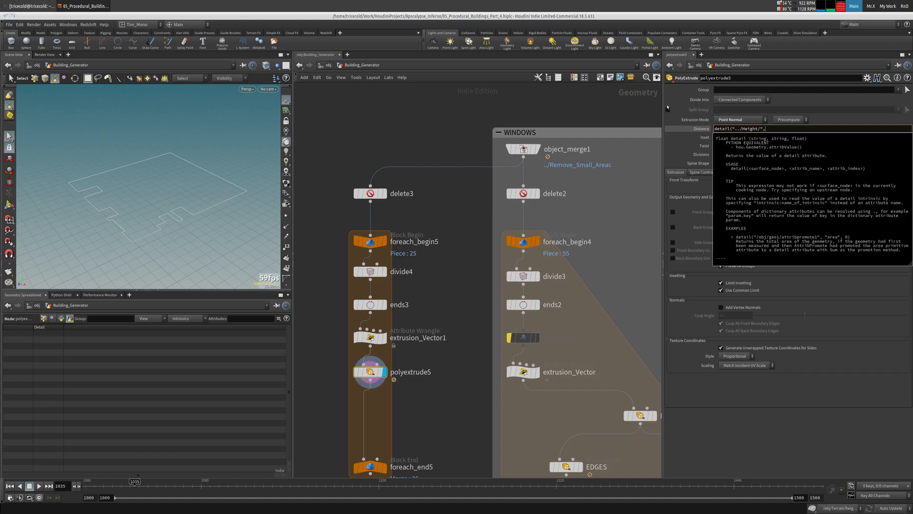
pyautogui.write(',floor')
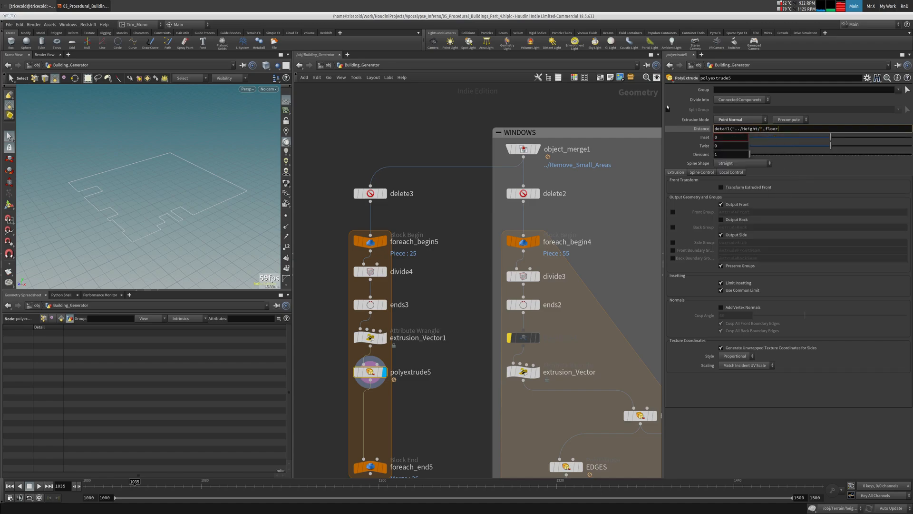
pyautogui.press('BackSpace')
pyautogui.press('BackSpace')
pyautogui.press('BackSpace')
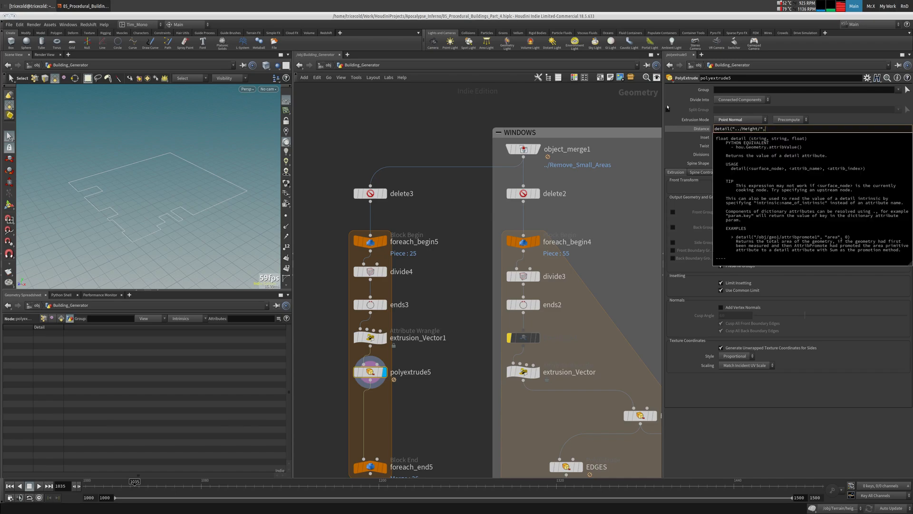
pyautogui.write('"floorG')
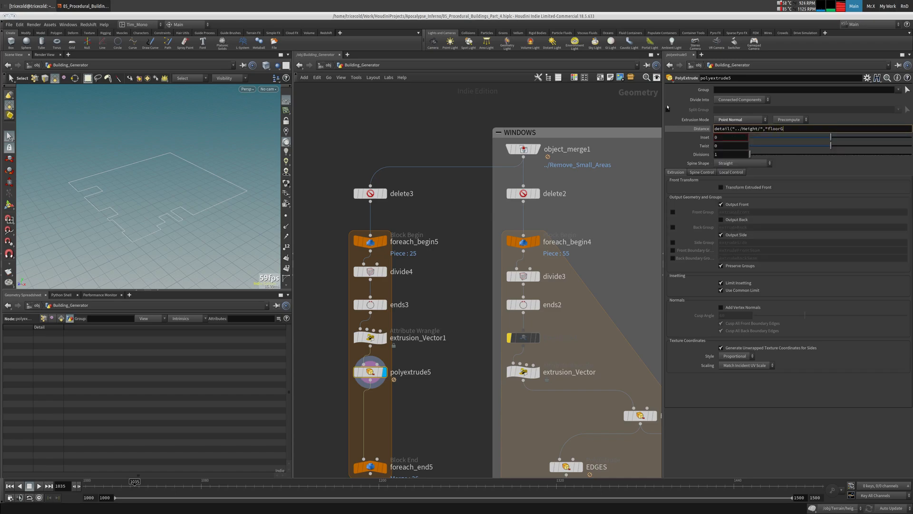
pyautogui.write('ap",0')
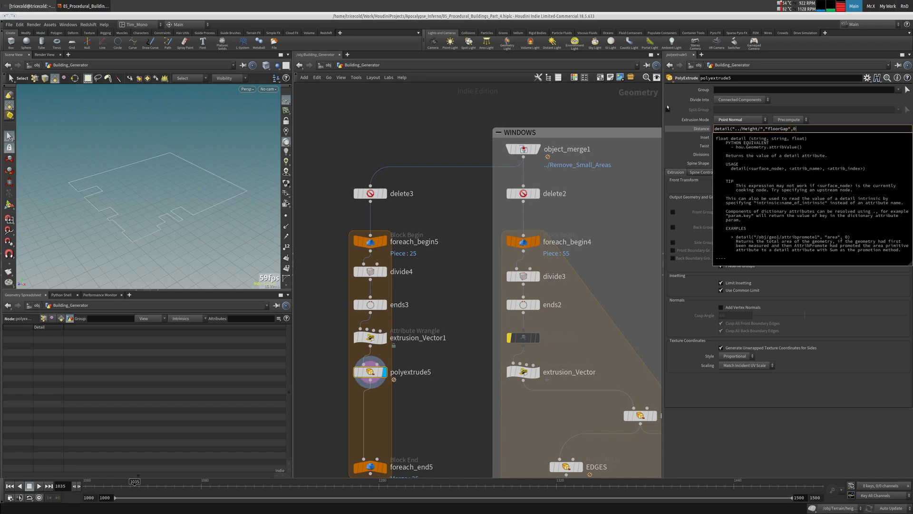
pyautogui.write(')')
pyautogui.press('Return')
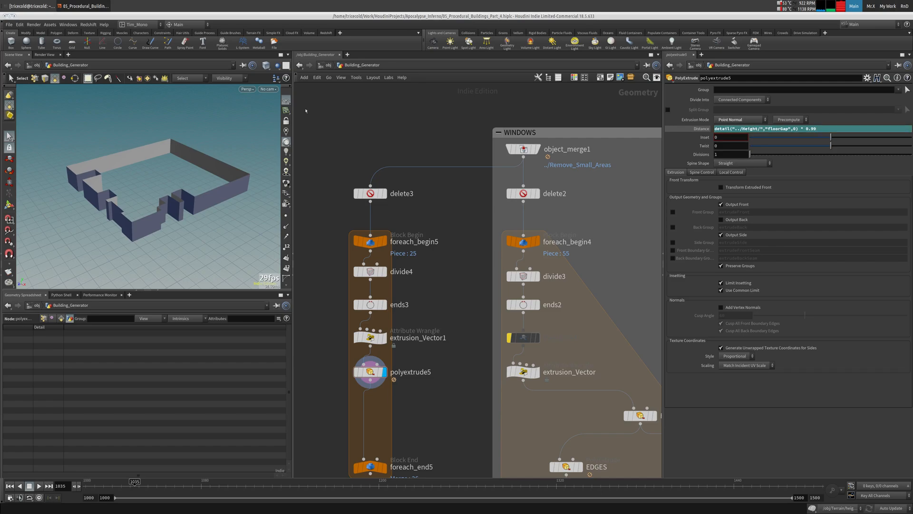
pyautogui.moveTo(185, 169)
pyautogui.keyDown('alt'); pyautogui.mouseDown()
pyautogui.moveTo(190, 147)
pyautogui.moveTo(187, 164)
pyautogui.mouseUp(); pyautogui.keyUp('alt')
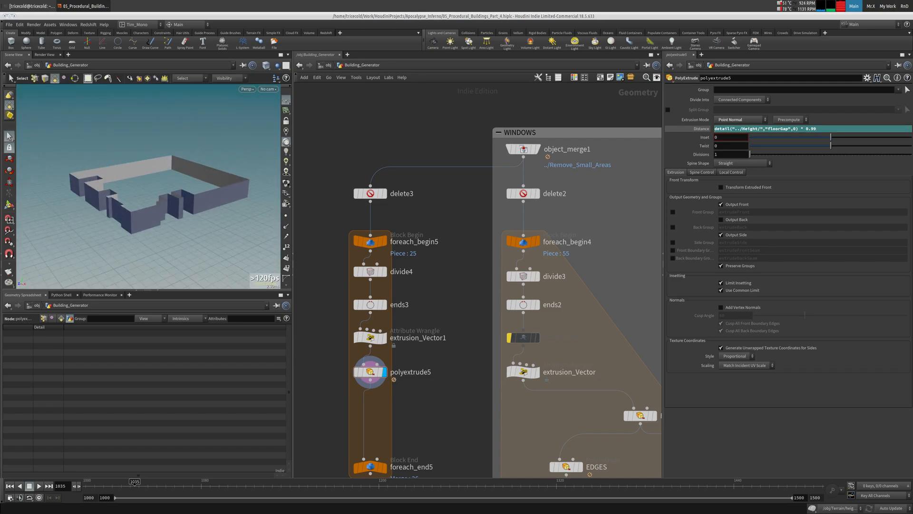
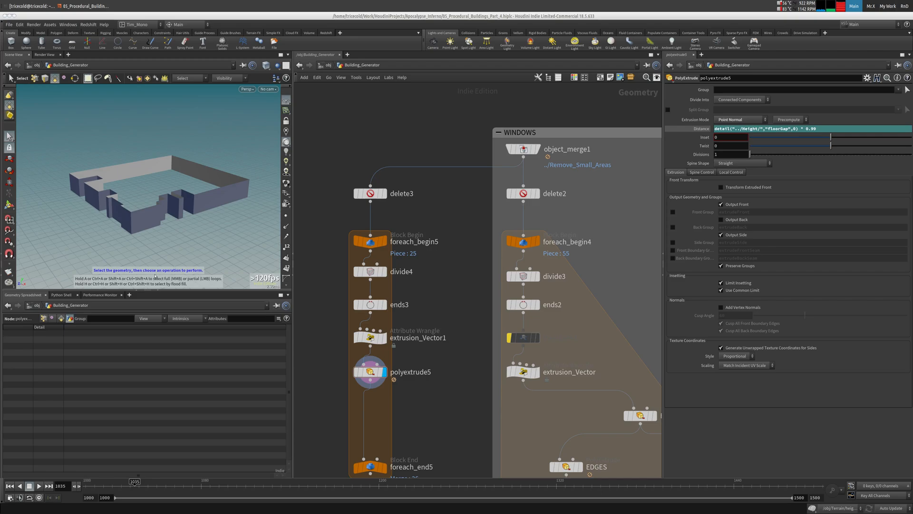
# Insert a second PolyExtrude node between polyextrude5 and foreach_end5 and display it.
pyautogui.moveTo(415, 394); pyautogui.dragTo(435, 292, button='middle')
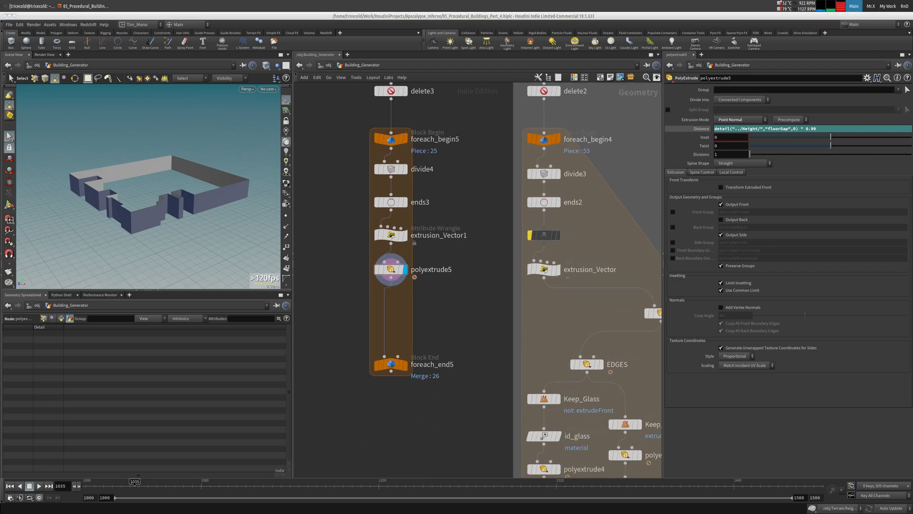
pyautogui.moveTo(393, 269)
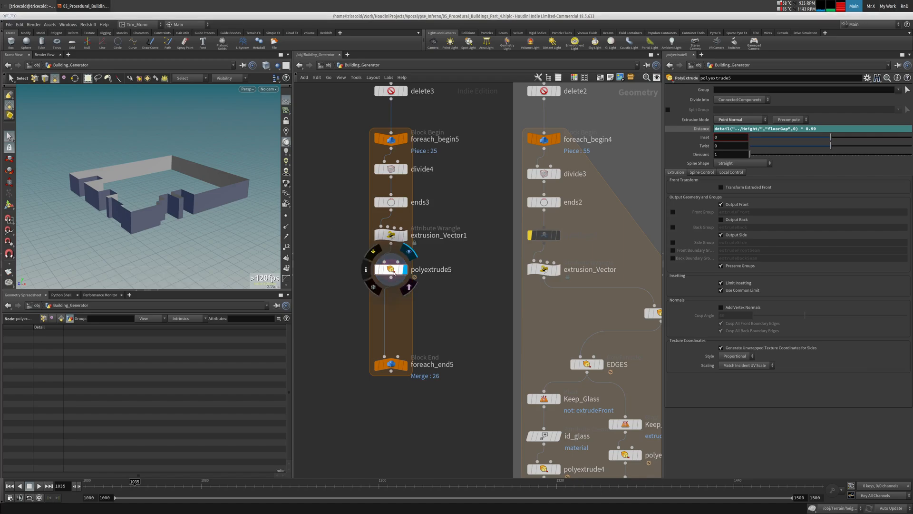
pyautogui.press('Tab')
pyautogui.write('ex')
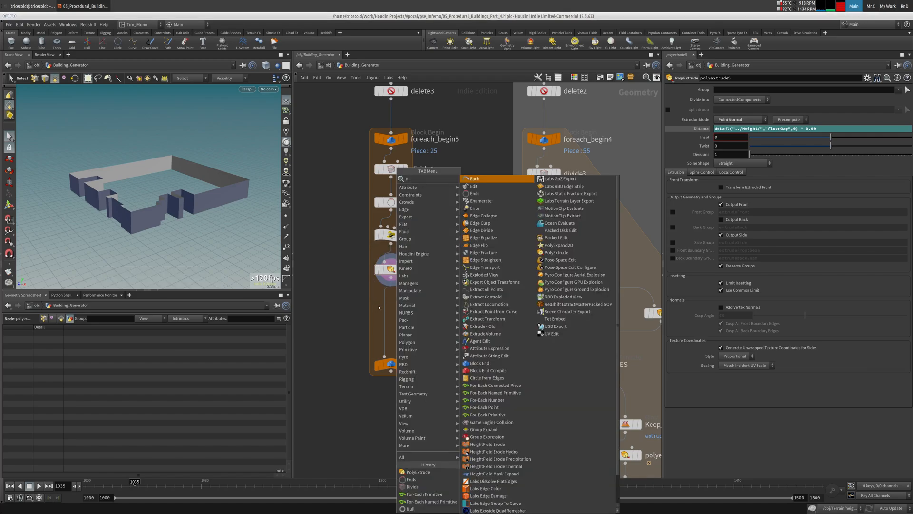
pyautogui.click(338, 297)
pyautogui.press('Tab')
pyautogui.write('extr')
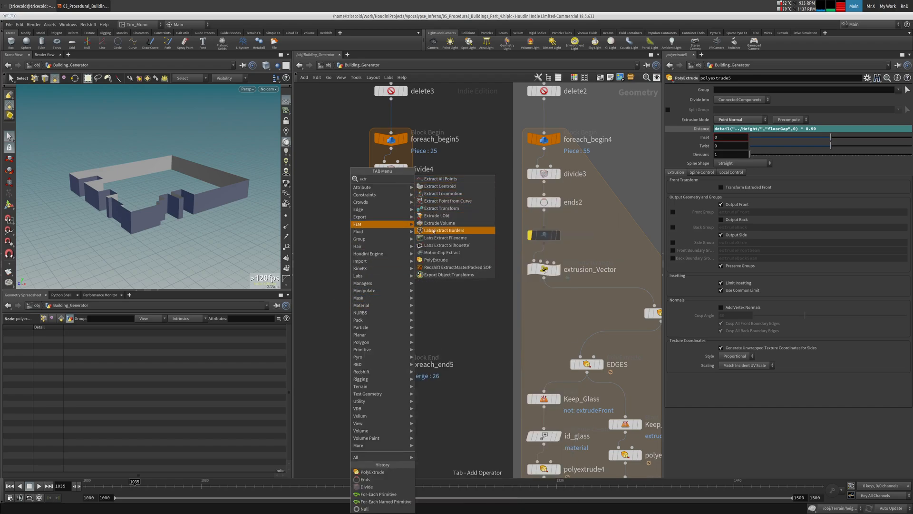
pyautogui.click(436, 260)
pyautogui.click(390, 298)
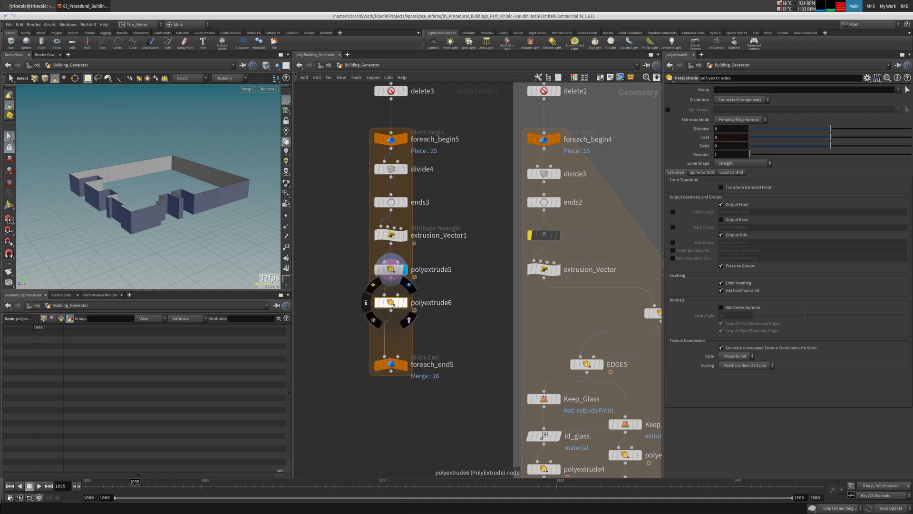
# Rename polyextrude5 to extrudeHeight and polyextrude6 to Thickness.
pyautogui.doubleClick(431, 270)
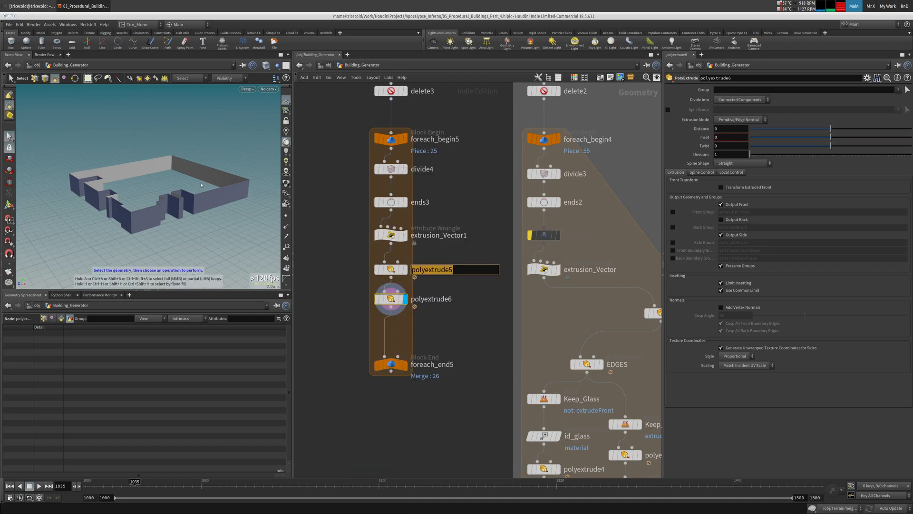
pyautogui.write('ex')
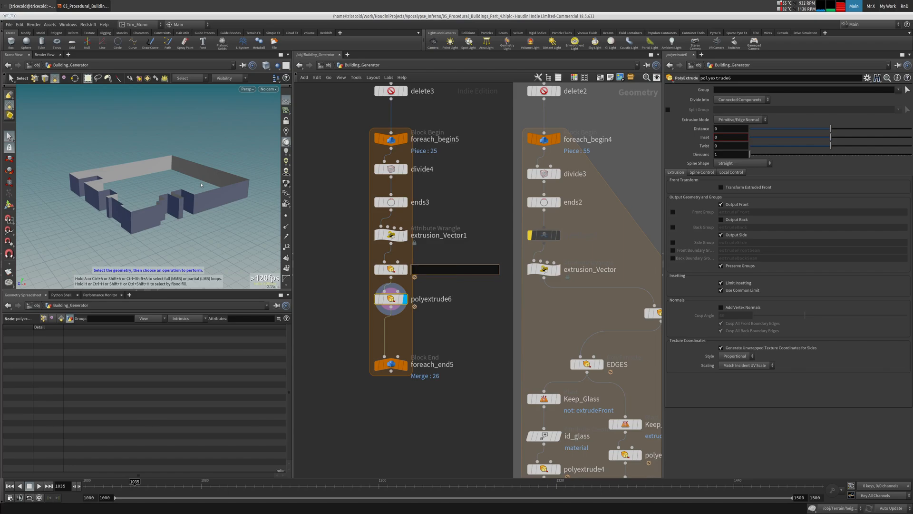
pyautogui.write('trudeHeight')
pyautogui.press('Return')
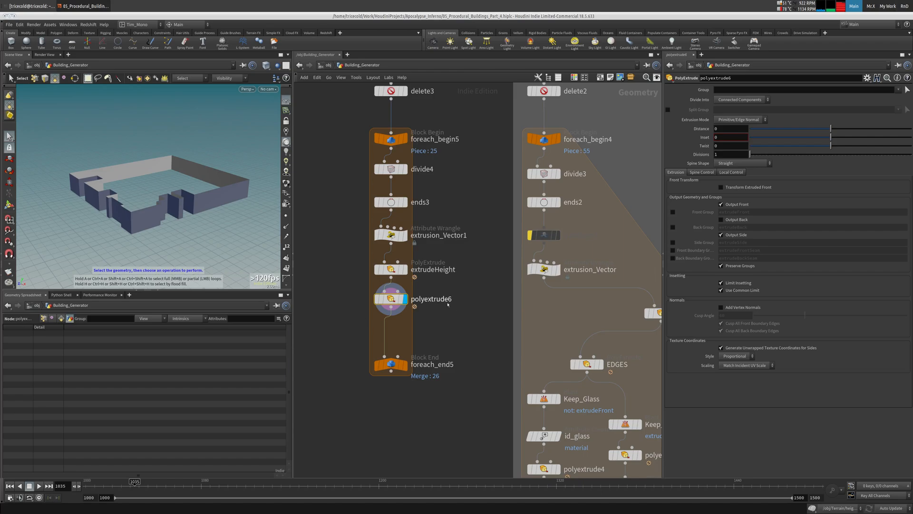
pyautogui.press('F2')
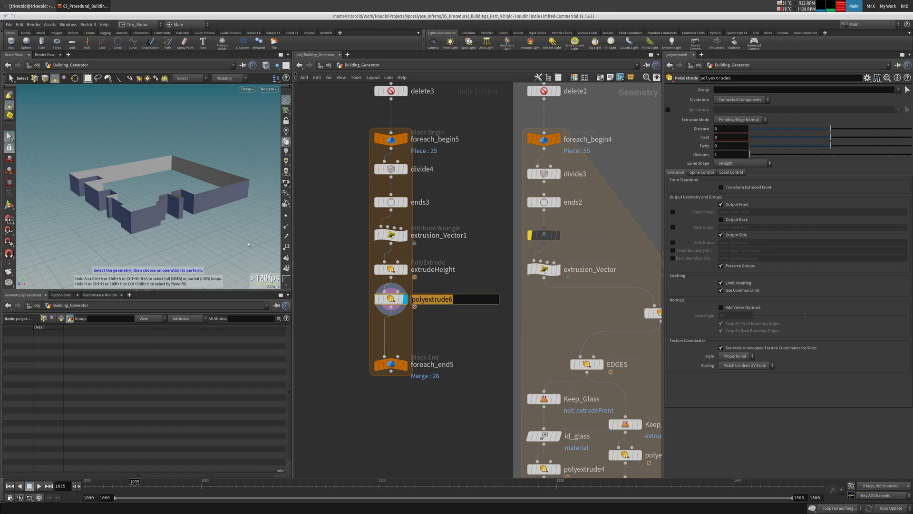
pyautogui.write('Thickness')
pyautogui.press('Return')
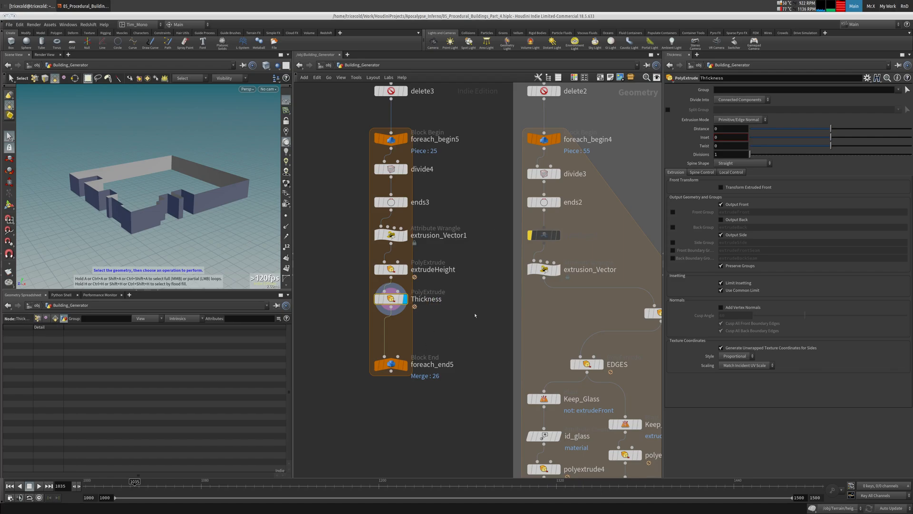
# Set the Distance of the Thickness node to 0.2 and enable Output Back.
pyautogui.moveTo(475, 315); pyautogui.dragTo(395, 262, button='middle')
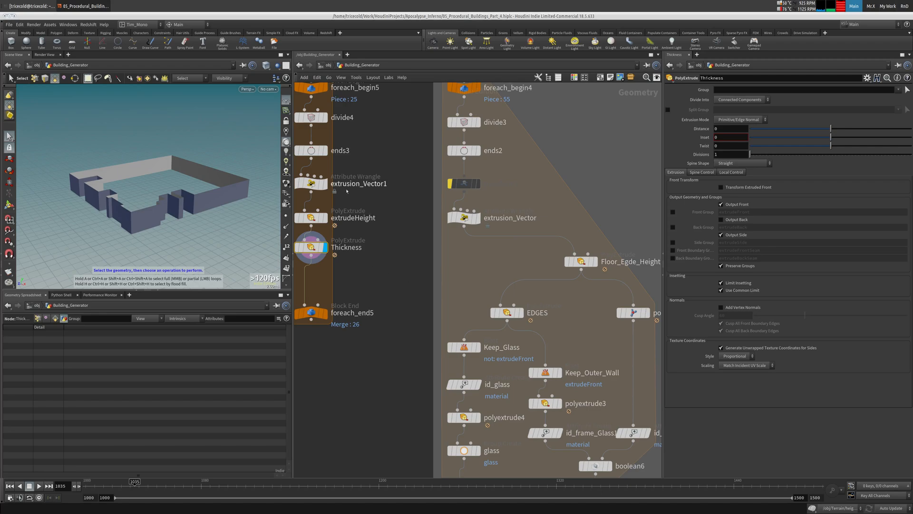
pyautogui.moveTo(504, 265); pyautogui.dragTo(539, 320, button='middle')
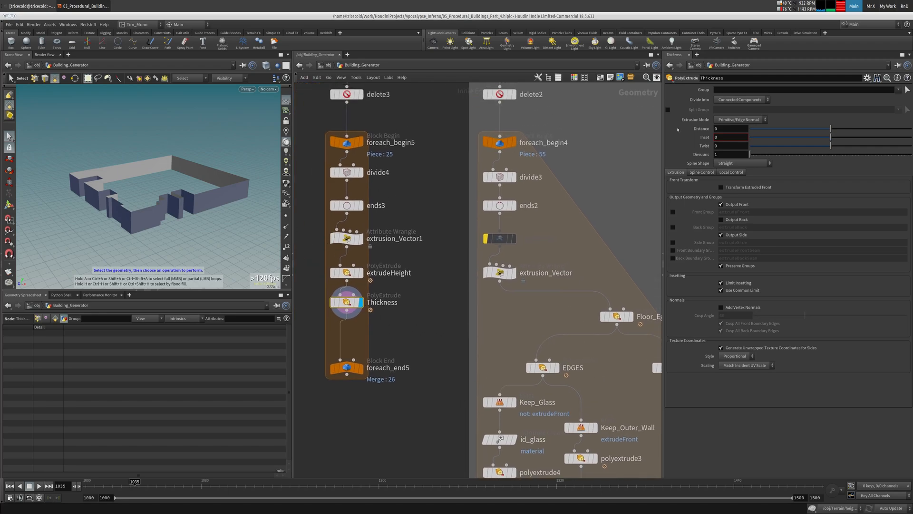
pyautogui.click(733, 130)
pyautogui.write('.2')
pyautogui.press('Tab')
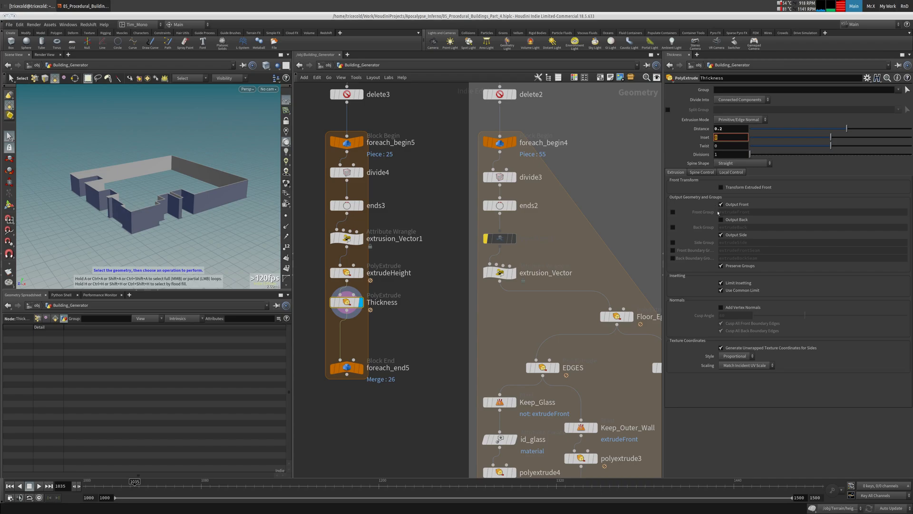
pyautogui.click(721, 219)
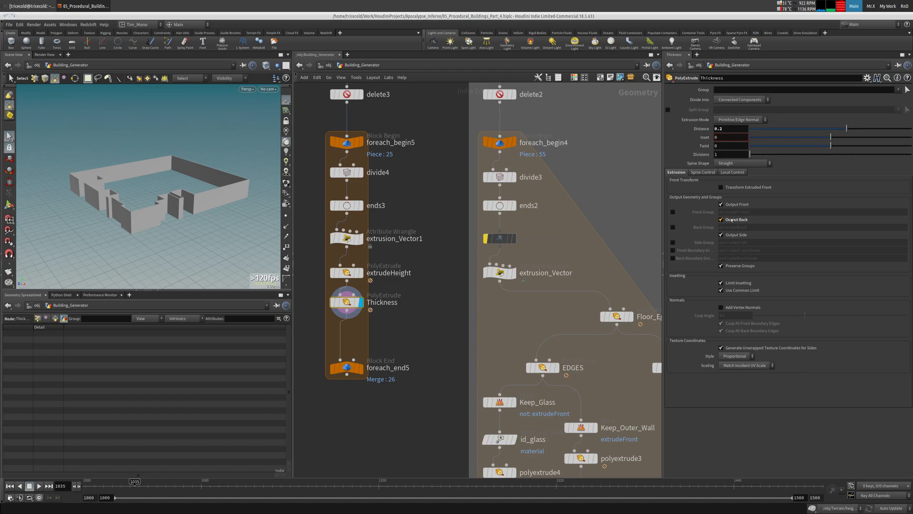
# Enable the Front, Back and Side output groups on Thickness and name the front group SideextrudeFront.
pyautogui.click(699, 212)
pyautogui.click(698, 227)
pyautogui.click(695, 242)
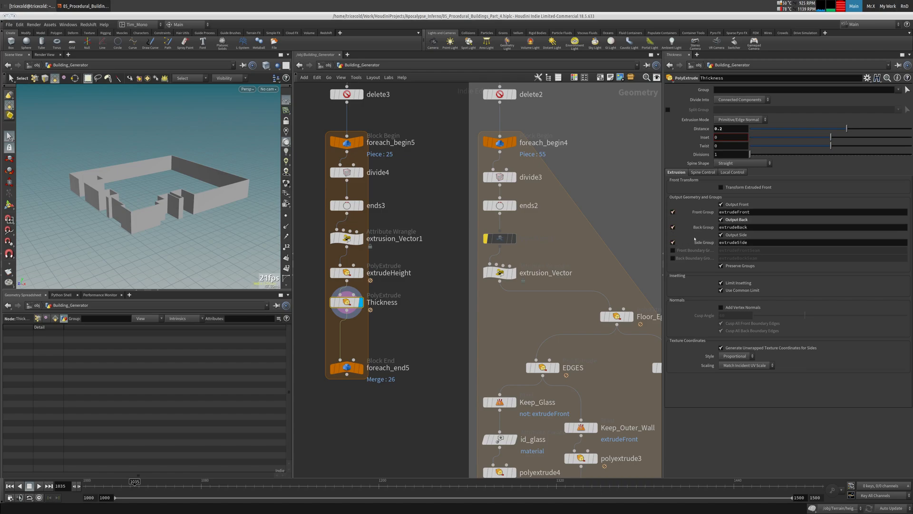
pyautogui.click(759, 213)
pyautogui.write('S')
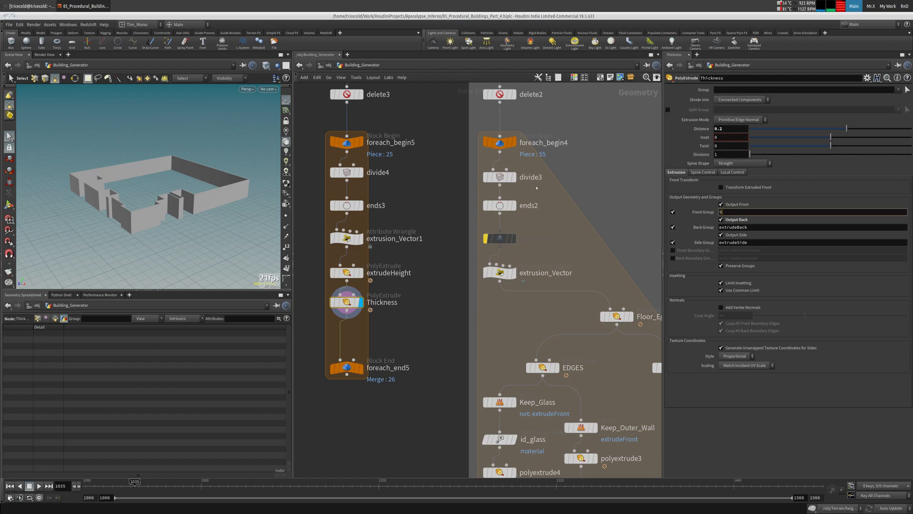
pyautogui.write('ideextruderFront')
pyautogui.press('BackSpace')
pyautogui.press('Return')
# Name the back group of Thickness SideextrudeBack and its side group SideextrudeSide.
pyautogui.hotkey('ctrl', 'c')
pyautogui.press('Tab')
pyautogui.hotkey('ctrl', 'v')
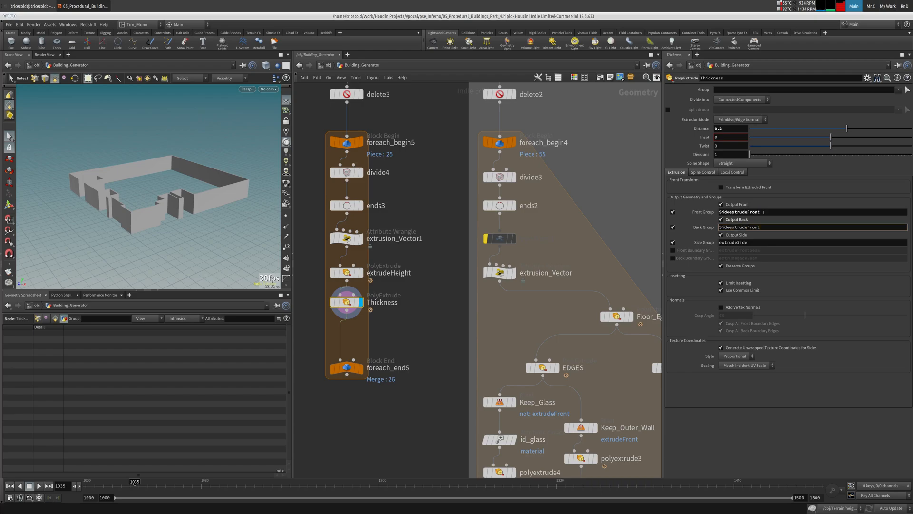
pyautogui.press('BackSpace')
pyautogui.press('BackSpace')
pyautogui.write('Back')
pyautogui.press('Tab')
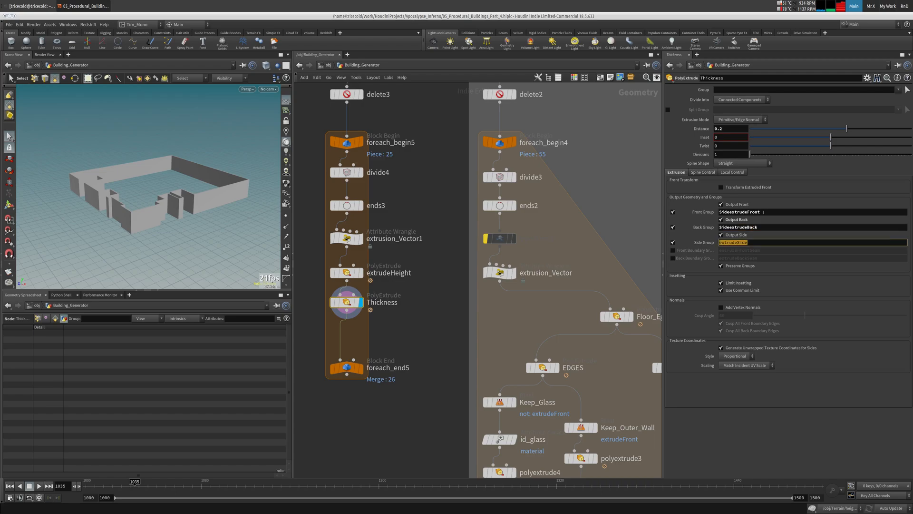
pyautogui.hotkey('ctrl', 'v')
pyautogui.press('BackSpace')
pyautogui.press('BackSpace')
pyautogui.write('Side')
pyautogui.press('Return')
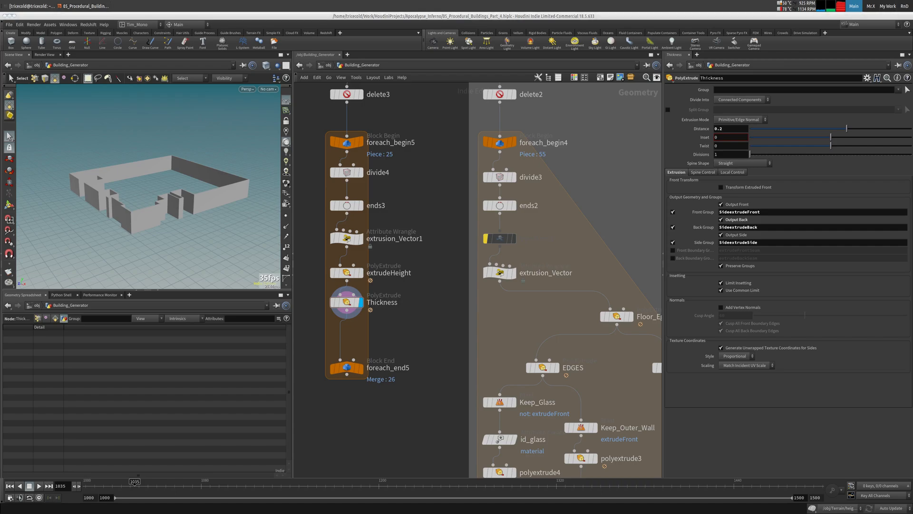
# Insert a Group node between Thickness and foreach_end5 and set its Group Name to SIDEWALLS.
pyautogui.moveTo(410, 323); pyautogui.dragTo(412, 296, button='middle')
pyautogui.press('Tab')
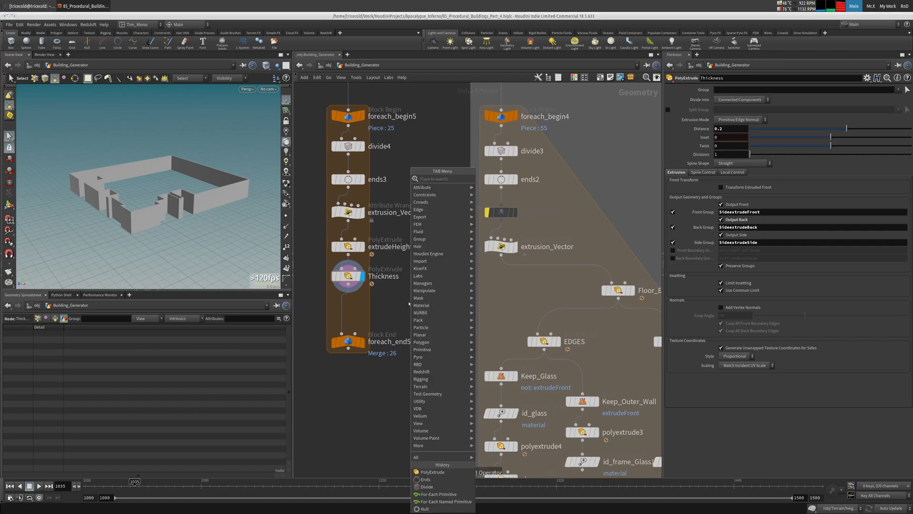
pyautogui.write('gr')
pyautogui.click(491, 186)
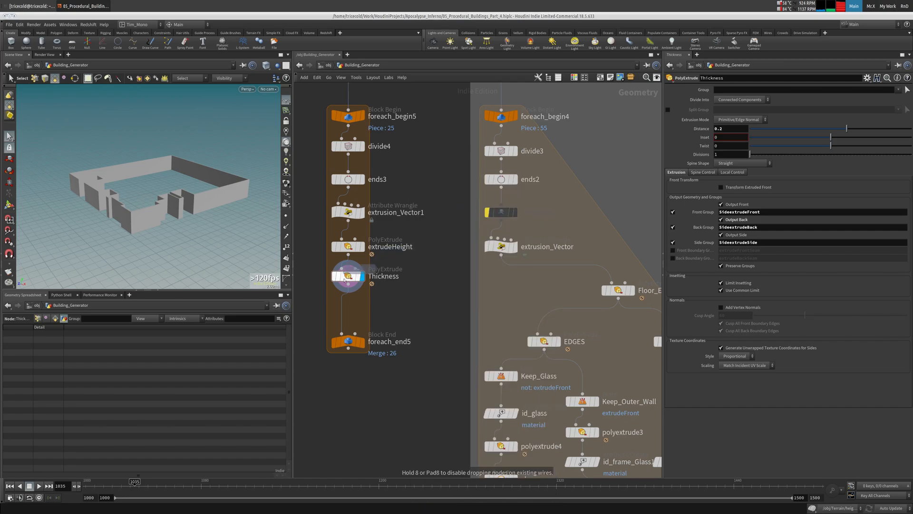
pyautogui.click(394, 299)
pyautogui.moveTo(749, 88); pyautogui.dragTo(699, 87)
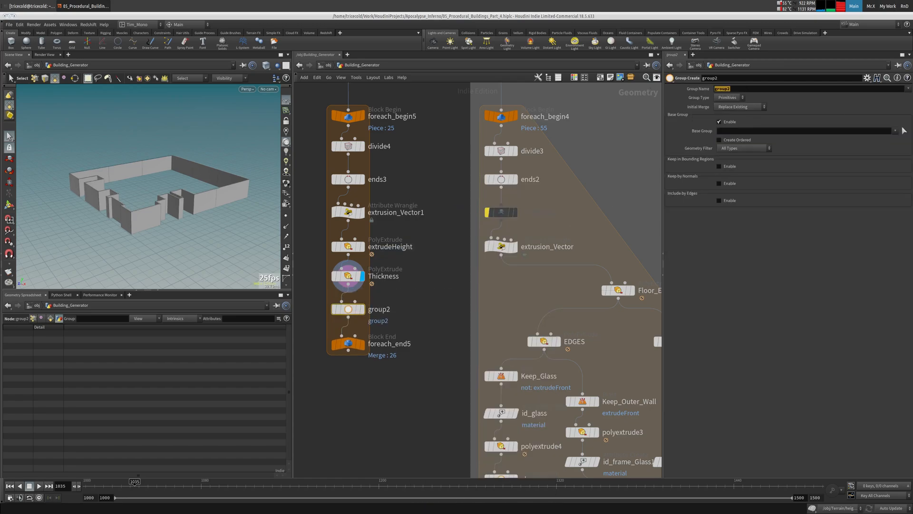
pyautogui.write('S')
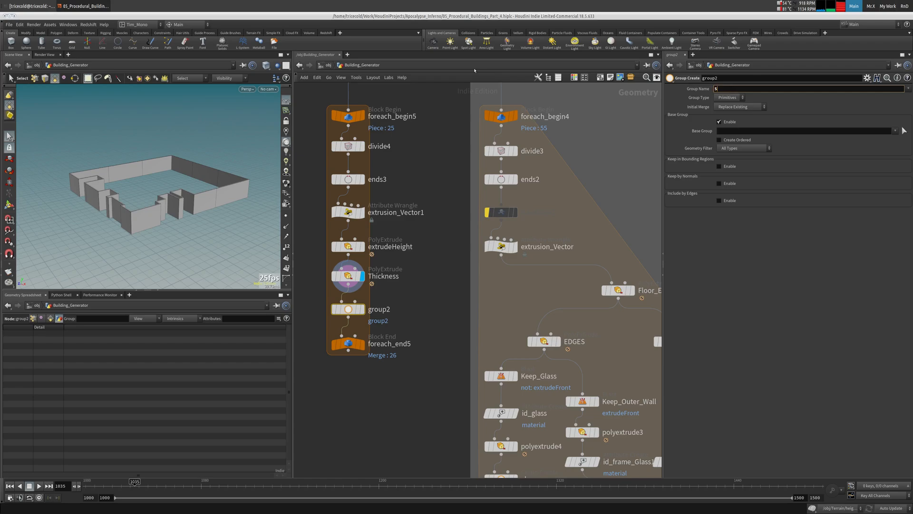
pyautogui.write('IDEWALLS')
pyautogui.press('Return')
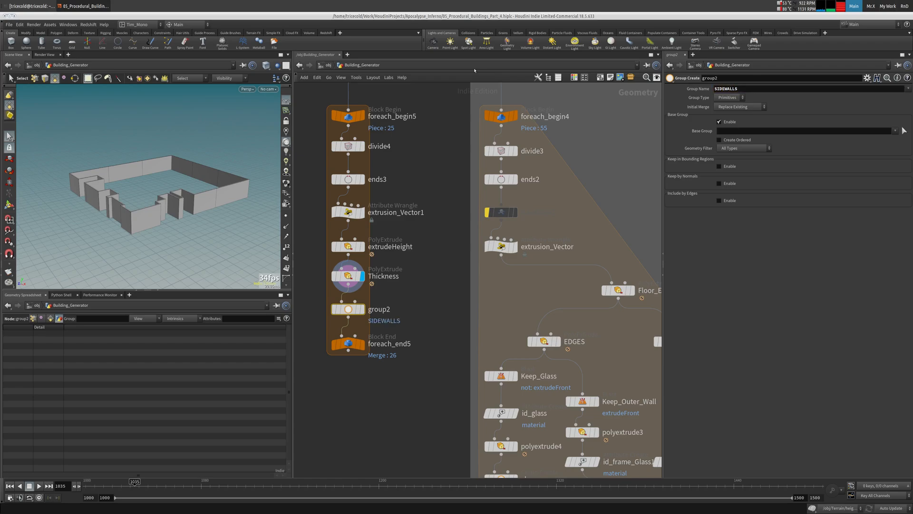
# Display foreach_end5 and examine the extruded walls across all floors.
pyautogui.click(362, 344)
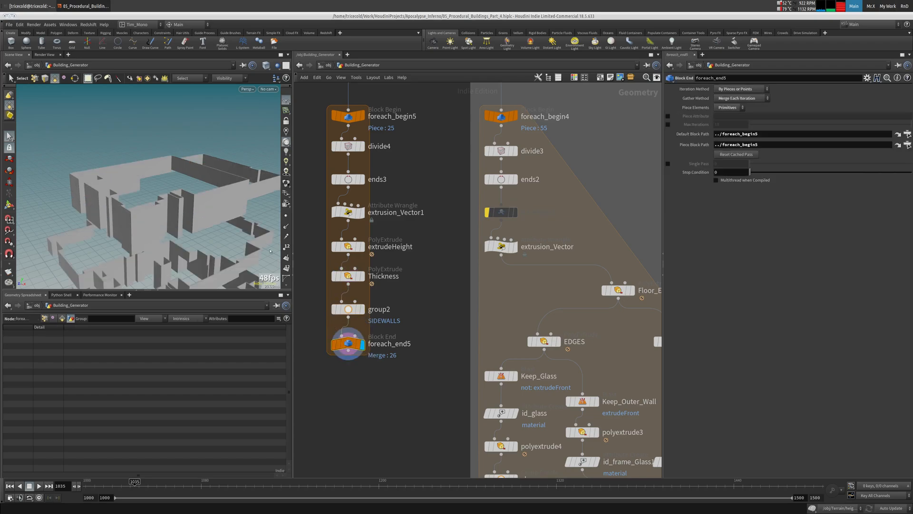
pyautogui.keyDown('alt'); pyautogui.moveTo(213, 180); pyautogui.dragTo(75, 147, button='right'); pyautogui.keyUp('alt')
pyautogui.keyDown('alt'); pyautogui.moveTo(76, 147); pyautogui.dragTo(60, 140); pyautogui.keyUp('alt')
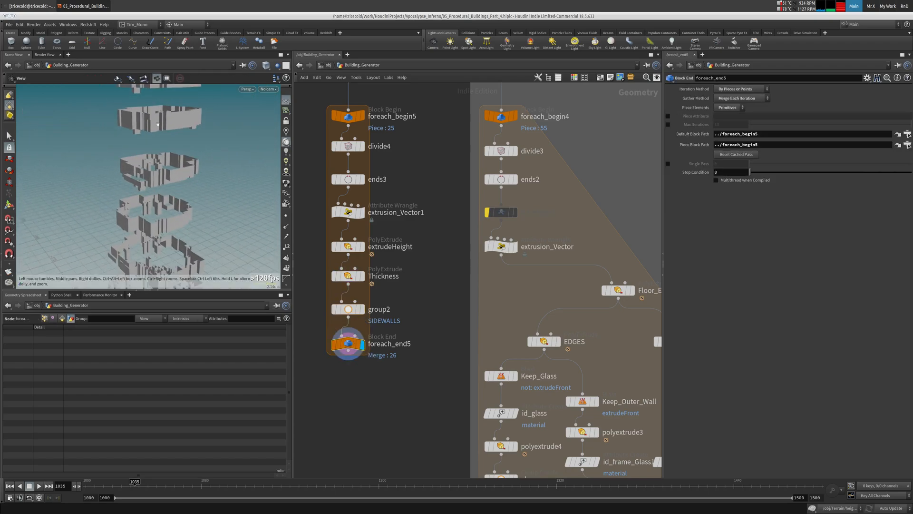
# Add a Null node level with the OUT_WINDOWS null and connect foreach_end5 to it.
pyautogui.moveTo(349, 425); pyautogui.dragTo(342, 387, button='middle')
pyautogui.moveTo(400, 403); pyautogui.dragTo(405, 290, button='middle')
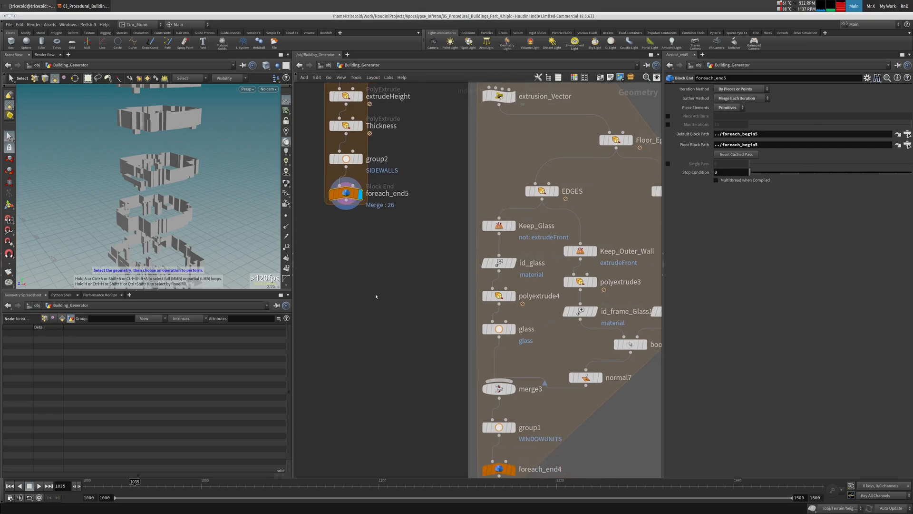
pyautogui.press('Tab')
pyautogui.write('nu')
pyautogui.click(442, 182)
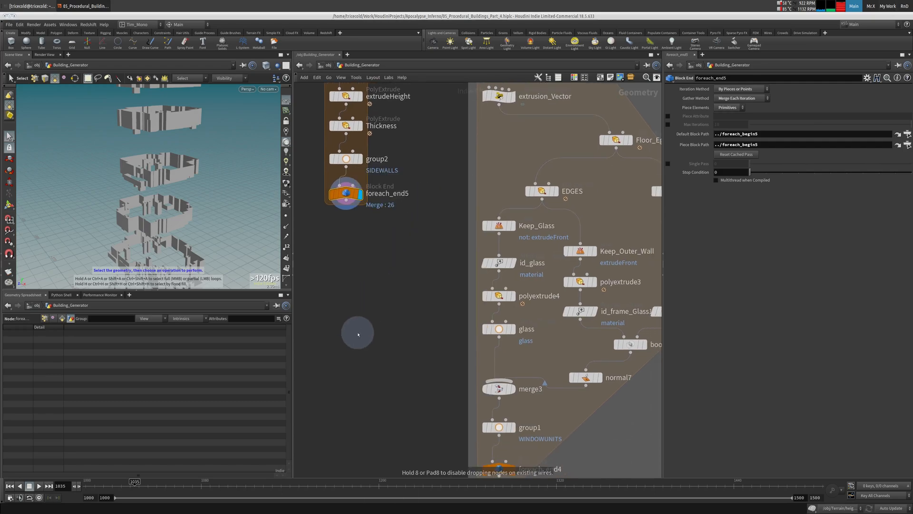
pyautogui.moveTo(356, 335); pyautogui.dragTo(381, 250, button='middle')
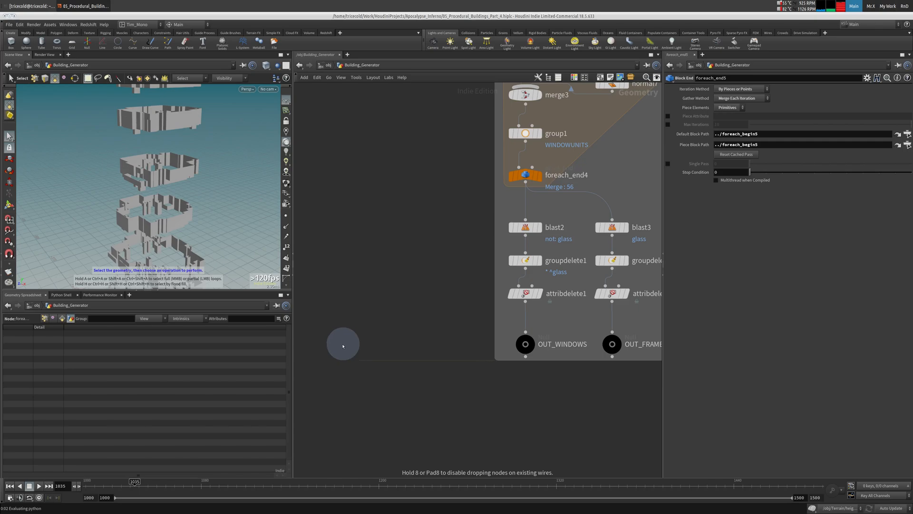
pyautogui.click(358, 343)
pyautogui.scroll(-3, 379, 328)
pyautogui.scroll(-3, 379, 328)
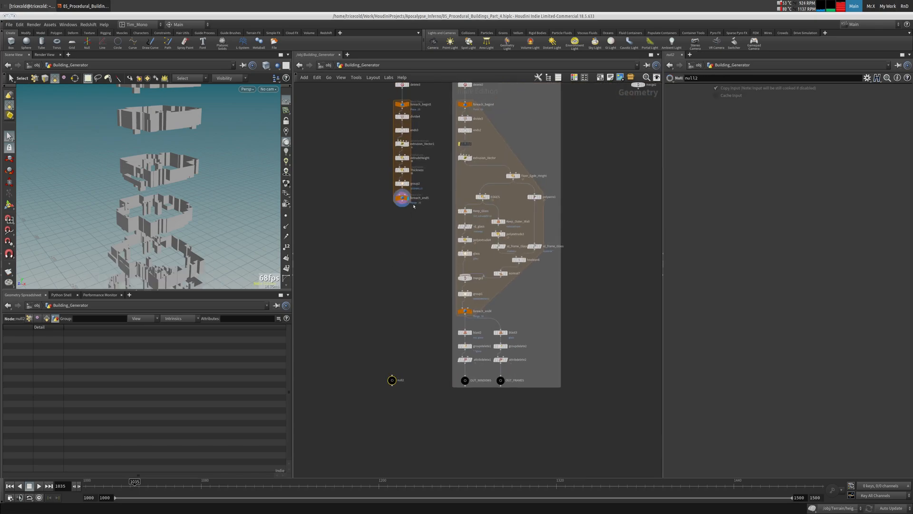
pyautogui.moveTo(402, 205); pyautogui.dragTo(402, 380)
pyautogui.moveTo(422, 342); pyautogui.dragTo(397, 252, button='middle')
pyautogui.scroll(5, 405, 252)
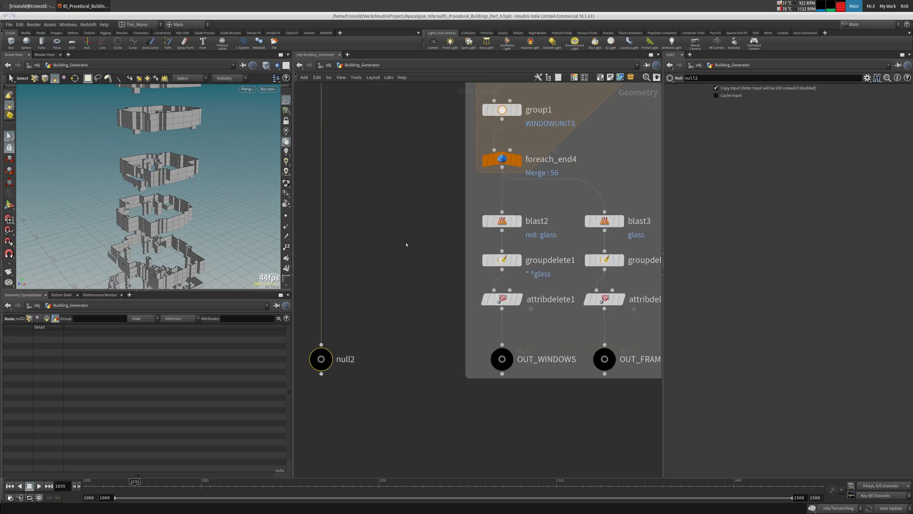
# Rename the new null to OUT_SIDE_WALLS and display it.
pyautogui.moveTo(383, 116); pyautogui.dragTo(410, 349, button='middle')
pyautogui.moveTo(412, 304); pyautogui.dragTo(400, 33, button='middle')
pyautogui.click(350, 93)
pyautogui.middleClick(350, 92)
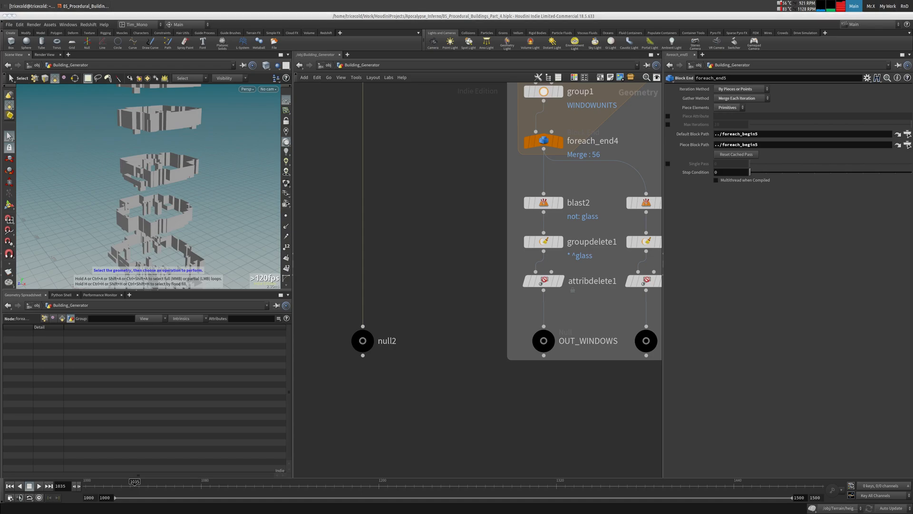
pyautogui.moveTo(449, 281); pyautogui.dragTo(437, 296, button='middle')
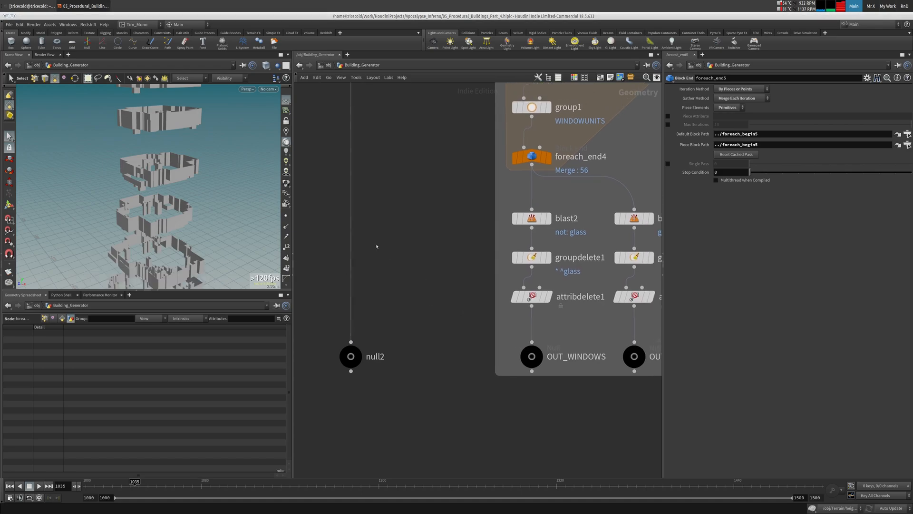
pyautogui.middleClick(350, 357)
pyautogui.doubleClick(381, 356)
pyautogui.write('O')
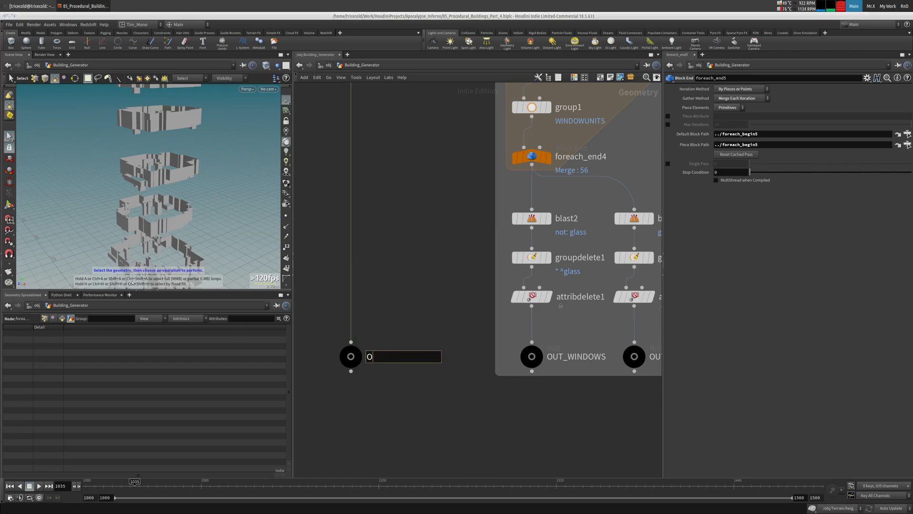
pyautogui.write('UT_SIDE_WALLS')
pyautogui.press('Return')
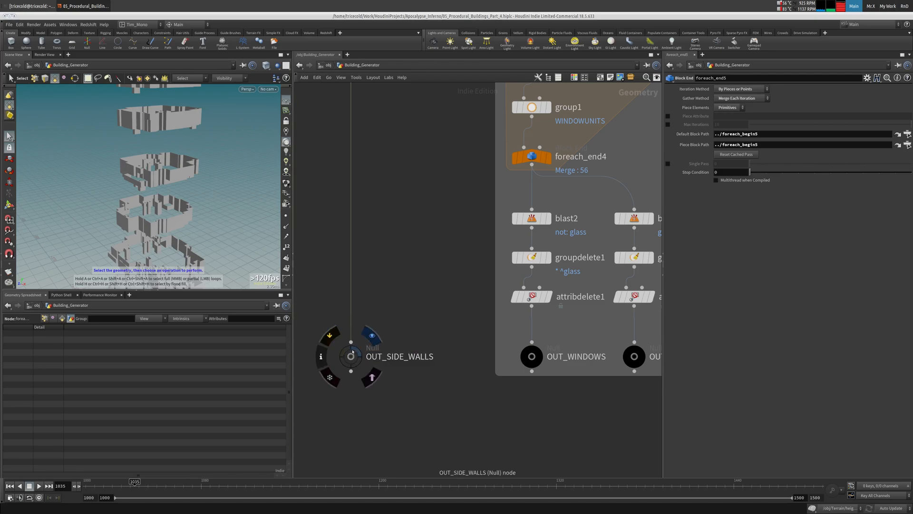
pyautogui.click(374, 340)
# Enclose the side-wall branch from delete3 to OUT_SIDE_WALLS in a network box and move it beside the WINDOWS box.
pyautogui.moveTo(430, 285); pyautogui.dragTo(346, 286, button='middle')
pyautogui.scroll(-10, 361, 291)
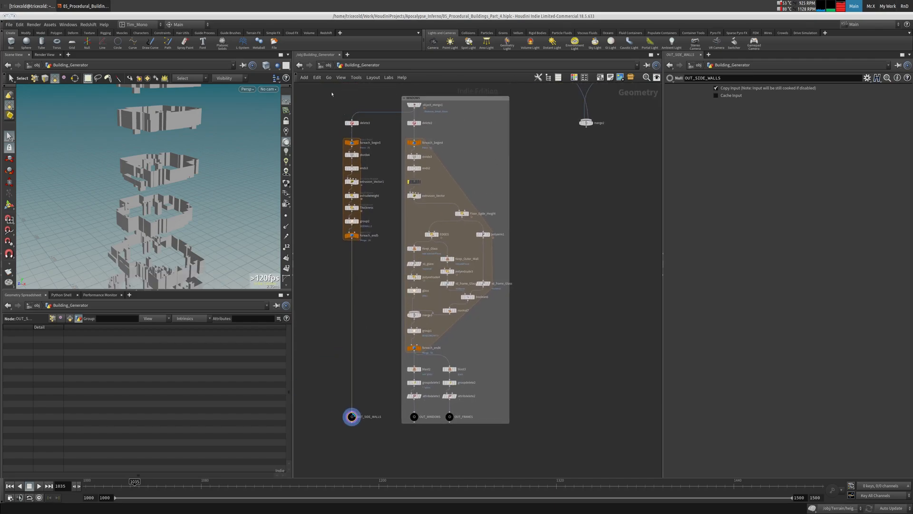
pyautogui.moveTo(331, 93); pyautogui.dragTo(382, 434)
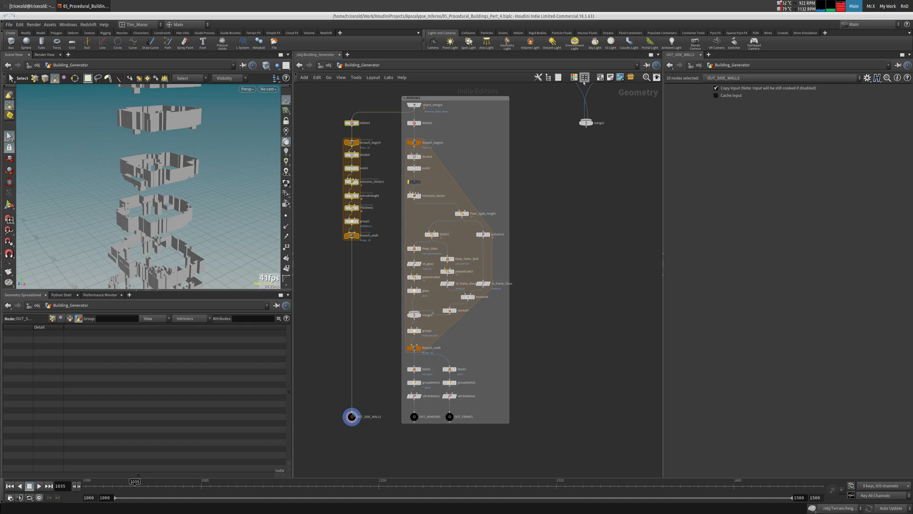
pyautogui.hotkey('shift', 'o')
pyautogui.moveTo(373, 118); pyautogui.dragTo(395, 117)
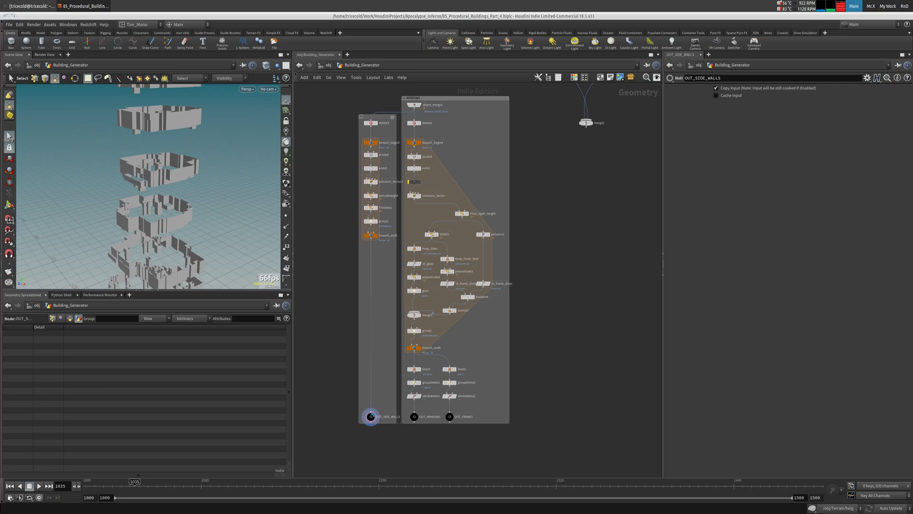
# Delete the merge node located below the upper row of network boxes.
pyautogui.moveTo(575, 179); pyautogui.dragTo(480, 256, button='middle')
pyautogui.scroll(-3, 480, 256)
pyautogui.click(365, 386)
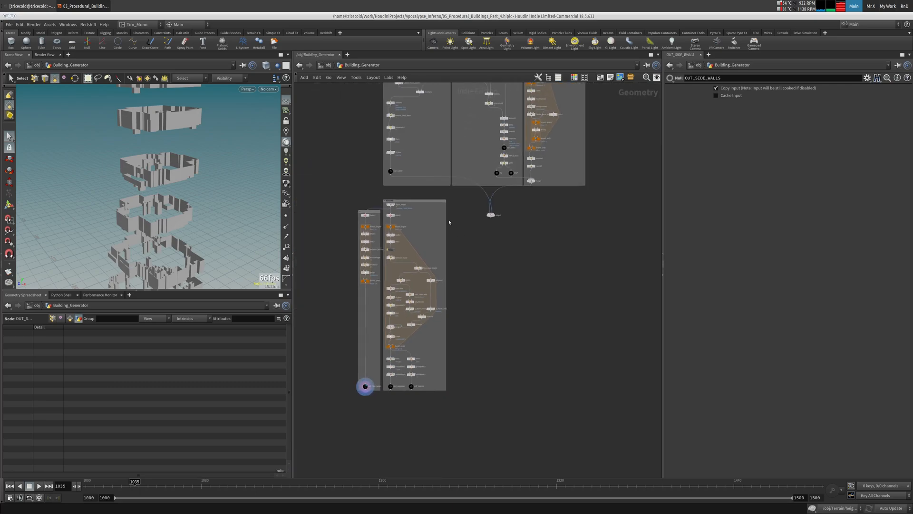
pyautogui.moveTo(512, 234); pyautogui.dragTo(472, 210)
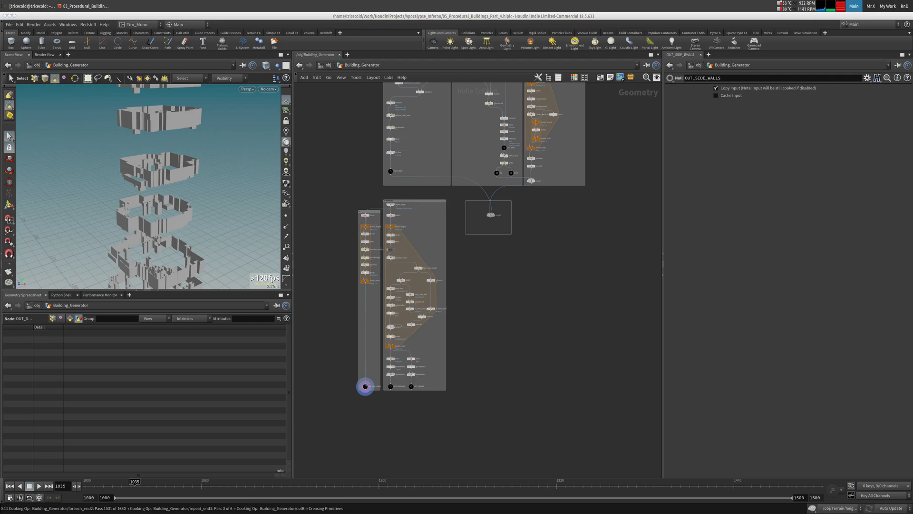
pyautogui.press('Delete')
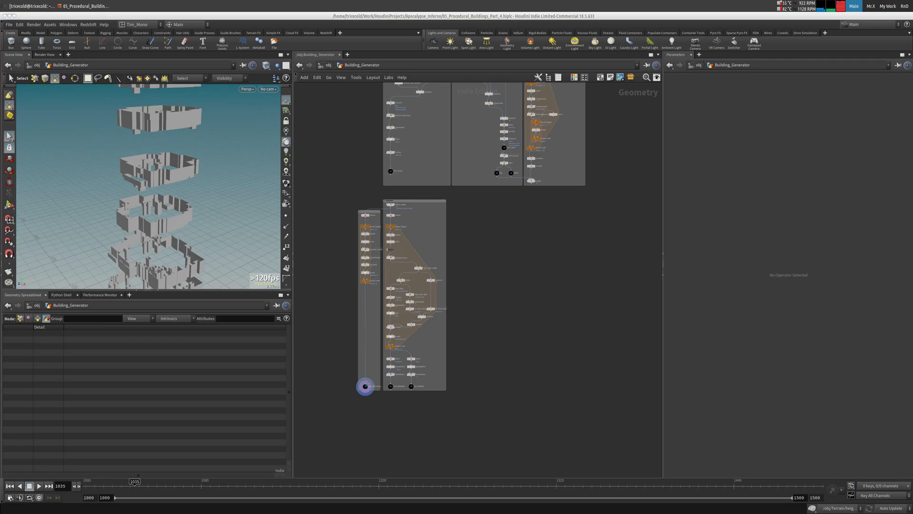
# Display delete2 and delete3 in turn to compare which floor outlines each keeps, ending with delete2 displayed.
pyautogui.moveTo(503, 216); pyautogui.dragTo(454, 349, button='middle')
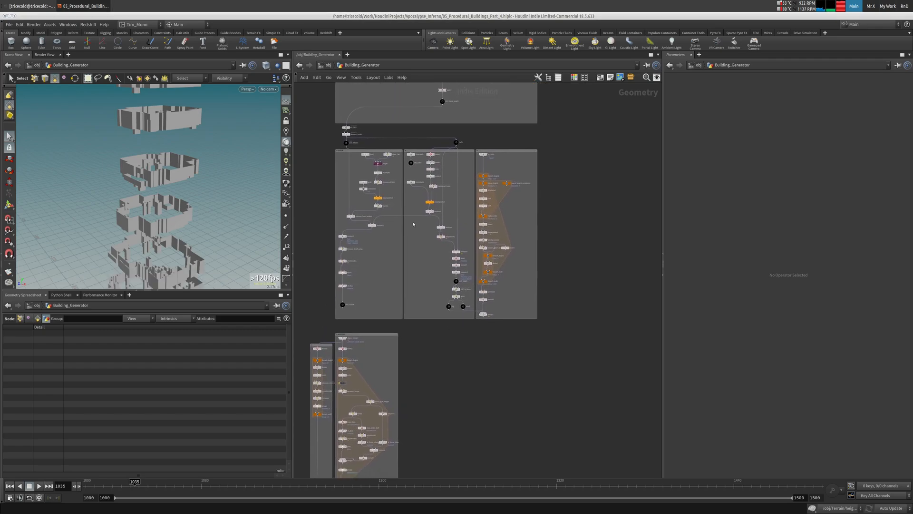
pyautogui.moveTo(374, 357); pyautogui.dragTo(423, 214, button='middle')
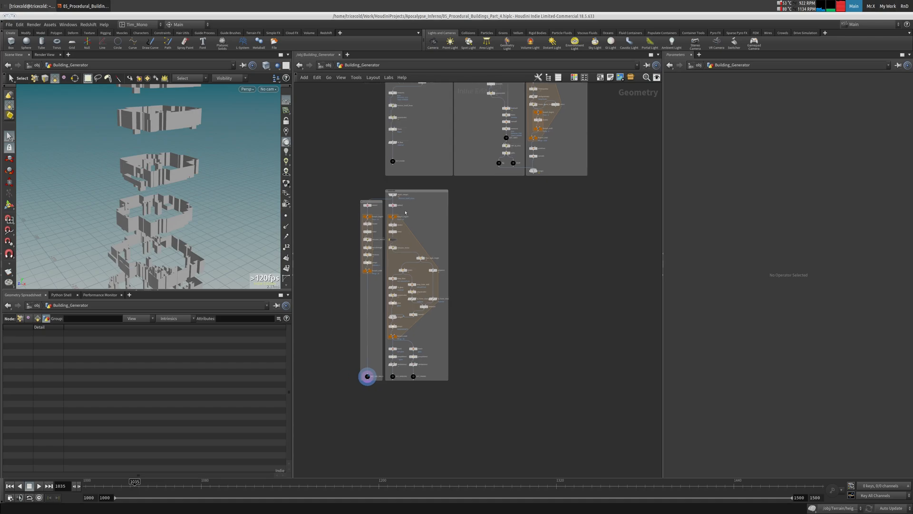
pyautogui.scroll(5, 423, 215)
pyautogui.click(343, 188)
pyautogui.click(335, 189)
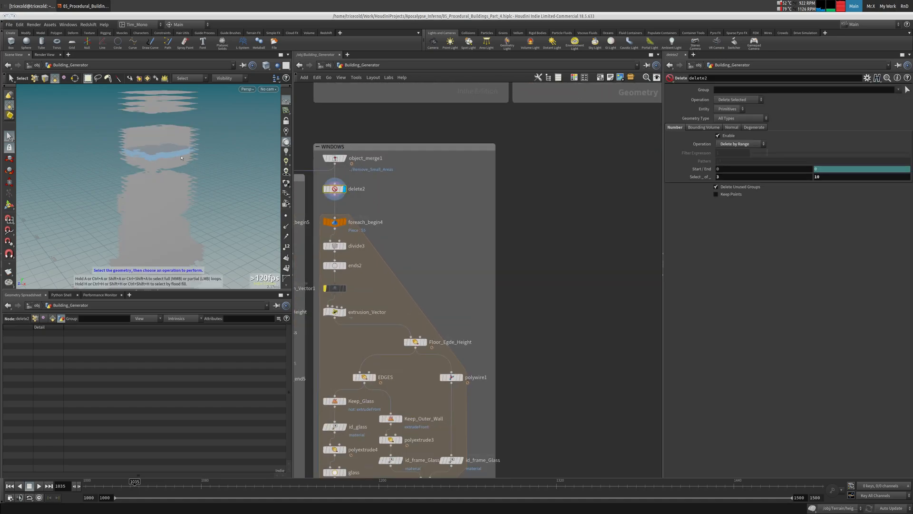
pyautogui.keyDown('alt'); pyautogui.moveTo(201, 148); pyautogui.dragTo(205, 176); pyautogui.keyUp('alt')
pyautogui.moveTo(404, 214); pyautogui.dragTo(525, 192, button='middle')
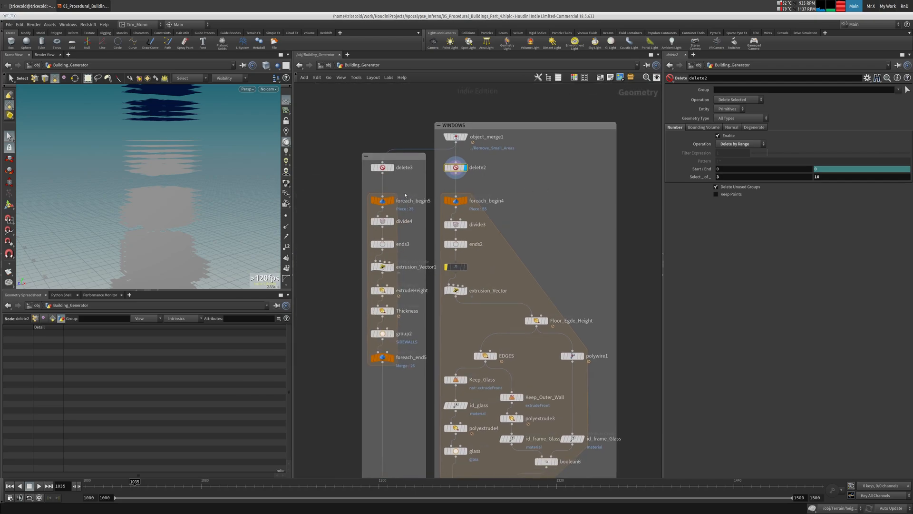
pyautogui.click(391, 168)
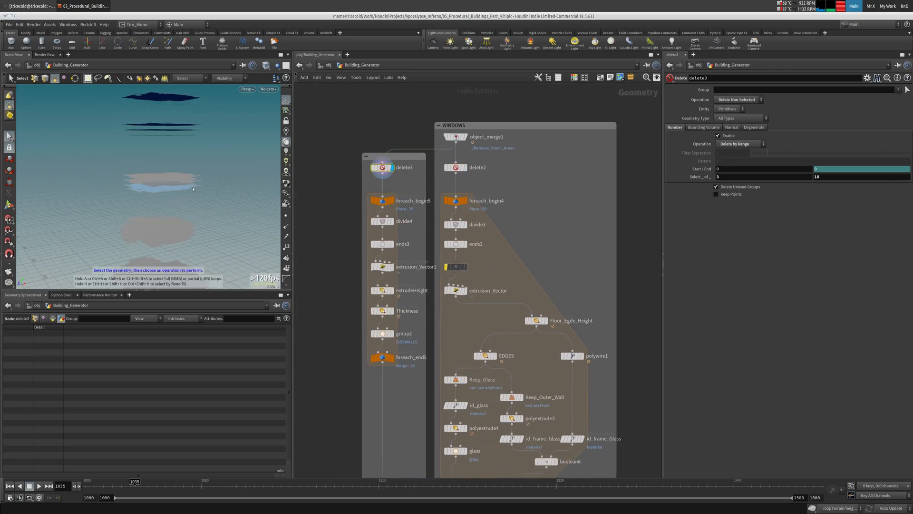
pyautogui.click(465, 167)
pyautogui.moveTo(536, 177); pyautogui.dragTo(422, 171, button='middle')
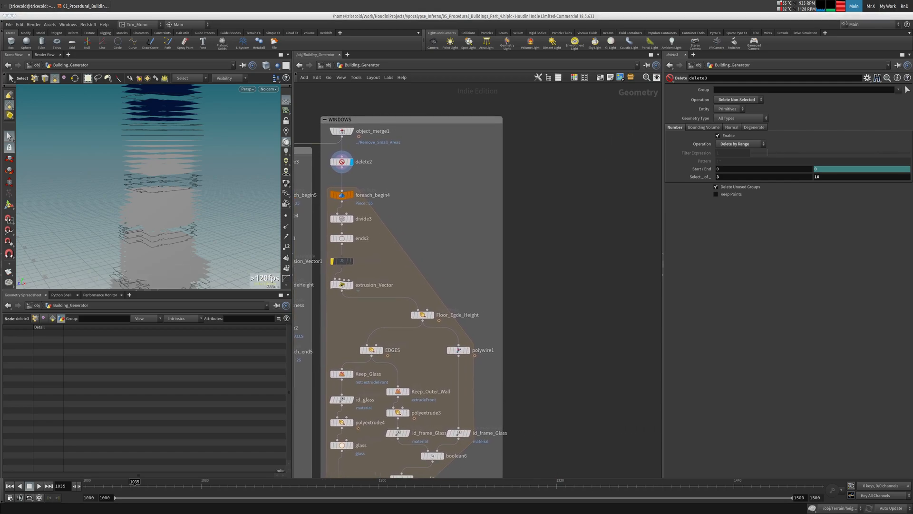
pyautogui.moveTo(571, 206); pyautogui.dragTo(534, 234, button='middle')
pyautogui.press('Tab')
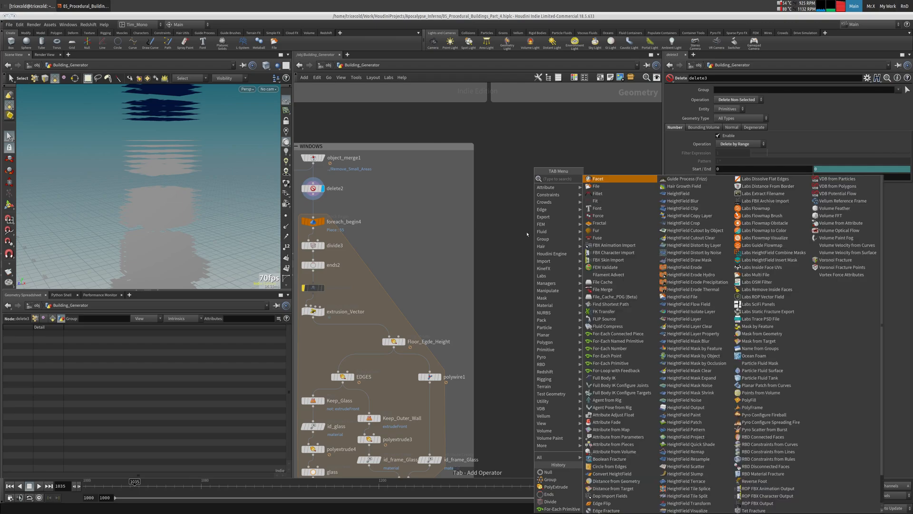
pyautogui.write('fore')
pyautogui.press('Escape')
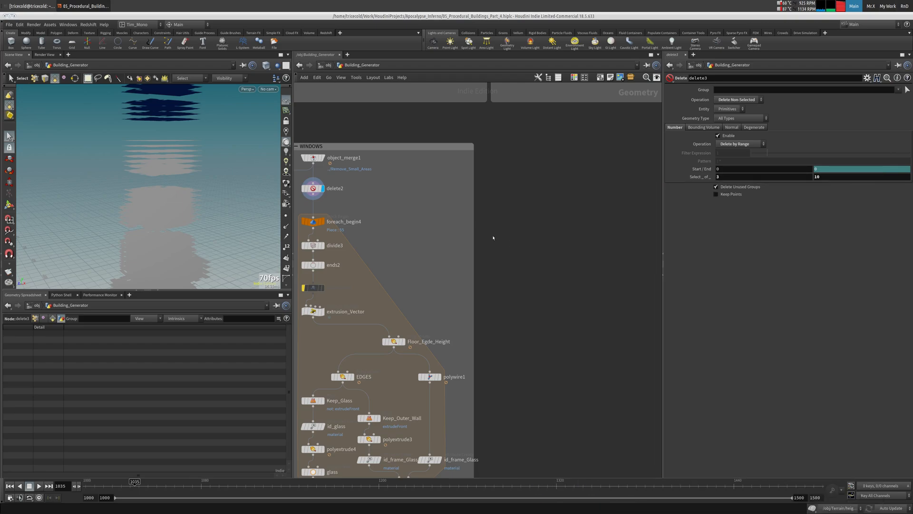
# Add a For-Each Primitive block beside the WINDOWS box, connect delete2 to its begin node and display that node.
pyautogui.press('Tab')
pyautogui.write('for')
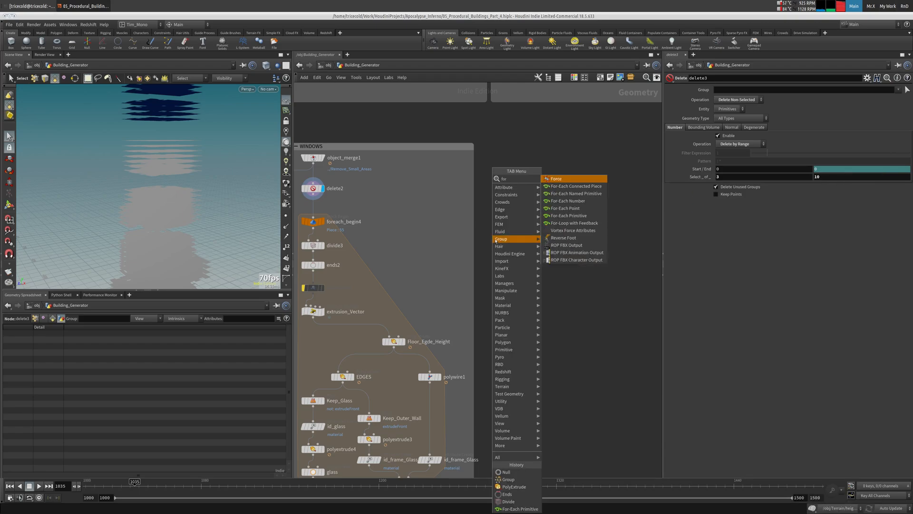
pyautogui.click(570, 216)
pyautogui.click(534, 222)
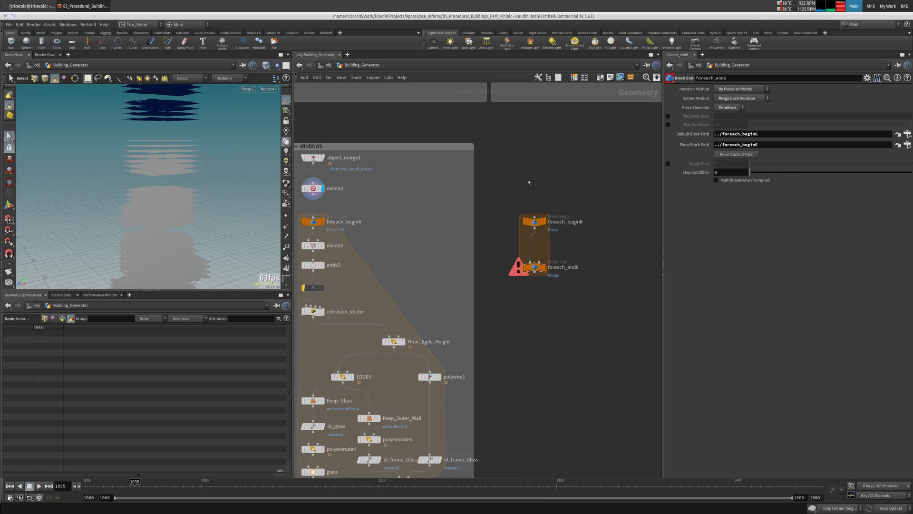
pyautogui.moveTo(328, 198); pyautogui.dragTo(534, 215)
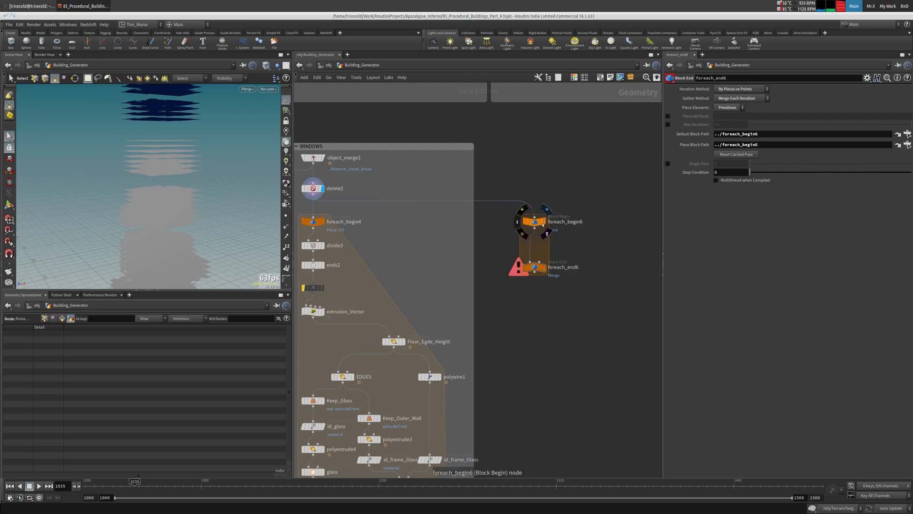
pyautogui.click(535, 221)
# Move foreach_end6 far below foreach_begin6 to make room for the loop's nodes.
pyautogui.moveTo(489, 252); pyautogui.dragTo(472, 133, button='middle')
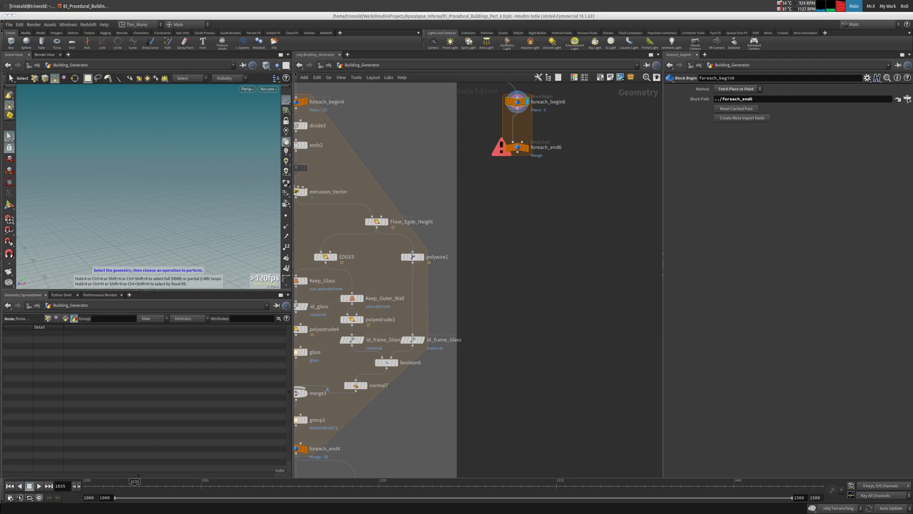
pyautogui.moveTo(515, 190); pyautogui.dragTo(534, 169, button='middle')
pyautogui.moveTo(537, 127); pyautogui.dragTo(537, 430)
pyautogui.moveTo(588, 83); pyautogui.dragTo(574, 179, button='middle')
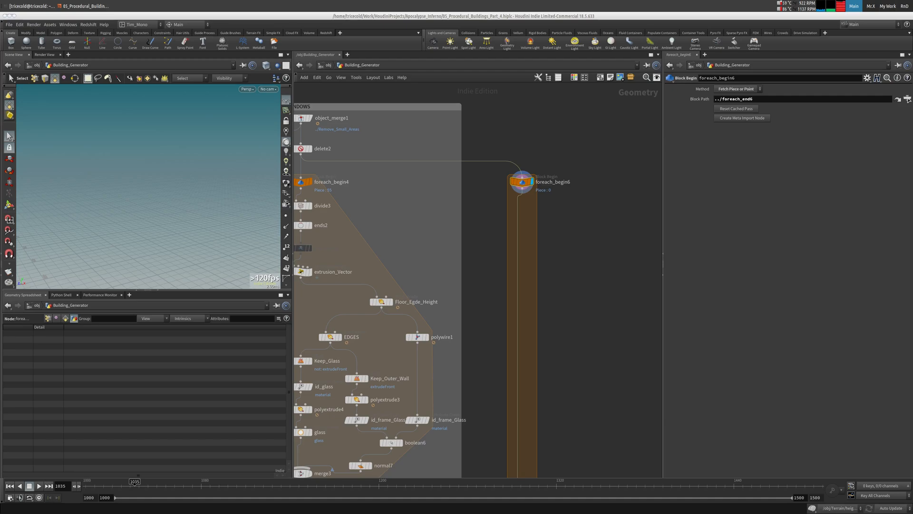
# Insert a Divide node directly after foreach_begin6 inside the new loop.
pyautogui.click(303, 205)
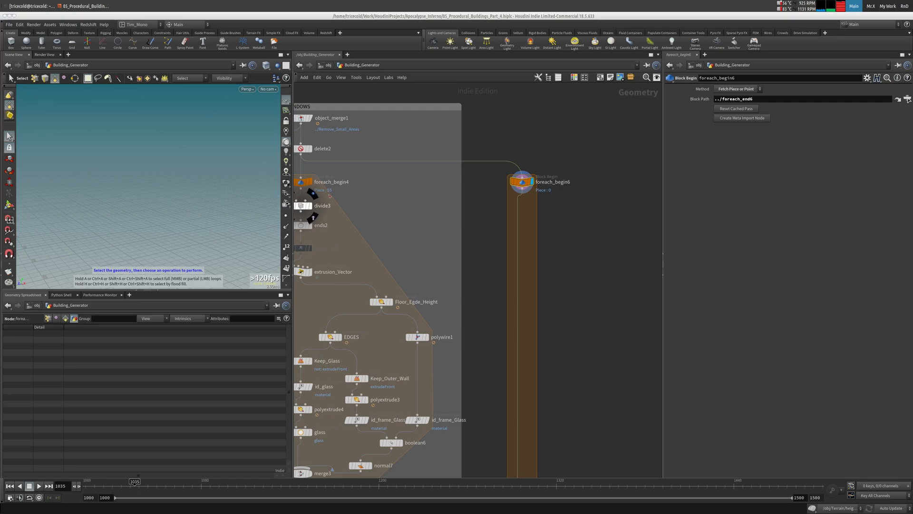
pyautogui.moveTo(330, 195)
pyautogui.mouseDown(button='middle')
pyautogui.moveTo(386, 197)
pyautogui.moveTo(320, 191)
pyautogui.mouseUp(button='middle')
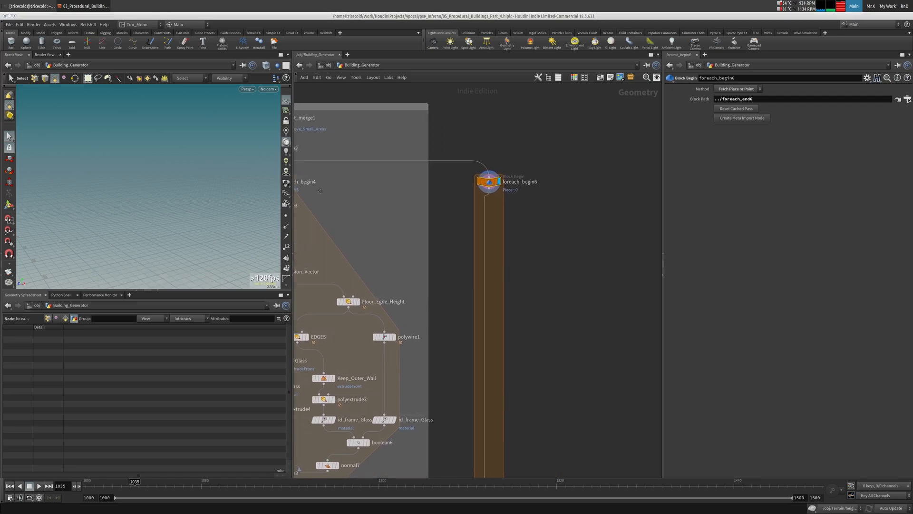
pyautogui.press('Tab')
pyautogui.write('di')
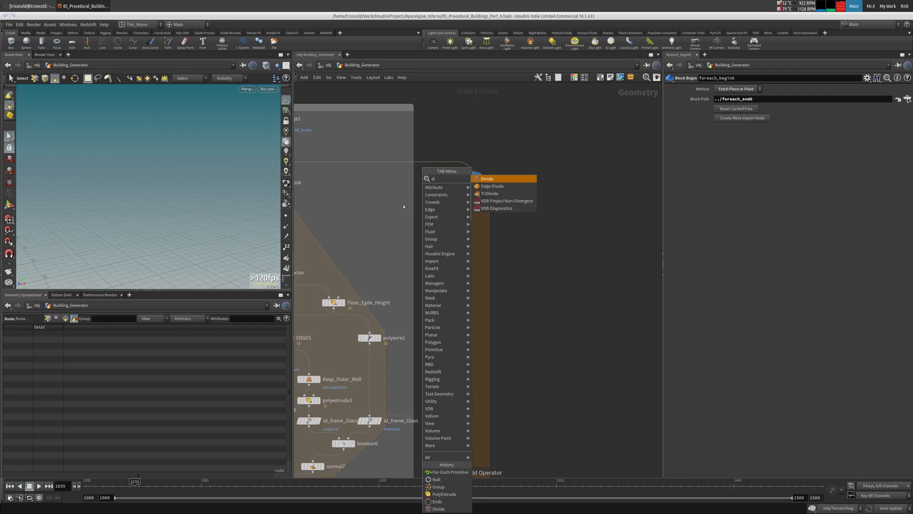
pyautogui.press('Return')
pyautogui.click(472, 199)
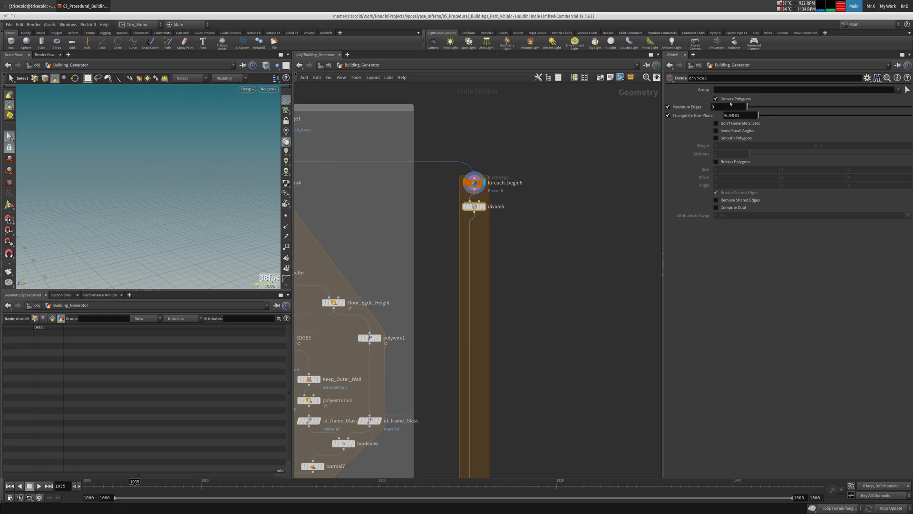
# Turn off Convex Polygons and turn on Remove Shared Edges on divide5, then display its result.
pyautogui.click(731, 101)
pyautogui.click(727, 200)
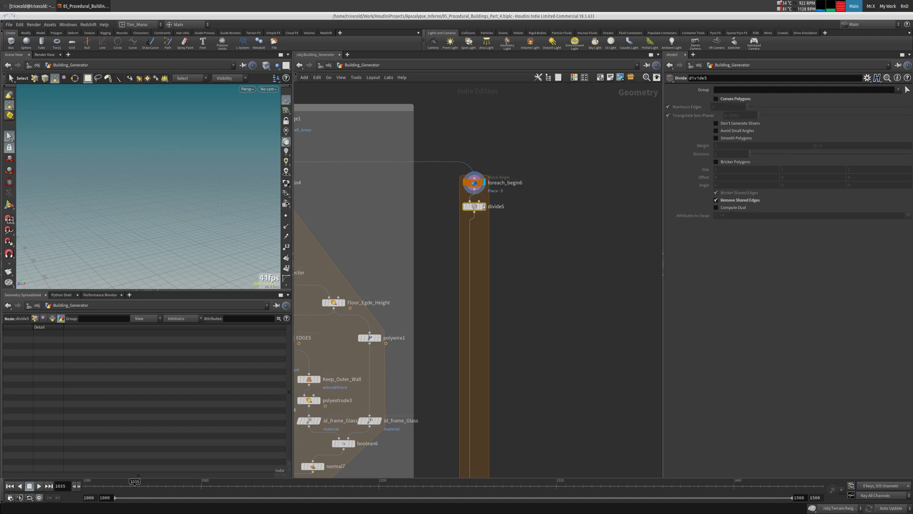
pyautogui.click(484, 207)
pyautogui.press('w')
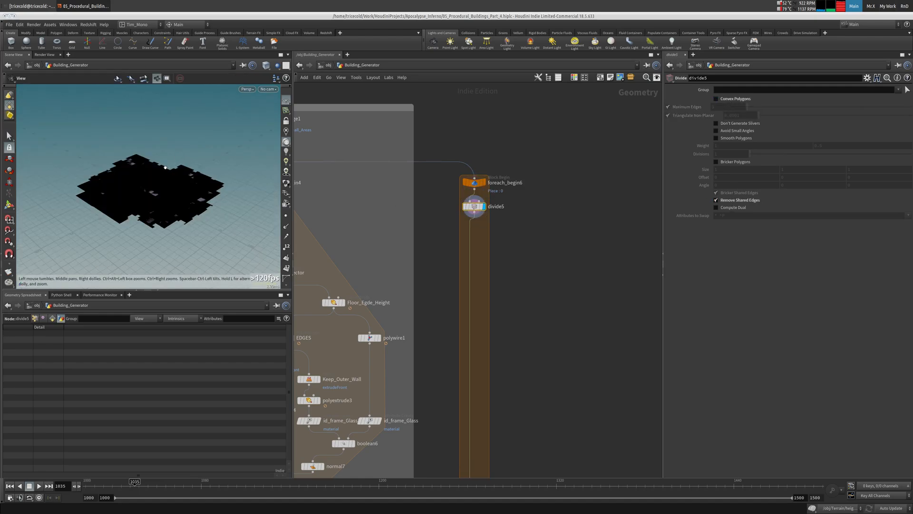
pyautogui.press('w')
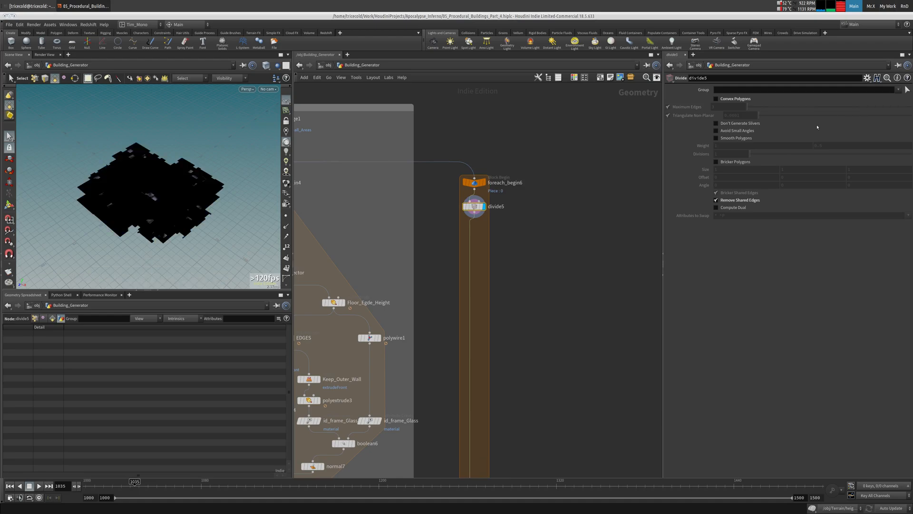
# Turn off Remove Shared Edges on divide5, leave Bricker Polygons off, and switch the update mode to Manual.
pyautogui.click(724, 201)
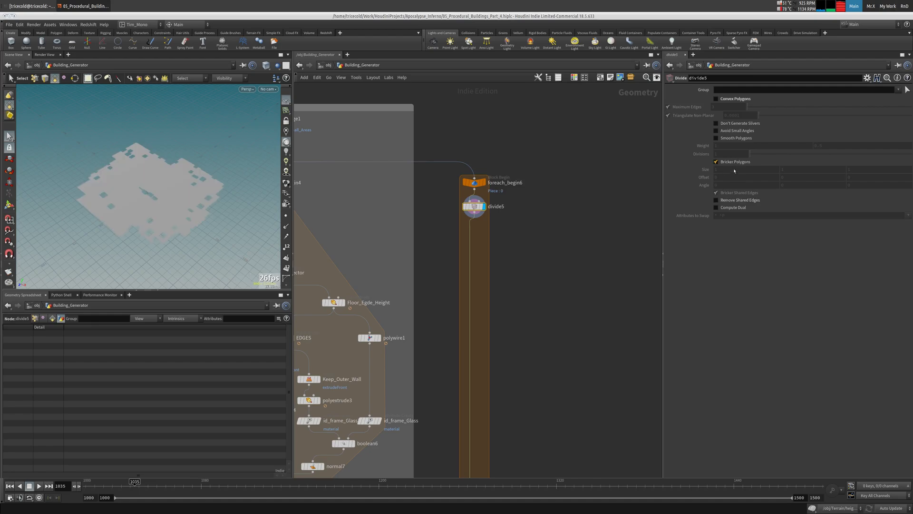
pyautogui.click(716, 162)
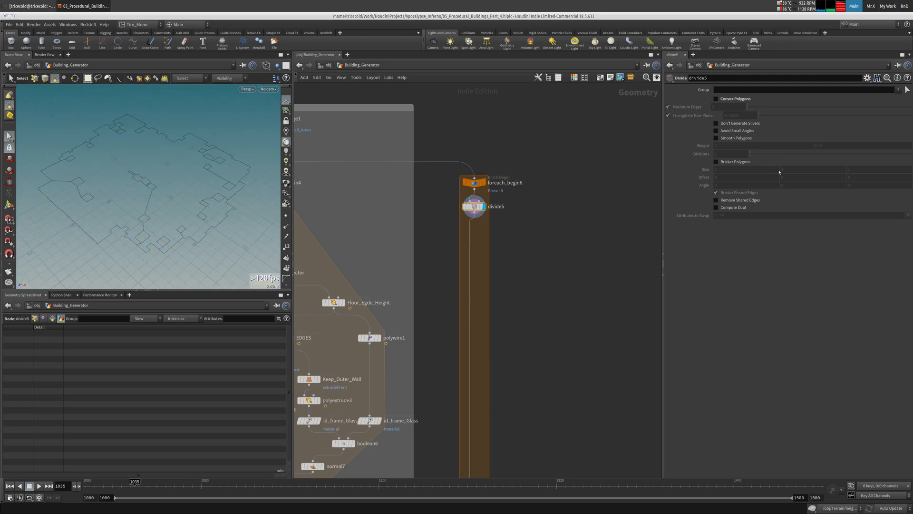
pyautogui.click(892, 508)
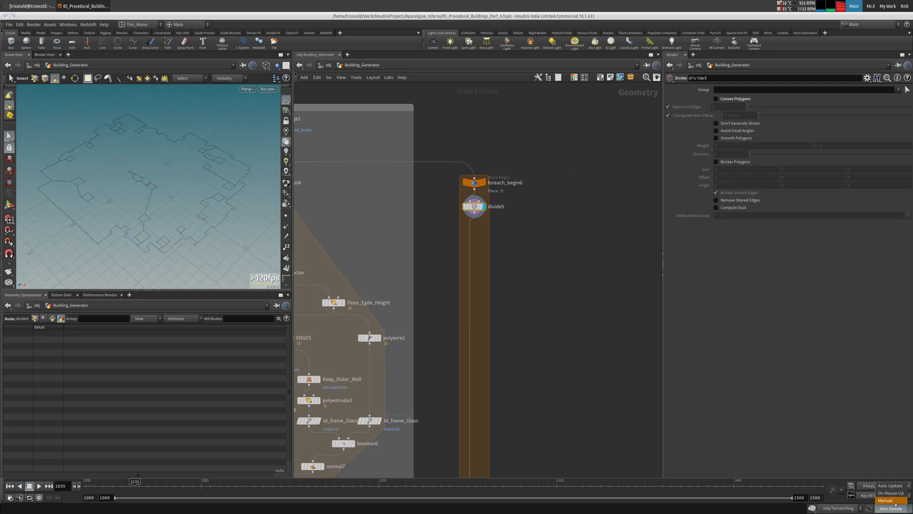
pyautogui.click(889, 504)
# Enable Bricker Polygons on divide5 with size 10, 10, 10 and turn off Bricker Shared Edges.
pyautogui.click(728, 162)
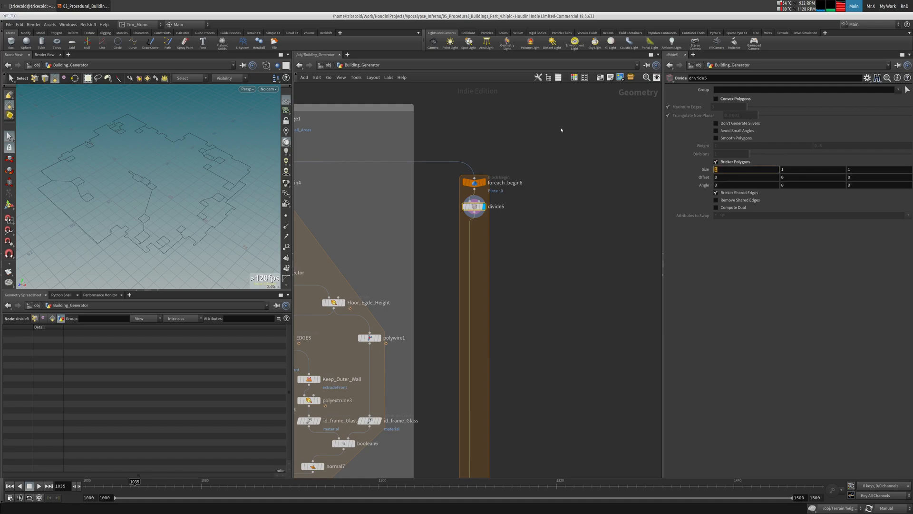
pyautogui.write('10')
pyautogui.press('Tab')
pyautogui.write('10')
pyautogui.press('Tab')
pyautogui.write('10')
pyautogui.press('Tab')
pyautogui.click(741, 194)
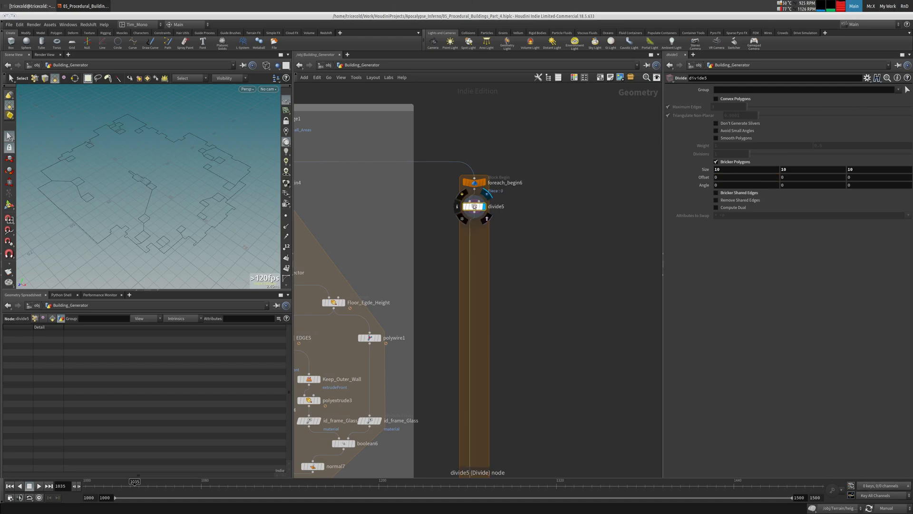
# Switch the update mode to Auto Update so that divide5 recooks.
pyautogui.moveTo(567, 188); pyautogui.dragTo(575, 185, button='middle')
pyautogui.click(890, 507)
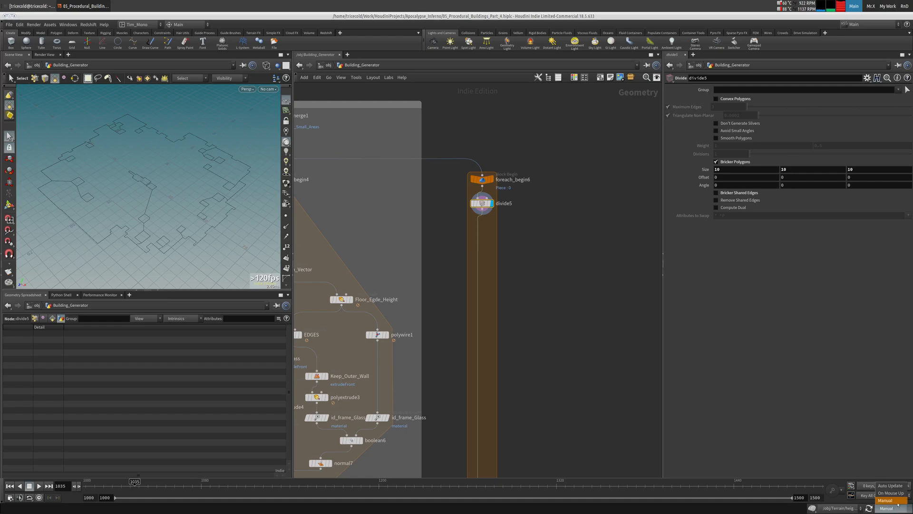
pyautogui.click(890, 487)
# Compare the floor from divide5 with foreach_begin6 in wireframe and shaded views and examine its bricked pieces.
pyautogui.keyDown('alt'); pyautogui.moveTo(178, 106); pyautogui.dragTo(196, 151); pyautogui.keyUp('alt')
pyautogui.keyDown('alt'); pyautogui.moveTo(196, 150); pyautogui.dragTo(245, 130, button='right'); pyautogui.keyUp('alt')
pyautogui.keyDown('alt'); pyautogui.moveTo(244, 130); pyautogui.dragTo(81, 118, button='middle'); pyautogui.keyUp('alt')
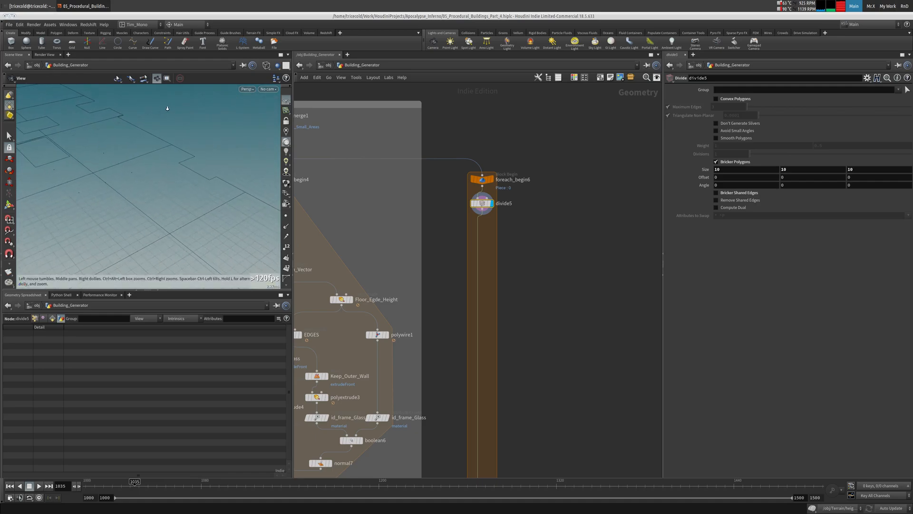
pyautogui.press('s')
pyautogui.press('w')
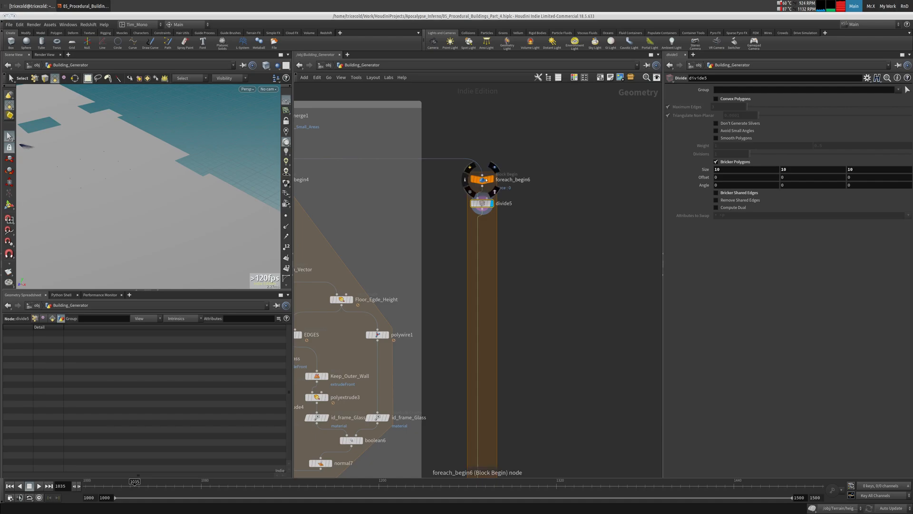
pyautogui.click(494, 169)
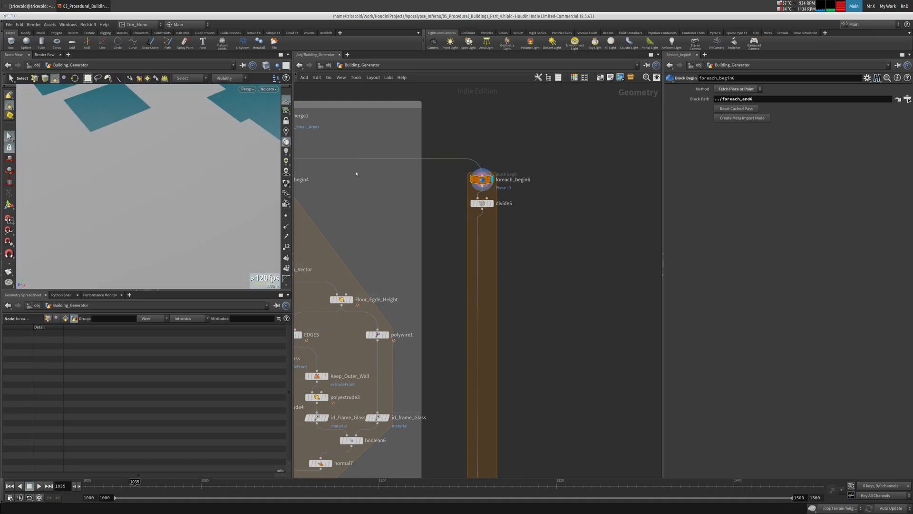
pyautogui.click(483, 204)
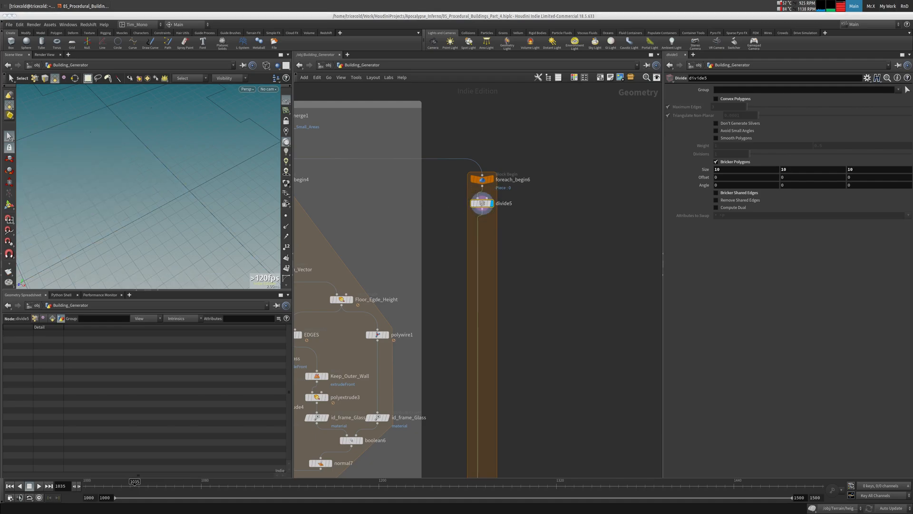
pyautogui.click(190, 138)
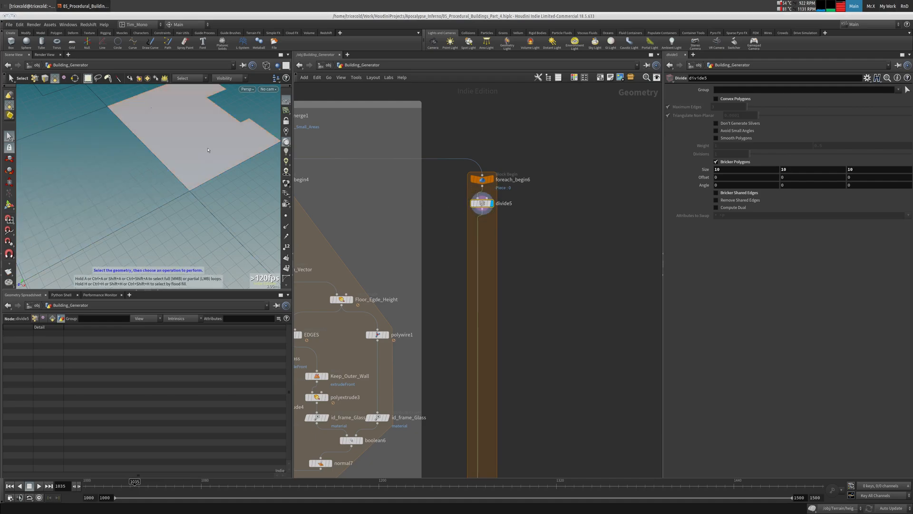
pyautogui.click(604, 141)
pyautogui.keyDown('alt'); pyautogui.moveTo(190, 143); pyautogui.dragTo(62, 159, button='right'); pyautogui.keyUp('alt')
pyautogui.keyDown('alt'); pyautogui.moveTo(97, 166); pyautogui.dragTo(143, 172); pyautogui.keyUp('alt')
pyautogui.press('s')
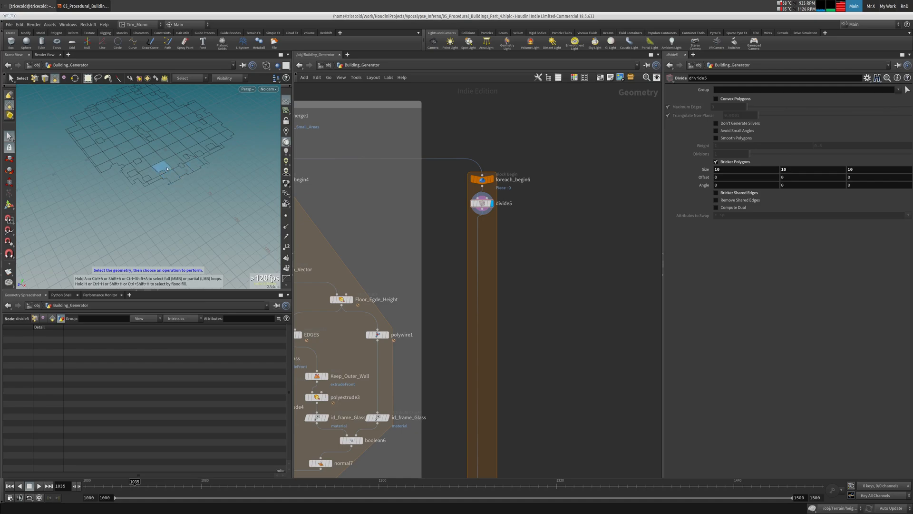
# Insert a Group Create node after divide5 inside the for-each loop and define it as an edge group named Outer.
pyautogui.scroll(3, 561, 233)
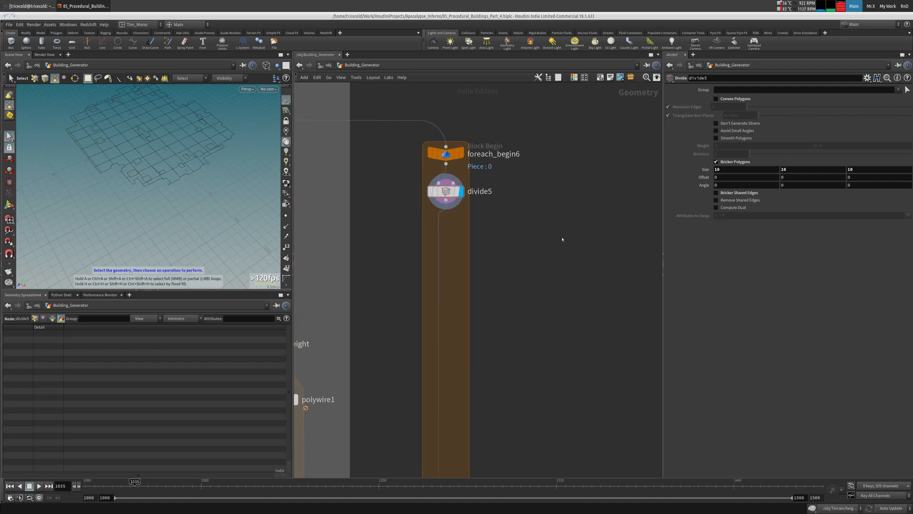
pyautogui.press('Tab')
pyautogui.write('gr')
pyautogui.click(622, 189)
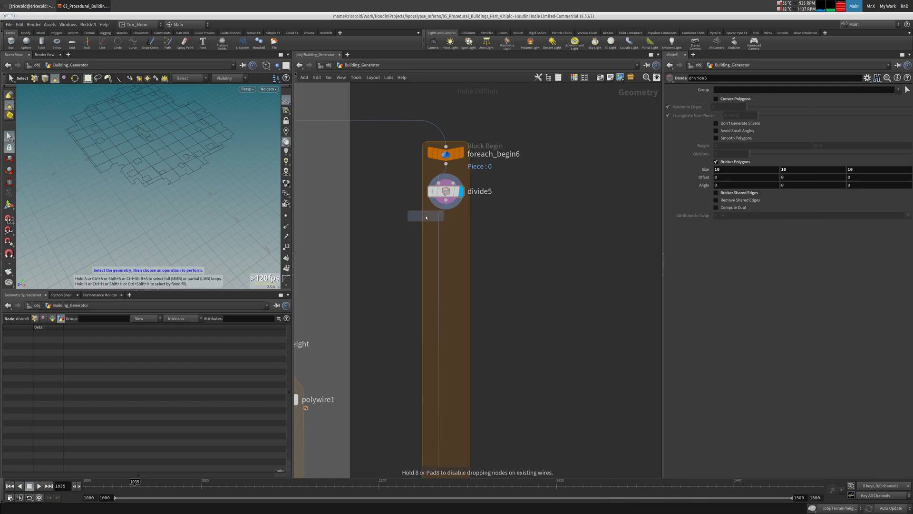
pyautogui.click(439, 226)
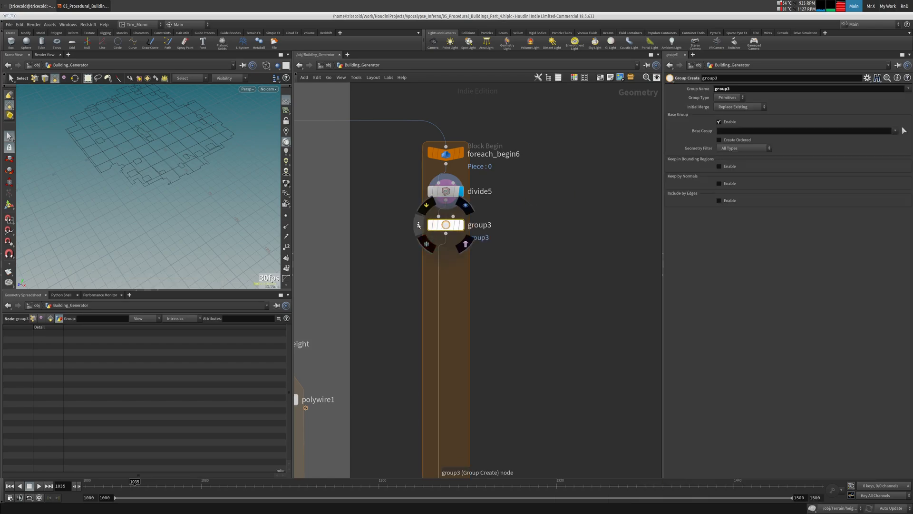
pyautogui.click(727, 97)
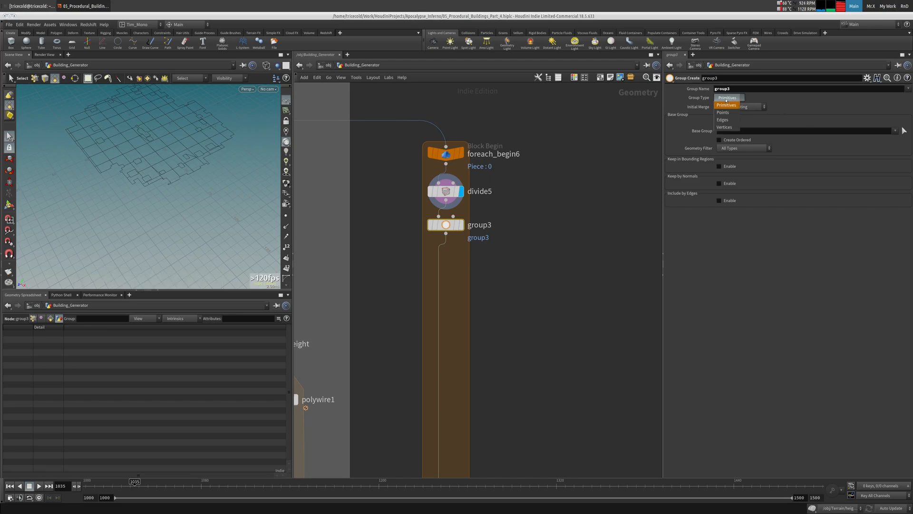
pyautogui.click(727, 121)
pyautogui.moveTo(732, 89); pyautogui.dragTo(395, 55)
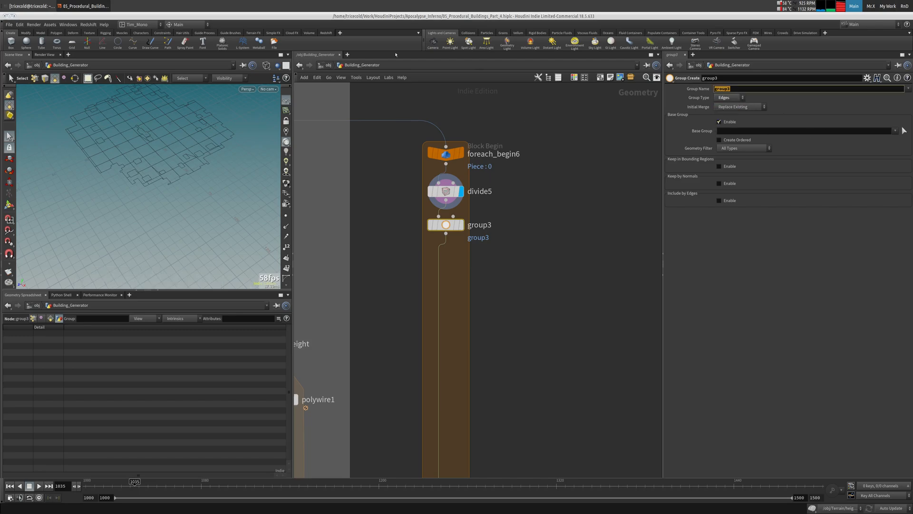
pyautogui.write('0uter')
# Include edges in the Outer group by Unshared Edges, enable Edge Angle Uses Angle Between Edges, and display the group node.
pyautogui.click(719, 200)
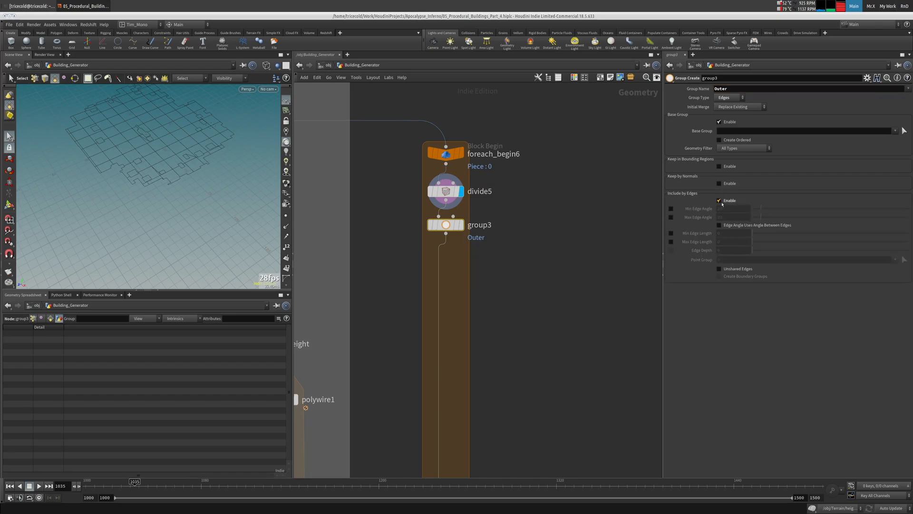
pyautogui.click(740, 225)
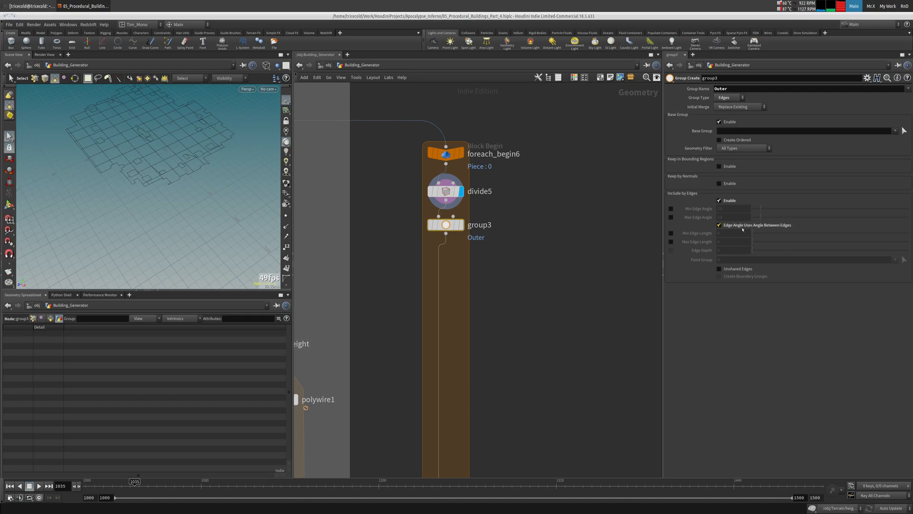
pyautogui.click(732, 270)
pyautogui.click(460, 224)
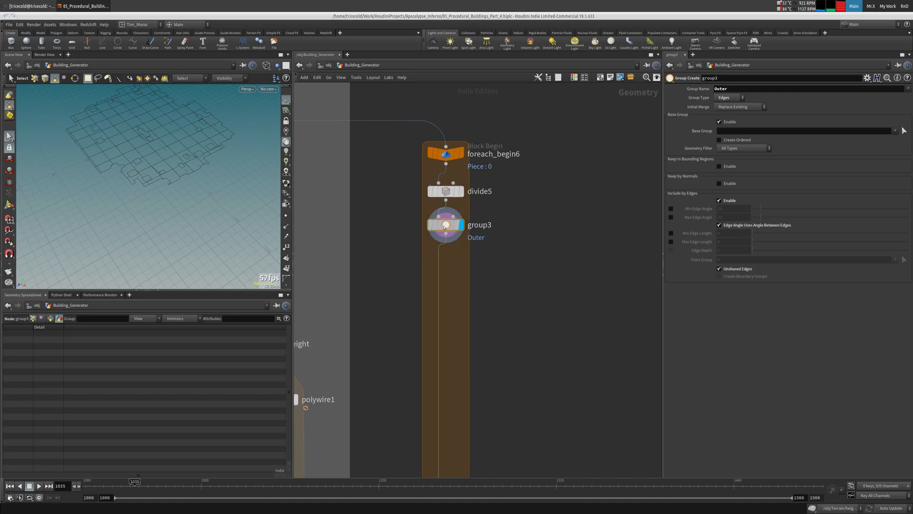
pyautogui.middleClick(446, 227)
pyautogui.middleClick(445, 224)
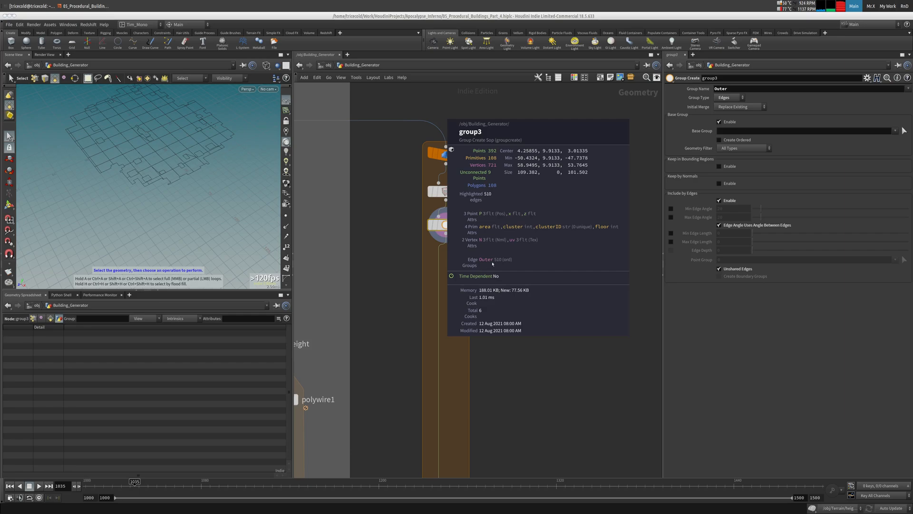
pyautogui.press('Return')
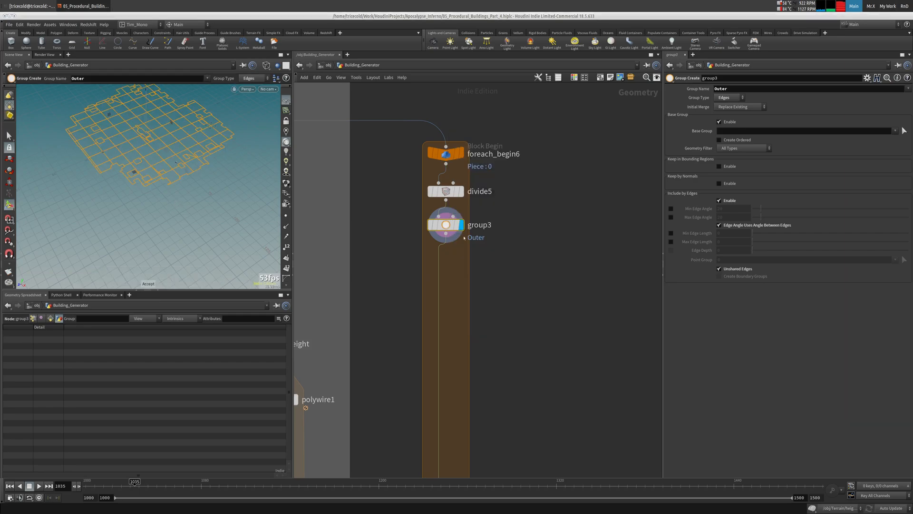
# Try limiting the Outer edge group with a minimum edge angle.
pyautogui.middleClick(449, 196)
pyautogui.click(672, 208)
pyautogui.moveTo(761, 208); pyautogui.dragTo(774, 208)
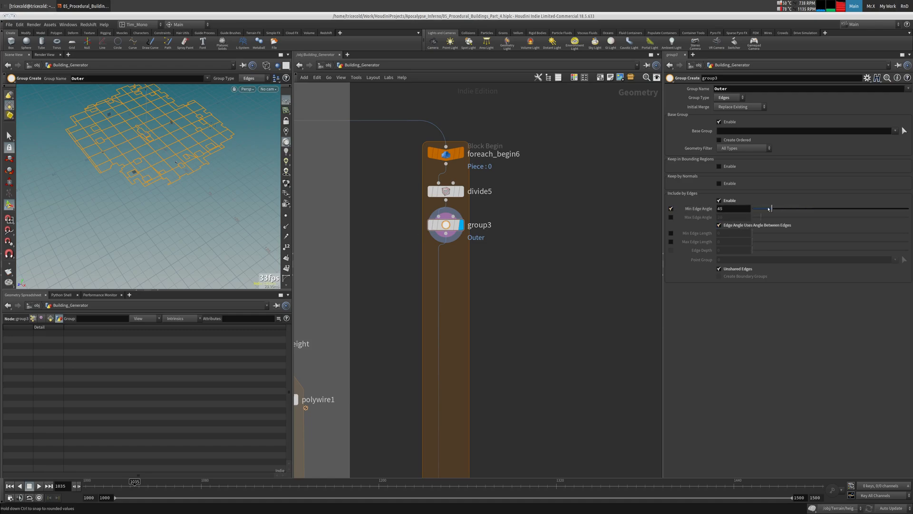
pyautogui.click(671, 208)
# Disable the Base Group on the Outer edge group and inspect the highlighted floor boundary edges.
pyautogui.click(737, 123)
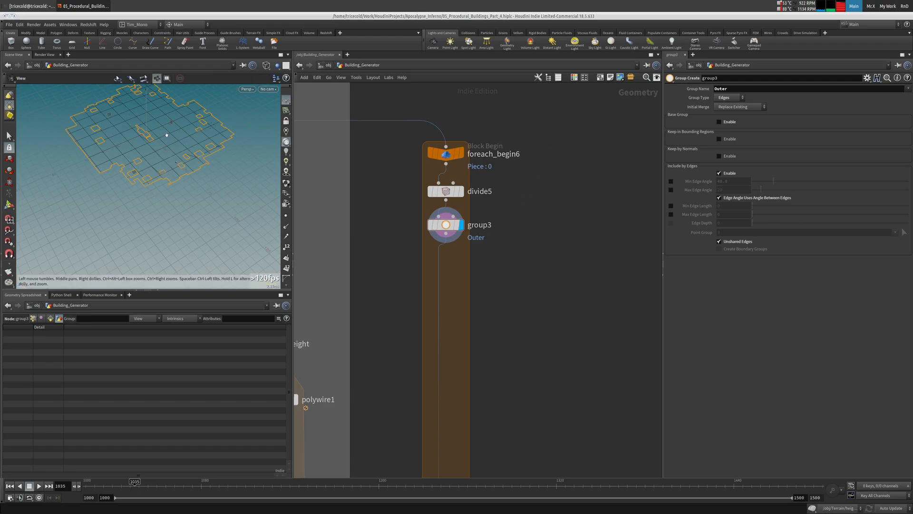
pyautogui.moveTo(166, 135)
pyautogui.keyDown('alt'); pyautogui.mouseDown()
pyautogui.moveTo(147, 136)
pyautogui.moveTo(156, 147)
pyautogui.mouseUp(); pyautogui.keyUp('alt')
pyautogui.keyDown('alt'); pyautogui.moveTo(156, 148); pyautogui.dragTo(174, 125, button='middle'); pyautogui.keyUp('alt')
pyautogui.scroll(3, 184, 134)
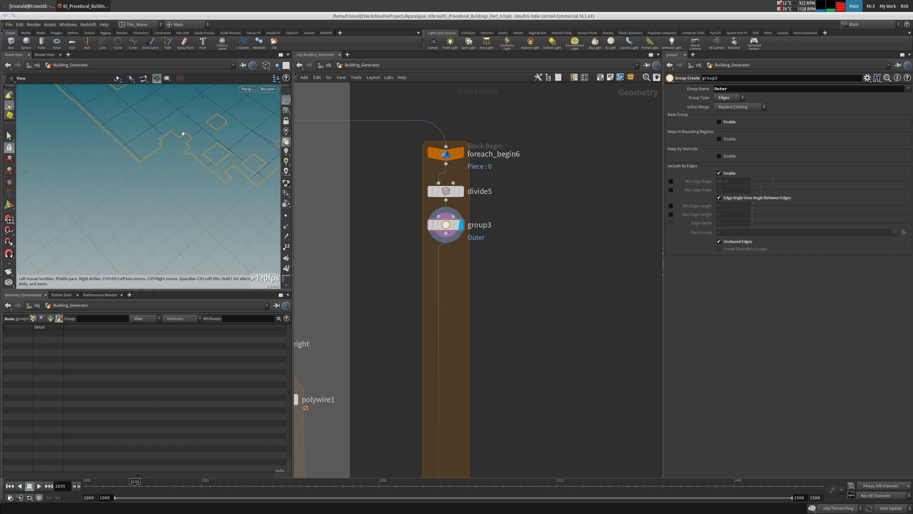
pyautogui.press('Return')
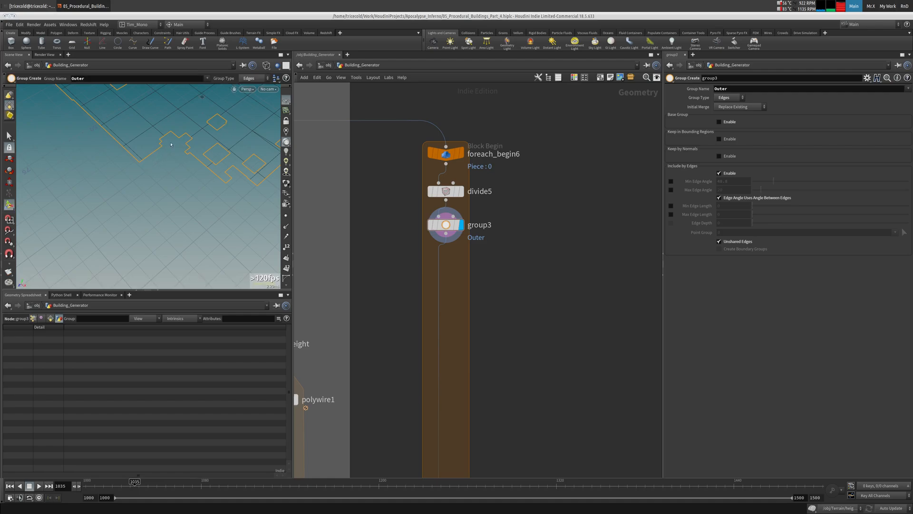
pyautogui.press('Escape')
pyautogui.moveTo(181, 172); pyautogui.dragTo(111, 111)
pyautogui.press('Return')
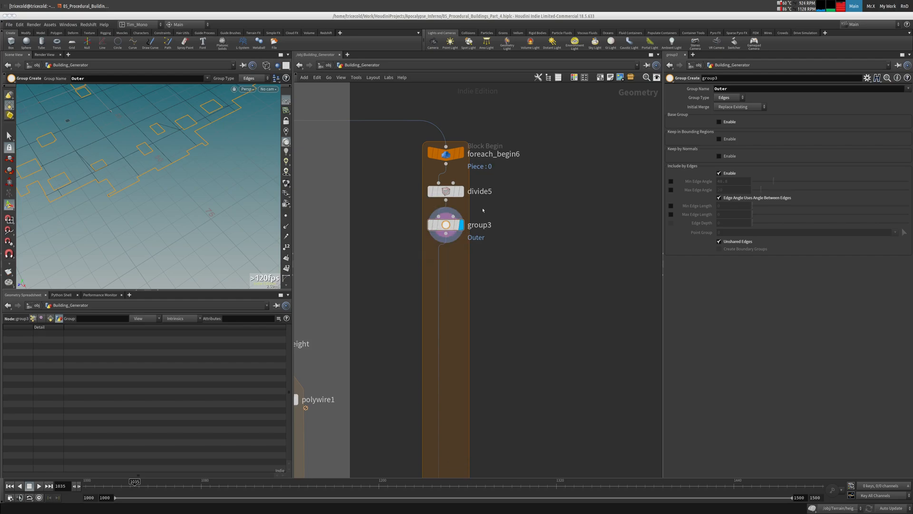
# Insert a second Group Create node below the Outer group and define it as an edge group named allEdges.
pyautogui.press('Tab')
pyautogui.write('gr')
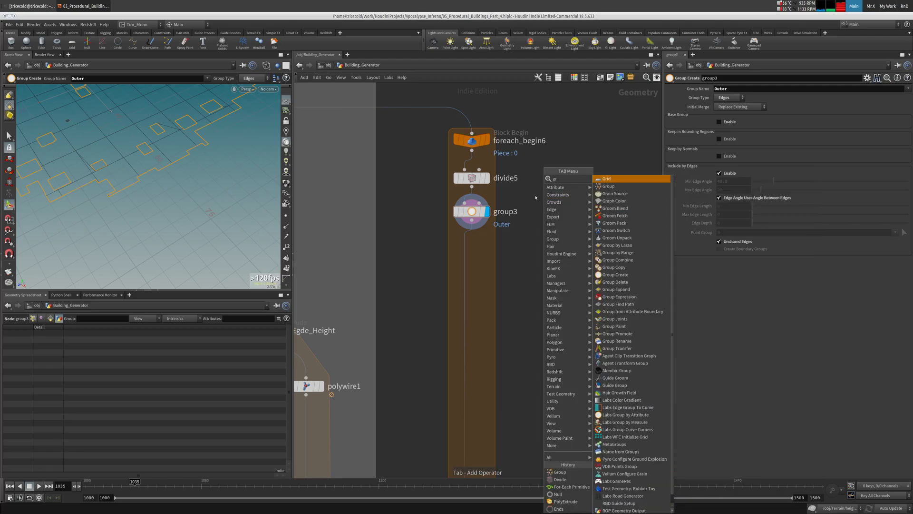
pyautogui.click(623, 187)
pyautogui.click(471, 246)
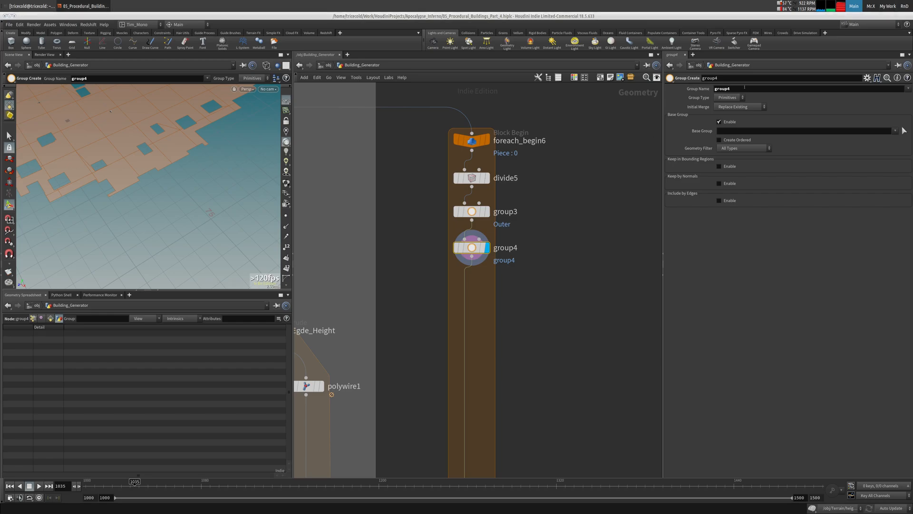
pyautogui.doubleClick(728, 89)
pyautogui.write('allEdges')
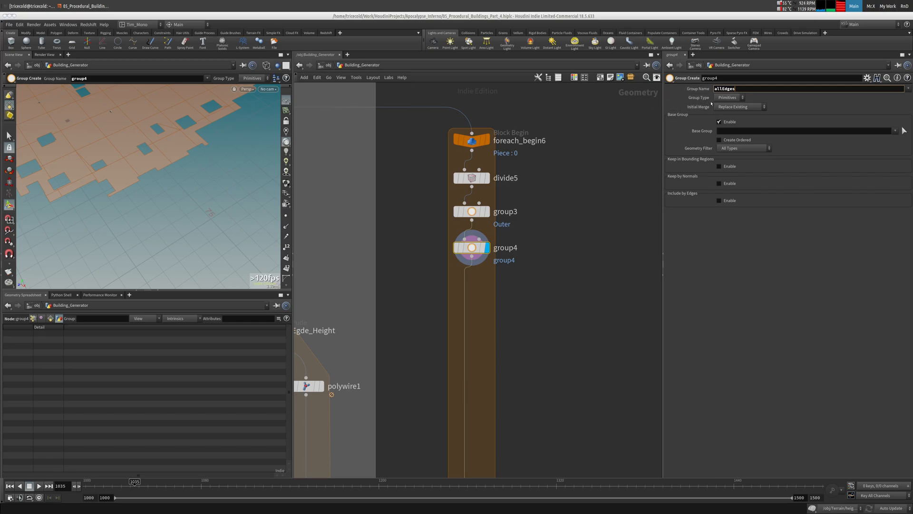
pyautogui.press('Return')
pyautogui.click(729, 97)
pyautogui.click(727, 120)
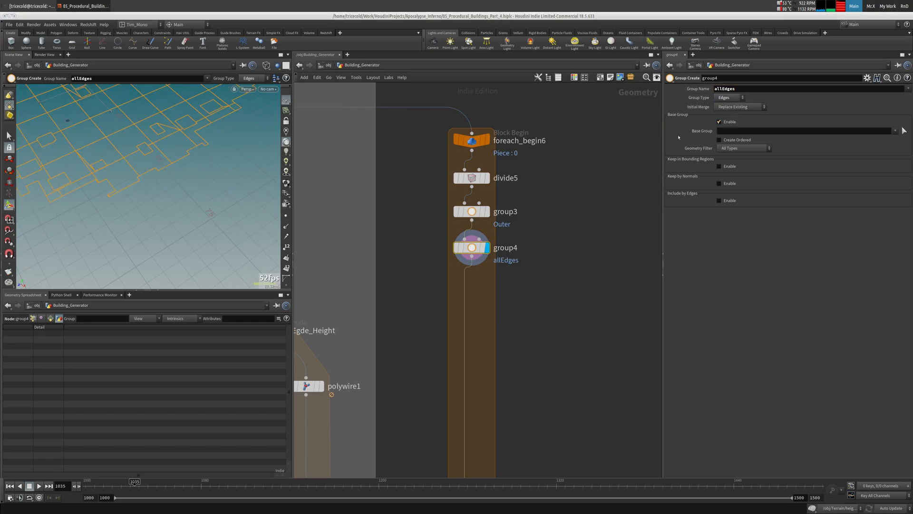
# Rename the Outer group node to Border_Egdes and the allEdges group node to All_Edges.
pyautogui.doubleClick(505, 211)
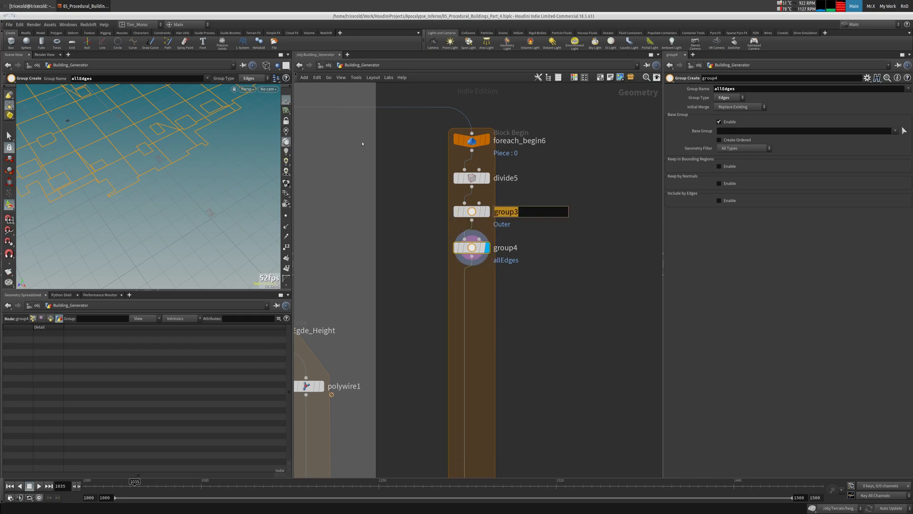
pyautogui.write('Borders')
pyautogui.press('BackSpace')
pyautogui.write('_Egdes')
pyautogui.press('Return')
pyautogui.doubleClick(505, 247)
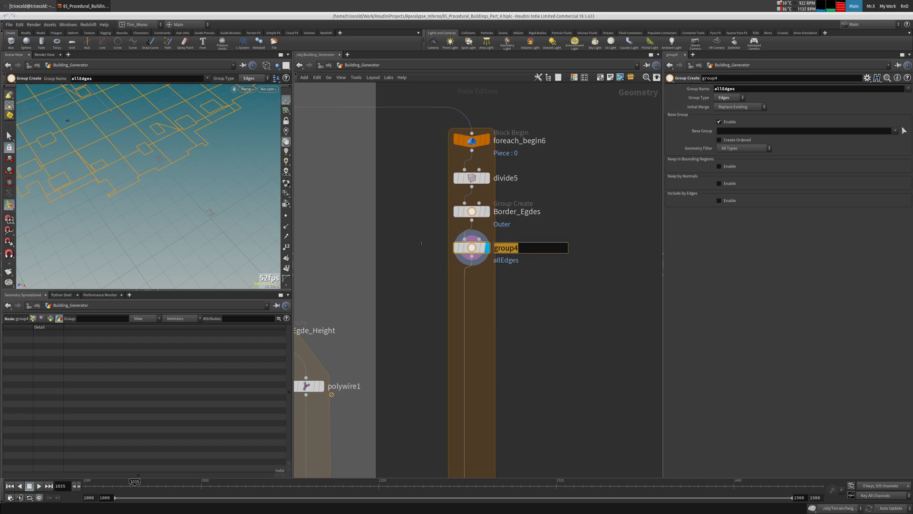
pyautogui.write('All_Edges')
pyautogui.press('Return')
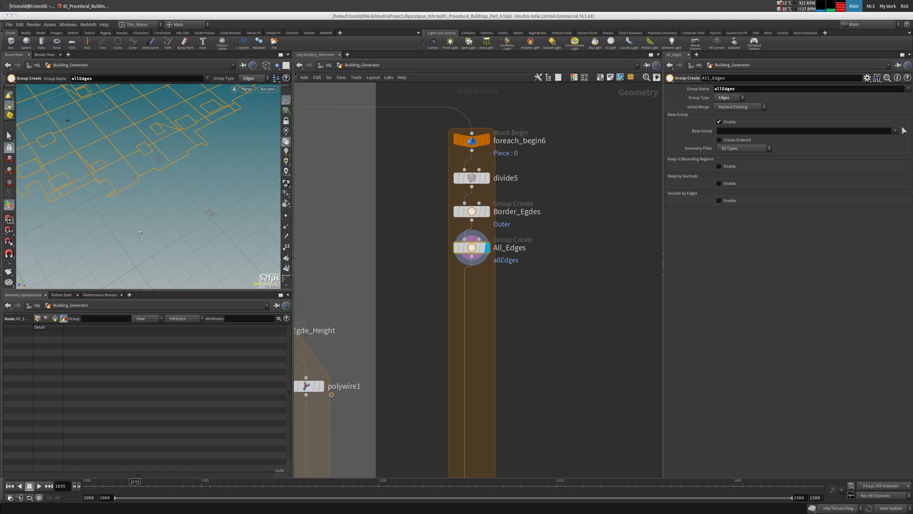
# Copy the extrusion_Vector wrangle from the foreach_begin4 branch and insert the copy after All_Edges in the new loop.
pyautogui.moveTo(338, 236); pyautogui.dragTo(633, 228, button='middle')
pyautogui.moveTo(463, 240); pyautogui.dragTo(568, 223, button='middle')
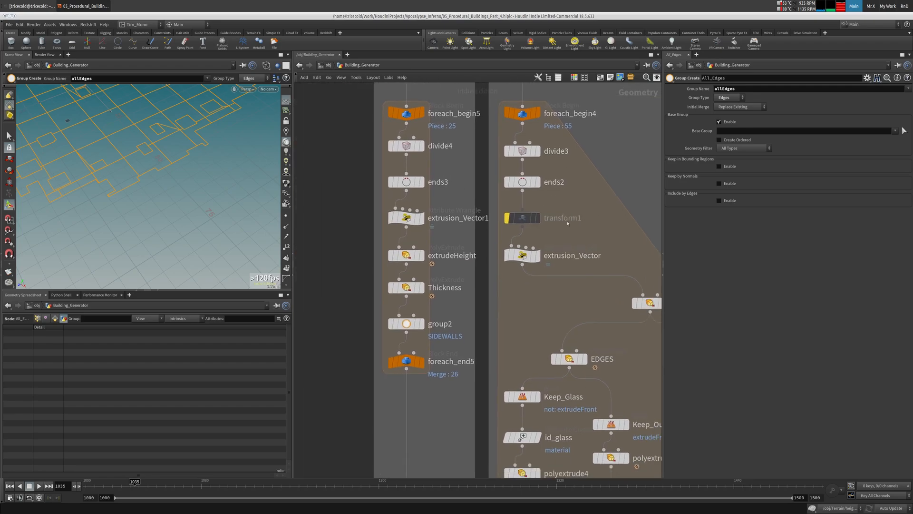
pyautogui.click(523, 256)
pyautogui.hotkey('ctrl', 'c')
pyautogui.moveTo(656, 228); pyautogui.dragTo(389, 193, button='middle')
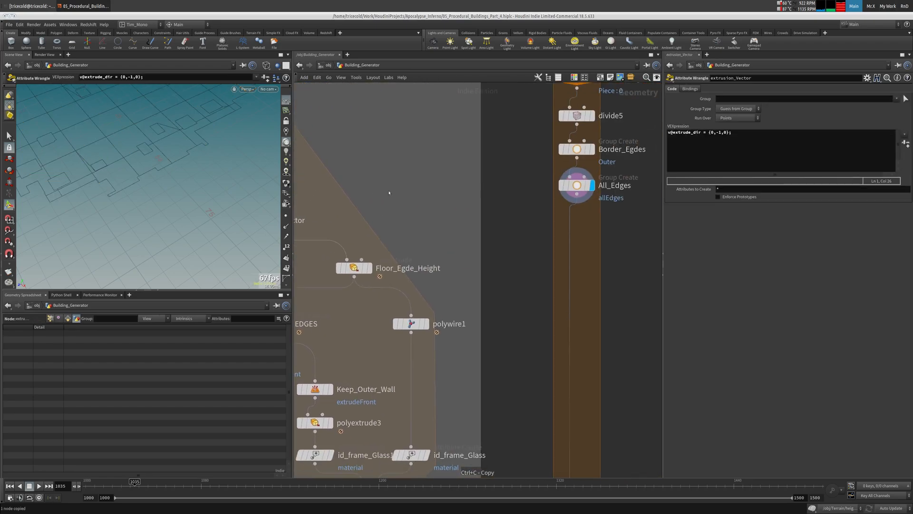
pyautogui.hotkey('ctrl', 'v')
pyautogui.click(579, 219)
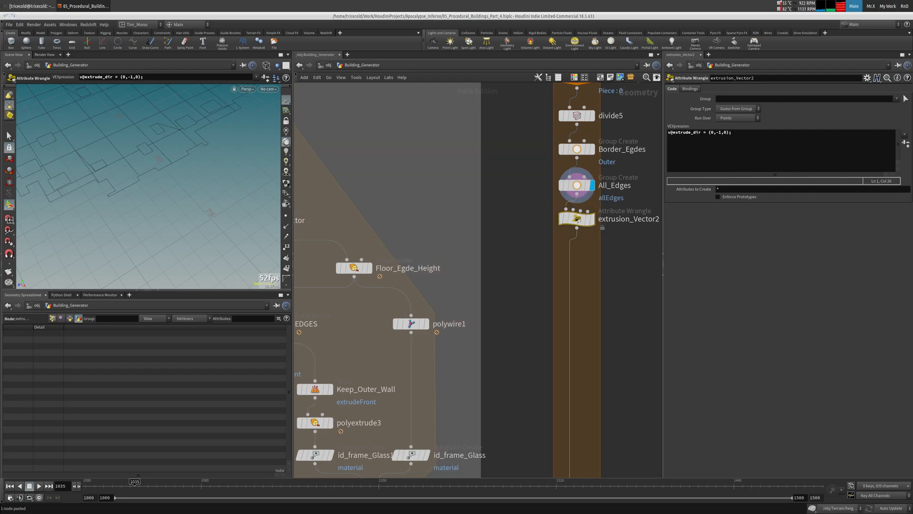
pyautogui.moveTo(519, 259); pyautogui.dragTo(437, 265, button='middle')
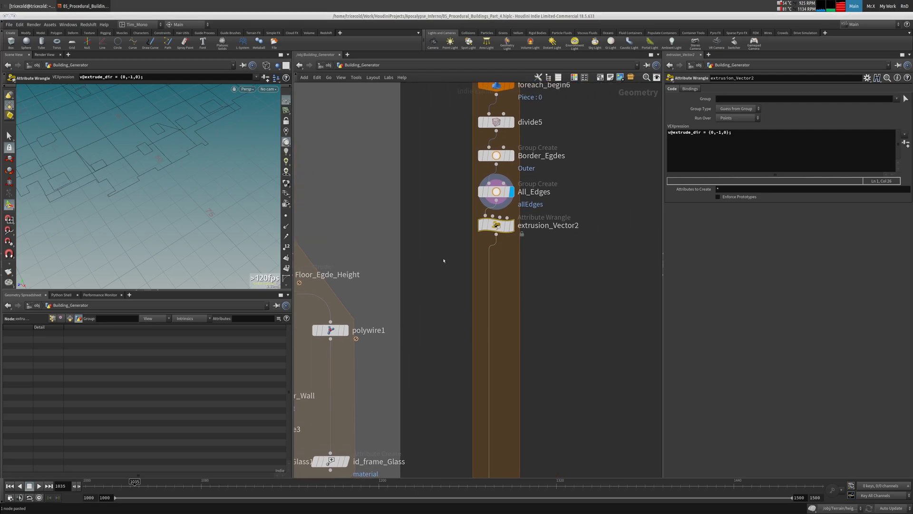
# Insert a Group Combine node below extrusion_Vector2 in the new for-each loop.
pyautogui.press('Tab')
pyautogui.write('group c')
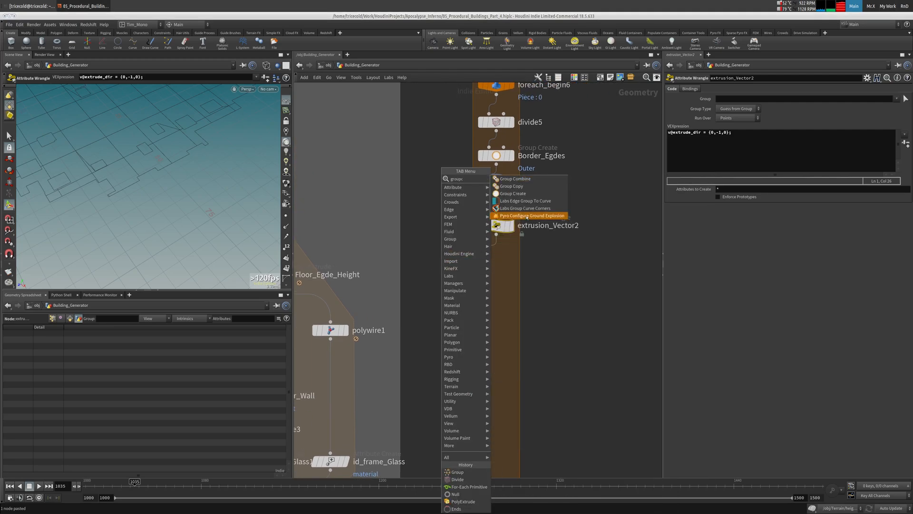
pyautogui.click(512, 178)
pyautogui.click(495, 253)
pyautogui.moveTo(496, 254); pyautogui.dragTo(495, 270)
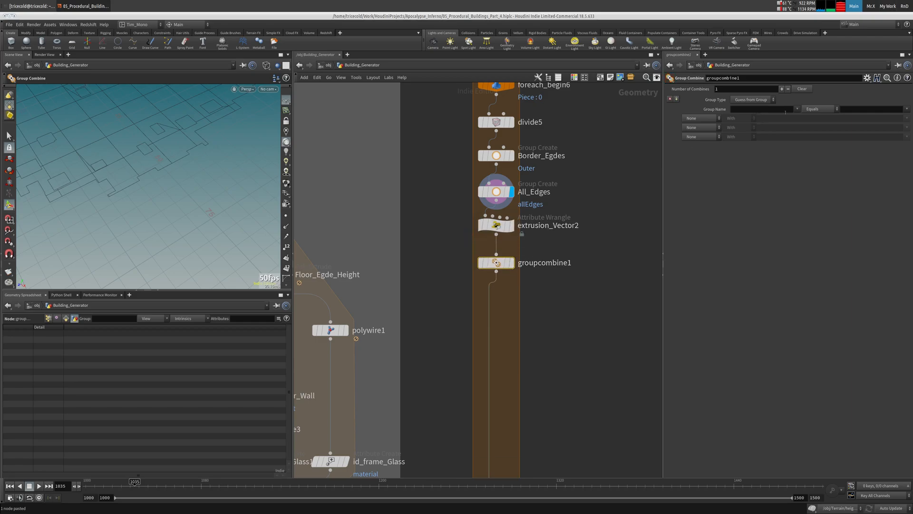
# Set the Group Combine so that allEdges Equals All But Outer, display it, and inspect the inner floor edges.
pyautogui.click(798, 109)
pyautogui.click(805, 125)
pyautogui.click(907, 109)
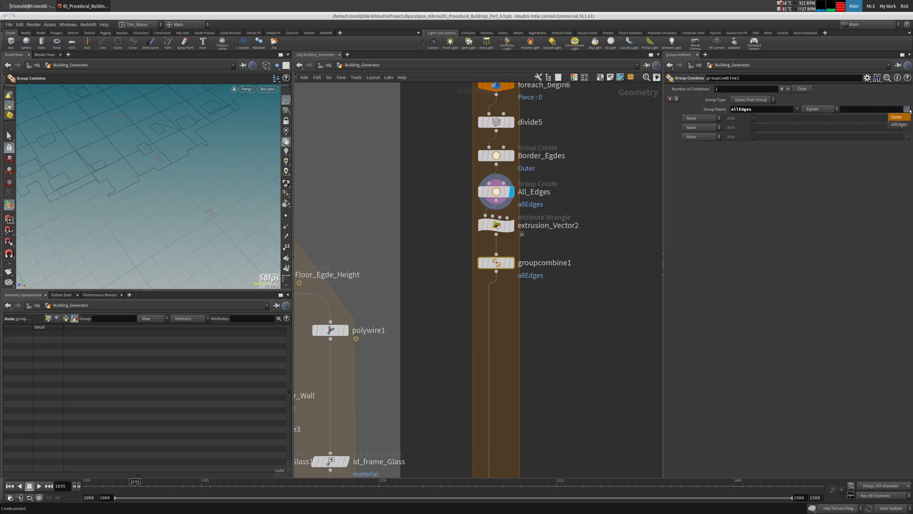
pyautogui.click(896, 116)
pyautogui.click(818, 109)
pyautogui.click(813, 125)
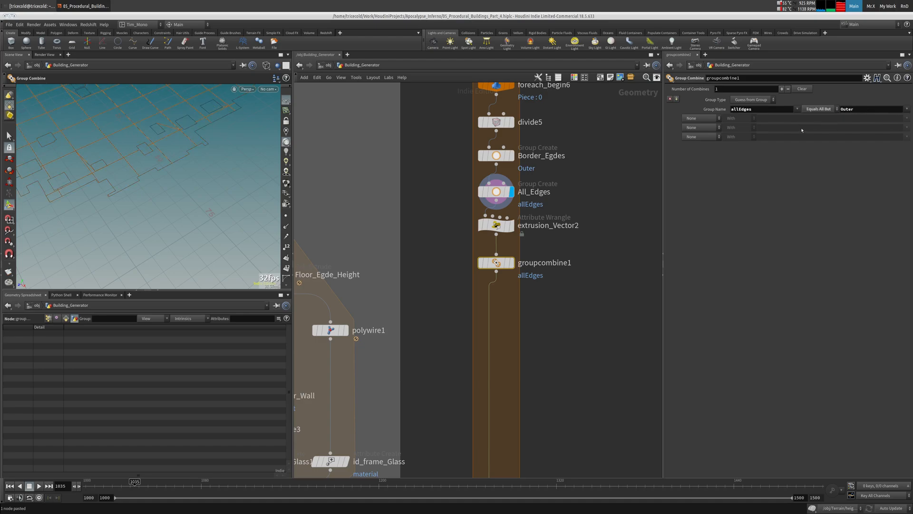
pyautogui.click(511, 262)
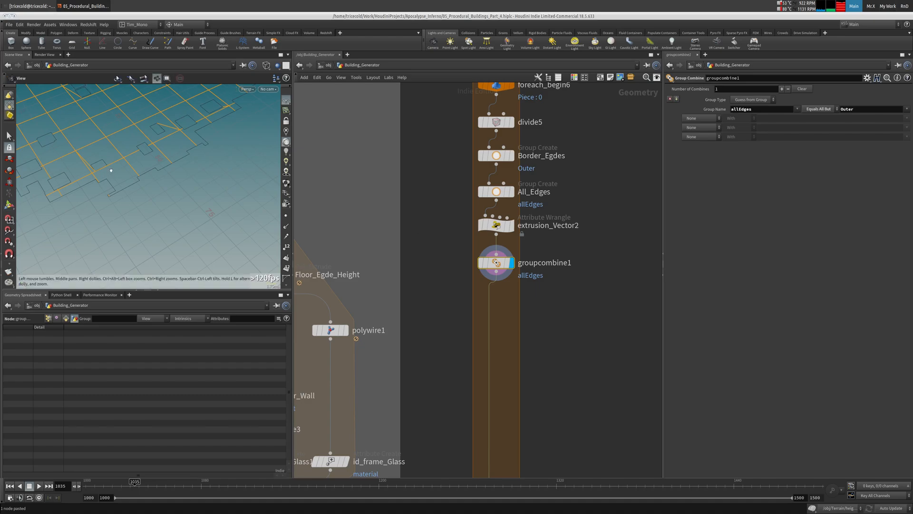
pyautogui.keyDown('alt'); pyautogui.moveTo(111, 170); pyautogui.dragTo(129, 162); pyautogui.keyUp('alt')
pyautogui.keyDown('alt'); pyautogui.moveTo(129, 162); pyautogui.dragTo(85, 152, button='right'); pyautogui.keyUp('alt')
pyautogui.keyDown('alt'); pyautogui.moveTo(86, 152); pyautogui.dragTo(75, 174); pyautogui.keyUp('alt')
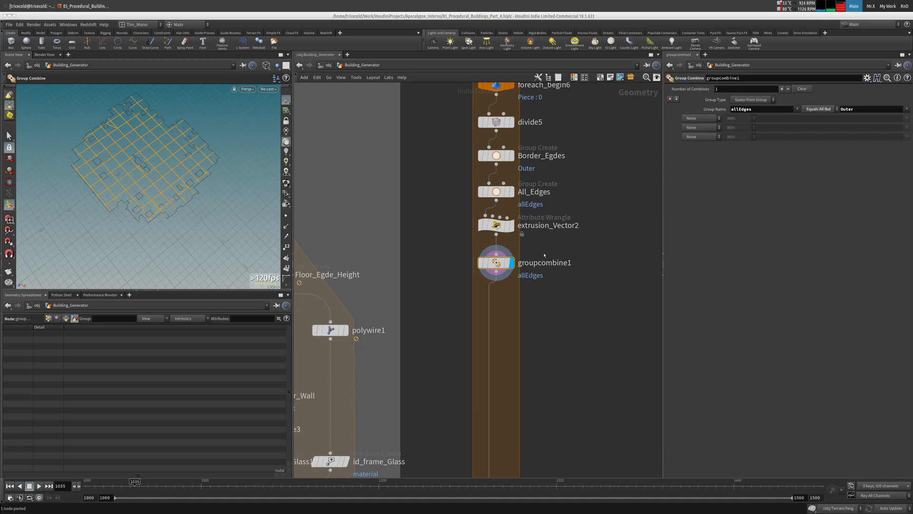
pyautogui.moveTo(573, 274); pyautogui.dragTo(577, 245, button='middle')
pyautogui.scroll(3, 581, 252)
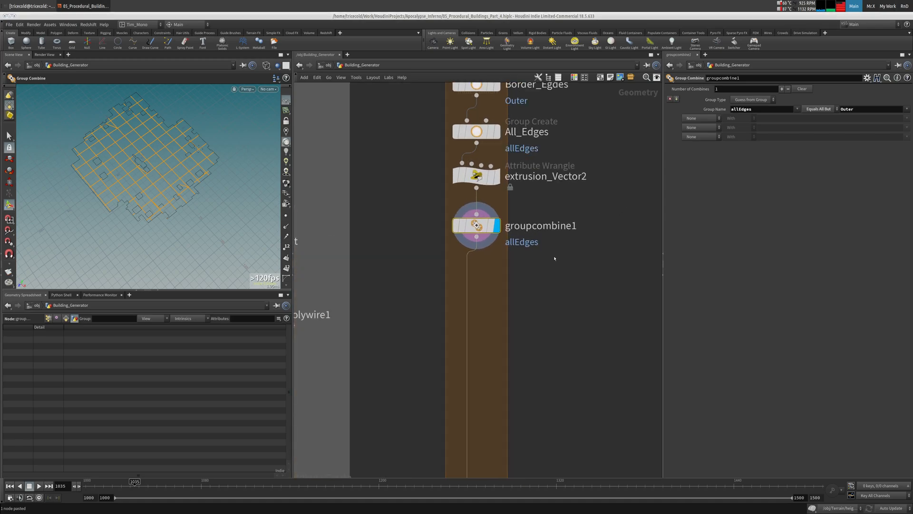
pyautogui.press('Tab')
pyautogui.click(523, 268)
pyautogui.moveTo(595, 191); pyautogui.dragTo(578, 349, button='middle')
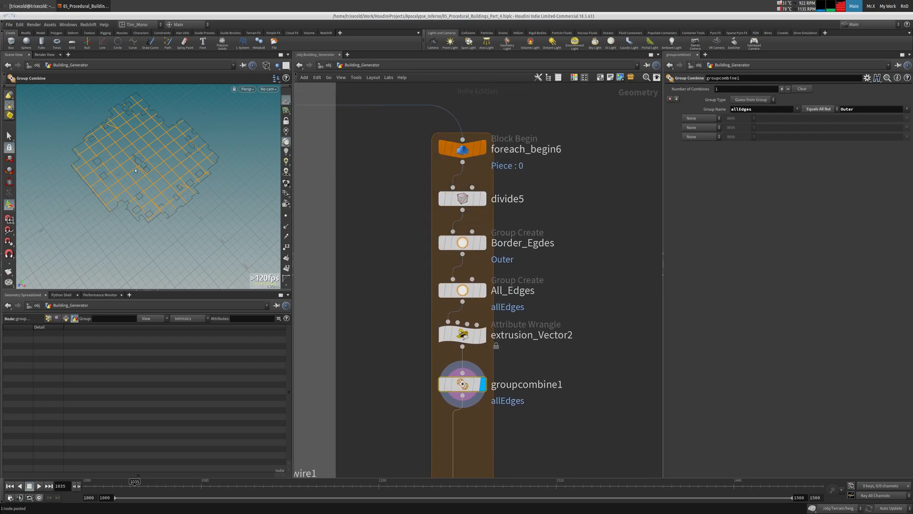
pyautogui.keyDown('alt'); pyautogui.moveTo(123, 169); pyautogui.dragTo(133, 172, button='middle'); pyautogui.keyUp('alt')
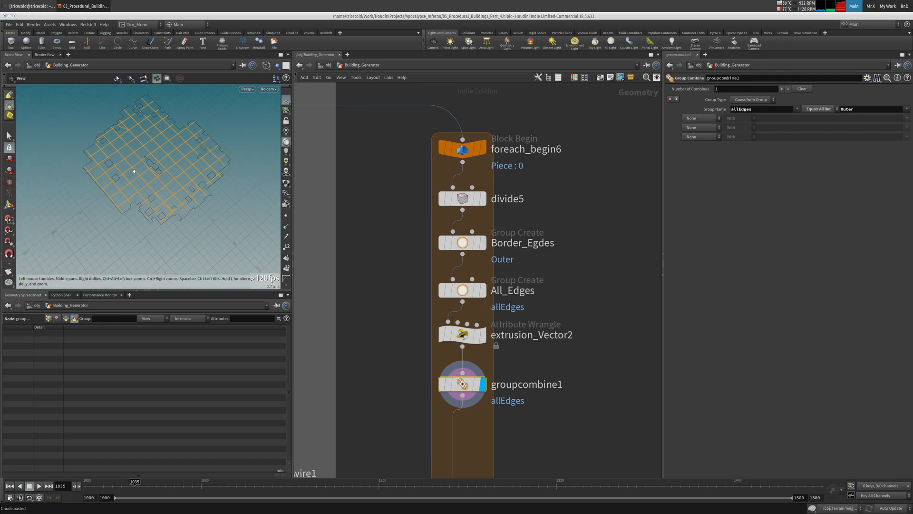
# Examine the highlighted inner edges around the floor's openings and border, with groupcombine1 moved down to leave space above it.
pyautogui.scroll(6, 134, 175)
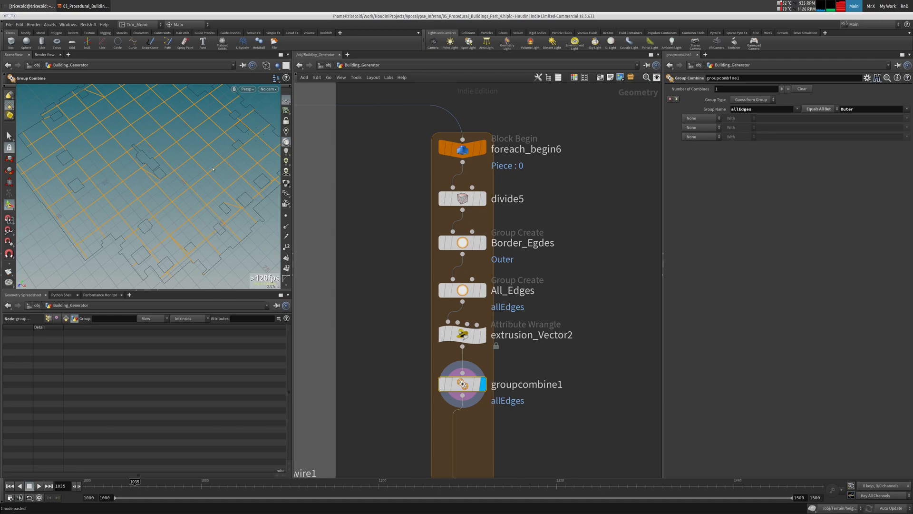
pyautogui.moveTo(415, 289); pyautogui.dragTo(408, 181, button='middle')
pyautogui.moveTo(455, 277); pyautogui.dragTo(451, 297)
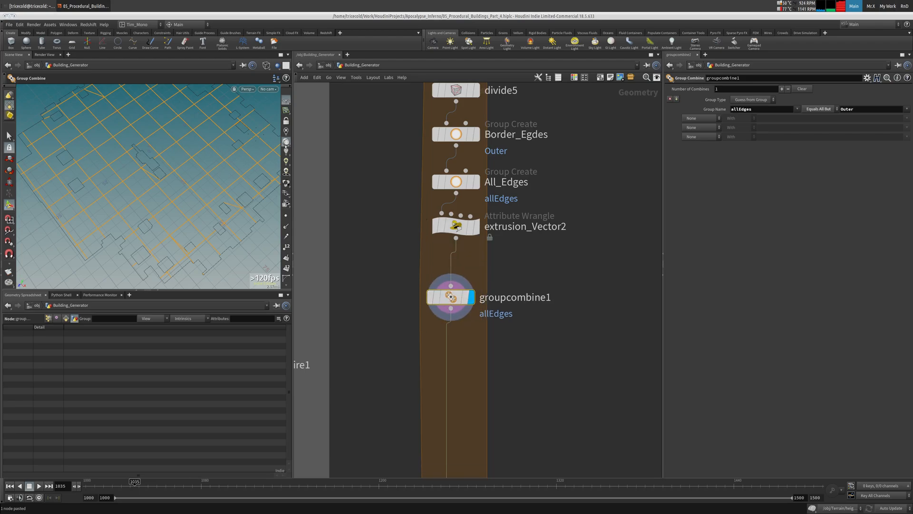
pyautogui.keyDown('alt'); pyautogui.moveTo(250, 136); pyautogui.dragTo(108, 188, button='middle'); pyautogui.keyUp('alt')
pyautogui.keyDown('alt'); pyautogui.moveTo(108, 188); pyautogui.dragTo(252, 151, button='right'); pyautogui.keyUp('alt')
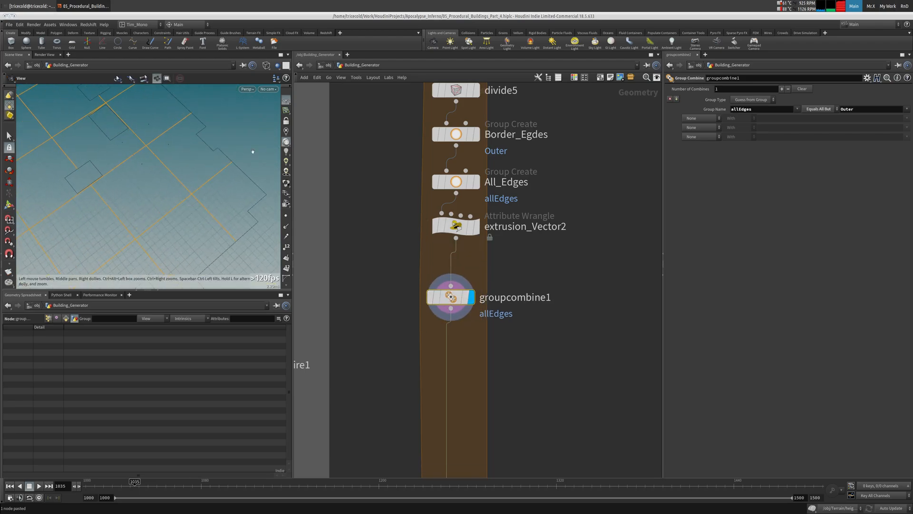
pyautogui.keyDown('alt'); pyautogui.moveTo(253, 151); pyautogui.dragTo(165, 150); pyautogui.keyUp('alt')
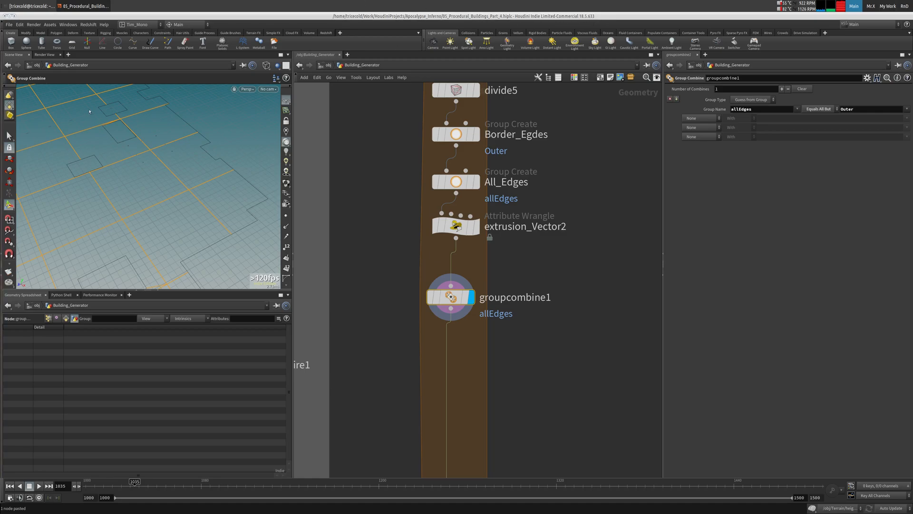
pyautogui.keyDown('super'); pyautogui.moveTo(421, 50); pyautogui.dragTo(401, 70); pyautogui.keyUp('super')
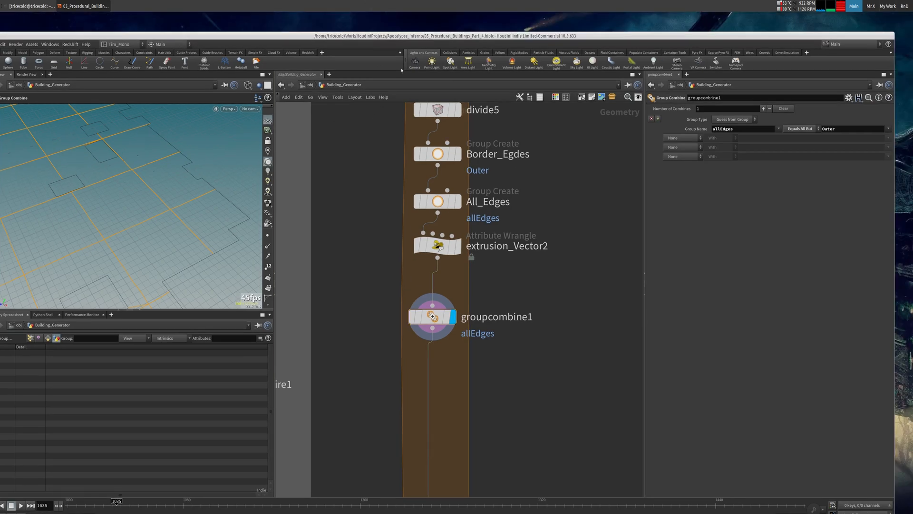
pyautogui.doubleClick(393, 36)
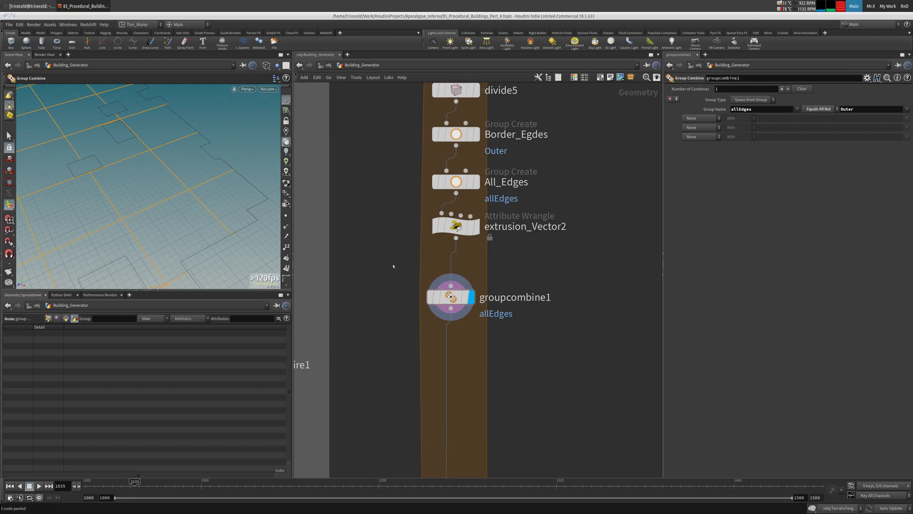
# Insert a Clean node between extrusion_Vector2 and groupcombine1, then select groupcombine1 to check its edges.
pyautogui.moveTo(394, 266); pyautogui.dragTo(398, 251, button='middle')
pyautogui.press('Tab')
pyautogui.write('cl')
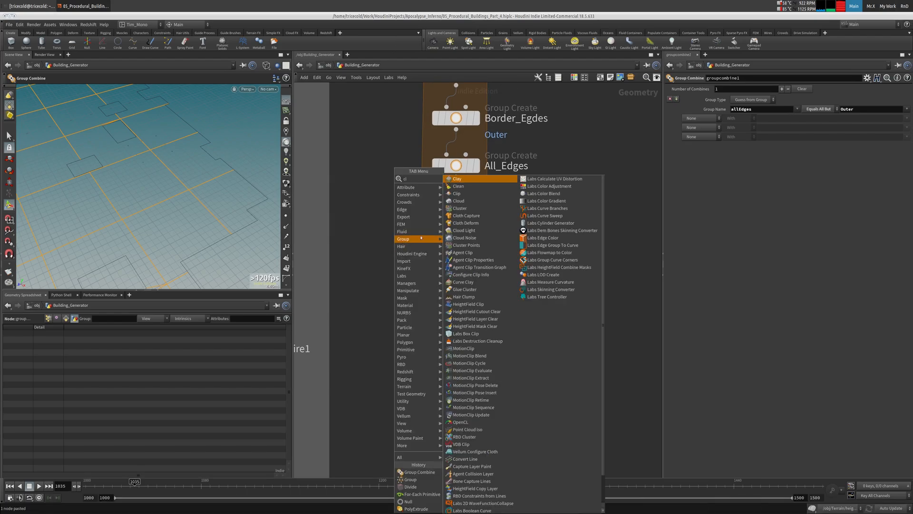
pyautogui.click(449, 194)
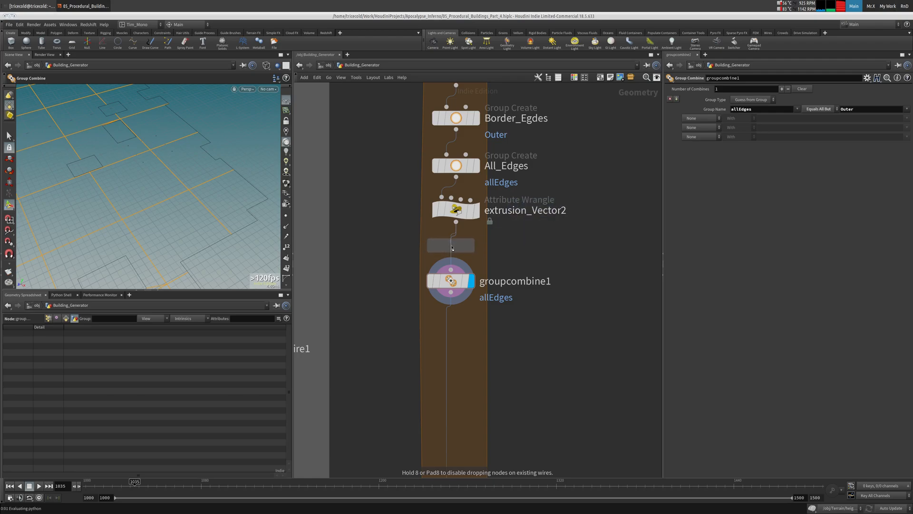
pyautogui.click(452, 248)
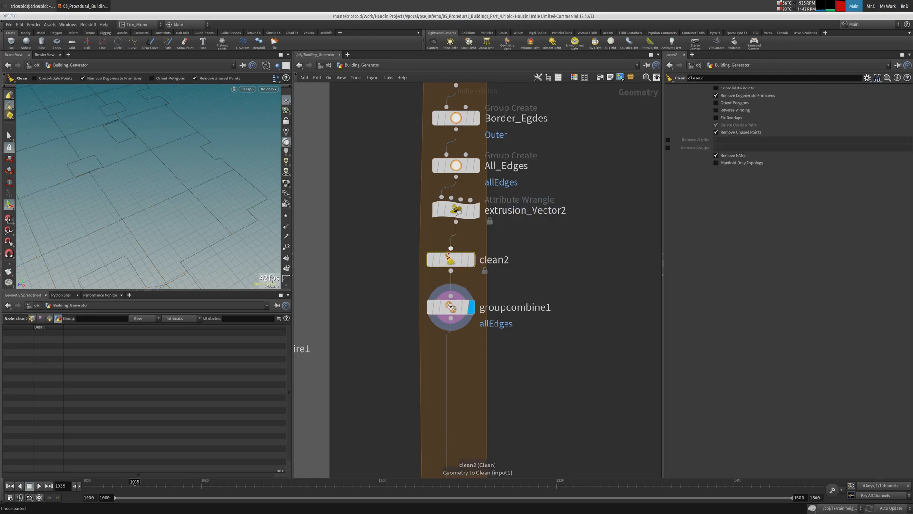
pyautogui.click(456, 302)
pyautogui.moveTo(119, 200); pyautogui.dragTo(150, 149)
pyautogui.scroll(-10, 400, 210)
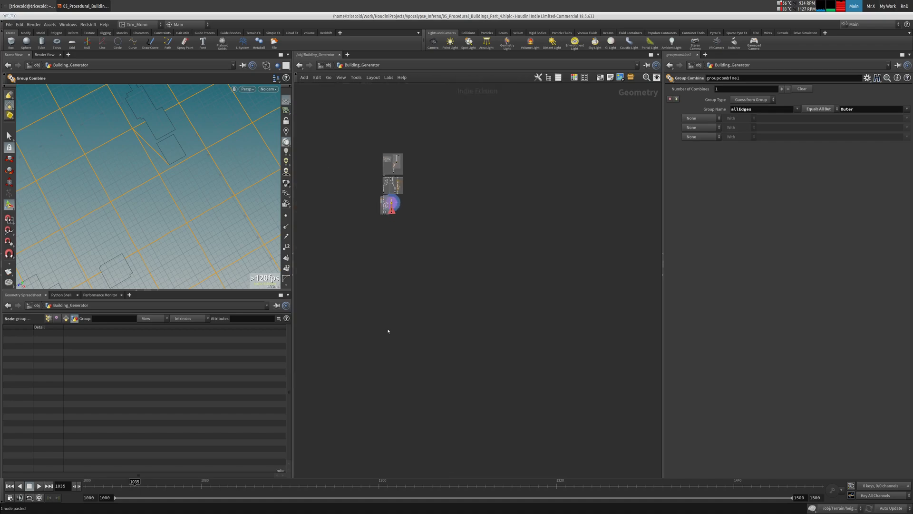
pyautogui.scroll(10, 439, 228)
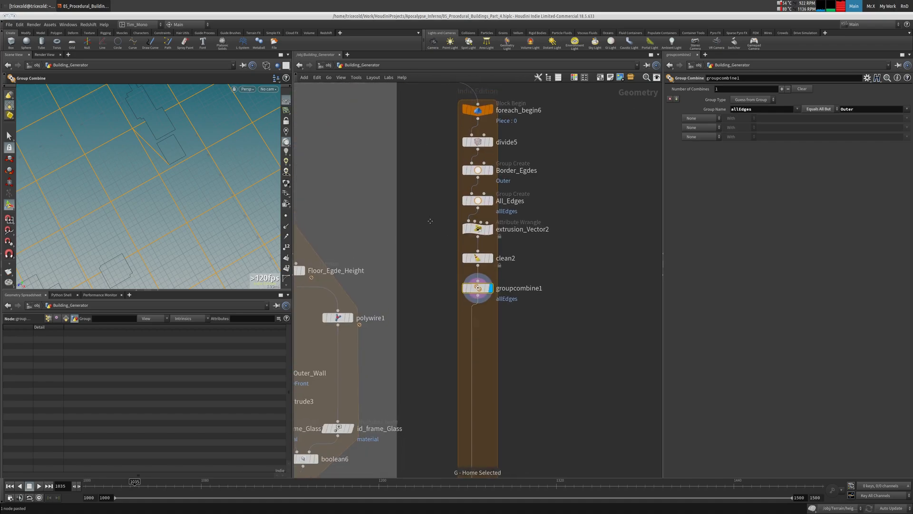
# Make room below foreach_begin6 and insert a second Divide node between it and divide5.
pyautogui.moveTo(547, 204); pyautogui.dragTo(449, 367)
pyautogui.moveTo(463, 333); pyautogui.dragTo(464, 358)
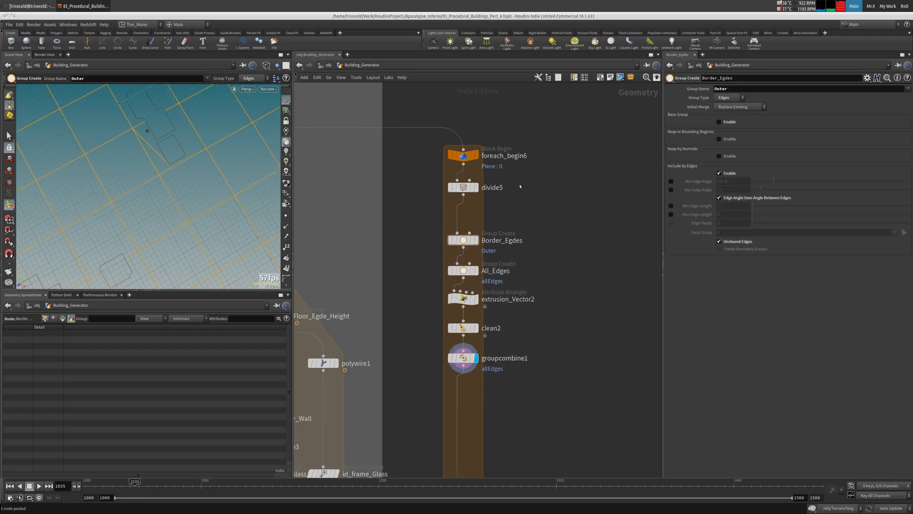
pyautogui.moveTo(463, 193); pyautogui.dragTo(463, 211)
pyautogui.press('Tab')
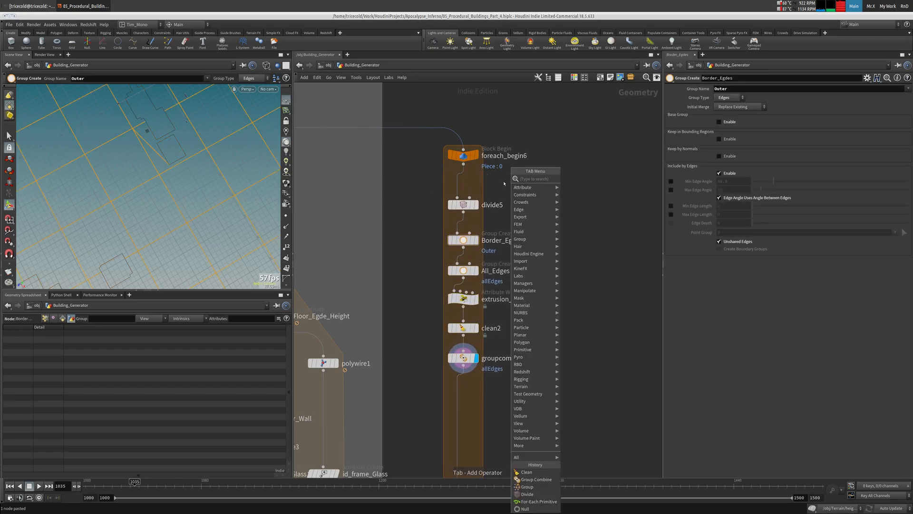
pyautogui.write('di')
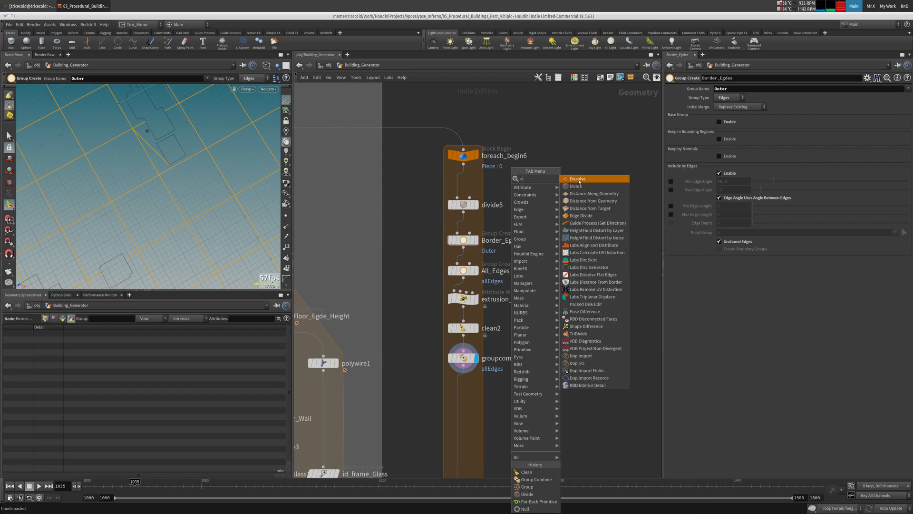
pyautogui.click(576, 186)
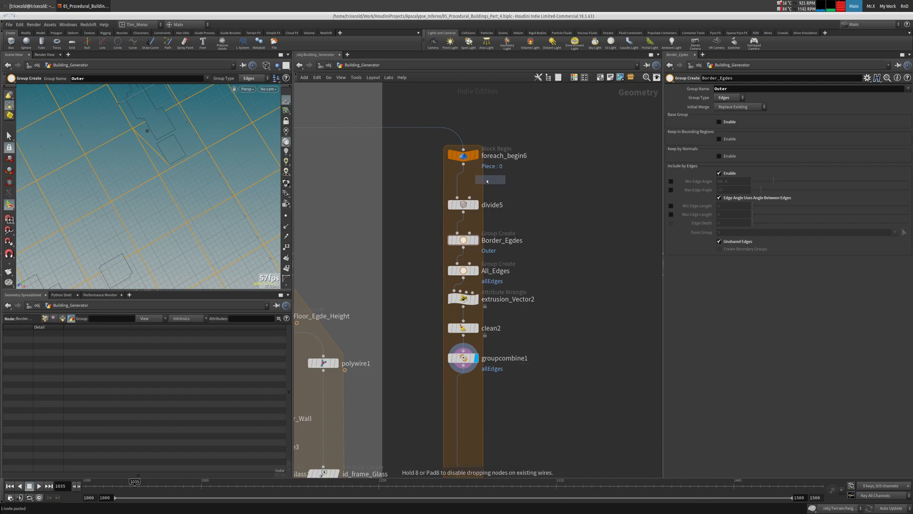
pyautogui.click(463, 183)
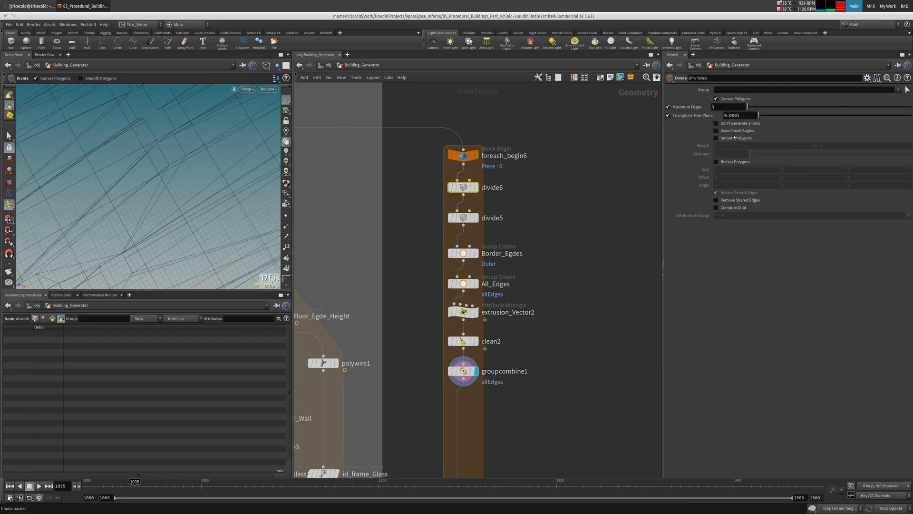
# Disable Convex Polygons and enable Remove Shared Edges on divide6, and display that node.
pyautogui.click(724, 100)
pyautogui.click(732, 200)
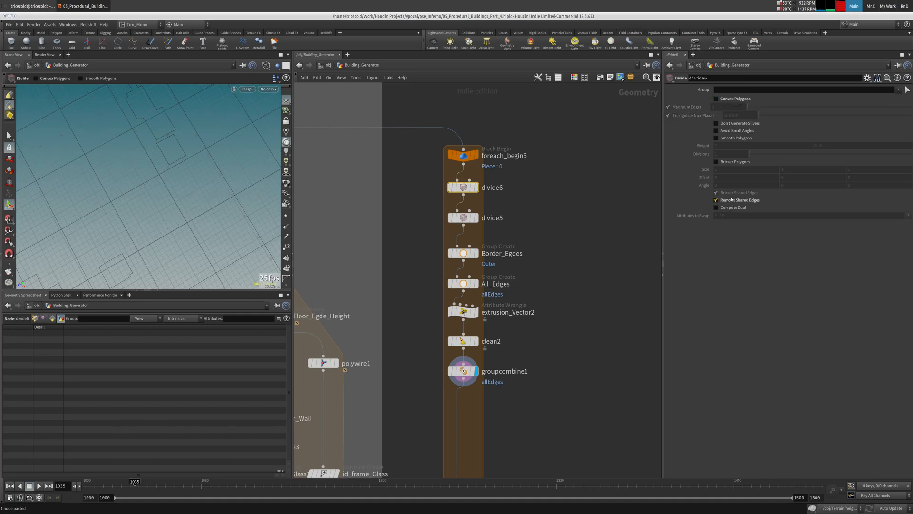
pyautogui.click(472, 176)
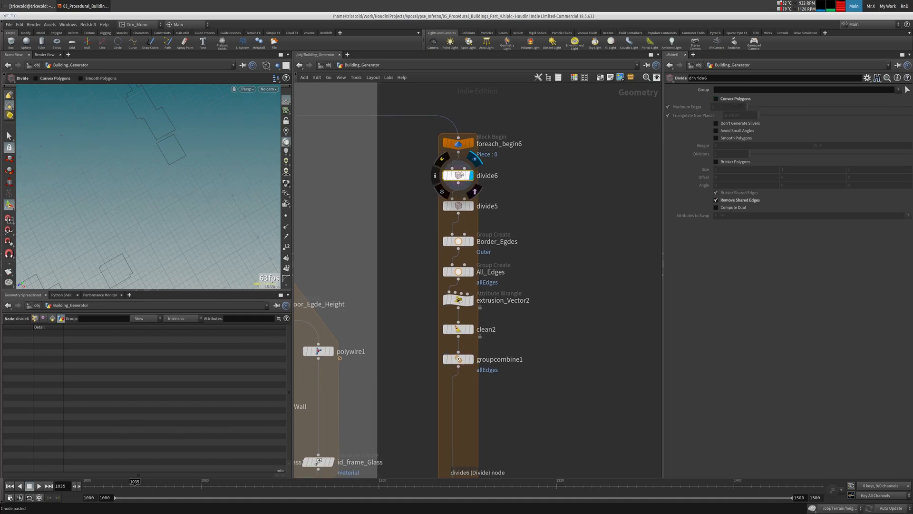
# Display groupcombine1 again and examine the inner edge grid across the floor, including in wireframe.
pyautogui.click(471, 359)
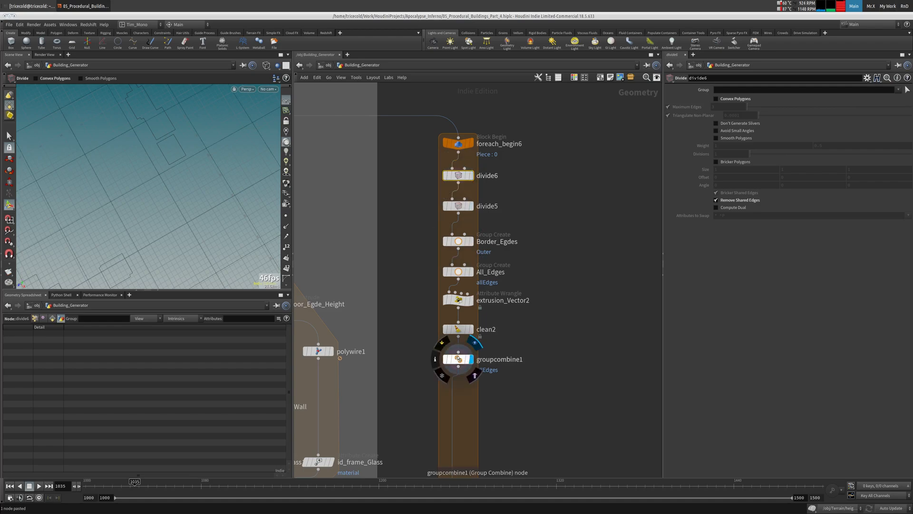
pyautogui.press('w')
pyautogui.moveTo(167, 190)
pyautogui.keyDown('alt'); pyautogui.mouseDown()
pyautogui.moveTo(169, 152)
pyautogui.moveTo(165, 177)
pyautogui.moveTo(175, 165)
pyautogui.mouseUp(); pyautogui.keyUp('alt')
pyautogui.press('w')
pyautogui.moveTo(176, 166); pyautogui.dragTo(112, 166, button='right')
pyautogui.moveTo(112, 166); pyautogui.dragTo(122, 183)
pyautogui.moveTo(122, 183); pyautogui.dragTo(145, 159, button='right')
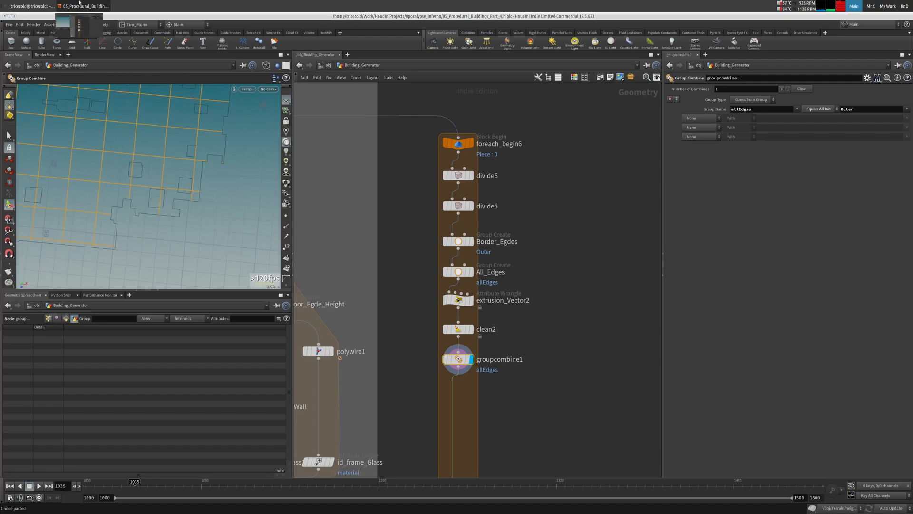
pyautogui.moveTo(544, 224); pyautogui.dragTo(526, 207, button='middle')
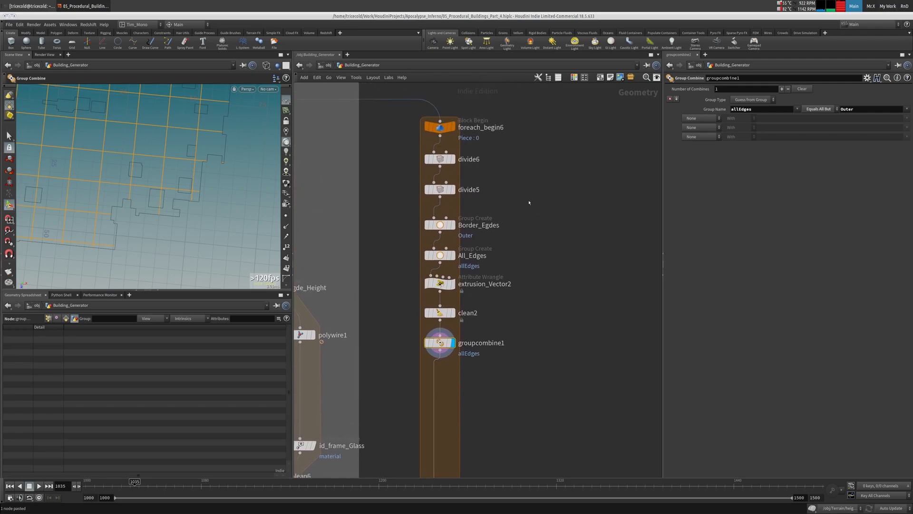
# Rename the divide6 node to Testing_Toggleon_and_off.
pyautogui.click(439, 190)
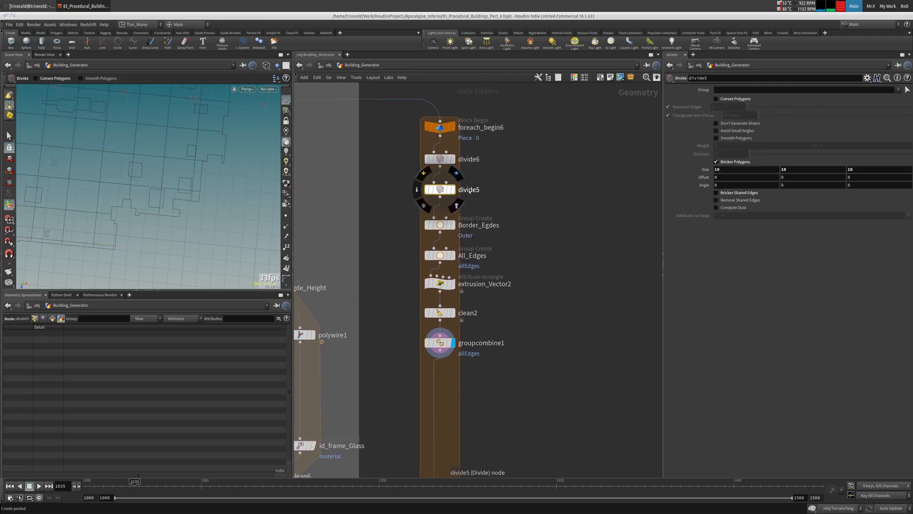
pyautogui.click(438, 162)
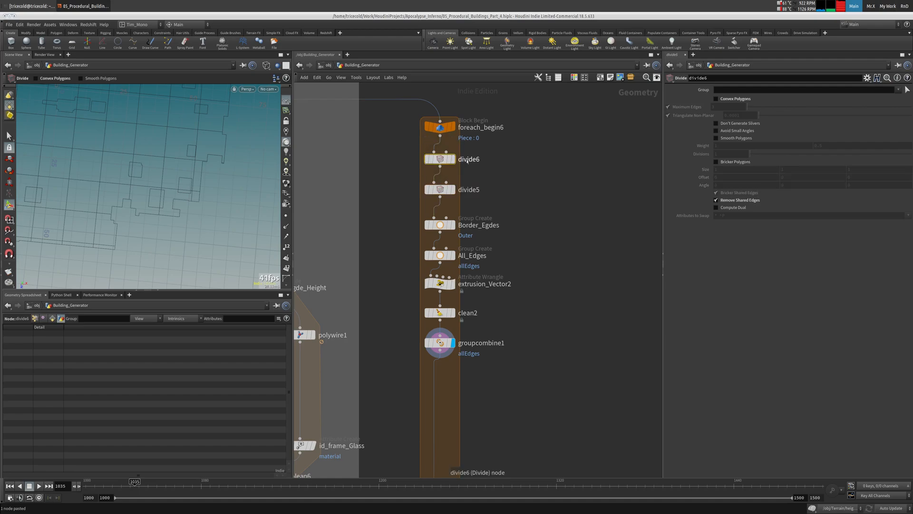
pyautogui.click(471, 159)
pyautogui.write('Testi')
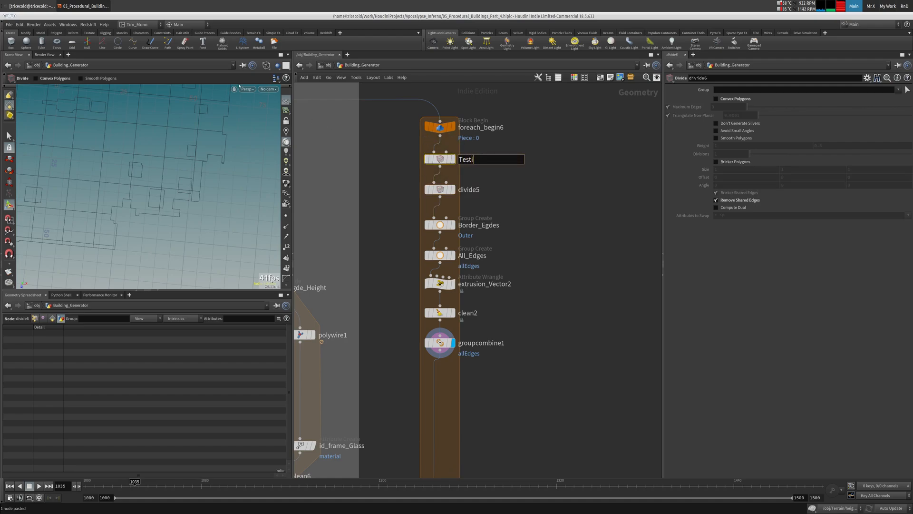
pyautogui.write('ng_Toggleon_and_off')
pyautogui.press('Return')
# Add a PolyExtrude node below groupcombine1 in the for-each loop and display it.
pyautogui.moveTo(514, 307); pyautogui.dragTo(555, 152, button='middle')
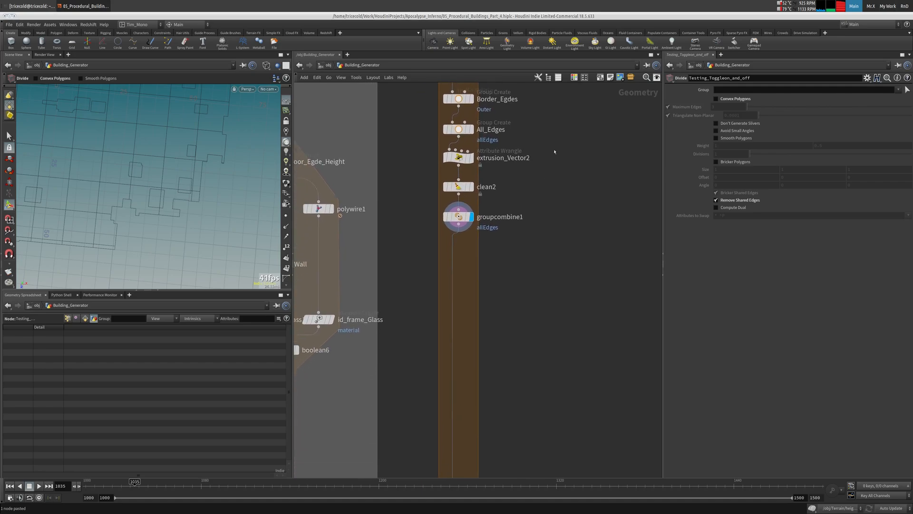
pyautogui.click(458, 217)
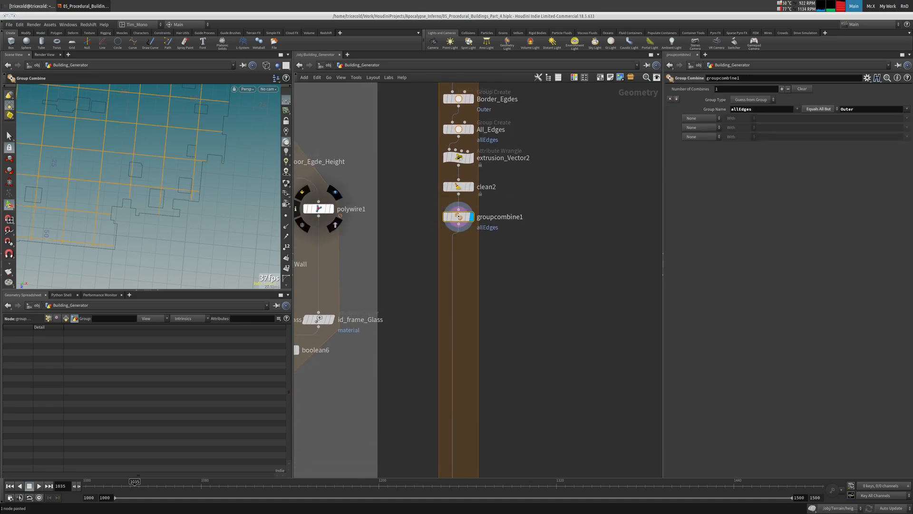
pyautogui.press('Tab')
pyautogui.write('extr')
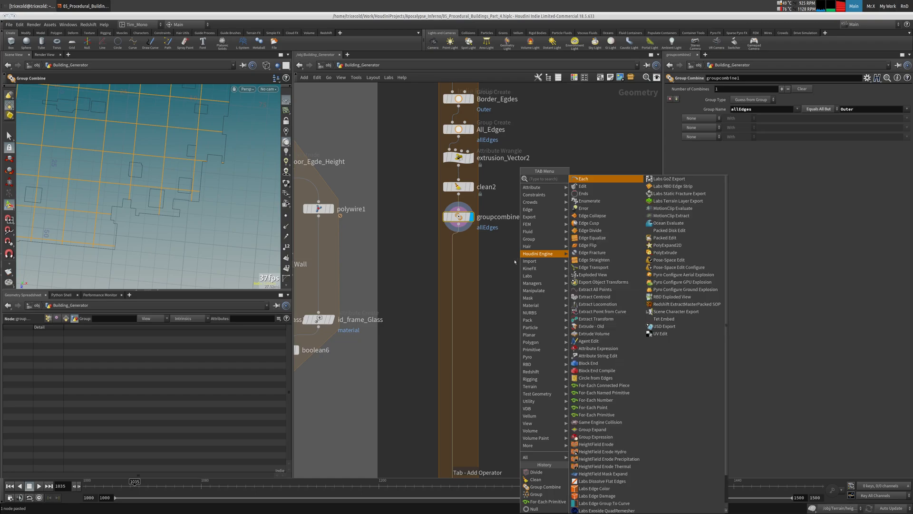
pyautogui.click(590, 260)
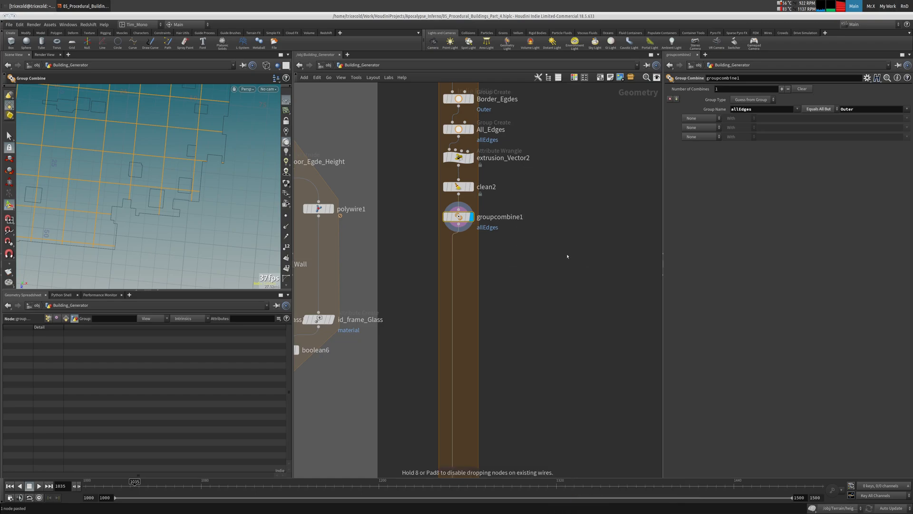
pyautogui.click(467, 253)
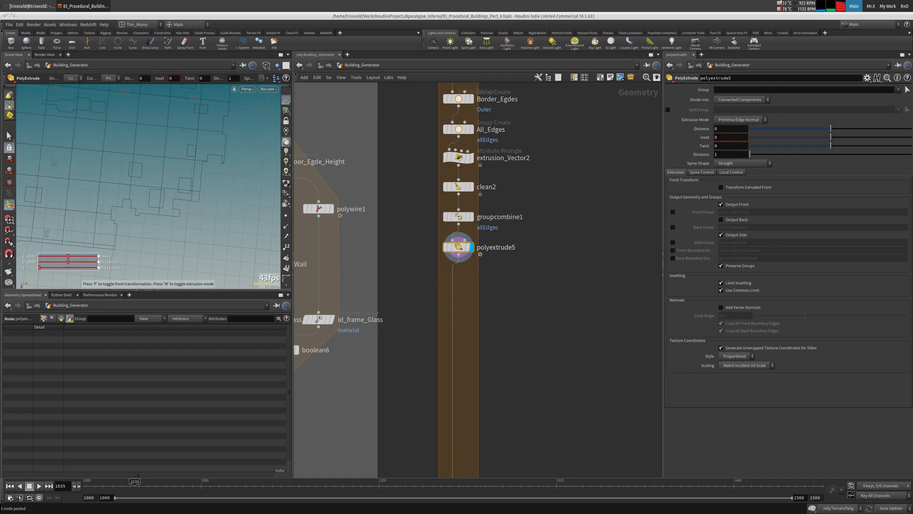
# Restrict the PolyExtrude to the allEdges group and set its extrusion mode to Point Normal.
pyautogui.click(899, 90)
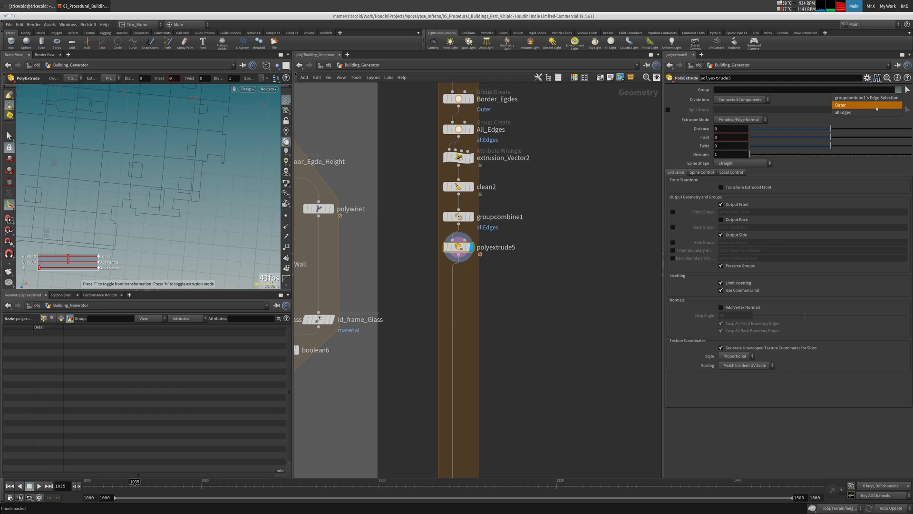
pyautogui.click(856, 104)
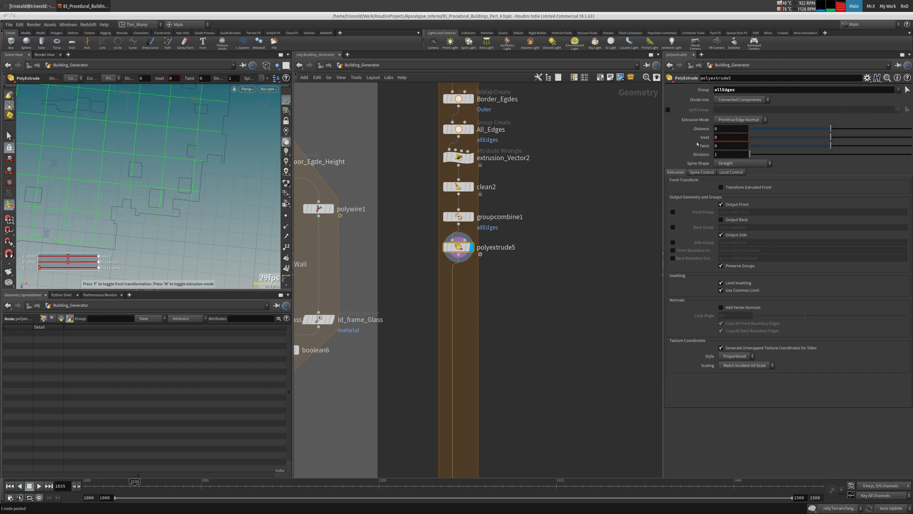
pyautogui.click(747, 121)
pyautogui.click(740, 129)
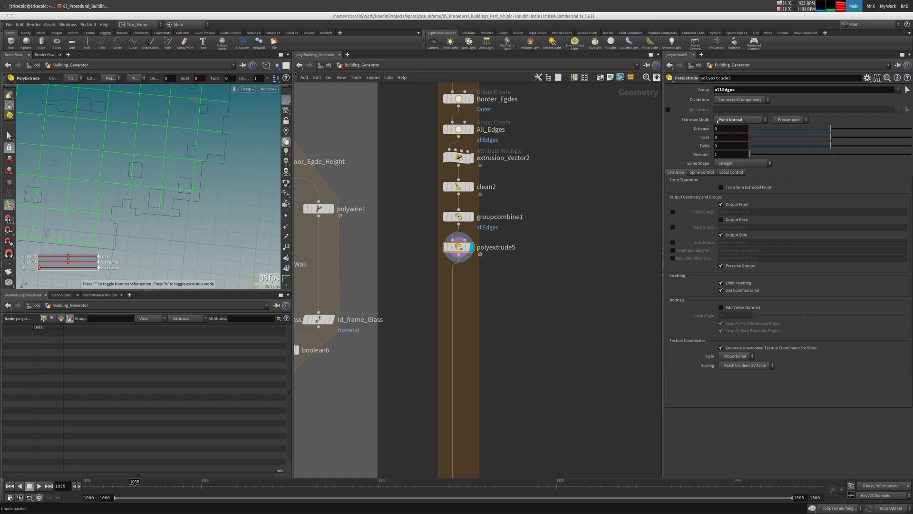
# Undo the stray wrangle paste and set polyextrude5's Distance to -ch("../resample1/length") + ( ch("../Extrude_FLOOR/dist")).
pyautogui.hotkey('ctrl', 'v')
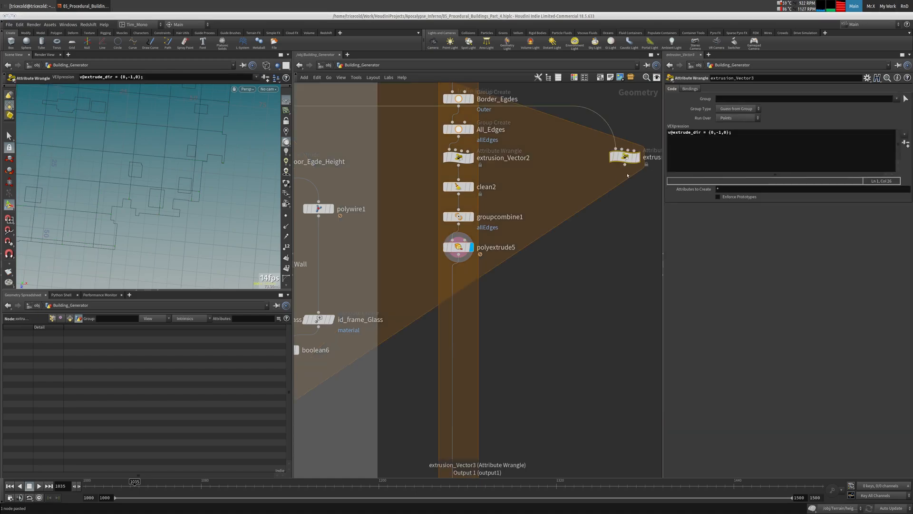
pyautogui.hotkey('ctrl', 'z')
pyautogui.moveTo(726, 130); pyautogui.dragTo(697, 133)
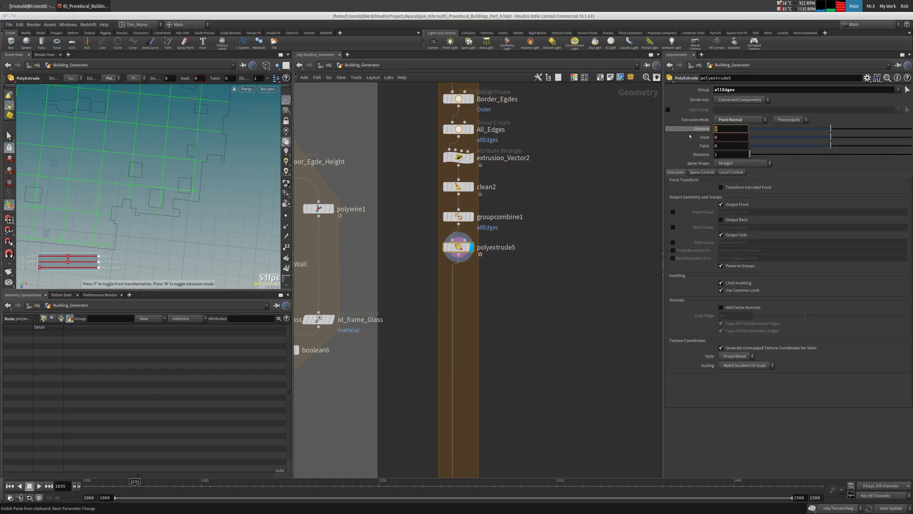
pyautogui.write('-ch("../resample1/length") + ( ch("../Extrude_FLOOR/dist"))')
pyautogui.press('Return')
pyautogui.moveTo(534, 188); pyautogui.dragTo(543, 174, button='middle')
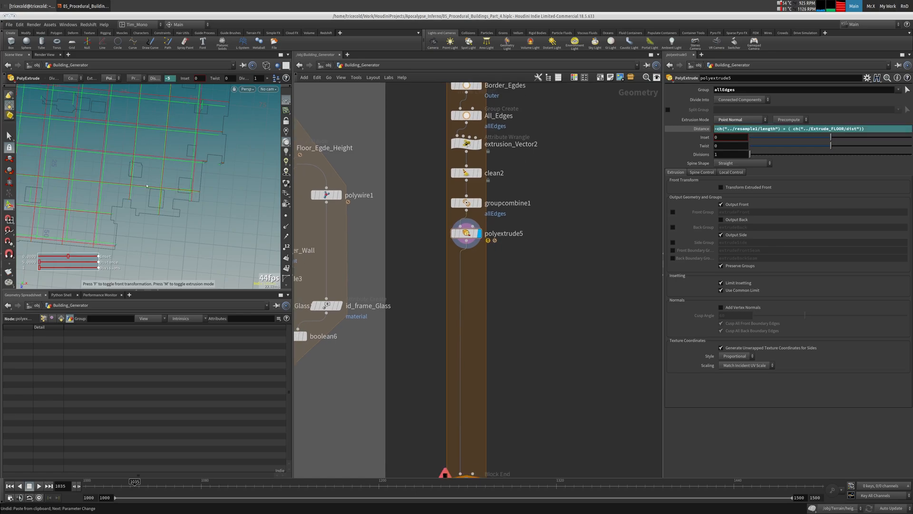
# Make polyextrude5 take its point normals from an attribute in Point Normal mode.
pyautogui.keyDown('alt'); pyautogui.moveTo(204, 190); pyautogui.dragTo(142, 189); pyautogui.keyUp('alt')
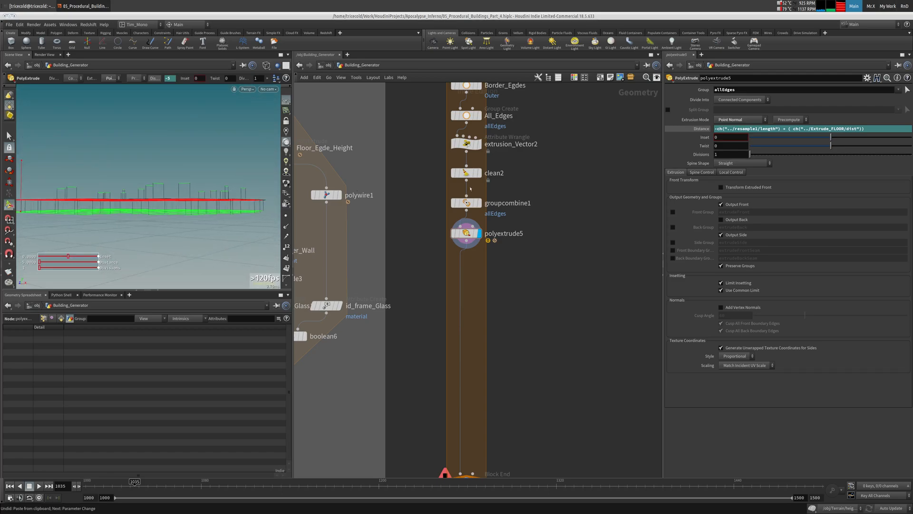
pyautogui.moveTo(553, 203); pyautogui.dragTo(556, 268, button='middle')
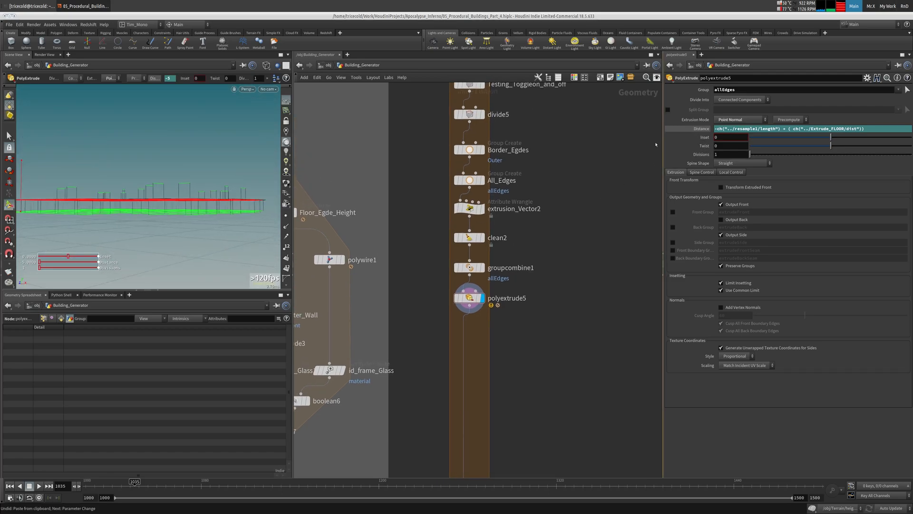
pyautogui.moveTo(599, 131); pyautogui.dragTo(608, 176, button='middle')
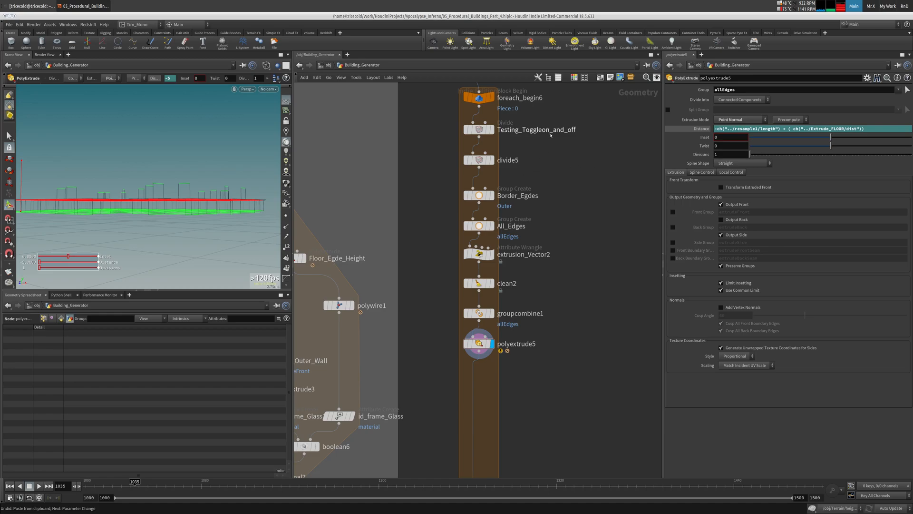
pyautogui.moveTo(519, 190); pyautogui.dragTo(514, 137, button='middle')
pyautogui.click(468, 200)
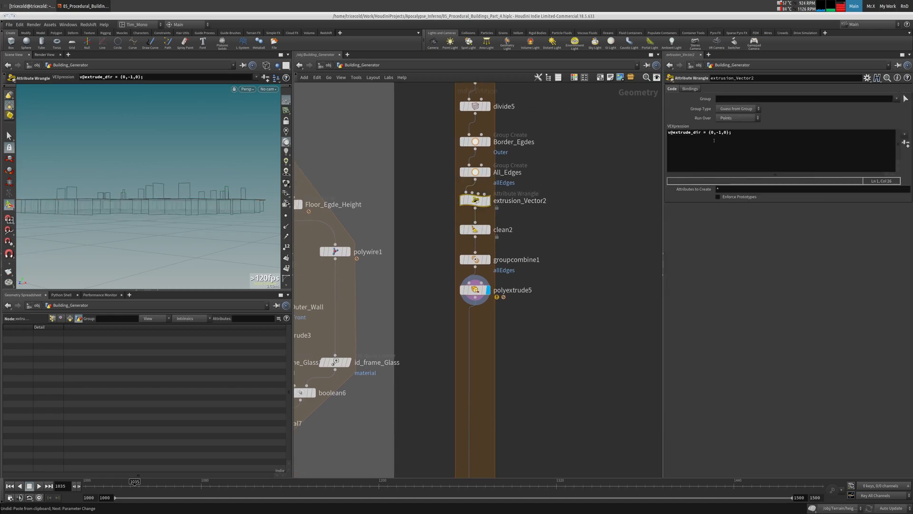
pyautogui.click(474, 290)
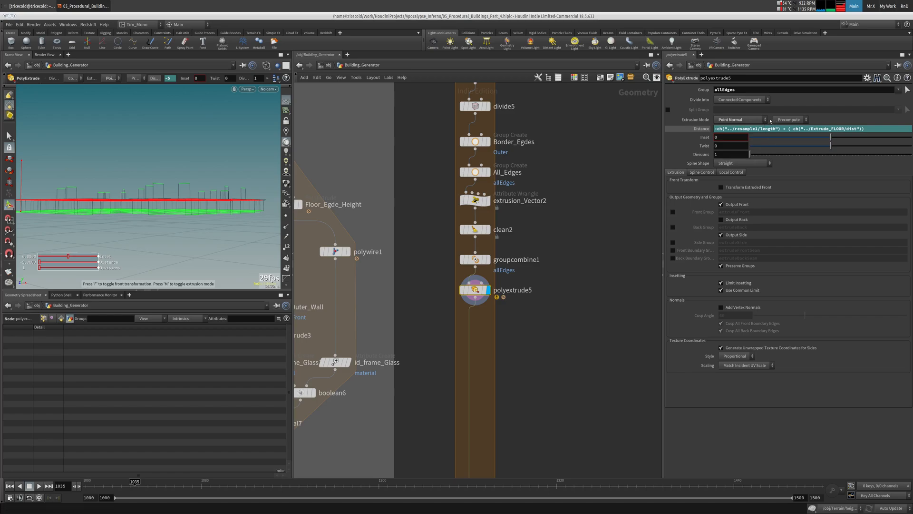
pyautogui.click(741, 119)
pyautogui.click(746, 121)
pyautogui.click(798, 120)
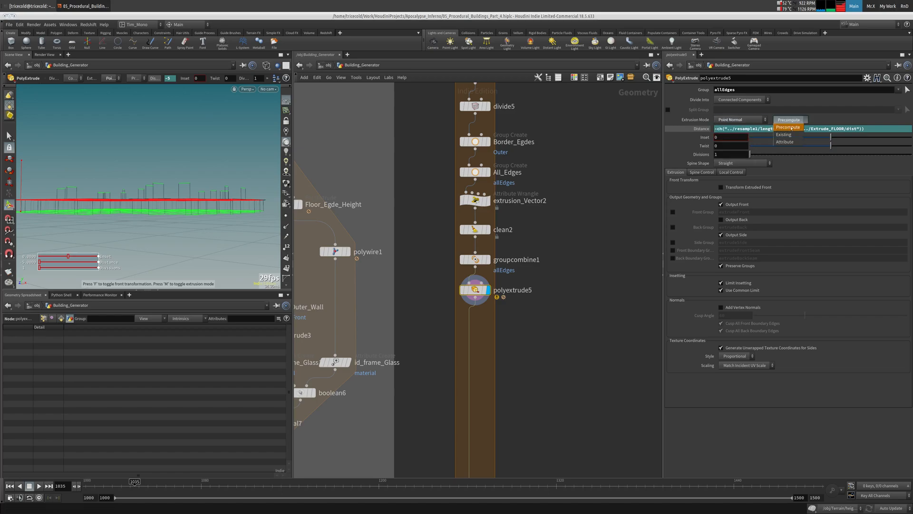
pyautogui.click(785, 142)
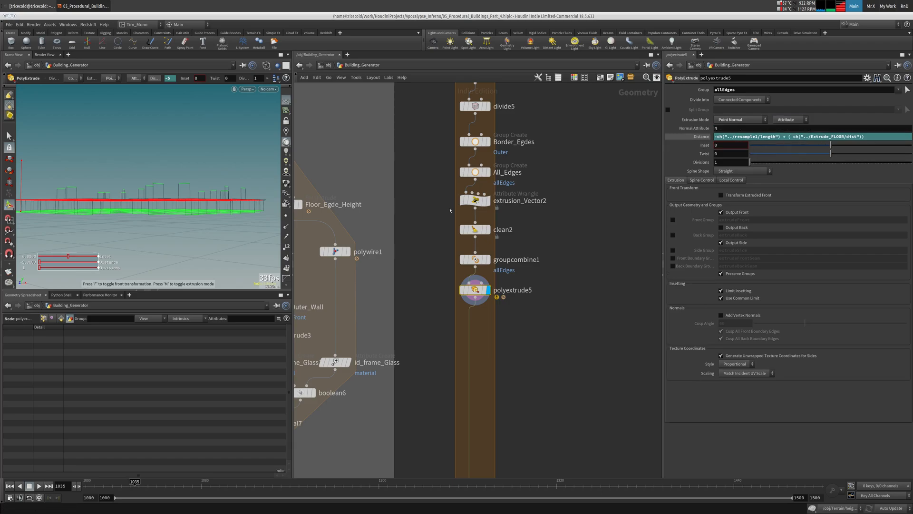
# Copy the extrude_dir name from the extrusion_Vector2 wrangle into polyextrude5's Normal Attribute.
pyautogui.click(475, 200)
pyautogui.moveTo(703, 133); pyautogui.dragTo(672, 132)
pyautogui.hotkey('ctrl', 'c')
pyautogui.moveTo(435, 278); pyautogui.dragTo(486, 302)
pyautogui.moveTo(728, 128); pyautogui.dragTo(646, 142)
pyautogui.hotkey('ctrl', 'v')
pyautogui.press('Return')
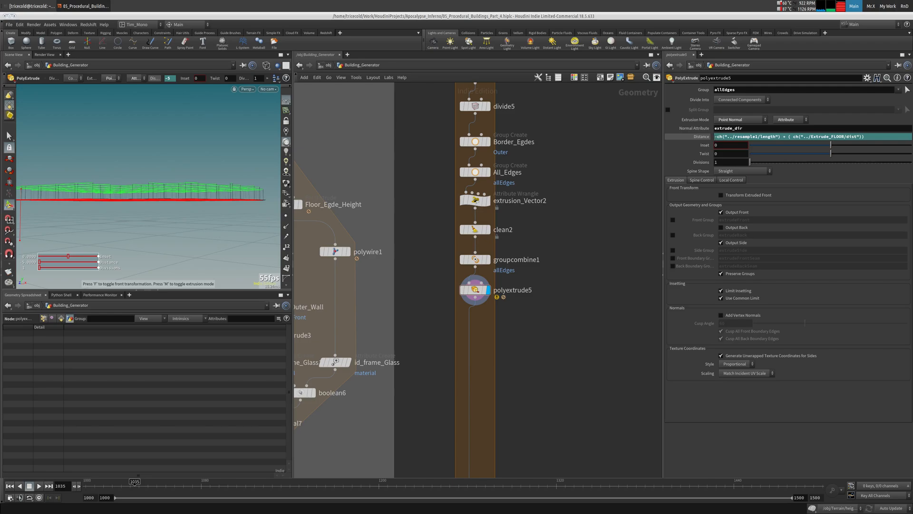
# Remove the leading minus sign so polyextrude5's Distance is ch("../resample1/length") + ( ch("../Extrude_FLOOR/dist")).
pyautogui.press('Delete')
pyautogui.press('Return')
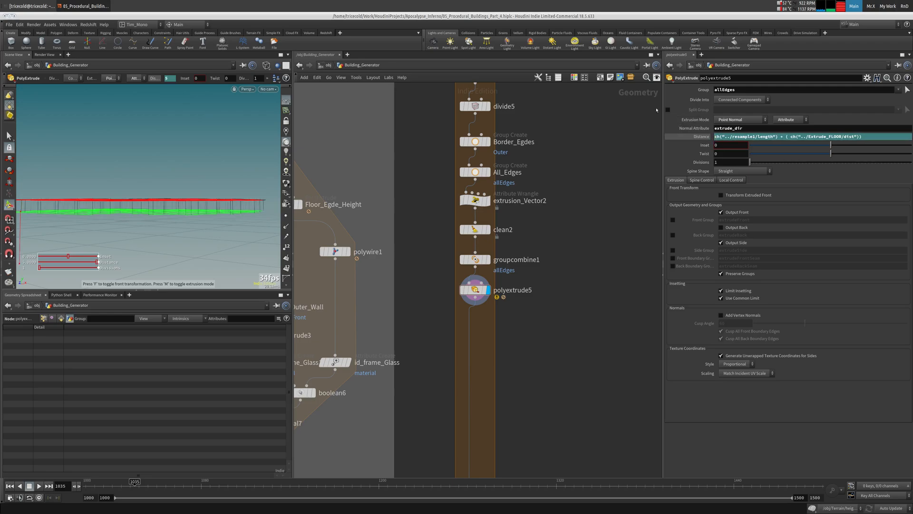
pyautogui.press('Escape')
pyautogui.moveTo(260, 167); pyautogui.dragTo(133, 190)
pyautogui.press('Return')
# Add a Blast node beside the wire below polyextrude5 in the for-each loop.
pyautogui.scroll(-5, 440, 228)
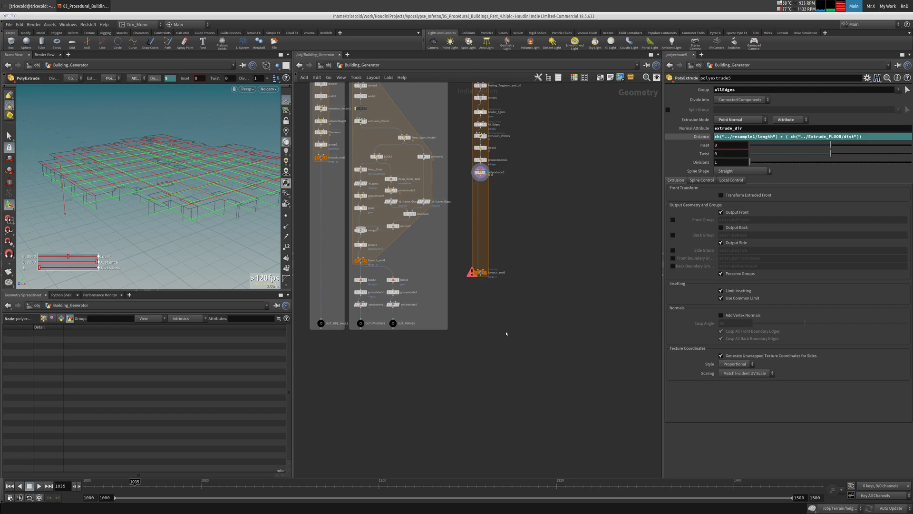
pyautogui.moveTo(511, 280); pyautogui.dragTo(518, 272, button='middle')
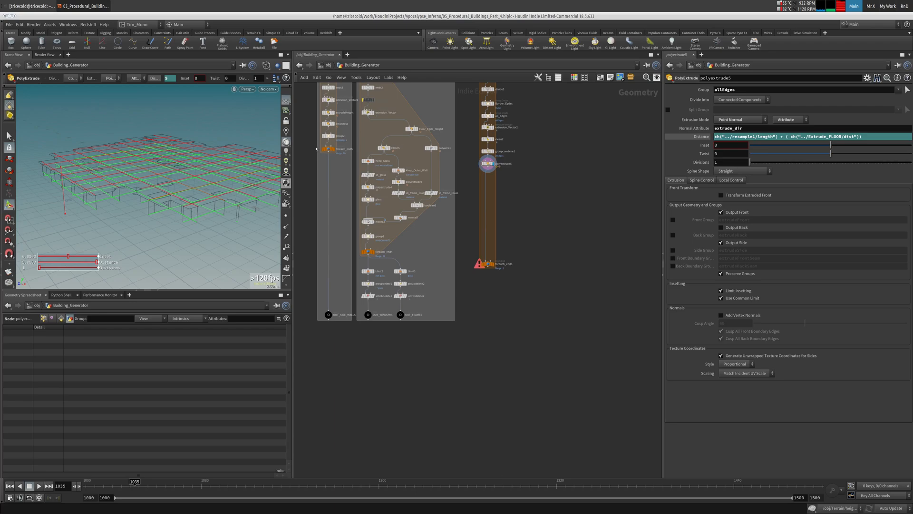
pyautogui.moveTo(323, 154)
pyautogui.scroll(3, 541, 218)
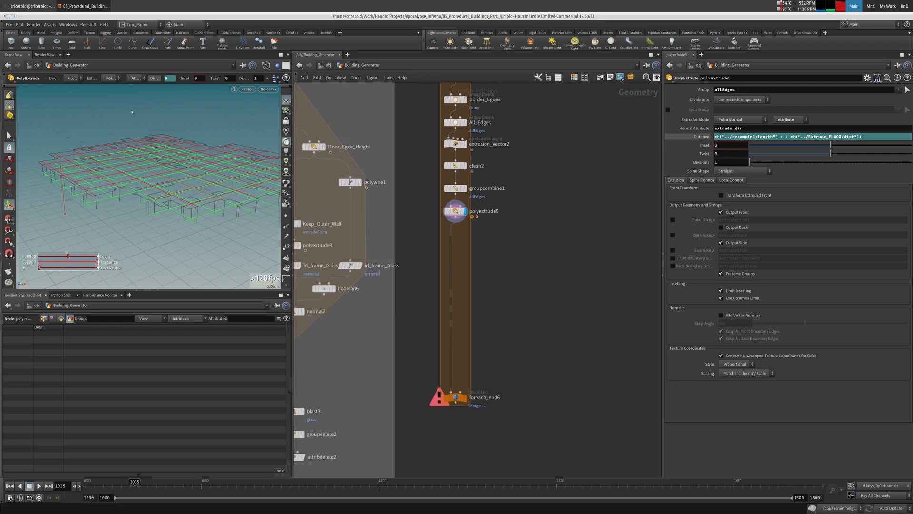
pyautogui.press('s')
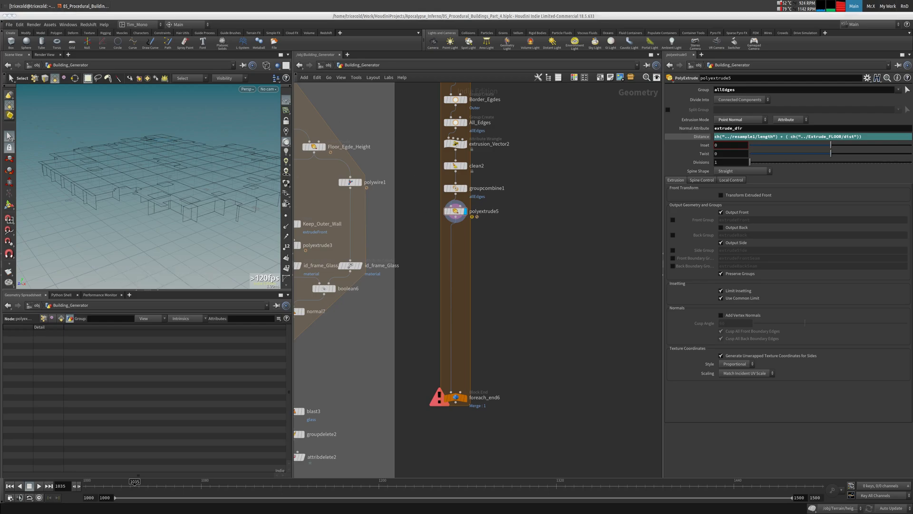
pyautogui.press('Tab')
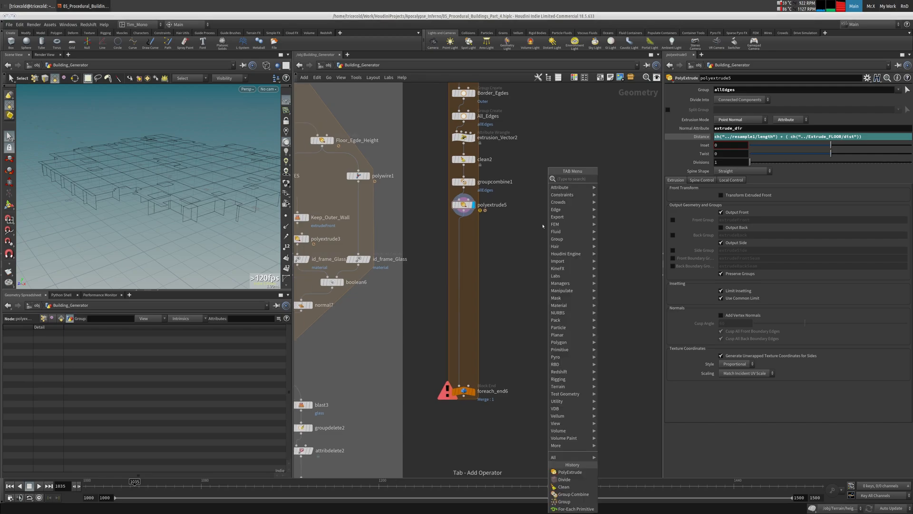
pyautogui.write('bl')
pyautogui.click(624, 179)
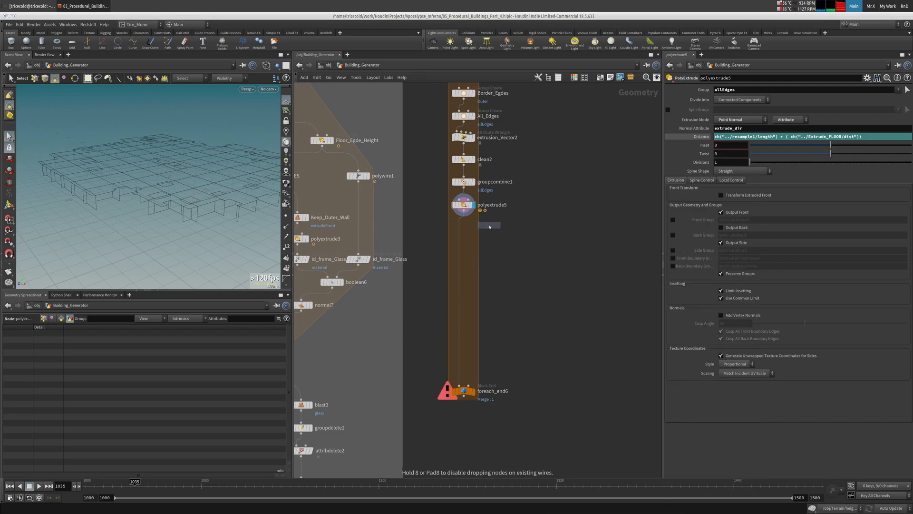
pyautogui.click(489, 225)
pyautogui.click(475, 206)
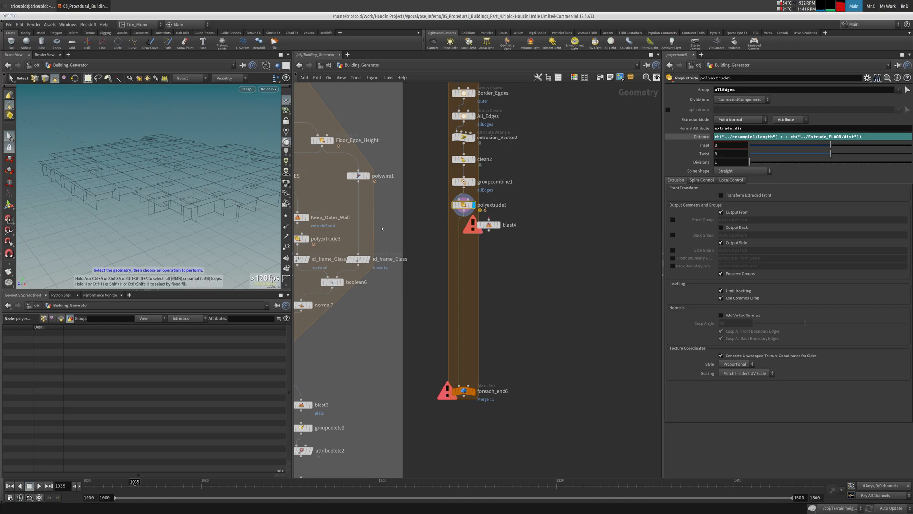
# Enable polyextrude5's Side Group output, named extrudeSide.
pyautogui.middleClick(465, 205)
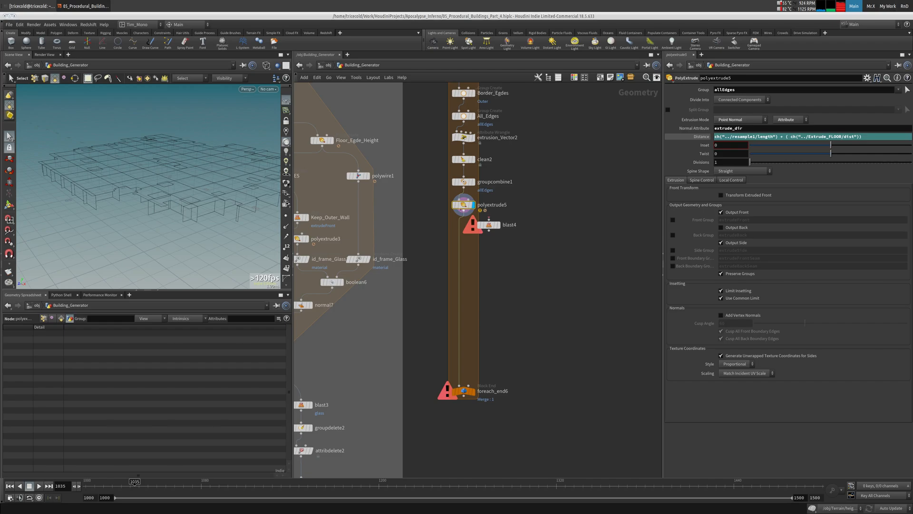
pyautogui.middleClick(465, 205)
pyautogui.click(673, 250)
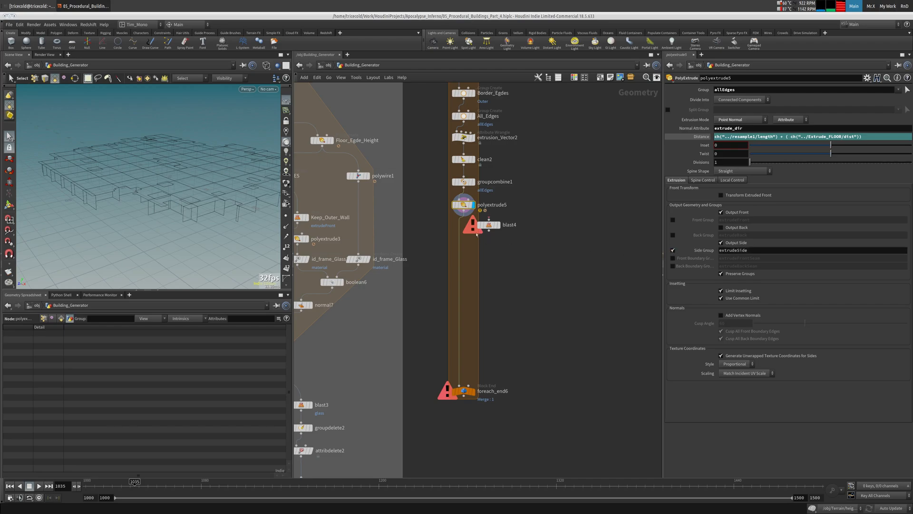
# Insert blast4 after polyextrude5, set its group to extrudeSide with Delete Non Selected enabled, and display it.
pyautogui.moveTo(489, 229); pyautogui.dragTo(464, 231)
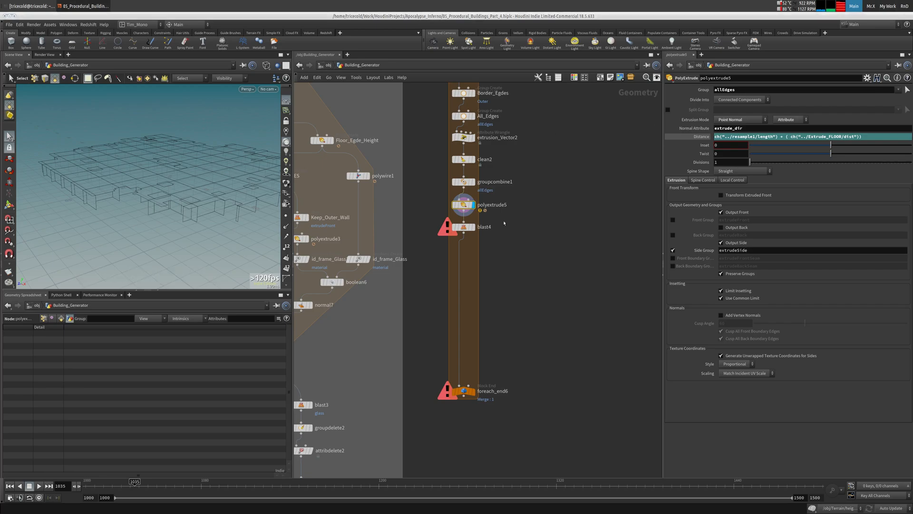
pyautogui.click(464, 227)
pyautogui.click(898, 90)
pyautogui.click(887, 98)
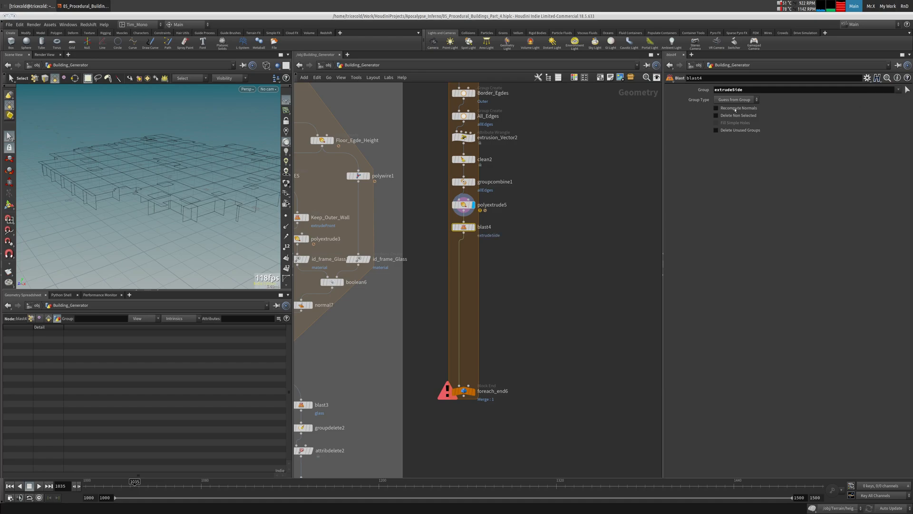
pyautogui.click(729, 116)
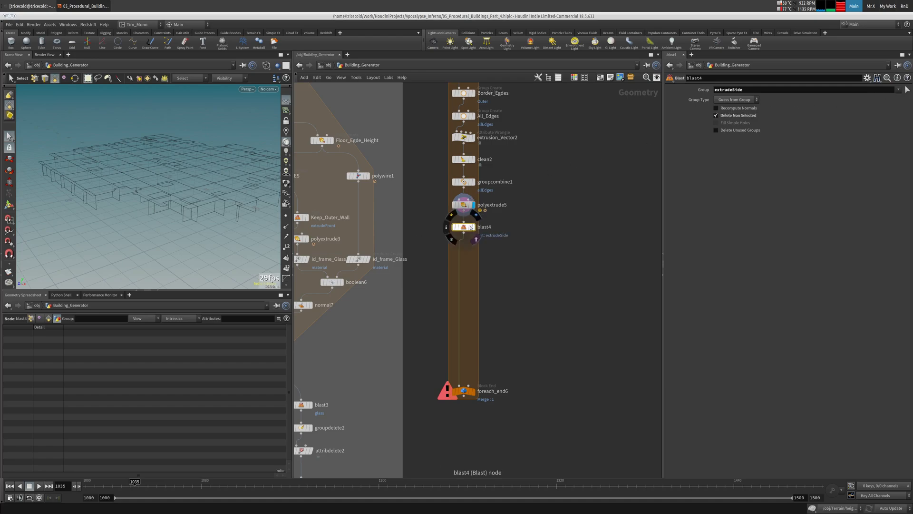
pyautogui.click(475, 216)
# Inspect the extruded inner walls from blast4 from several angles in shaded and wireframe display.
pyautogui.moveTo(200, 186)
pyautogui.keyDown('alt'); pyautogui.mouseDown()
pyautogui.moveTo(192, 230)
pyautogui.moveTo(200, 157)
pyautogui.moveTo(209, 176)
pyautogui.moveTo(192, 186)
pyautogui.moveTo(199, 157)
pyautogui.moveTo(134, 218)
pyautogui.moveTo(147, 157)
pyautogui.moveTo(123, 197)
pyautogui.mouseUp(); pyautogui.keyUp('alt')
pyautogui.press('w')
pyautogui.press('w')
pyautogui.press('w')
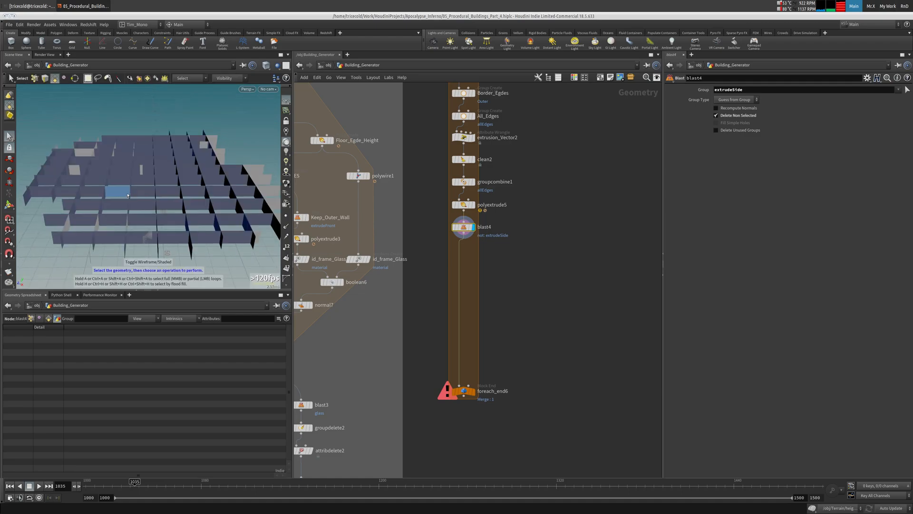
pyautogui.press('w')
pyautogui.press('Escape')
pyautogui.press('w')
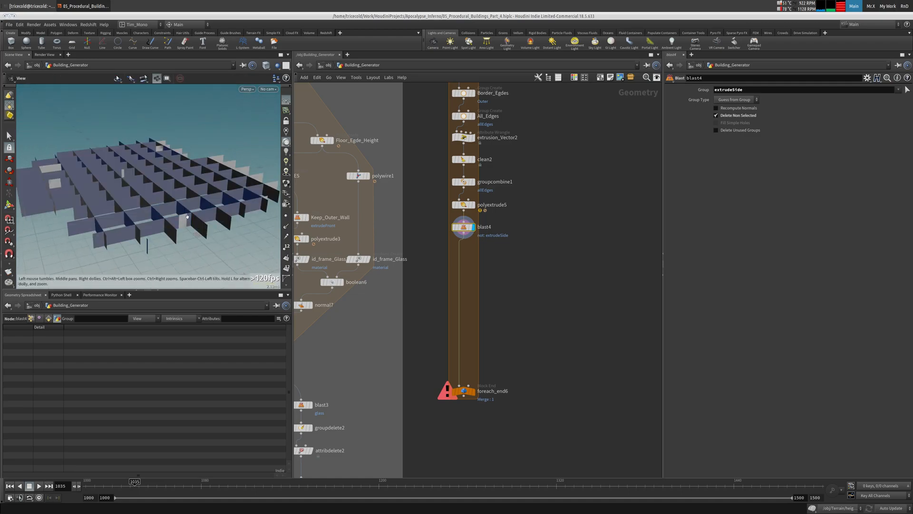
pyautogui.keyDown('alt'); pyautogui.moveTo(151, 192); pyautogui.dragTo(128, 176); pyautogui.keyUp('alt')
pyautogui.keyDown('alt'); pyautogui.moveTo(129, 176); pyautogui.dragTo(171, 173, button='right'); pyautogui.keyUp('alt')
pyautogui.keyDown('alt'); pyautogui.moveTo(171, 173); pyautogui.dragTo(185, 196); pyautogui.keyUp('alt')
pyautogui.press('w')
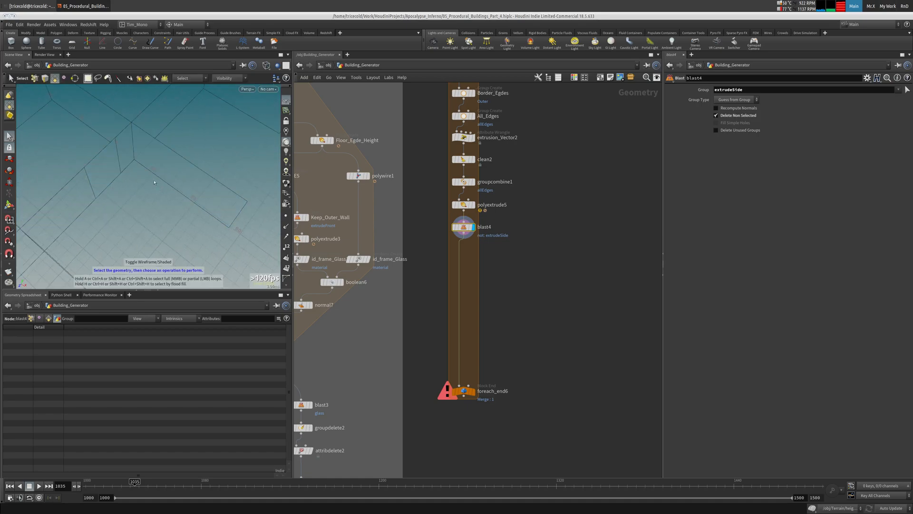
# Display polyextrude5's output for comparison and return the display to blast4.
pyautogui.click(472, 204)
pyautogui.click(464, 205)
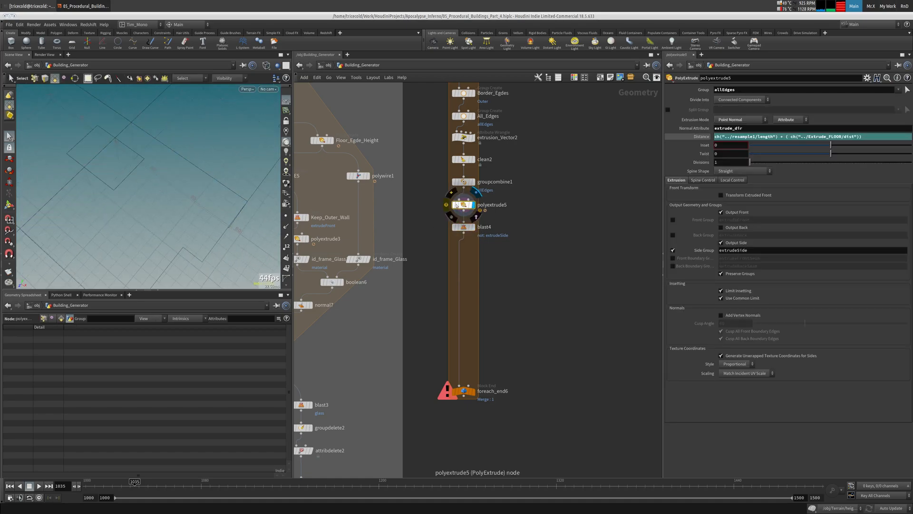
pyautogui.keyDown('alt'); pyautogui.moveTo(157, 200); pyautogui.dragTo(141, 149); pyautogui.keyUp('alt')
pyautogui.press('w')
pyautogui.press('w')
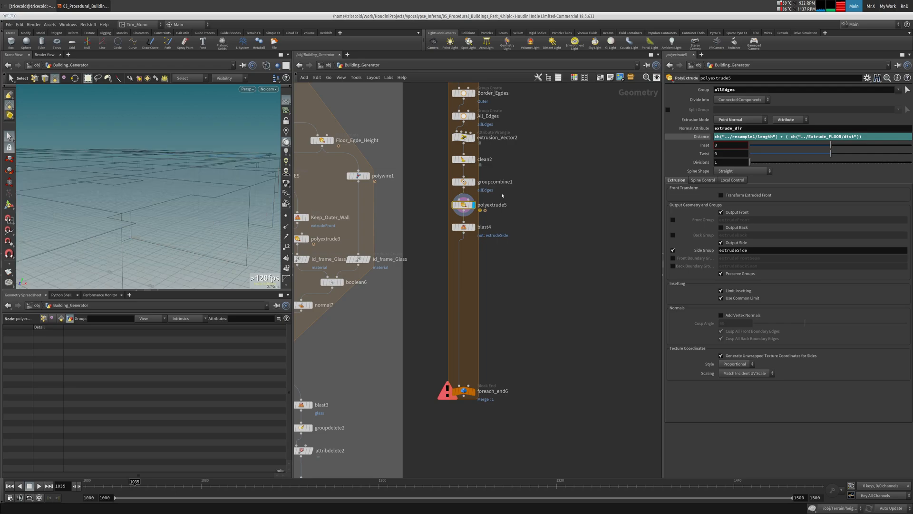
pyautogui.click(473, 227)
pyautogui.click(464, 227)
# Bypass the Testing_Toggleon_and_off divide node at the start of the for-each loop.
pyautogui.moveTo(553, 116); pyautogui.dragTo(559, 220, button='middle')
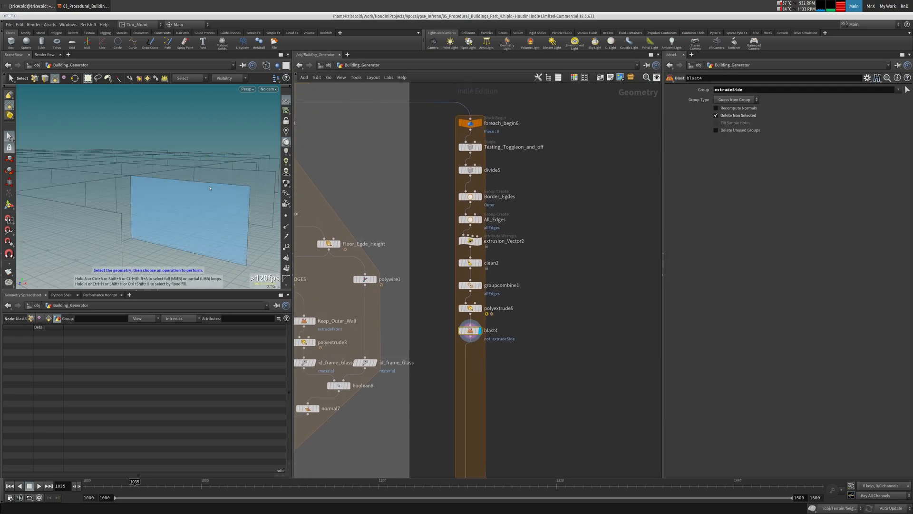
pyautogui.keyDown('alt'); pyautogui.moveTo(190, 191); pyautogui.dragTo(148, 227); pyautogui.keyUp('alt')
pyautogui.moveTo(512, 157); pyautogui.dragTo(517, 205, button='middle')
pyautogui.scroll(3, 523, 210)
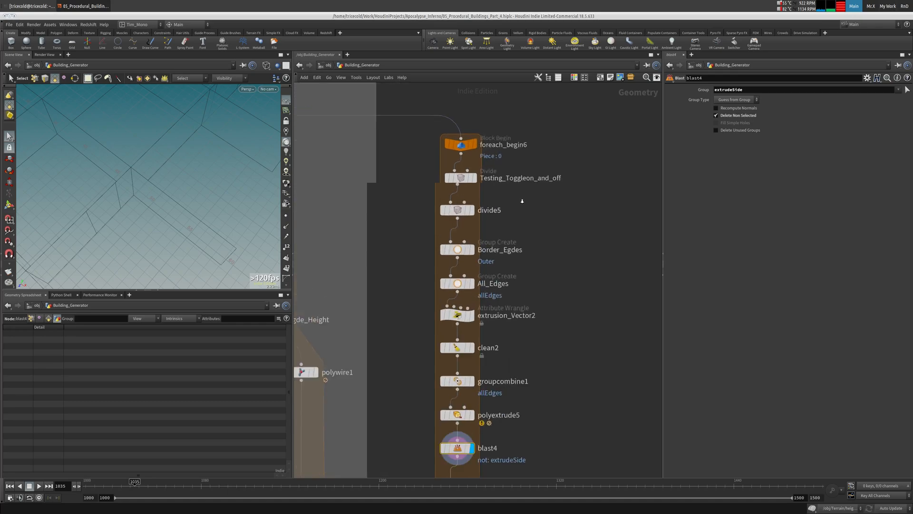
pyautogui.click(428, 152)
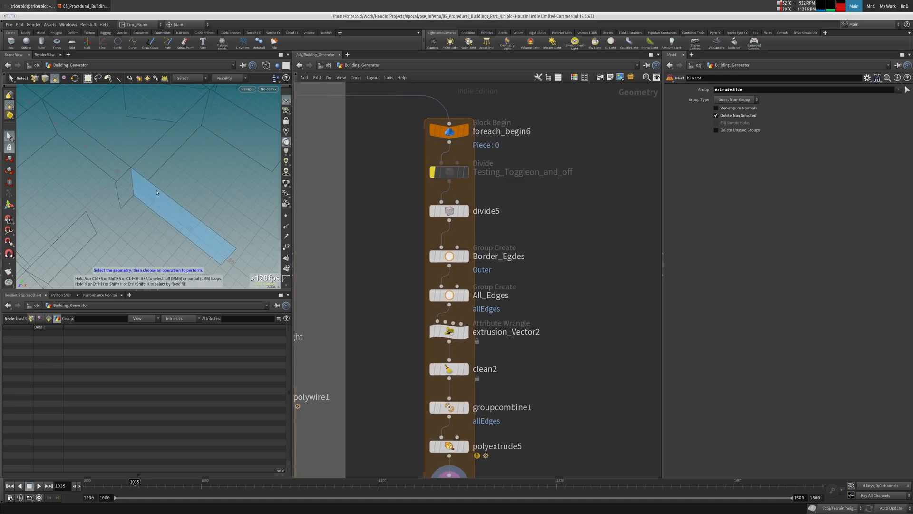
# Inspect the wall layout with the test divide node bypassed, in both shaded and wireframe display.
pyautogui.press('w')
pyautogui.press('w')
pyautogui.keyDown('alt'); pyautogui.moveTo(182, 157); pyautogui.dragTo(187, 242, button='middle'); pyautogui.keyUp('alt')
pyautogui.press('w')
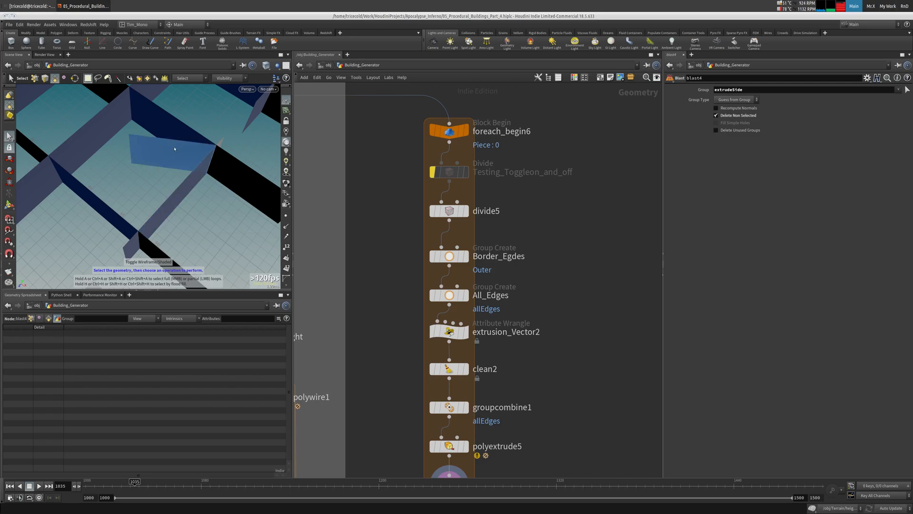
pyautogui.moveTo(176, 149)
pyautogui.keyDown('alt'); pyautogui.mouseDown()
pyautogui.moveTo(179, 178)
pyautogui.moveTo(187, 138)
pyautogui.mouseUp(); pyautogui.keyUp('alt')
pyautogui.keyDown('alt'); pyautogui.moveTo(187, 139); pyautogui.dragTo(143, 143, button='right'); pyautogui.keyUp('alt')
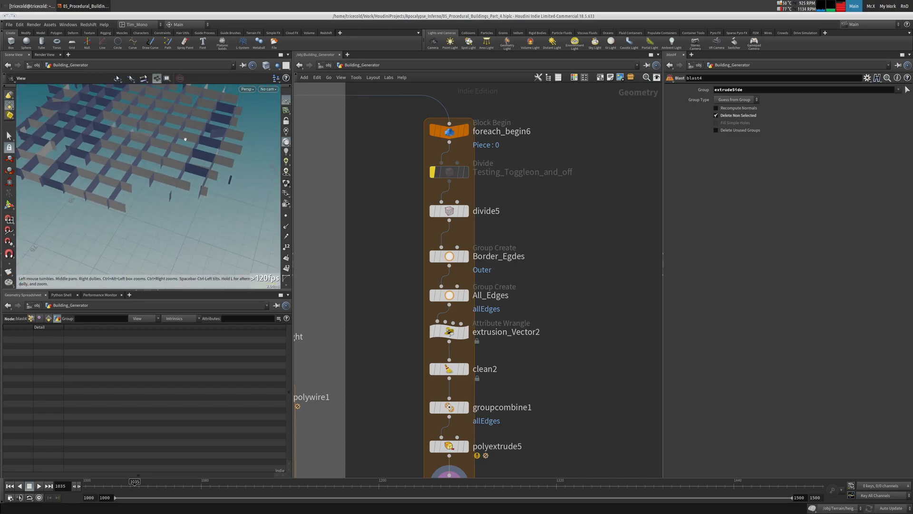
pyautogui.moveTo(142, 142)
pyautogui.keyDown('alt'); pyautogui.mouseDown()
pyautogui.moveTo(148, 184)
pyautogui.moveTo(177, 133)
pyautogui.moveTo(158, 236)
pyautogui.moveTo(157, 211)
pyautogui.moveTo(161, 238)
pyautogui.mouseUp(); pyautogui.keyUp('alt')
pyautogui.press('w')
pyautogui.moveTo(385, 289); pyautogui.dragTo(378, 130, button='middle')
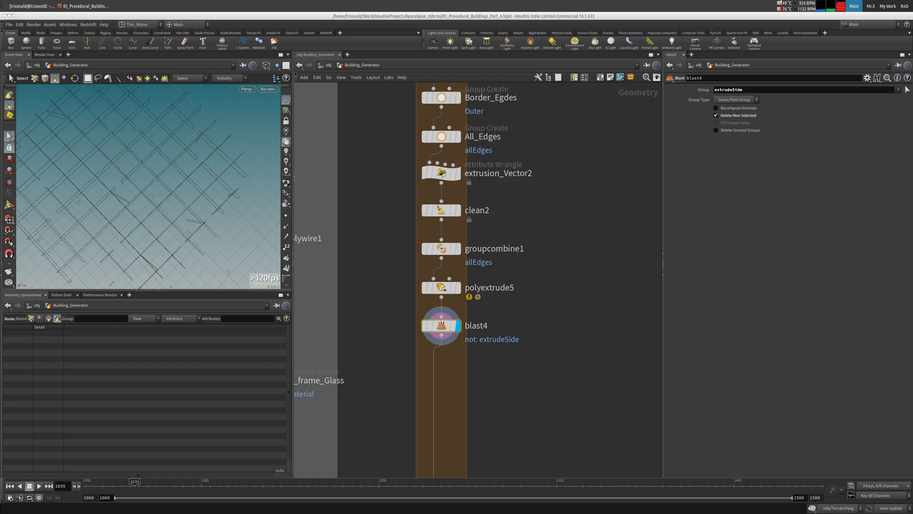
pyautogui.moveTo(548, 176); pyautogui.dragTo(526, 206, button='middle')
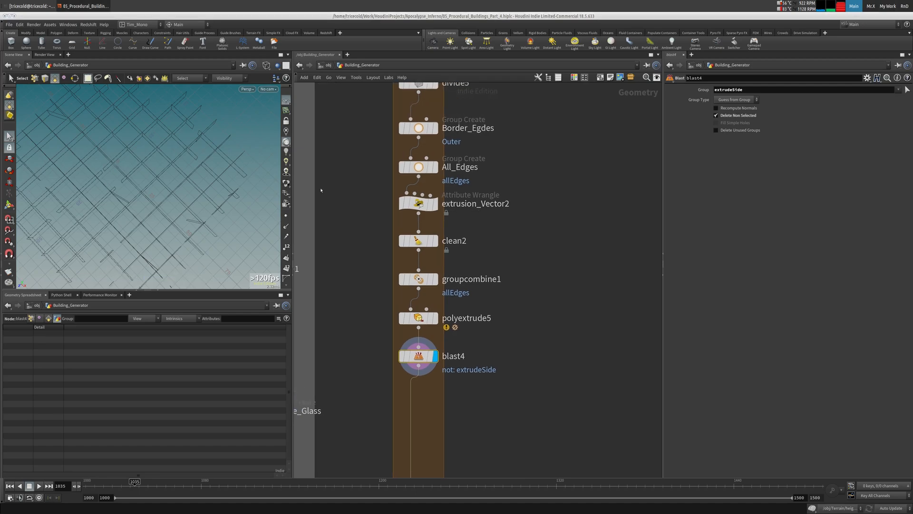
pyautogui.moveTo(227, 195)
pyautogui.keyDown('alt'); pyautogui.mouseDown()
pyautogui.moveTo(216, 131)
pyautogui.moveTo(219, 185)
pyautogui.mouseUp(); pyautogui.keyUp('alt')
# Create a meta import node from foreach_begin6.
pyautogui.moveTo(518, 231); pyautogui.dragTo(481, 291, button='middle')
pyautogui.scroll(-3, 476, 191)
pyautogui.click(406, 178)
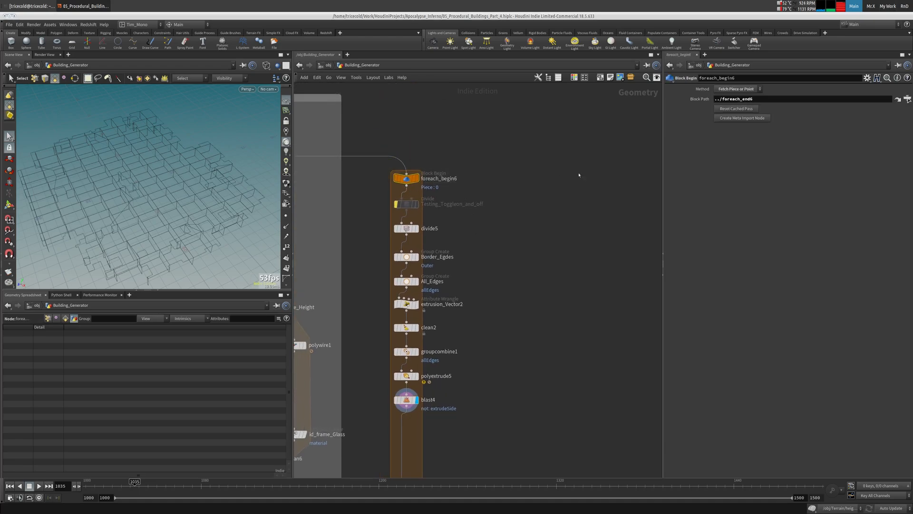
pyautogui.click(742, 118)
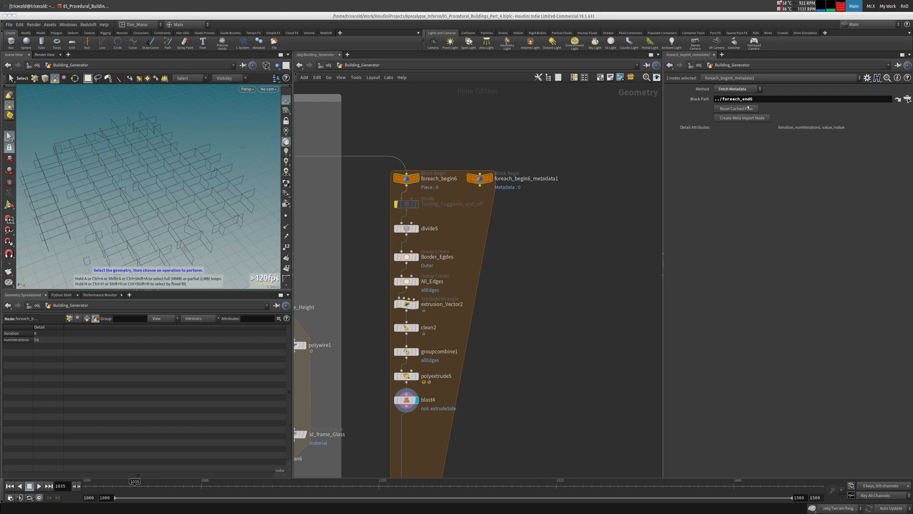
# Set the selected block begin nodes' method to Fetch Input and display the OUT_FLOOR null.
pyautogui.click(738, 89)
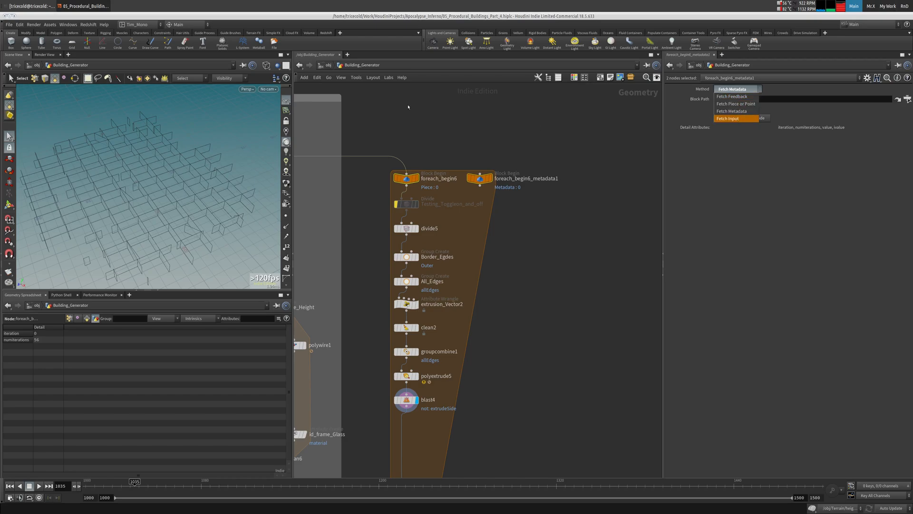
pyautogui.scroll(-6, 408, 107)
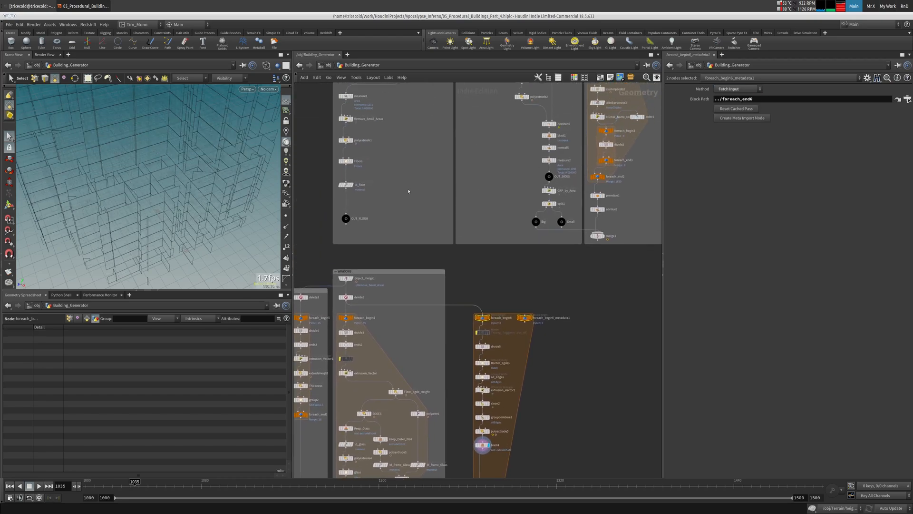
pyautogui.moveTo(408, 191); pyautogui.dragTo(398, 222, button='middle')
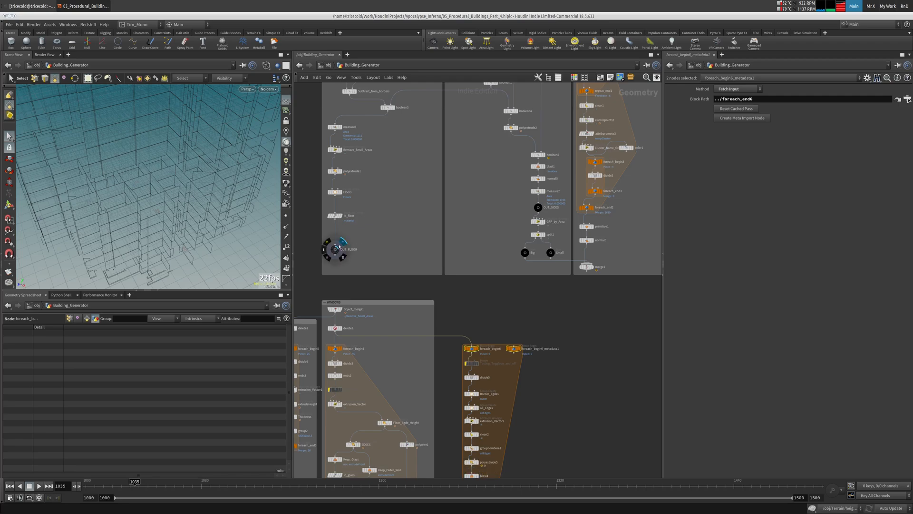
pyautogui.click(343, 241)
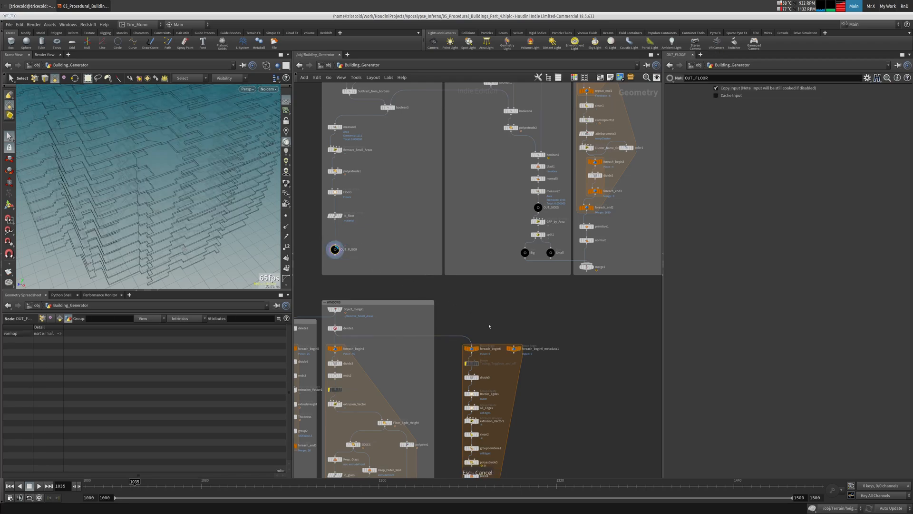
# Add an Object Merge node above foreach_begin6_metadata1 and name it In_Floors_01.
pyautogui.press('Tab')
pyautogui.write('obj')
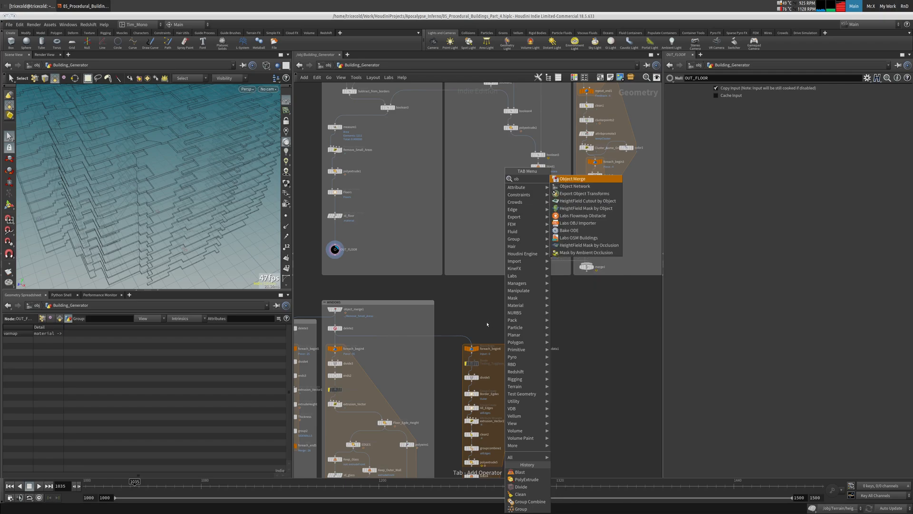
pyautogui.click(582, 179)
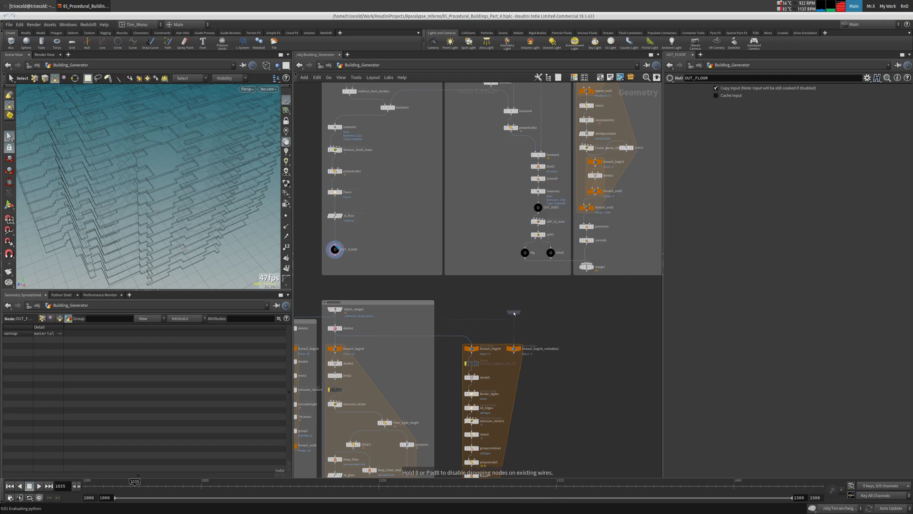
pyautogui.click(513, 311)
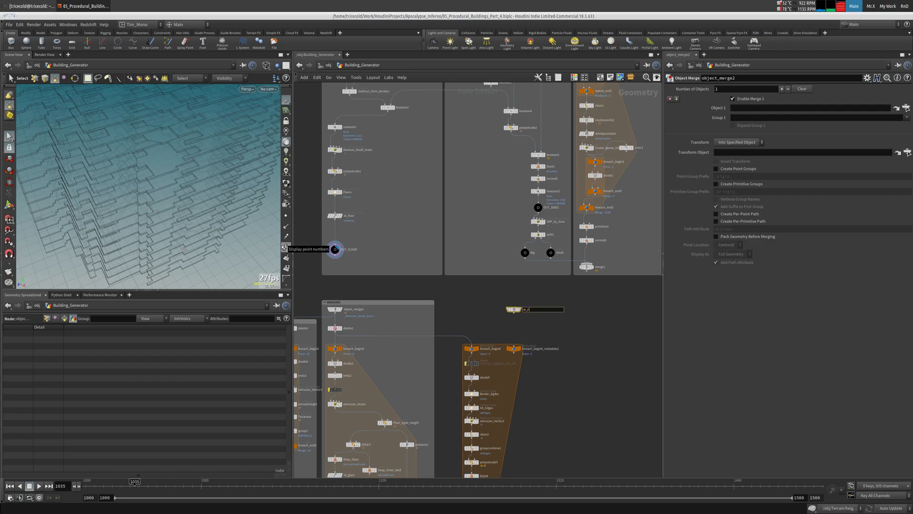
pyautogui.write('1')
pyautogui.press('Return')
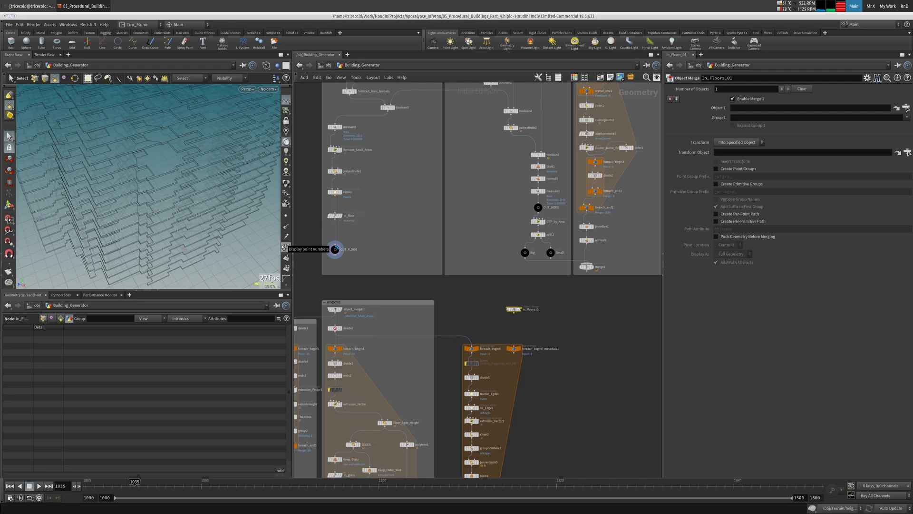
# Wire In_Floors_01 into the input of foreach_begin6_metadata1.
pyautogui.moveTo(542, 323); pyautogui.dragTo(556, 304, button='middle')
pyautogui.scroll(3, 551, 298)
pyautogui.moveTo(520, 292); pyautogui.dragTo(520, 337)
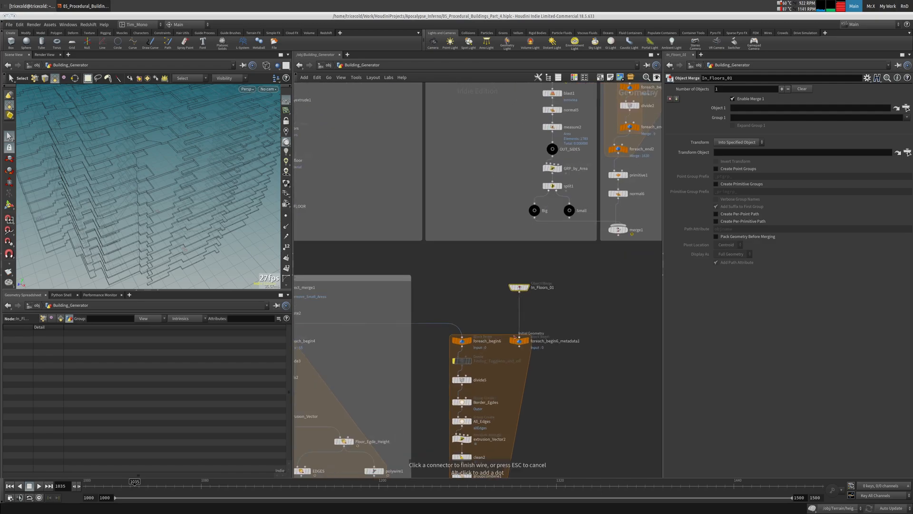
# Add a Boolean node beside blast4 at the end of the for-each chain.
pyautogui.moveTo(579, 339); pyautogui.dragTo(583, 258, button='middle')
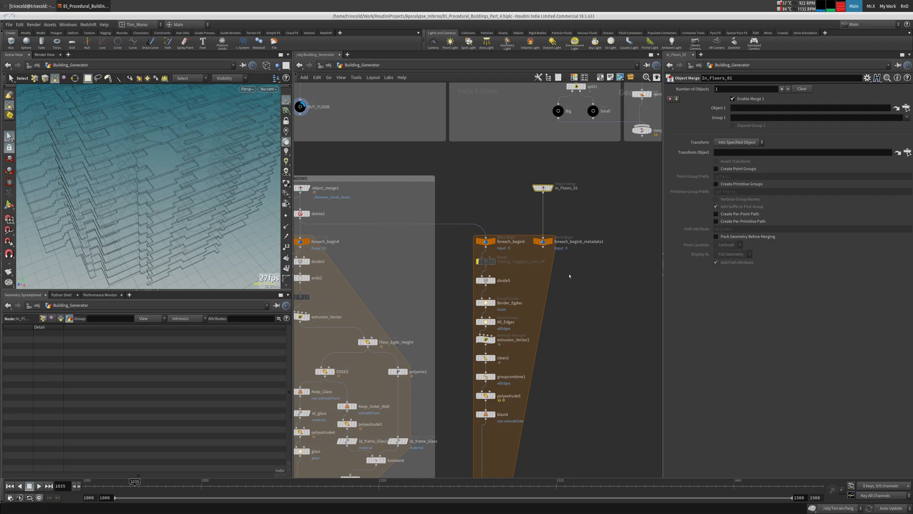
pyautogui.moveTo(563, 293); pyautogui.dragTo(522, 209, button='middle')
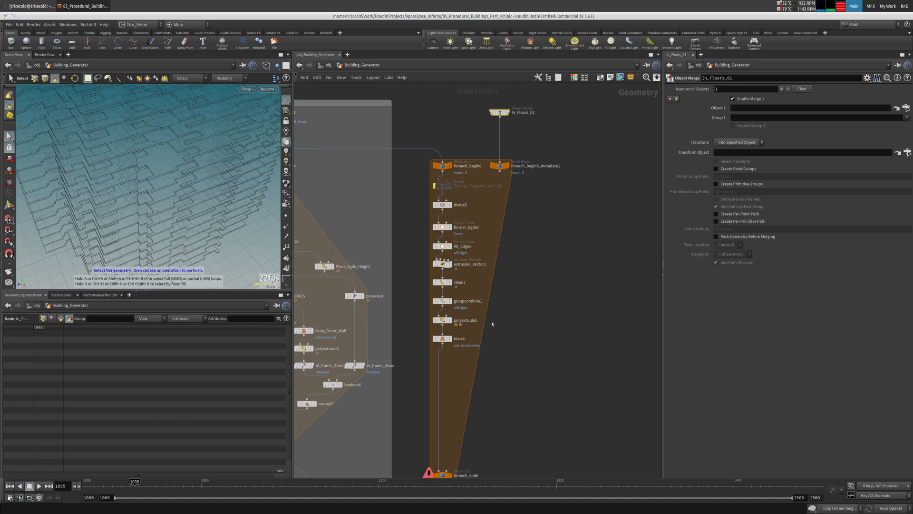
pyautogui.press('Tab')
pyautogui.write('boo')
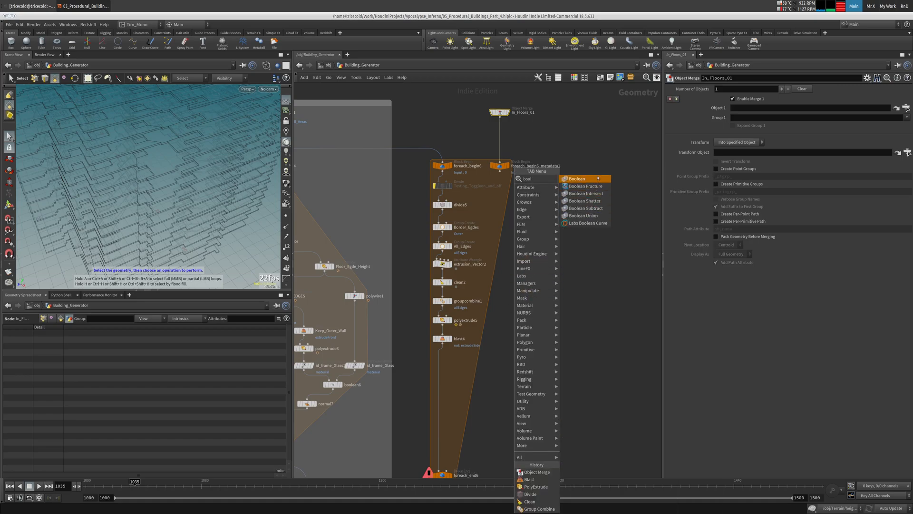
pyautogui.click(594, 179)
pyautogui.click(510, 326)
# Display blast4's output in shaded mode and inspect the extruded walls up close.
pyautogui.click(448, 339)
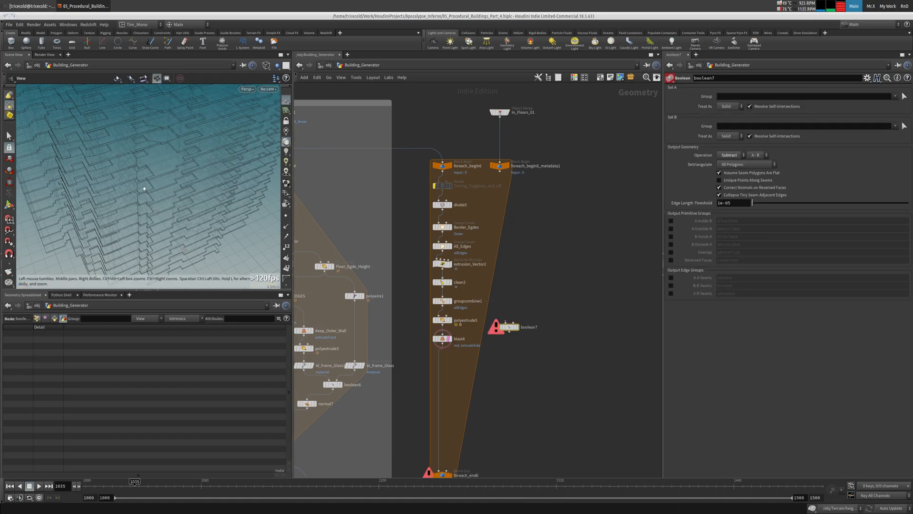
pyautogui.keyDown('alt'); pyautogui.moveTo(190, 214); pyautogui.dragTo(145, 161); pyautogui.keyUp('alt')
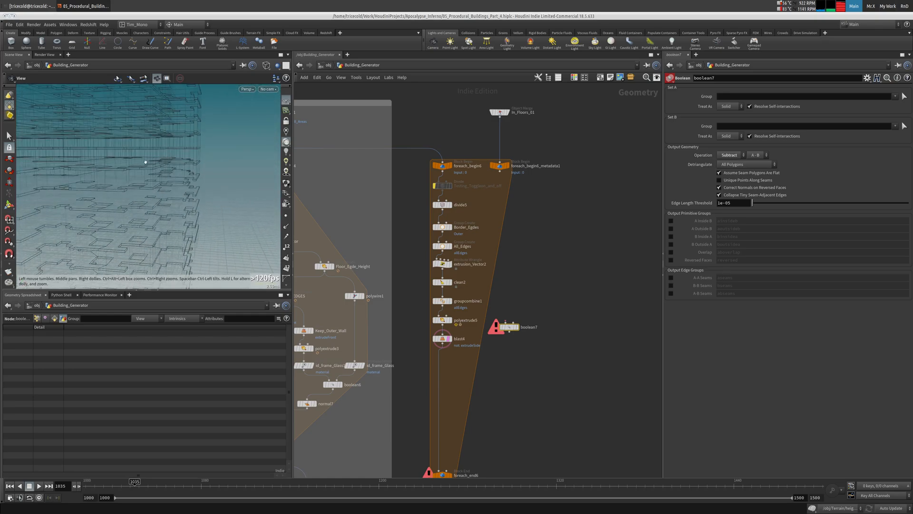
pyautogui.keyDown('alt'); pyautogui.moveTo(145, 161); pyautogui.dragTo(190, 149, button='right'); pyautogui.keyUp('alt')
pyautogui.moveTo(190, 149); pyautogui.dragTo(157, 205)
pyautogui.press('s')
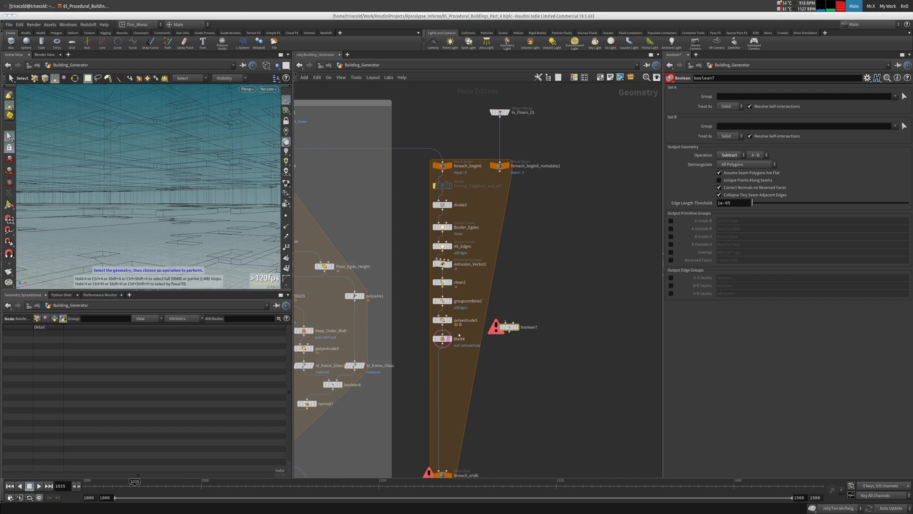
pyautogui.click(443, 338)
pyautogui.click(450, 339)
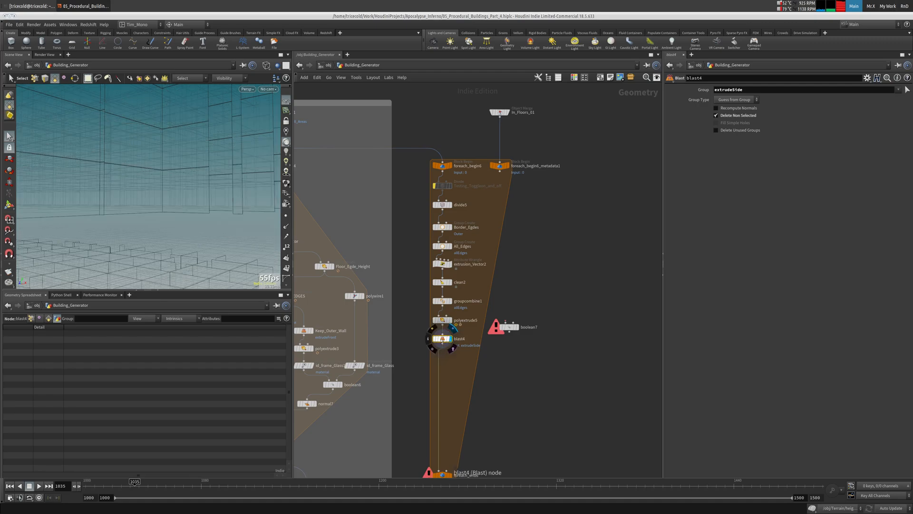
pyautogui.press('w')
pyautogui.moveTo(221, 238)
pyautogui.keyDown('alt'); pyautogui.mouseDown()
pyautogui.moveTo(161, 237)
pyautogui.moveTo(284, 247)
pyautogui.mouseUp(); pyautogui.keyUp('alt')
pyautogui.keyDown('alt'); pyautogui.moveTo(247, 167); pyautogui.dragTo(209, 110); pyautogui.keyUp('alt')
# Treat the new Boolean's Set A as Surface and wire blast4 into its first input.
pyautogui.click(509, 327)
pyautogui.click(729, 106)
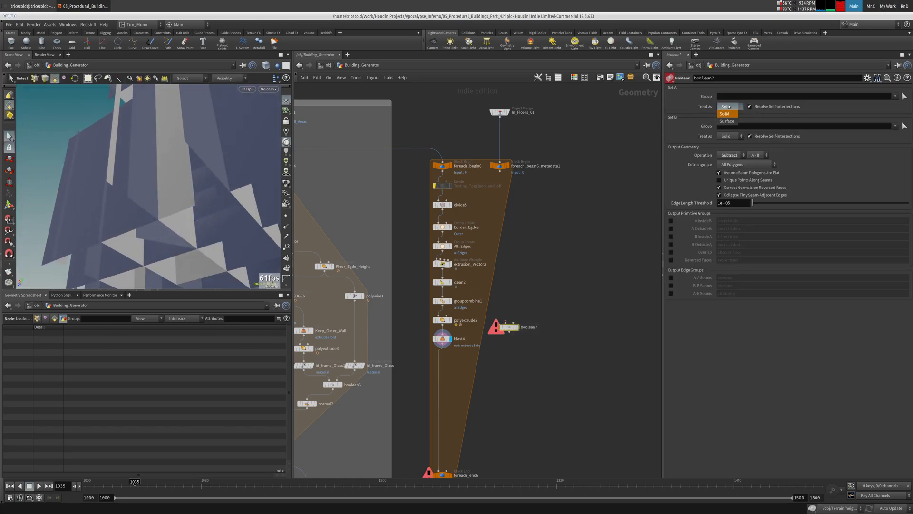
pyautogui.click(727, 121)
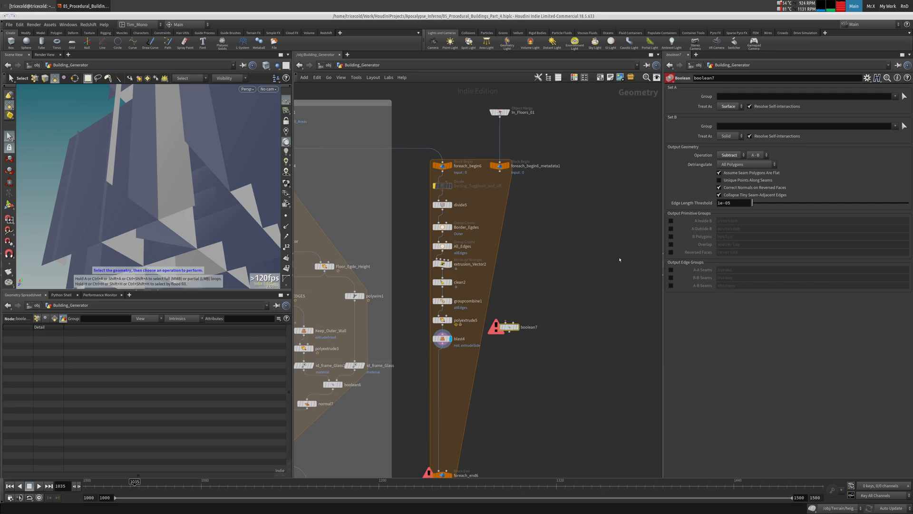
pyautogui.click(506, 322)
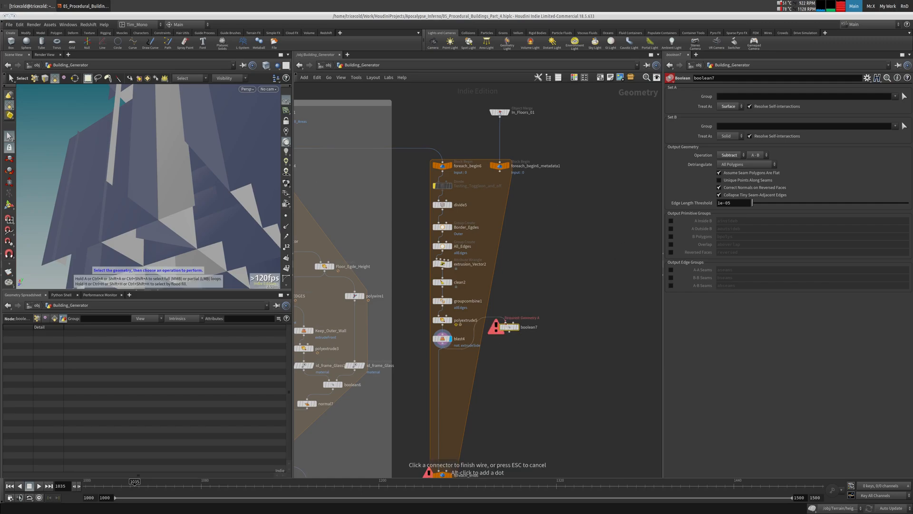
# Wire foreach_begin6_metadata1 into boolean7's second input, move boolean7 below it and compare its output with blast4.
pyautogui.click(501, 164)
pyautogui.click(442, 340)
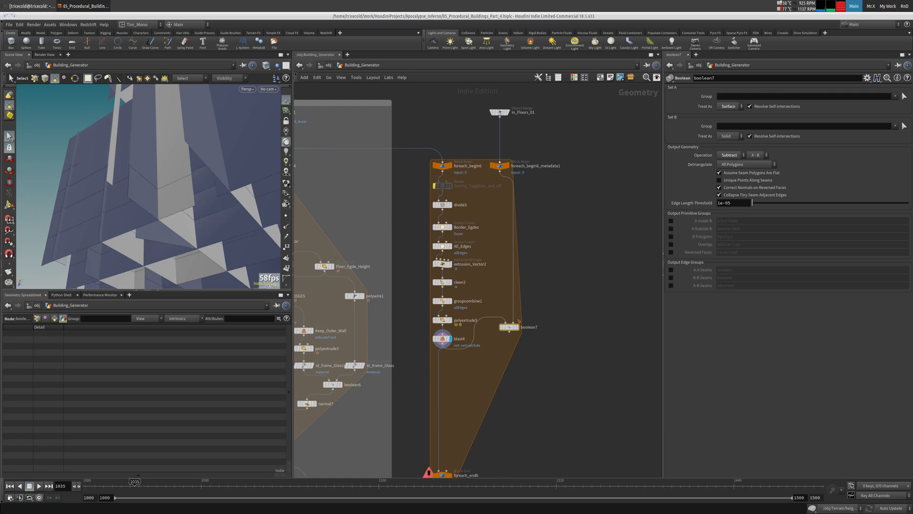
pyautogui.moveTo(508, 327); pyautogui.dragTo(499, 354)
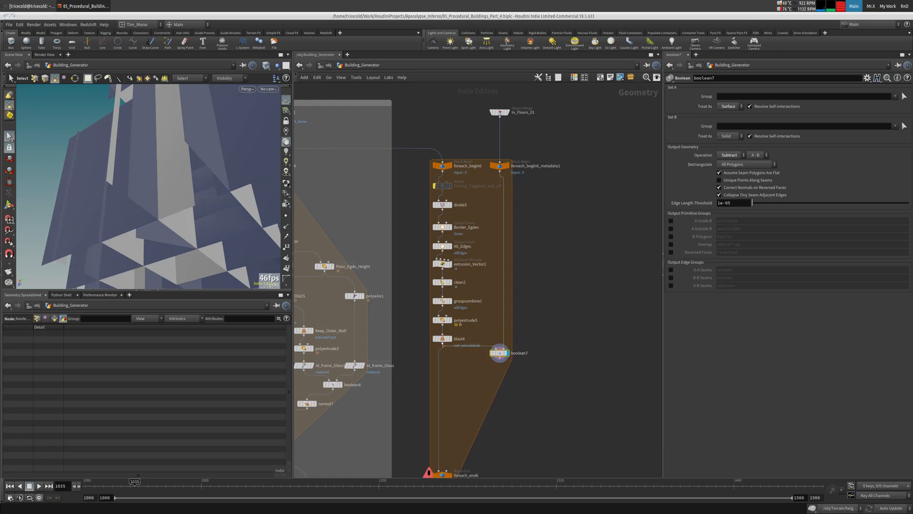
pyautogui.click(443, 339)
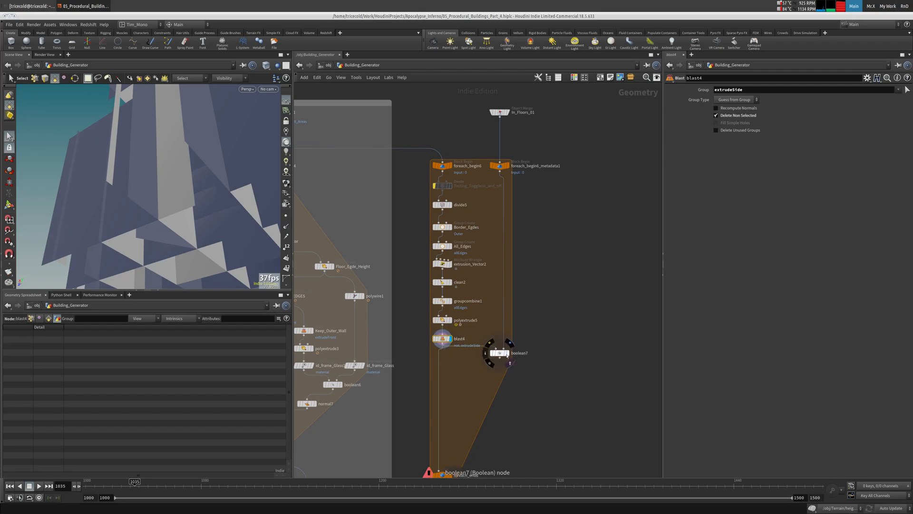
pyautogui.click(499, 353)
# Inspect the node information of In_Floors_01 and display the output of foreach_begin6_metadata1.
pyautogui.middleClick(500, 112)
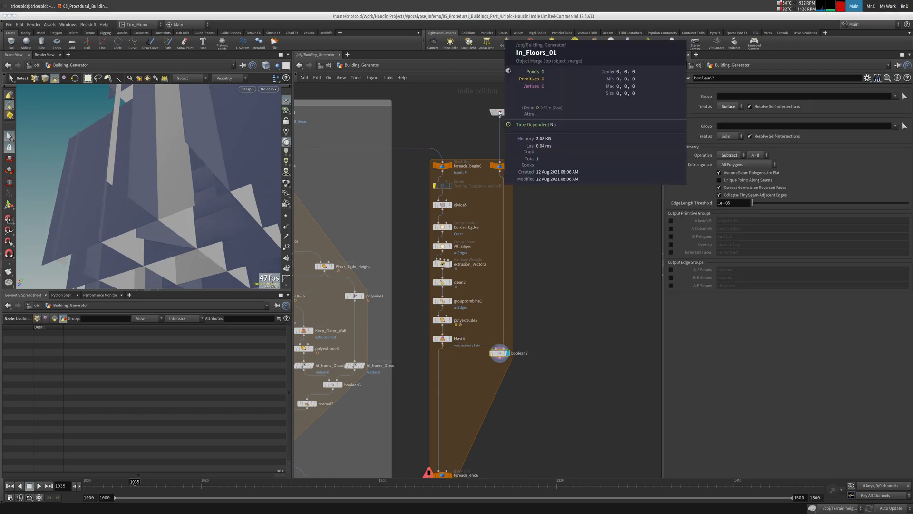
pyautogui.click(505, 166)
pyautogui.click(501, 166)
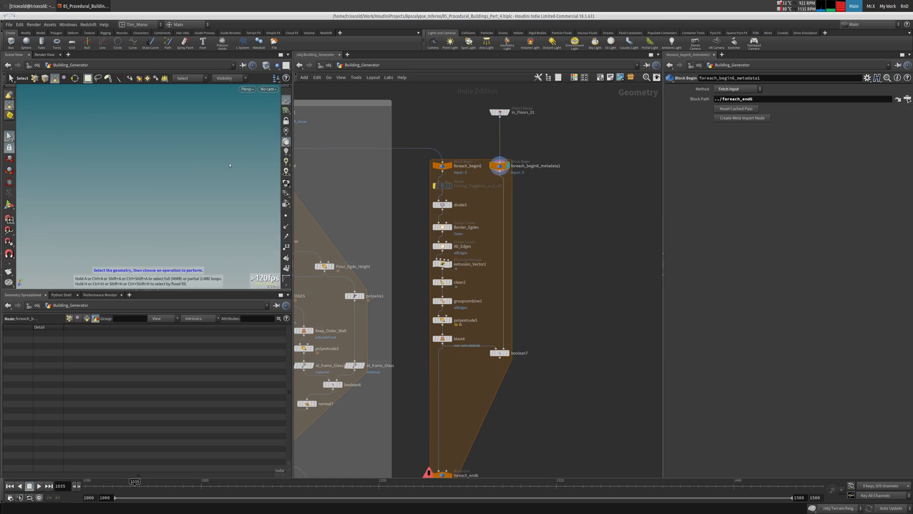
# Enable Single Pass on foreach_end6 with pass 0 and display the loop's output framed in the viewport.
pyautogui.moveTo(551, 164); pyautogui.dragTo(553, 66, button='middle')
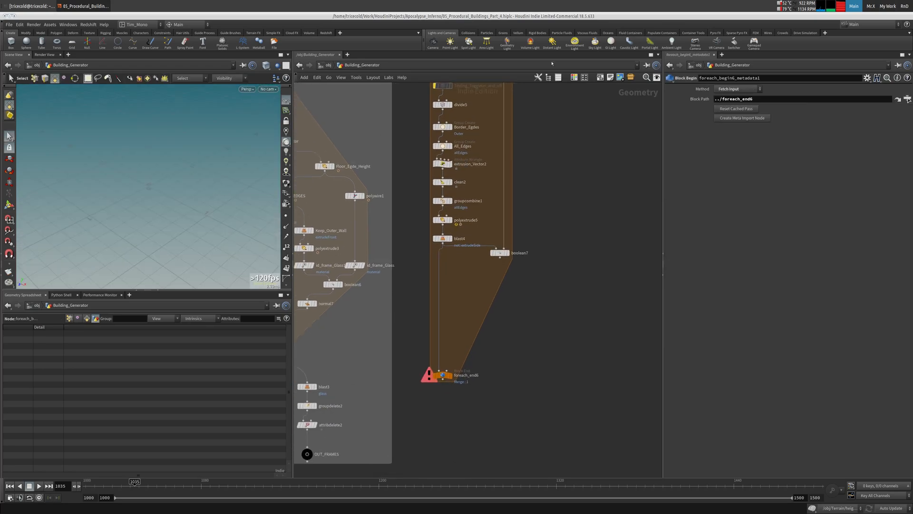
pyautogui.moveTo(524, 286); pyautogui.dragTo(541, 232, button='middle')
pyautogui.middleClick(460, 320)
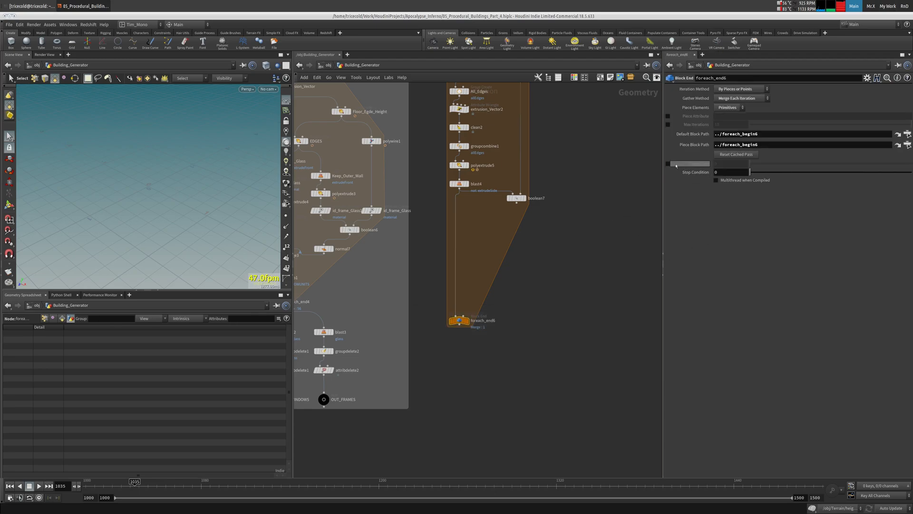
pyautogui.click(668, 164)
pyautogui.click(774, 167)
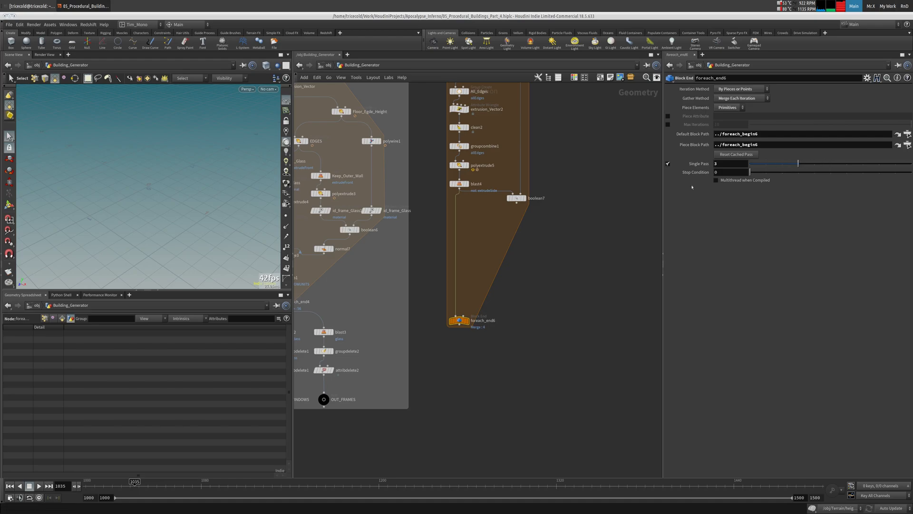
pyautogui.click(468, 320)
pyautogui.hotkey('space', 'g')
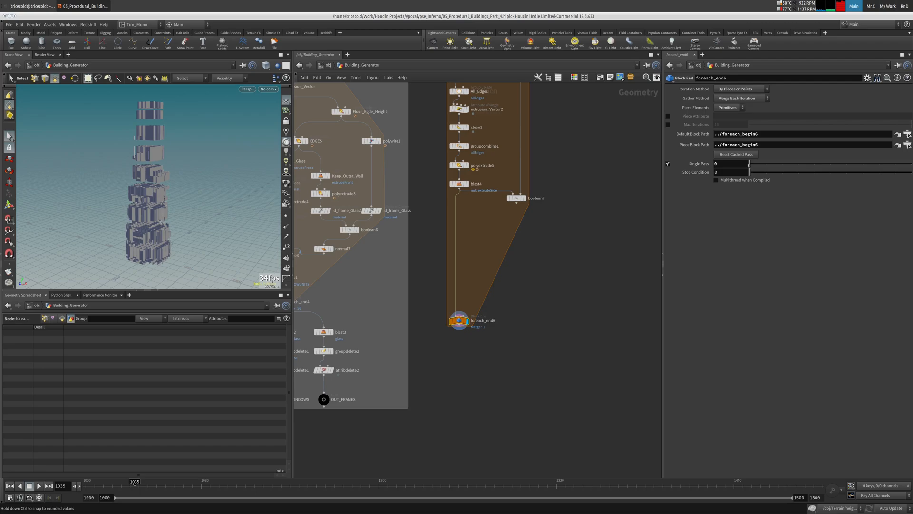
# Display foreach_begin6, return the display to foreach_end6 and disable its Single Pass.
pyautogui.moveTo(514, 115); pyautogui.dragTo(520, 274, button='middle')
pyautogui.click(474, 170)
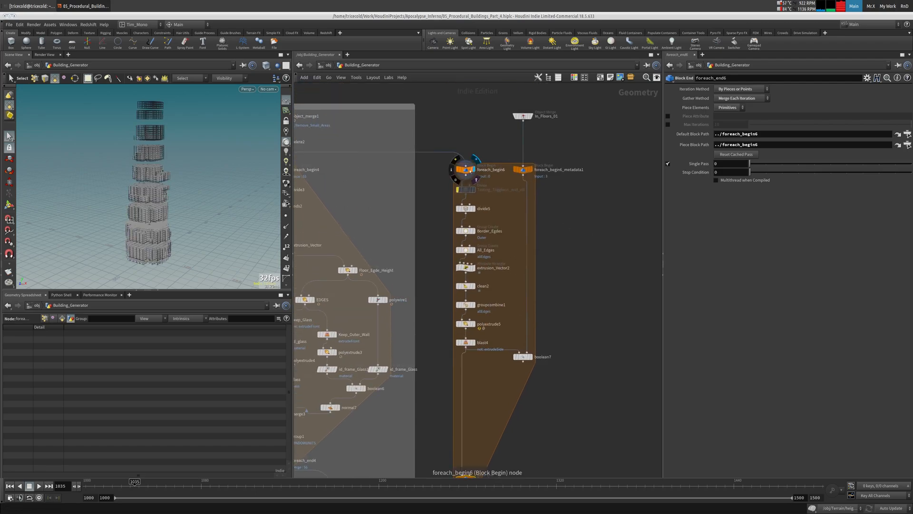
pyautogui.click(467, 172)
pyautogui.moveTo(474, 466); pyautogui.dragTo(471, 273, button='middle')
pyautogui.click(471, 288)
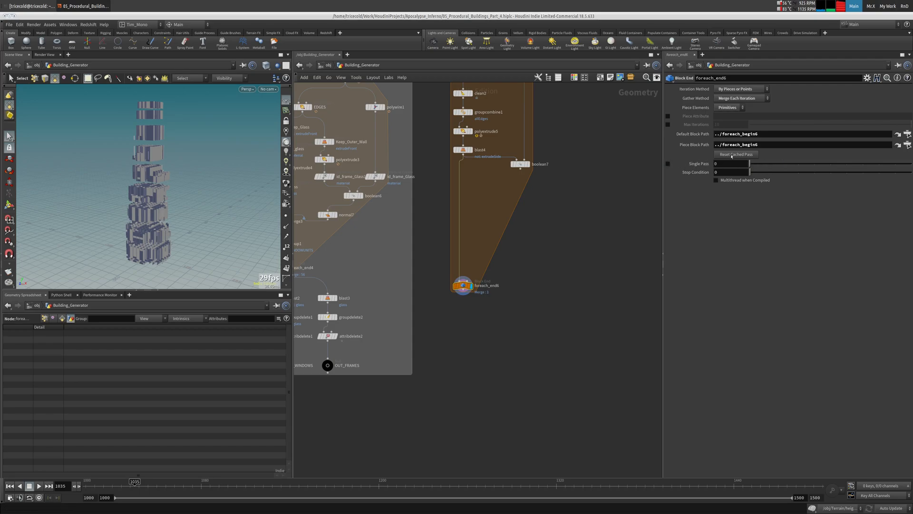
# Wire boolean7's output into foreach_end6, display the loop's result and reset its cached pass.
pyautogui.moveTo(572, 203); pyautogui.dragTo(567, 204, button='middle')
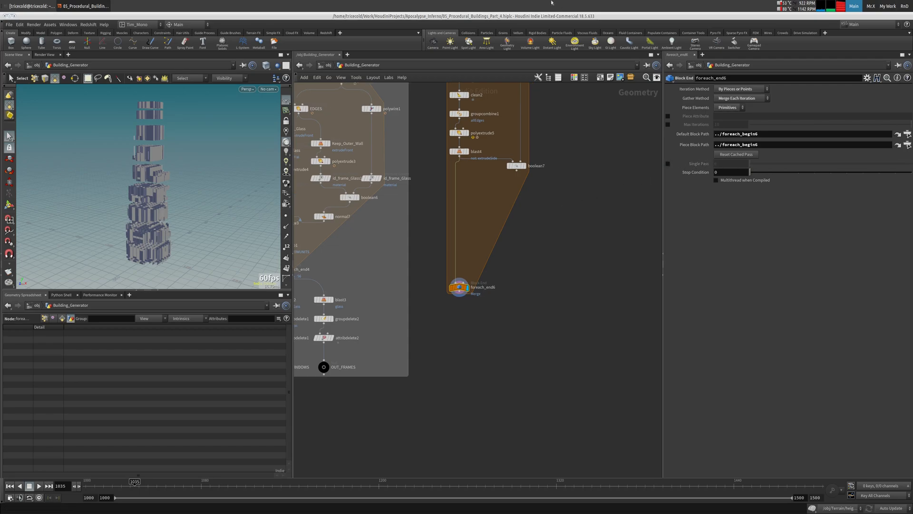
pyautogui.click(517, 170)
pyautogui.click(466, 288)
pyautogui.middleClick(459, 288)
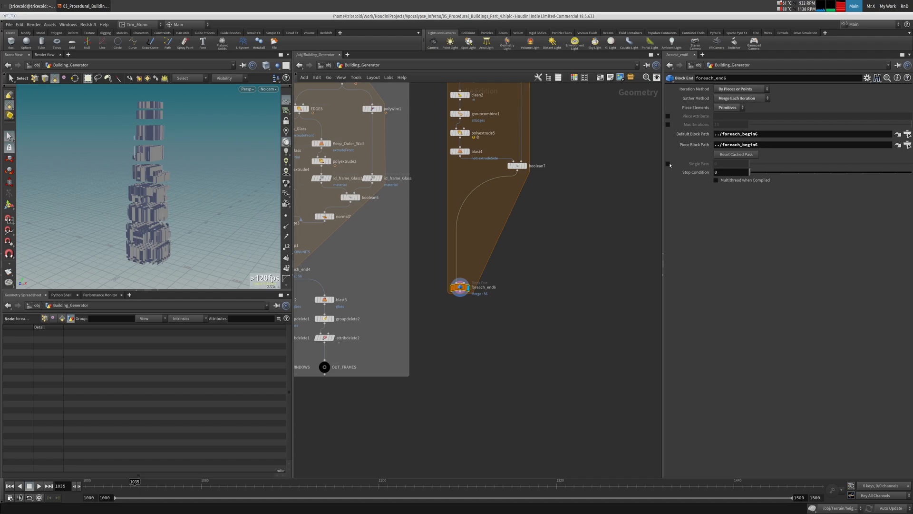
pyautogui.click(729, 155)
# Switch the viewport to wireframe and examine the building's looped boolean result up close.
pyautogui.moveTo(571, 208); pyautogui.dragTo(574, 218, button='middle')
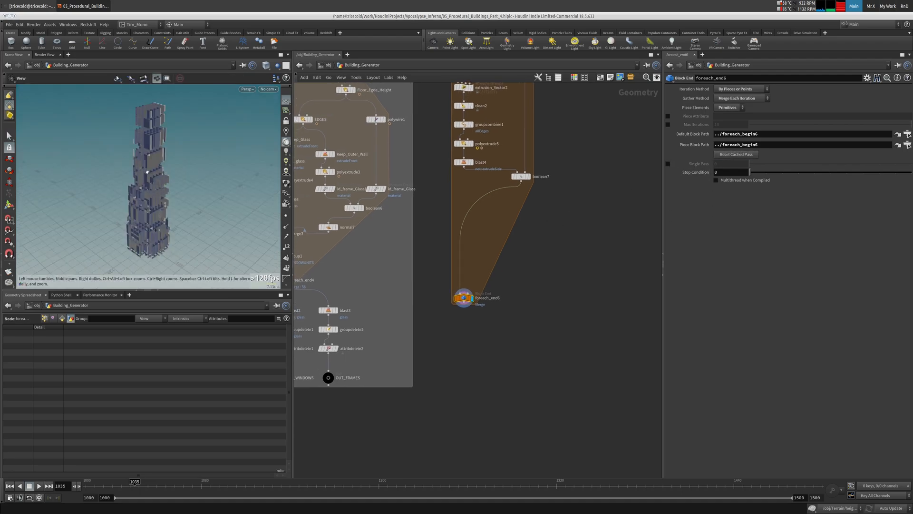
pyautogui.keyDown('alt'); pyautogui.moveTo(147, 171); pyautogui.dragTo(100, 177); pyautogui.keyUp('alt')
pyautogui.moveTo(100, 177); pyautogui.dragTo(263, 143, button='right')
pyautogui.press('w')
pyautogui.moveTo(260, 139); pyautogui.dragTo(130, 129)
pyautogui.moveTo(130, 129); pyautogui.dragTo(195, 117, button='right')
pyautogui.moveTo(195, 116); pyautogui.dragTo(110, 103)
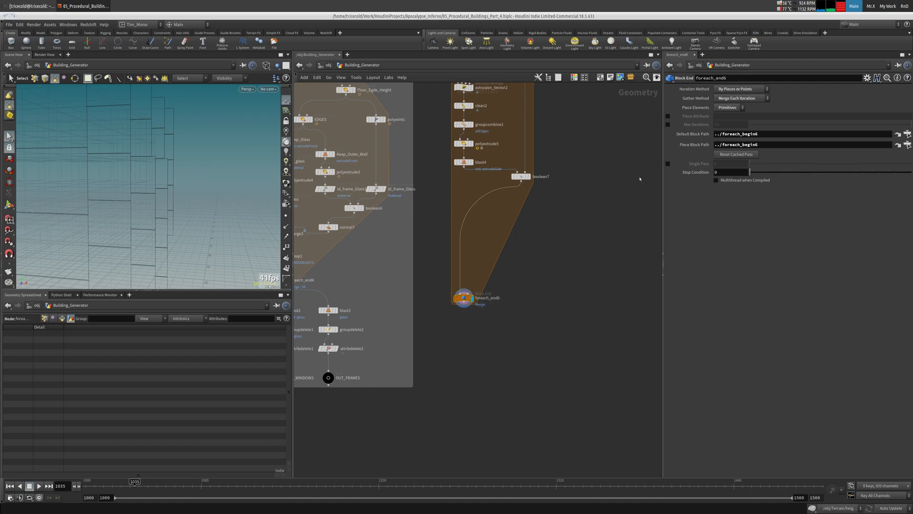
# Enable Single Pass on foreach_end6, then display foreach_begin6 and inspect its node information.
pyautogui.click(668, 164)
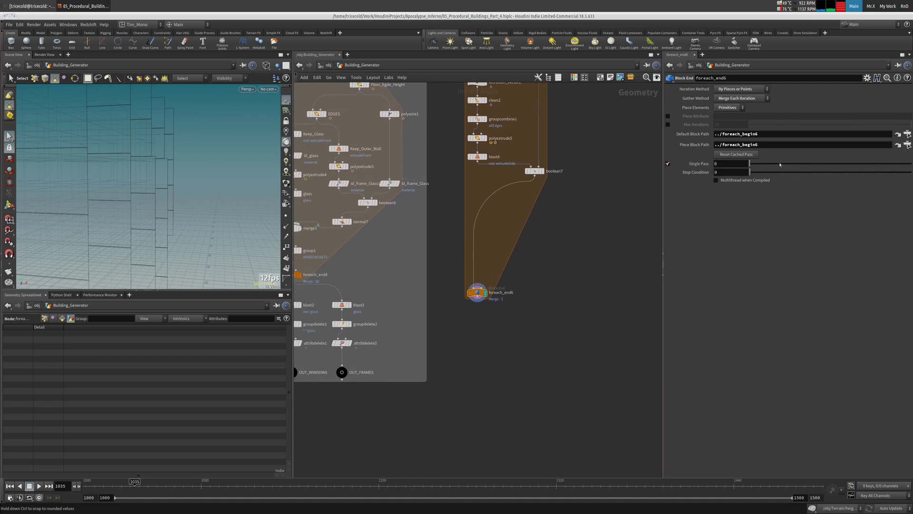
pyautogui.moveTo(586, 232); pyautogui.dragTo(606, 242, button='middle')
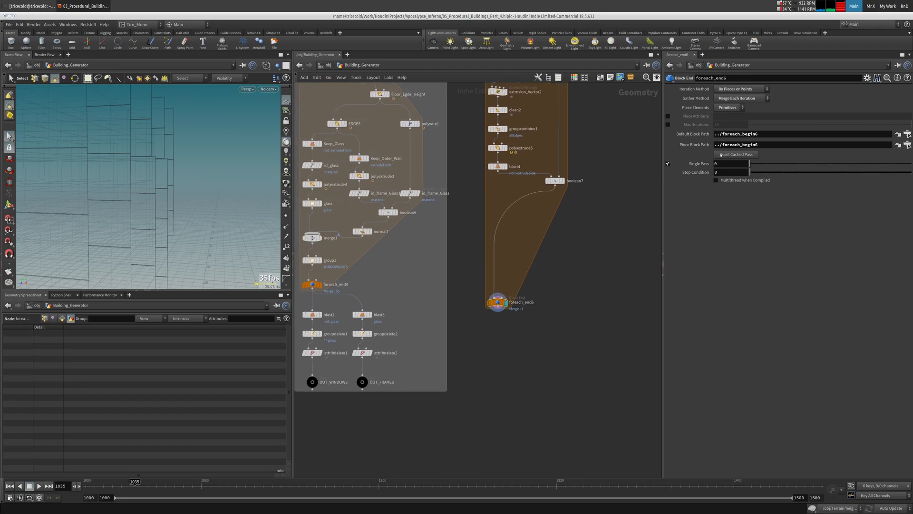
pyautogui.moveTo(588, 181); pyautogui.dragTo(578, 368, button='middle')
pyautogui.click(488, 182)
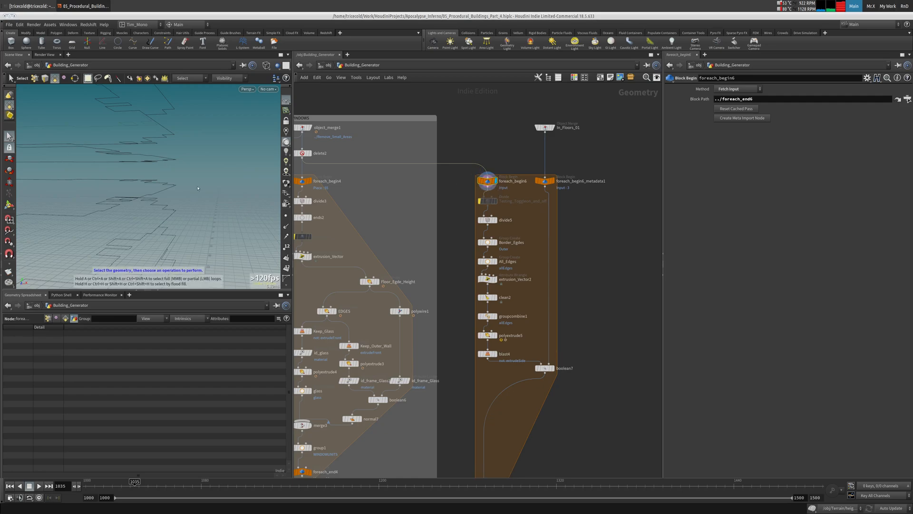
pyautogui.middleClick(488, 182)
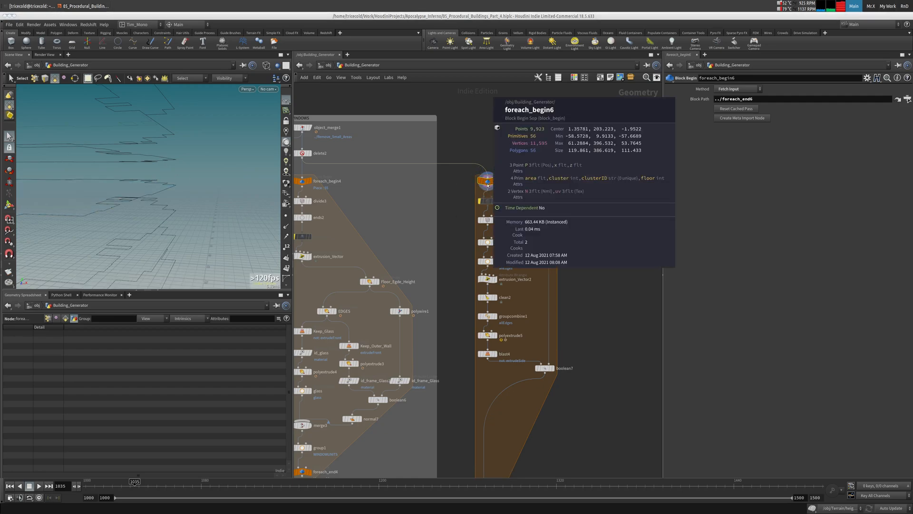
pyautogui.moveTo(584, 256); pyautogui.dragTo(620, 137, button='middle')
pyautogui.middleClick(356, 175)
# Review the Gather Method options of foreach_end6 without choosing another one.
pyautogui.click(533, 352)
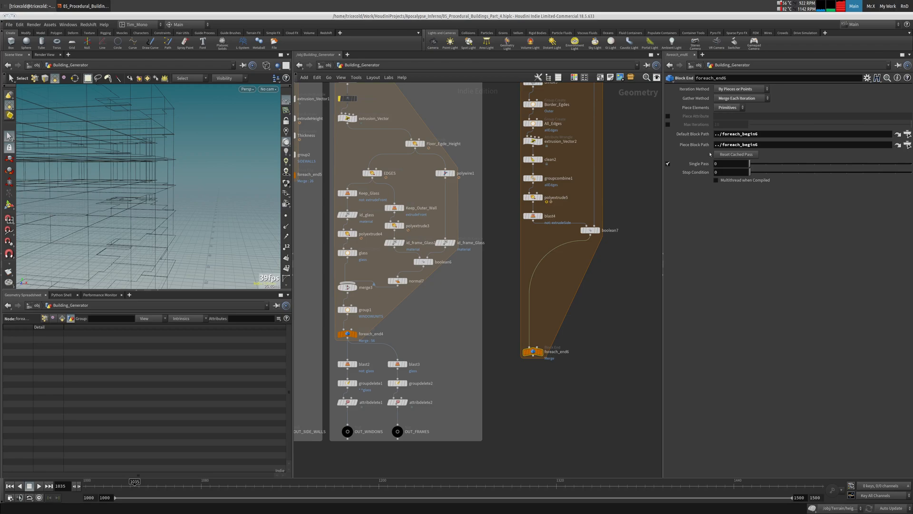
pyautogui.moveTo(609, 273); pyautogui.dragTo(588, 305, button='middle')
pyautogui.moveTo(603, 175); pyautogui.dragTo(596, 202, button='middle')
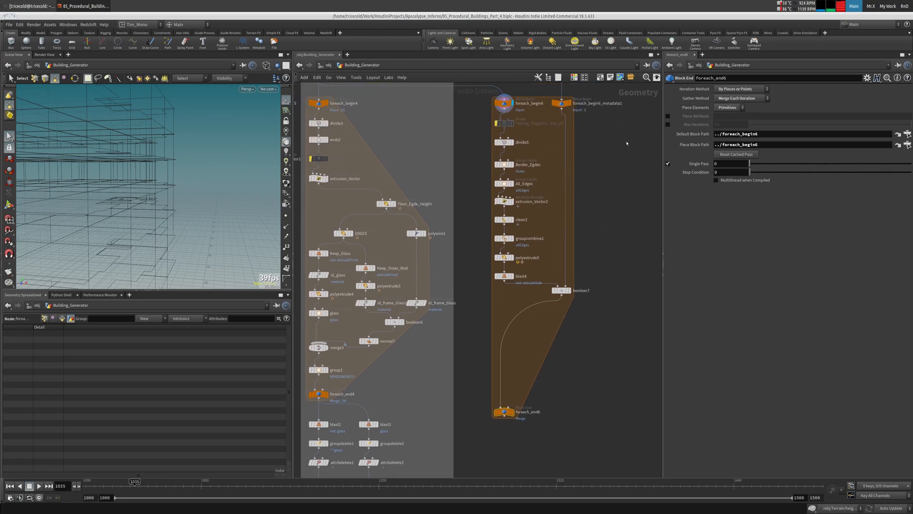
pyautogui.click(753, 99)
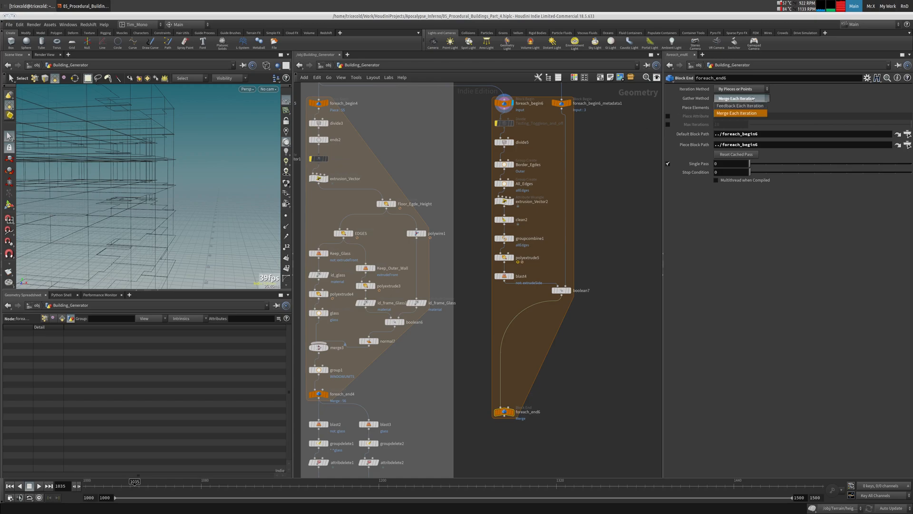
pyautogui.click(842, 100)
# Shift the nodes inside the foreach6 loop aside and wire foreach_begin6 directly into foreach_end6.
pyautogui.moveTo(614, 116); pyautogui.dragTo(468, 311)
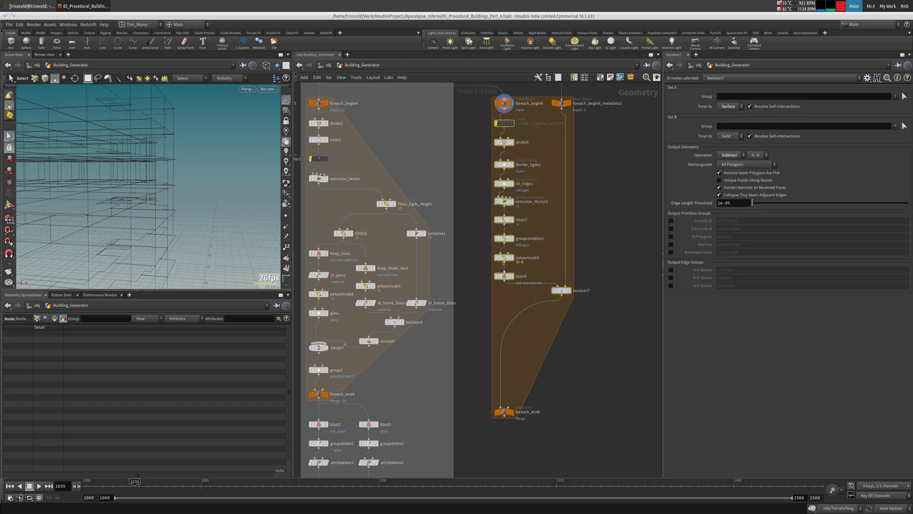
pyautogui.moveTo(507, 128)
pyautogui.mouseDown()
pyautogui.moveTo(531, 139)
pyautogui.moveTo(512, 136)
pyautogui.mouseUp()
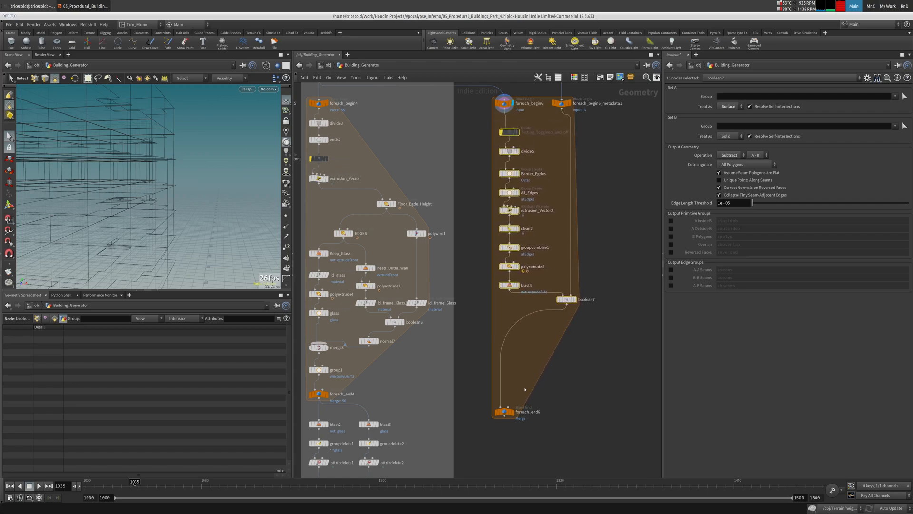
pyautogui.click(514, 417)
pyautogui.click(512, 413)
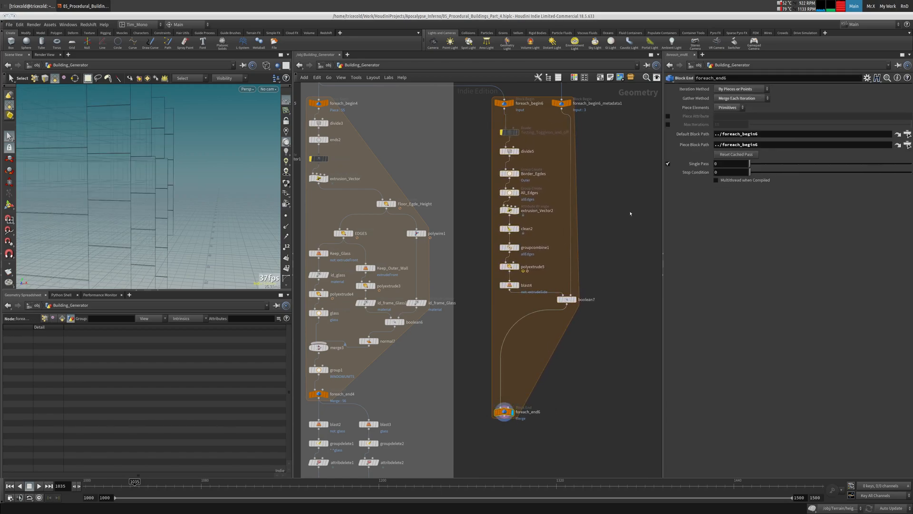
pyautogui.moveTo(835, 165); pyautogui.dragTo(521, 282)
pyautogui.click(494, 259)
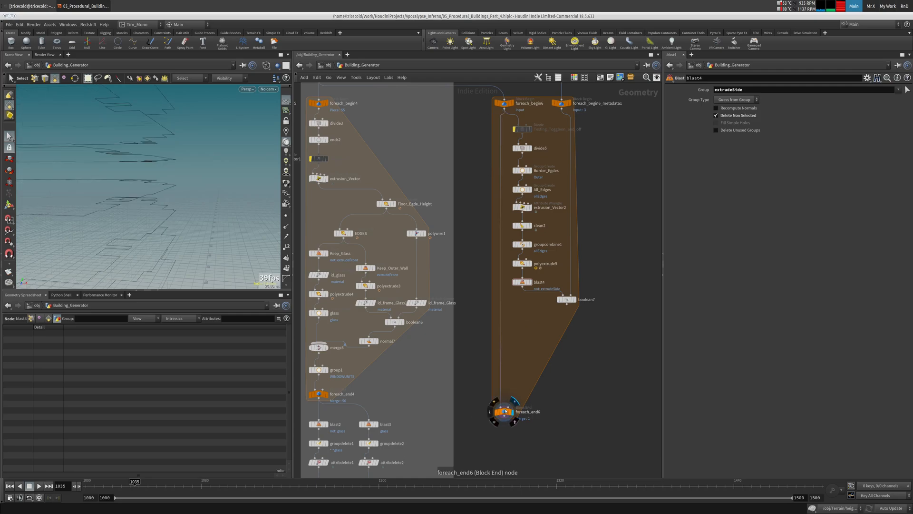
# Compare the displayed outputs of foreach_end6 and foreach_begin6, then inspect the delete2 node feeding the loop.
pyautogui.click(506, 411)
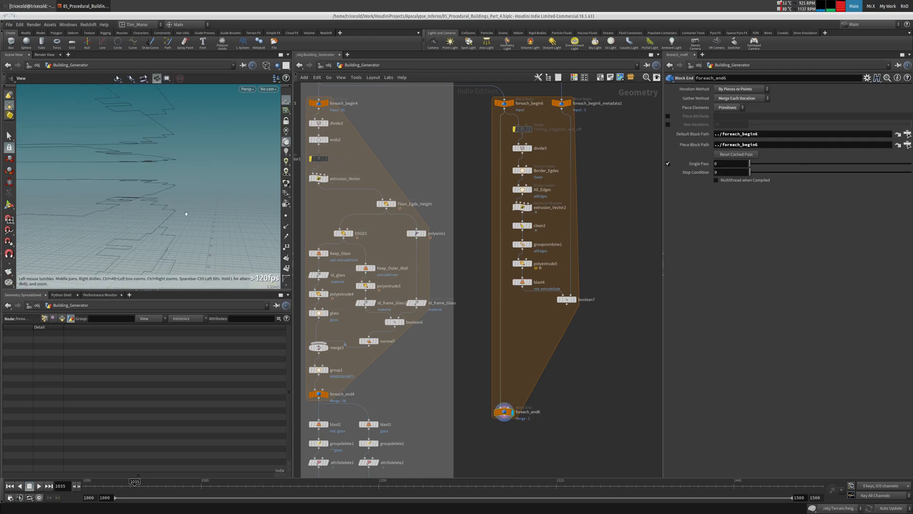
pyautogui.click(504, 102)
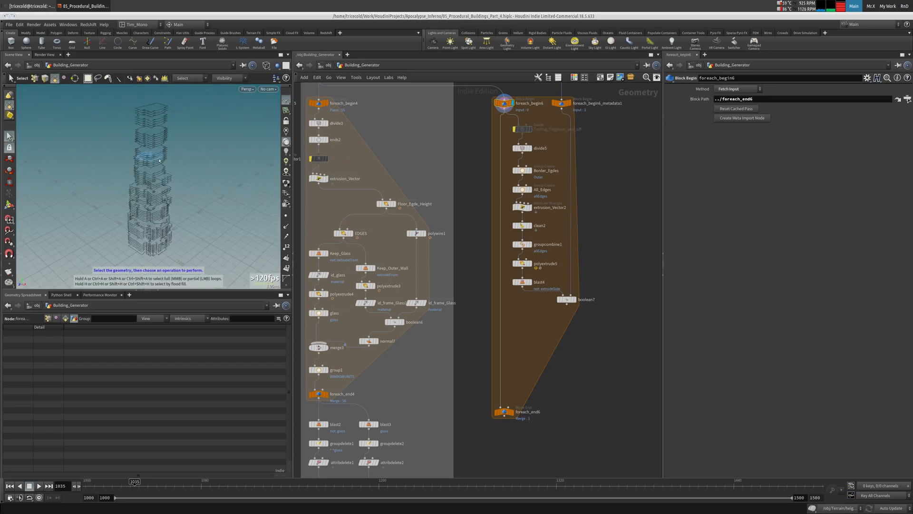
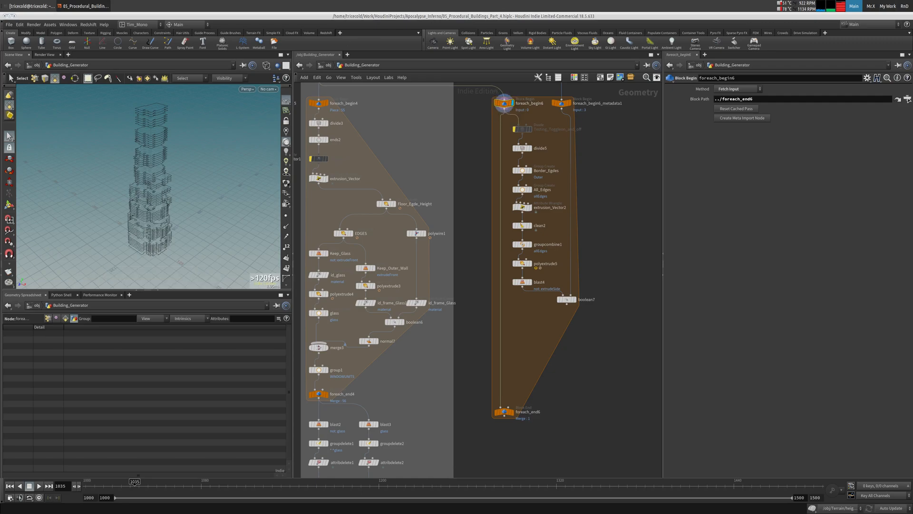
pyautogui.moveTo(469, 143); pyautogui.dragTo(484, 197, button='middle')
pyautogui.click(333, 130)
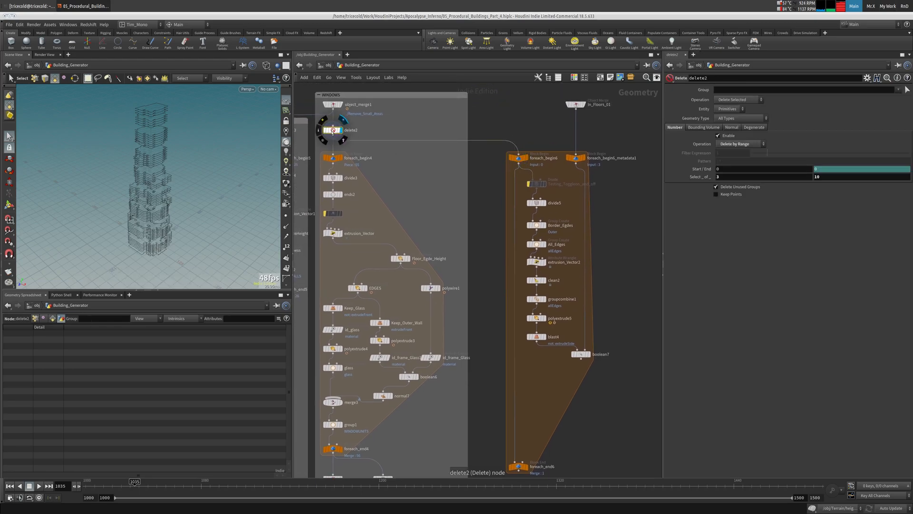
pyautogui.middleClick(333, 130)
# Add a For-Each Primitive block beside the existing loop and feed delete2's output into it.
pyautogui.moveTo(629, 225); pyautogui.dragTo(458, 229, button='middle')
pyautogui.press('Tab')
pyautogui.write('fore')
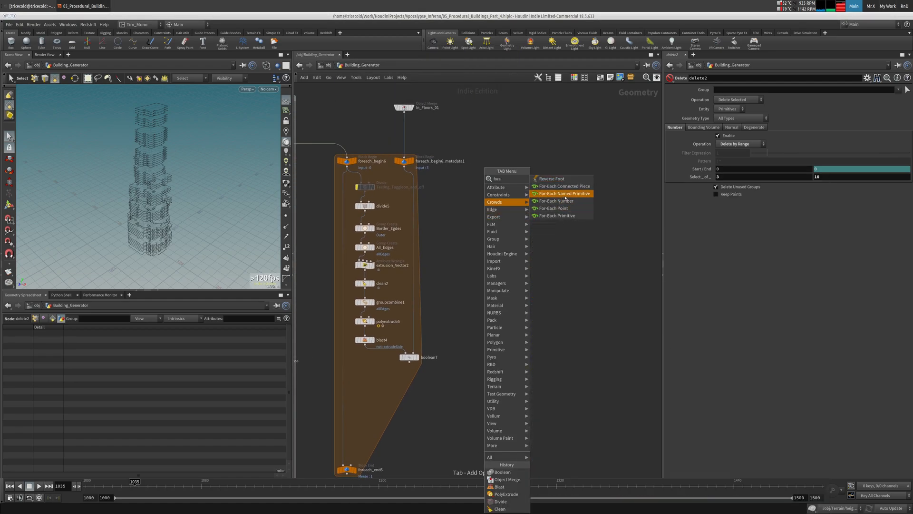
pyautogui.click(557, 216)
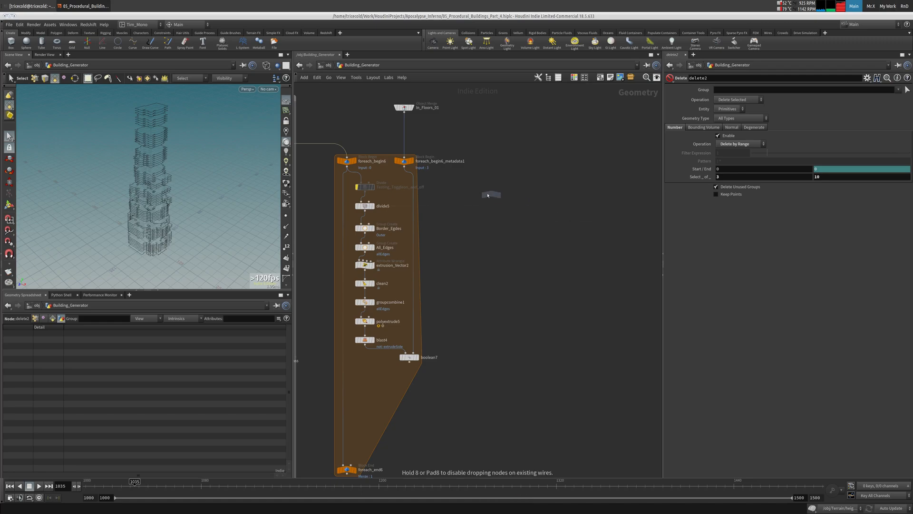
pyautogui.click(474, 184)
pyautogui.scroll(-6, 477, 150)
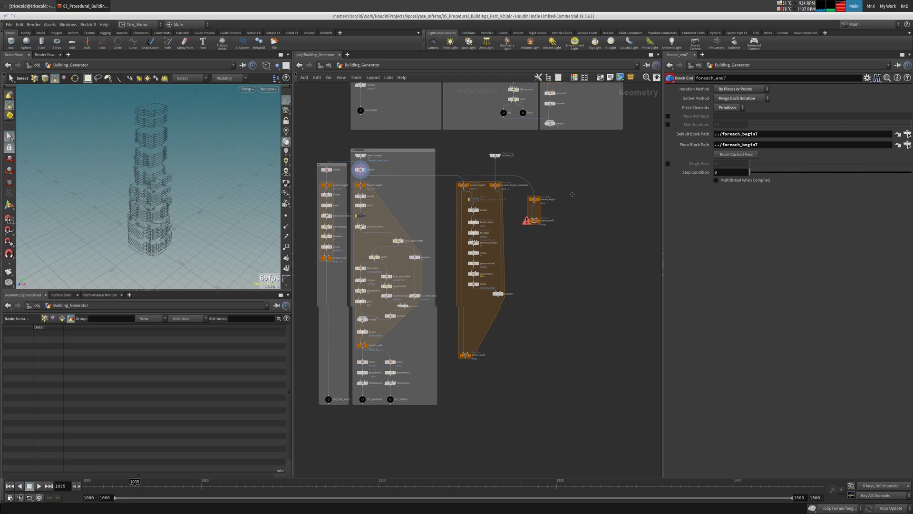
# Display the output of foreach_begin7 to examine the single piece it fetches.
pyautogui.scroll(3, 552, 208)
pyautogui.click(515, 195)
pyautogui.click(506, 195)
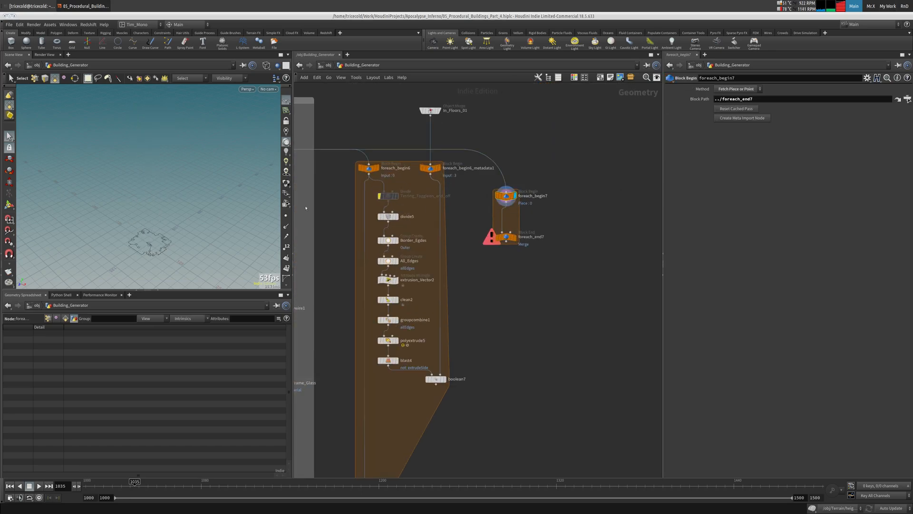
pyautogui.press('s')
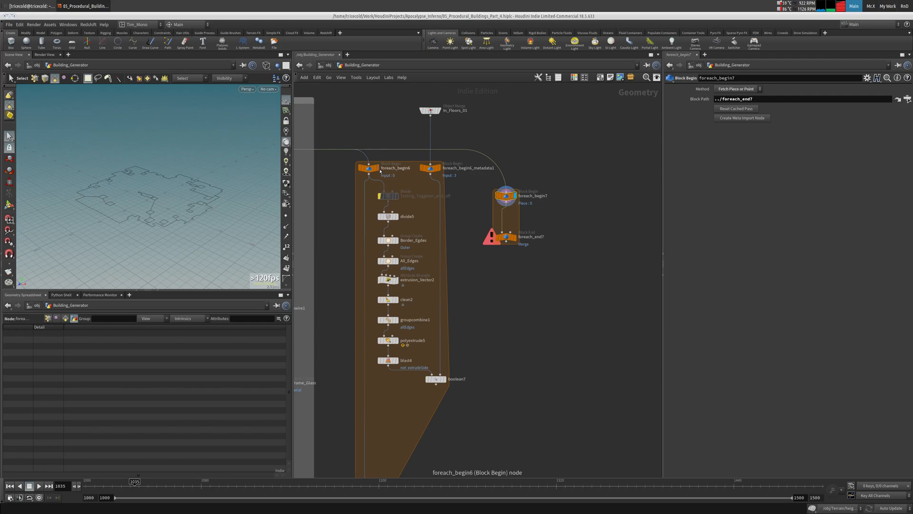
# Reset the cached pass on foreach_begin6 and inspect the geometry and settings of the foreach6 begin and end nodes.
pyautogui.click(379, 169)
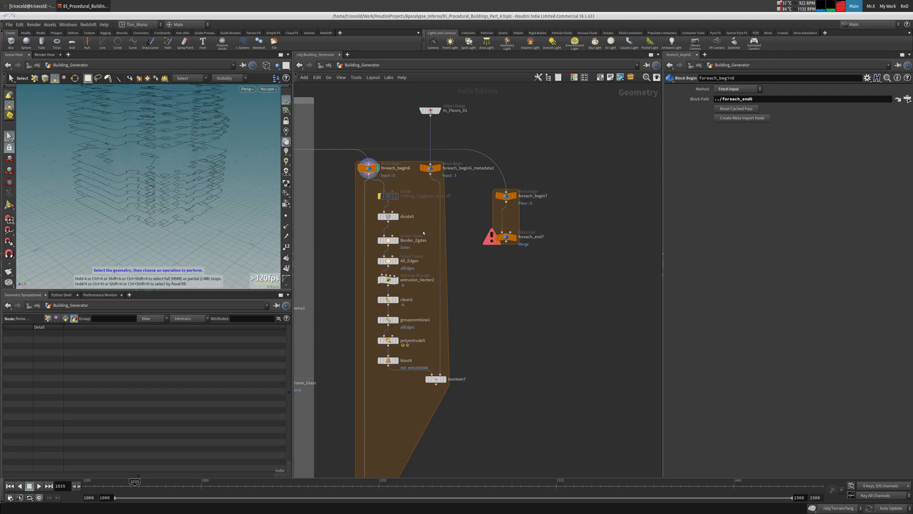
pyautogui.moveTo(423, 233); pyautogui.dragTo(519, 245, button='middle')
pyautogui.middleClick(464, 184)
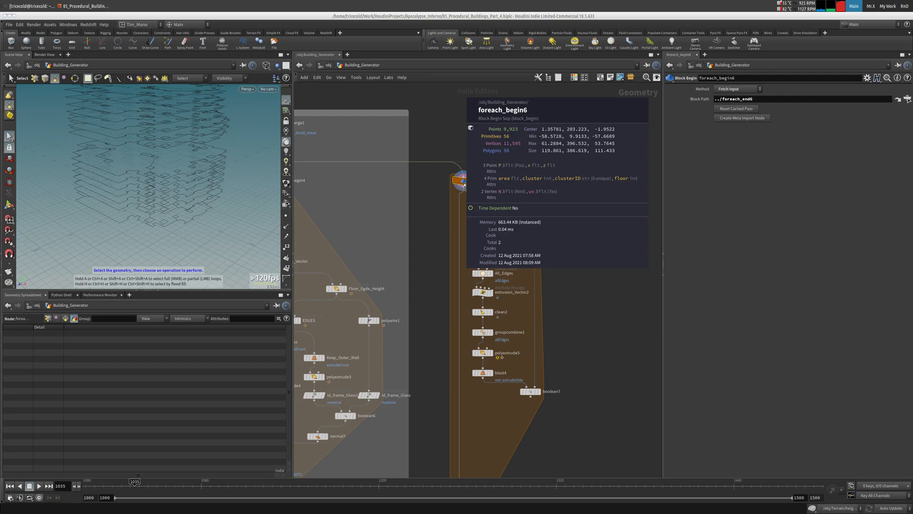
pyautogui.click(736, 110)
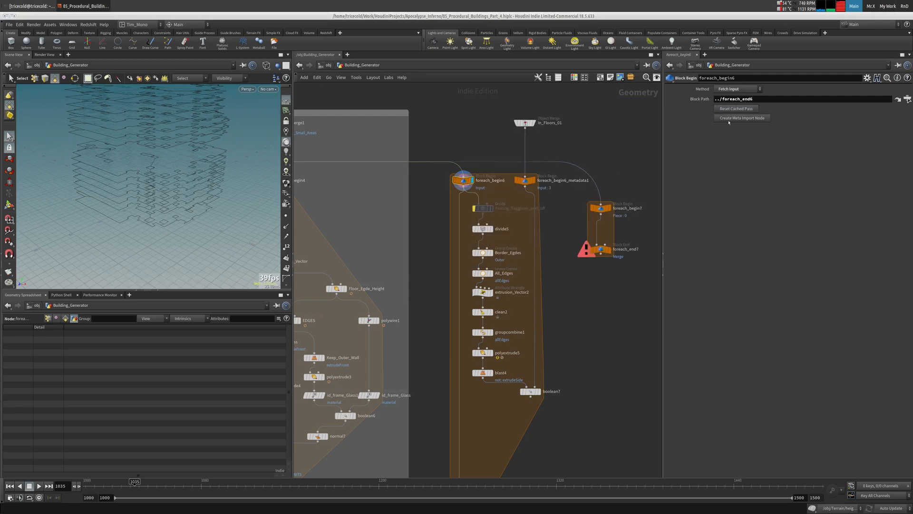
pyautogui.click(554, 180)
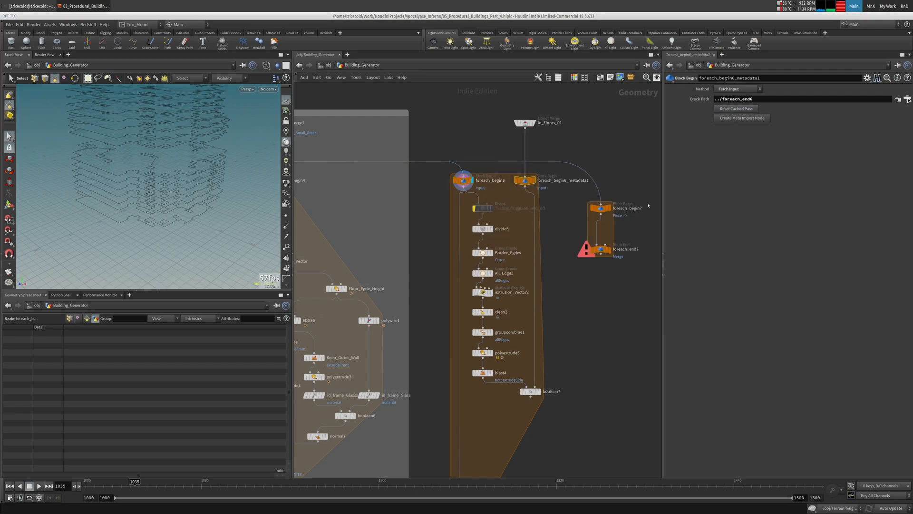
pyautogui.moveTo(598, 343); pyautogui.dragTo(589, 234, button='middle')
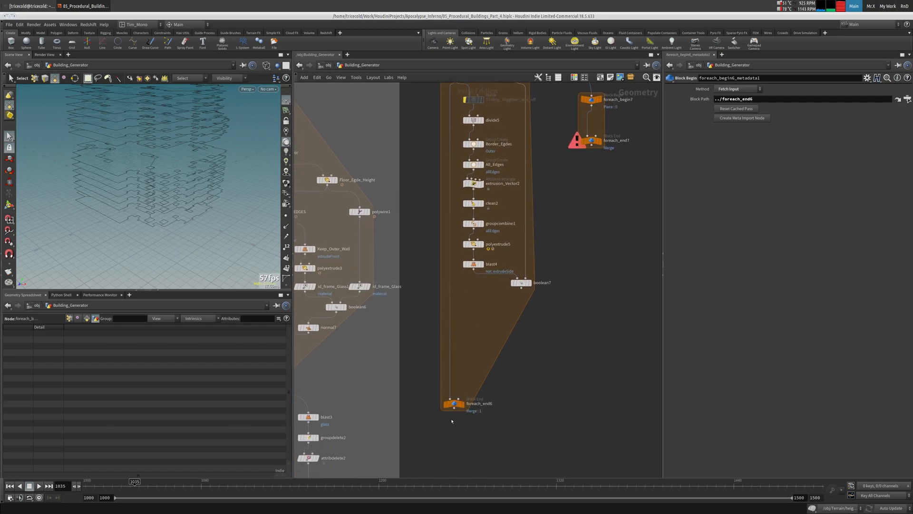
pyautogui.click(453, 404)
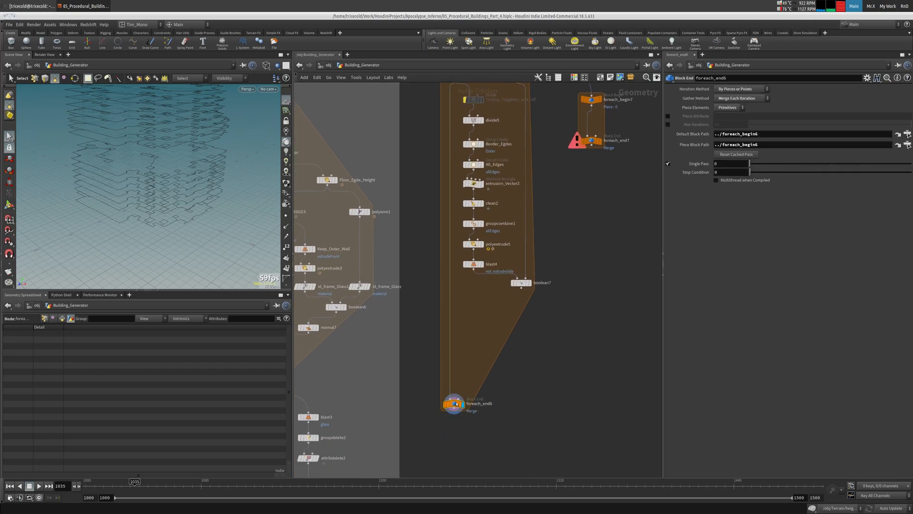
pyautogui.moveTo(606, 166); pyautogui.dragTo(597, 180, button='middle')
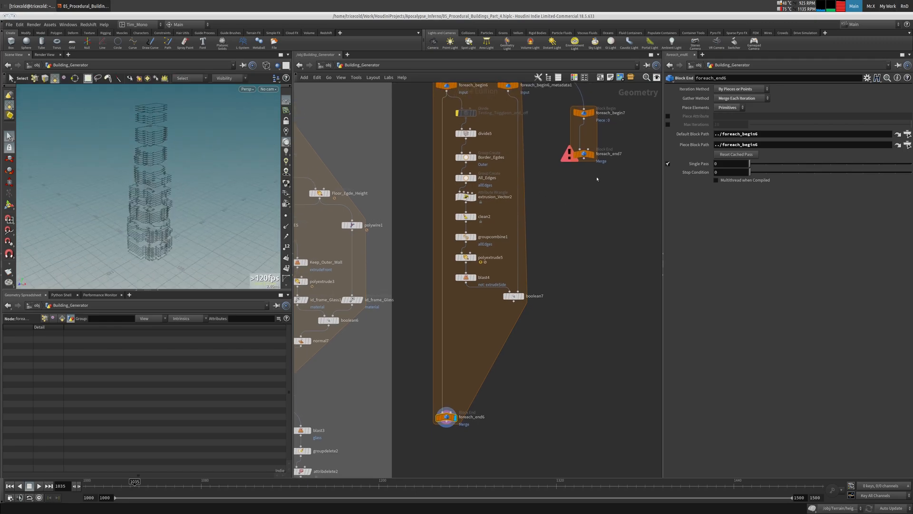
# Line up foreach_begin7 and foreach_end7 with the existing loop's begin and end nodes, and display foreach_begin7.
pyautogui.moveTo(584, 154); pyautogui.dragTo(585, 417)
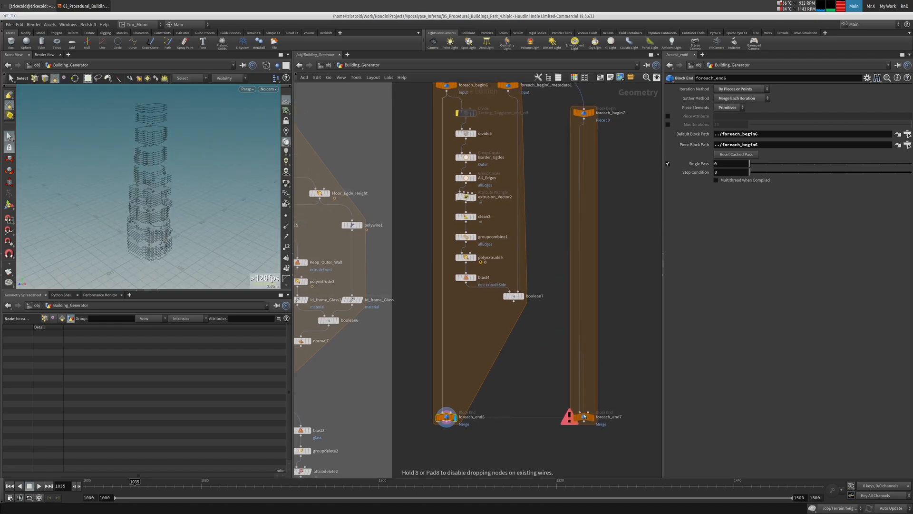
pyautogui.moveTo(640, 164); pyautogui.dragTo(616, 226, button='middle')
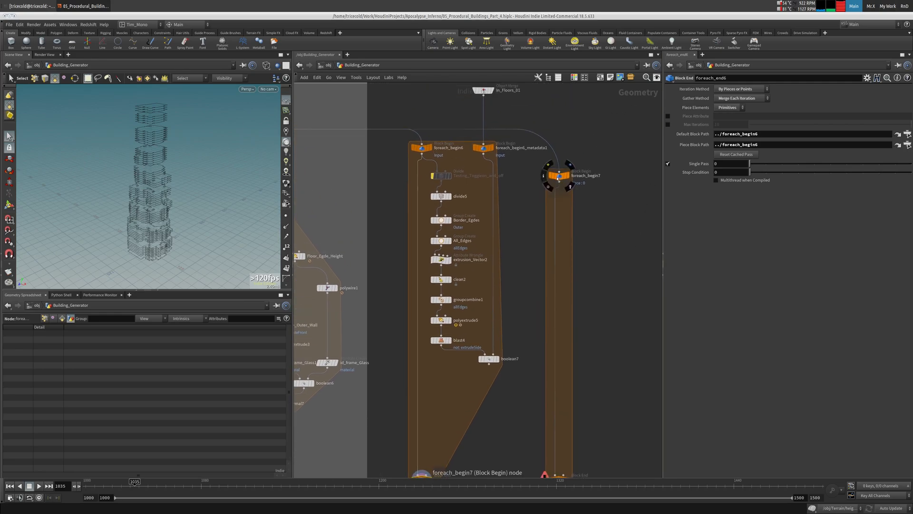
pyautogui.moveTo(560, 175); pyautogui.dragTo(559, 147)
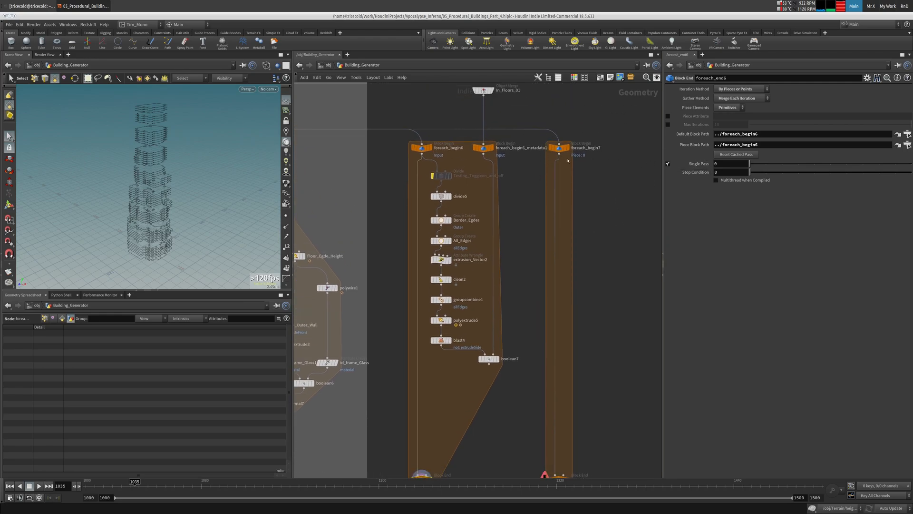
pyautogui.click(566, 147)
pyautogui.moveTo(593, 261); pyautogui.dragTo(570, 283, button='middle')
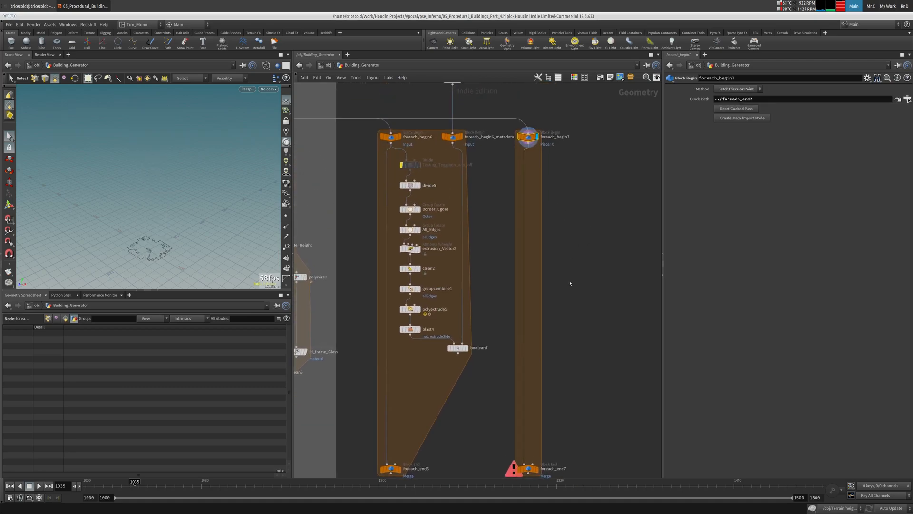
pyautogui.moveTo(443, 157); pyautogui.dragTo(392, 347)
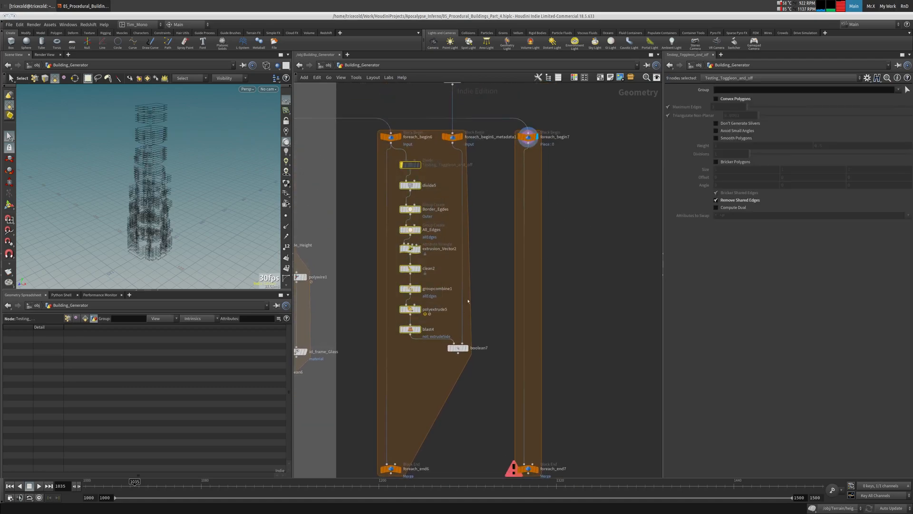
# Create a meta import node for foreach_begin7, set its method to Fetch Input, and feed In_Floors_01 into it.
pyautogui.click(528, 137)
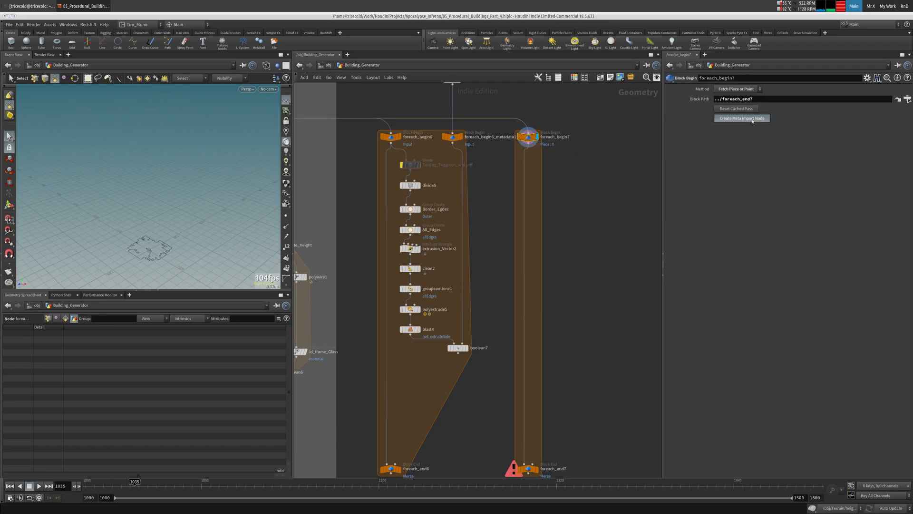
pyautogui.click(742, 117)
pyautogui.click(593, 136)
pyautogui.click(737, 89)
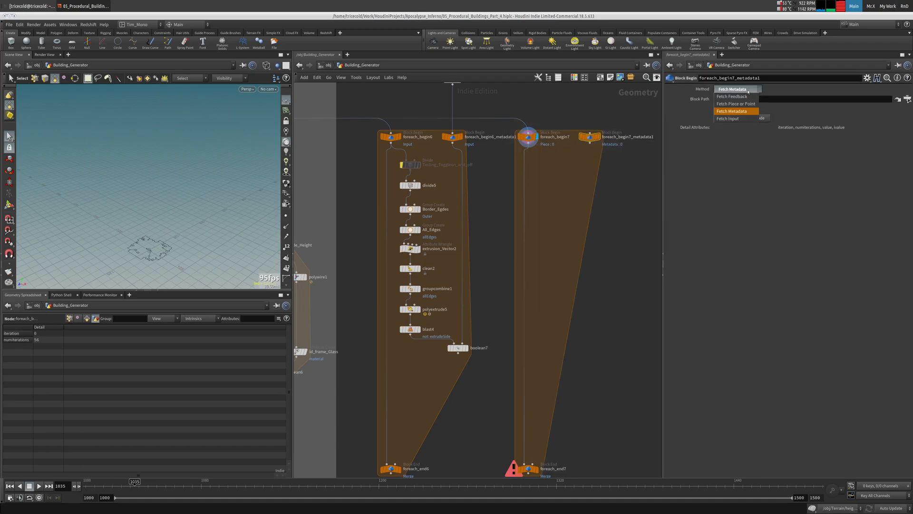
pyautogui.click(734, 117)
pyautogui.moveTo(482, 101); pyautogui.dragTo(501, 95, button='middle')
# Copy the divide-to-boolean node chain from the foreach6 loop and wire it between foreach_begin7 and foreach_end7.
pyautogui.moveTo(469, 139); pyautogui.dragTo(377, 345)
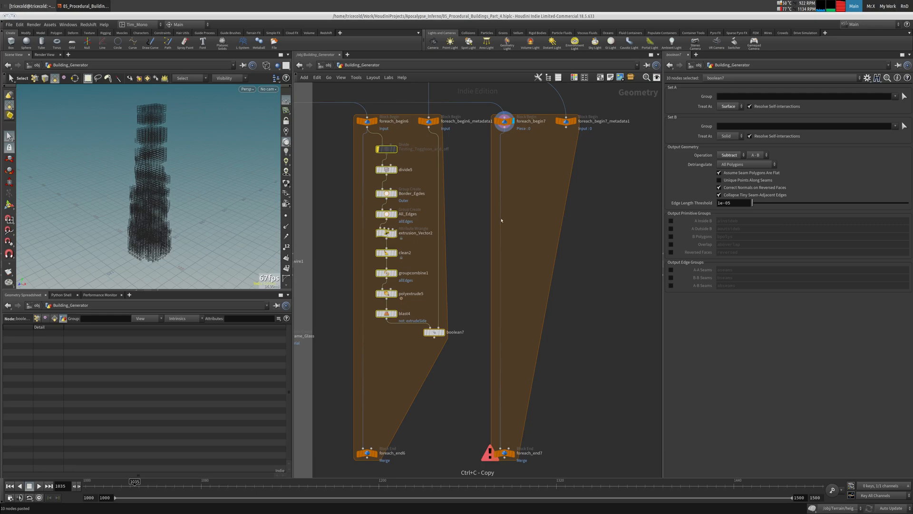
pyautogui.hotkey('ctrl', 'v')
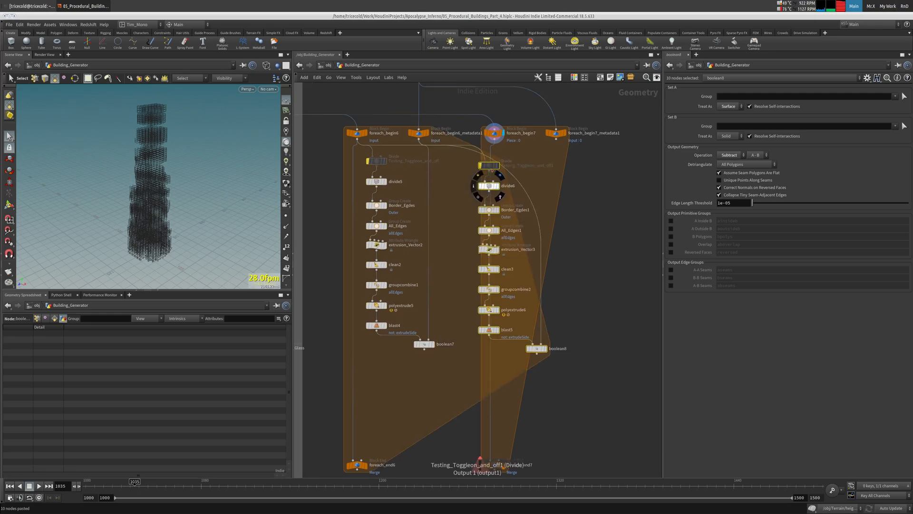
pyautogui.click(512, 198)
pyautogui.moveTo(552, 352); pyautogui.dragTo(495, 461)
pyautogui.moveTo(543, 356); pyautogui.dragTo(520, 310, button='middle')
pyautogui.moveTo(528, 303)
pyautogui.mouseDown()
pyautogui.moveTo(581, 296)
pyautogui.moveTo(545, 305)
pyautogui.mouseUp()
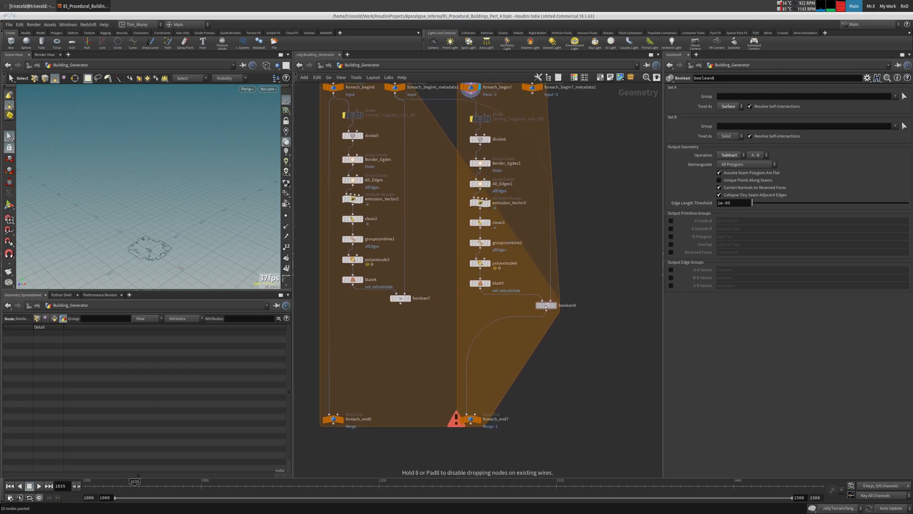
# Connect foreach_begin7_metadata1 to the second input of boolean8 and shift the copied node chain aside within the loop.
pyautogui.click(534, 95)
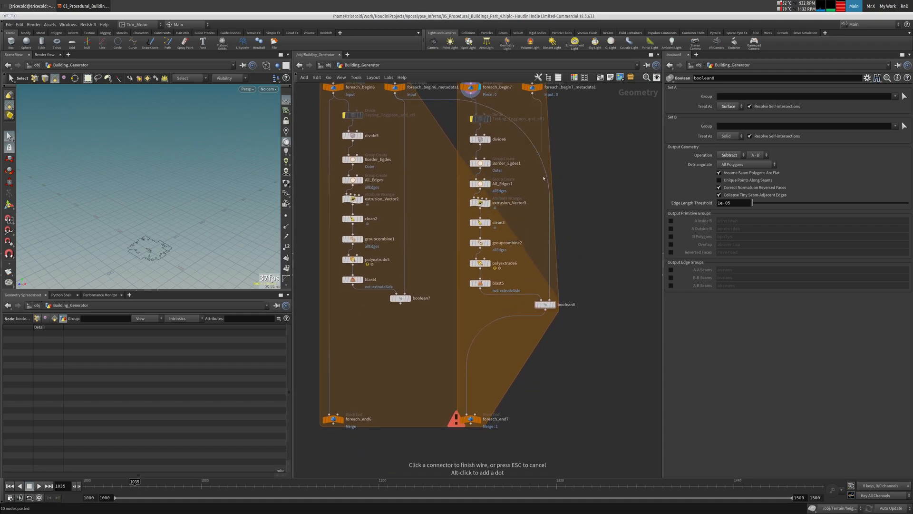
pyautogui.click(553, 296)
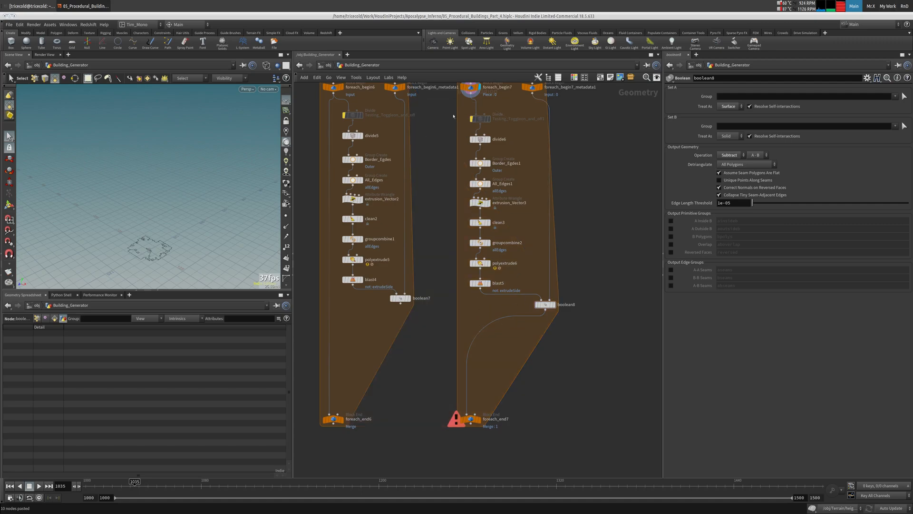
pyautogui.moveTo(454, 116); pyautogui.dragTo(493, 272)
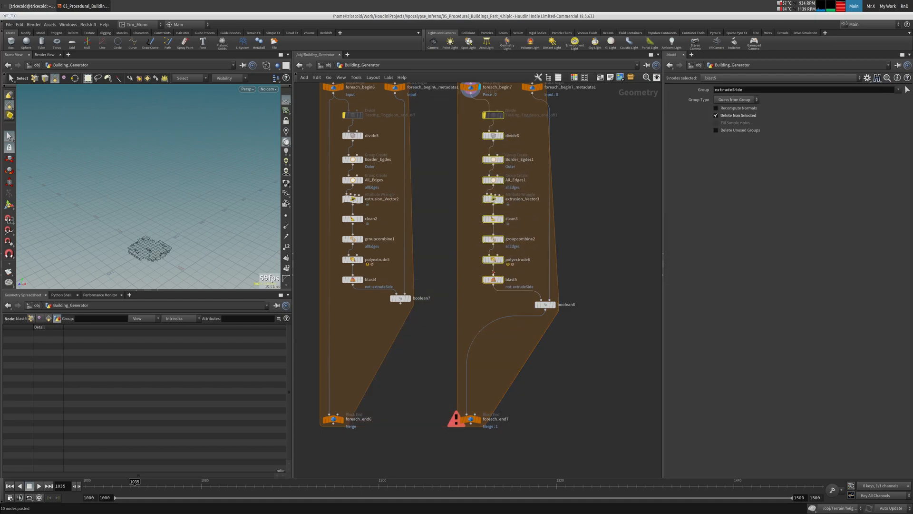
# Wire foreach_begin7 directly into foreach_end7, then compare its displayed output with foreach_end6 and check the Single Pass option.
pyautogui.click(470, 120)
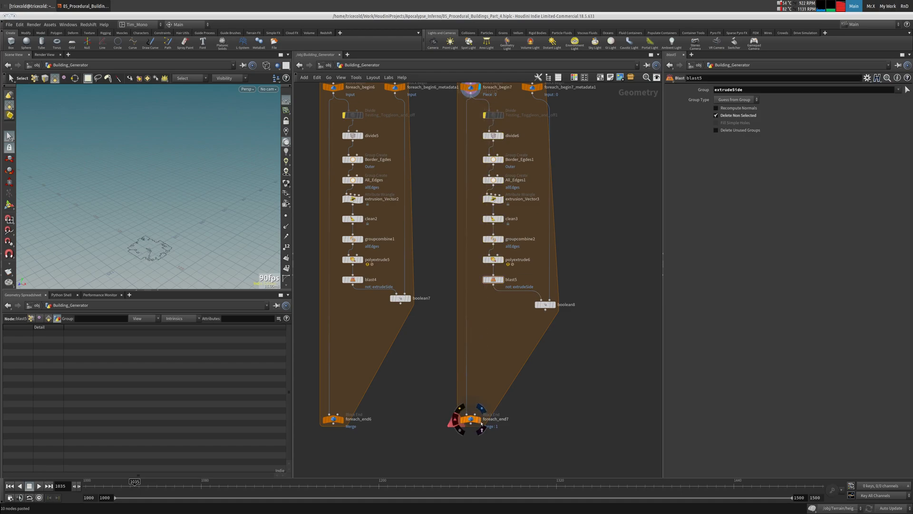
pyautogui.click(480, 409)
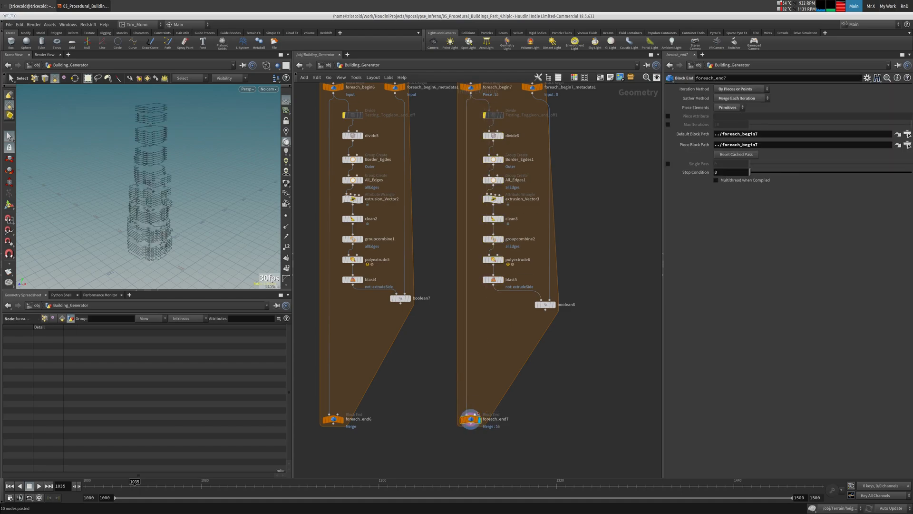
pyautogui.click(667, 164)
pyautogui.click(668, 164)
pyautogui.click(339, 419)
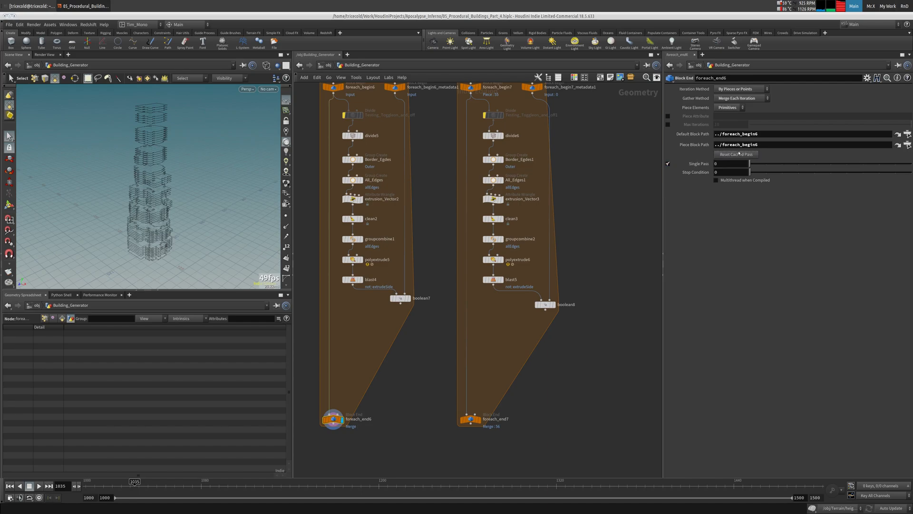
pyautogui.click(471, 420)
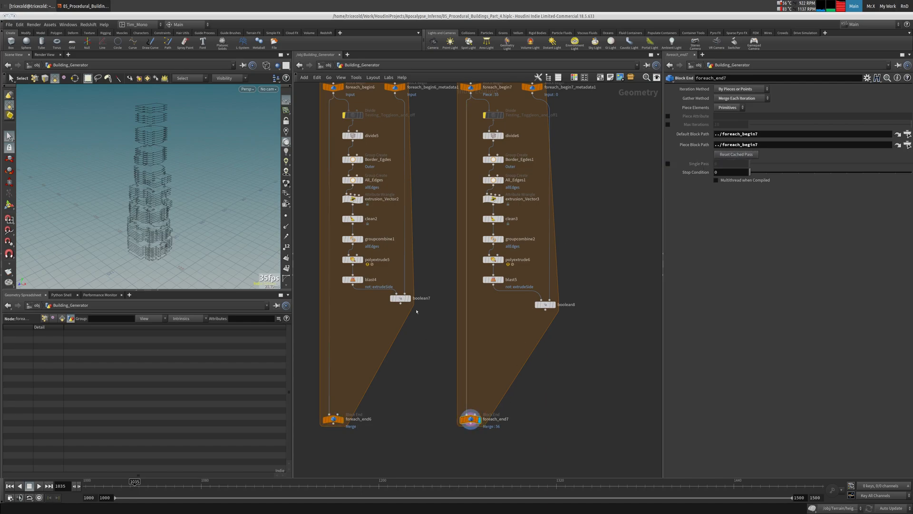
pyautogui.click(668, 164)
pyautogui.click(668, 164)
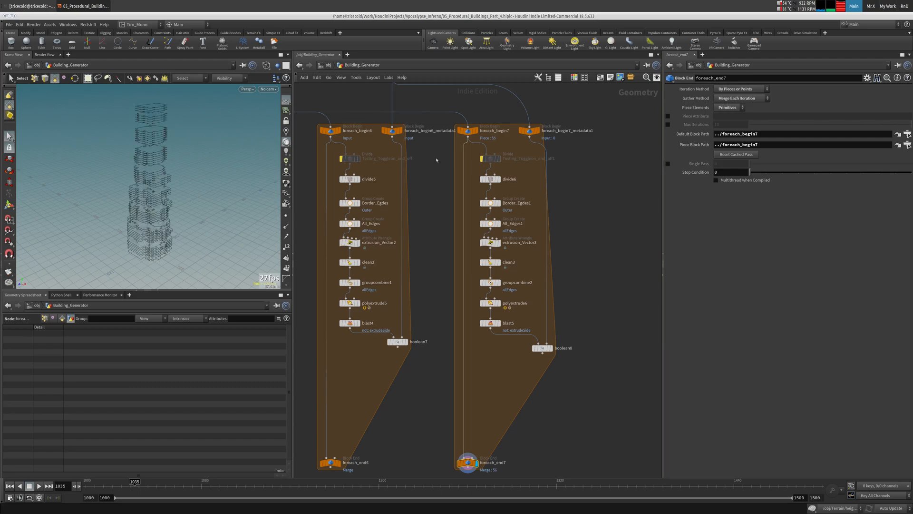
# Delete the old foreach6 loop and move the foreach7 loop into its place below In_Floors_01.
pyautogui.moveTo(313, 88); pyautogui.dragTo(426, 470)
pyautogui.press('Delete')
pyautogui.scroll(-5, 508, 190)
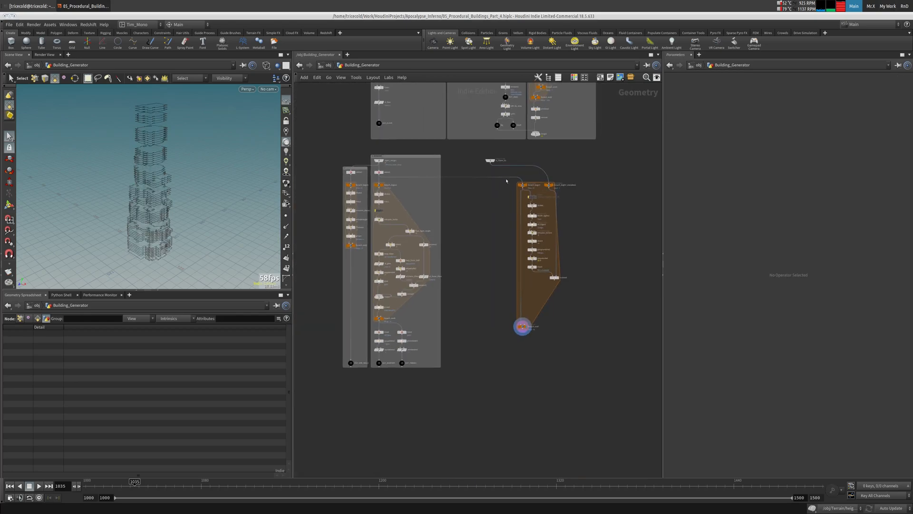
pyautogui.moveTo(536, 229); pyautogui.dragTo(578, 368)
pyautogui.moveTo(524, 187); pyautogui.dragTo(466, 186)
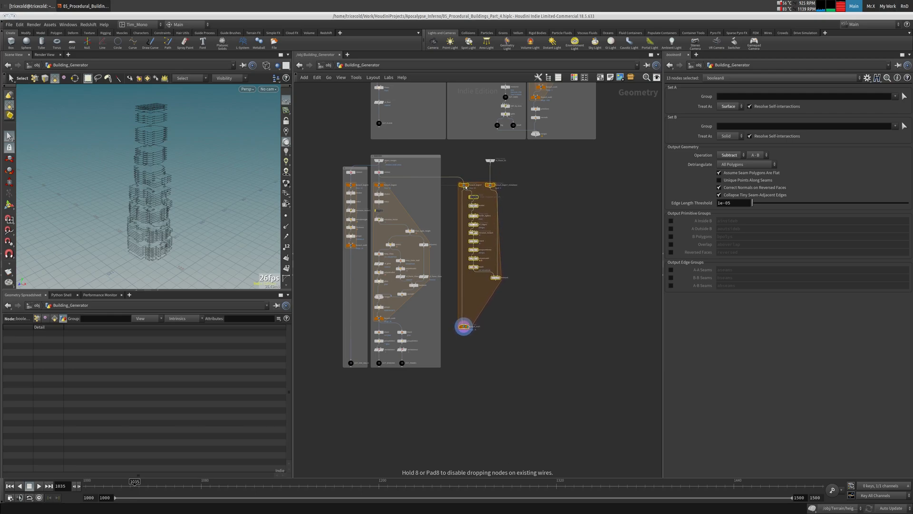
pyautogui.moveTo(528, 180); pyautogui.dragTo(597, 161, button='middle')
pyautogui.scroll(5, 549, 172)
pyautogui.click(537, 176)
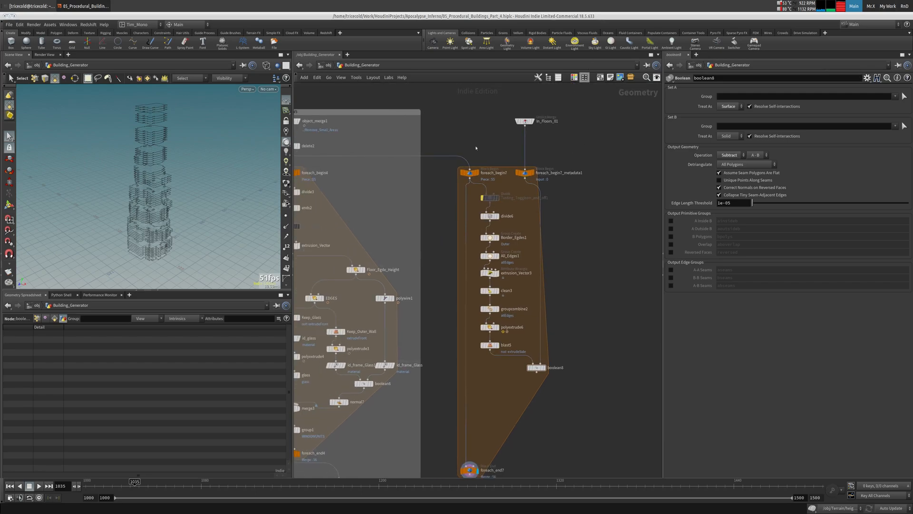
# Display blast5 to examine the extruded walls of one floor, with foreach_begin7_metadata1 templated for comparison.
pyautogui.moveTo(491, 180); pyautogui.dragTo(463, 143, button='middle')
pyautogui.scroll(3, 463, 143)
pyautogui.click(470, 170)
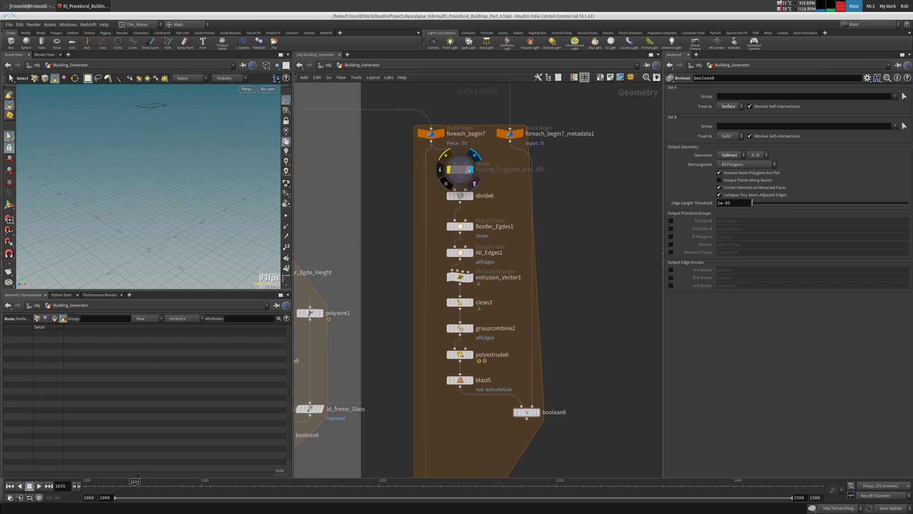
pyautogui.click(470, 380)
pyautogui.hotkey('space', 'g')
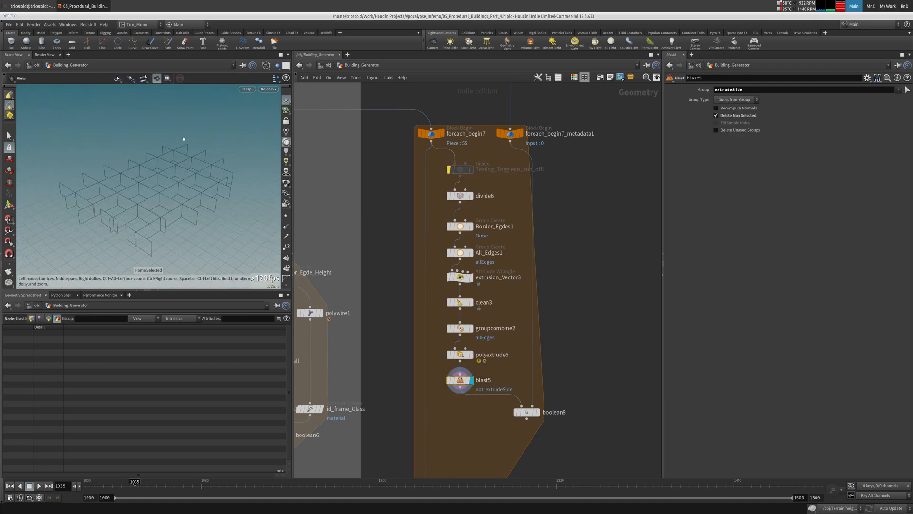
pyautogui.moveTo(184, 138); pyautogui.dragTo(189, 112)
pyautogui.click(522, 148)
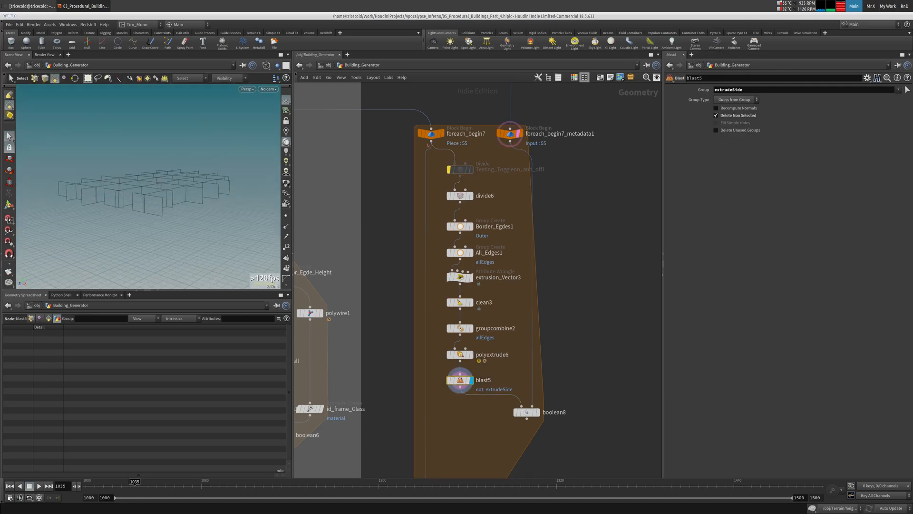
pyautogui.keyDown('alt'); pyautogui.moveTo(243, 176); pyautogui.dragTo(221, 186); pyautogui.keyUp('alt')
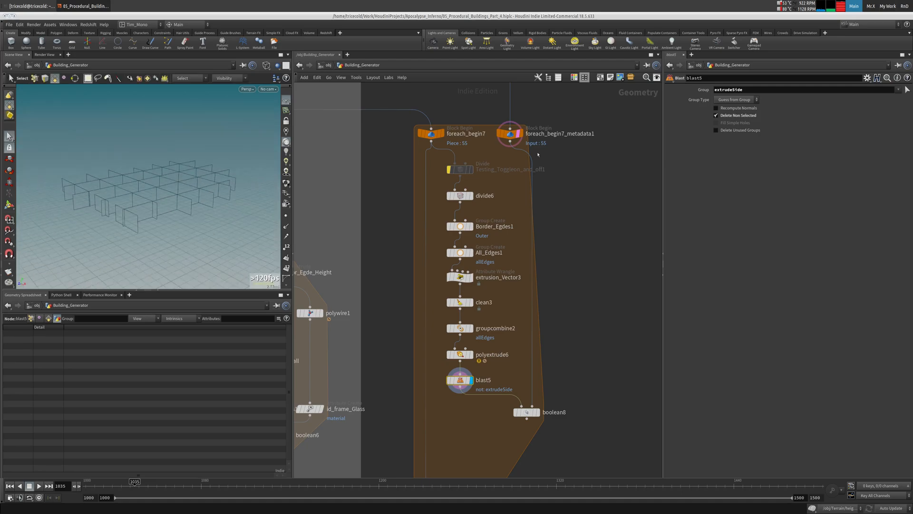
# Check the settings of foreach_begin7_metadata1, then template its In_Floors_01 source and open that node's parameters.
pyautogui.click(517, 135)
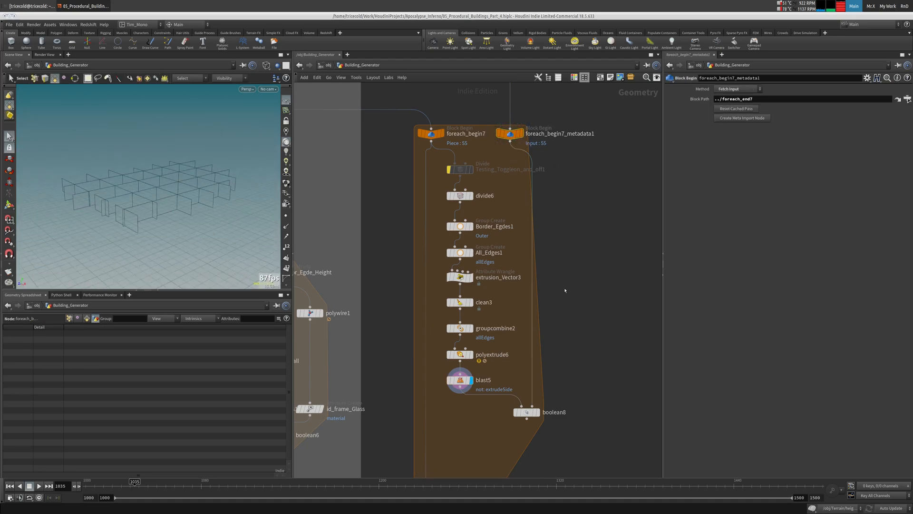
pyautogui.moveTo(598, 203); pyautogui.dragTo(581, 392, button='middle')
pyautogui.click(507, 263)
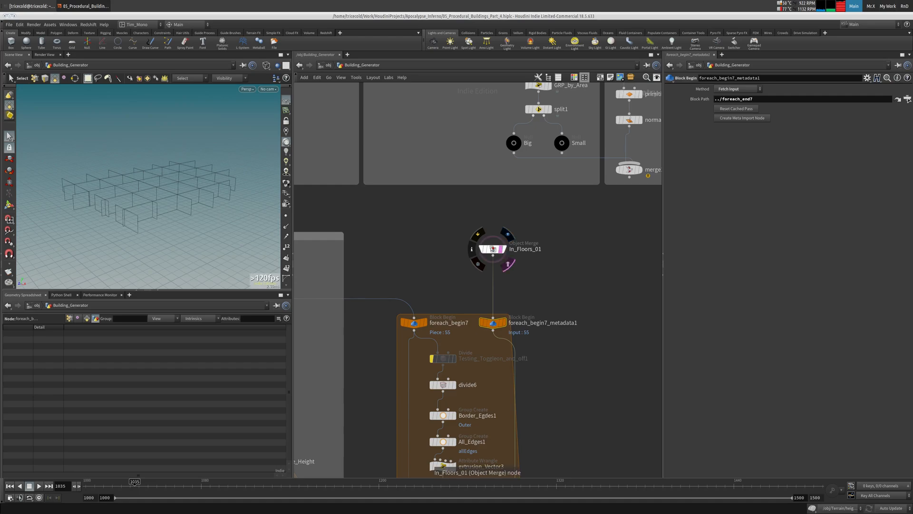
pyautogui.click(494, 249)
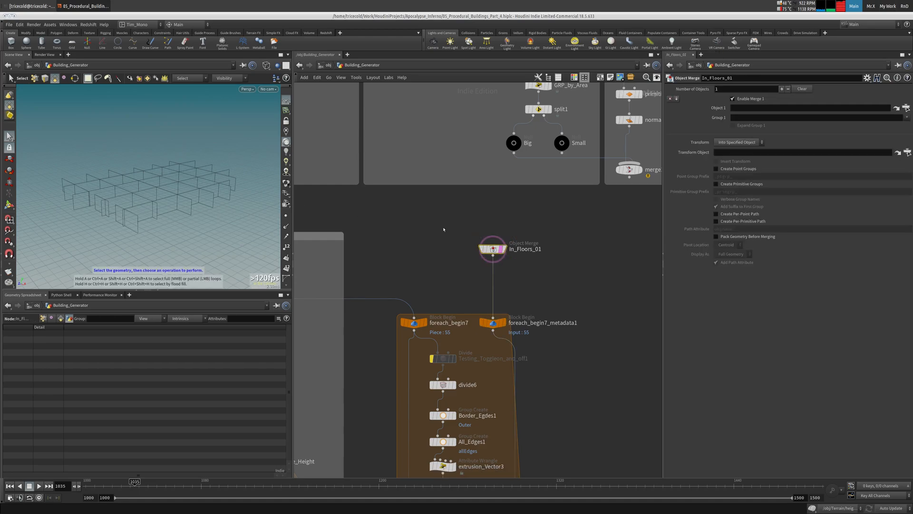
# Set In_Floors_01 to transform Into This Object and assign OUT_FLOOR as its Object 1.
pyautogui.click(735, 144)
pyautogui.click(734, 157)
pyautogui.moveTo(396, 215); pyautogui.dragTo(634, 273, button='middle')
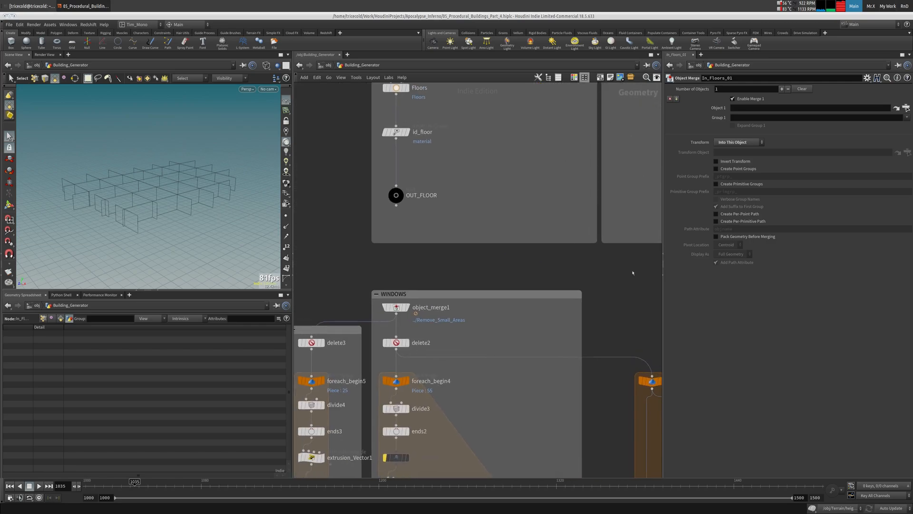
pyautogui.moveTo(400, 197); pyautogui.dragTo(809, 107)
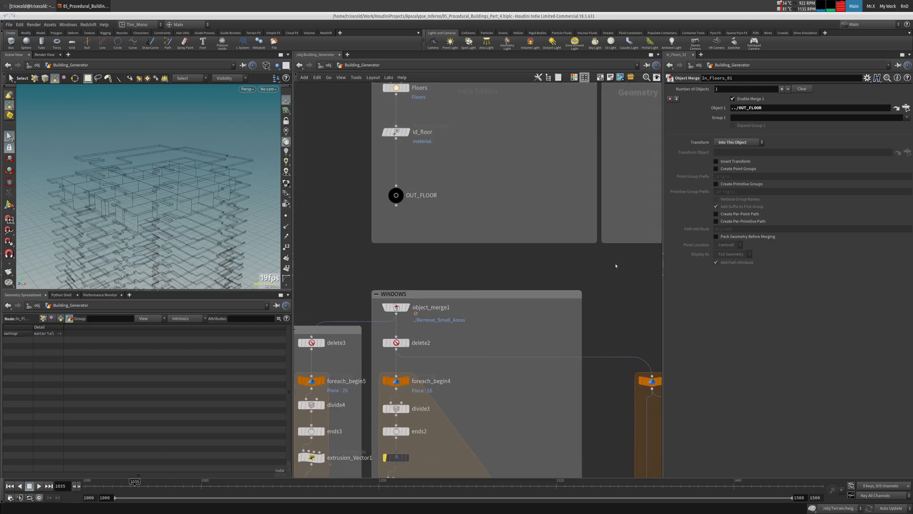
# Examine from several angles how the floor slabs line up with the extruded walls of the displayed blast5.
pyautogui.moveTo(616, 264); pyautogui.dragTo(404, 82, button='middle')
pyautogui.moveTo(524, 282); pyautogui.dragTo(450, 182, button='middle')
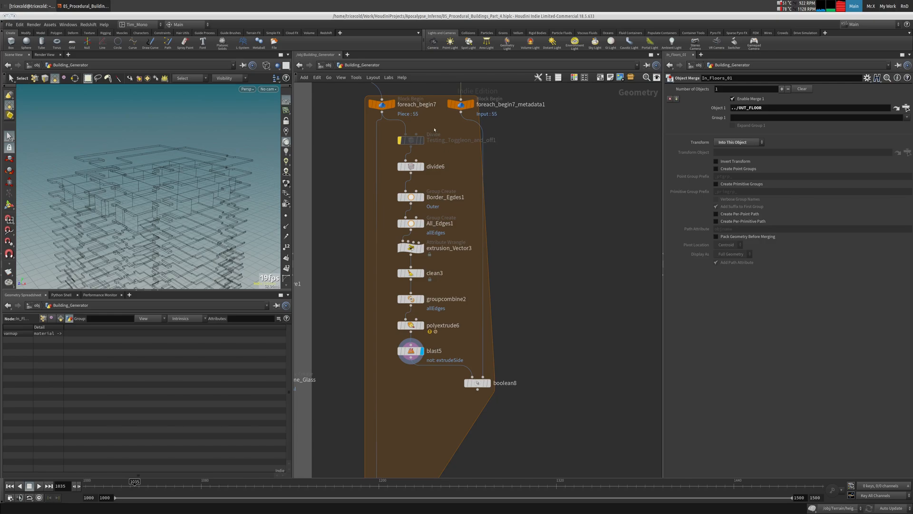
pyautogui.moveTo(435, 147); pyautogui.dragTo(444, 117, button='middle')
pyautogui.press('space')
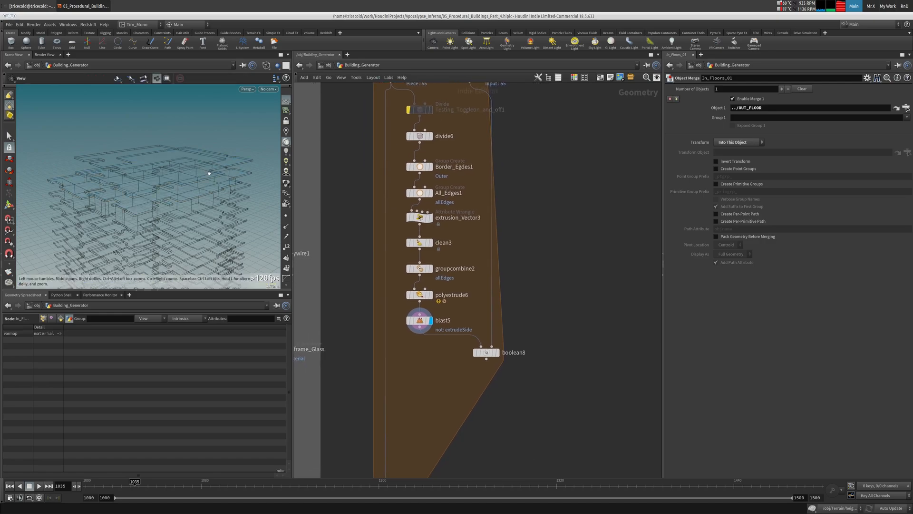
pyautogui.moveTo(209, 174); pyautogui.dragTo(229, 165)
pyautogui.moveTo(228, 165); pyautogui.dragTo(172, 158, button='middle')
pyautogui.moveTo(172, 158); pyautogui.dragTo(279, 135, button='right')
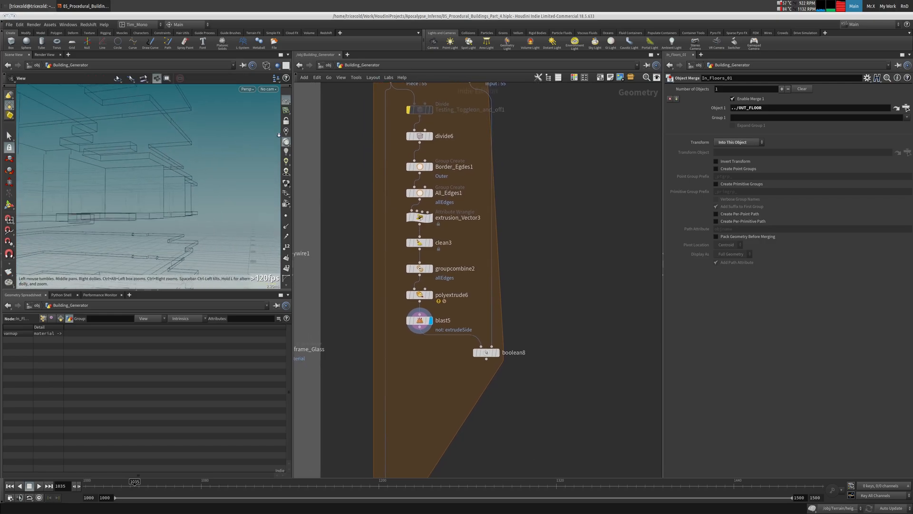
pyautogui.moveTo(279, 135); pyautogui.dragTo(217, 227)
pyautogui.press('space')
pyautogui.moveTo(217, 226); pyautogui.dragTo(219, 283, button='middle')
pyautogui.moveTo(348, 155); pyautogui.dragTo(359, 167, button='middle')
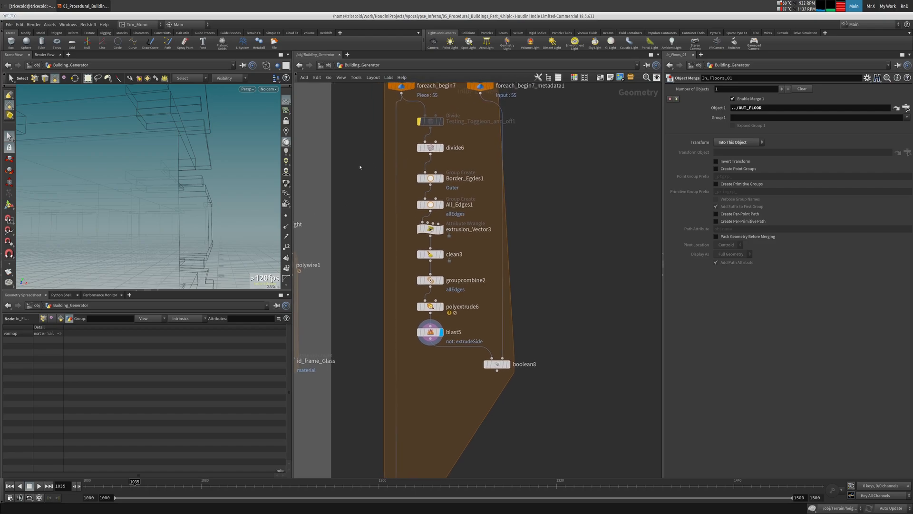
pyautogui.moveTo(242, 175); pyautogui.dragTo(223, 172)
pyautogui.moveTo(393, 183); pyautogui.dragTo(391, 193, button='middle')
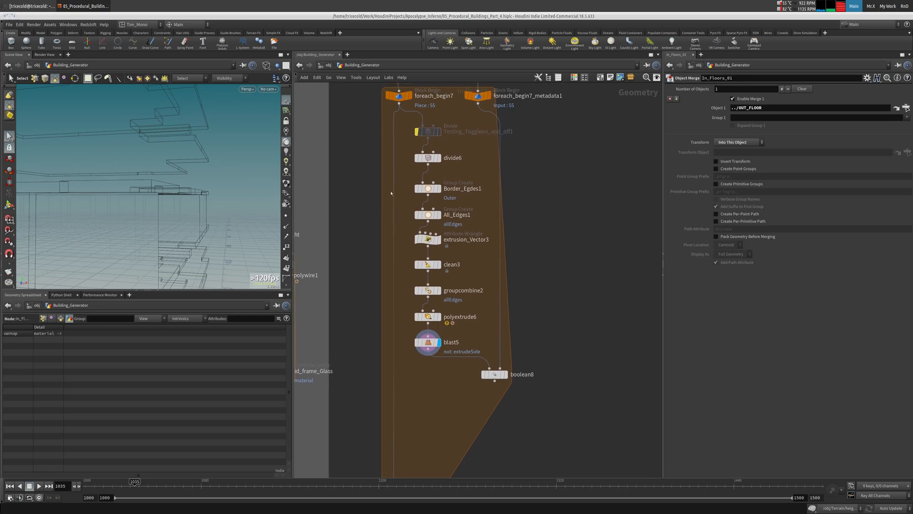
# Display divide6, then display polyextrude6 and check its parameters and the wall height against the floor slabs.
pyautogui.click(439, 160)
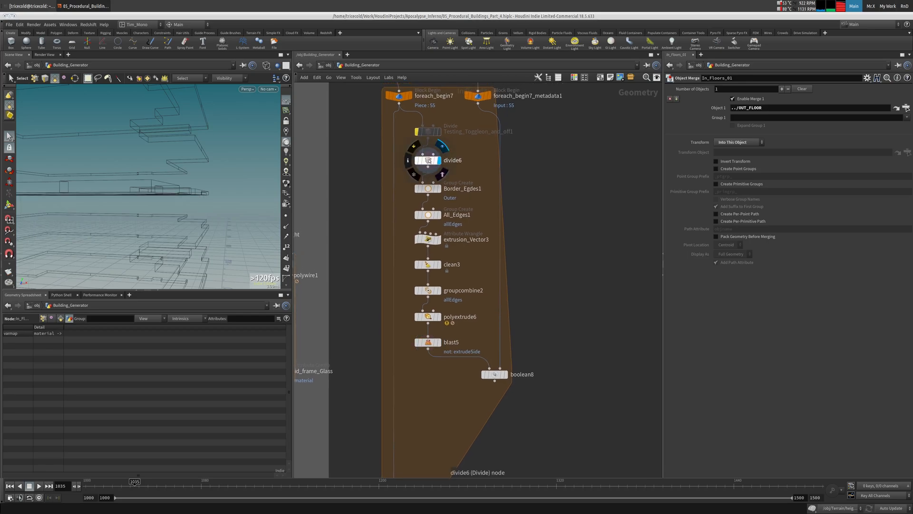
pyautogui.click(428, 160)
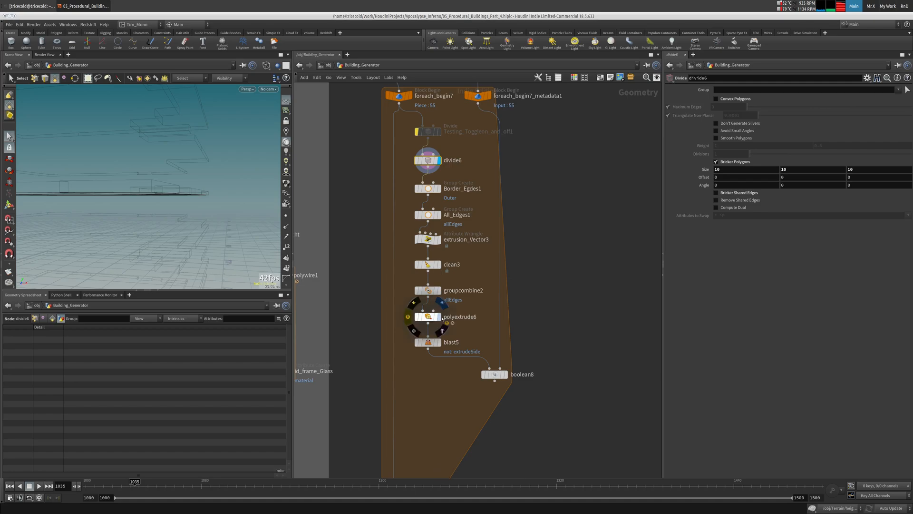
pyautogui.click(438, 317)
pyautogui.click(428, 318)
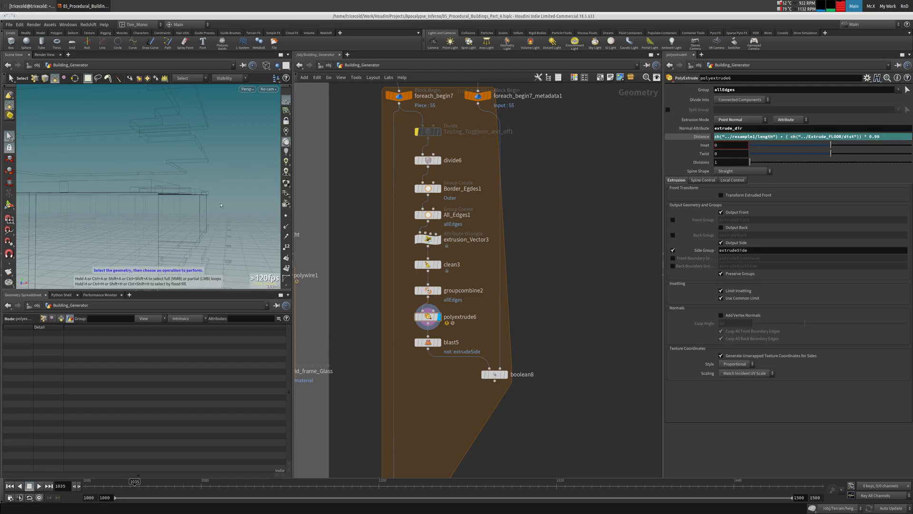
pyautogui.keyDown('alt'); pyautogui.moveTo(190, 252); pyautogui.dragTo(231, 182, button='middle'); pyautogui.keyUp('alt')
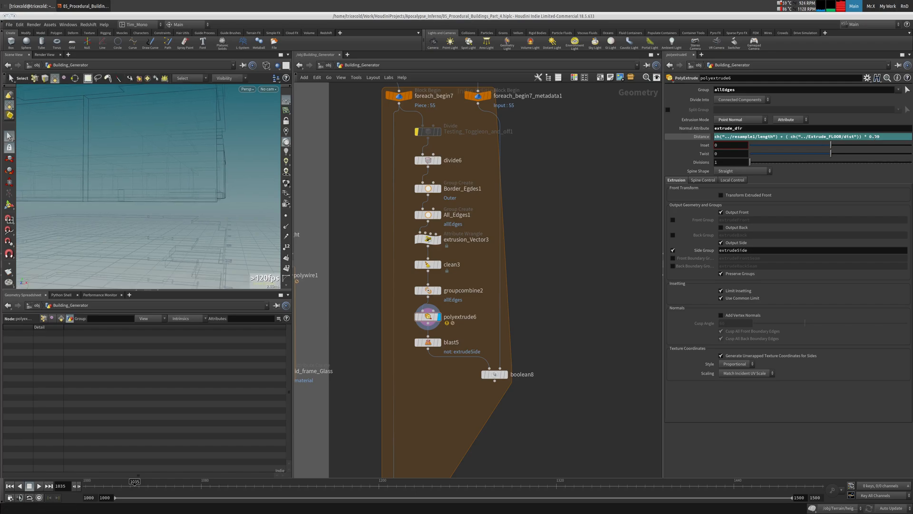
# Try multipliers of 0.95 and 0.99 at the end of polyextrude6's Distance expression.
pyautogui.doubleClick(876, 137)
pyautogui.write('95')
pyautogui.middleClick(428, 316)
pyautogui.press('BackSpace')
pyautogui.write('9')
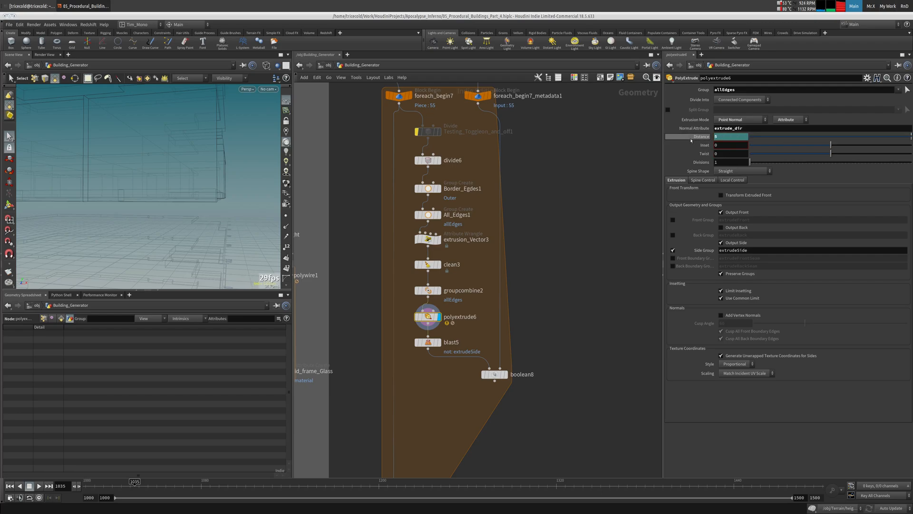
# Copy the Distance expression detail("../Height/","floorGap",0) * 0.99 from the extrudeHeight node in the foreach5 loop.
pyautogui.scroll(-5, 554, 177)
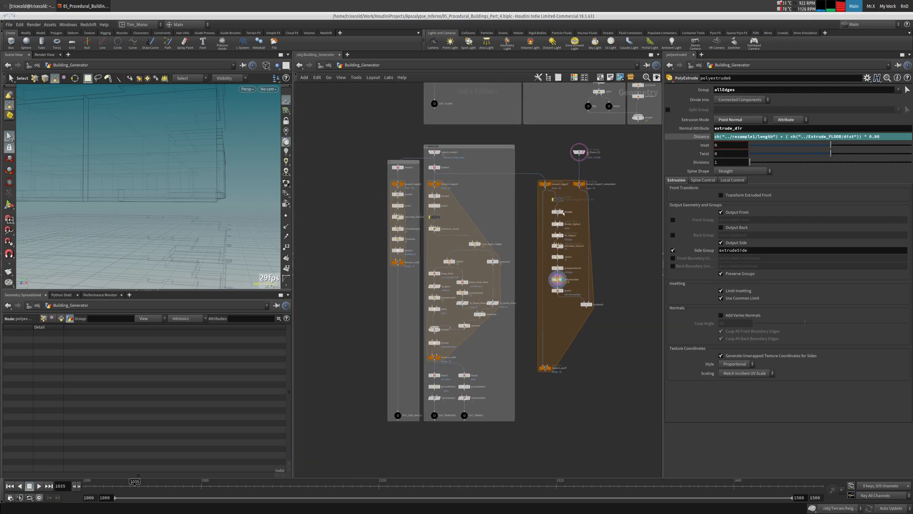
pyautogui.scroll(5, 357, 231)
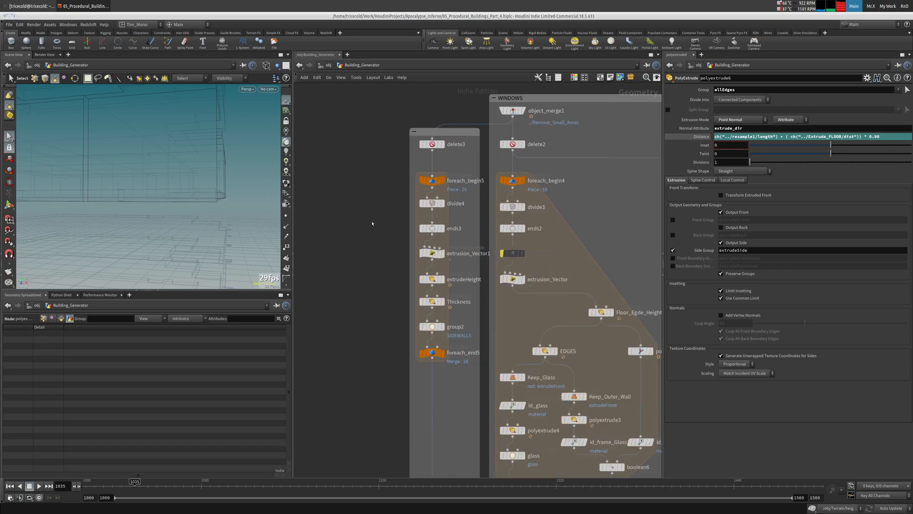
pyautogui.click(435, 281)
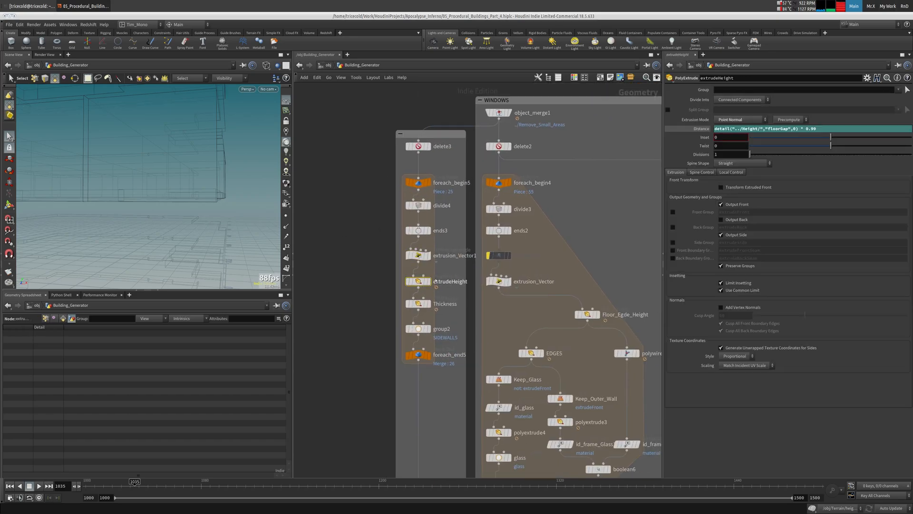
pyautogui.click(703, 129)
pyautogui.click(703, 129)
pyautogui.click(821, 129)
pyautogui.hotkey('ctrl', 'a')
pyautogui.hotkey('ctrl', 'c')
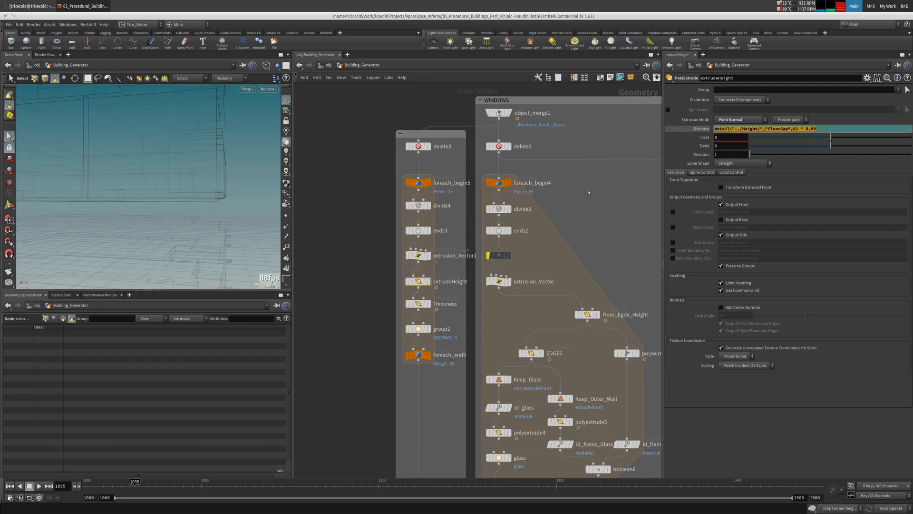
# Replace polyextrude6's Distance with the copied expression detail("../Height/","floorGap",0) * 0.99.
pyautogui.moveTo(589, 192); pyautogui.dragTo(339, 136, button='middle')
pyautogui.moveTo(546, 268); pyautogui.dragTo(519, 209, button='middle')
pyautogui.click(496, 279)
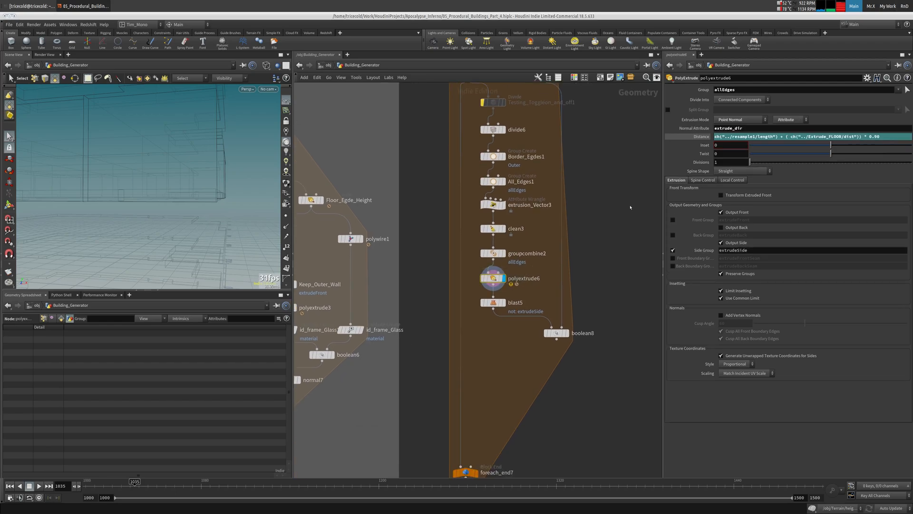
pyautogui.rightClick(704, 136)
pyautogui.click(737, 222)
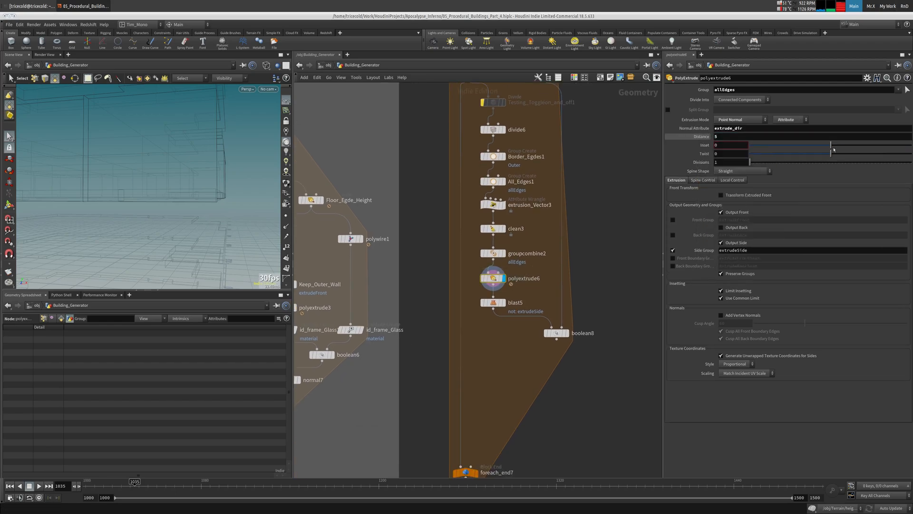
pyautogui.hotkey('ctrl', 'v')
pyautogui.press('Return')
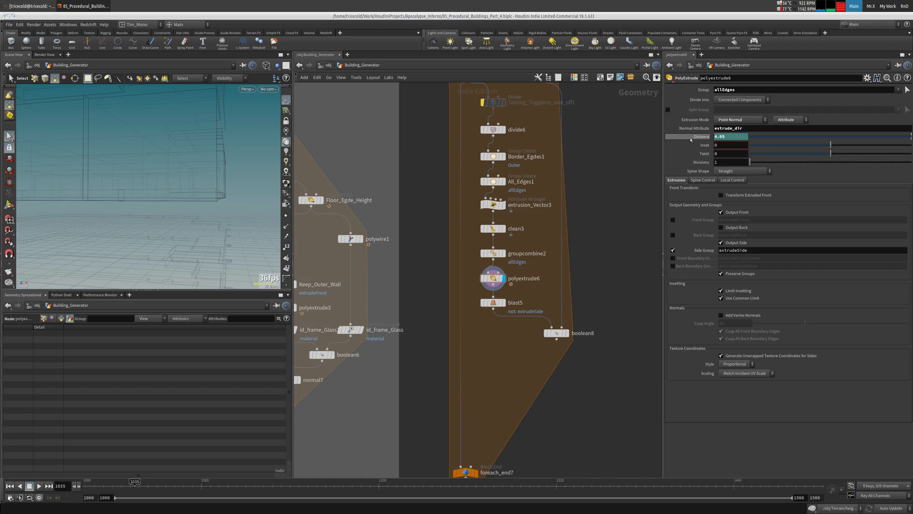
# Display blast5 and then boolean8 to check the walls with the new extrusion height.
pyautogui.moveTo(572, 257); pyautogui.dragTo(570, 209, button='middle')
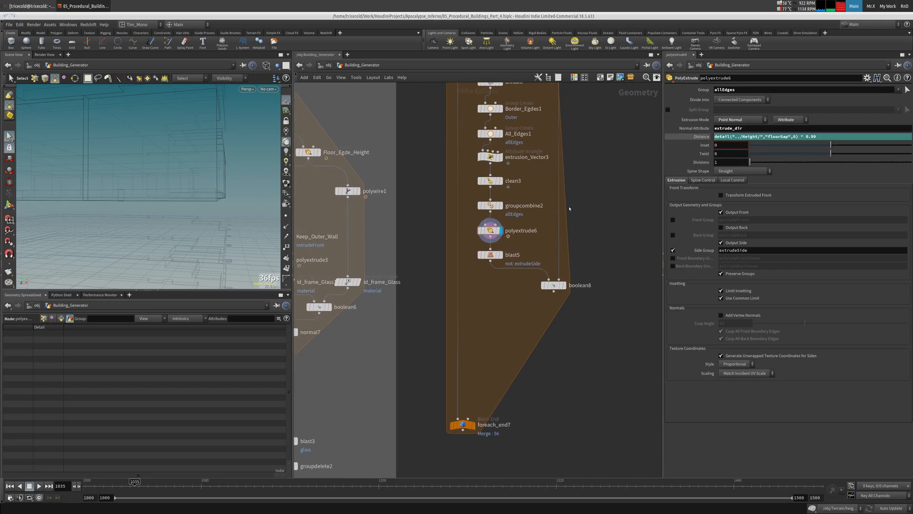
pyautogui.click(490, 254)
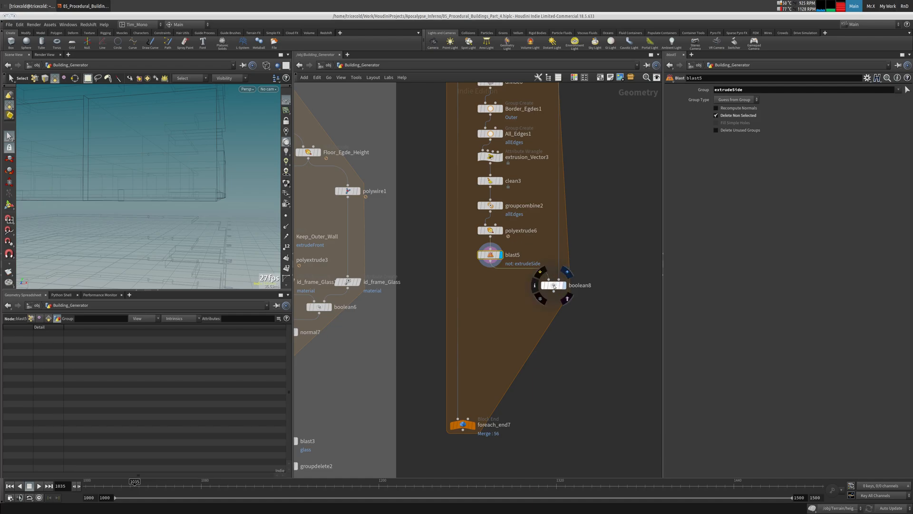
pyautogui.click(554, 286)
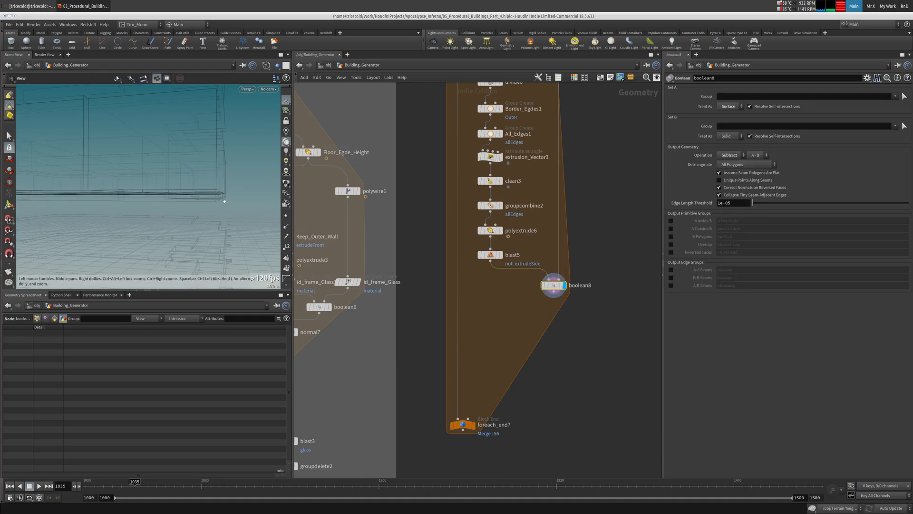
pyautogui.keyDown('alt'); pyautogui.moveTo(224, 200); pyautogui.dragTo(216, 147); pyautogui.keyUp('alt')
# Switch the viewport to the front view, inspect the wall height between floor slabs, and check boolean8's node info.
pyautogui.click(247, 90)
pyautogui.moveTo(257, 103)
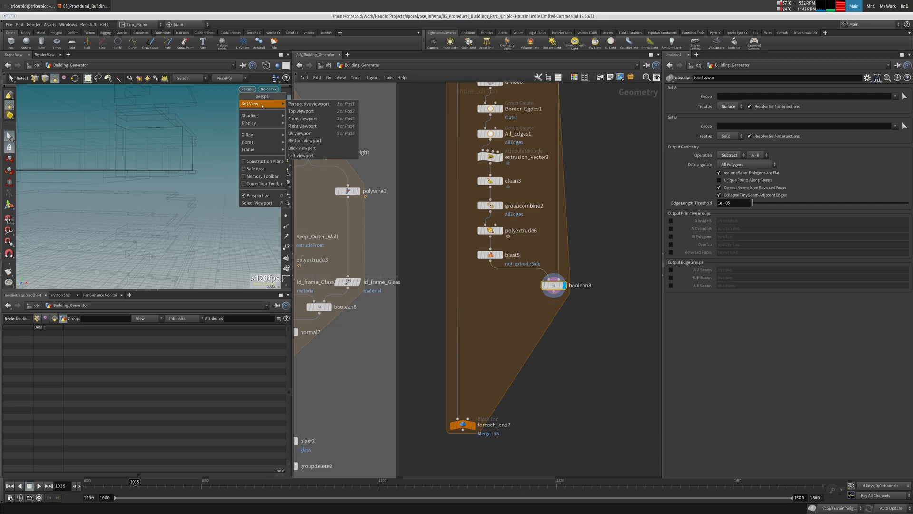
pyautogui.click(310, 119)
pyautogui.hotkey('space', 'g')
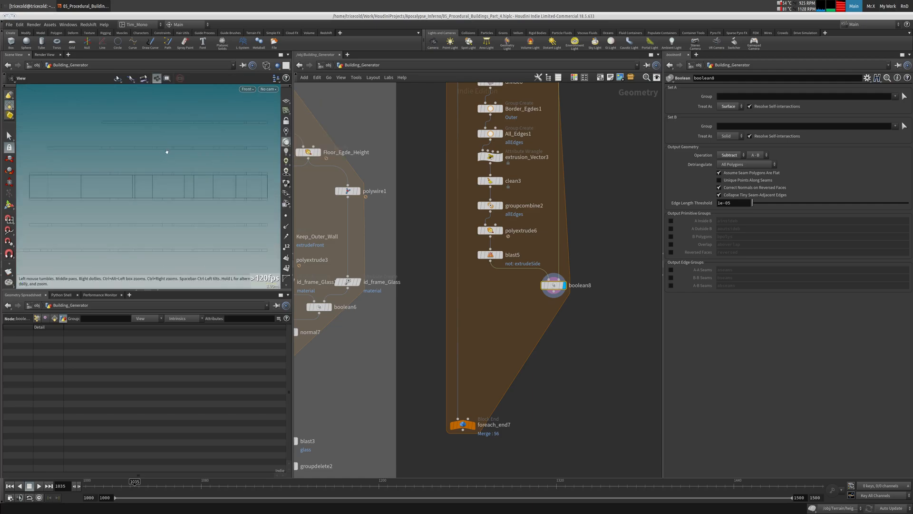
pyautogui.keyDown('alt'); pyautogui.moveTo(167, 152); pyautogui.dragTo(190, 138, button='middle'); pyautogui.keyUp('alt')
pyautogui.keyDown('alt'); pyautogui.moveTo(190, 138); pyautogui.dragTo(143, 166, button='right'); pyautogui.keyUp('alt')
pyautogui.keyDown('alt'); pyautogui.moveTo(143, 166); pyautogui.dragTo(158, 117, button='middle'); pyautogui.keyUp('alt')
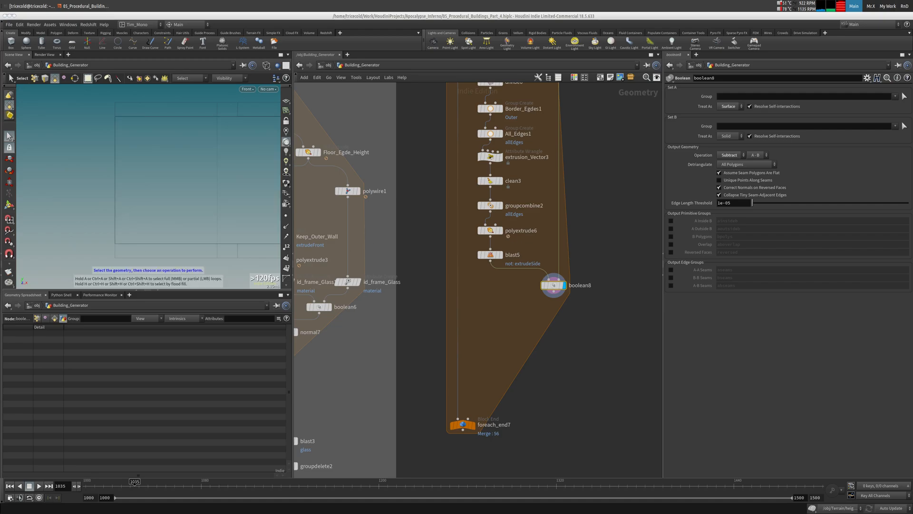
pyautogui.middleClick(548, 287)
pyautogui.hotkey('space', 'g')
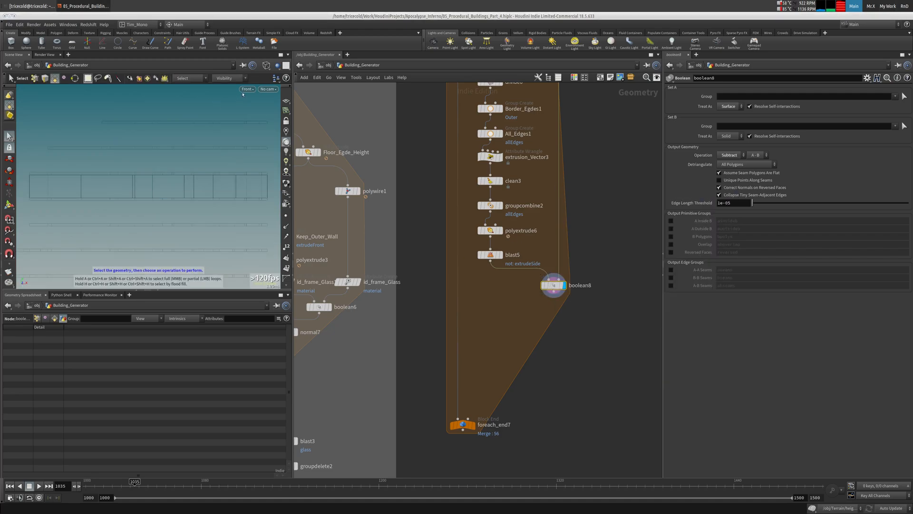
# Return to the perspective view and examine boolean8's walls against the templated floors.
pyautogui.click(246, 89)
pyautogui.moveTo(252, 104)
pyautogui.click(309, 103)
pyautogui.hotkey('space', 'g')
pyautogui.moveTo(145, 145); pyautogui.dragTo(112, 178)
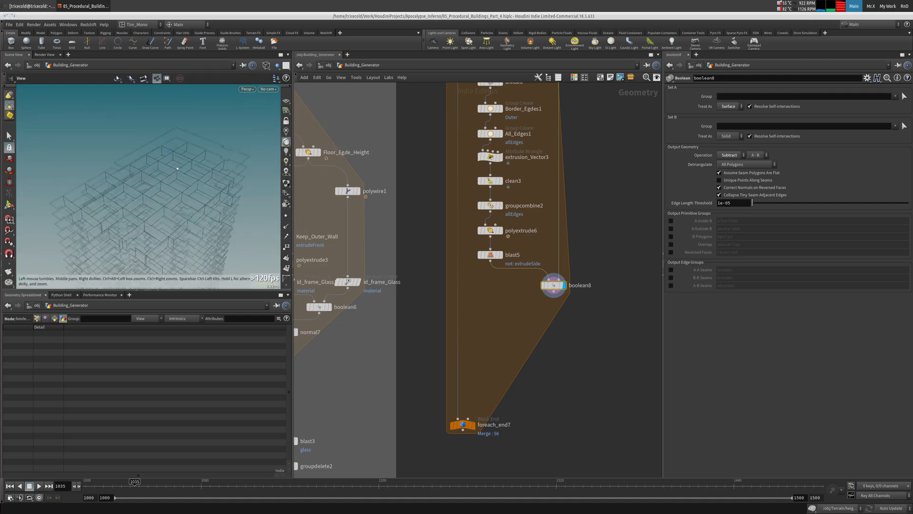
pyautogui.moveTo(113, 179); pyautogui.dragTo(124, 138, button='middle')
pyautogui.moveTo(124, 138); pyautogui.dragTo(152, 159, button='right')
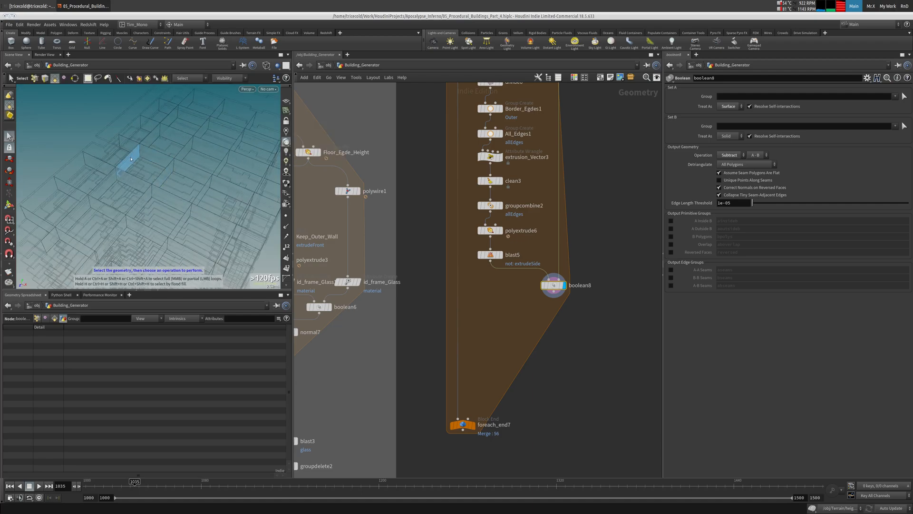
# Add a For-Each Primitive loop below boolean8, feed boolean8 into it and display its foreach_begin6 node.
pyautogui.moveTo(477, 289); pyautogui.dragTo(434, 221, button='middle')
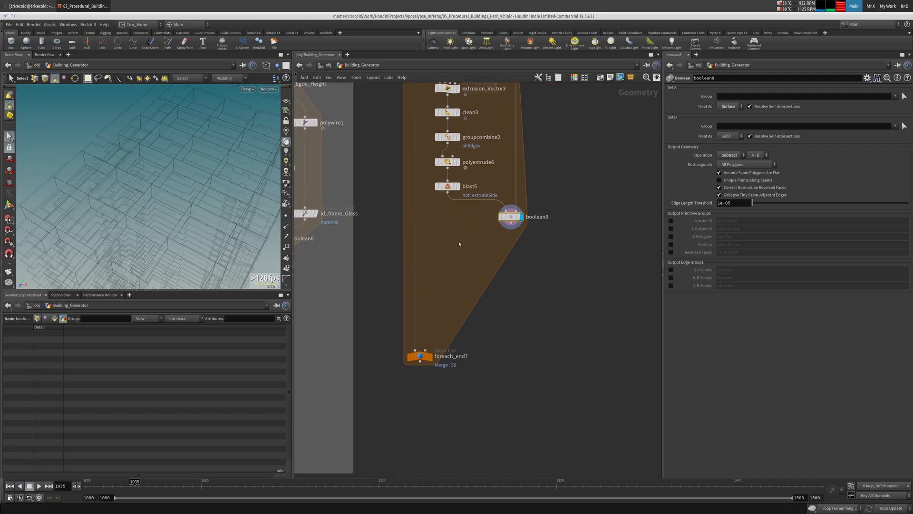
pyautogui.press('Tab')
pyautogui.write('for')
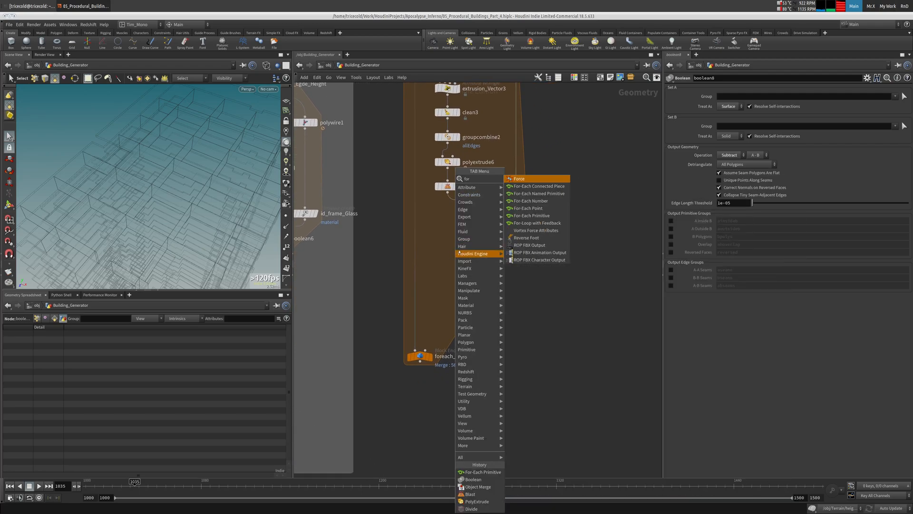
pyautogui.click(532, 216)
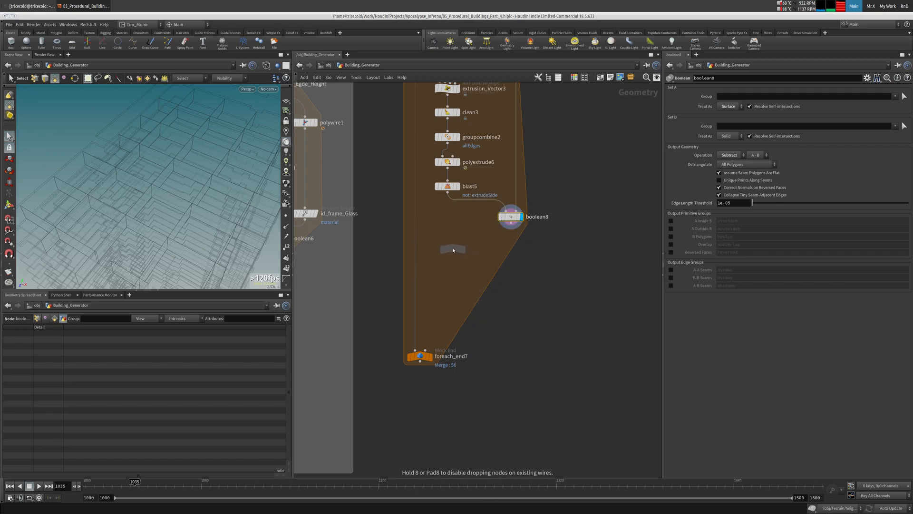
pyautogui.click(449, 245)
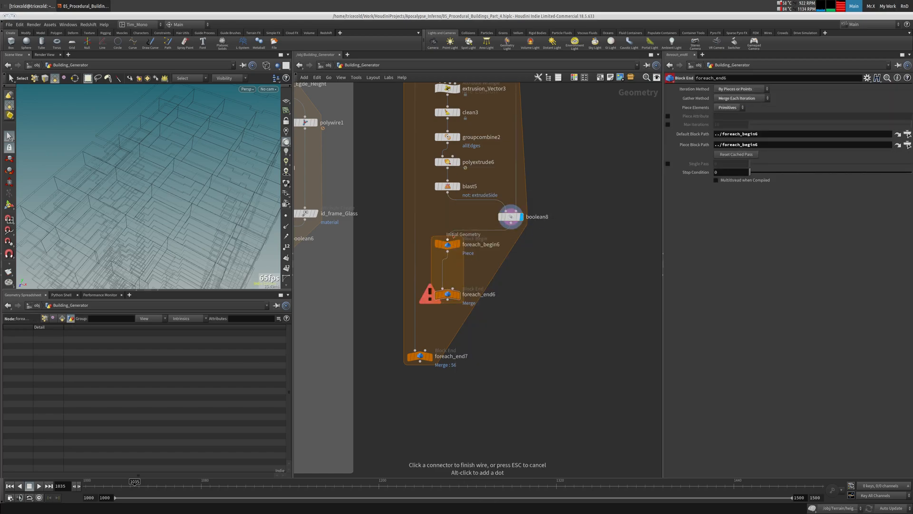
pyautogui.click(458, 244)
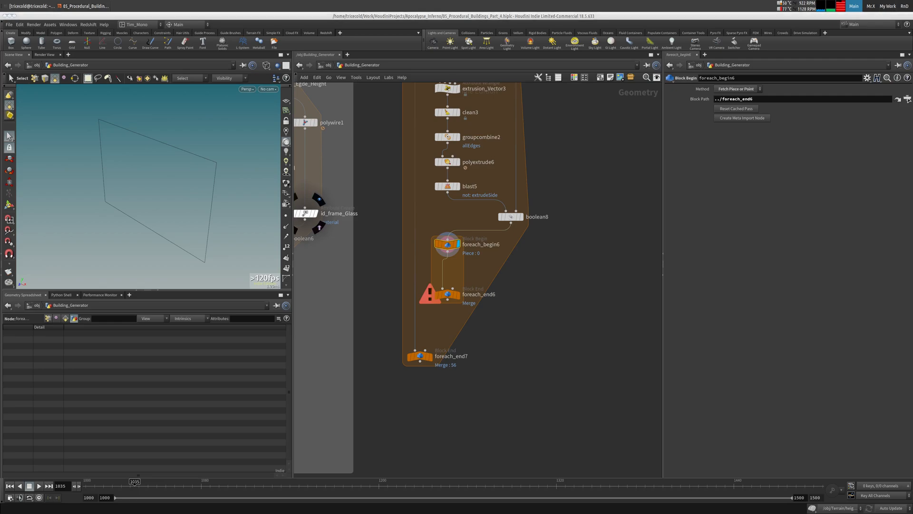
# Add a Scatter node inside the new loop below foreach_begin6 and display its points.
pyautogui.moveTo(493, 265); pyautogui.dragTo(487, 246, button='middle')
pyautogui.press('Tab')
pyautogui.write('sca')
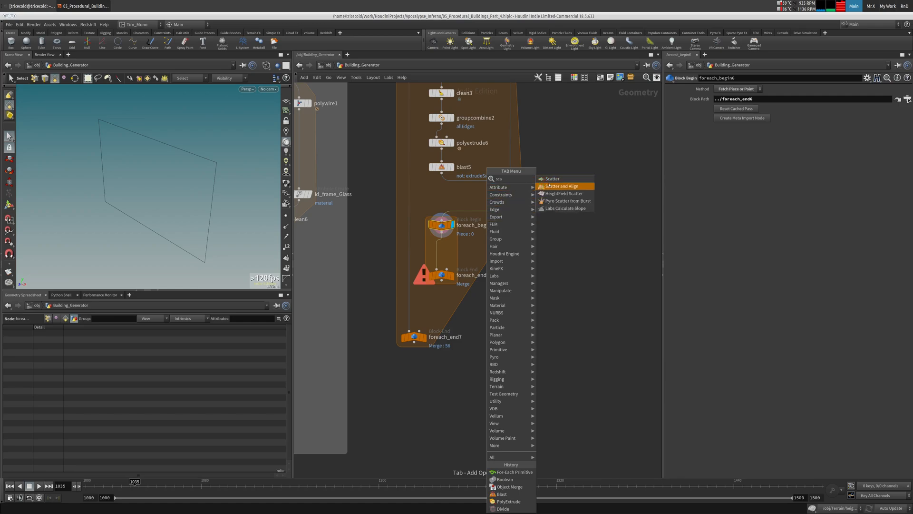
pyautogui.click(552, 178)
pyautogui.click(475, 247)
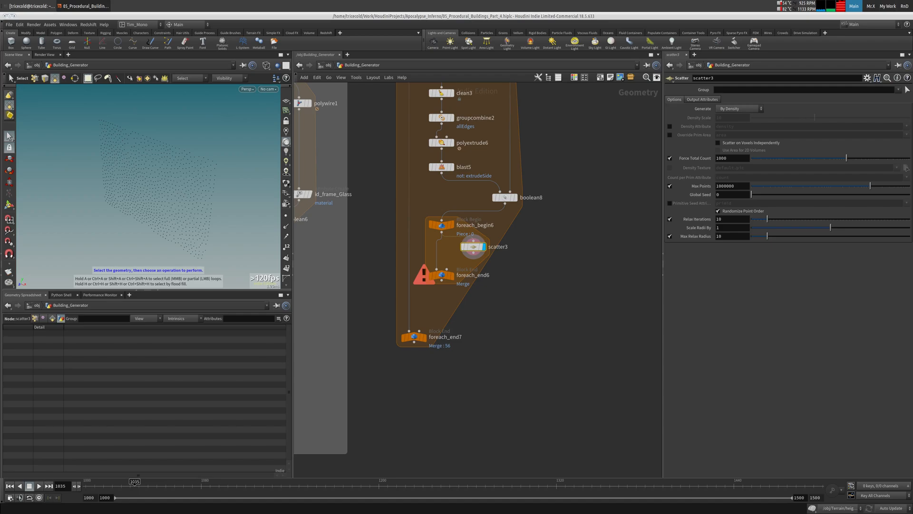
# Set scatter3's Force Total Count to 1 and its Global Seed to 5.51.
pyautogui.click(724, 158)
pyautogui.write('1')
pyautogui.press('Tab')
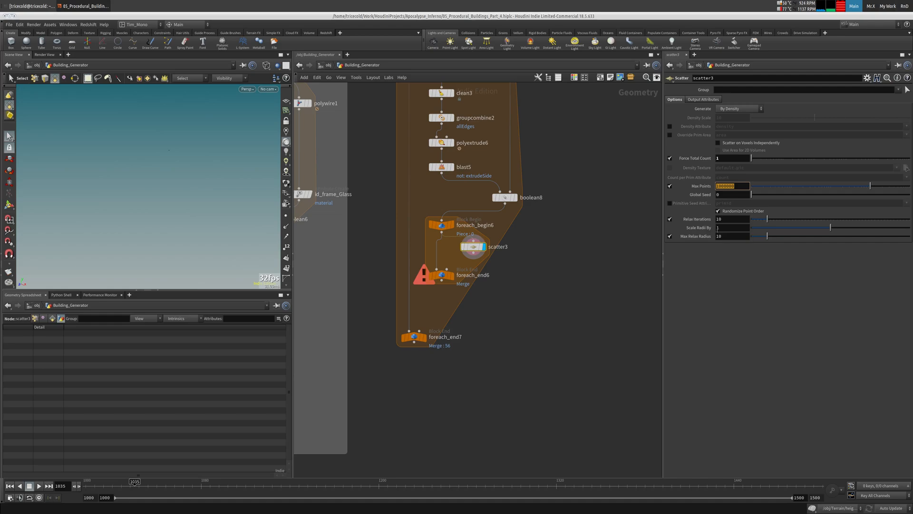
pyautogui.press('Tab')
pyautogui.press('Tab')
pyautogui.moveTo(753, 194); pyautogui.dragTo(839, 194)
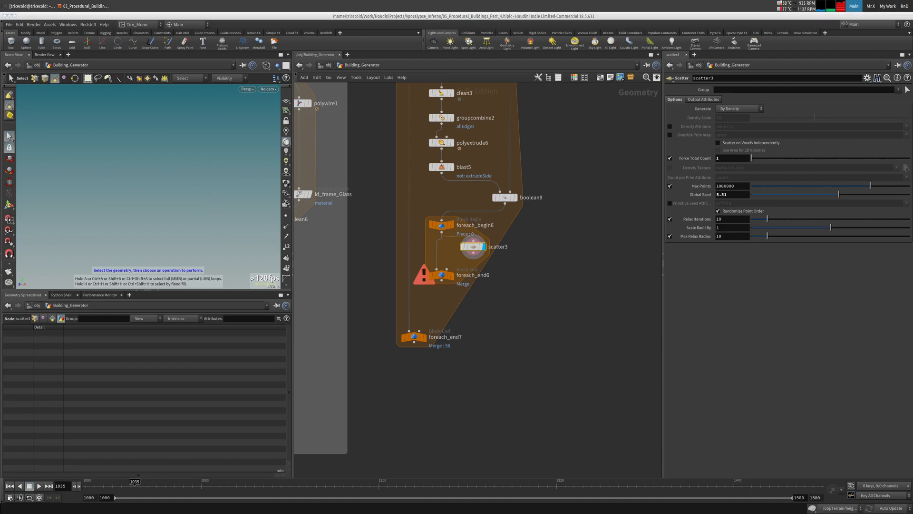
# Add a Box node inside the loop below scatter3, sized 1.5 by 20 by 1.5.
pyautogui.press('Tab')
pyautogui.moveTo(450, 272)
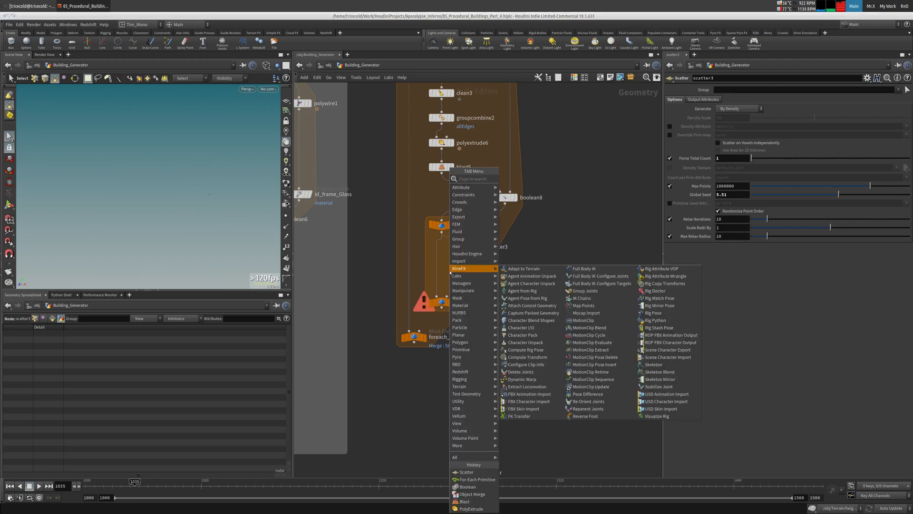
pyautogui.write('bo')
pyautogui.click(517, 194)
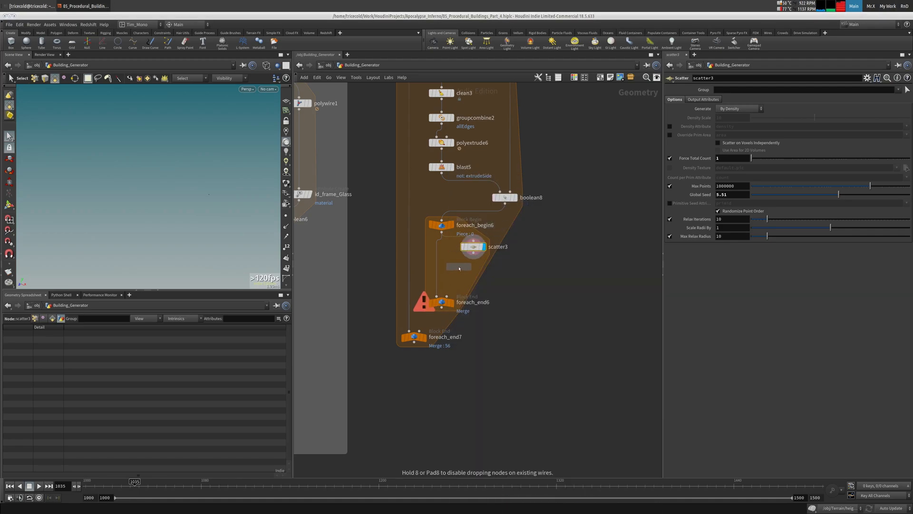
pyautogui.click(460, 269)
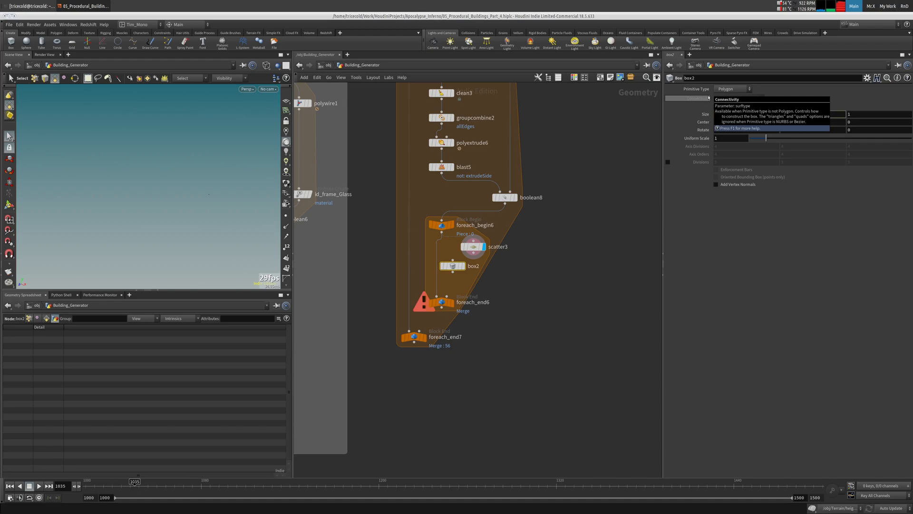
pyautogui.press('Tab')
pyautogui.write('1')
pyautogui.press('Return')
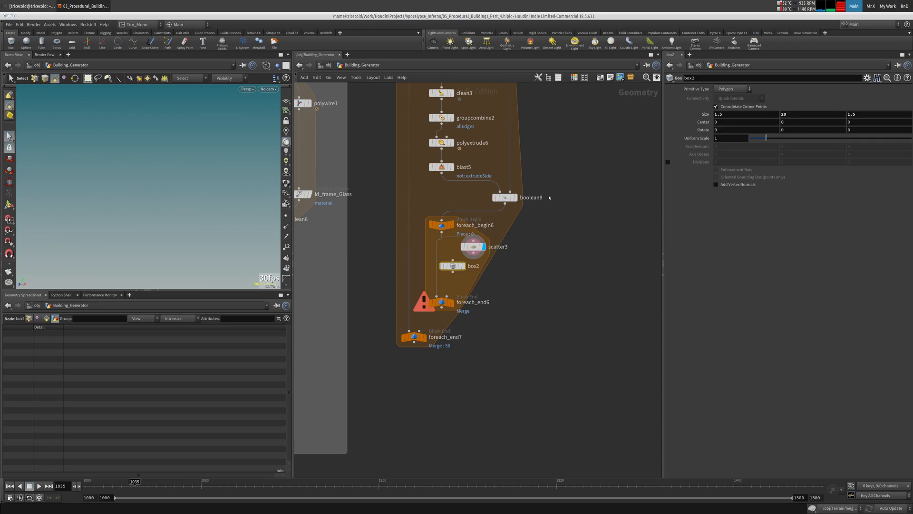
# Add a Copy to Points node inside the loop that copies box2 onto scatter3's points.
pyautogui.press('Tab')
pyautogui.write('cop')
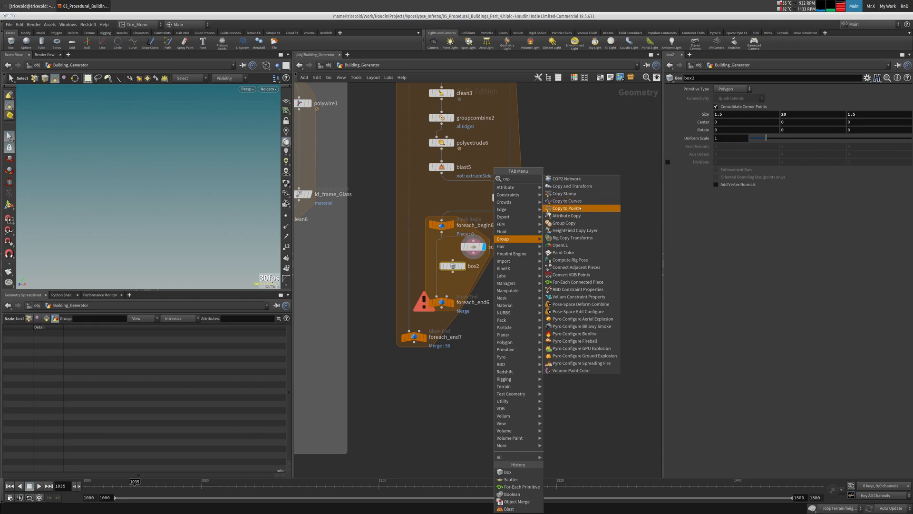
pyautogui.click(583, 208)
pyautogui.click(483, 287)
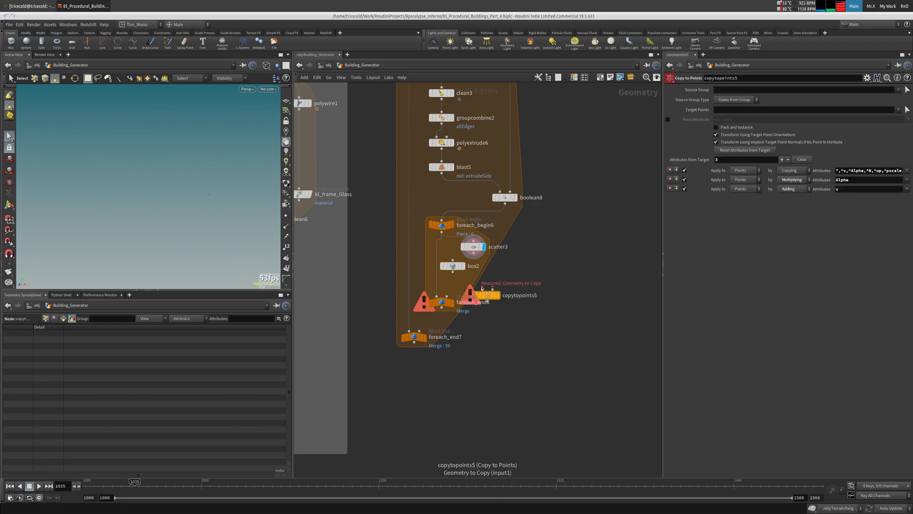
pyautogui.moveTo(483, 287); pyautogui.dragTo(453, 271)
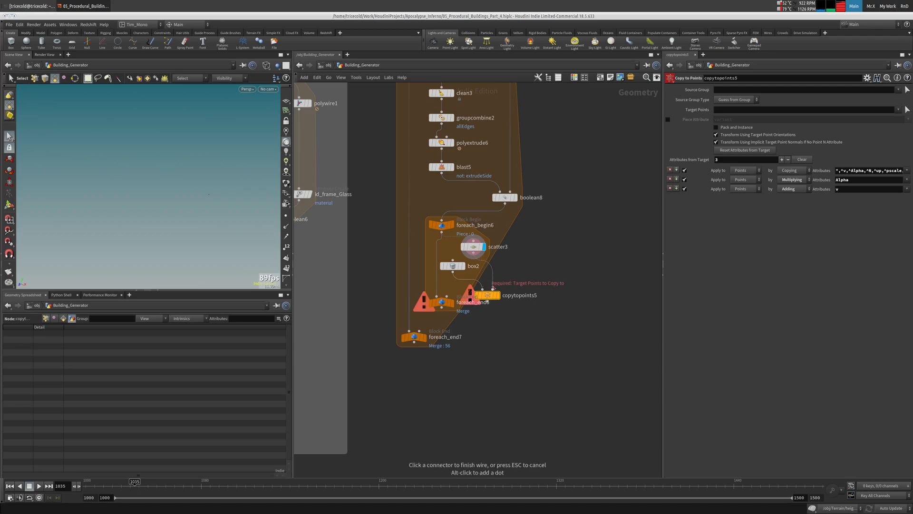
# Display copytopoints5, place it just below box2, and template foreach_begin6 to view the box against its wall.
pyautogui.click(497, 296)
pyautogui.moveTo(490, 295); pyautogui.dragTo(479, 287)
pyautogui.click(449, 225)
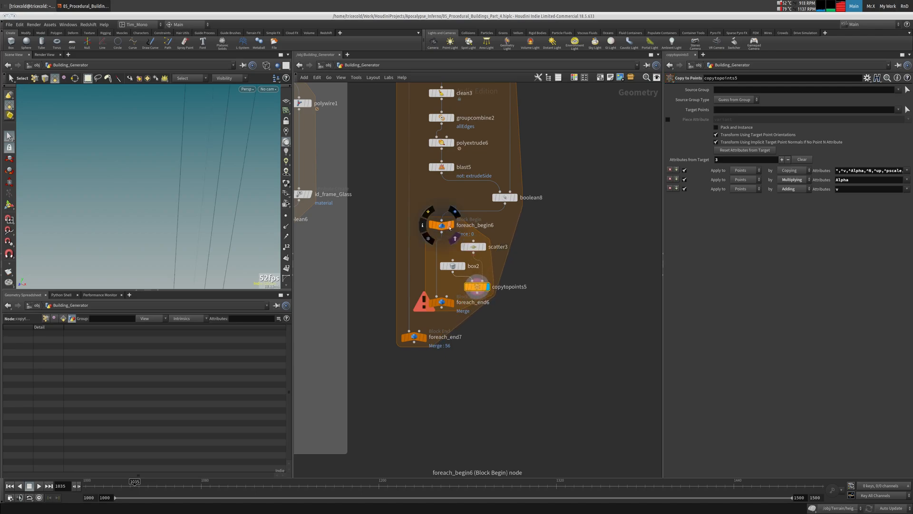
pyautogui.press('space')
pyautogui.moveTo(192, 179); pyautogui.dragTo(157, 138)
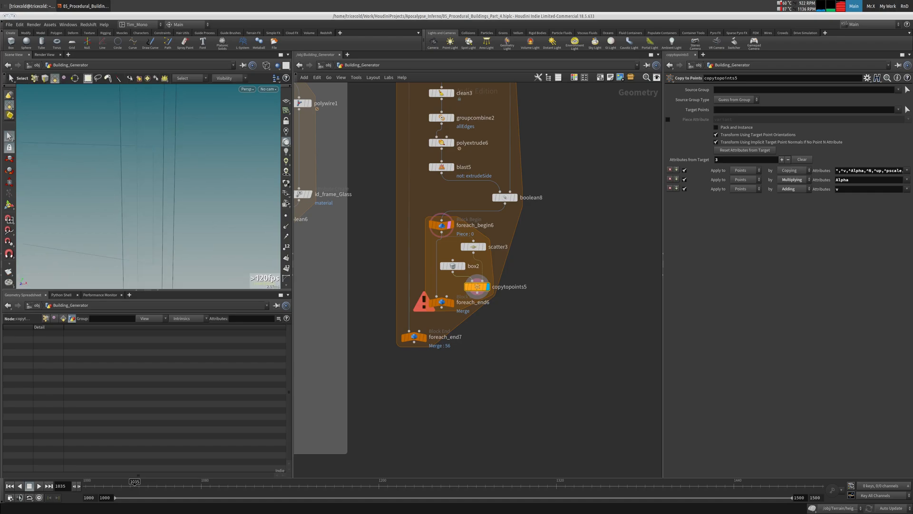
# Move both loop end nodes down and insert a Boolean before foreach_end6, with copytopoints5 as its second input.
pyautogui.moveTo(414, 337); pyautogui.dragTo(414, 382)
pyautogui.moveTo(442, 303); pyautogui.dragTo(442, 336)
pyautogui.press('Tab')
pyautogui.write('boo')
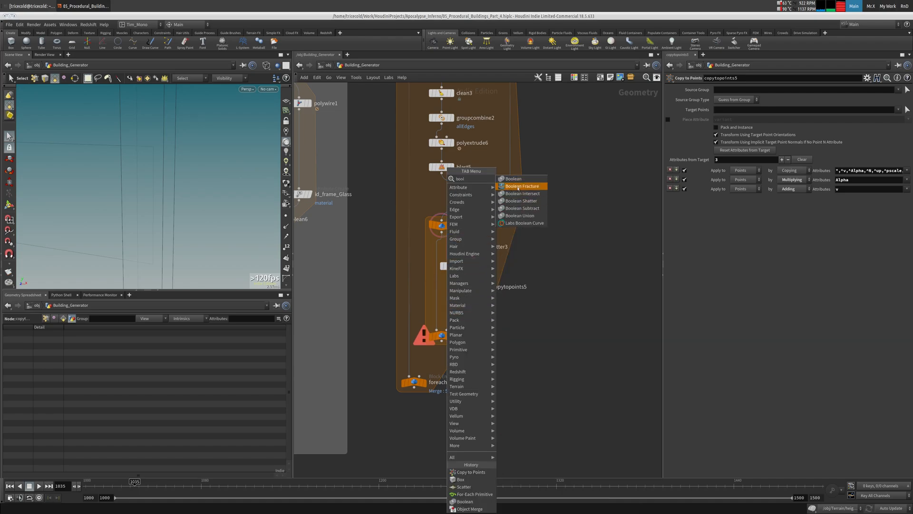
pyautogui.click(512, 178)
pyautogui.click(441, 309)
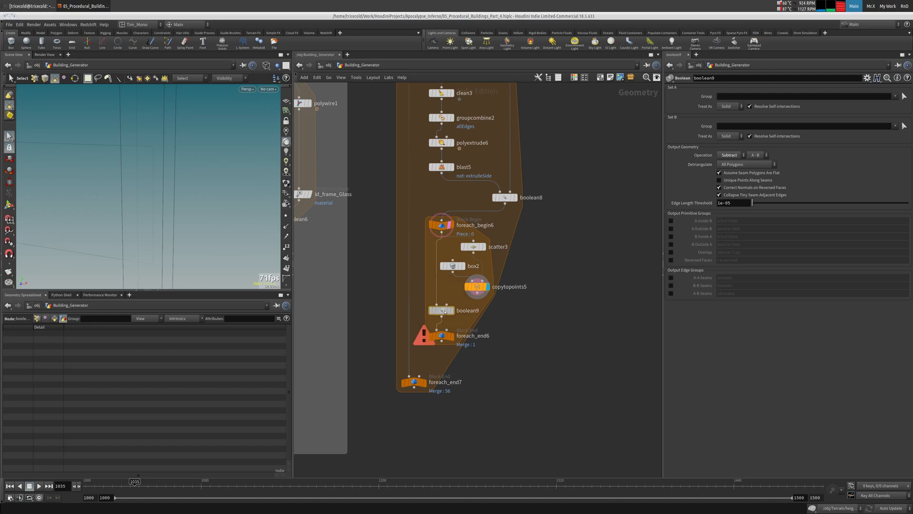
pyautogui.click(477, 296)
pyautogui.click(446, 306)
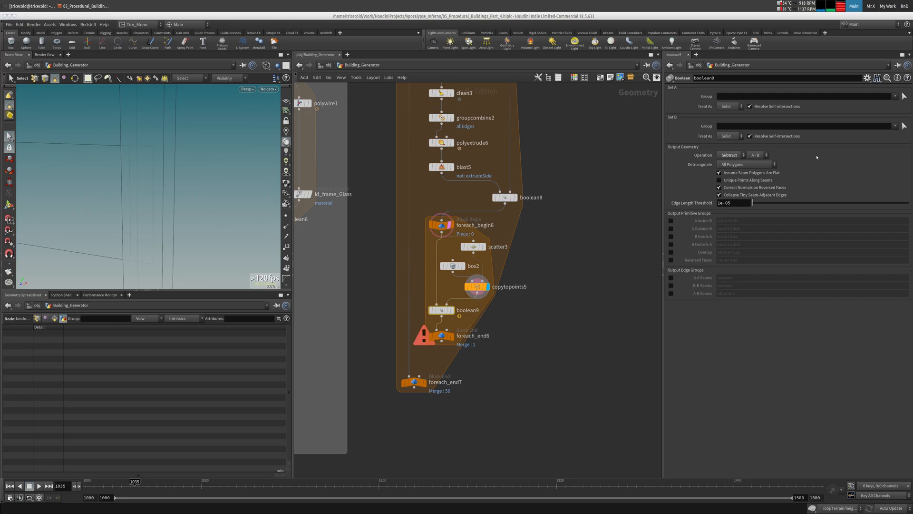
# Treat boolean9's Set A as Surface and display the node.
pyautogui.click(731, 107)
pyautogui.click(730, 116)
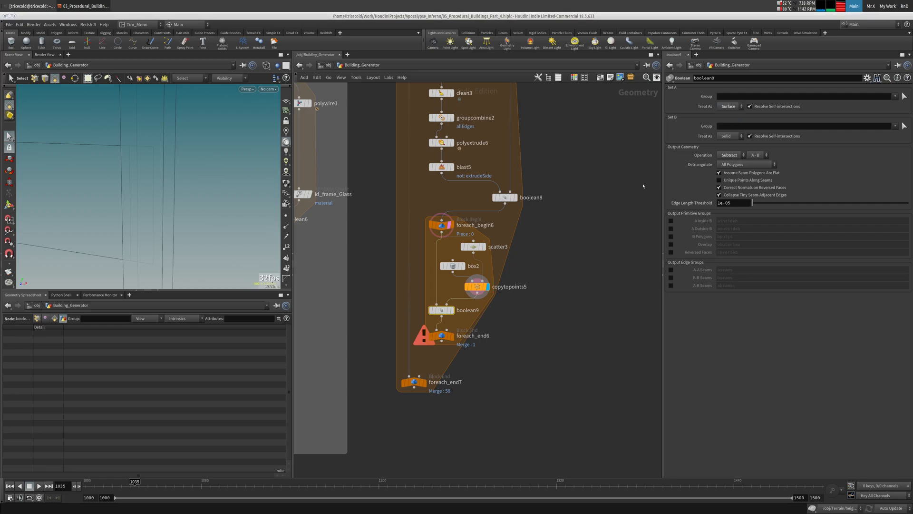
pyautogui.click(452, 310)
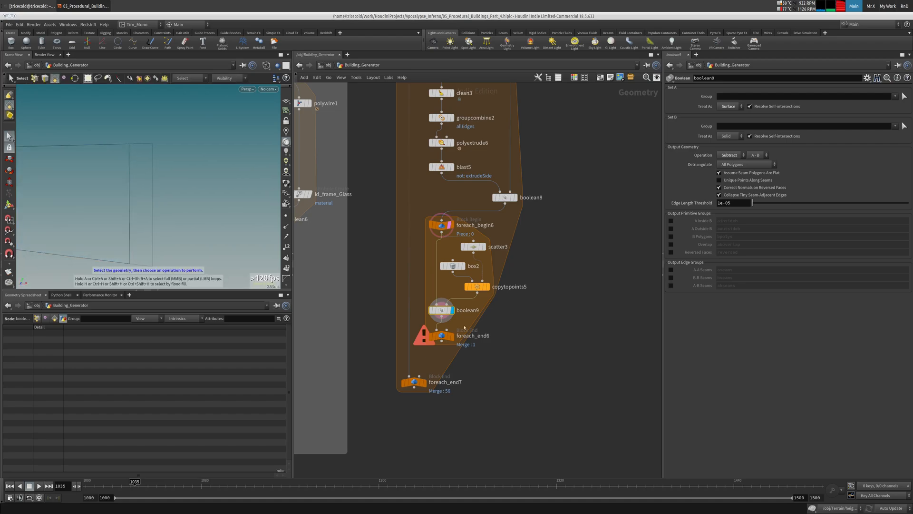
# Display foreach_end6 and compare its cut walls with the uncut walls of boolean8.
pyautogui.click(452, 335)
pyautogui.hotkey('space', 'g')
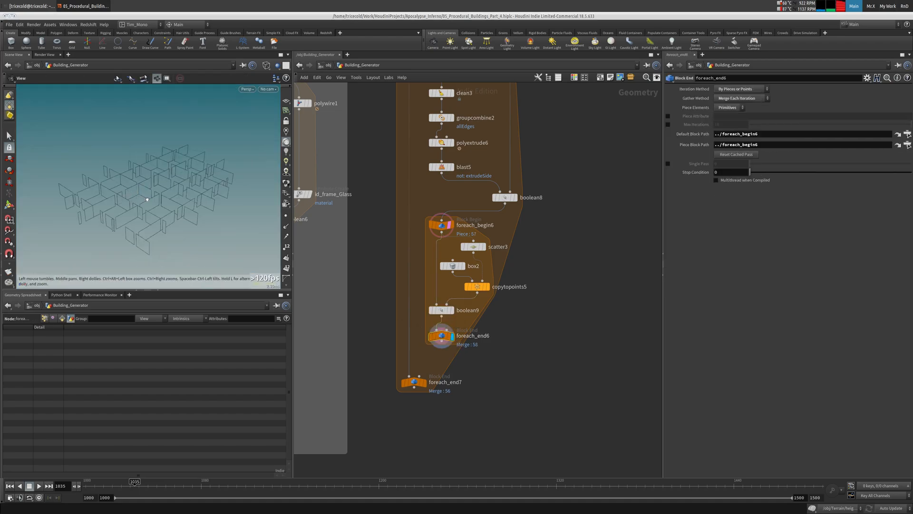
pyautogui.moveTo(226, 210); pyautogui.dragTo(95, 244)
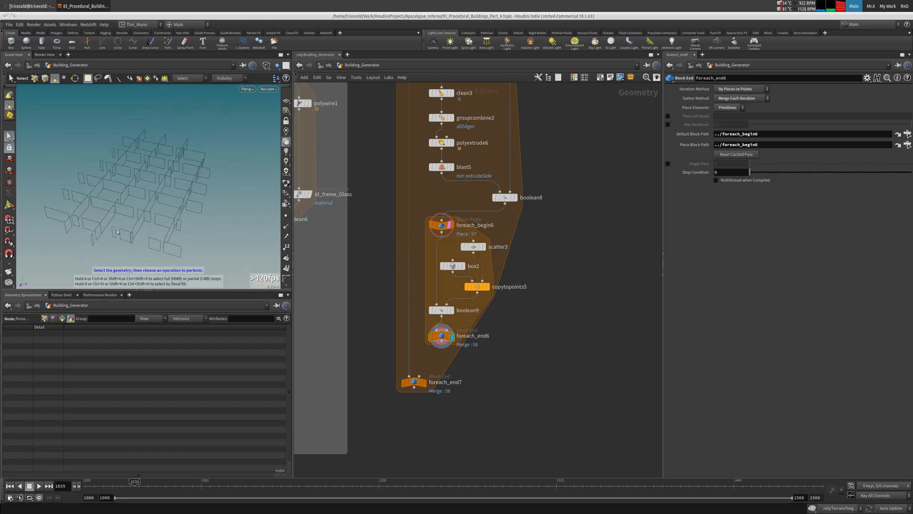
pyautogui.keyDown('alt'); pyautogui.moveTo(119, 222); pyautogui.dragTo(181, 217); pyautogui.keyUp('alt')
pyautogui.click(449, 225)
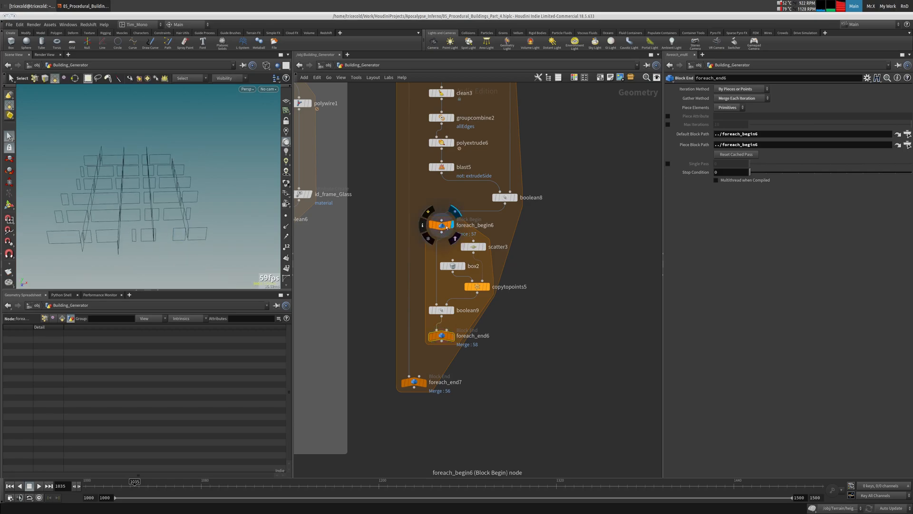
pyautogui.click(514, 197)
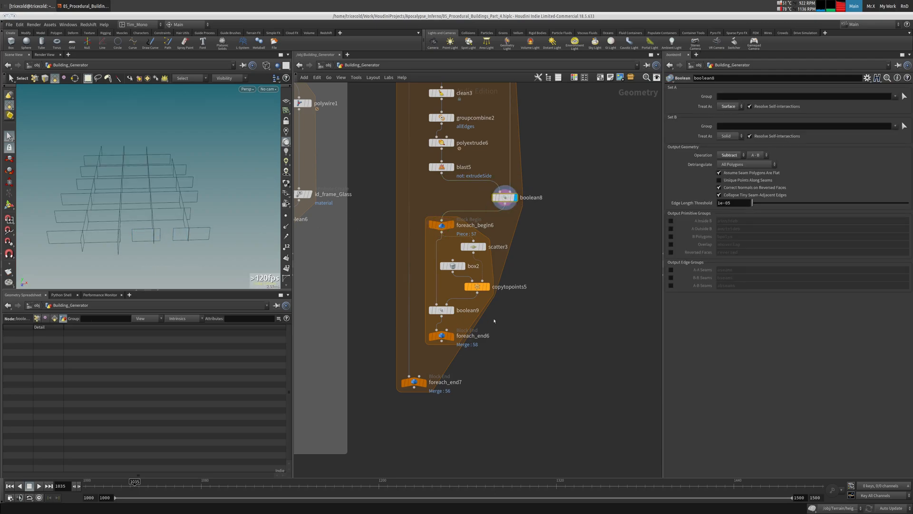
pyautogui.click(449, 336)
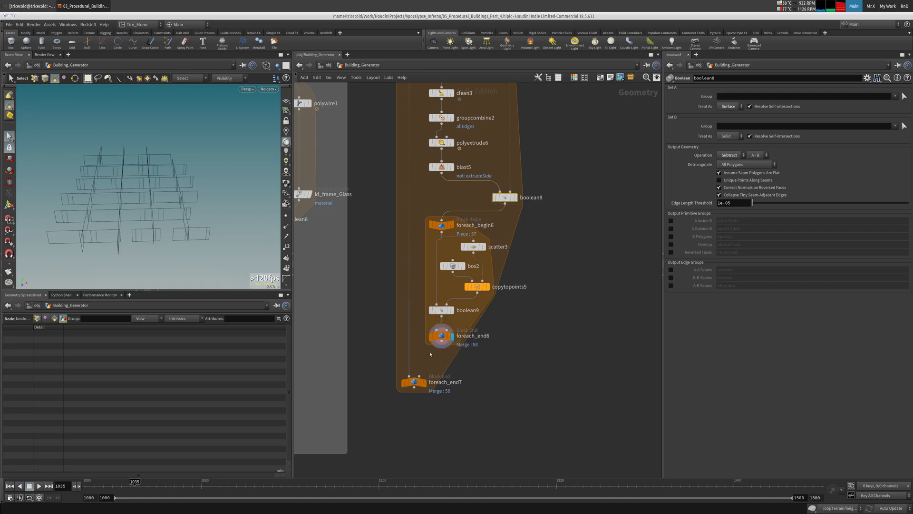
# Select foreach_end6 and examine the openings in its walls from above and at an angle.
pyautogui.click(441, 336)
pyautogui.press('Escape')
pyautogui.moveTo(144, 159); pyautogui.dragTo(165, 160)
pyautogui.press('s')
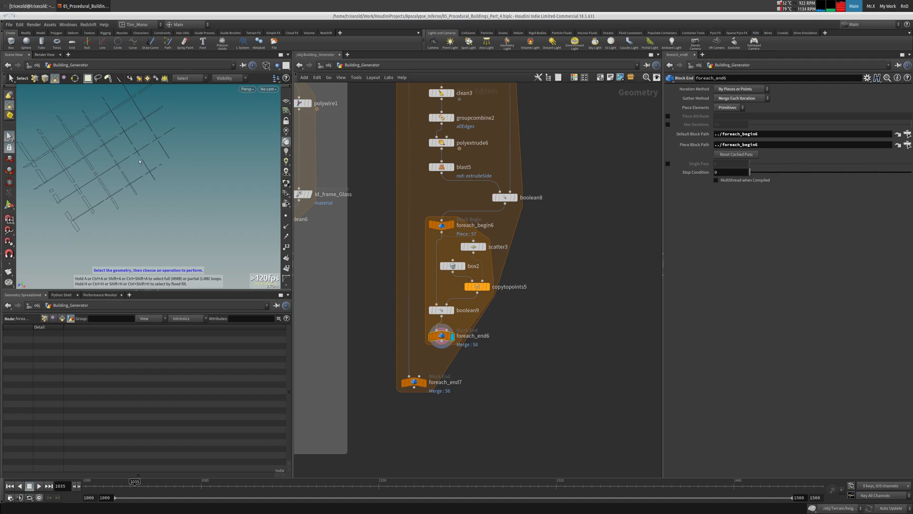
pyautogui.keyDown('alt'); pyautogui.moveTo(133, 165); pyautogui.dragTo(204, 129); pyautogui.keyUp('alt')
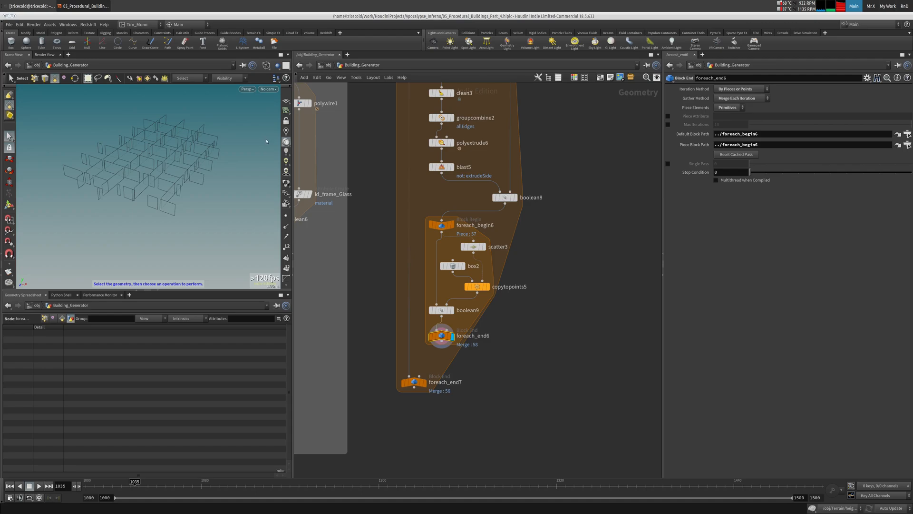
pyautogui.press('Escape')
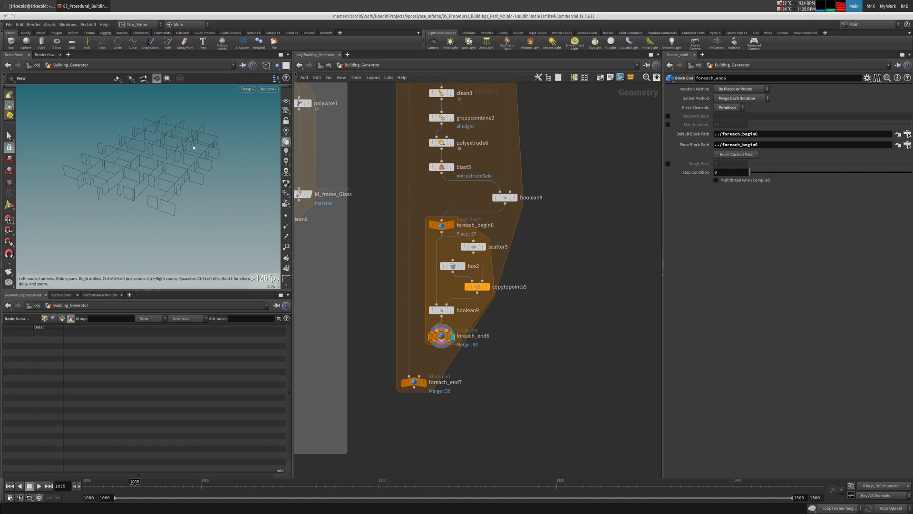
pyautogui.moveTo(194, 147); pyautogui.dragTo(184, 199)
pyautogui.press('s')
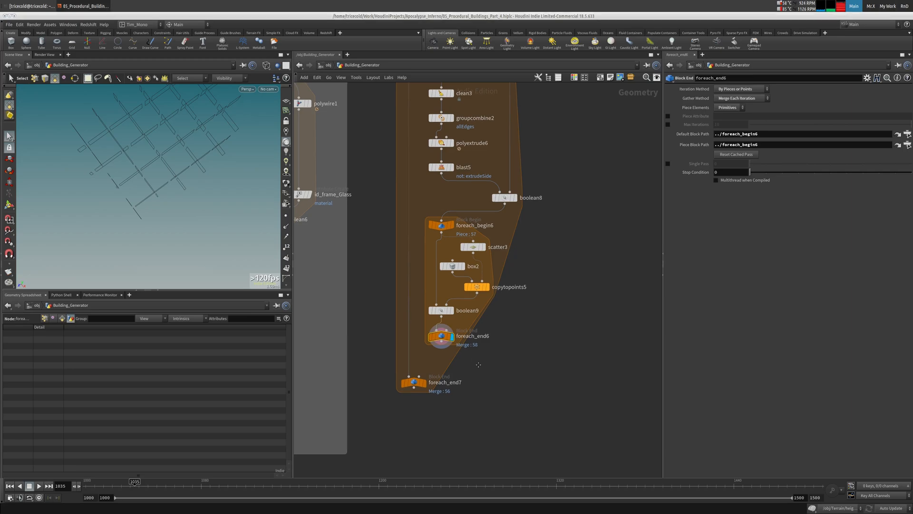
# Add a PolyExtrude node after foreach_end6 and display it.
pyautogui.moveTo(467, 358); pyautogui.dragTo(475, 327, button='middle')
pyautogui.press('Tab')
pyautogui.write('pol')
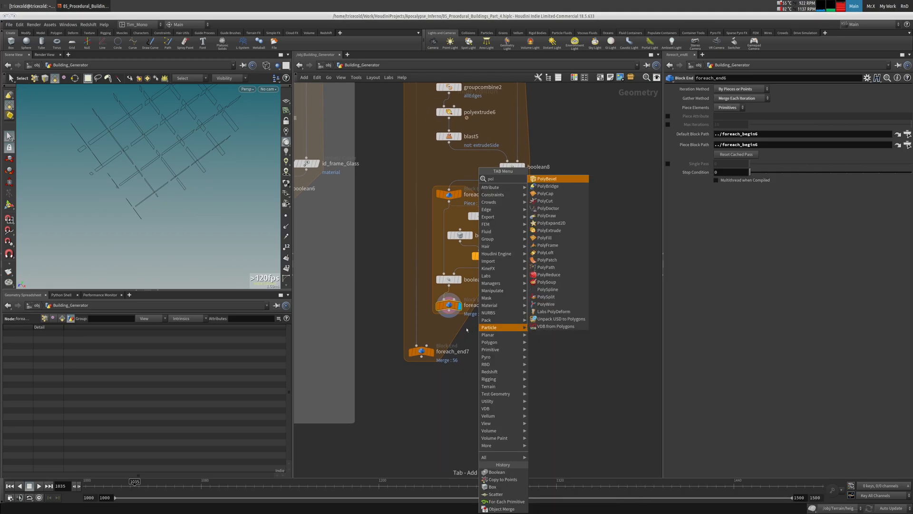
pyautogui.write('yextr')
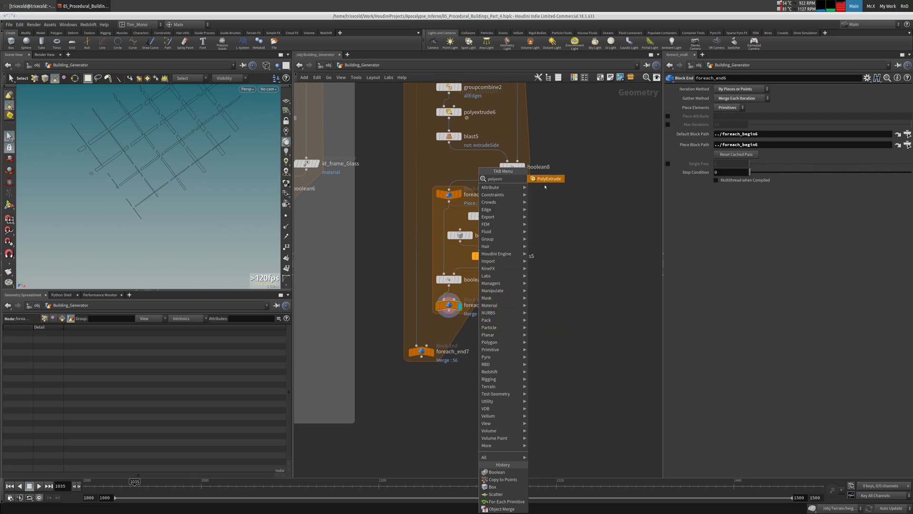
pyautogui.click(544, 181)
pyautogui.click(449, 328)
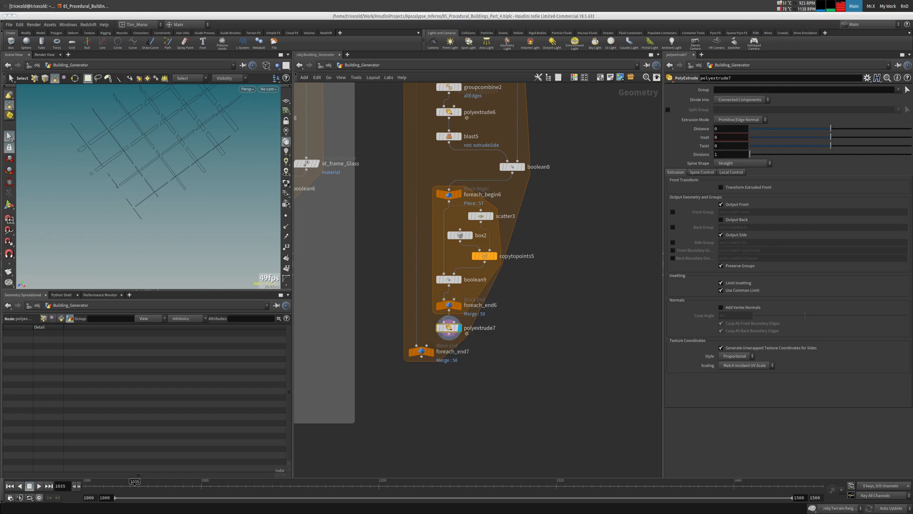
# Set polyextrude7's Distance to 0.14 and enable Output Back.
pyautogui.click(730, 128)
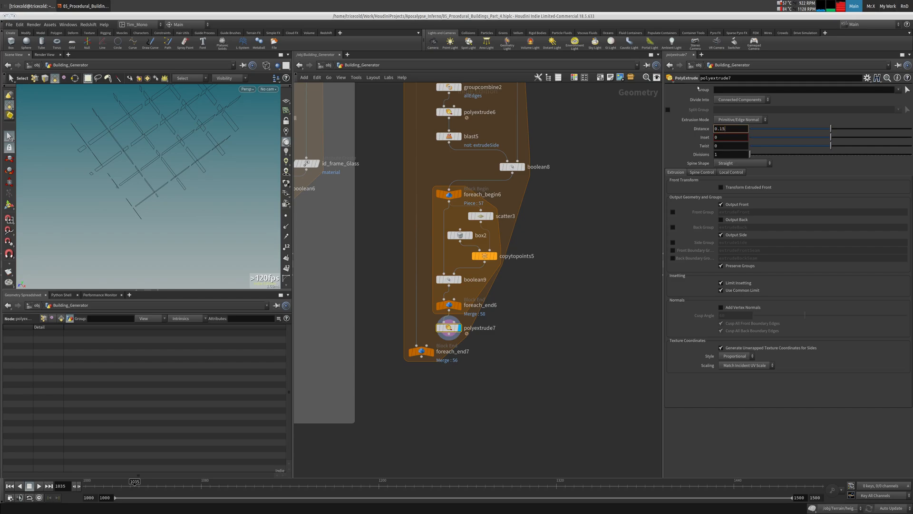
pyautogui.press('Return')
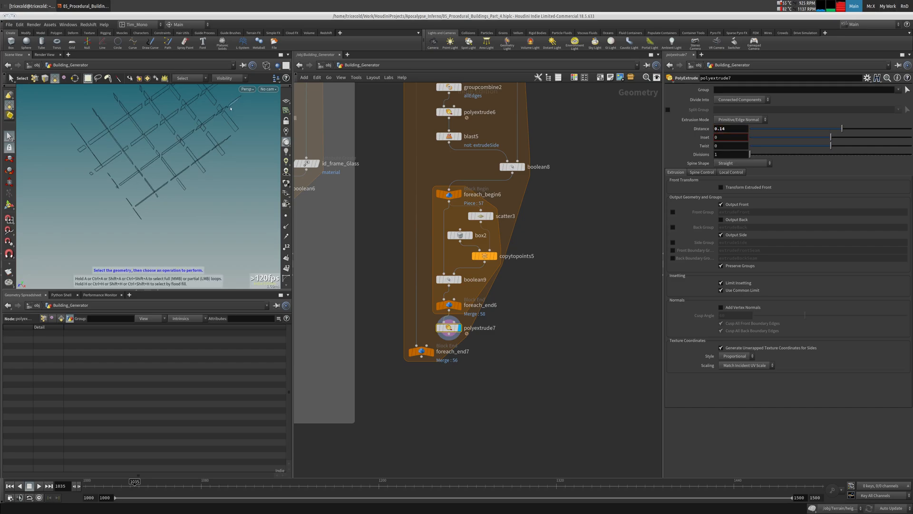
pyautogui.click(721, 219)
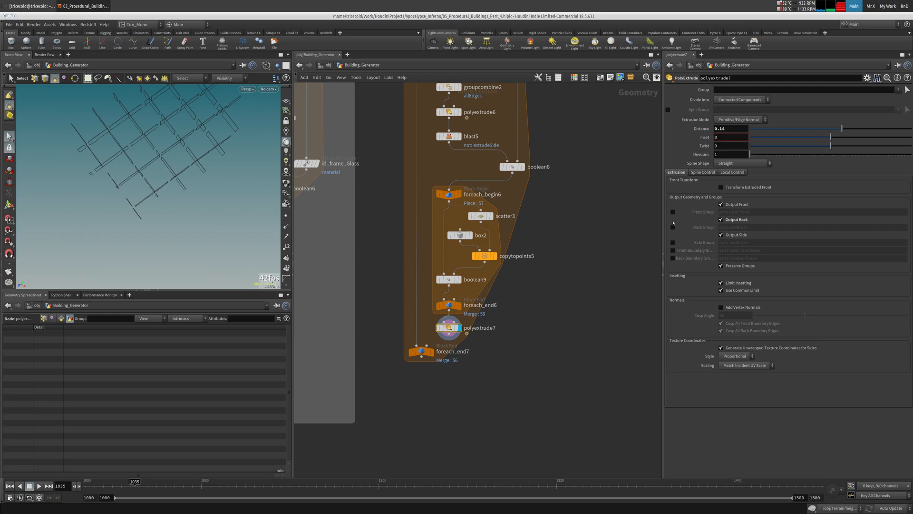
# Switch the viewport to shaded display and examine the thickened walls and openings up close and across the whole floor.
pyautogui.keyDown('alt'); pyautogui.moveTo(125, 185); pyautogui.dragTo(157, 175); pyautogui.keyUp('alt')
pyautogui.press('w')
pyautogui.keyDown('alt'); pyautogui.moveTo(124, 182); pyautogui.dragTo(126, 154, button='middle'); pyautogui.keyUp('alt')
pyautogui.keyDown('alt'); pyautogui.moveTo(126, 154); pyautogui.dragTo(228, 144, button='right'); pyautogui.keyUp('alt')
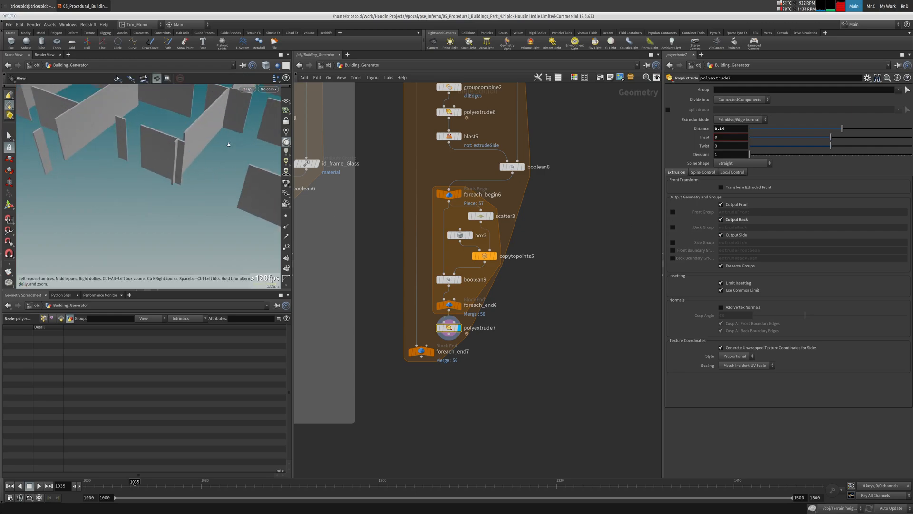
pyautogui.moveTo(229, 145)
pyautogui.keyDown('alt'); pyautogui.mouseDown()
pyautogui.moveTo(183, 187)
pyautogui.moveTo(106, 132)
pyautogui.moveTo(242, 141)
pyautogui.mouseUp(); pyautogui.keyUp('alt')
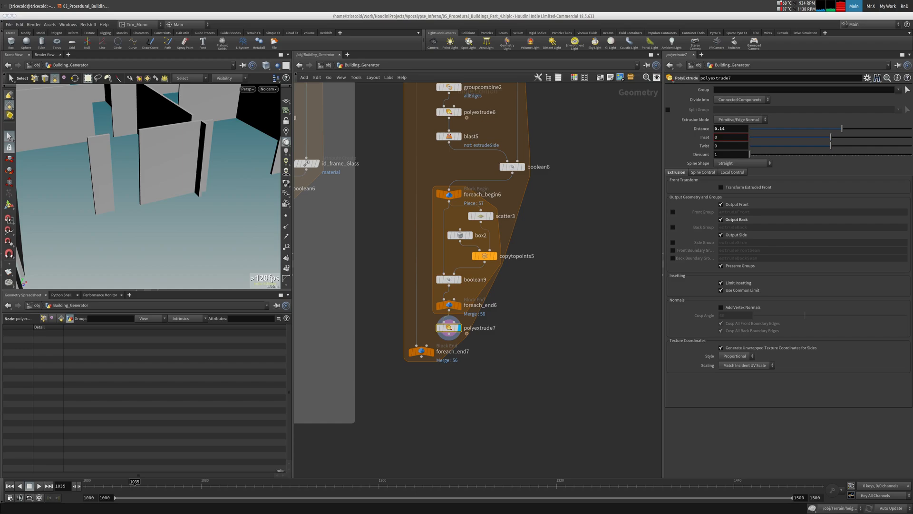
pyautogui.moveTo(579, 196); pyautogui.dragTo(544, 316, button='middle')
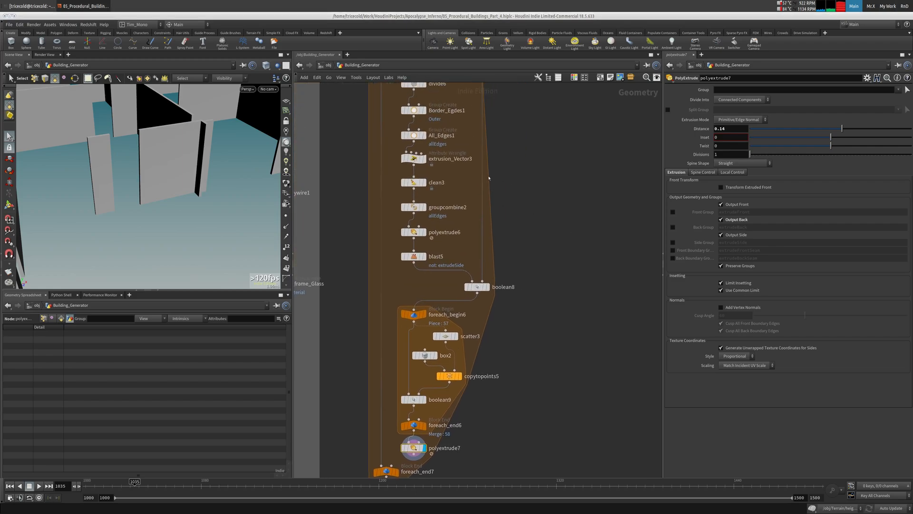
pyautogui.moveTo(490, 178); pyautogui.dragTo(475, 199, button='middle')
pyautogui.keyDown('alt'); pyautogui.moveTo(121, 162); pyautogui.dragTo(33, 192, button='right'); pyautogui.keyUp('alt')
pyautogui.keyDown('alt'); pyautogui.moveTo(33, 193); pyautogui.dragTo(143, 186); pyautogui.keyUp('alt')
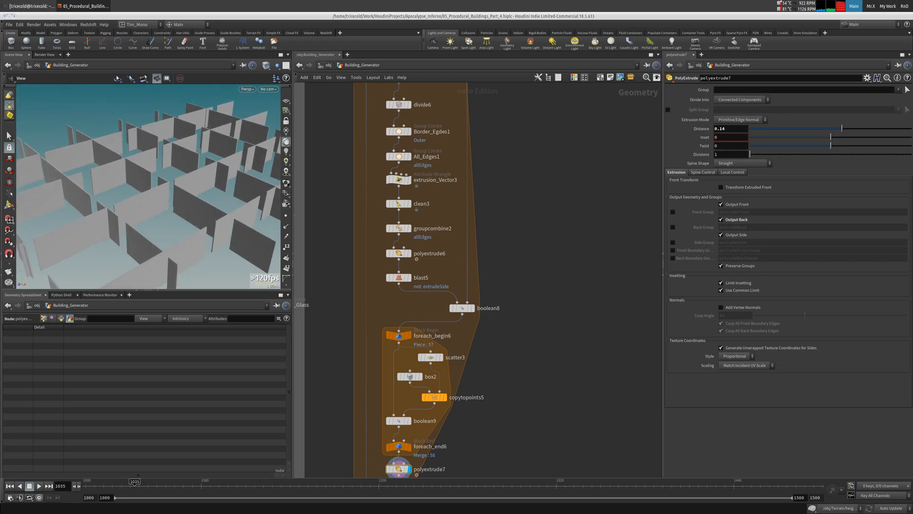
# Examine the thickened walls from several angles, and display blast5 and extrusion_Vector3 to review the wall surfaces and floor layout.
pyautogui.keyDown('alt'); pyautogui.moveTo(142, 186); pyautogui.dragTo(192, 133, button='middle'); pyautogui.keyUp('alt')
pyautogui.keyDown('alt'); pyautogui.moveTo(193, 132); pyautogui.dragTo(148, 157, button='right'); pyautogui.keyUp('alt')
pyautogui.keyDown('alt'); pyautogui.moveTo(147, 157); pyautogui.dragTo(190, 181); pyautogui.keyUp('alt')
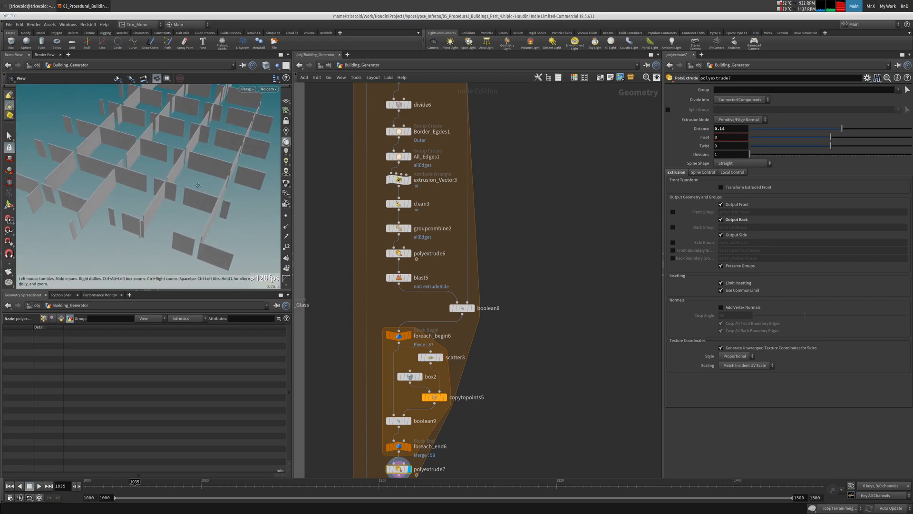
pyautogui.keyDown('alt'); pyautogui.moveTo(190, 180); pyautogui.dragTo(158, 199, button='right'); pyautogui.keyUp('alt')
pyautogui.keyDown('alt'); pyautogui.moveTo(157, 198); pyautogui.dragTo(194, 116); pyautogui.keyUp('alt')
pyautogui.moveTo(505, 211); pyautogui.dragTo(483, 181, button='middle')
pyautogui.click(386, 247)
pyautogui.click(376, 247)
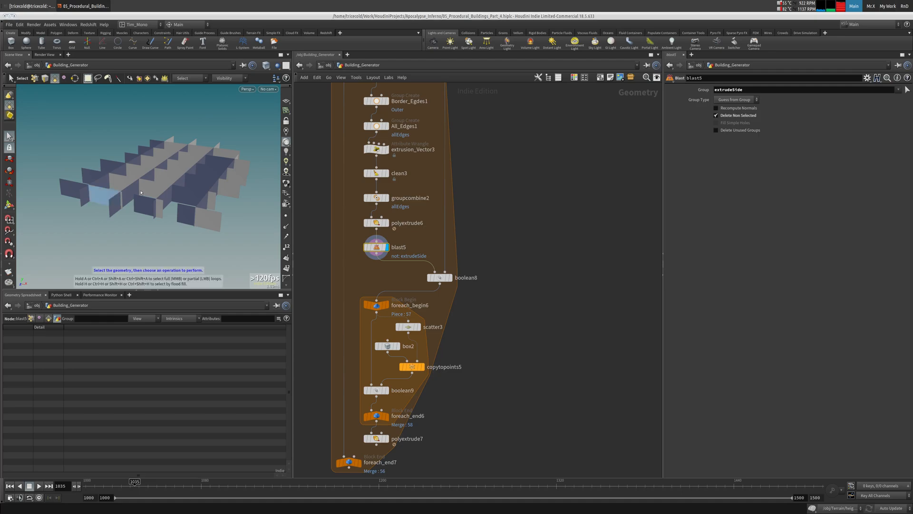
pyautogui.click(386, 149)
pyautogui.click(376, 149)
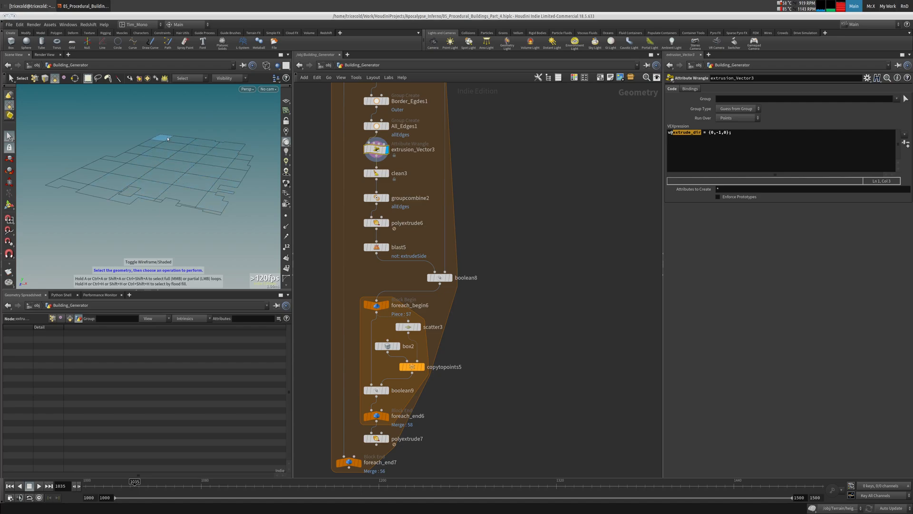
# Add an Attribute Wrangle node branching from extrusion_Vector3 beside clean3 and display it.
pyautogui.moveTo(425, 214); pyautogui.dragTo(395, 198, button='middle')
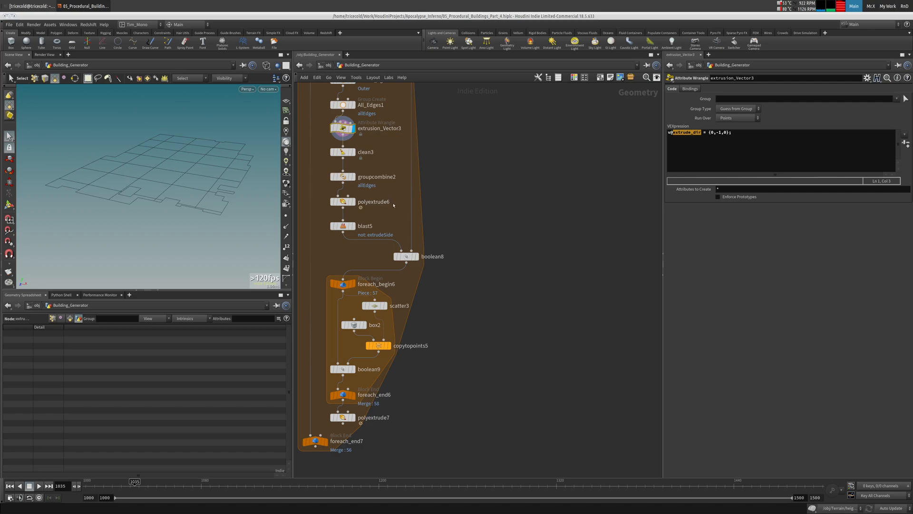
pyautogui.press('Tab')
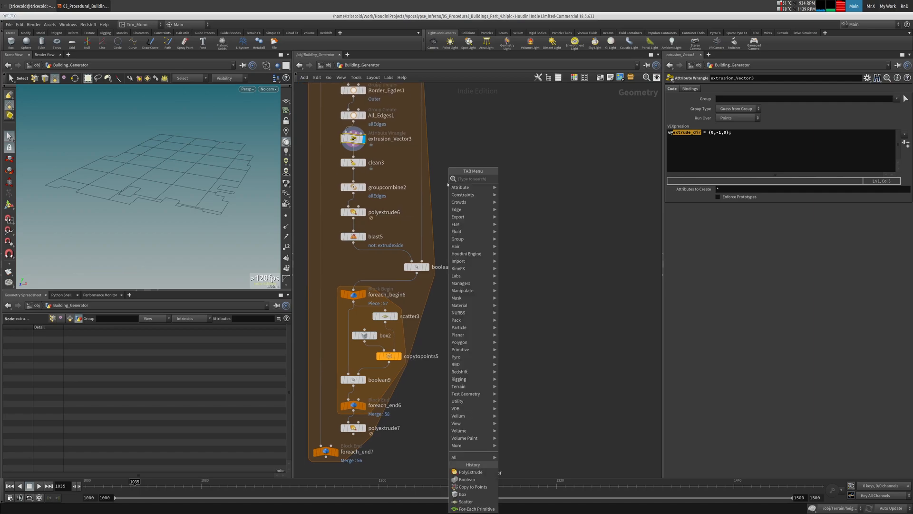
pyautogui.write('attrw')
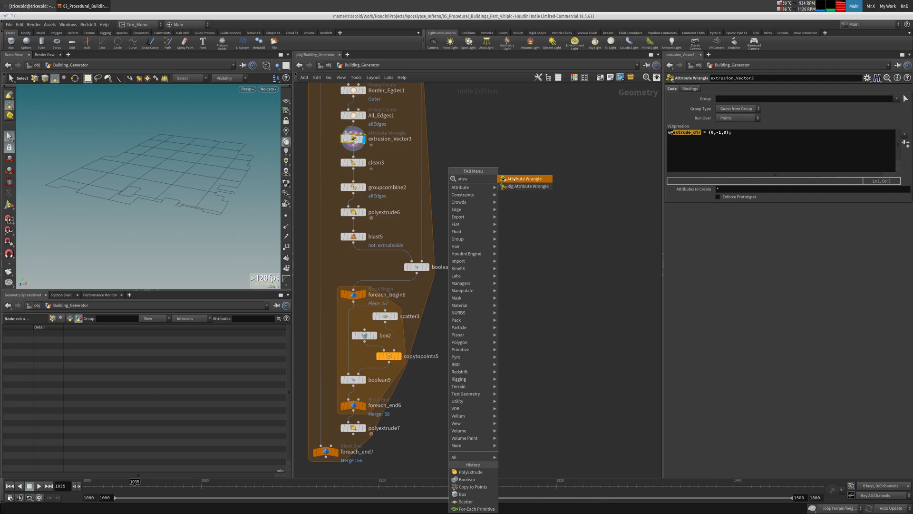
pyautogui.click(515, 179)
pyautogui.click(458, 158)
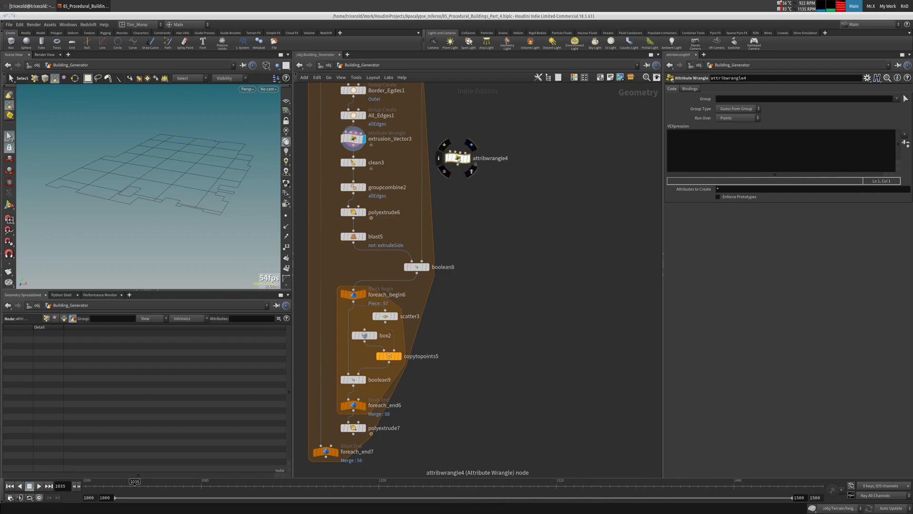
pyautogui.moveTo(458, 159); pyautogui.dragTo(353, 145)
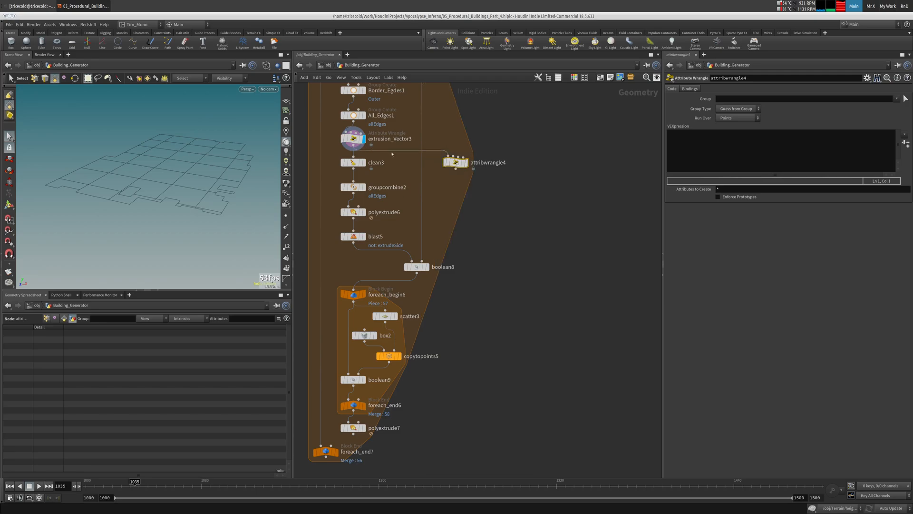
pyautogui.moveTo(449, 161); pyautogui.dragTo(444, 161)
pyautogui.click(460, 163)
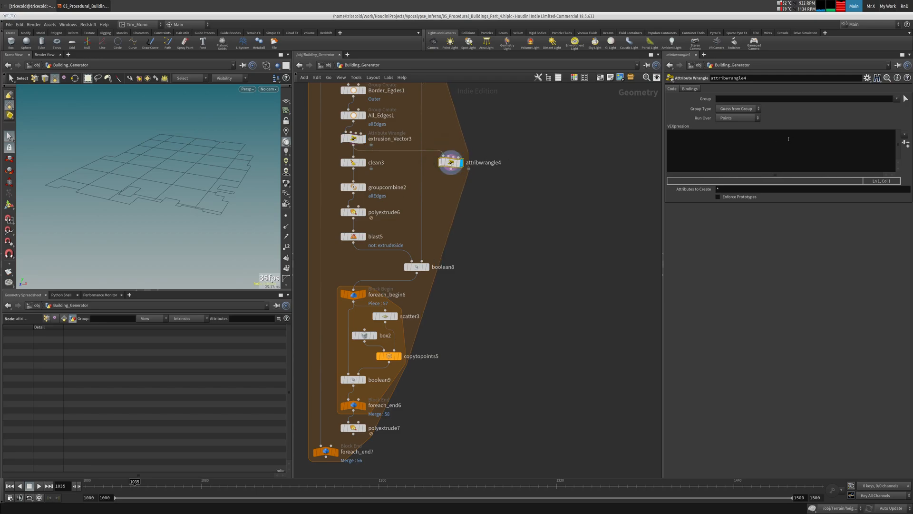
# Set attribwrangle4 to run over Primitives and enter the code addpoint(0,@P); to create a point per room.
pyautogui.click(744, 120)
pyautogui.click(736, 126)
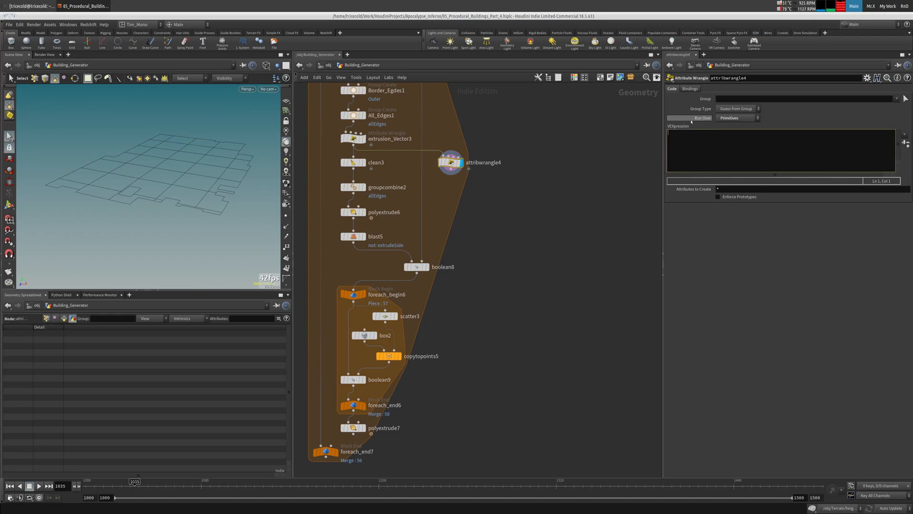
pyautogui.write('addpoint')
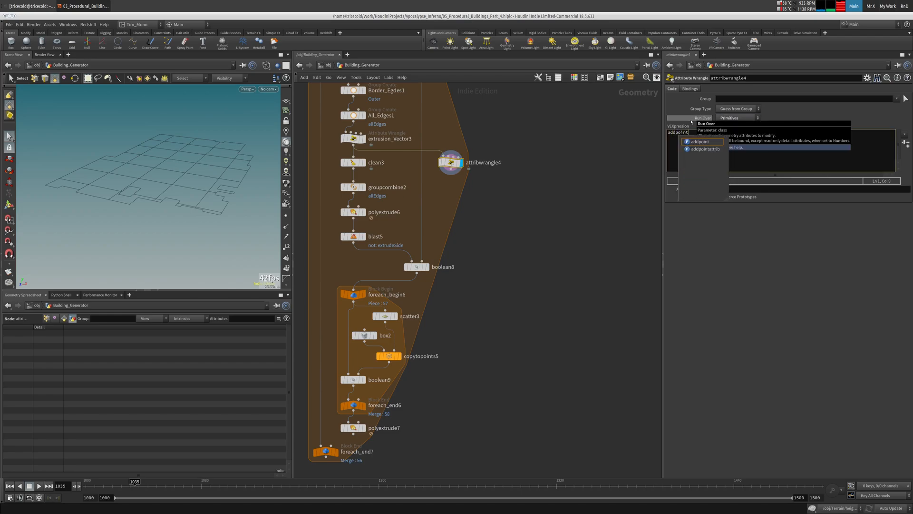
pyautogui.write('(0,@P);')
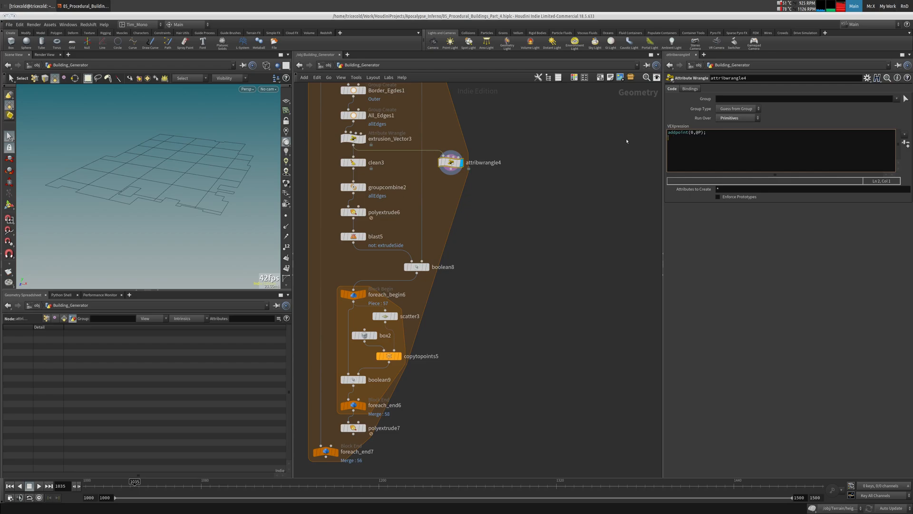
pyautogui.click(534, 206)
pyautogui.moveTo(534, 206); pyautogui.dragTo(537, 206, button='middle')
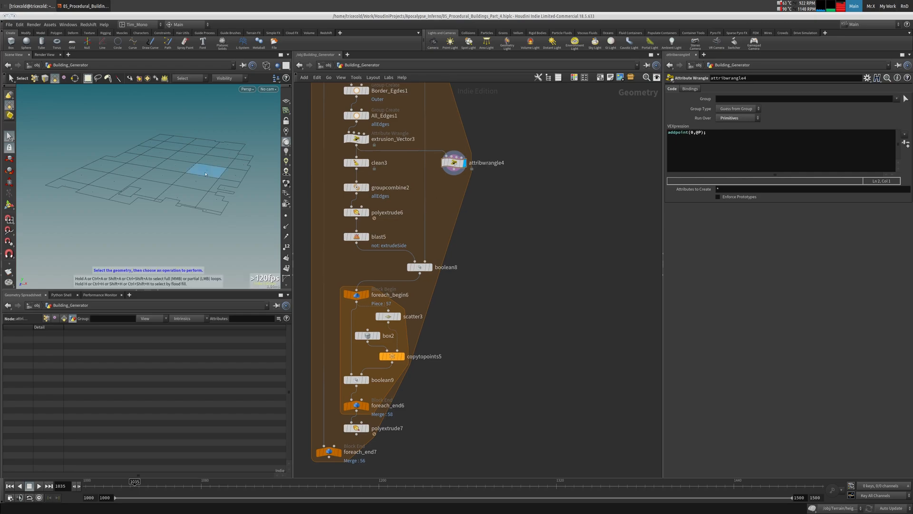
pyautogui.keyDown('alt'); pyautogui.moveTo(179, 179); pyautogui.dragTo(147, 215); pyautogui.keyUp('alt')
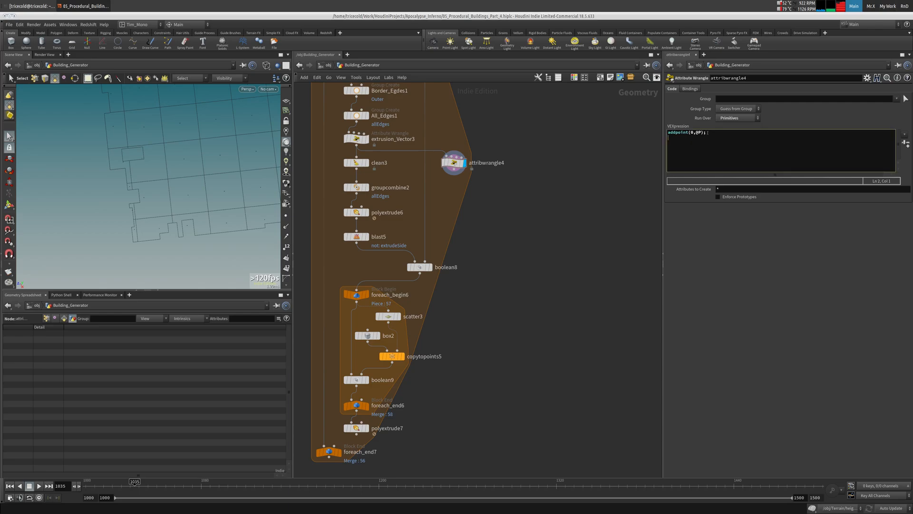
pyautogui.write('removepoi')
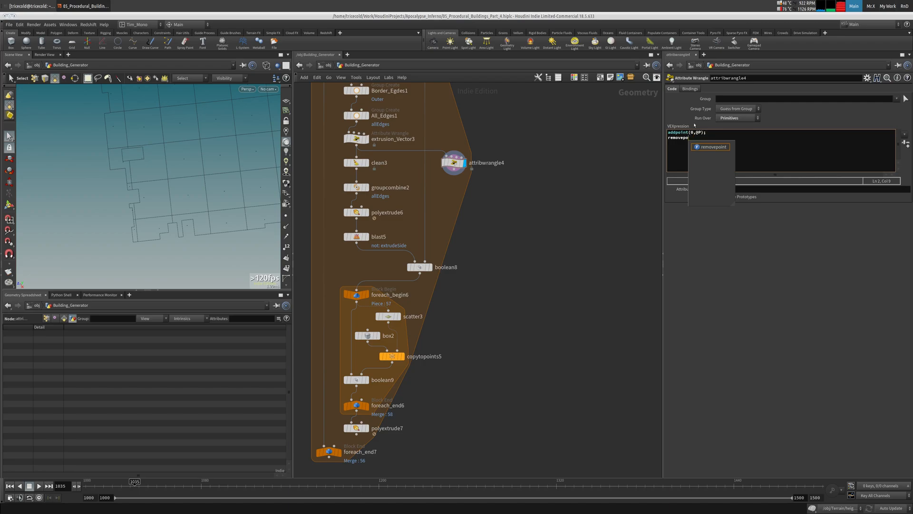
pyautogui.press('BackSpace')
pyautogui.write('prim(0,@')
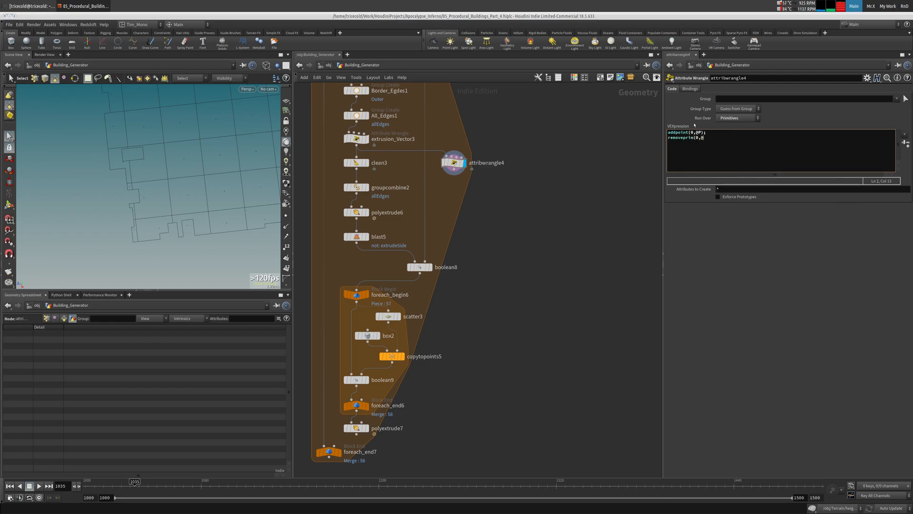
pyautogui.write('primnum,1);')
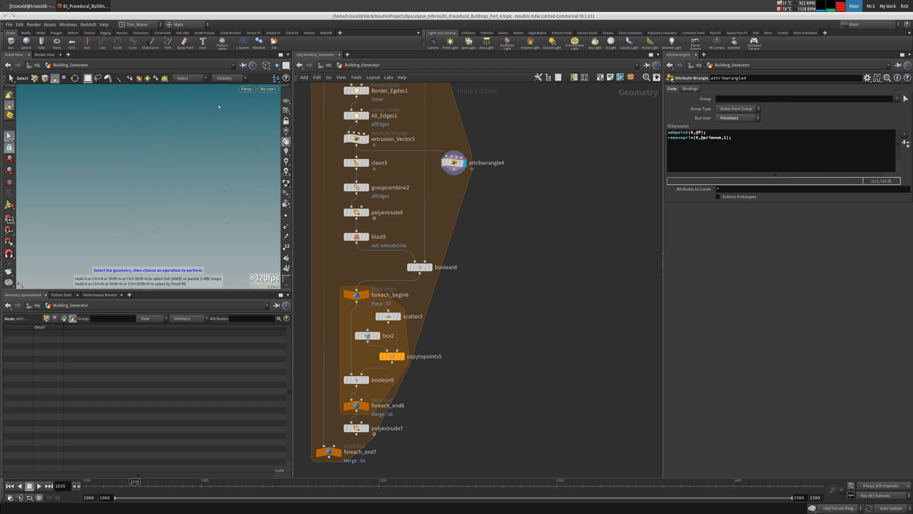
pyautogui.press('Escape')
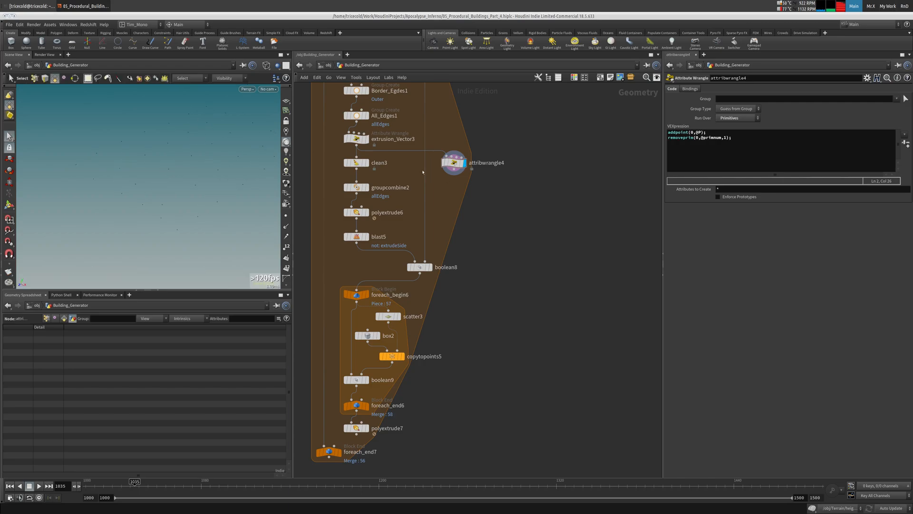
# Display extrusion_Vector3 and examine the floor layout from above.
pyautogui.click(365, 138)
pyautogui.click(369, 138)
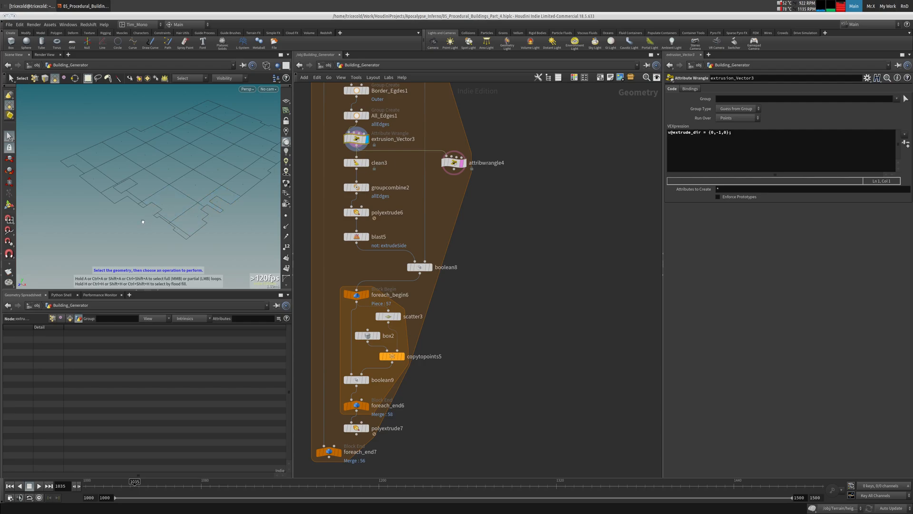
pyautogui.keyDown('alt'); pyautogui.moveTo(143, 221); pyautogui.dragTo(183, 232); pyautogui.keyUp('alt')
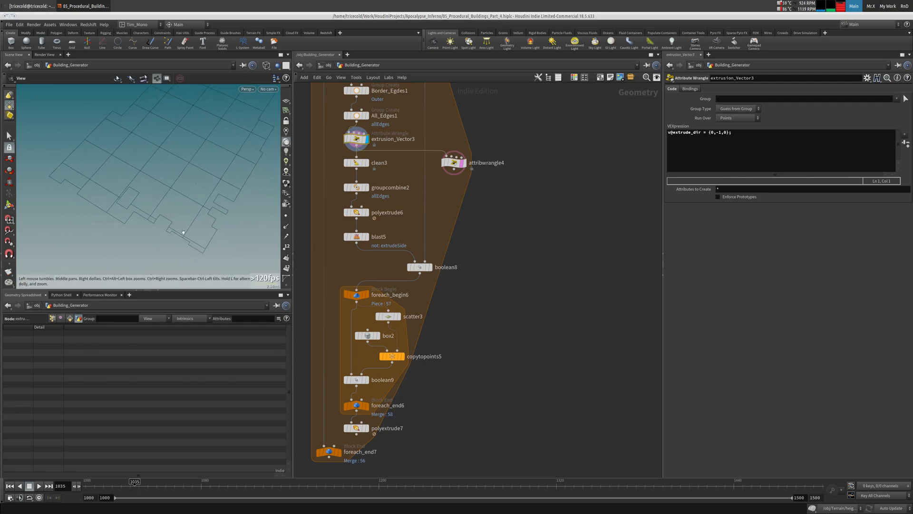
# Add a Box node below attribwrangle4 and set its Y size to .05.
pyautogui.moveTo(447, 184); pyautogui.dragTo(398, 199, button='middle')
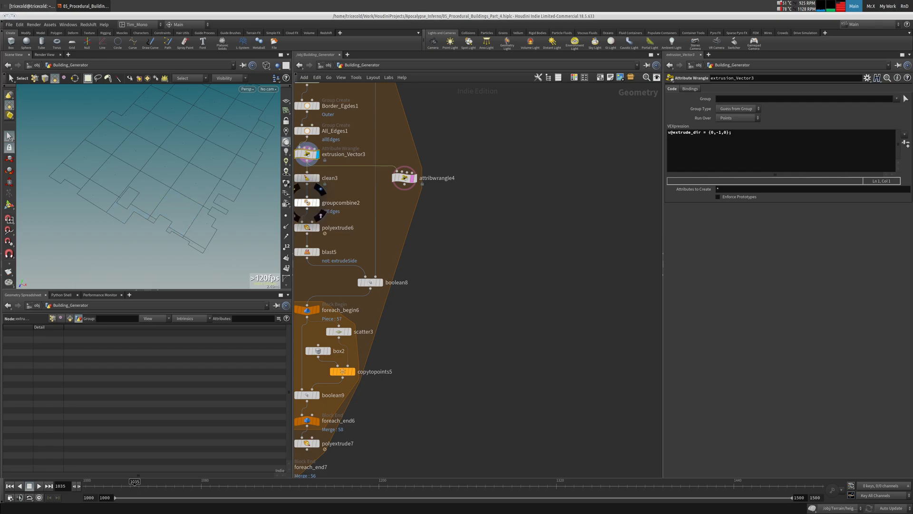
pyautogui.moveTo(417, 209); pyautogui.dragTo(420, 212, button='middle')
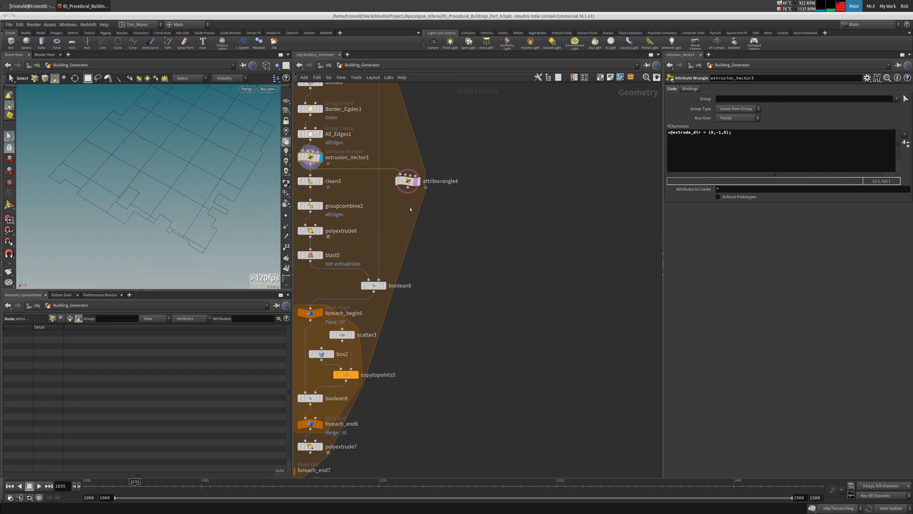
pyautogui.press('Tab')
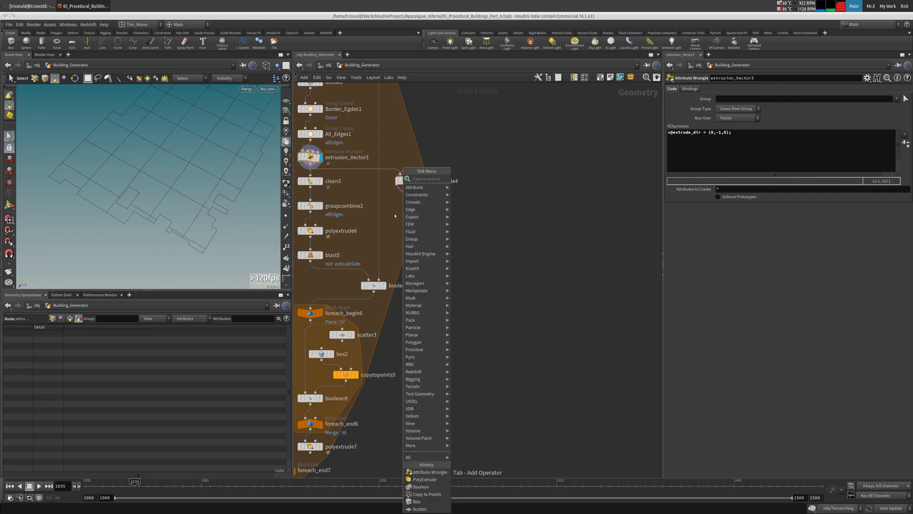
pyautogui.write('box')
pyautogui.press('Return')
pyautogui.click(401, 207)
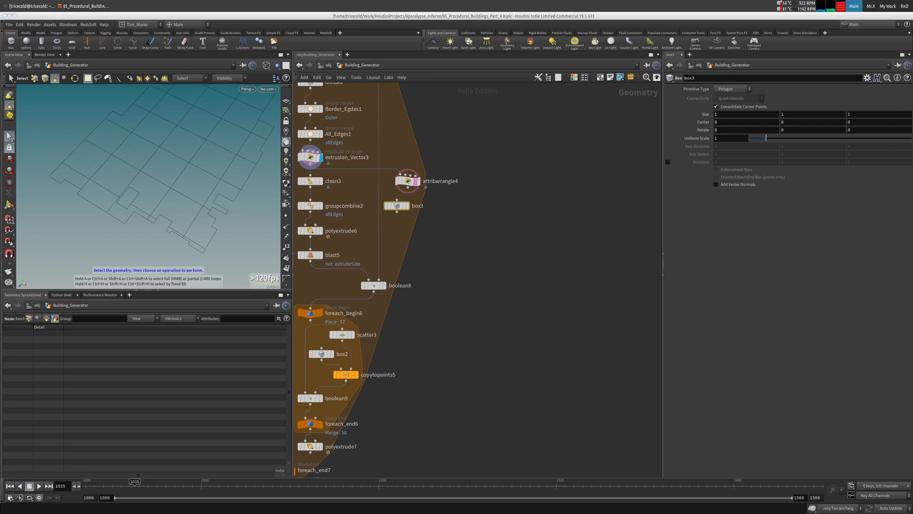
pyautogui.click(806, 117)
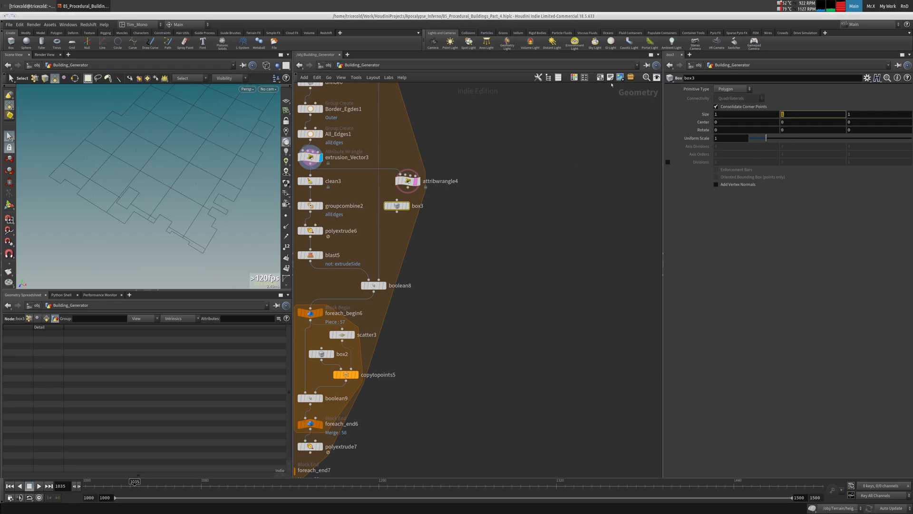
pyautogui.write('.1')
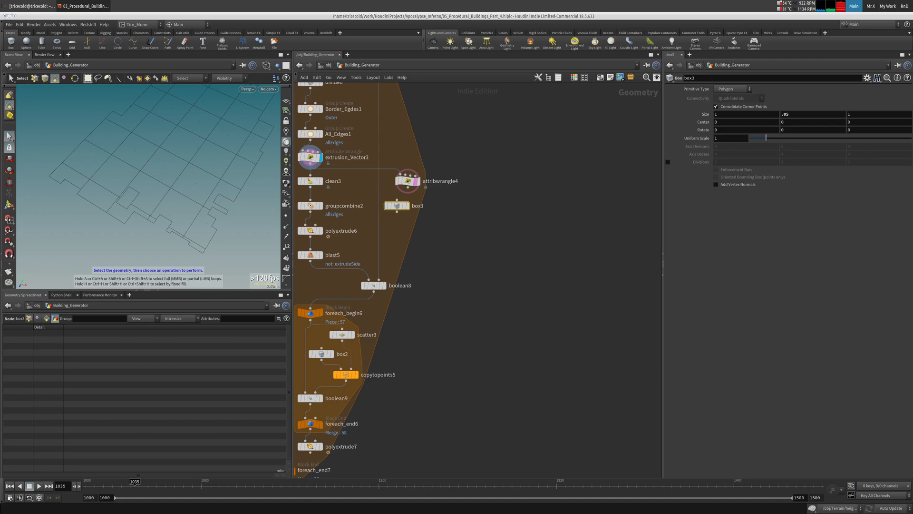
# Add a Copy to Points node that copies box3 onto the points from attribwrangle4.
pyautogui.press('Tab')
pyautogui.write('cop')
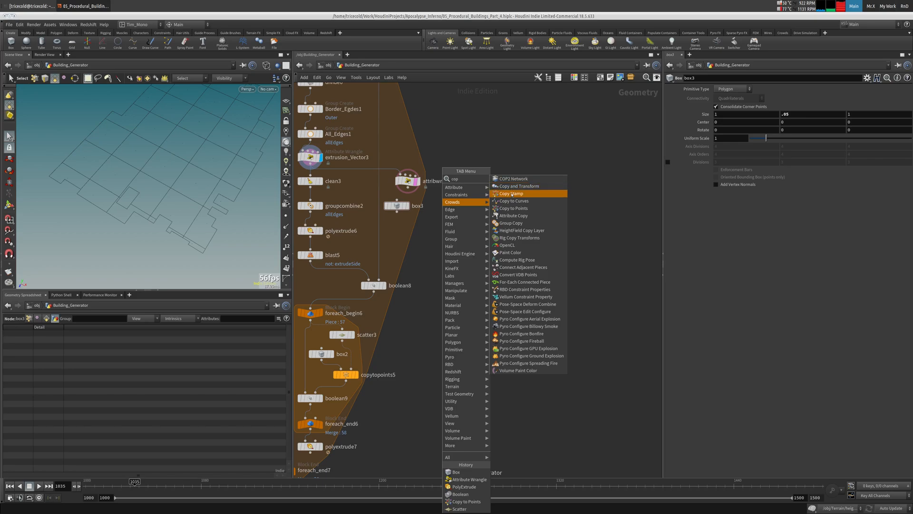
pyautogui.click(516, 209)
pyautogui.click(440, 228)
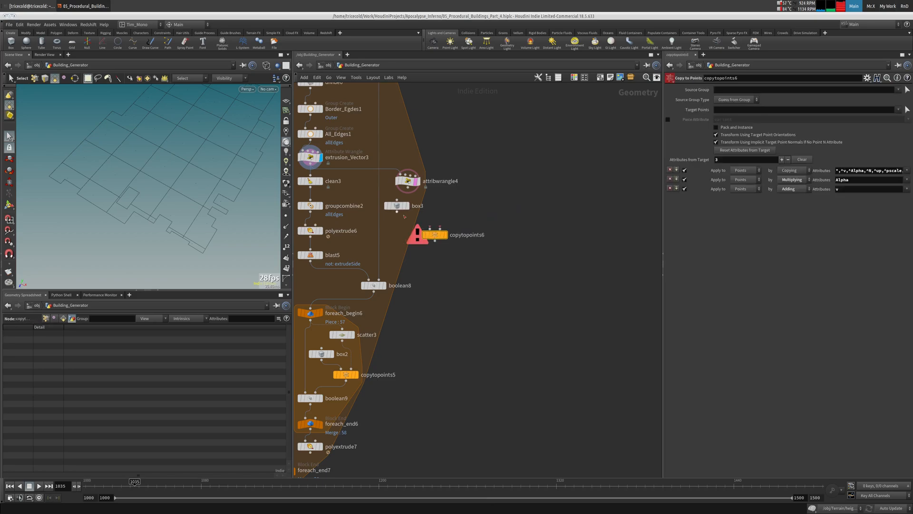
pyautogui.moveTo(442, 229); pyautogui.dragTo(408, 187)
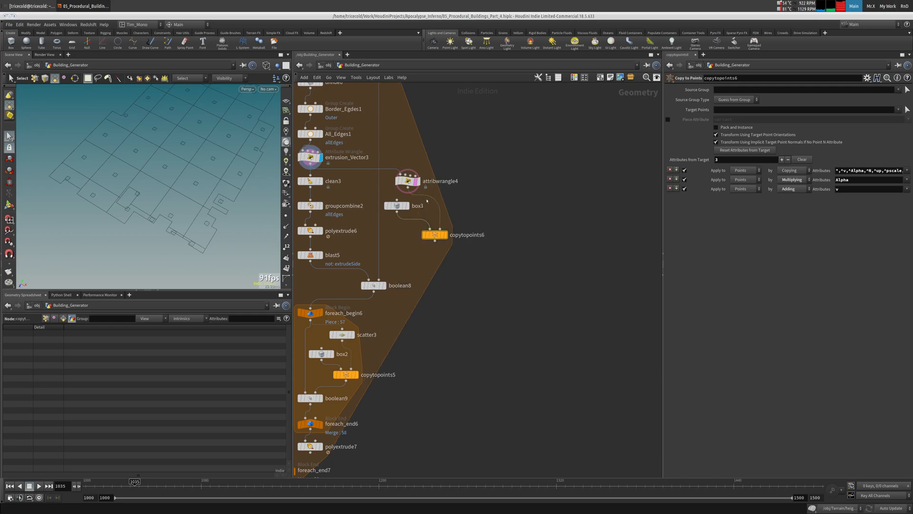
# Display copytopoints6 on its own, then extrusion_Vector3, and examine the copied boxes against the floor layout from a low angle.
pyautogui.click(445, 235)
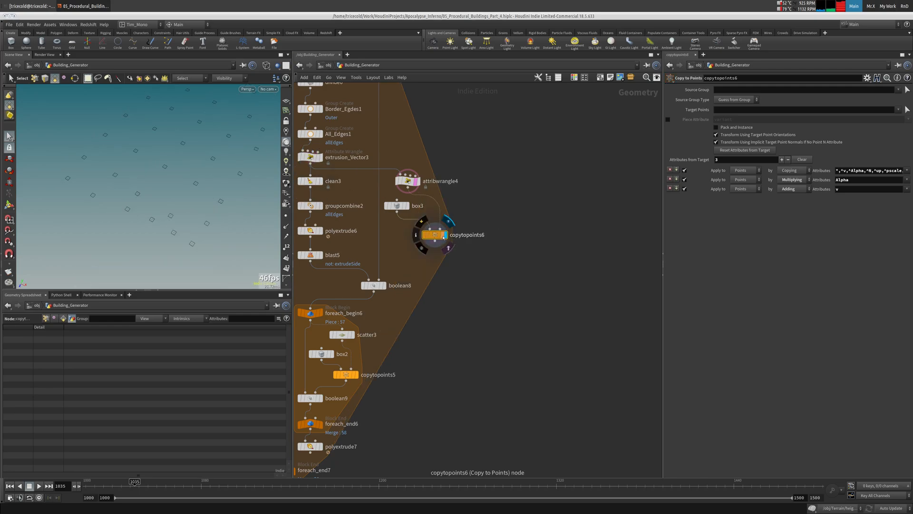
pyautogui.click(320, 157)
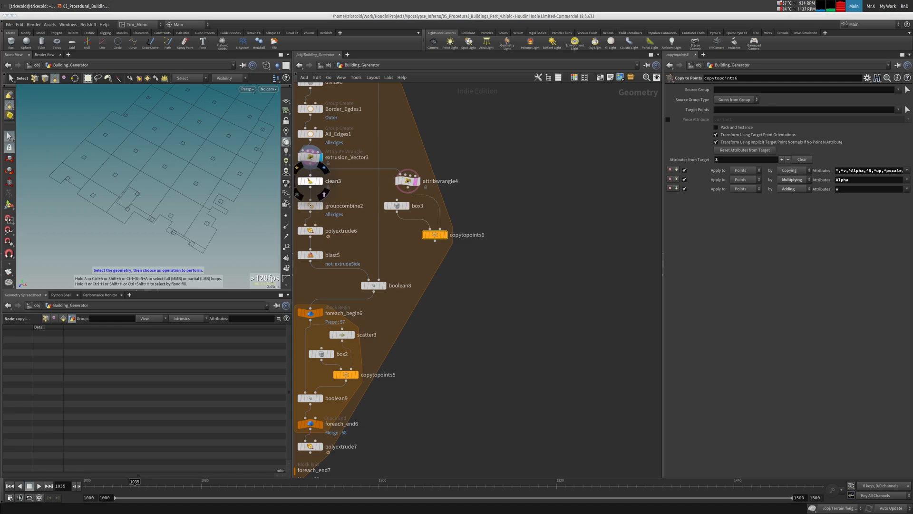
pyautogui.press('Escape')
pyautogui.moveTo(153, 167); pyautogui.dragTo(205, 125)
pyautogui.press('s')
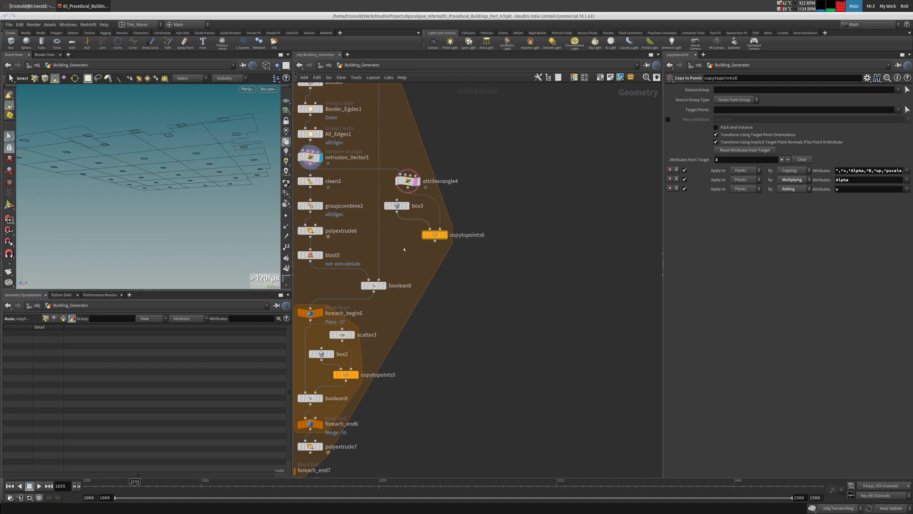
# Add a Transform node after copytopoints6 and display polyextrude7 at the end of the wall branch.
pyautogui.press('Tab')
pyautogui.write('tr')
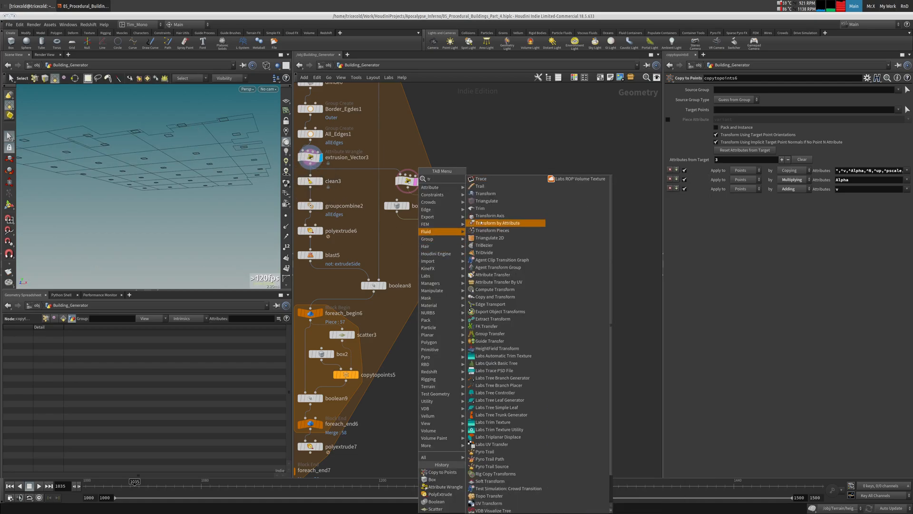
pyautogui.click(506, 195)
pyautogui.click(432, 261)
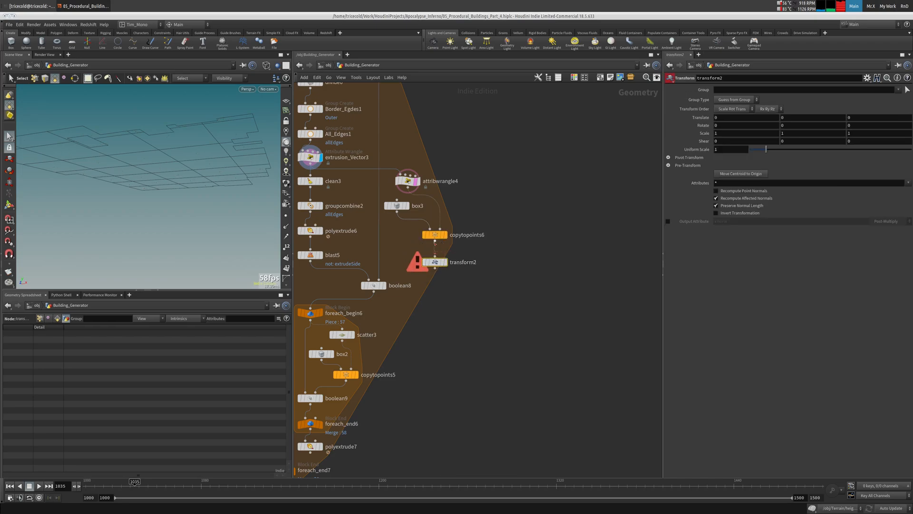
pyautogui.moveTo(350, 302); pyautogui.dragTo(385, 185, button='middle')
pyautogui.click(357, 328)
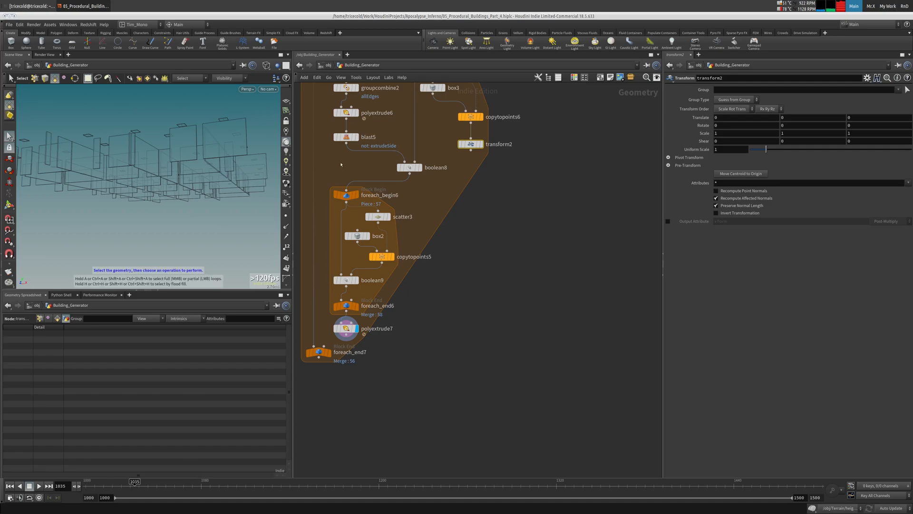
# Template the foreach_begin7_metadata1 geometry and move in close to a box panel inside a room as a height reference.
pyautogui.moveTo(340, 164); pyautogui.dragTo(347, 319, button='middle')
pyautogui.moveTo(396, 139); pyautogui.dragTo(377, 240, button='middle')
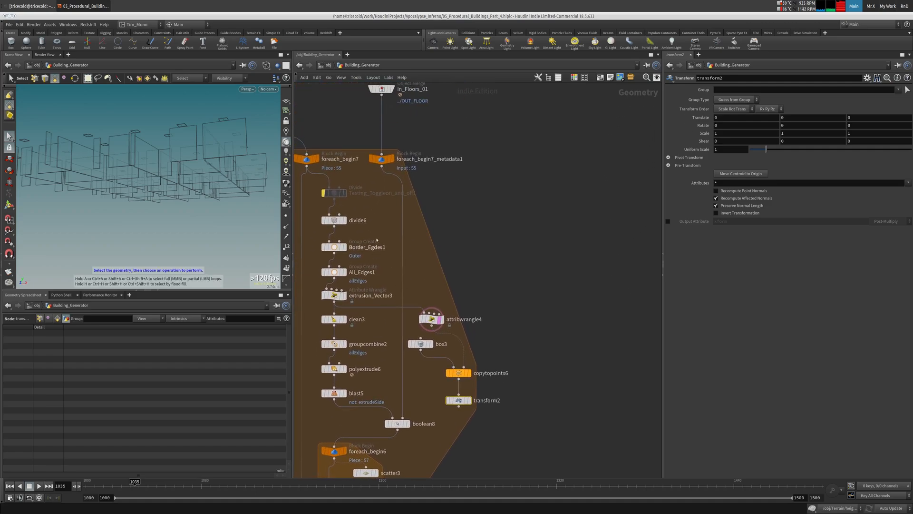
pyautogui.click(389, 160)
pyautogui.keyDown('alt'); pyautogui.moveTo(200, 129); pyautogui.dragTo(182, 143); pyautogui.keyUp('alt')
pyautogui.keyDown('alt'); pyautogui.moveTo(181, 144); pyautogui.dragTo(162, 136, button='right'); pyautogui.keyUp('alt')
pyautogui.keyDown('alt'); pyautogui.moveTo(161, 135); pyautogui.dragTo(144, 115, button='middle'); pyautogui.keyUp('alt')
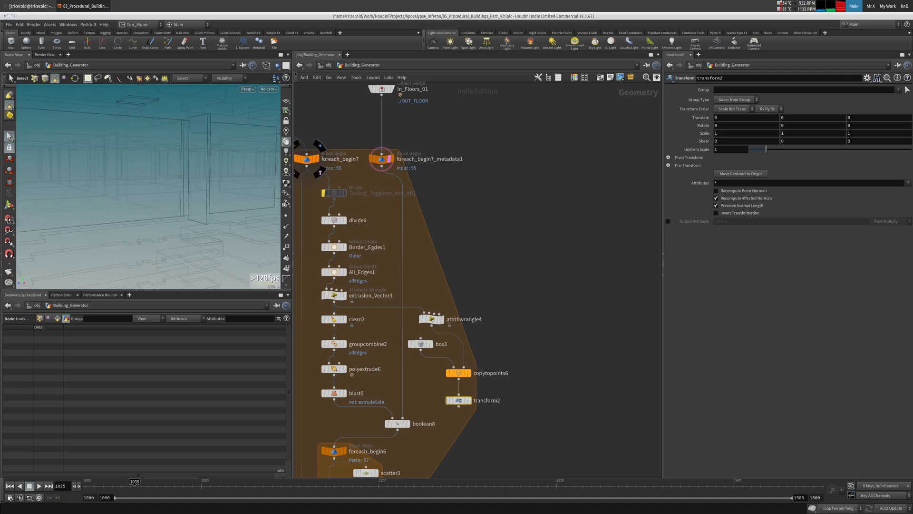
# Set the Y translation of transform2 to -0.05 to lower the copied box panels.
pyautogui.moveTo(524, 353); pyautogui.dragTo(526, 292, button='middle')
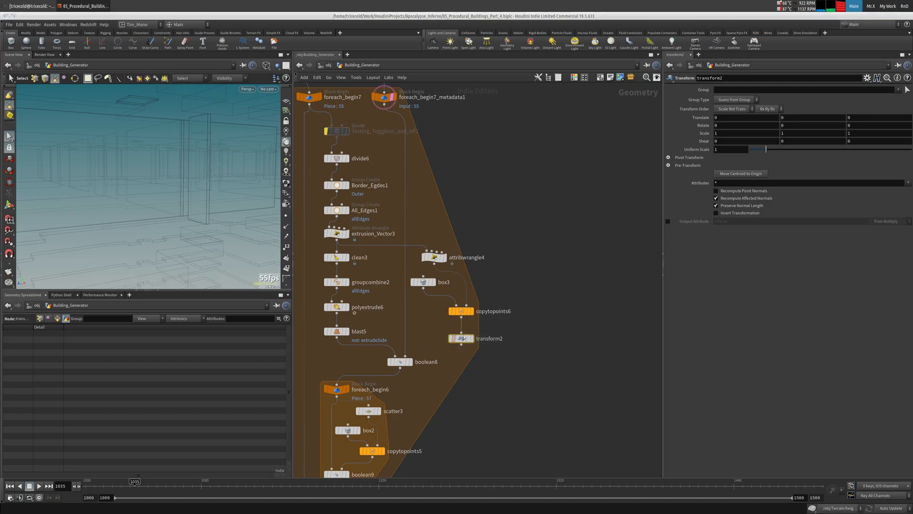
pyautogui.moveTo(808, 117); pyautogui.dragTo(574, 84)
pyautogui.moveTo(465, 160); pyautogui.dragTo(483, 178, button='middle')
pyautogui.moveTo(152, 147)
pyautogui.keyDown('alt'); pyautogui.mouseDown()
pyautogui.moveTo(143, 151)
pyautogui.moveTo(150, 151)
pyautogui.mouseUp(); pyautogui.keyUp('alt')
pyautogui.moveTo(518, 273); pyautogui.dragTo(528, 209, button='middle')
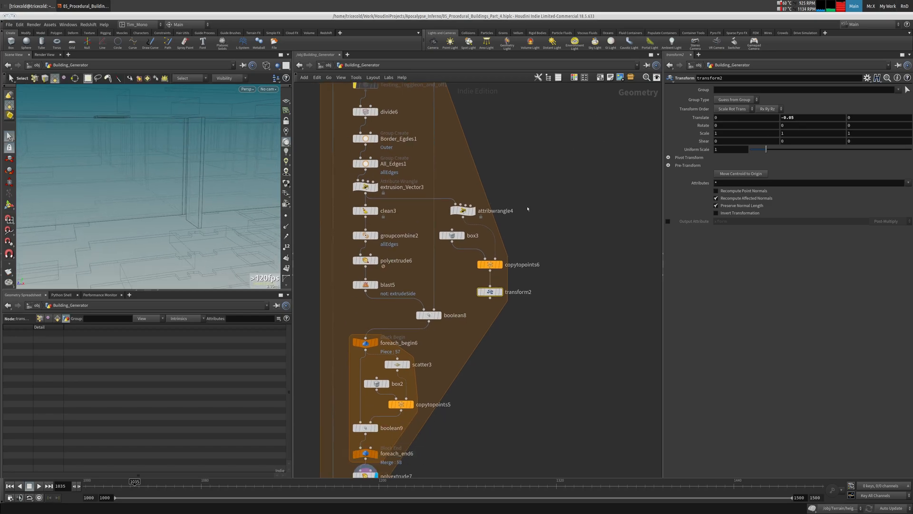
# Rename the transform2 node as Light_Offset.
pyautogui.click(532, 291)
pyautogui.moveTo(533, 292); pyautogui.dragTo(267, 235)
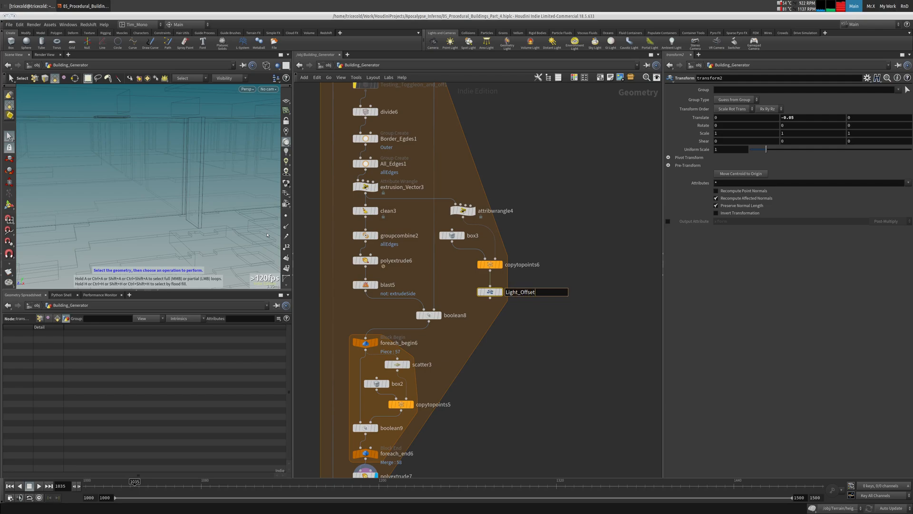
pyautogui.write('Light_Offset')
pyautogui.press('Return')
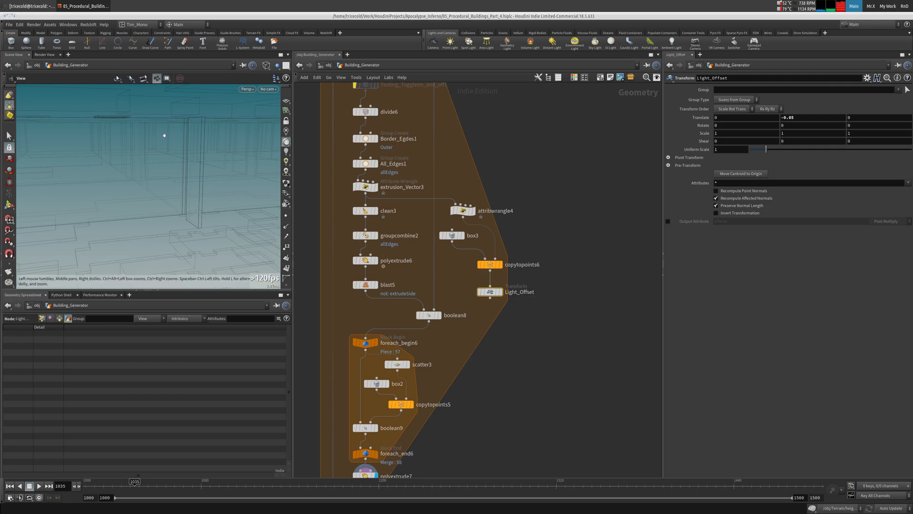
# Template extrusion_Vector3 and examine where the box panels sit relative to the rooms and the floor outline.
pyautogui.keyDown('alt'); pyautogui.moveTo(165, 137); pyautogui.dragTo(86, 163); pyautogui.keyUp('alt')
pyautogui.keyDown('alt'); pyautogui.moveTo(96, 201); pyautogui.dragTo(117, 177); pyautogui.keyUp('alt')
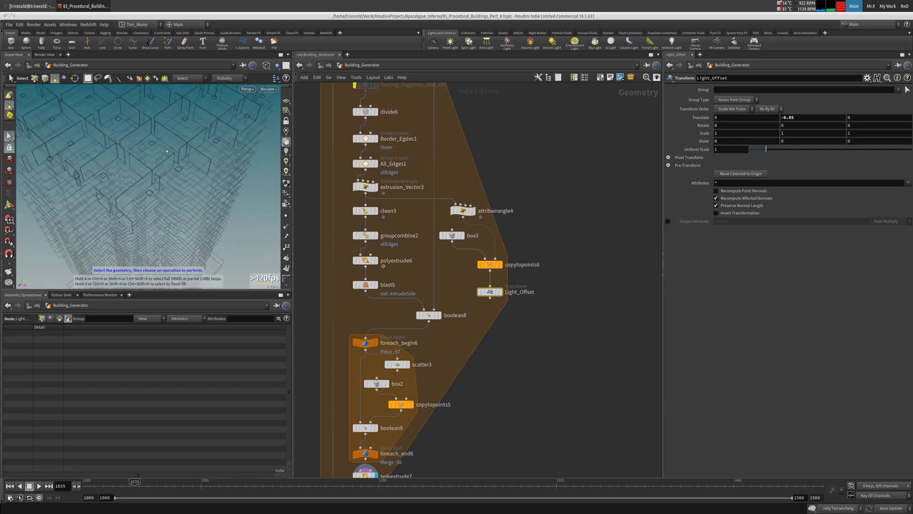
pyautogui.click(373, 190)
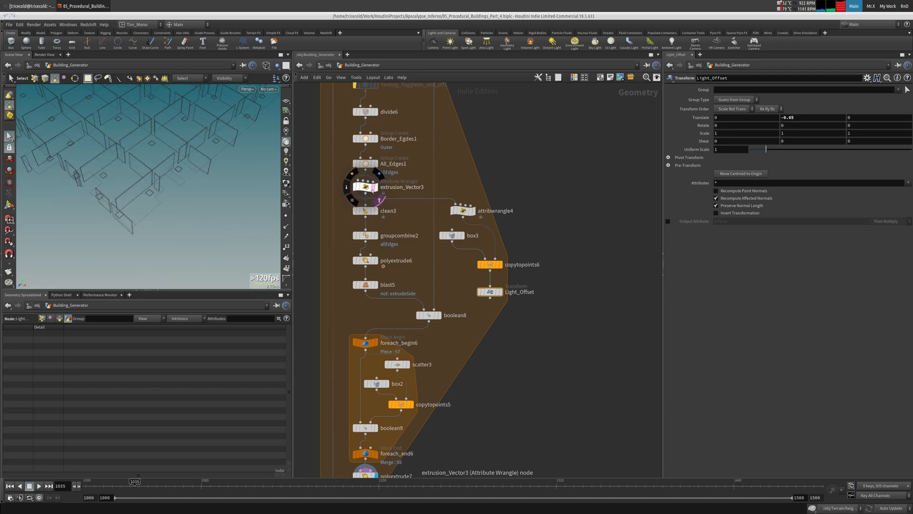
pyautogui.keyDown('alt'); pyautogui.moveTo(223, 200); pyautogui.dragTo(196, 210); pyautogui.keyUp('alt')
pyautogui.press('s')
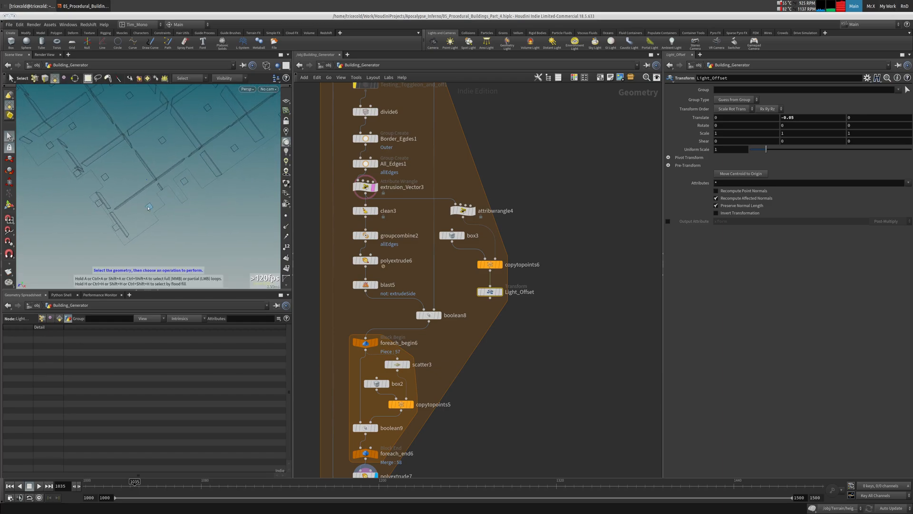
pyautogui.keyDown('alt'); pyautogui.moveTo(208, 204); pyautogui.dragTo(263, 199, button='middle'); pyautogui.keyUp('alt')
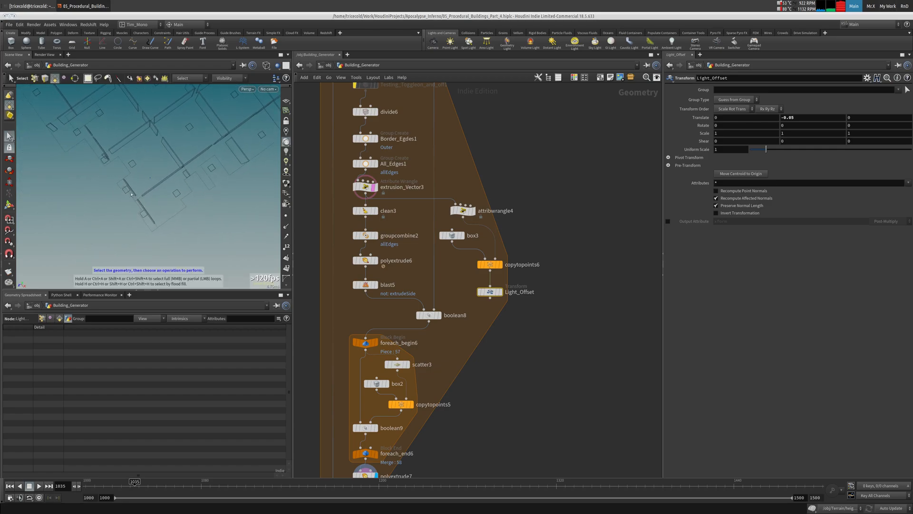
pyautogui.moveTo(105, 170)
pyautogui.keyDown('alt'); pyautogui.mouseDown(button='middle')
pyautogui.moveTo(164, 206)
pyautogui.moveTo(190, 239)
pyautogui.mouseUp(button='middle'); pyautogui.keyUp('alt')
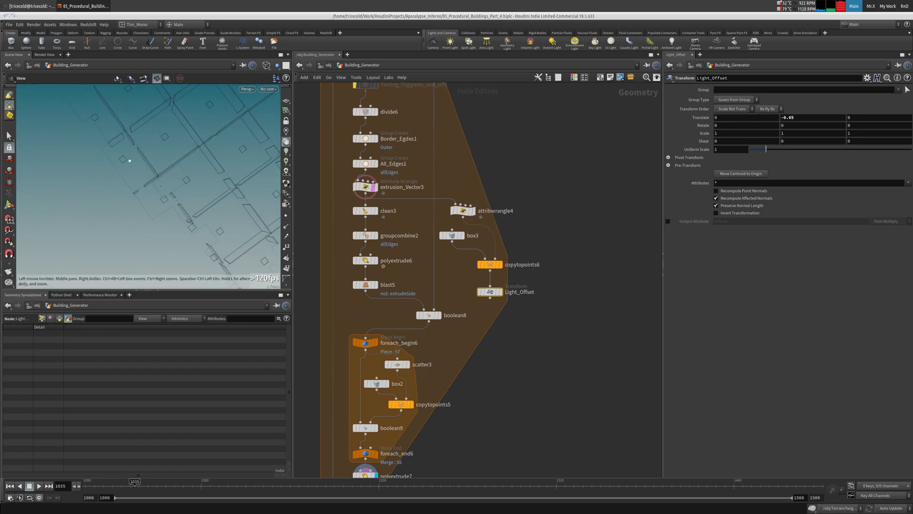
pyautogui.keyDown('alt'); pyautogui.moveTo(128, 159); pyautogui.dragTo(174, 208, button='middle'); pyautogui.keyUp('alt')
pyautogui.keyDown('alt'); pyautogui.moveTo(207, 186); pyautogui.dragTo(185, 177, button='right'); pyautogui.keyUp('alt')
pyautogui.keyDown('alt'); pyautogui.moveTo(207, 177); pyautogui.dragTo(86, 172, button='middle'); pyautogui.keyUp('alt')
pyautogui.keyDown('alt'); pyautogui.moveTo(190, 157); pyautogui.dragTo(160, 129, button='middle'); pyautogui.keyUp('alt')
pyautogui.keyDown('alt'); pyautogui.moveTo(160, 129); pyautogui.dragTo(64, 220); pyautogui.keyUp('alt')
# Try a pasted copy of polyextrude6 with Output Back enabled for extruding the floor, and delete that copy.
pyautogui.moveTo(490, 171); pyautogui.dragTo(427, 136, button='middle')
pyautogui.moveTo(412, 176); pyautogui.dragTo(461, 176)
pyautogui.hotkey('ctrl', 'z')
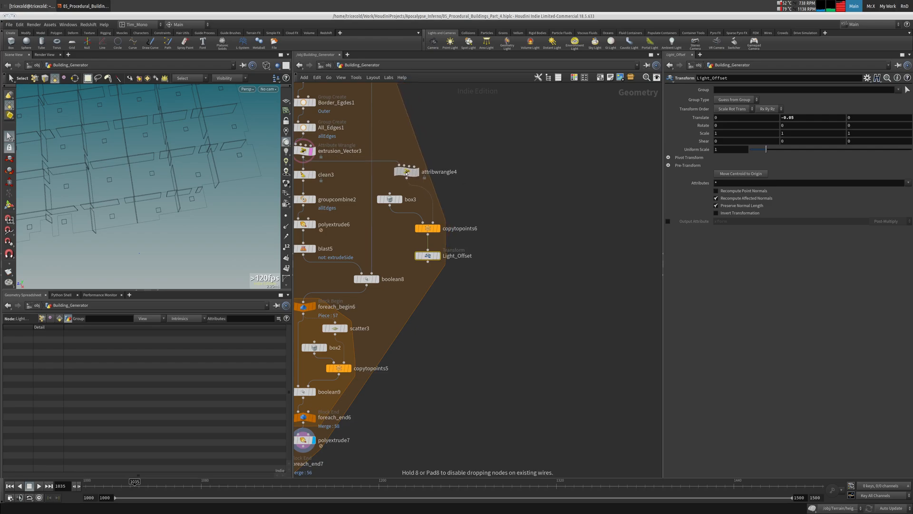
pyautogui.click(312, 224)
pyautogui.click(305, 224)
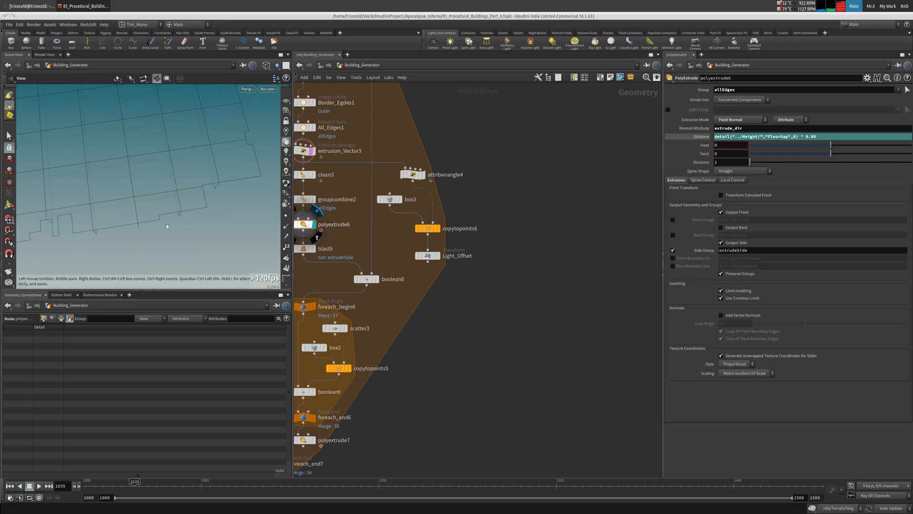
pyautogui.keyDown('alt'); pyautogui.moveTo(169, 175); pyautogui.dragTo(171, 207); pyautogui.keyUp('alt')
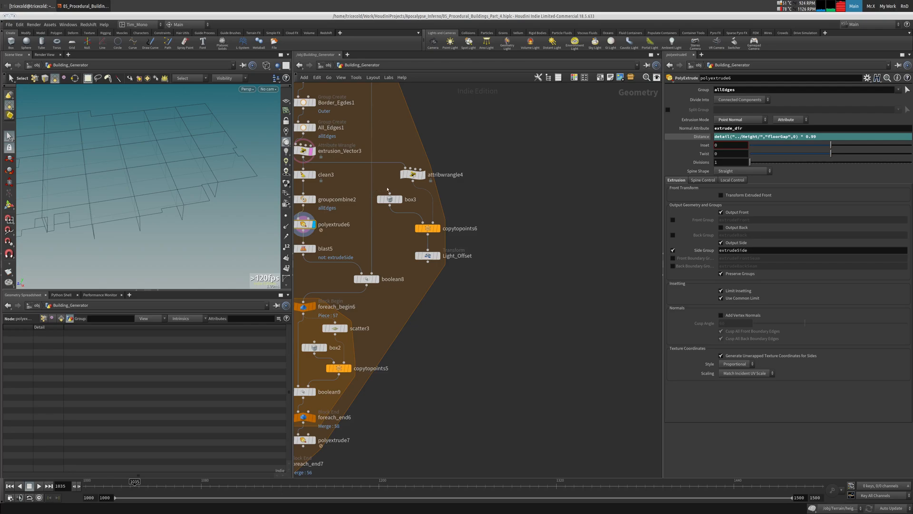
pyautogui.hotkey('ctrl', 'v')
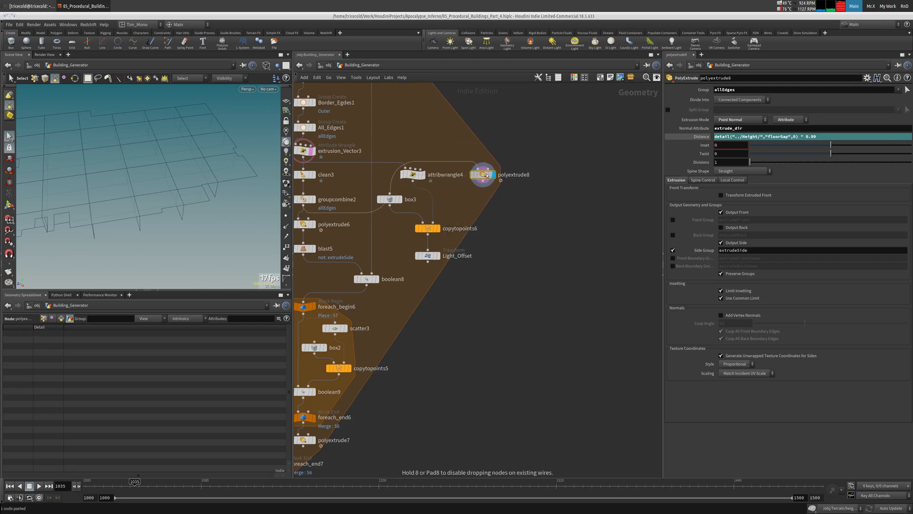
pyautogui.click(489, 176)
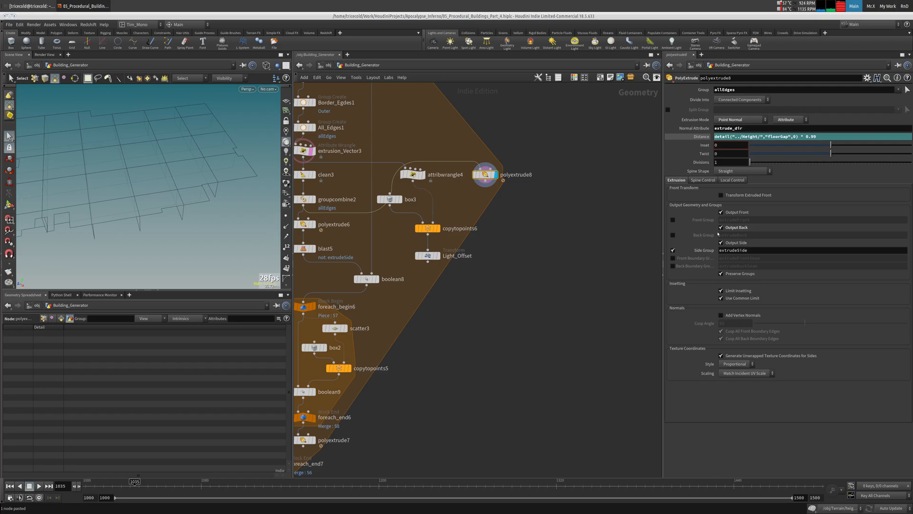
pyautogui.moveTo(152, 180)
pyautogui.keyDown('alt'); pyautogui.mouseDown()
pyautogui.moveTo(159, 146)
pyautogui.moveTo(177, 191)
pyautogui.mouseUp(); pyautogui.keyUp('alt')
pyautogui.press('w')
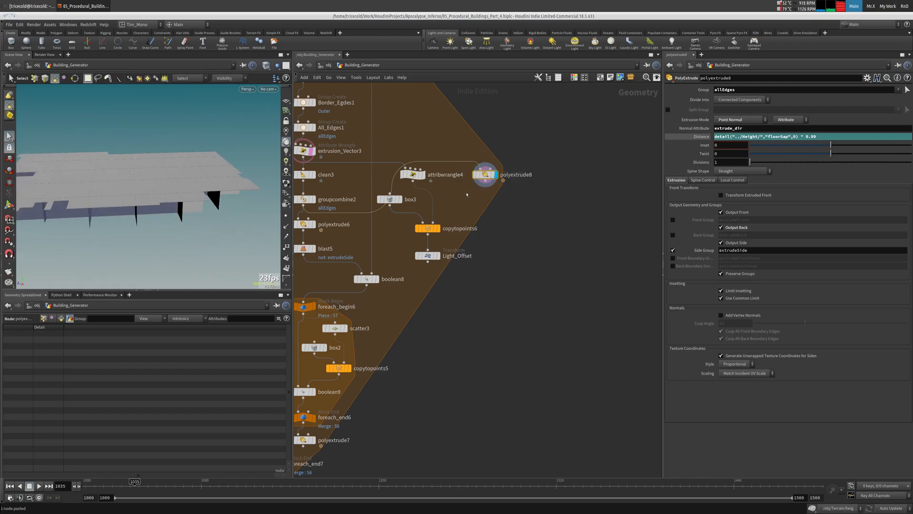
pyautogui.press('Delete')
# Add a new PolyExtrude node fed by extrusion_Vector3 beside attribwrangle4 and display it.
pyautogui.click(313, 151)
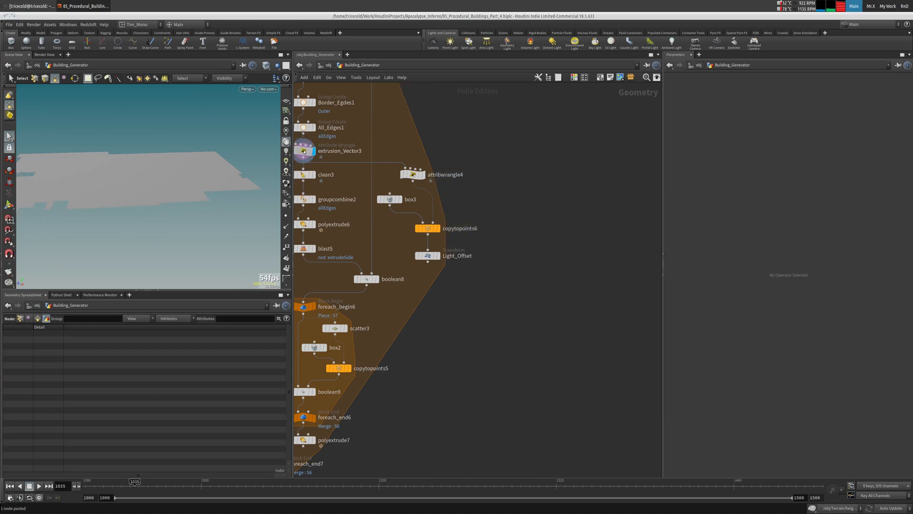
pyautogui.click(305, 150)
pyautogui.press('Tab')
pyautogui.write('ext')
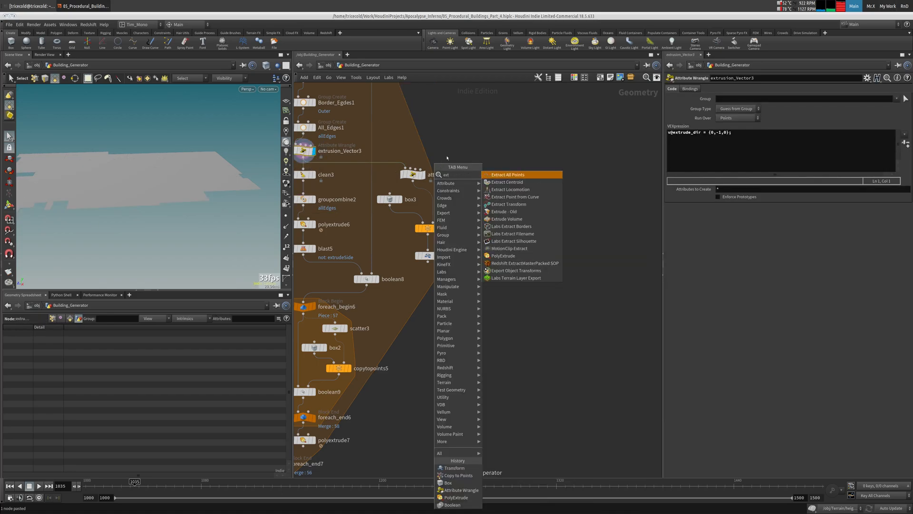
pyautogui.click(521, 258)
pyautogui.click(505, 196)
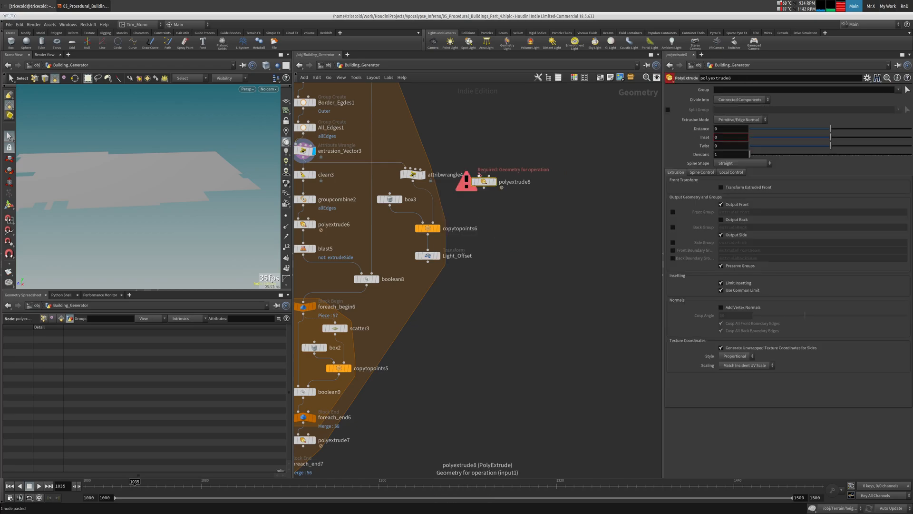
pyautogui.click(494, 182)
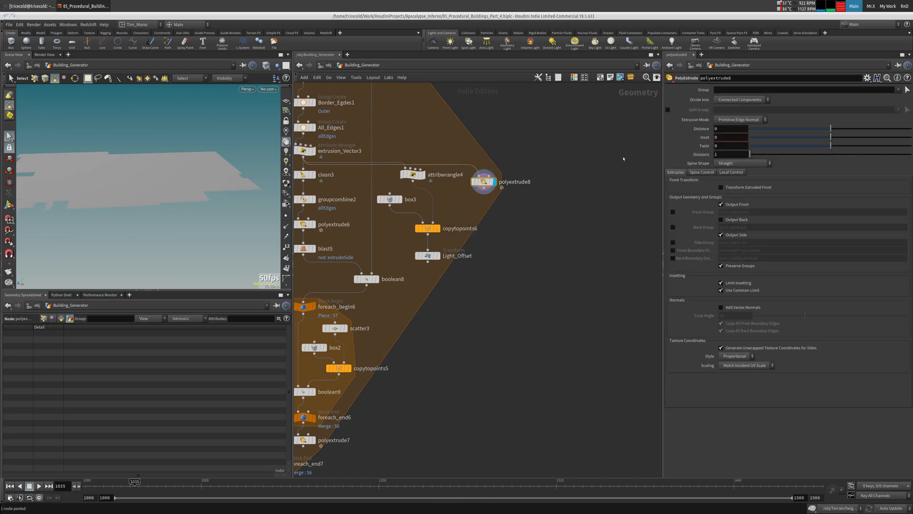
# Link polyextrude8's Distance to polyextrude6 with ch("../polyextrude6/dist") and enable Output Back.
pyautogui.moveTo(825, 131); pyautogui.dragTo(751, 131)
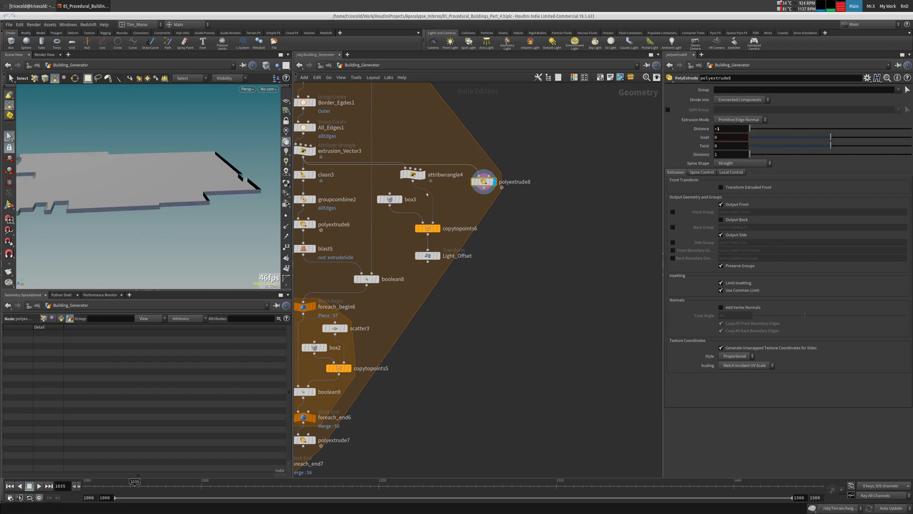
pyautogui.click(305, 225)
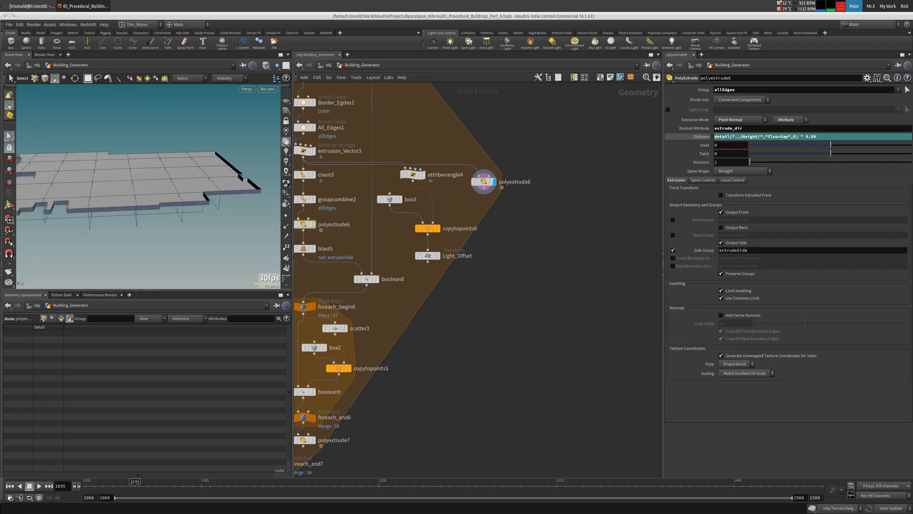
pyautogui.rightClick(695, 137)
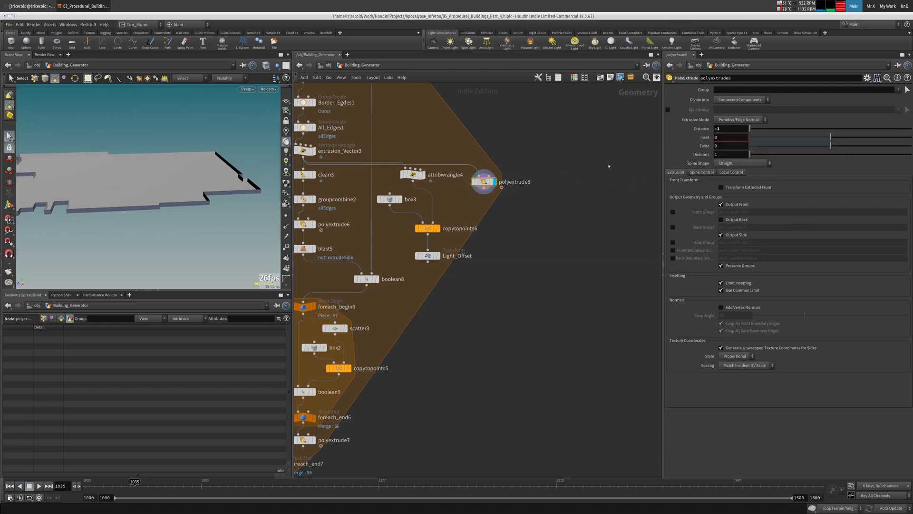
pyautogui.rightClick(703, 133)
pyautogui.click(723, 198)
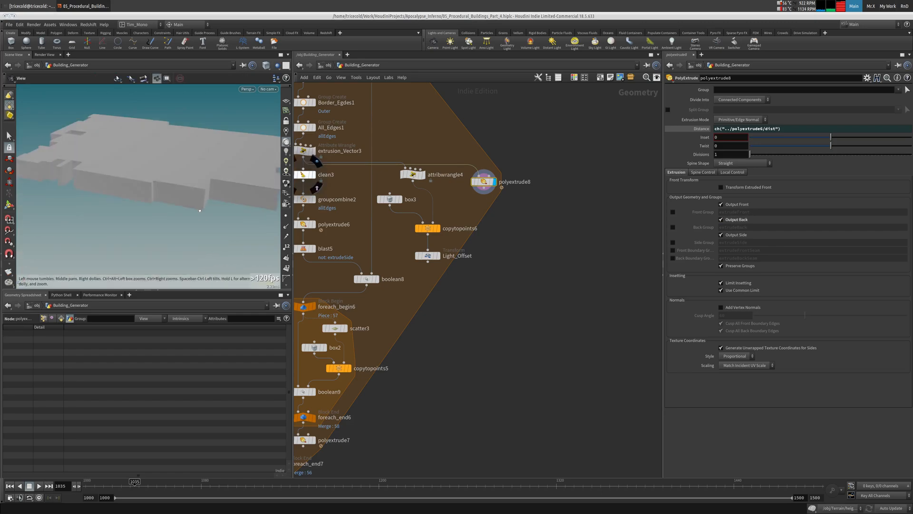
# Template Light_Offset for comparison and negate polyextrude8's Distance expression to -ch("../polyextrude6/dist").
pyautogui.click(435, 255)
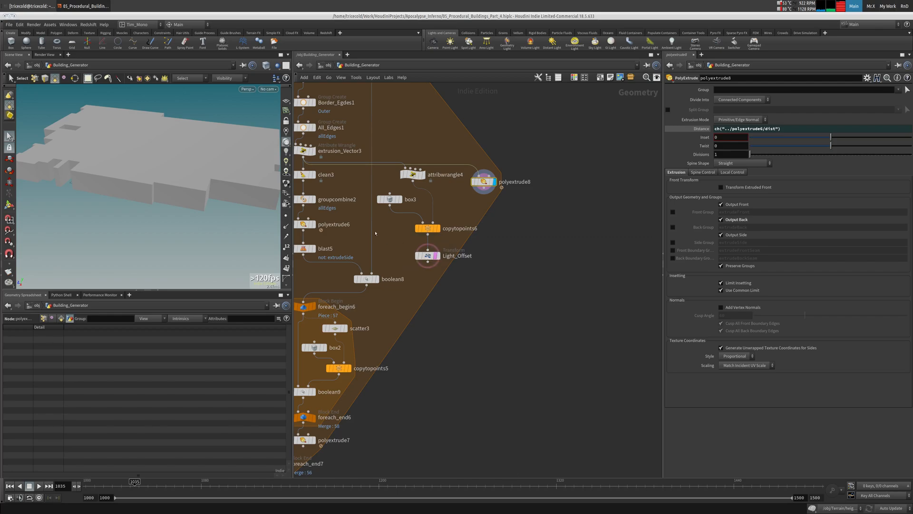
pyautogui.keyDown('alt'); pyautogui.moveTo(101, 187); pyautogui.dragTo(219, 135); pyautogui.keyUp('alt')
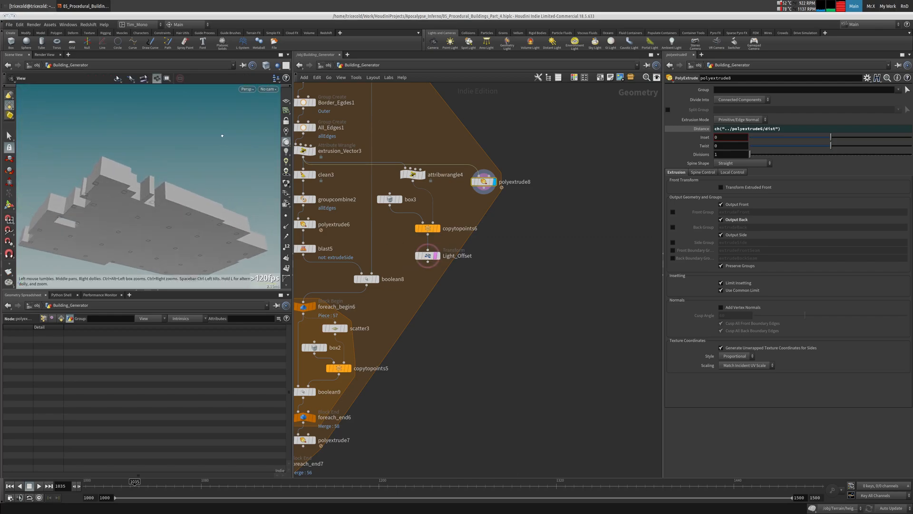
pyautogui.click(717, 129)
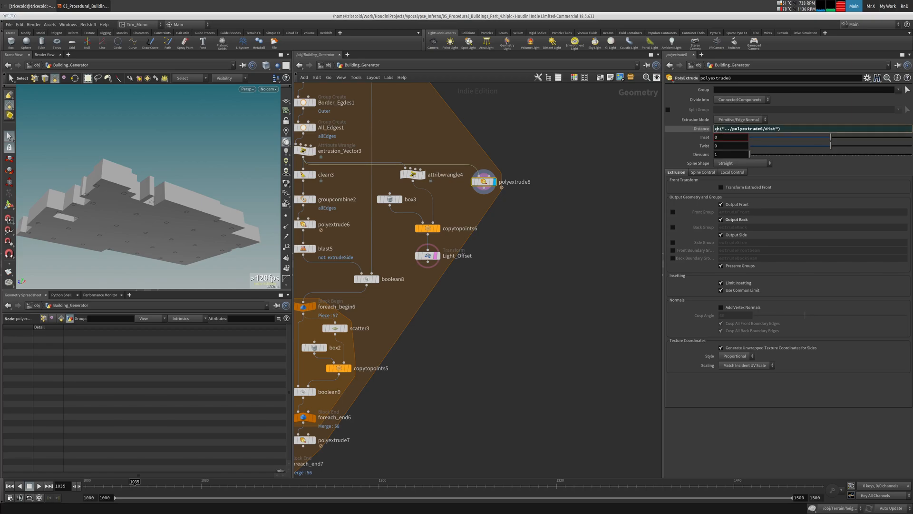
pyautogui.write('-')
pyautogui.press('Return')
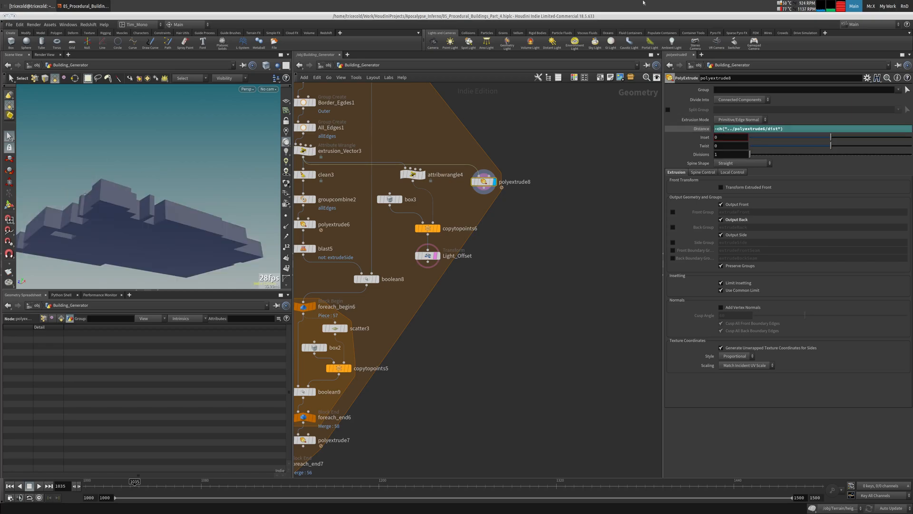
pyautogui.keyDown('alt'); pyautogui.moveTo(184, 137); pyautogui.dragTo(181, 191); pyautogui.keyUp('alt')
# Insert a Group Create node between attribwrangle4 and copytopoints6, with polyextrude8 feeding its second input.
pyautogui.scroll(4, 452, 176)
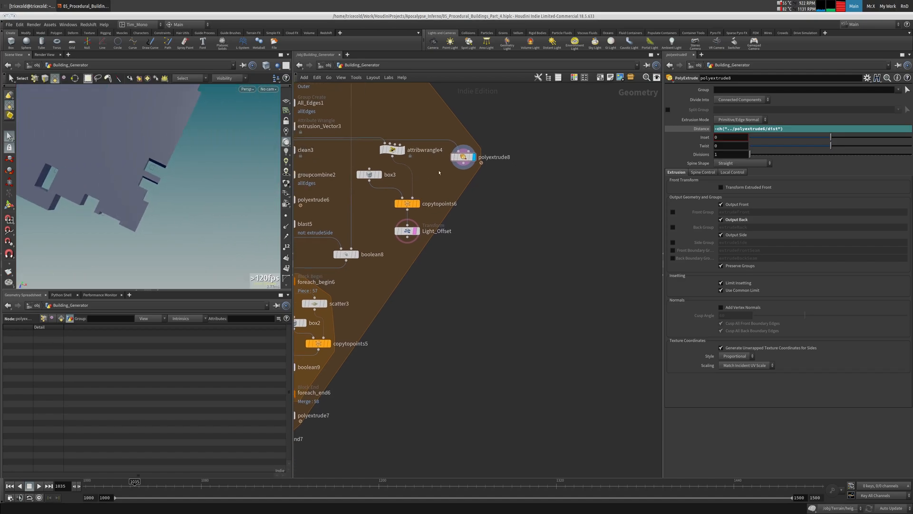
pyautogui.moveTo(435, 187); pyautogui.dragTo(436, 167, button='middle')
pyautogui.moveTo(383, 250); pyautogui.dragTo(384, 265)
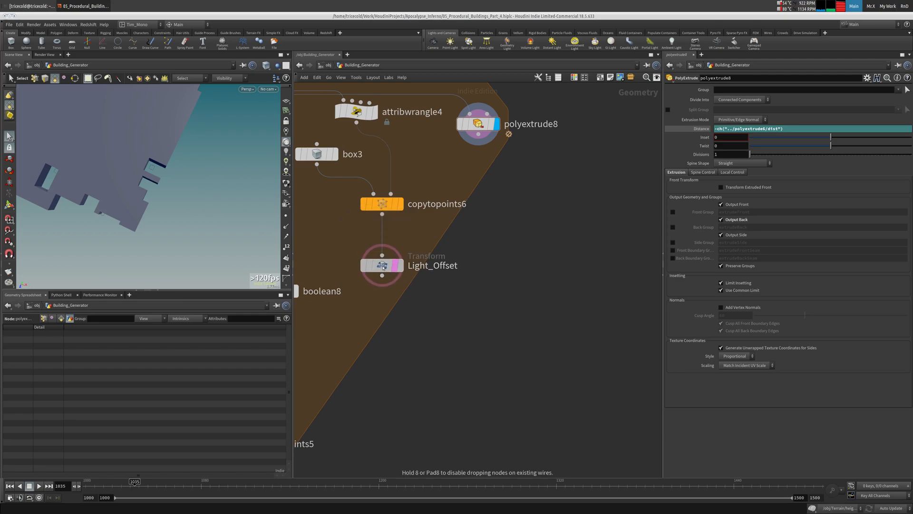
pyautogui.press('Tab')
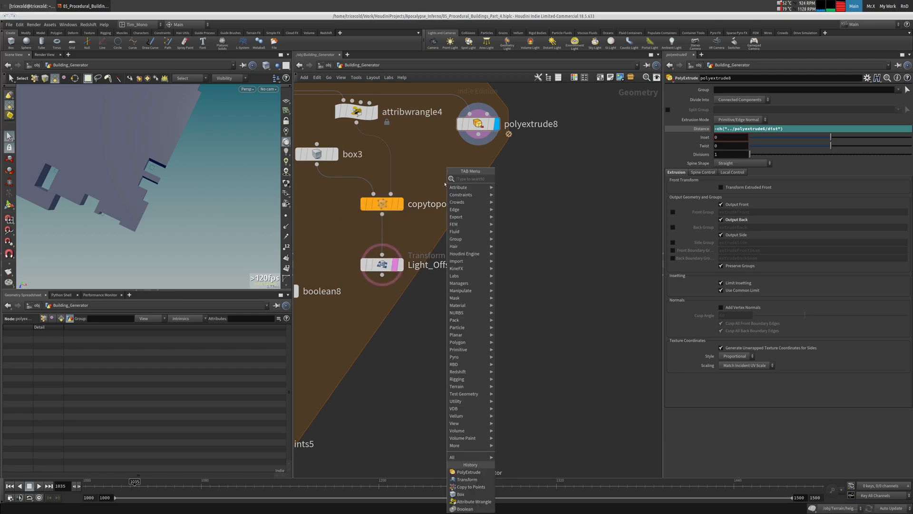
pyautogui.write('gr')
pyautogui.click(519, 191)
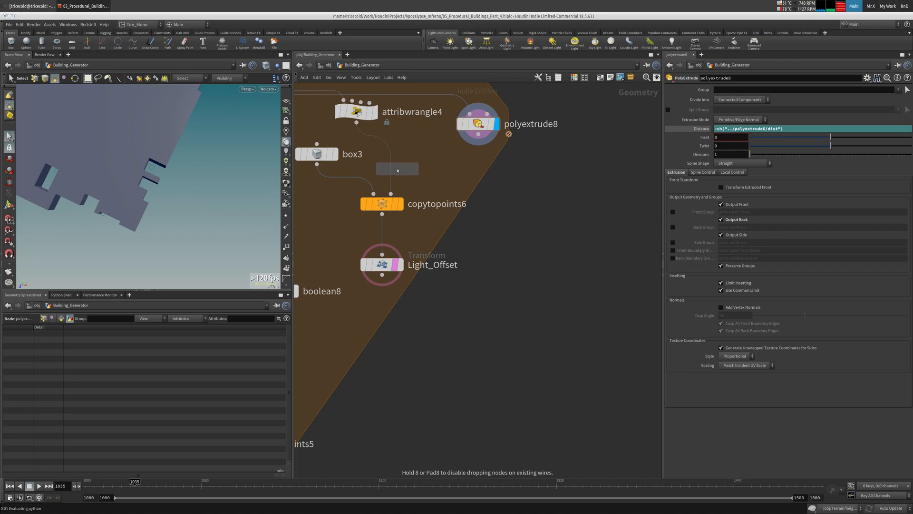
pyautogui.click(394, 165)
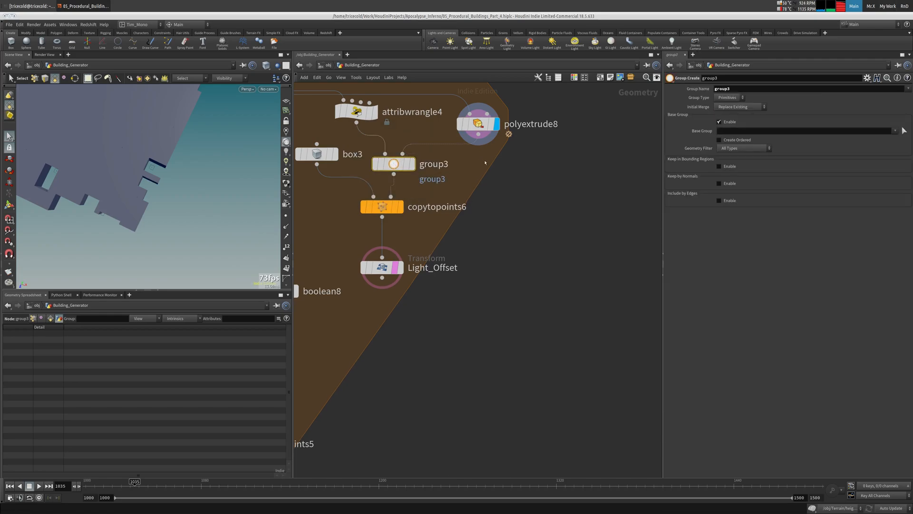
# Set group3 to a Points group named tempOut, kept by bounding region using Bounding Object (points or vertices only).
pyautogui.click(728, 97)
pyautogui.click(732, 109)
pyautogui.doubleClick(737, 89)
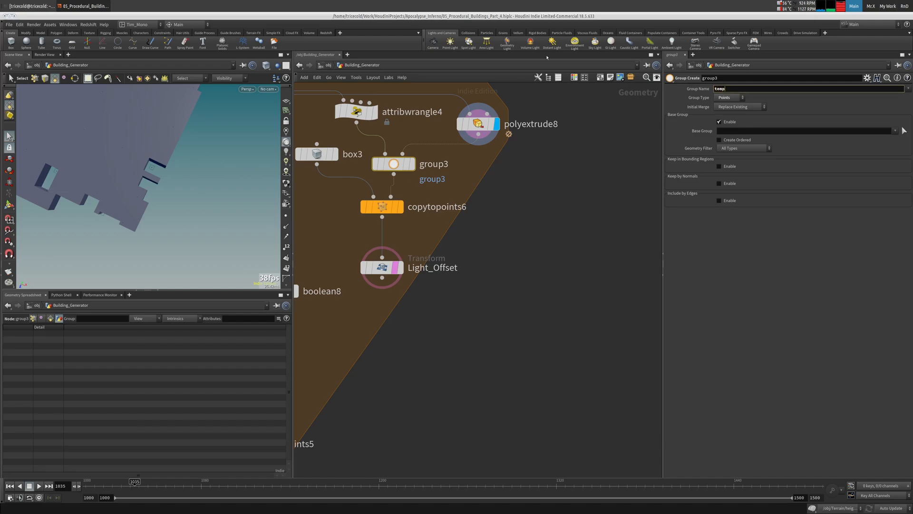
pyautogui.write('tempOut')
pyautogui.press('Return')
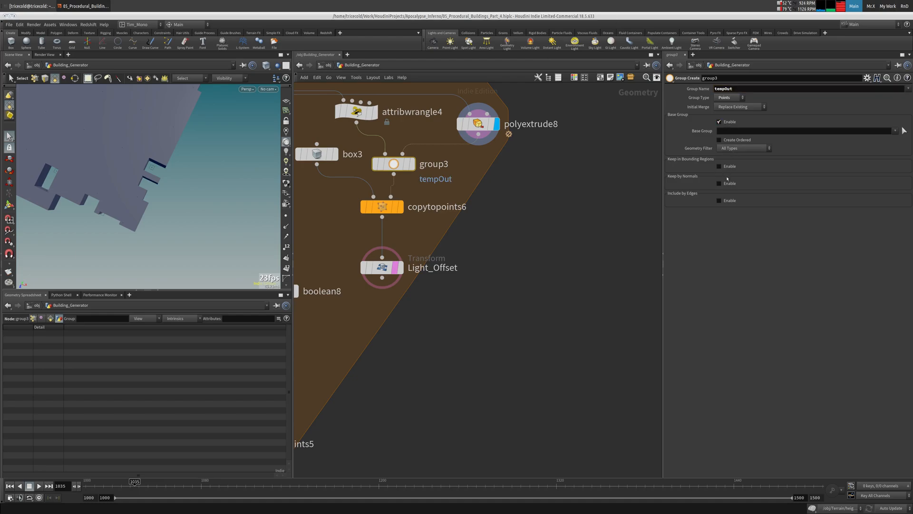
pyautogui.click(719, 166)
pyautogui.click(759, 175)
pyautogui.click(757, 205)
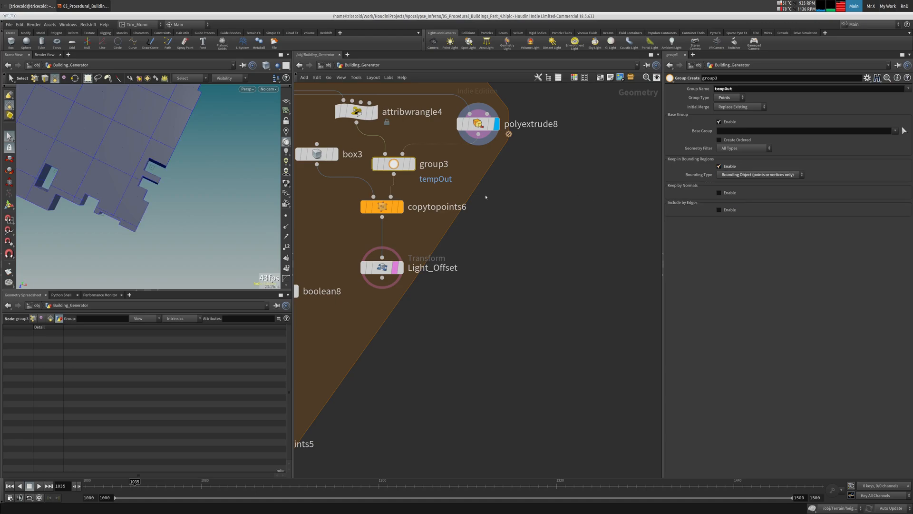
# Insert a Blast node between group3 and copytopoints6, targeting group tempOut with Delete Non Selected enabled.
pyautogui.moveTo(387, 207); pyautogui.dragTo(371, 226)
pyautogui.moveTo(384, 269); pyautogui.dragTo(369, 281)
pyautogui.press('Tab')
pyautogui.write('bl')
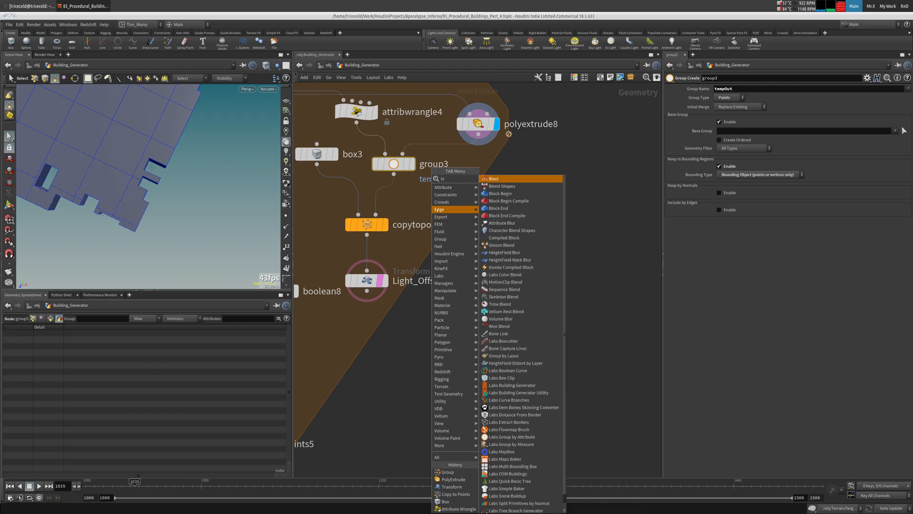
pyautogui.click(497, 179)
pyautogui.click(397, 193)
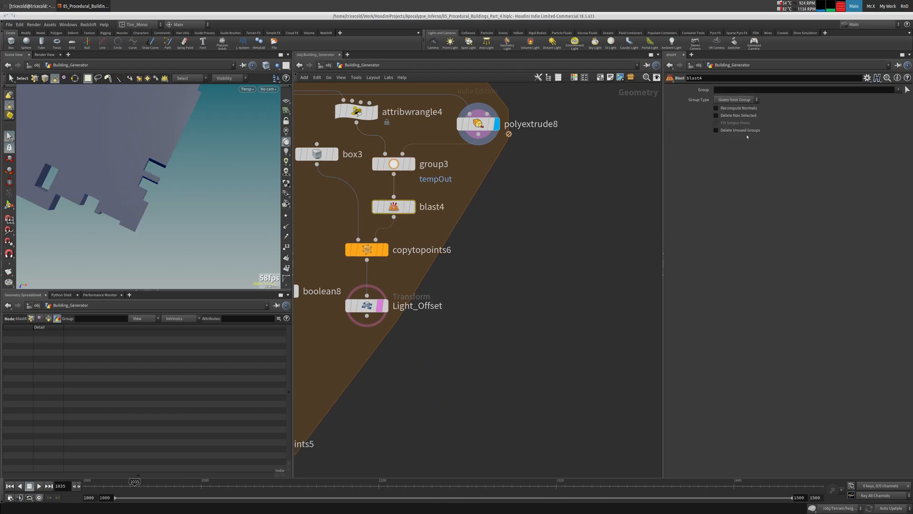
pyautogui.click(899, 90)
pyautogui.click(889, 97)
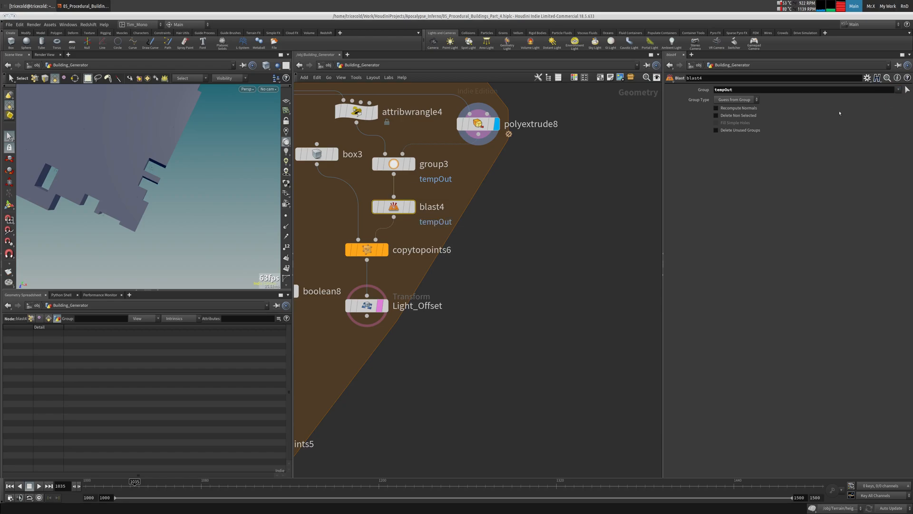
pyautogui.click(727, 117)
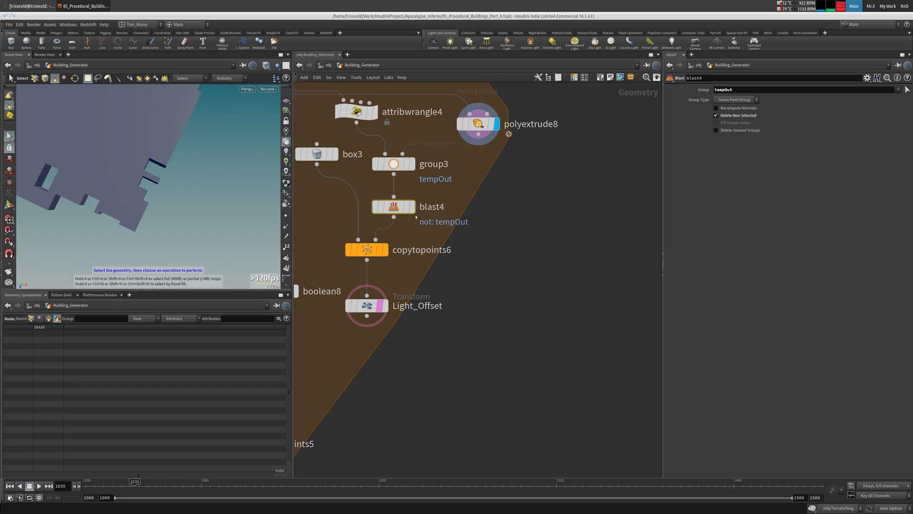
# Check the displayed outputs of blast4, Light_Offset and box3 in turn.
pyautogui.click(412, 206)
pyautogui.click(383, 306)
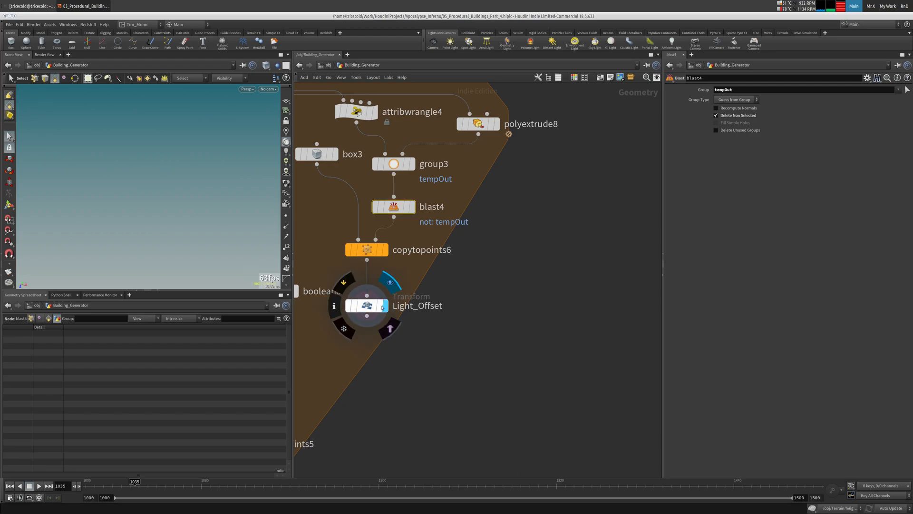
pyautogui.click(372, 305)
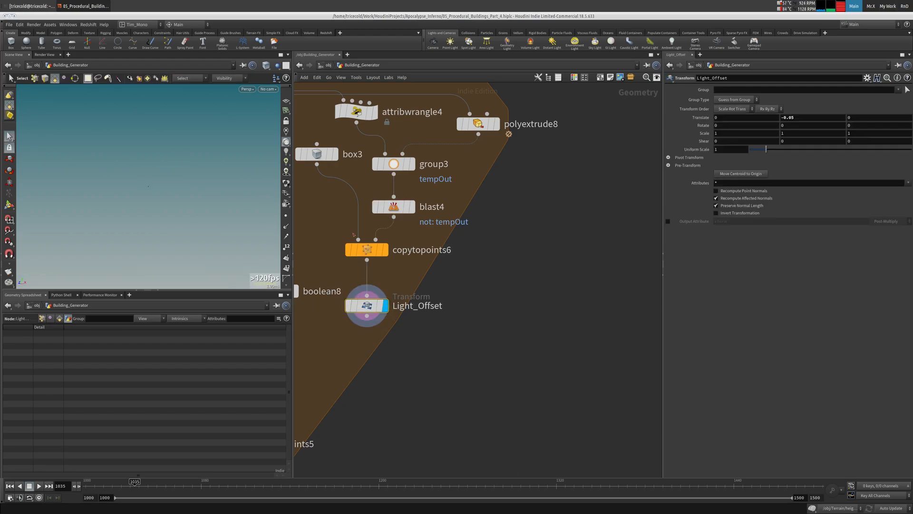
pyautogui.click(363, 242)
pyautogui.click(336, 155)
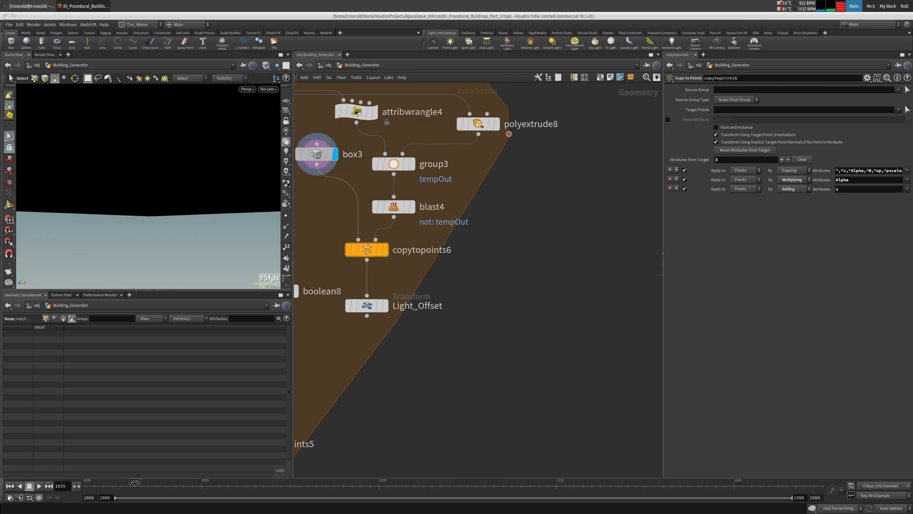
pyautogui.click(318, 154)
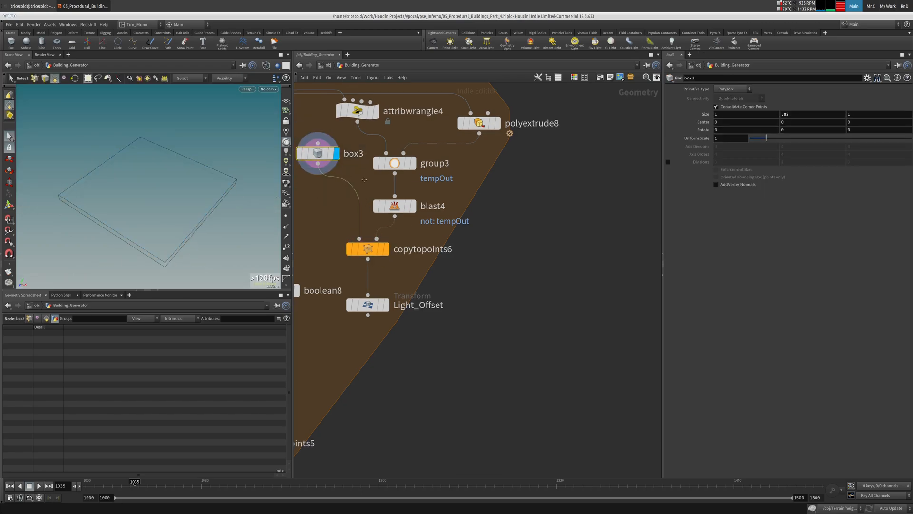
pyautogui.moveTo(307, 209); pyautogui.dragTo(357, 220, button='middle')
# Bypass blast4 to check copytopoints6's unfiltered output, and re-enable blast4.
pyautogui.moveTo(421, 201)
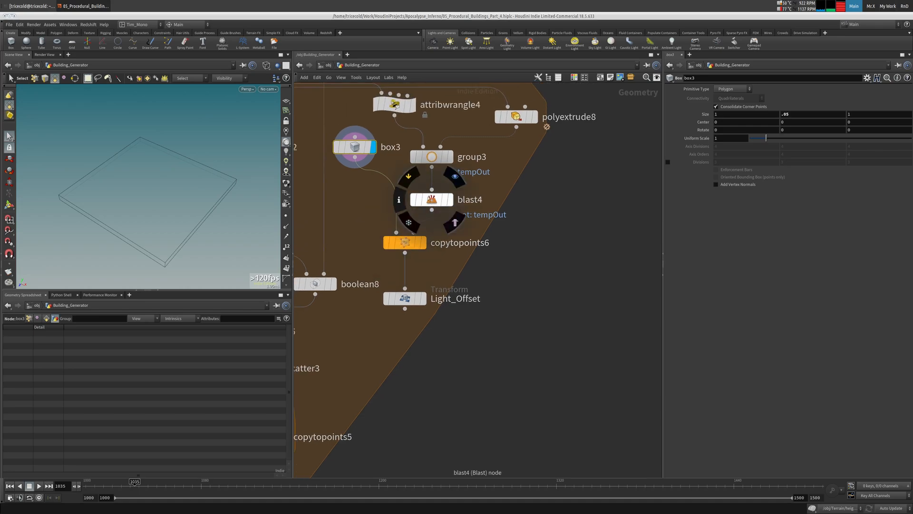
pyautogui.click(417, 198)
pyautogui.click(423, 243)
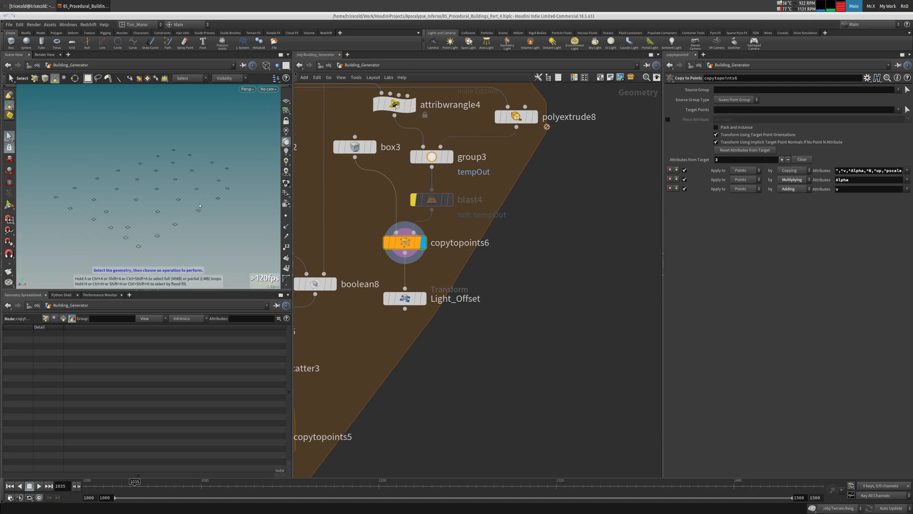
pyautogui.click(433, 203)
pyautogui.click(408, 176)
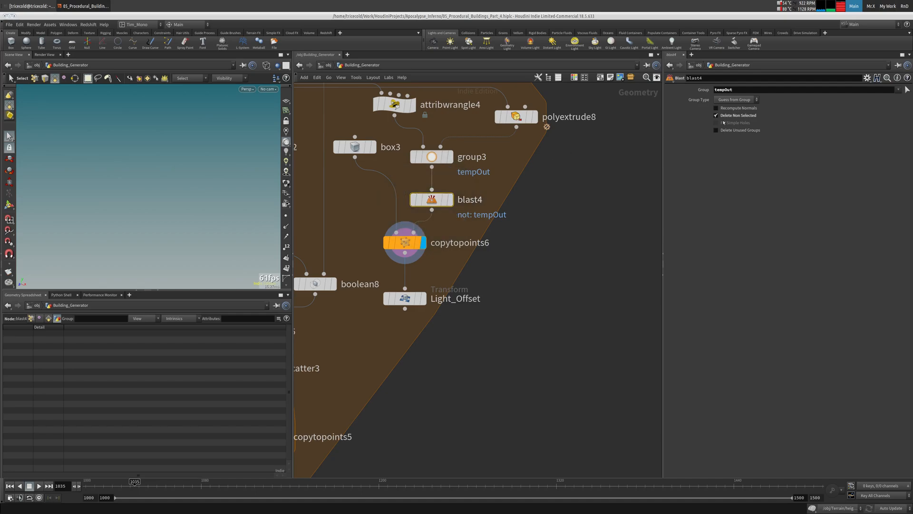
# Turn off Delete Non Selected on blast4 and examine group3's geometry info and bounding volume up close.
pyautogui.click(733, 115)
pyautogui.middleClick(432, 159)
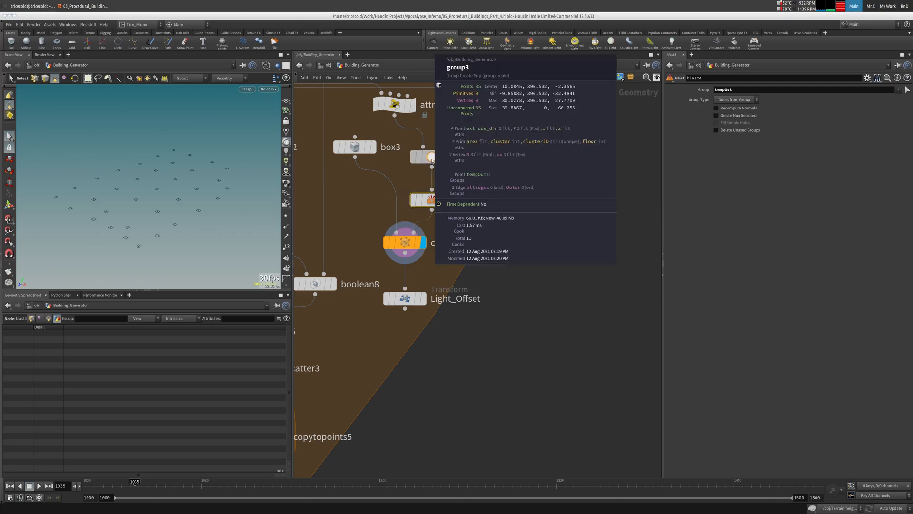
pyautogui.click(430, 158)
pyautogui.middleClick(431, 158)
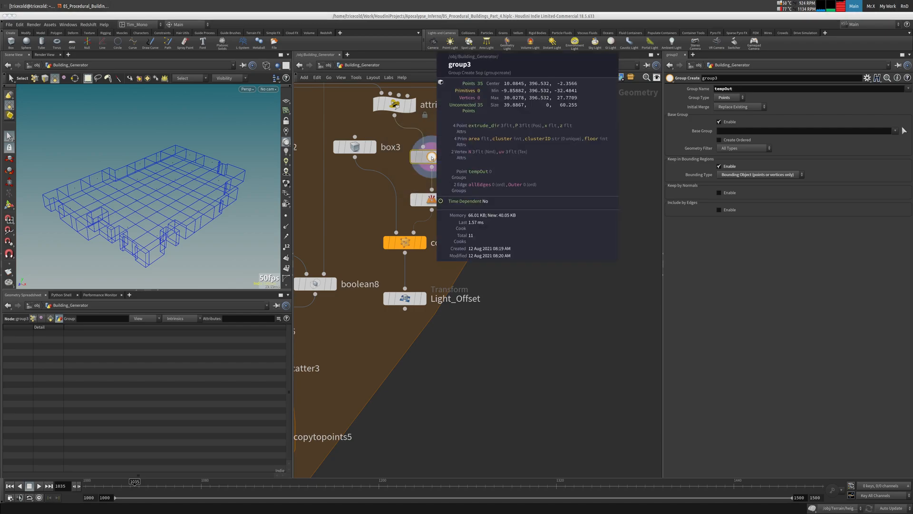
pyautogui.moveTo(202, 227)
pyautogui.keyDown('alt'); pyautogui.mouseDown()
pyautogui.moveTo(207, 184)
pyautogui.moveTo(210, 231)
pyautogui.mouseUp(); pyautogui.keyUp('alt')
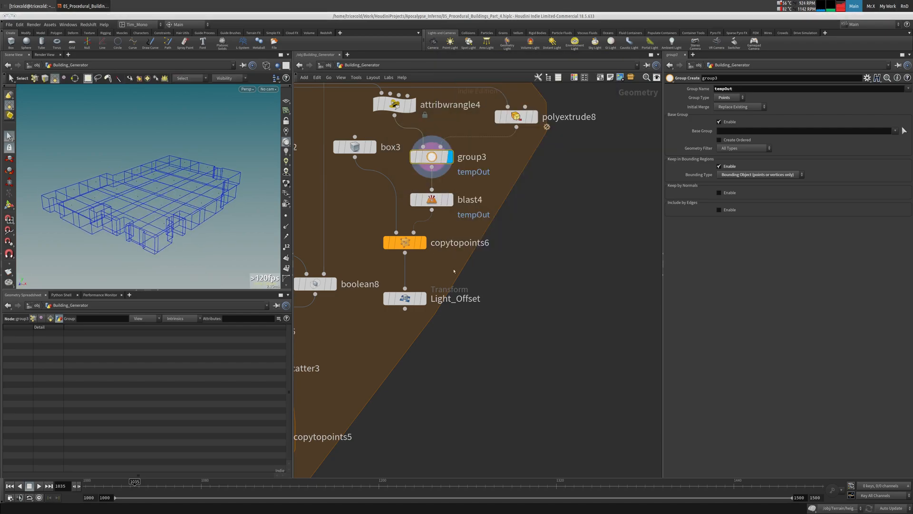
pyautogui.keyDown('alt'); pyautogui.moveTo(224, 214); pyautogui.dragTo(202, 186, button='middle'); pyautogui.keyUp('alt')
pyautogui.keyDown('alt'); pyautogui.moveTo(202, 186); pyautogui.dragTo(221, 188, button='right'); pyautogui.keyUp('alt')
pyautogui.keyDown('alt'); pyautogui.moveTo(221, 189); pyautogui.dragTo(220, 154); pyautogui.keyUp('alt')
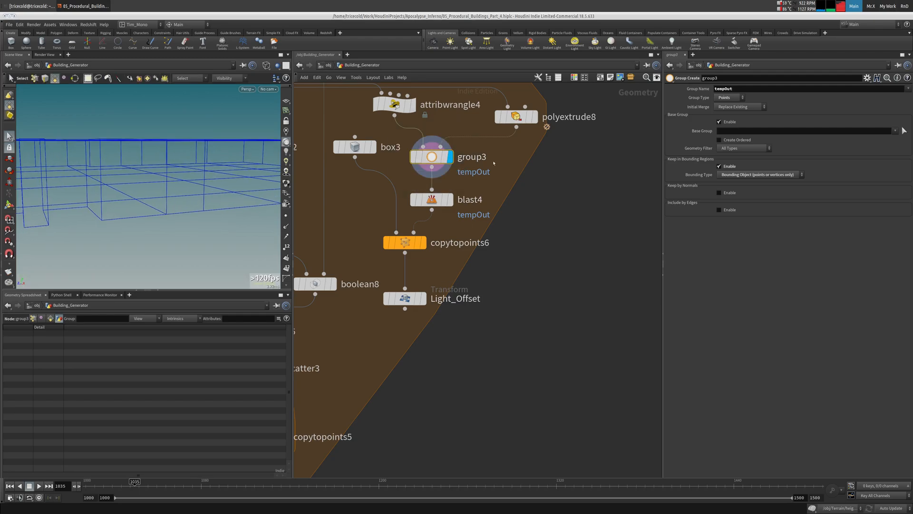
# Move the Light_Offset transform from below copytopoints6 to between attribwrangle4 and group3.
pyautogui.moveTo(494, 163); pyautogui.dragTo(491, 208, button='middle')
pyautogui.moveTo(405, 293); pyautogui.dragTo(376, 284)
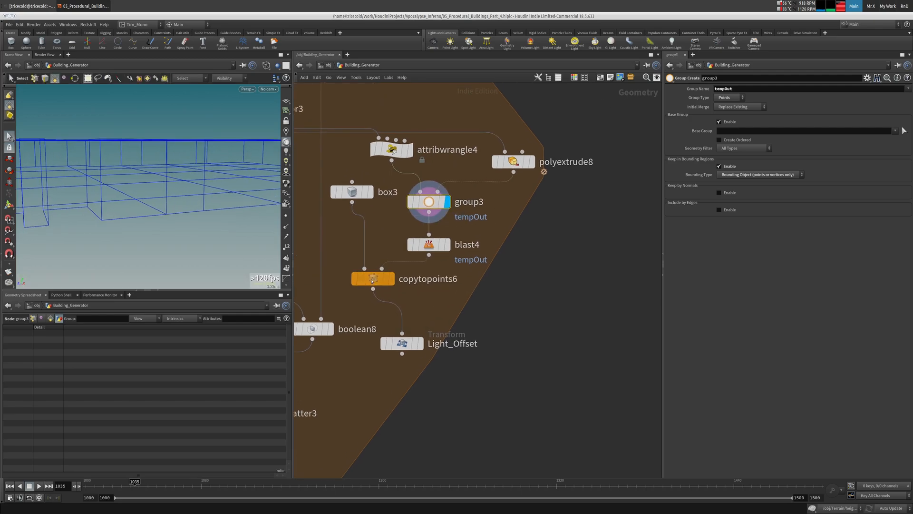
pyautogui.moveTo(405, 339); pyautogui.dragTo(413, 325)
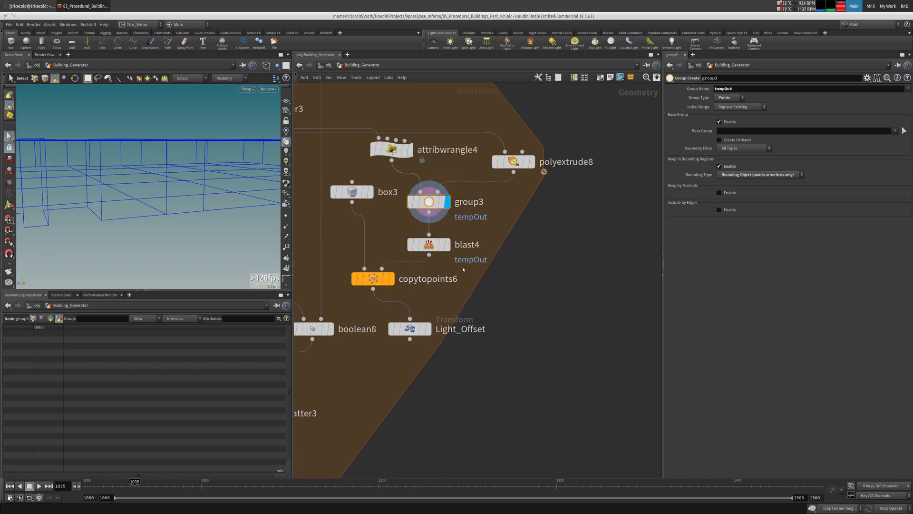
pyautogui.moveTo(463, 270); pyautogui.dragTo(408, 191)
pyautogui.moveTo(412, 331); pyautogui.dragTo(417, 193)
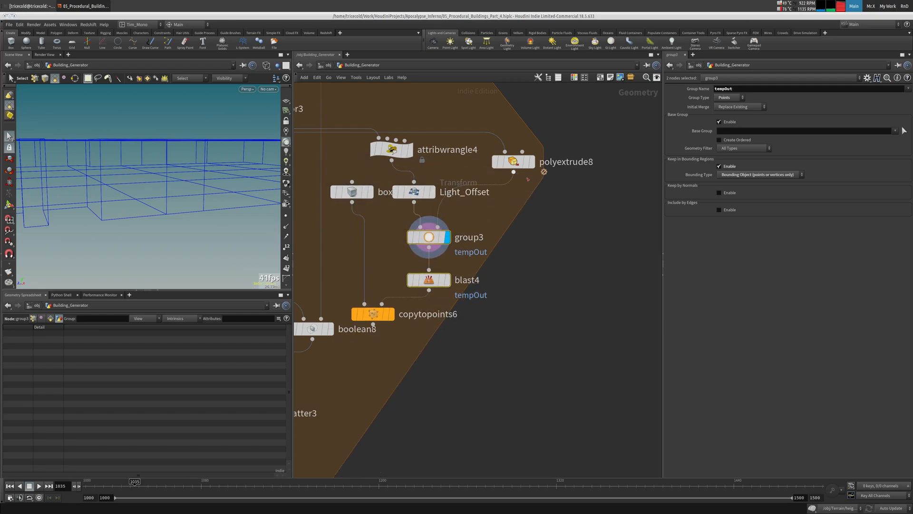
# Rearrange the light branch with polyextrude8, group3 and blast4 in a separate column and box3 beneath Light_Offset.
pyautogui.moveTo(514, 162); pyautogui.dragTo(563, 149)
pyautogui.moveTo(428, 237); pyautogui.dragTo(562, 210)
pyautogui.moveTo(373, 314); pyautogui.dragTo(468, 308)
pyautogui.moveTo(360, 201); pyautogui.dragTo(421, 251)
pyautogui.moveTo(414, 191); pyautogui.dragTo(391, 178)
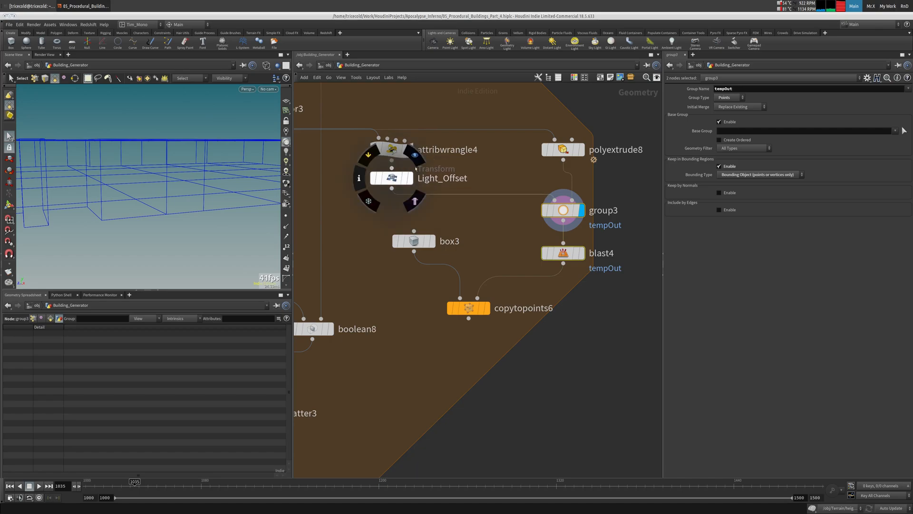
pyautogui.moveTo(414, 241); pyautogui.dragTo(392, 221)
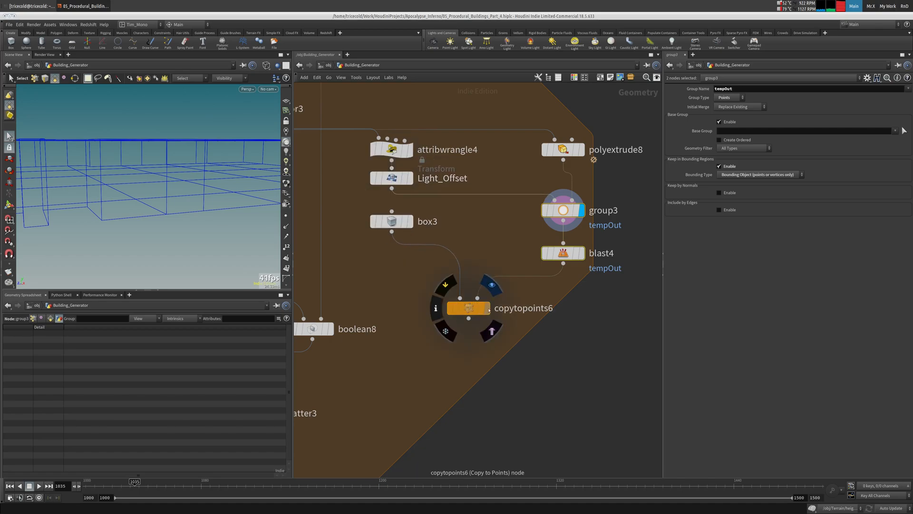
# Display copytopoints6, enable Delete Non Selected on blast4, and place copytopoints6 beneath box3.
pyautogui.click(488, 308)
pyautogui.click(564, 253)
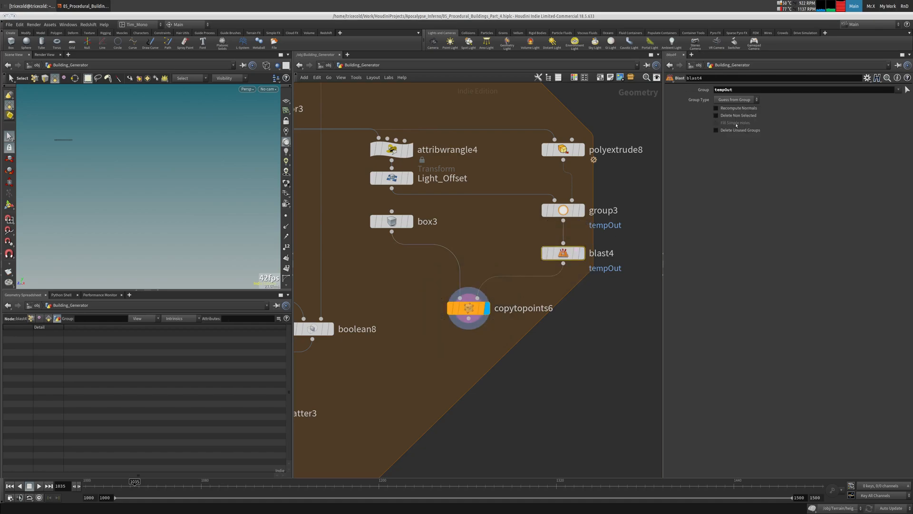
pyautogui.click(736, 115)
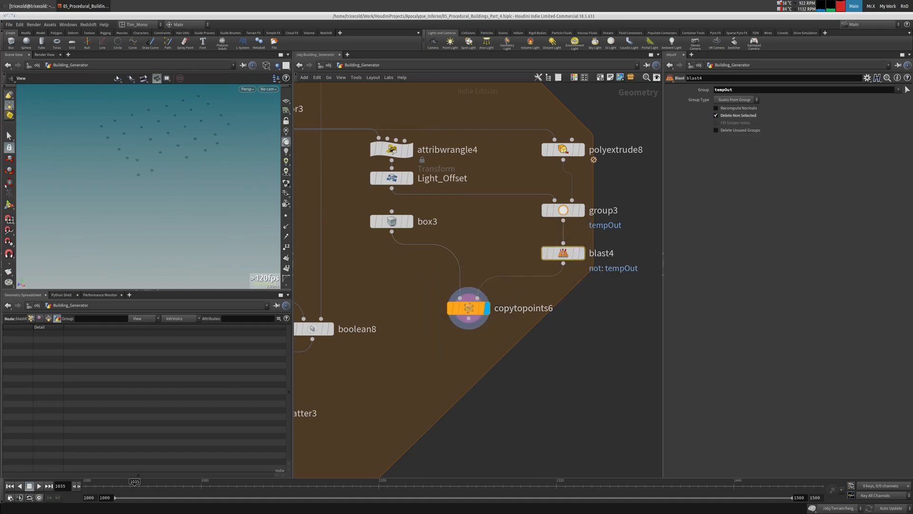
pyautogui.moveTo(5, 185); pyautogui.dragTo(136, 188, button='right')
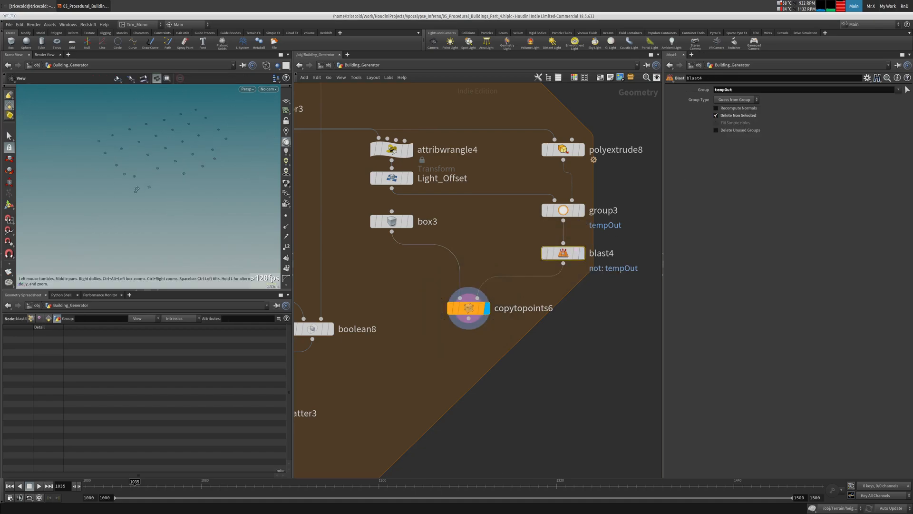
pyautogui.click(728, 115)
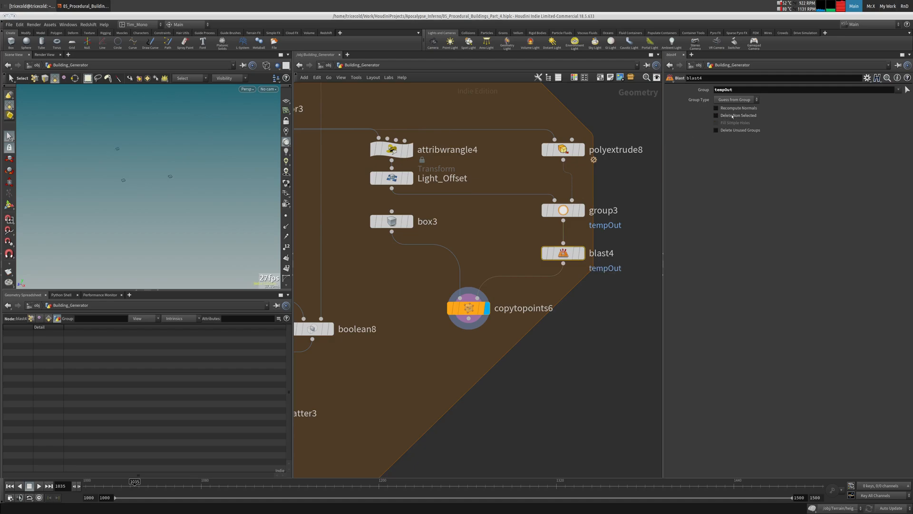
pyautogui.moveTo(470, 311); pyautogui.dragTo(392, 294)
pyautogui.click(393, 294)
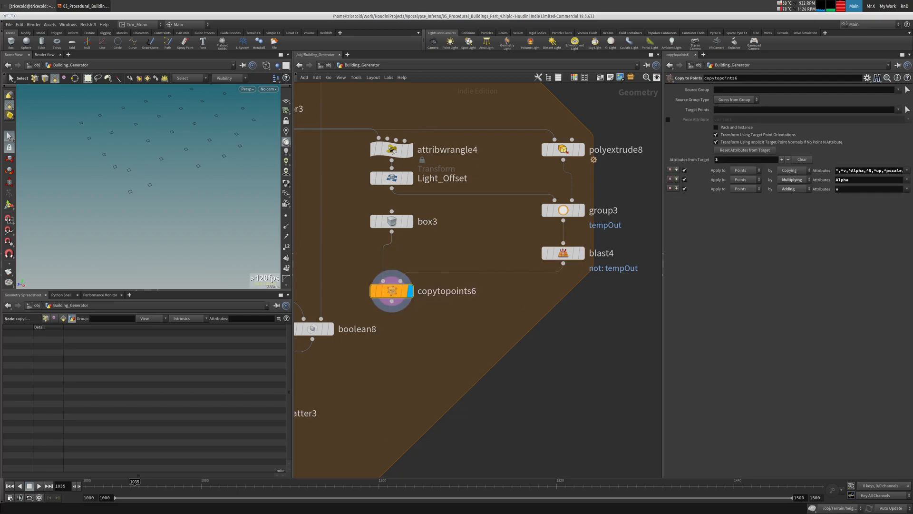
# Add and display a Group Create node fed by copytopoints6, with the primitive group named office_lights.
pyautogui.moveTo(408, 335); pyautogui.dragTo(496, 306, button='middle')
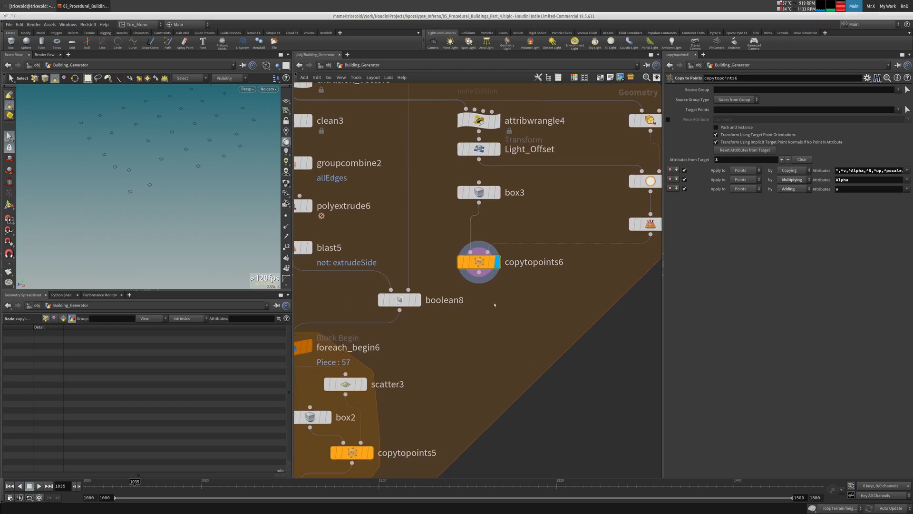
pyautogui.press('Tab')
pyautogui.write('gr')
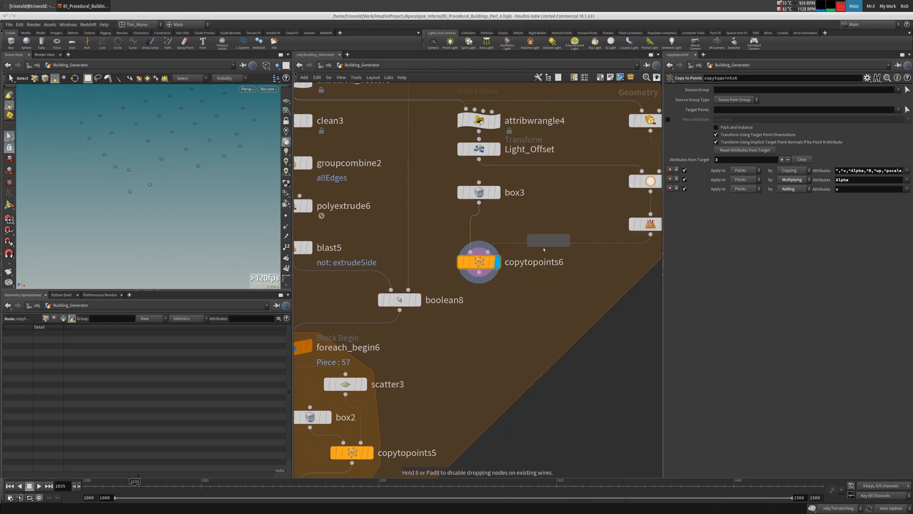
pyautogui.click(565, 275)
pyautogui.click(479, 315)
pyautogui.click(479, 272)
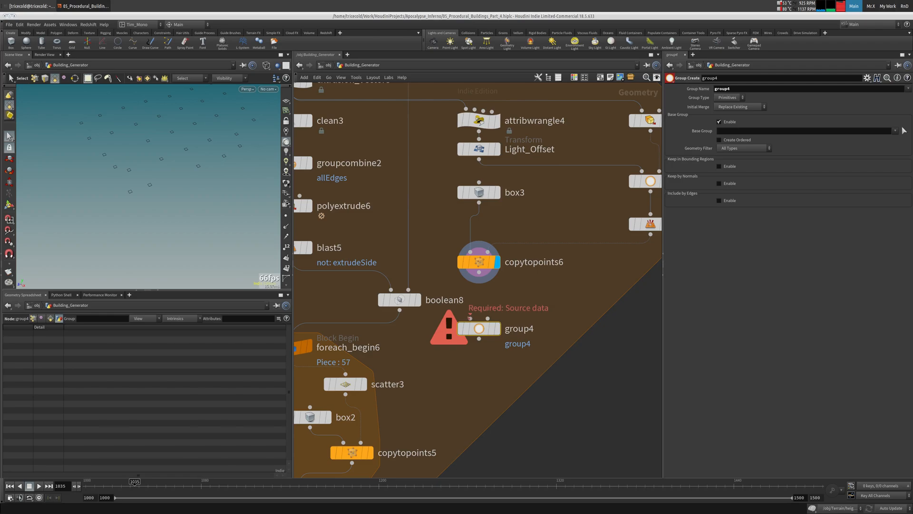
pyautogui.click(471, 318)
pyautogui.click(496, 329)
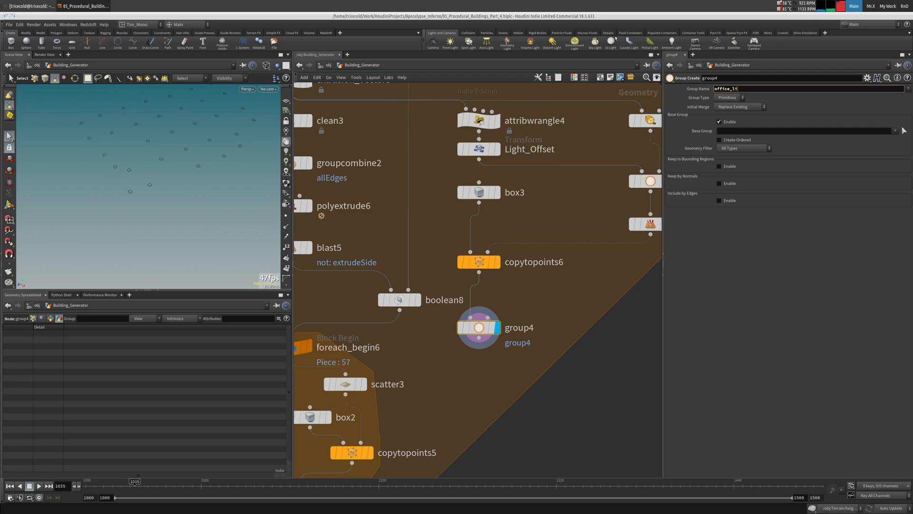
pyautogui.press('Return')
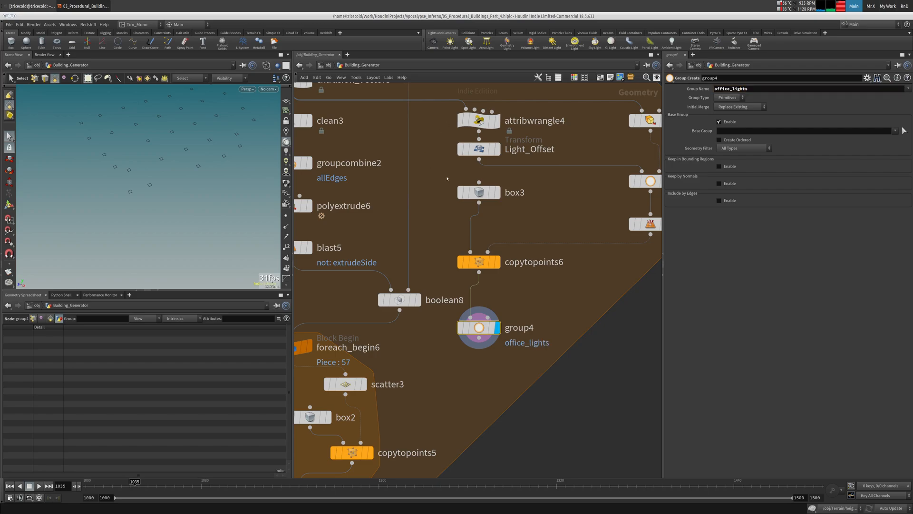
# Move the whole light-panel branch down beside the inner for-each loop and lower the outer loop's end node.
pyautogui.moveTo(434, 384); pyautogui.dragTo(452, 252, button='middle')
pyautogui.scroll(-2, 471, 234)
pyautogui.scroll(-6, 452, 254)
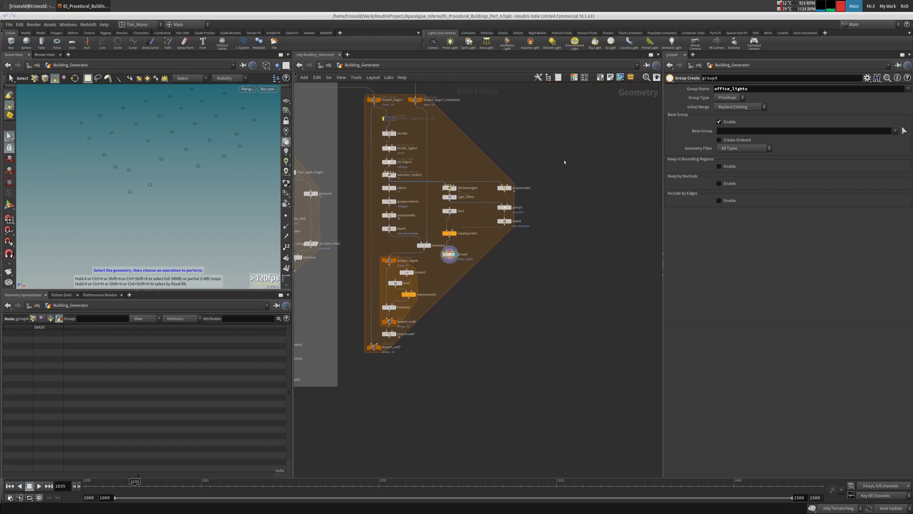
pyautogui.moveTo(563, 160); pyautogui.dragTo(457, 336)
pyautogui.moveTo(375, 347); pyautogui.dragTo(374, 367)
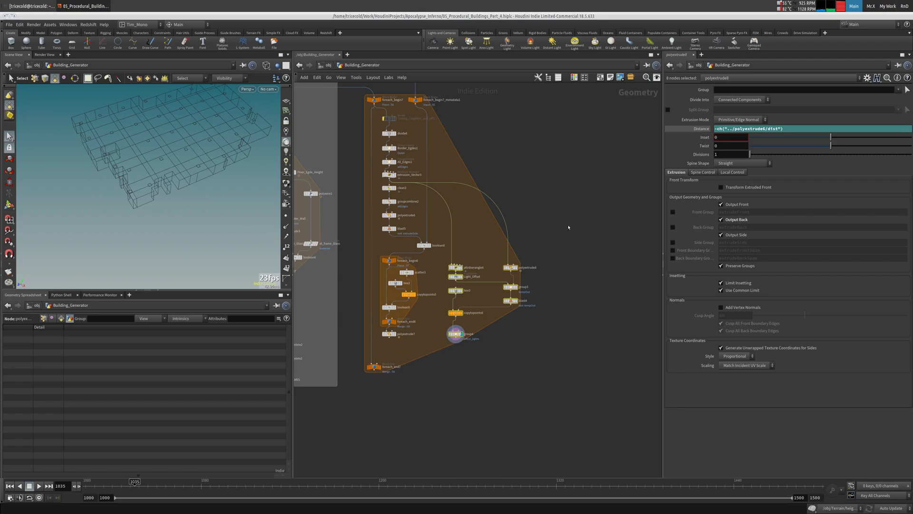
# Enclose the light-panel branch in a network box titled Office_Lights.
pyautogui.moveTo(568, 228); pyautogui.dragTo(447, 351)
pyautogui.click(599, 79)
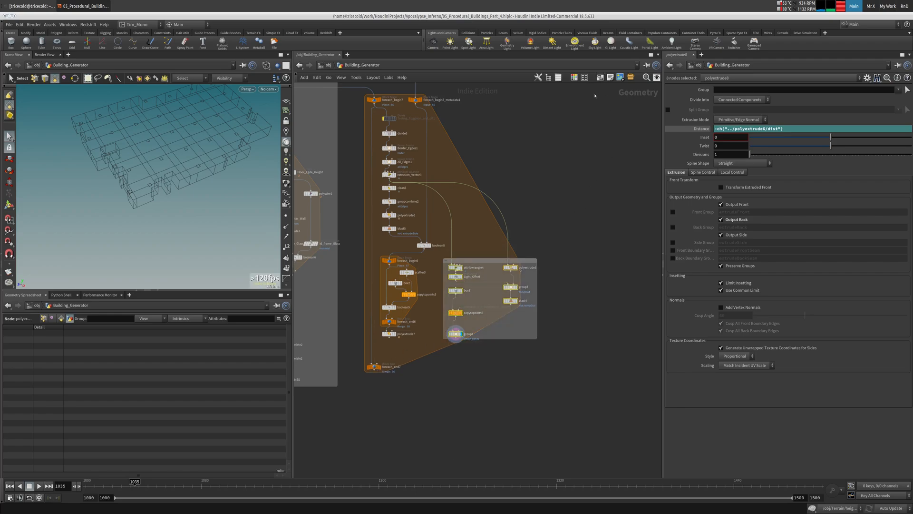
pyautogui.click(482, 257)
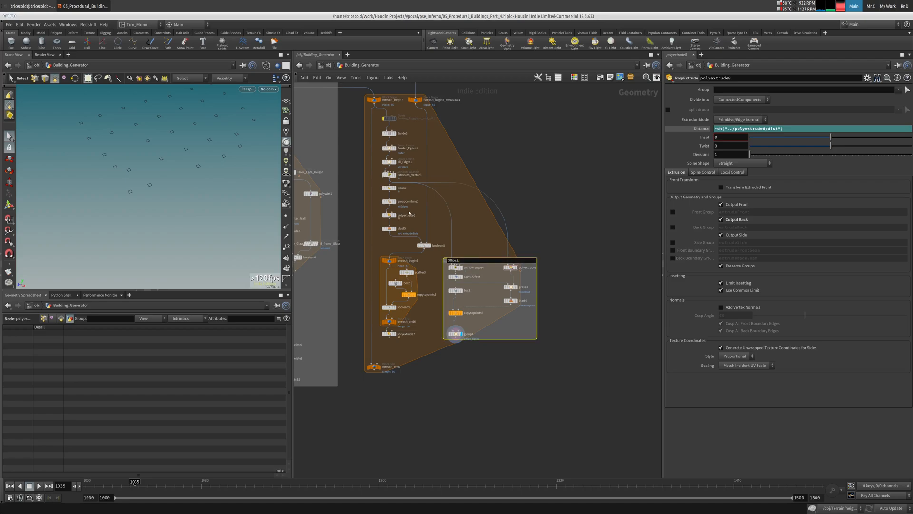
pyautogui.write('s')
pyautogui.press('Return')
# Lower foreach_end7 to make room and add a Merge node between the wall branch and the light branch.
pyautogui.moveTo(489, 151); pyautogui.dragTo(511, 120, button='middle')
pyautogui.scroll(-2, 510, 120)
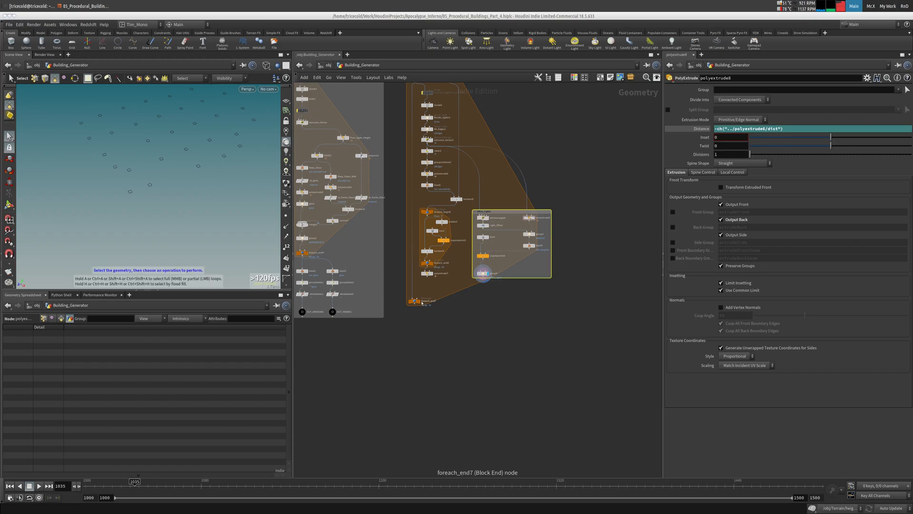
pyautogui.moveTo(424, 297); pyautogui.dragTo(425, 307)
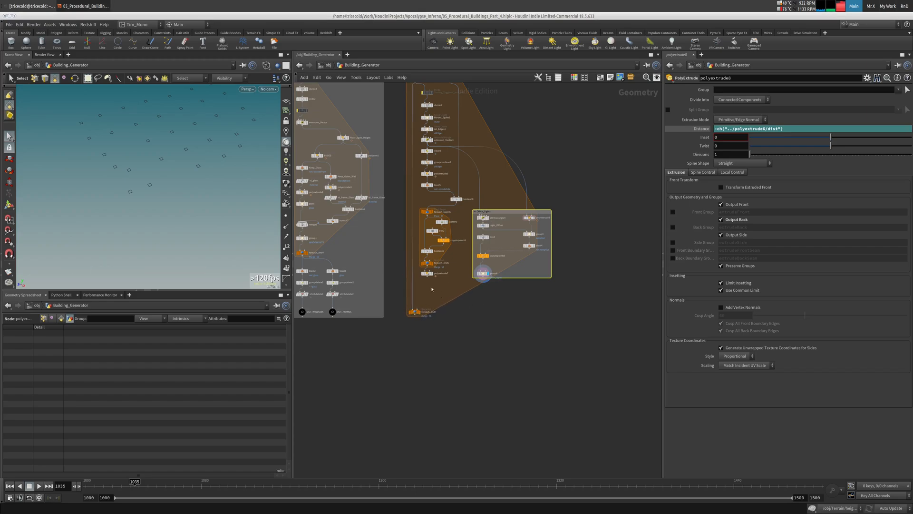
pyautogui.click(432, 289)
pyautogui.press('Tab')
pyautogui.write('m')
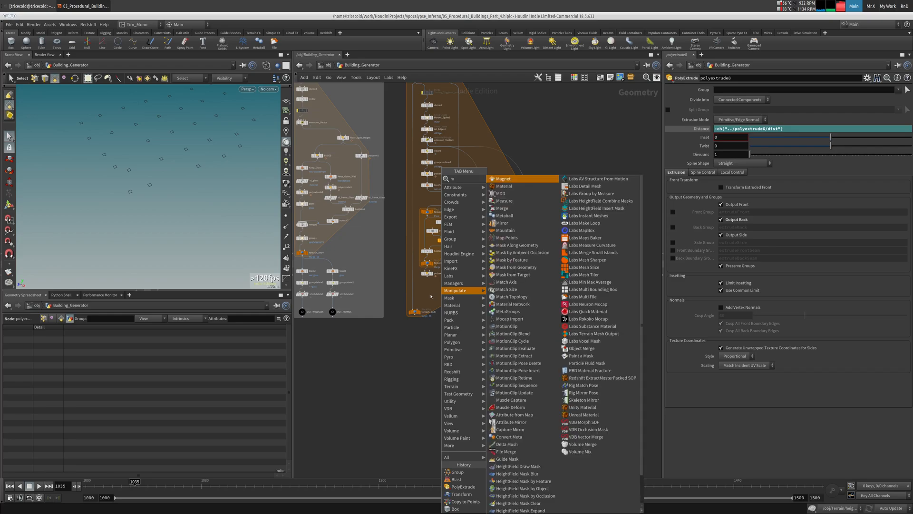
pyautogui.write('erge')
pyautogui.press('Return')
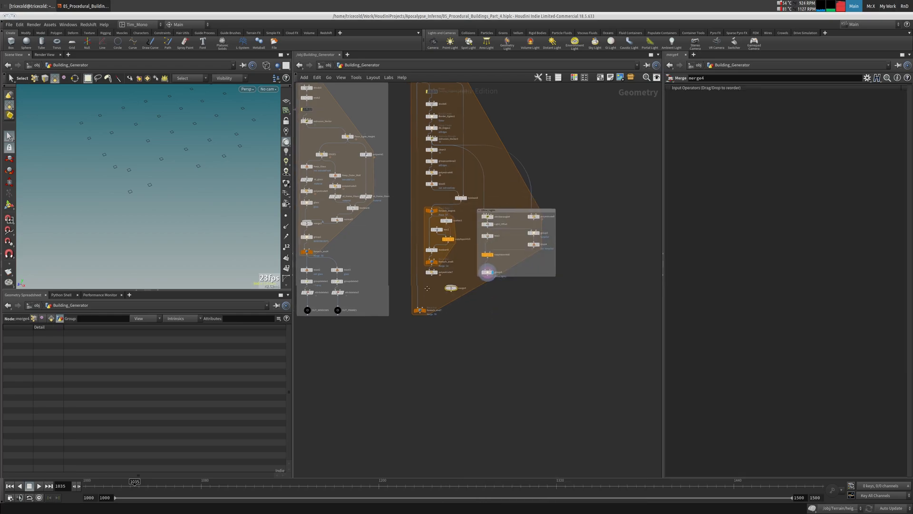
# Display polyextrude7 and check its node information.
pyautogui.scroll(3, 427, 288)
pyautogui.click(431, 273)
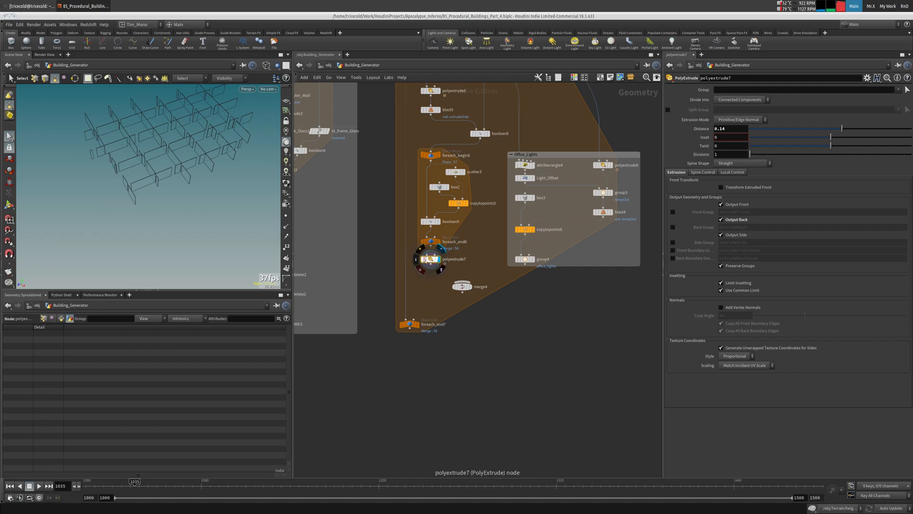
pyautogui.middleClick(427, 260)
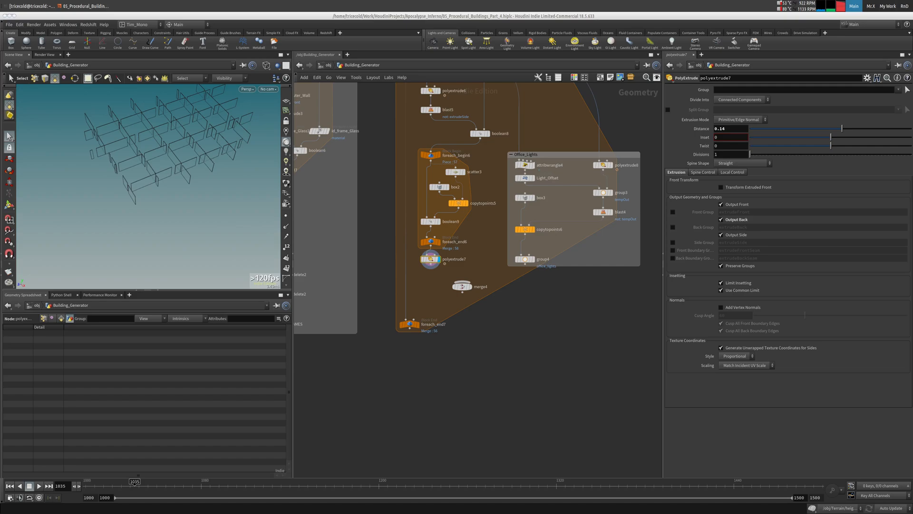
pyautogui.moveTo(508, 307); pyautogui.dragTo(522, 308, button='middle')
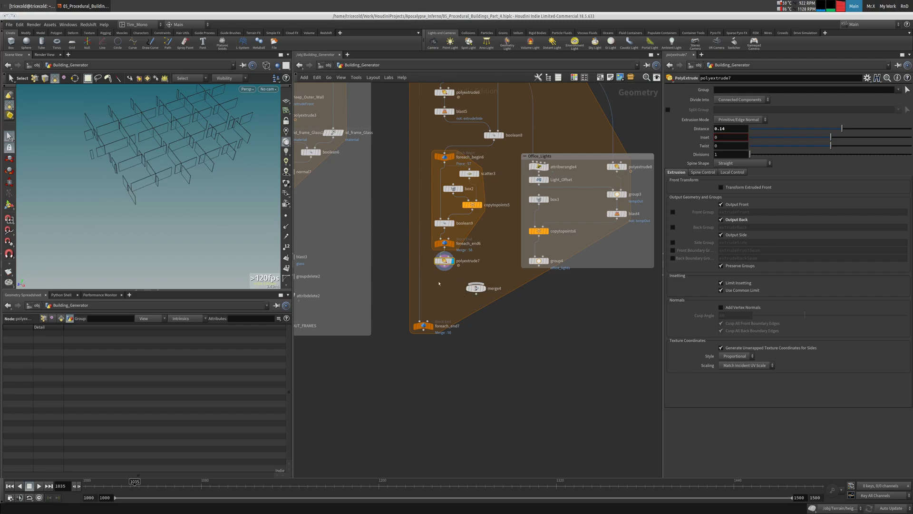
# Copy the id_frame_Glass attribute node, paste it beneath polyextrude7 as its output, and move merge4 aside.
pyautogui.moveTo(307, 216); pyautogui.dragTo(486, 231, button='middle')
pyautogui.click(511, 149)
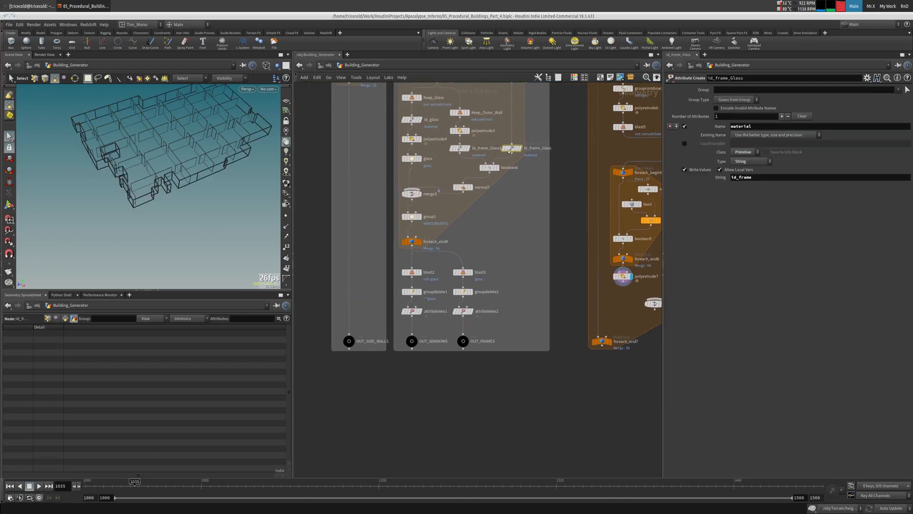
pyautogui.moveTo(503, 230); pyautogui.dragTo(331, 186, button='middle')
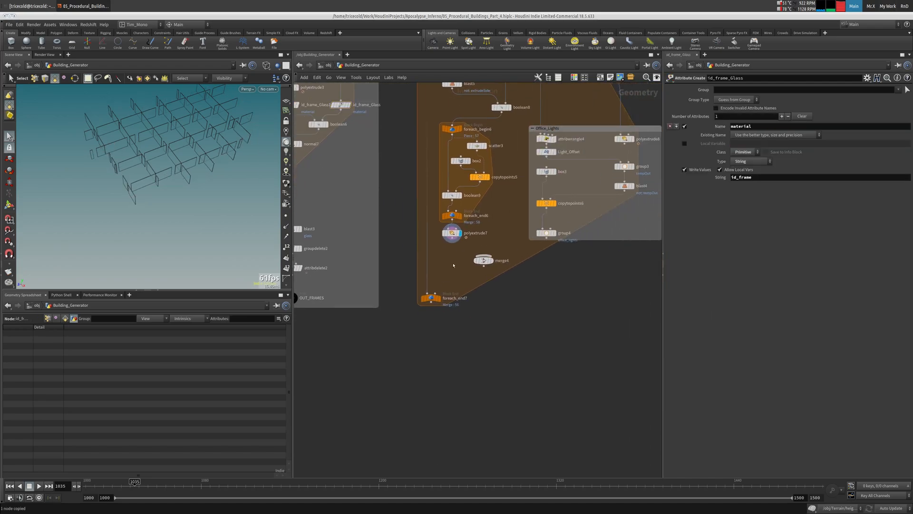
pyautogui.hotkey('ctrl', 'v')
pyautogui.click(452, 239)
pyautogui.click(452, 257)
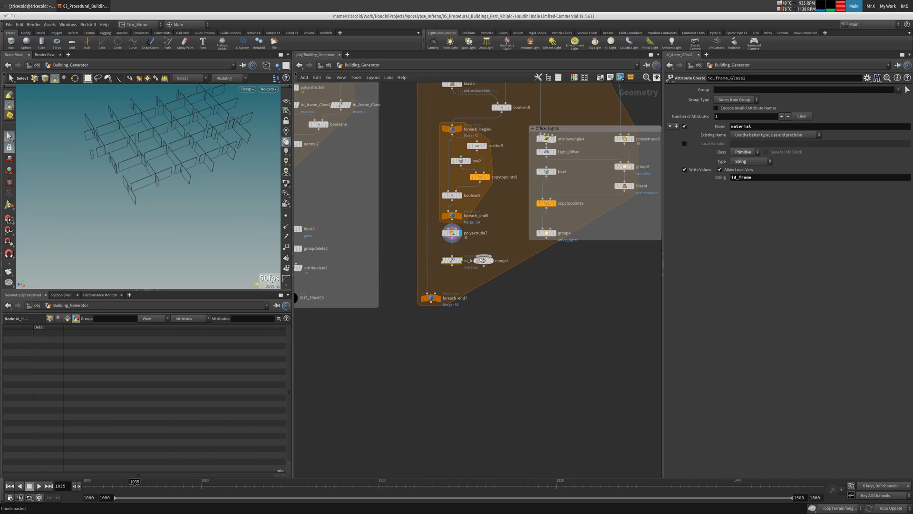
pyautogui.moveTo(484, 260); pyautogui.dragTo(507, 263)
# Set the pasted node's material string to id_innerWalls and rename the node id_innerWalls.
pyautogui.doubleClick(740, 177)
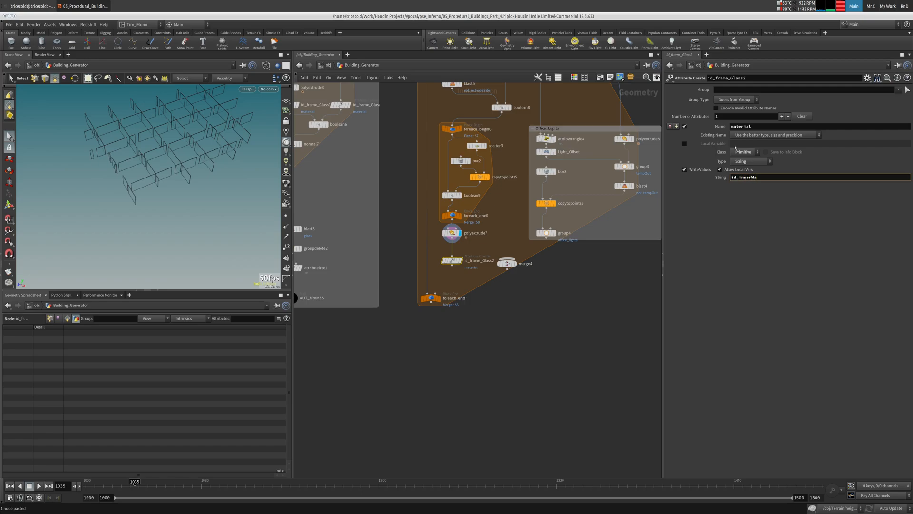
pyautogui.press('Return')
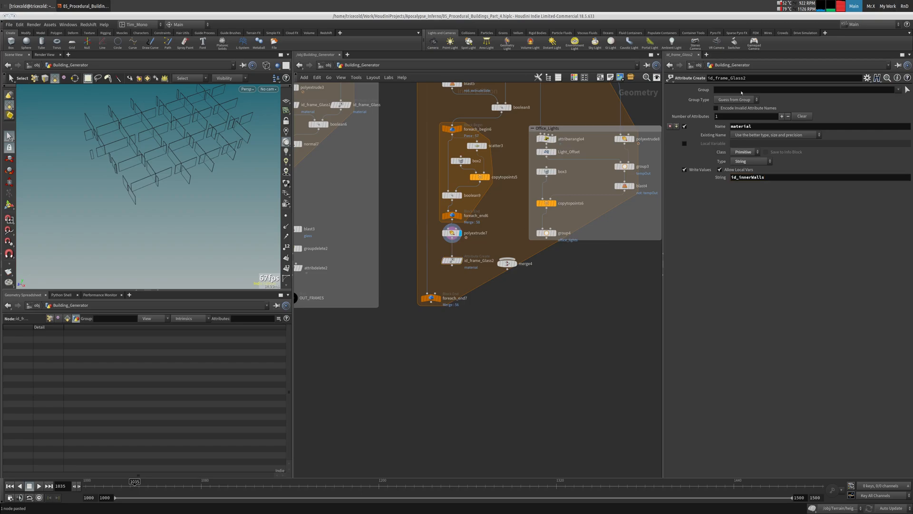
pyautogui.moveTo(717, 77); pyautogui.dragTo(748, 78)
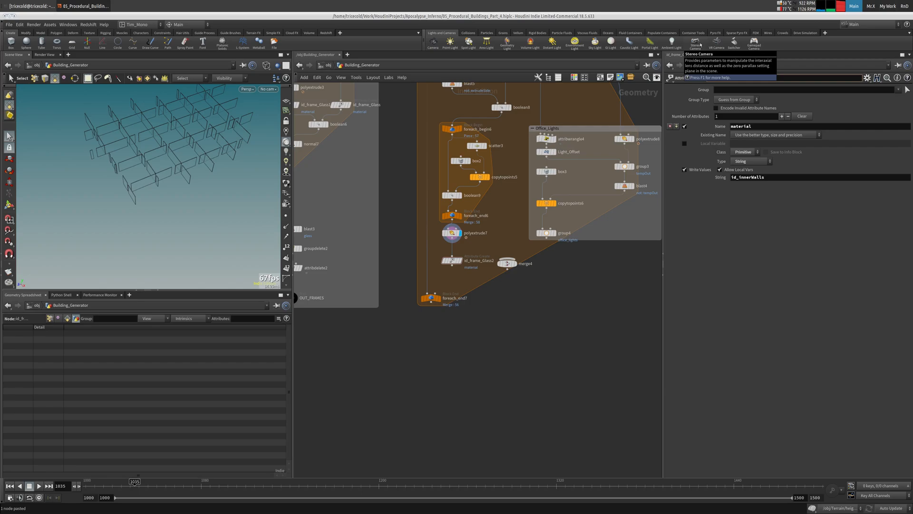
pyautogui.press('Return')
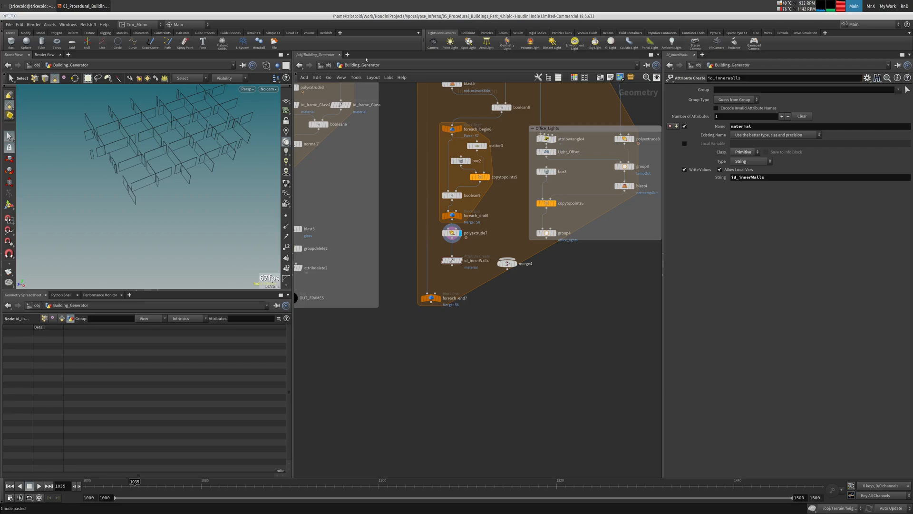
# Move merge4 lower and place a copy of id_innerWalls beneath group4, fed by it.
pyautogui.moveTo(507, 263); pyautogui.dragTo(511, 307)
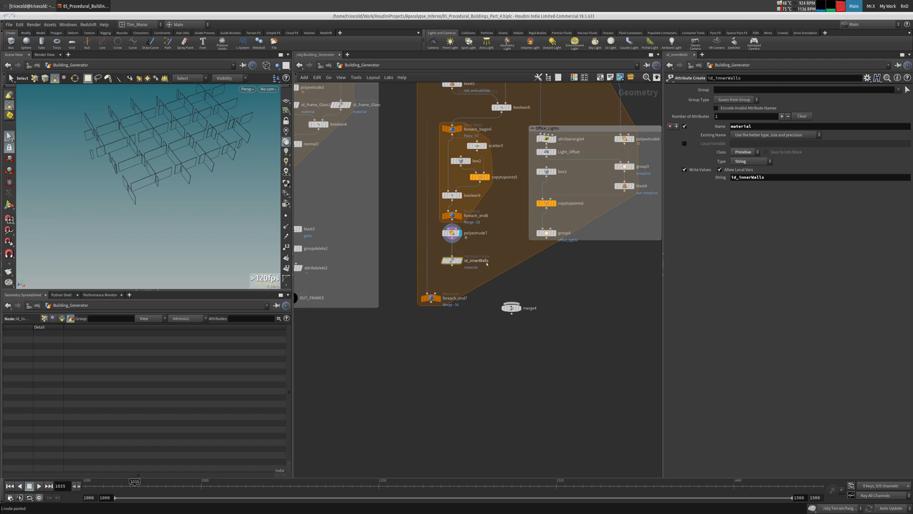
pyautogui.hotkey('ctrl', 'v')
pyautogui.moveTo(516, 261); pyautogui.dragTo(547, 260)
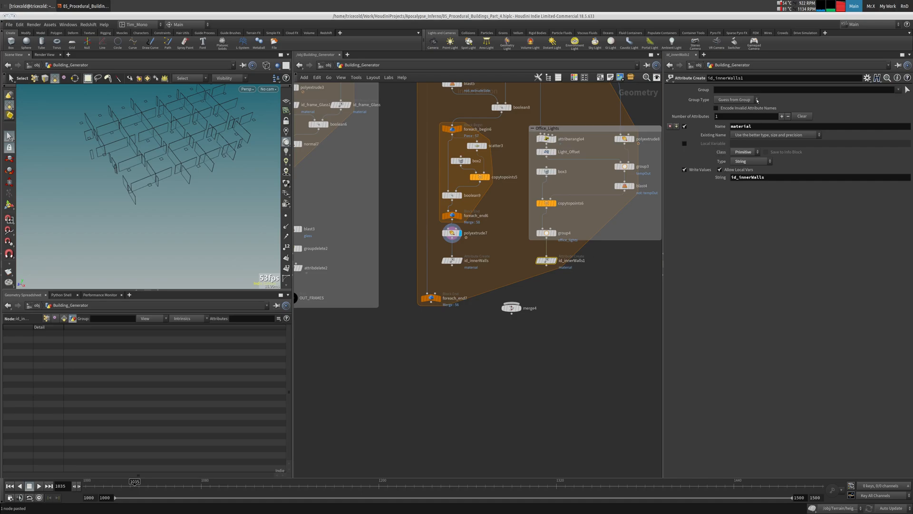
# Set the copy's material string to id_Lights and rename the node id_Lights.
pyautogui.doubleClick(740, 177)
pyautogui.write('Lights')
pyautogui.moveTo(757, 177); pyautogui.dragTo(706, 172)
pyautogui.hotkey('ctrl', 'c')
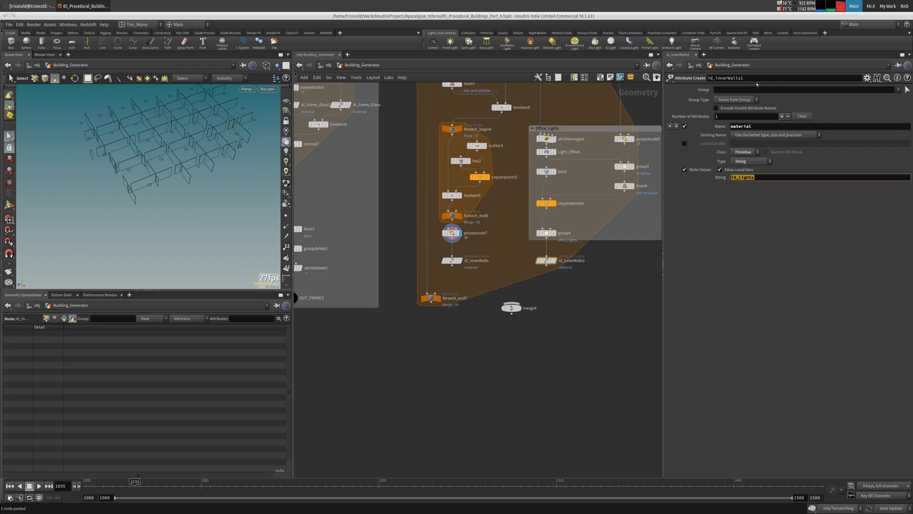
pyautogui.doubleClick(756, 79)
pyautogui.hotkey('ctrl', 'v')
pyautogui.press('Return')
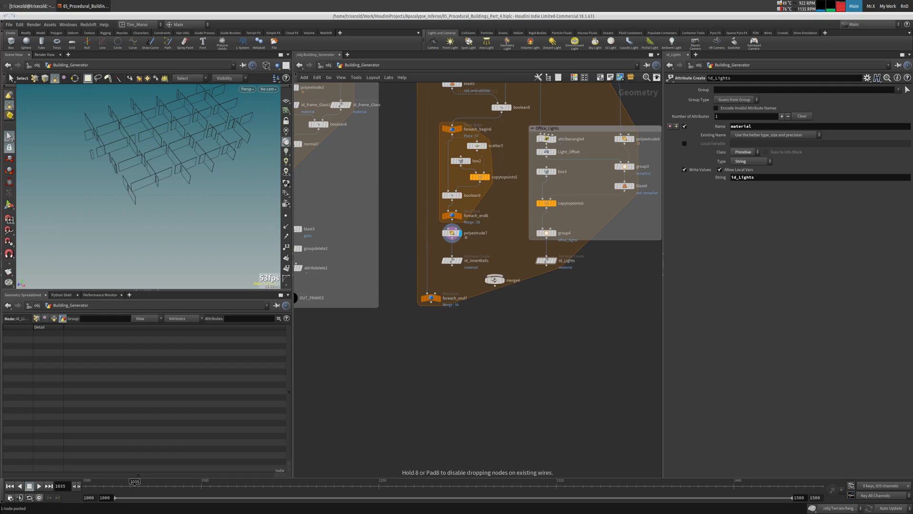
# Lower foreach_end7, connect id_innerWalls and id_Lights into merge4, and place merge4 centrally beneath them.
pyautogui.middleClick(452, 261)
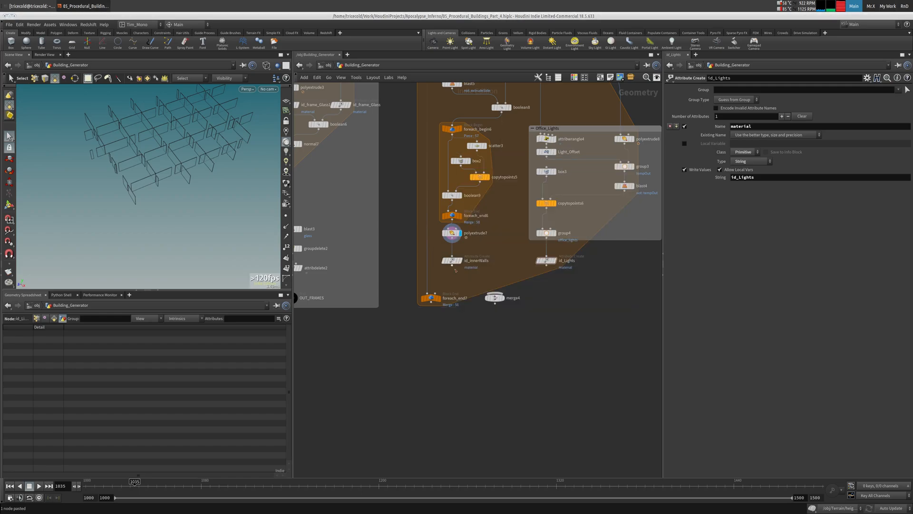
pyautogui.moveTo(431, 299); pyautogui.dragTo(431, 315)
pyautogui.moveTo(495, 298); pyautogui.dragTo(496, 313)
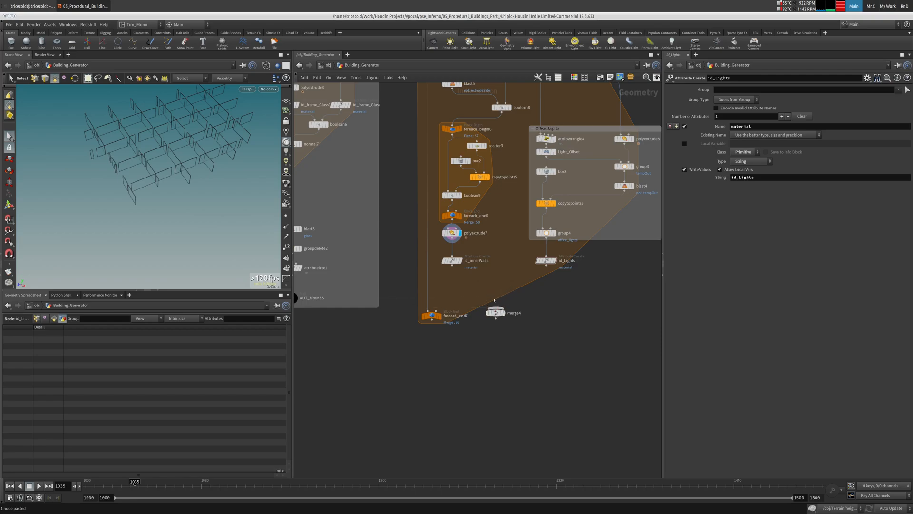
pyautogui.click(453, 266)
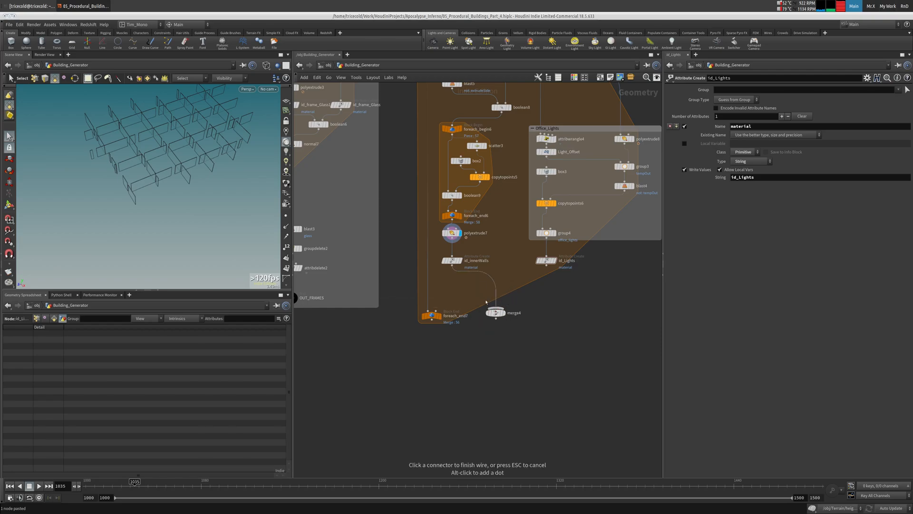
pyautogui.click(496, 308)
pyautogui.click(546, 266)
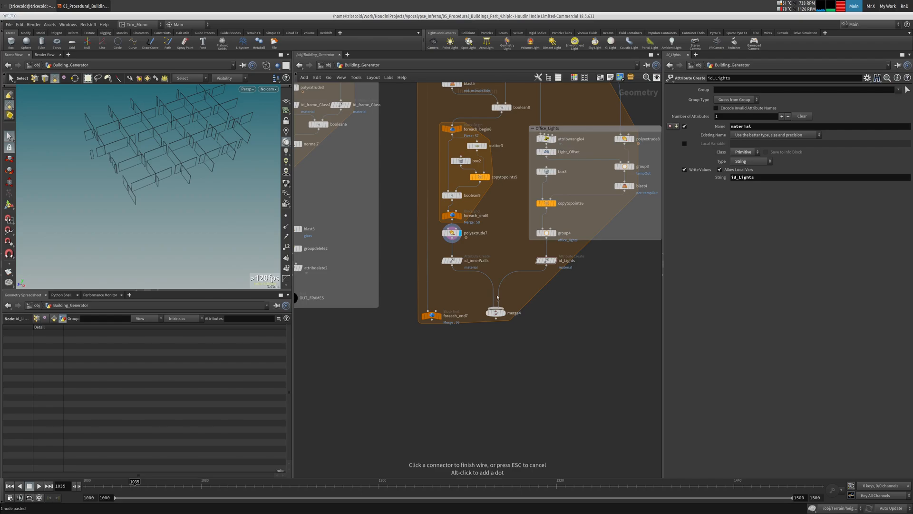
pyautogui.click(496, 307)
pyautogui.moveTo(498, 313); pyautogui.dragTo(477, 294)
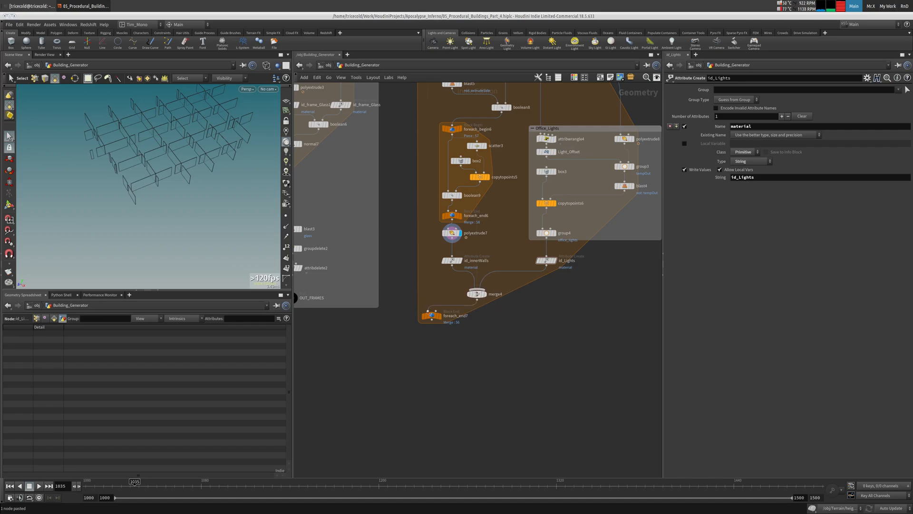
# Move the node feeding foreach_begin7_metadata closer to the loop and shift the entire for-each network up beside the neighbouring network box.
pyautogui.scroll(-3, 464, 268)
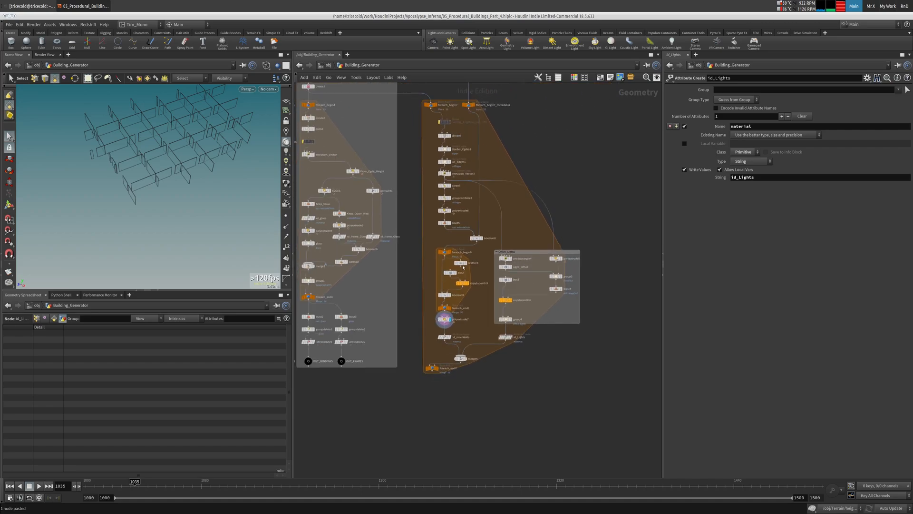
pyautogui.scroll(1, 463, 267)
pyautogui.moveTo(464, 266); pyautogui.dragTo(452, 337, button='middle')
pyautogui.moveTo(414, 163); pyautogui.dragTo(450, 296)
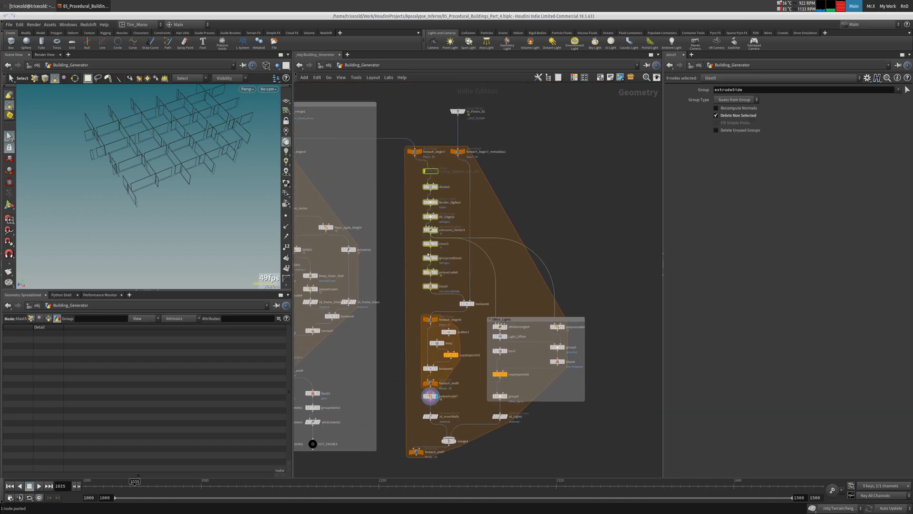
pyautogui.moveTo(506, 117); pyautogui.dragTo(494, 168, button='middle')
pyautogui.scroll(-2, 493, 168)
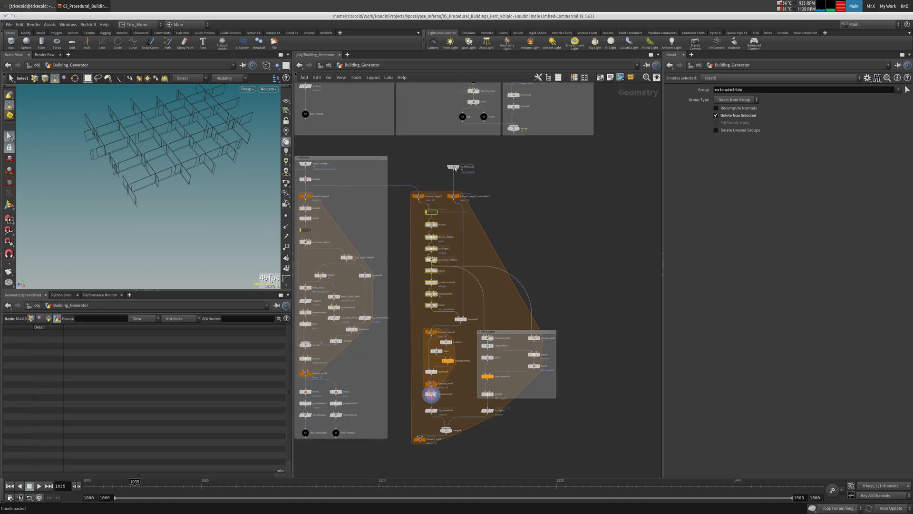
pyautogui.moveTo(455, 168); pyautogui.dragTo(455, 185)
pyautogui.moveTo(601, 173); pyautogui.dragTo(412, 459)
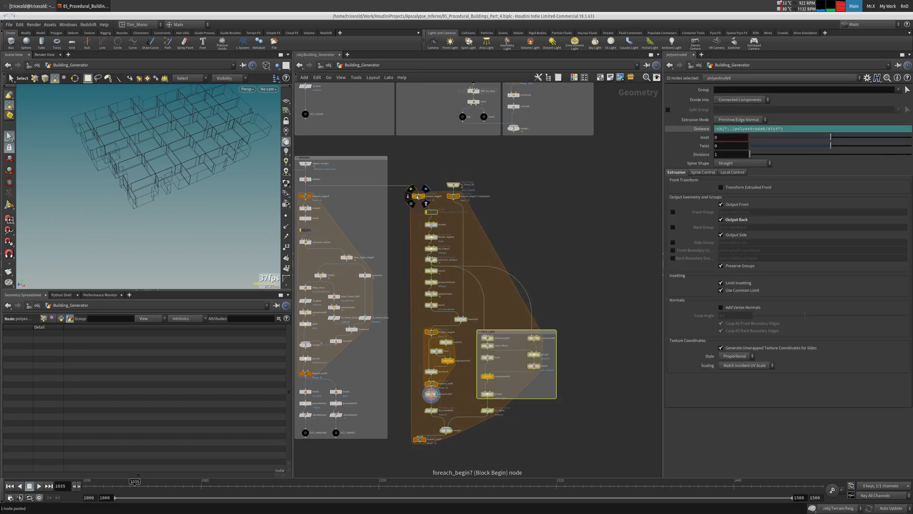
pyautogui.moveTo(418, 196); pyautogui.dragTo(410, 179)
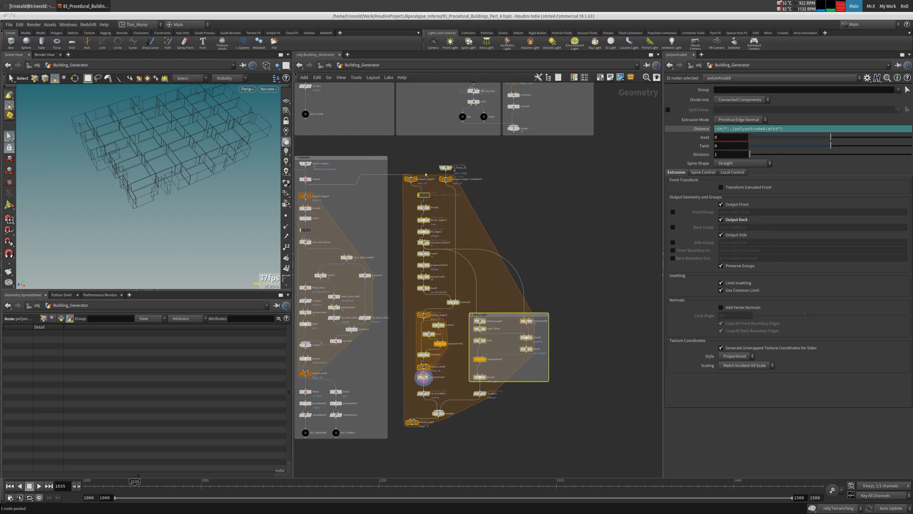
# Connect merge4 to foreach_end7, display foreach_end7, and interrupt its cooking.
pyautogui.click(430, 169)
pyautogui.scroll(5, 439, 447)
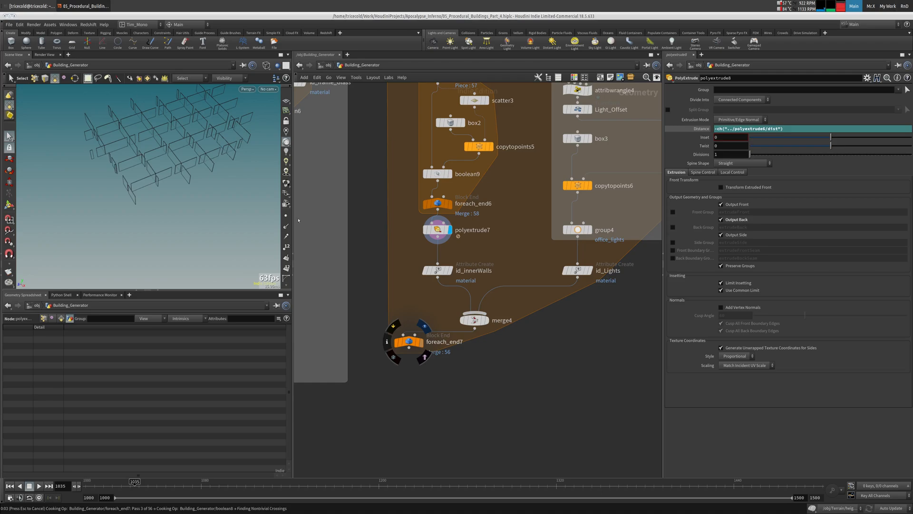
pyautogui.press('Escape')
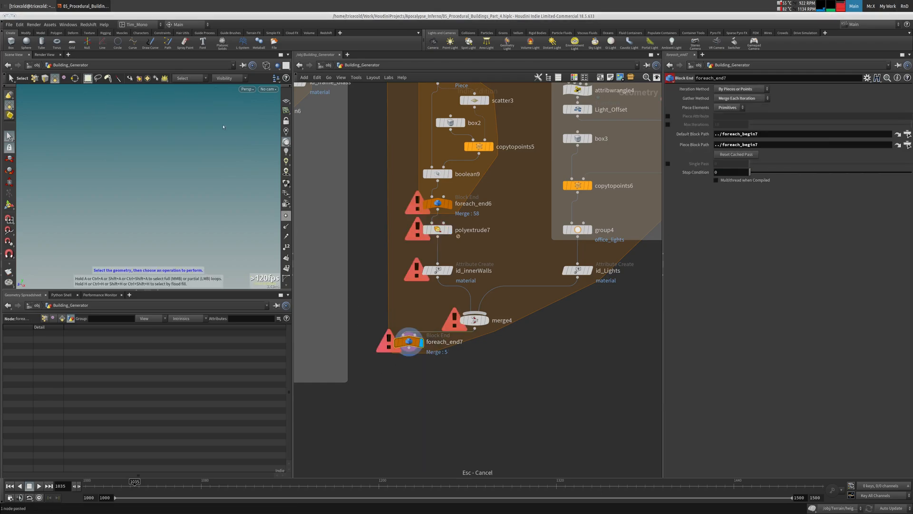
# Save the scene, recook foreach_end7 by resetting its cached pass, and save again.
pyautogui.click(9, 24)
pyautogui.click(20, 67)
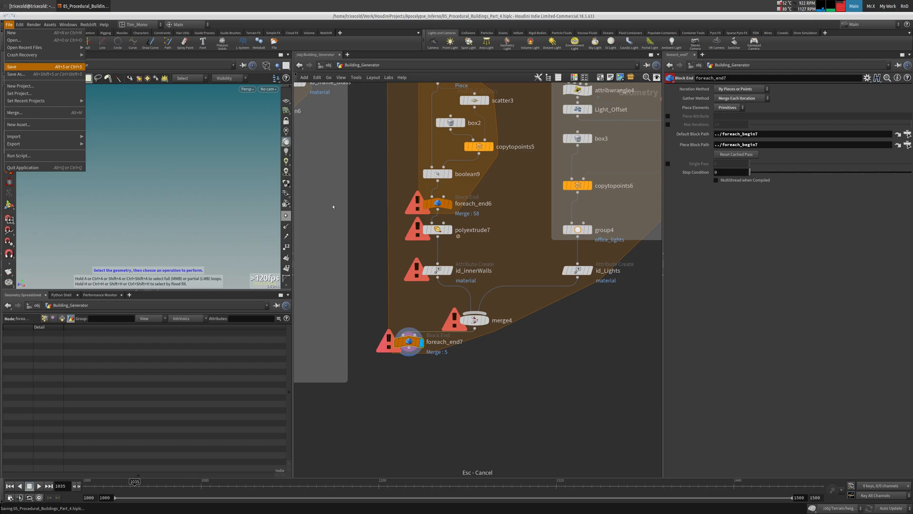
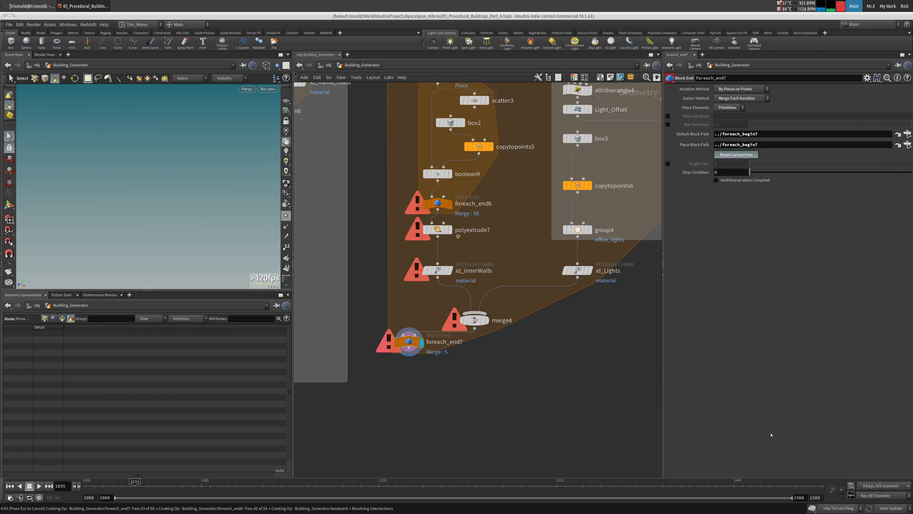
pyautogui.hotkey('ctrl', 's')
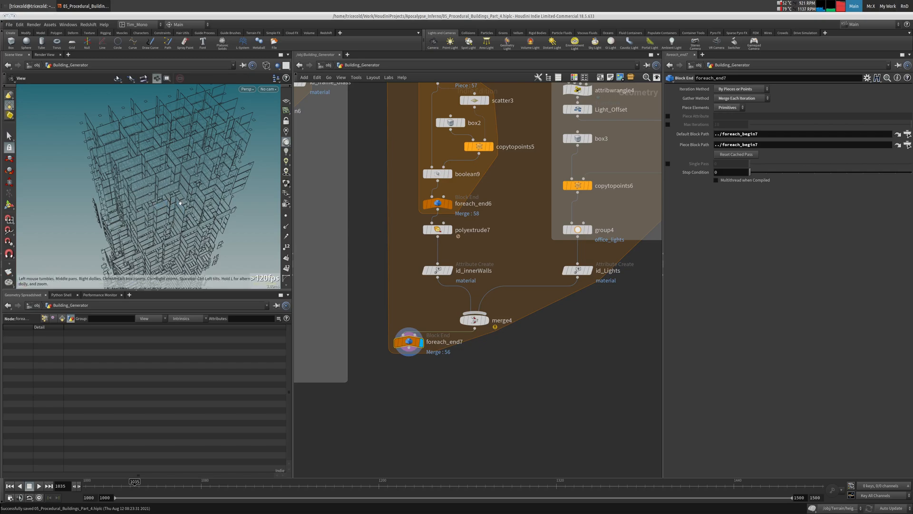
# Switch the viewport from wireframe to shaded display and inspect the generated interior walls from another angle.
pyautogui.keyDown('alt'); pyautogui.moveTo(180, 202); pyautogui.dragTo(123, 201, button='right'); pyautogui.keyUp('alt')
pyautogui.press('w')
pyautogui.keyDown('alt'); pyautogui.moveTo(123, 200); pyautogui.dragTo(226, 141); pyautogui.keyUp('alt')
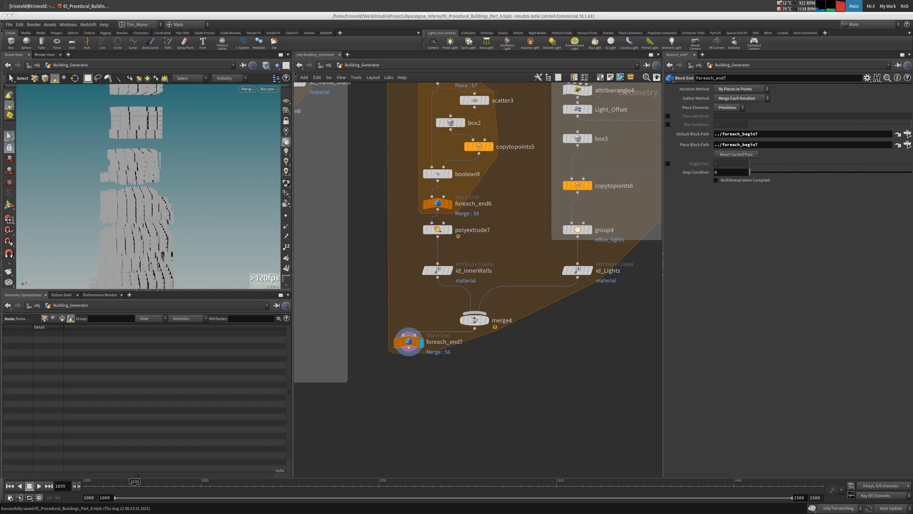
# Add a Null node below foreach_end7, leaving room between the two for another node.
pyautogui.moveTo(469, 295); pyautogui.dragTo(454, 315, button='middle')
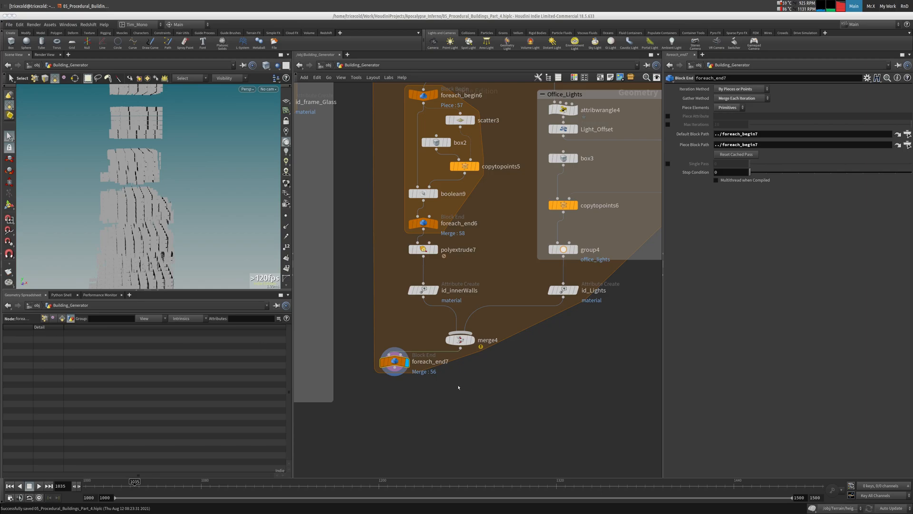
pyautogui.moveTo(428, 381); pyautogui.dragTo(461, 336, button='middle')
pyautogui.press('Tab')
pyautogui.write('nu')
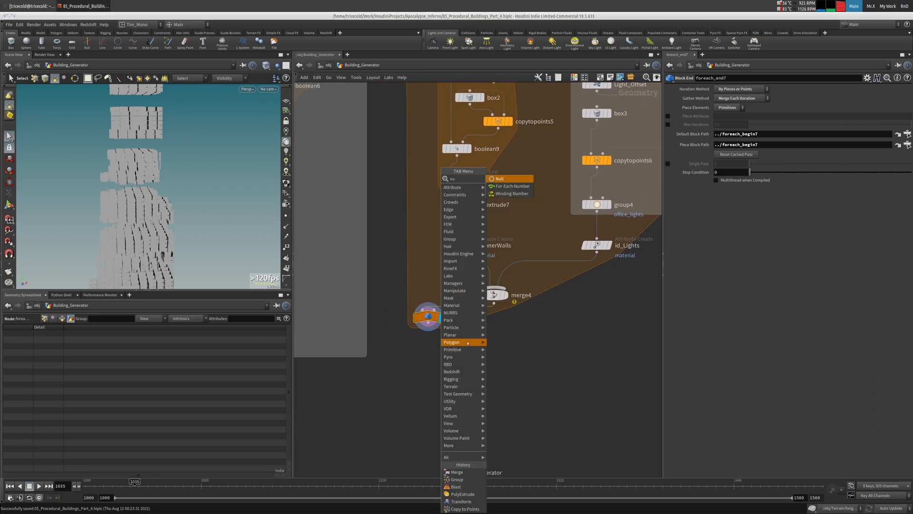
pyautogui.click(499, 179)
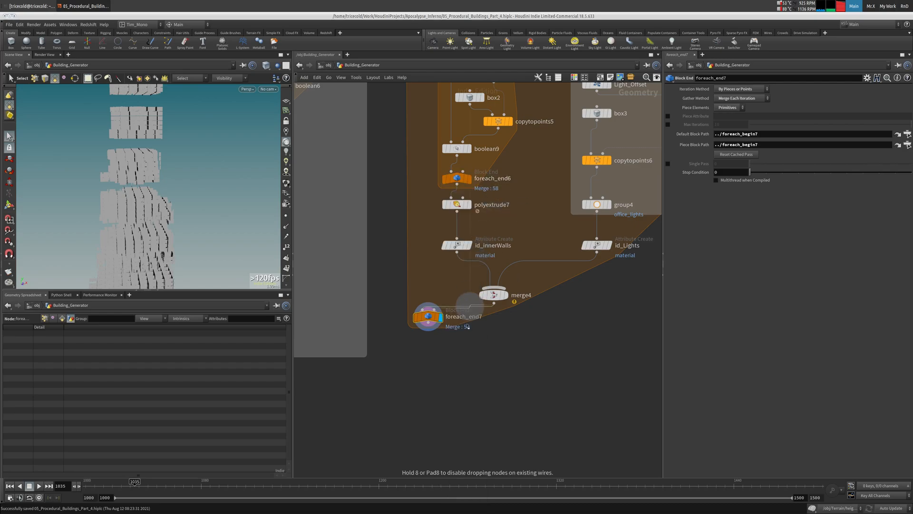
pyautogui.click(424, 390)
# Add a Blast node between foreach_end7 and the new null, fed by foreach_end7's output.
pyautogui.press('Tab')
pyautogui.write('b')
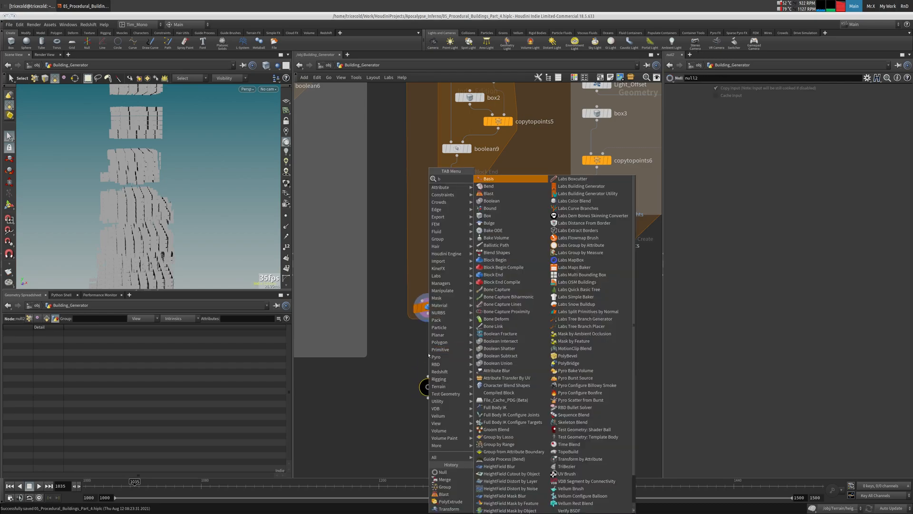
pyautogui.write('l')
pyautogui.click(495, 178)
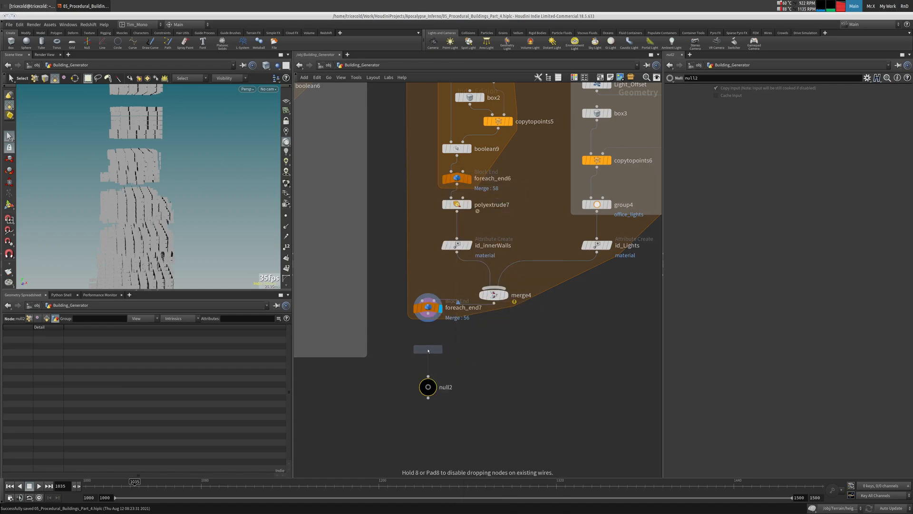
pyautogui.click(429, 350)
pyautogui.moveTo(428, 322); pyautogui.dragTo(428, 341)
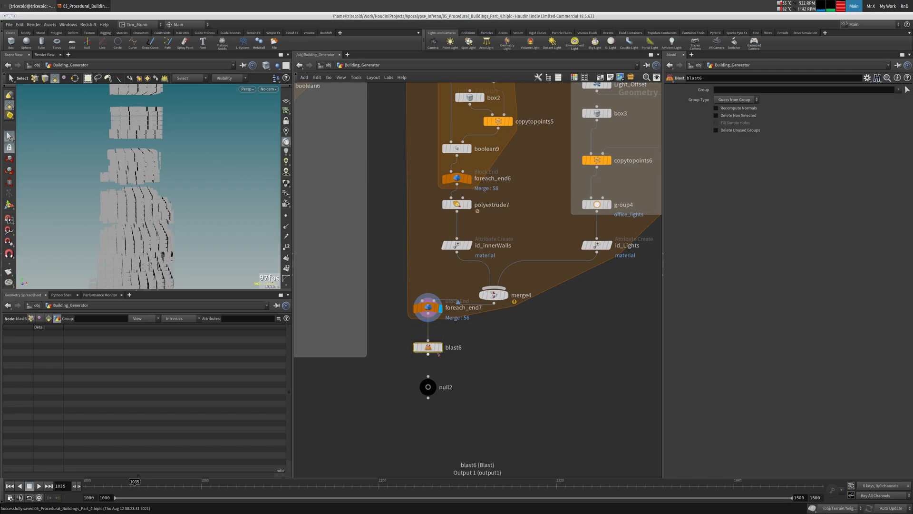
# Display the new Blast node, set its group to office_lights, and inspect the remaining walls from below.
pyautogui.click(440, 347)
pyautogui.click(898, 90)
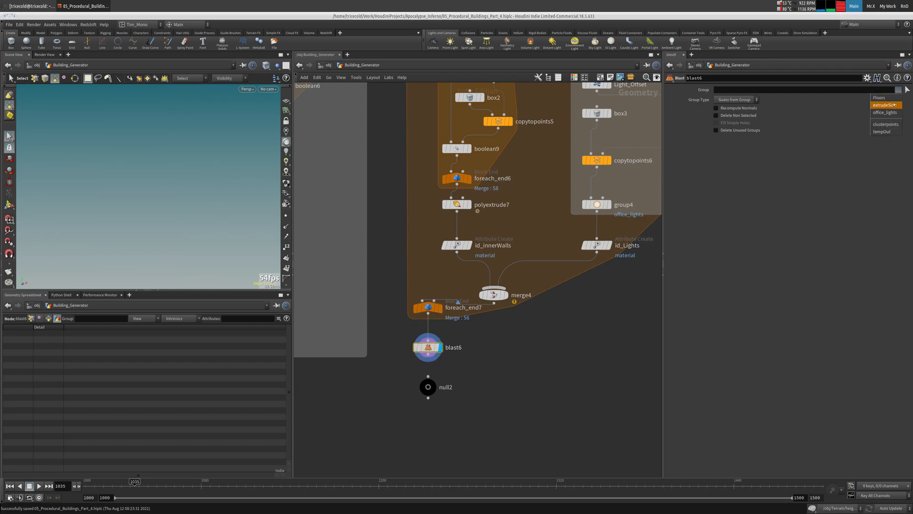
pyautogui.click(885, 112)
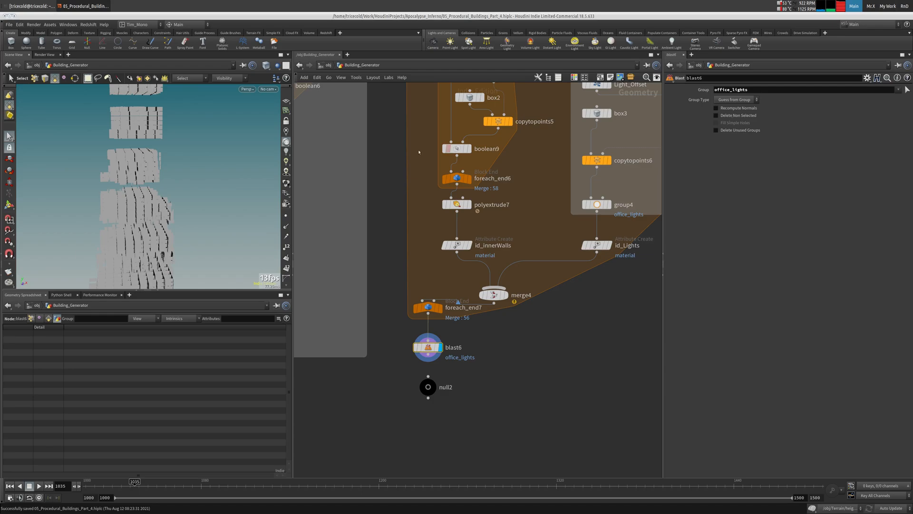
pyautogui.keyDown('alt'); pyautogui.moveTo(237, 157); pyautogui.dragTo(119, 188); pyautogui.keyUp('alt')
pyautogui.keyDown('alt'); pyautogui.moveTo(119, 187); pyautogui.dragTo(200, 162, button='right'); pyautogui.keyUp('alt')
# Connect blast6 to the null below it and rename that null OUT_INNER_WALLS.
pyautogui.click(428, 377)
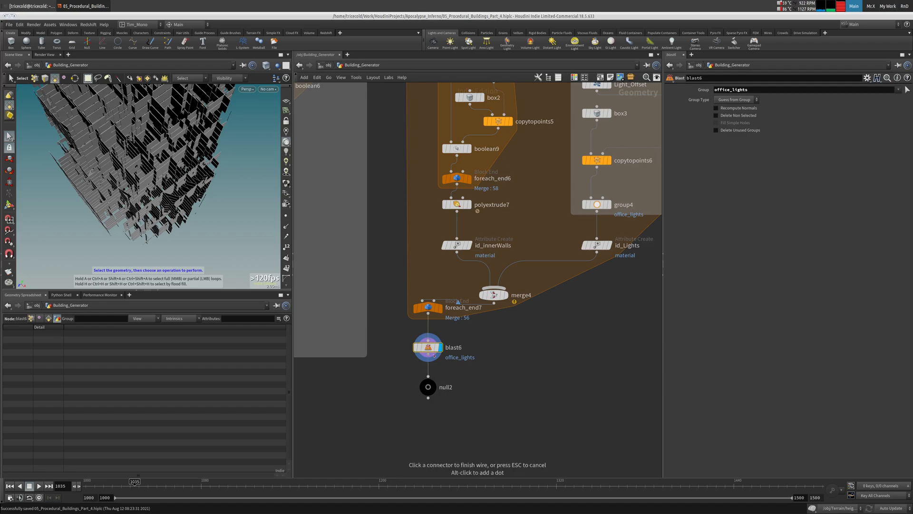
pyautogui.click(428, 355)
pyautogui.doubleClick(445, 387)
pyautogui.write('OUT')
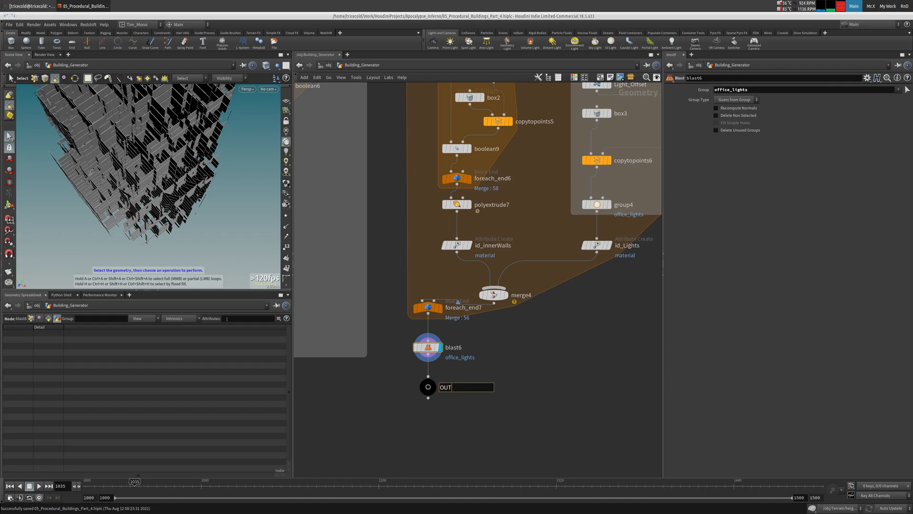
pyautogui.write('_INNER_WALLS')
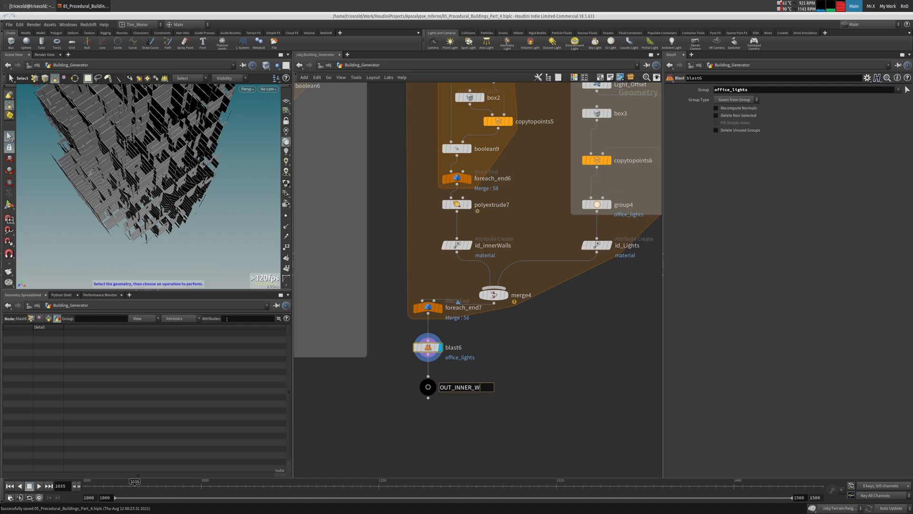
pyautogui.press('Return')
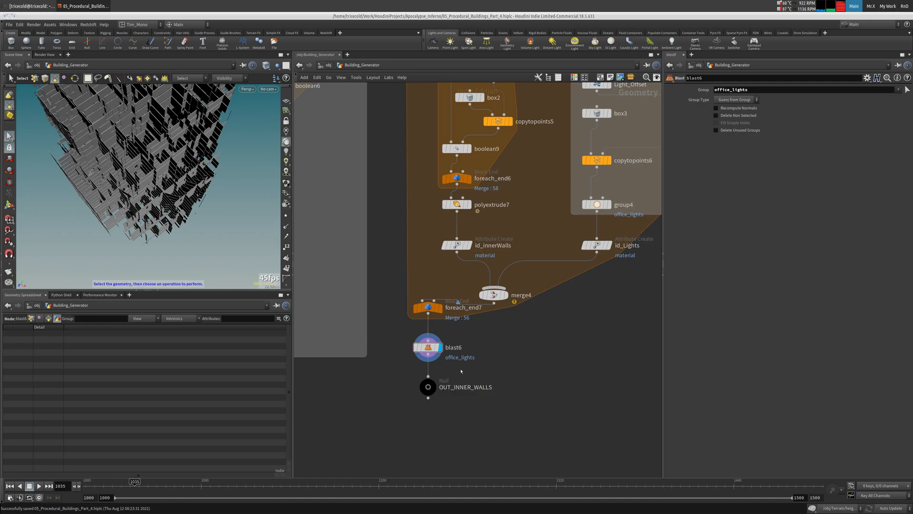
# Duplicate blast6 and OUT_INNER_WALLS alongside, enable Delete Non Selected on the displayed blast copy, and rename the null copy OUT_OFFICE_LIGHTS.
pyautogui.moveTo(404, 333); pyautogui.dragTo(497, 411)
pyautogui.hotkey('ctrl', 'c')
pyautogui.hotkey('ctrl', 'v')
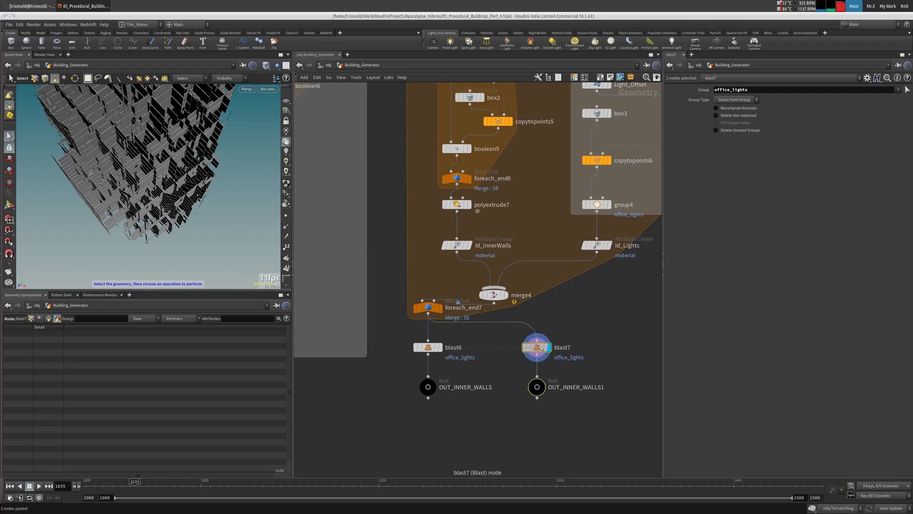
pyautogui.click(551, 363)
pyautogui.click(746, 116)
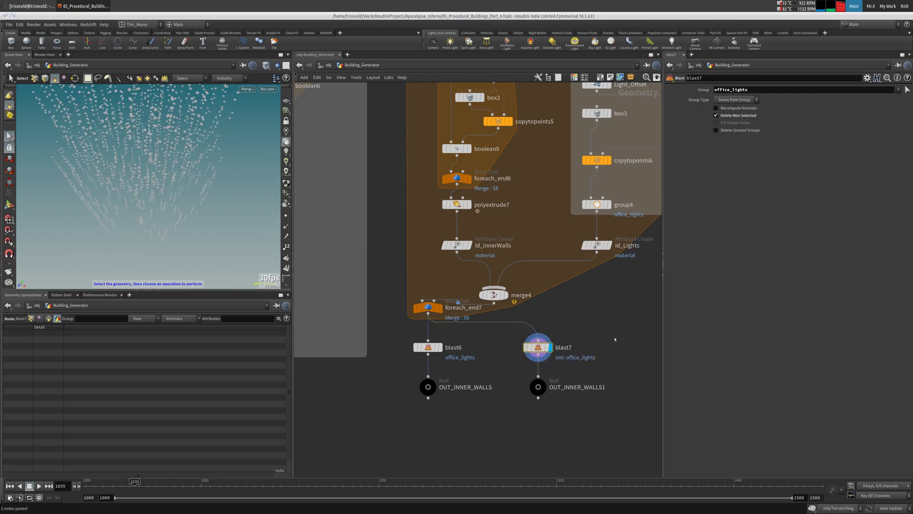
pyautogui.doubleClick(565, 388)
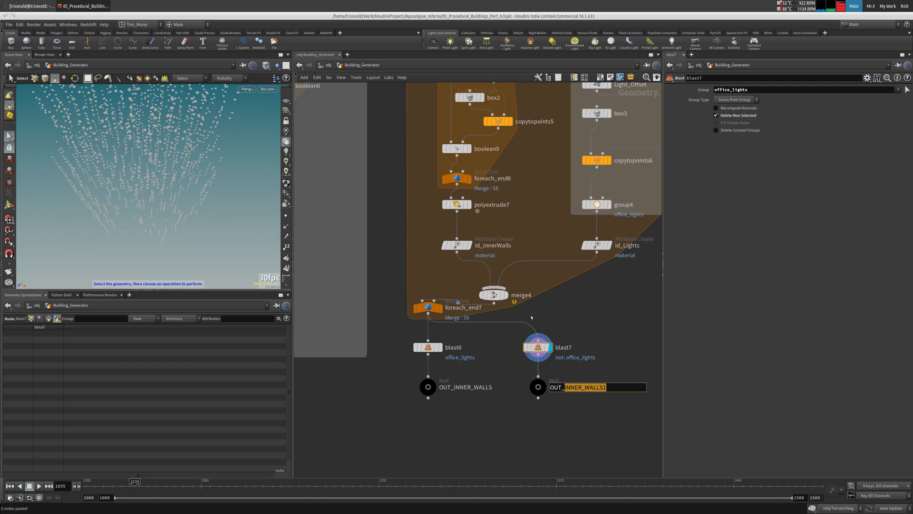
pyautogui.write('OFFICE_LIGHTS')
pyautogui.press('Return')
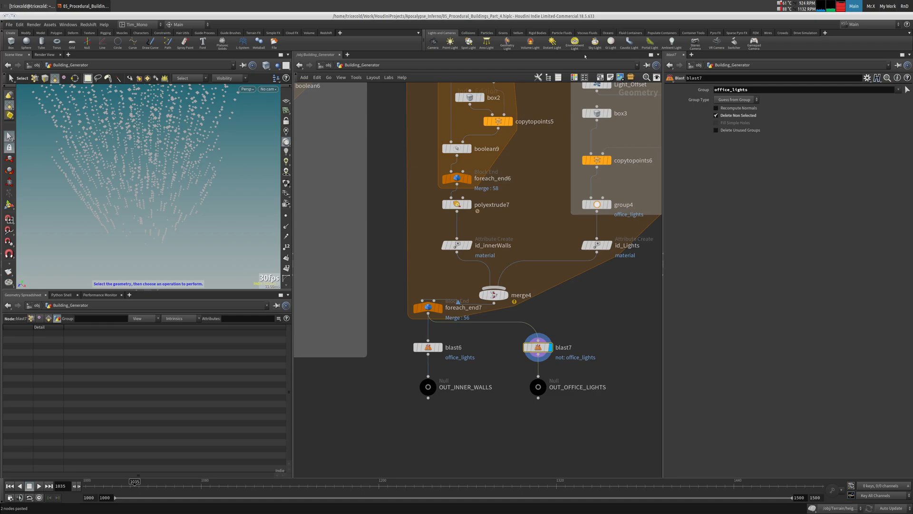
# Extend the lower edges of the side walls and windows network boxes below the new output nulls.
pyautogui.press('h')
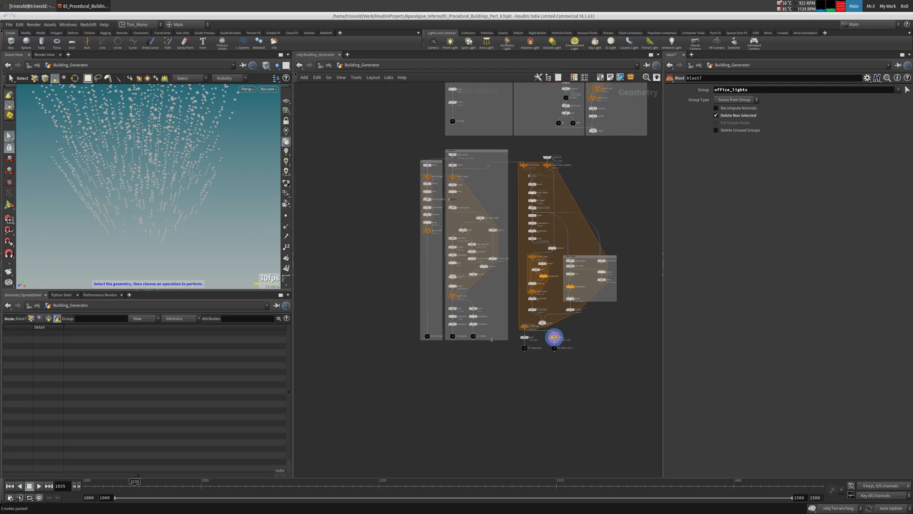
pyautogui.moveTo(492, 339); pyautogui.dragTo(492, 354)
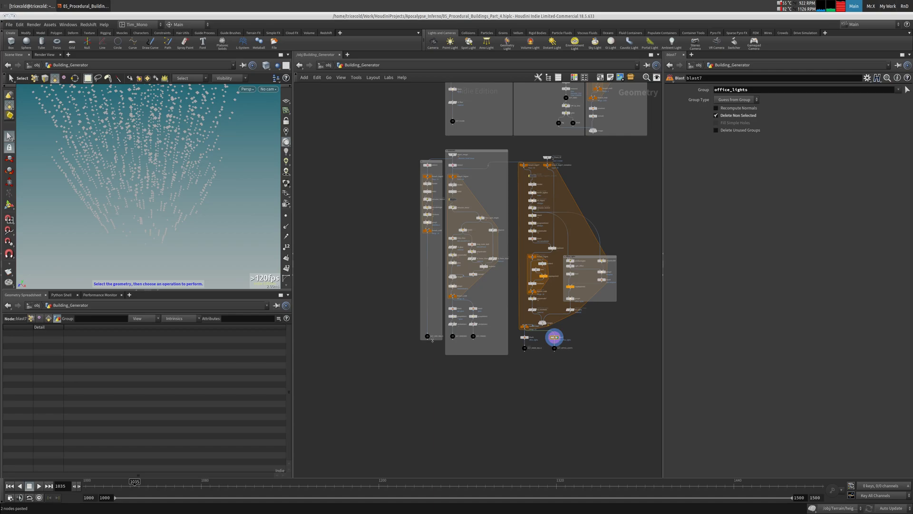
pyautogui.moveTo(432, 340); pyautogui.dragTo(432, 354)
pyautogui.moveTo(492, 333); pyautogui.dragTo(451, 339)
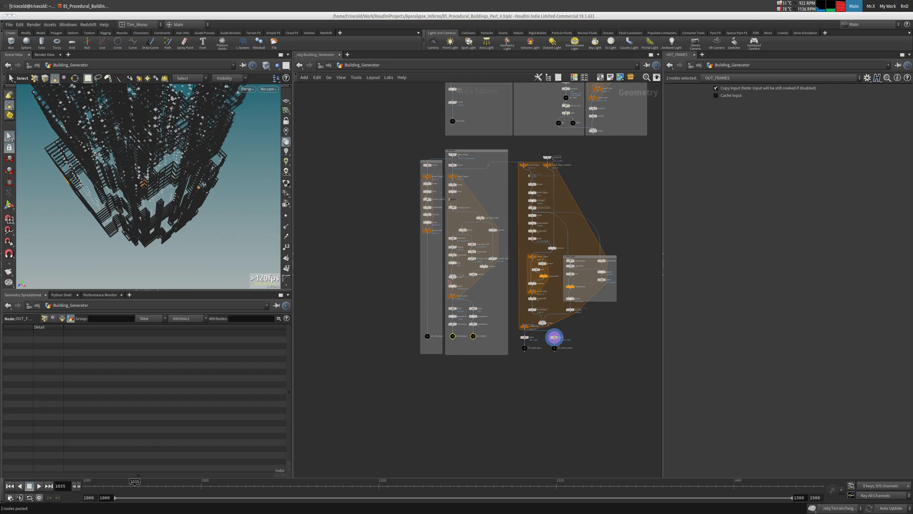
# Enclose the whole interior walls loop and its outputs in a network box, aligned beside the windows network box.
pyautogui.moveTo(628, 296); pyautogui.dragTo(584, 263, button='middle')
pyautogui.moveTo(586, 170); pyautogui.dragTo(553, 220, button='middle')
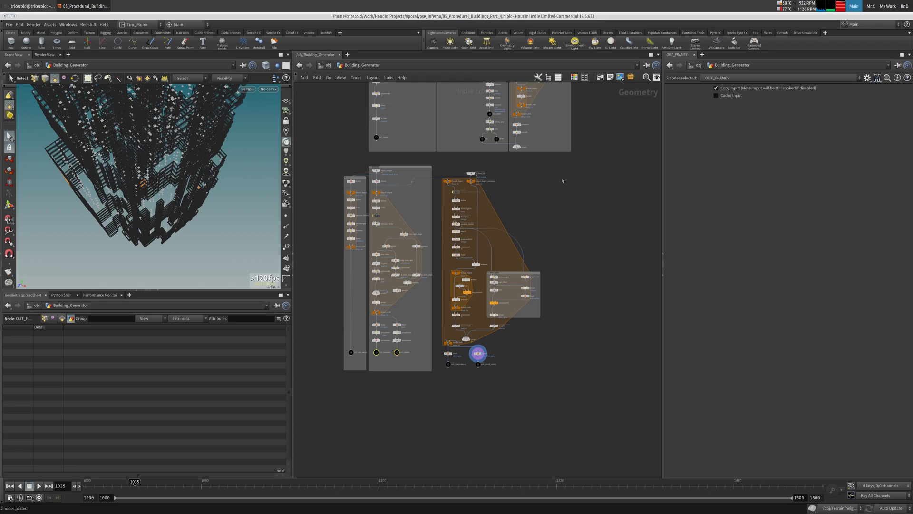
pyautogui.moveTo(558, 176); pyautogui.dragTo(444, 373)
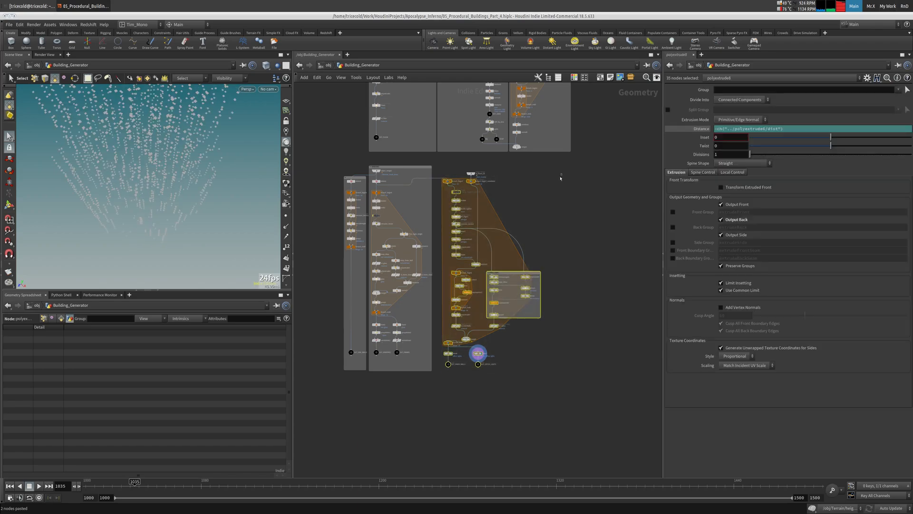
pyautogui.moveTo(561, 174); pyautogui.dragTo(436, 376)
pyautogui.hotkey('shift', 'o')
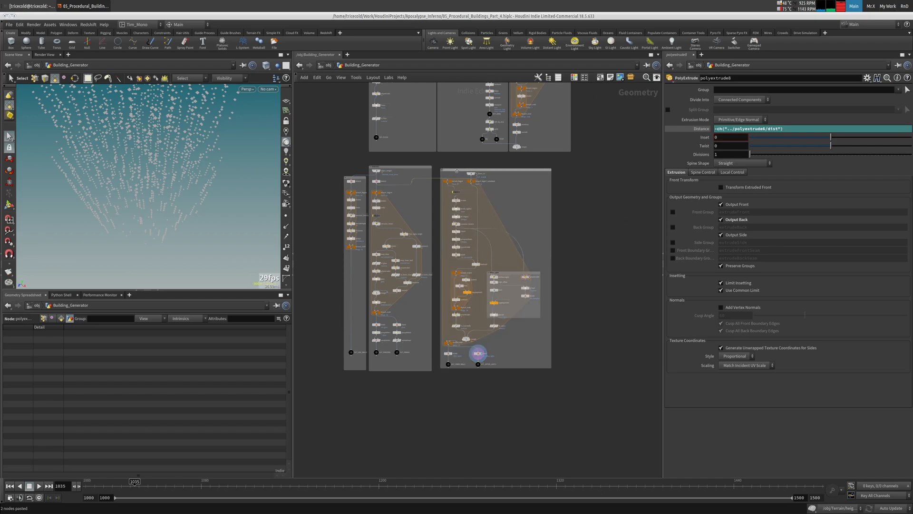
pyautogui.moveTo(456, 171); pyautogui.dragTo(453, 167)
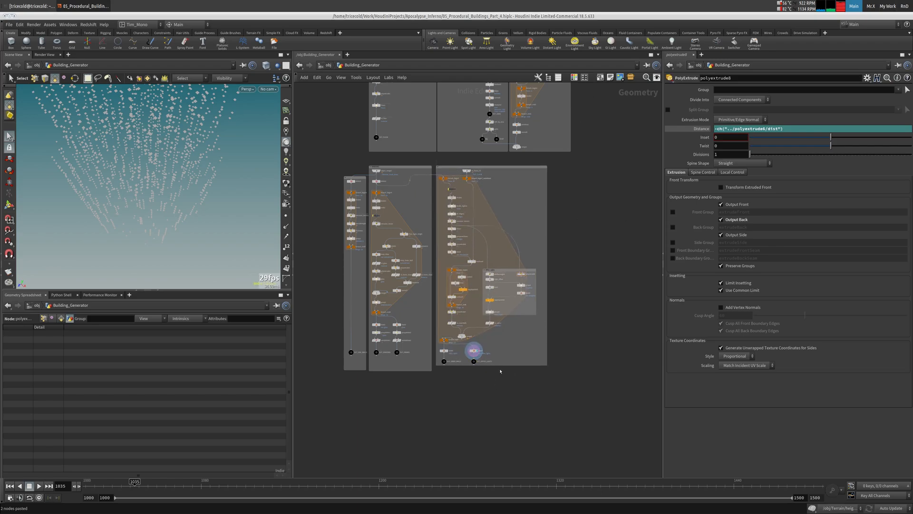
# Lower OUT_WINDOWS, OUT_FRAMES and OUT_SIDE_WALLS to line up with the OUT_INNER_WALLS and OUT_OFFICE_LIGHTS nulls.
pyautogui.scroll(5, 430, 394)
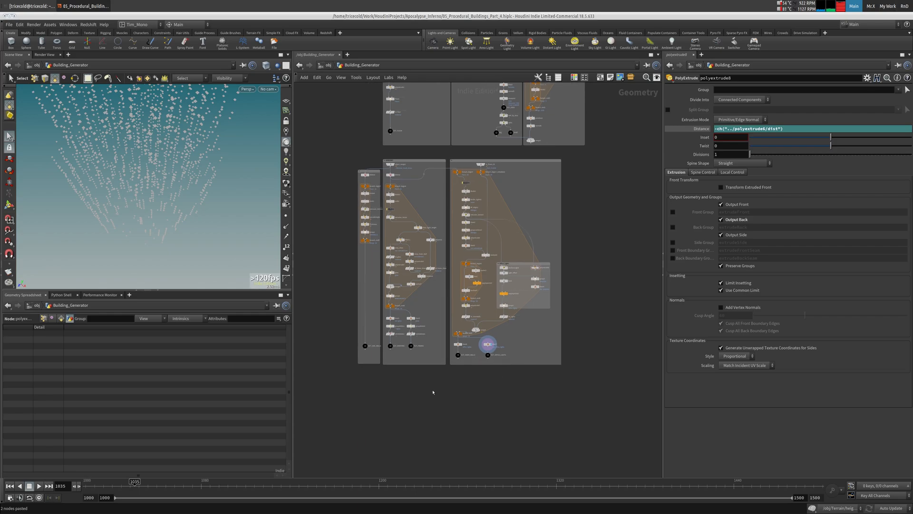
pyautogui.moveTo(415, 263); pyautogui.dragTo(335, 302)
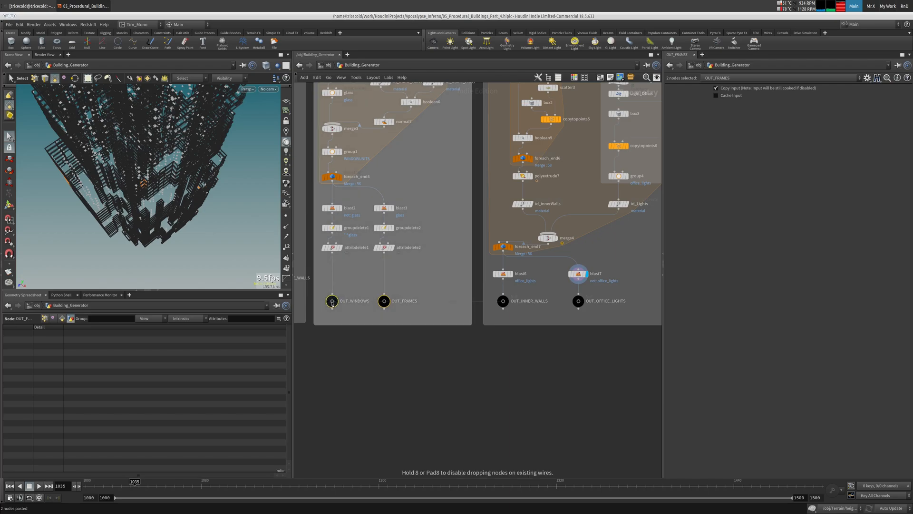
pyautogui.moveTo(420, 281); pyautogui.dragTo(541, 283, button='middle')
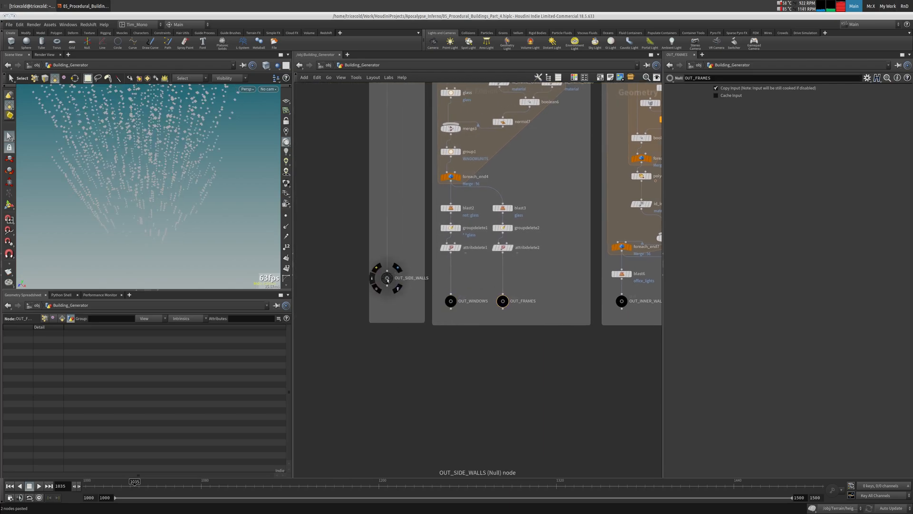
pyautogui.moveTo(391, 280); pyautogui.dragTo(384, 302)
pyautogui.moveTo(545, 297); pyautogui.dragTo(384, 277, button='middle')
pyautogui.moveTo(573, 271); pyautogui.dragTo(477, 295, button='middle')
pyautogui.scroll(-4, 505, 275)
pyautogui.moveTo(463, 329)
pyautogui.mouseDown(button='middle')
pyautogui.moveTo(502, 298)
pyautogui.moveTo(499, 316)
pyautogui.moveTo(453, 338)
pyautogui.mouseUp(button='middle')
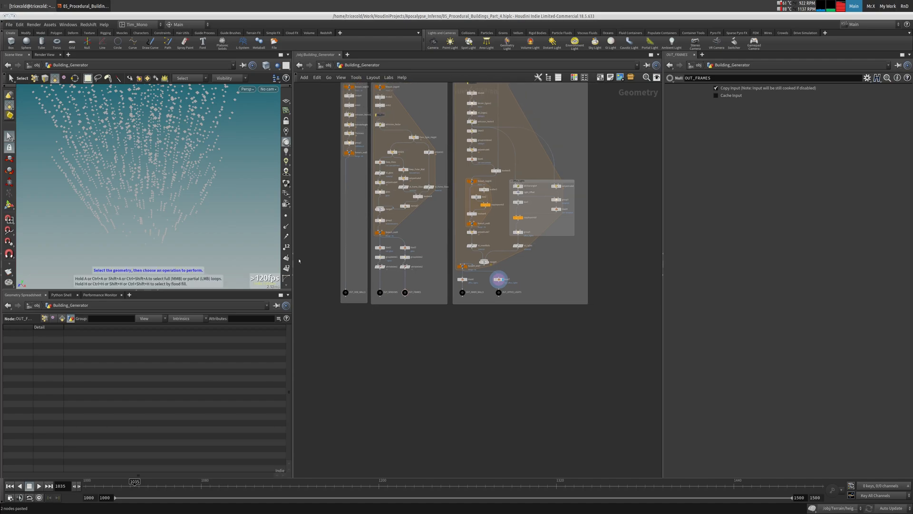
# Add a Merge node centrally beneath the three lower network boxes.
pyautogui.press('Tab')
pyautogui.write('mer')
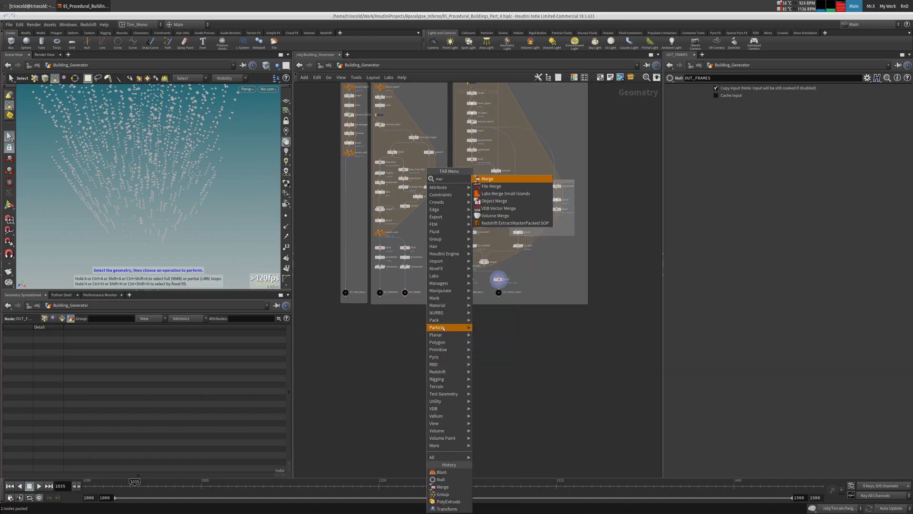
pyautogui.click(487, 179)
pyautogui.click(453, 362)
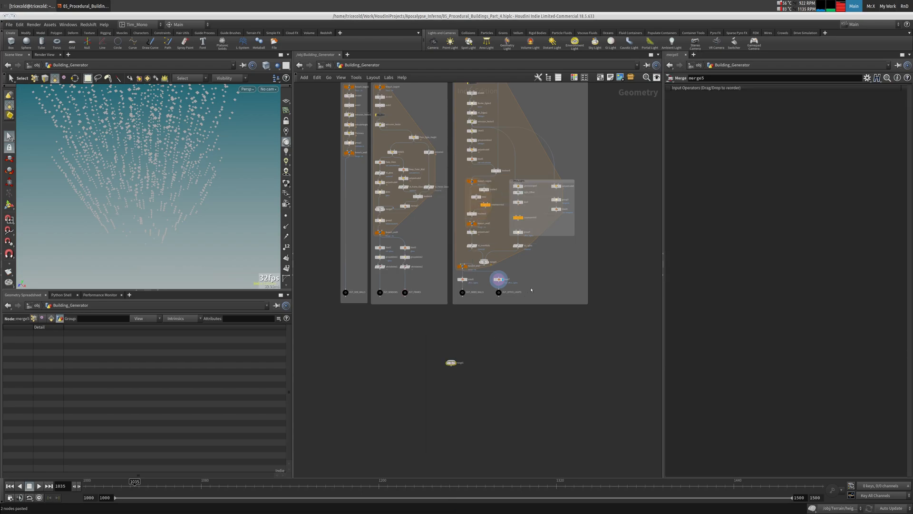
# Connect the inner walls, office lights, windows, frames and side walls output nulls to the new Merge node.
pyautogui.moveTo(530, 288); pyautogui.dragTo(378, 299)
pyautogui.click(463, 297)
pyautogui.click(451, 360)
pyautogui.click(380, 296)
pyautogui.click(451, 360)
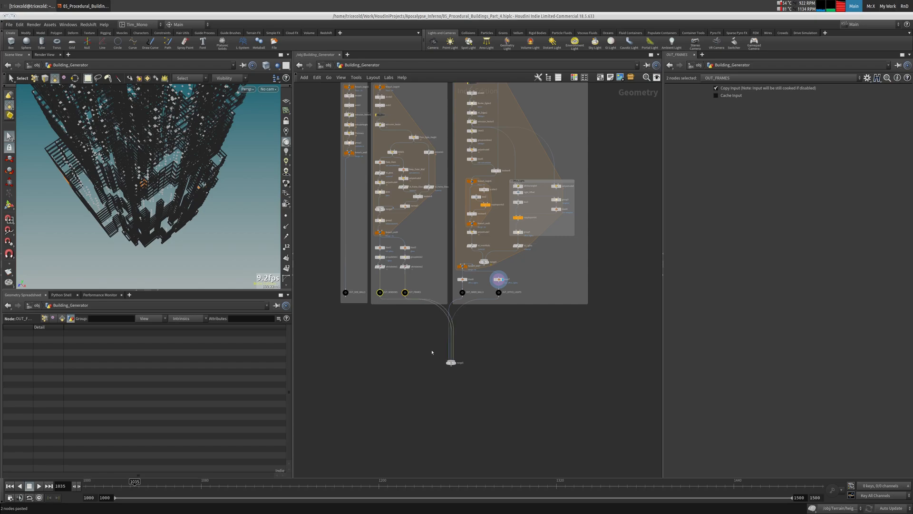
pyautogui.click(345, 297)
pyautogui.click(448, 359)
# Connect the final merge and the separate output null from the upper row of network boxes to the new Merge node.
pyautogui.moveTo(509, 338); pyautogui.dragTo(492, 458, button='middle')
pyautogui.moveTo(396, 144); pyautogui.dragTo(405, 139, button='middle')
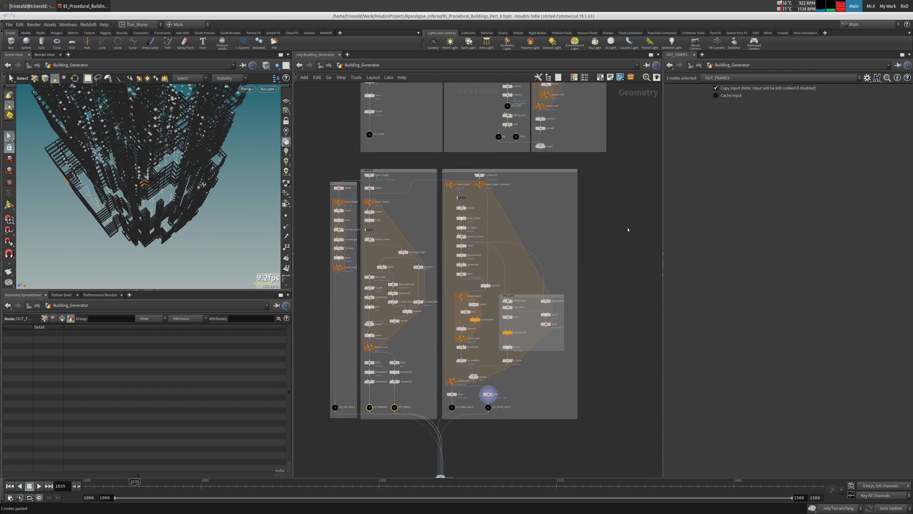
pyautogui.moveTo(628, 230); pyautogui.dragTo(638, 208, button='middle')
pyautogui.click(551, 128)
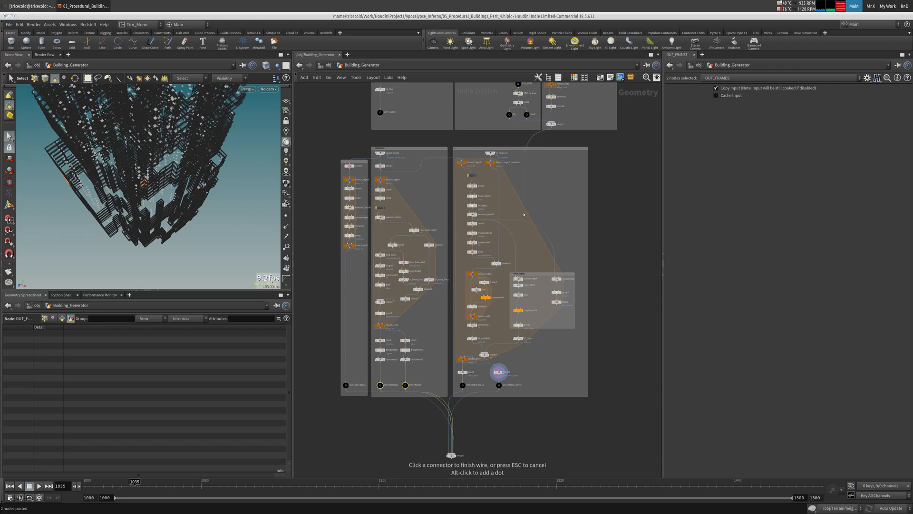
pyautogui.click(451, 450)
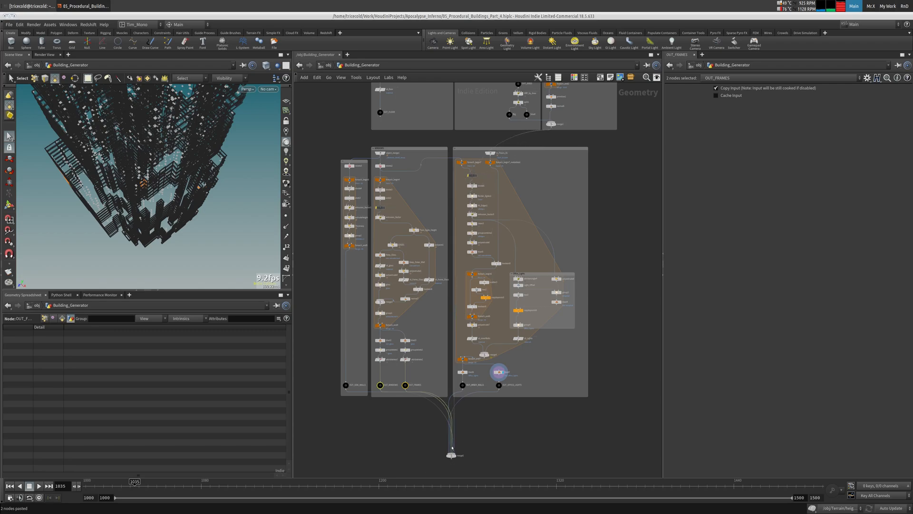
pyautogui.click(379, 118)
pyautogui.click(444, 450)
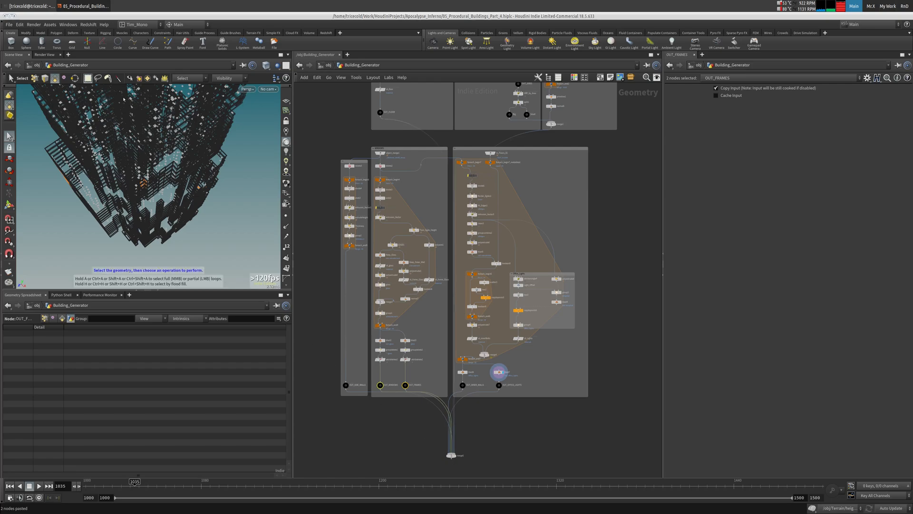
# Save the scene and display the result of the new Merge node beneath the network boxes.
pyautogui.click(10, 25)
pyautogui.click(12, 66)
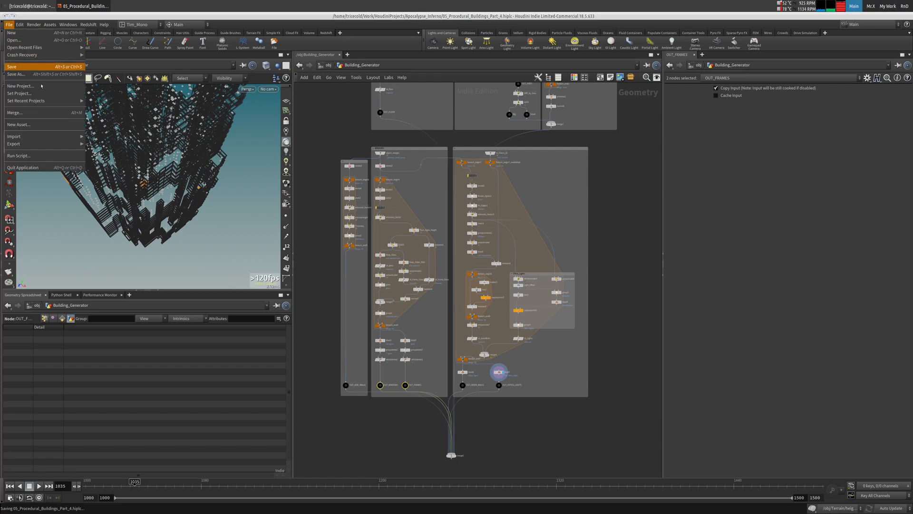
pyautogui.click(460, 448)
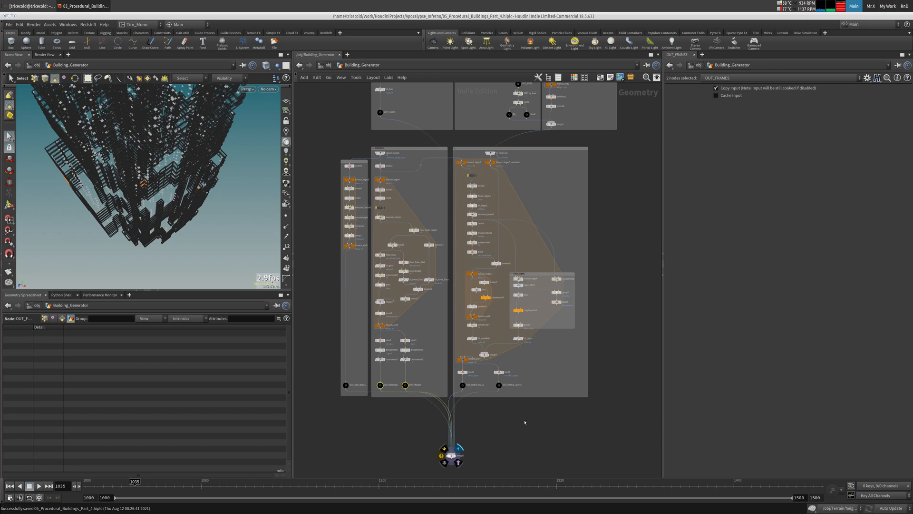
# Examine the merged building's facade up close from several angles in a maximized viewport.
pyautogui.moveTo(528, 422); pyautogui.dragTo(523, 389, button='middle')
pyautogui.keyDown('alt'); pyautogui.moveTo(157, 143); pyautogui.dragTo(164, 187); pyautogui.keyUp('alt')
pyautogui.keyDown('alt'); pyautogui.moveTo(163, 187); pyautogui.dragTo(158, 220, button='middle'); pyautogui.keyUp('alt')
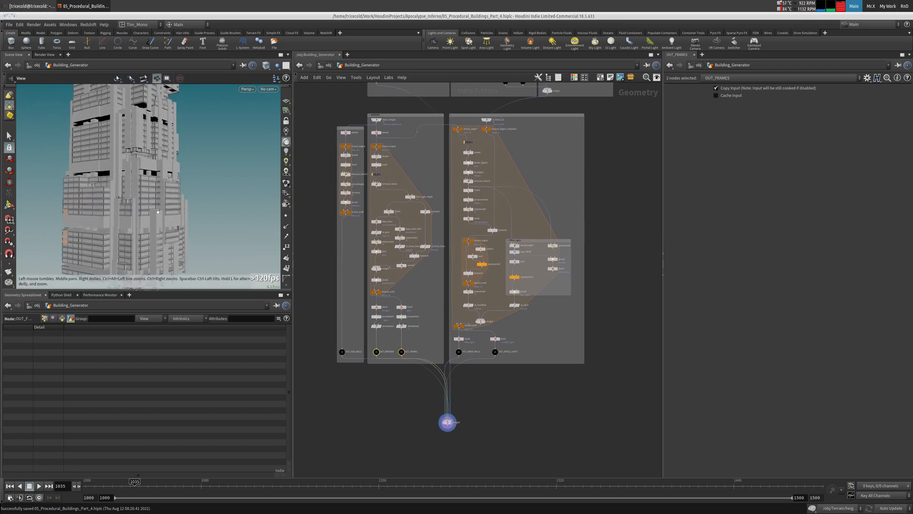
pyautogui.keyDown('alt'); pyautogui.moveTo(158, 221); pyautogui.dragTo(263, 220); pyautogui.keyUp('alt')
pyautogui.click(281, 55)
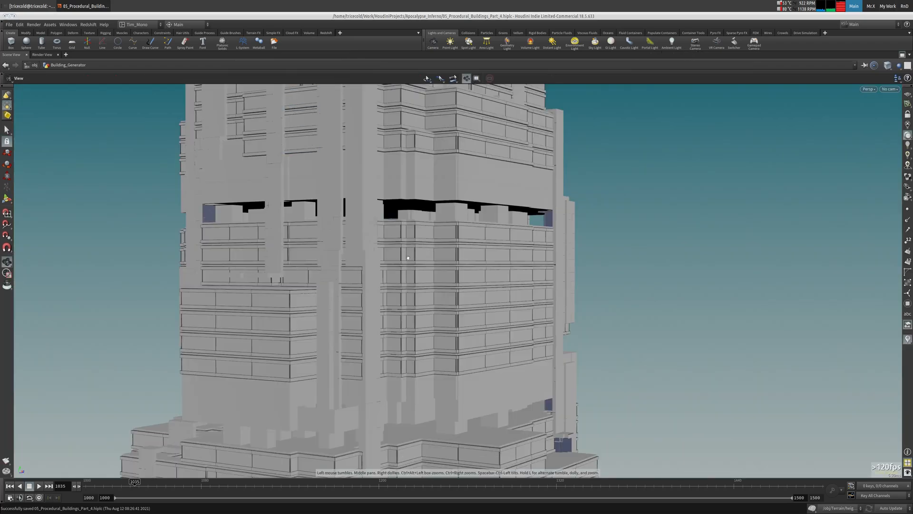
pyautogui.keyDown('alt'); pyautogui.moveTo(272, 257); pyautogui.dragTo(143, 257, button='right'); pyautogui.keyUp('alt')
pyautogui.keyDown('alt'); pyautogui.moveTo(143, 257); pyautogui.dragTo(92, 243, button='middle'); pyautogui.keyUp('alt')
# Inspect the whole merged tower in wireframe display, then return the viewport to shaded display.
pyautogui.press('w')
pyautogui.keyDown('alt'); pyautogui.moveTo(297, 242); pyautogui.dragTo(266, 236); pyautogui.keyUp('alt')
pyautogui.keyDown('alt'); pyautogui.moveTo(313, 222); pyautogui.dragTo(200, 299, button='middle'); pyautogui.keyUp('alt')
pyautogui.press('g')
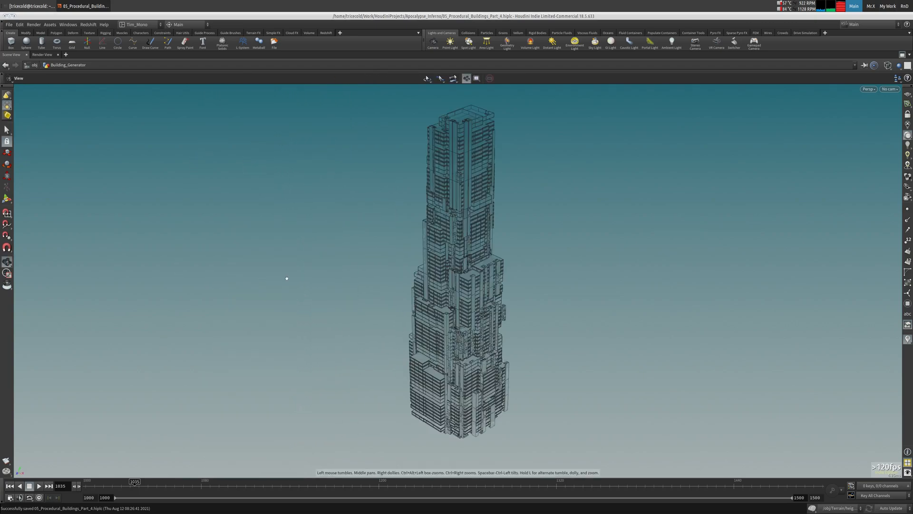
pyautogui.moveTo(287, 277)
pyautogui.mouseDown()
pyautogui.moveTo(169, 204)
pyautogui.moveTo(373, 231)
pyautogui.moveTo(148, 239)
pyautogui.moveTo(164, 261)
pyautogui.moveTo(763, 254)
pyautogui.moveTo(553, 240)
pyautogui.moveTo(620, 257)
pyautogui.moveTo(809, 241)
pyautogui.moveTo(566, 236)
pyautogui.mouseUp()
pyautogui.press('s')
pyautogui.press('w')
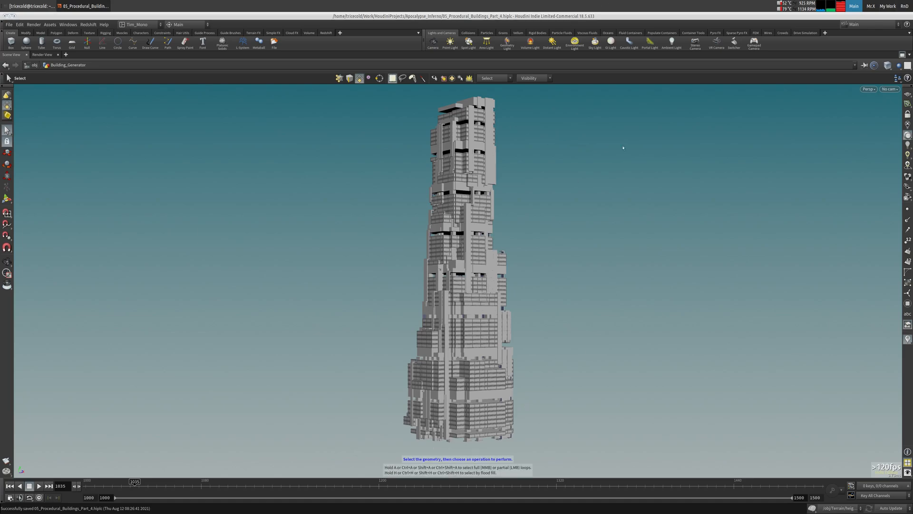
# Restore the viewport to its normal size and frame the whole merged building in it.
pyautogui.click(902, 56)
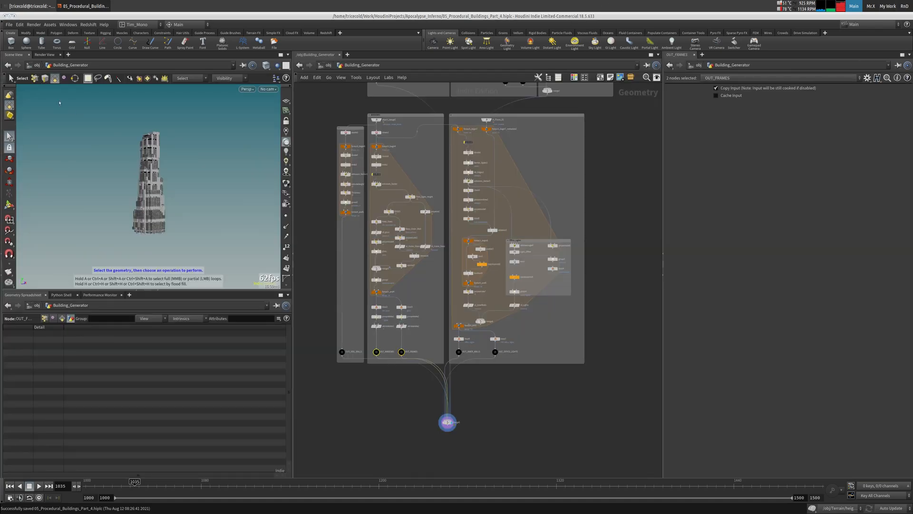
pyautogui.press('Escape')
pyautogui.moveTo(157, 157); pyautogui.dragTo(227, 173, button='right')
pyautogui.moveTo(226, 174); pyautogui.dragTo(200, 185, button='middle')
pyautogui.moveTo(199, 186); pyautogui.dragTo(143, 157, button='right')
pyautogui.press('s')
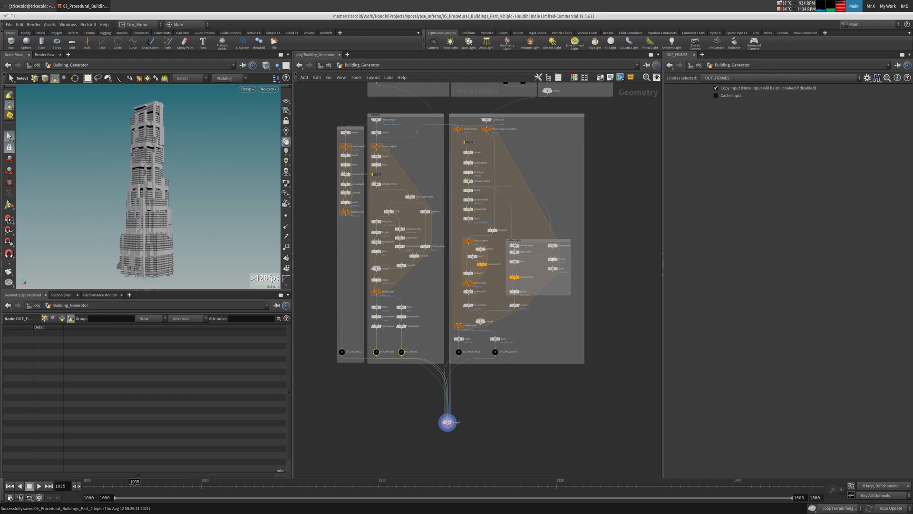